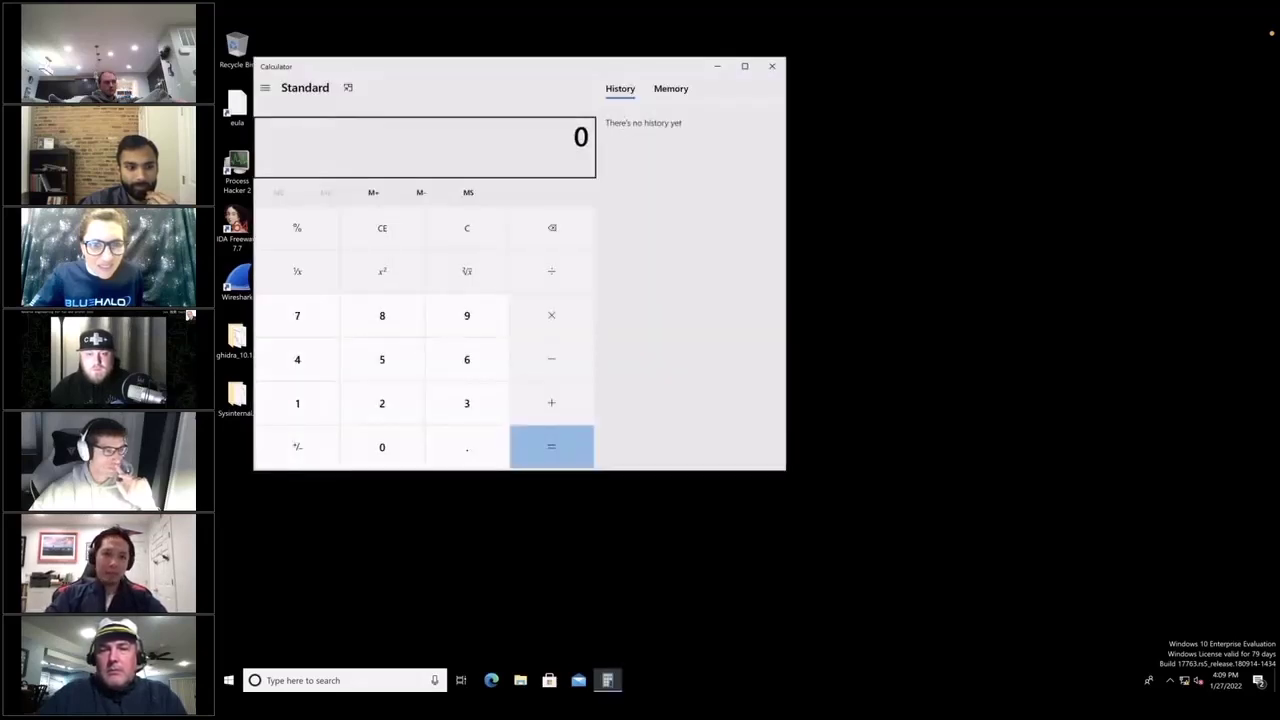
Step: Close Calculator and launch procexp64.exe from the desktop's Sysinternals folder, accepting its license agreement
click(772, 67)
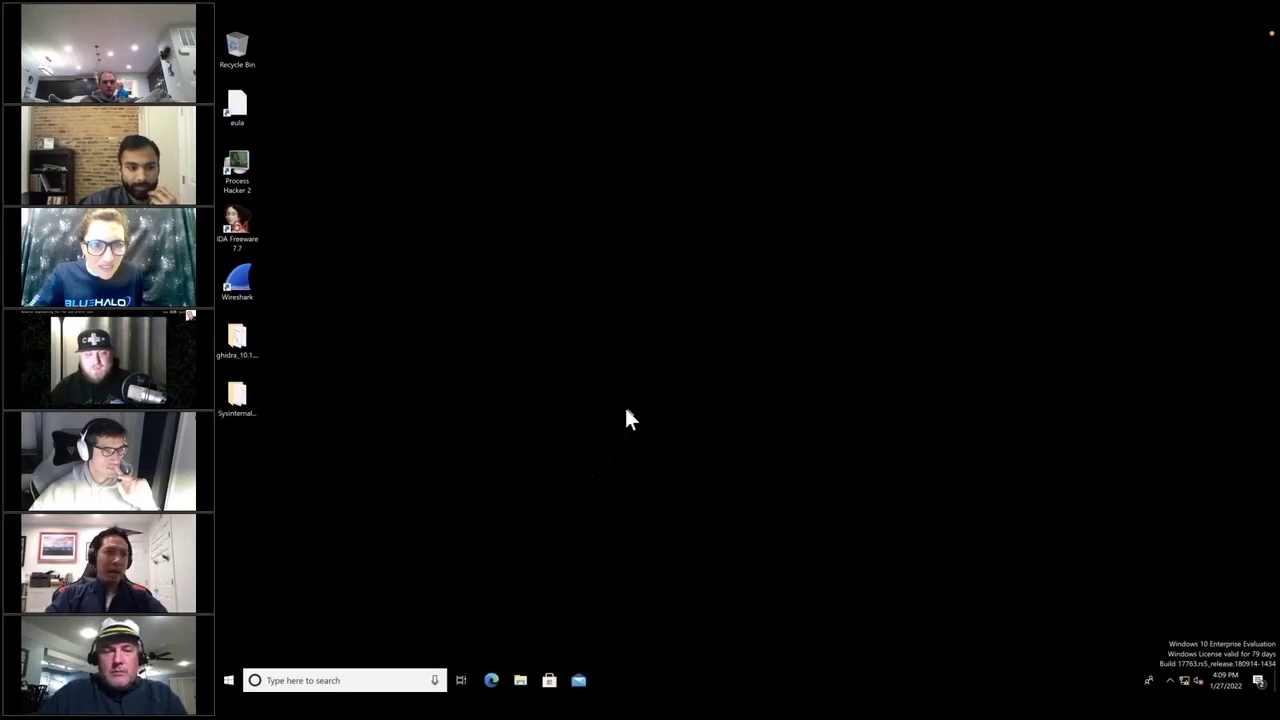
double_click(240, 396)
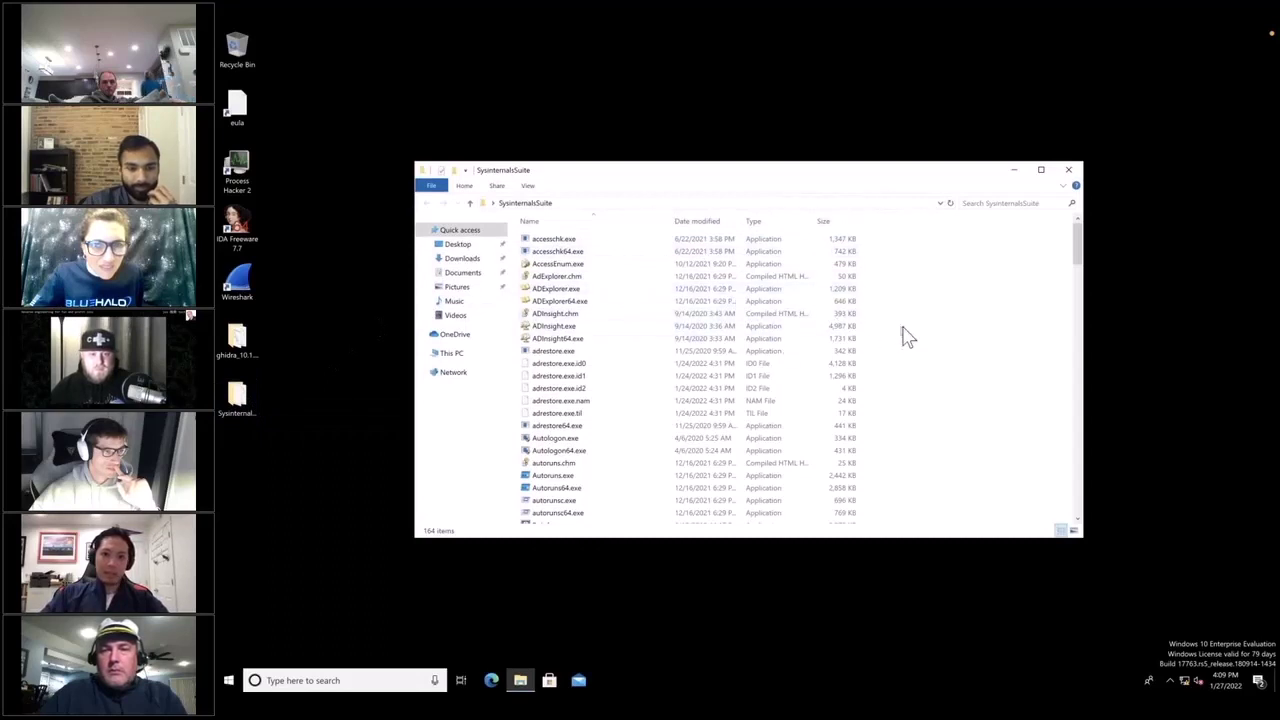
drag(1077, 249, 1074, 254)
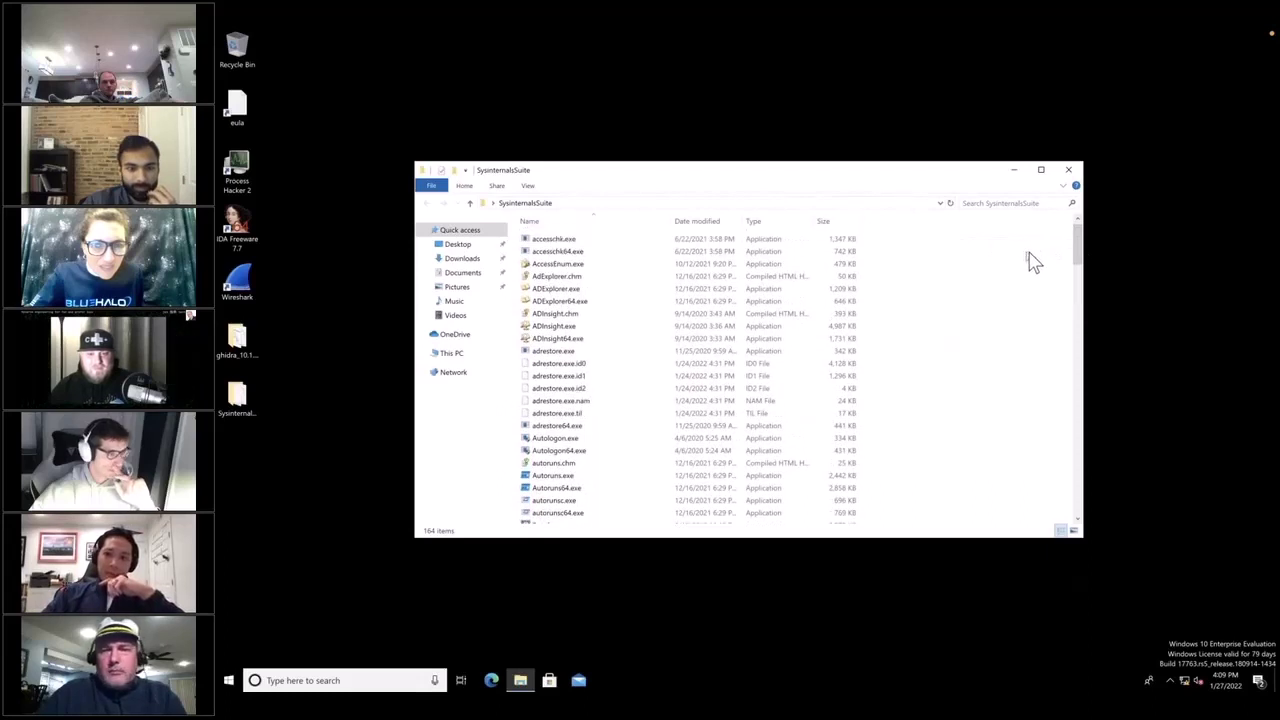
drag(1080, 262, 1075, 392)
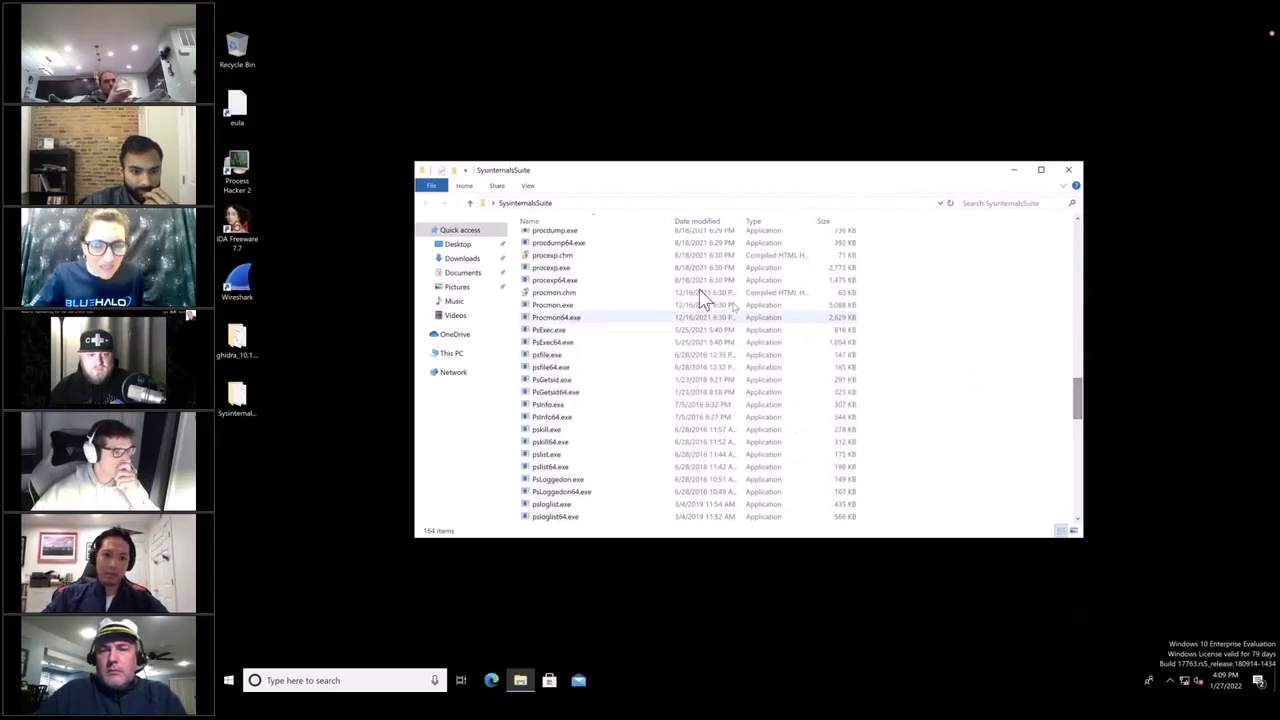
double_click(566, 280)
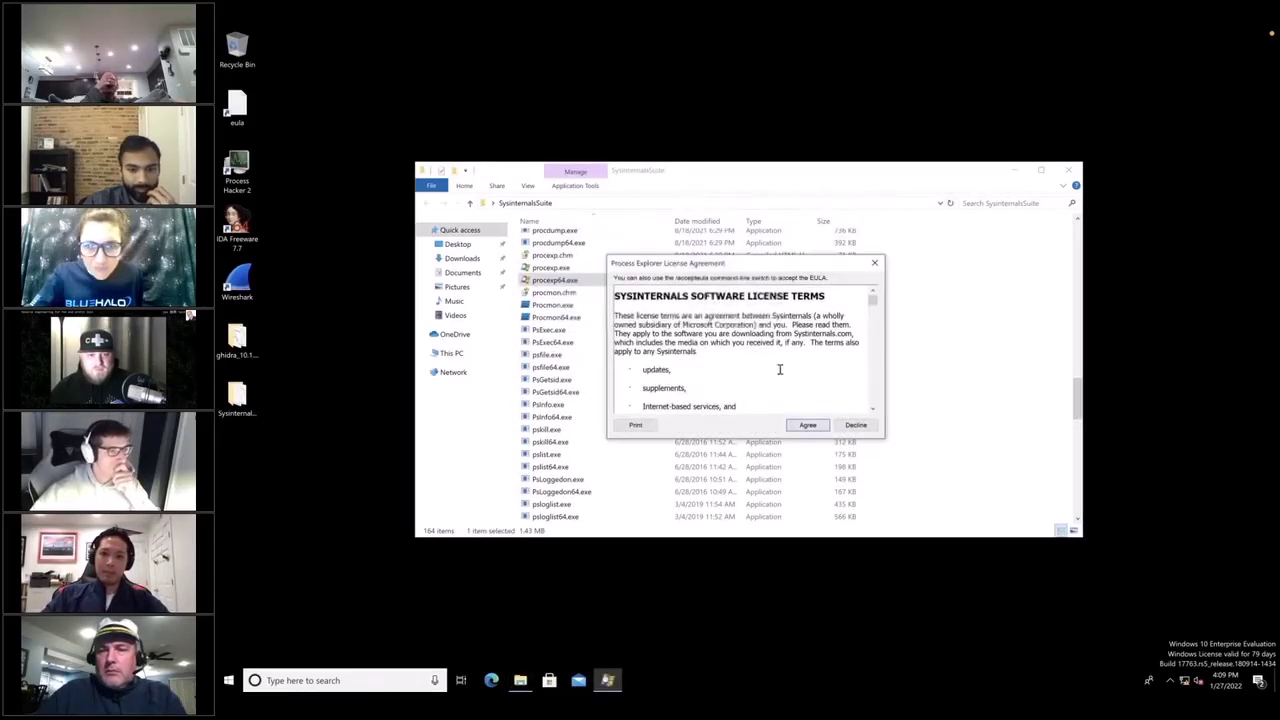
click(807, 425)
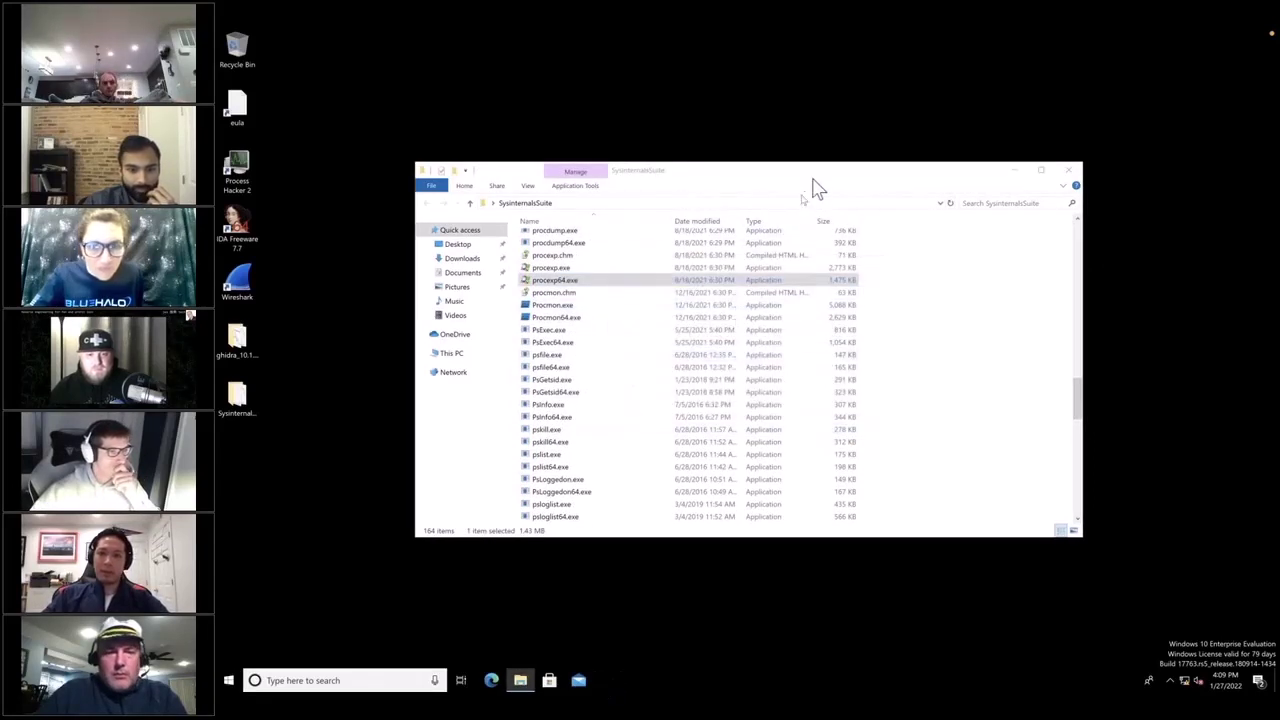
Step: Move the SysinternalsSuite folder window and Process Explorer apart, and make the Process Explorer window taller
drag(816, 178, 637, 286)
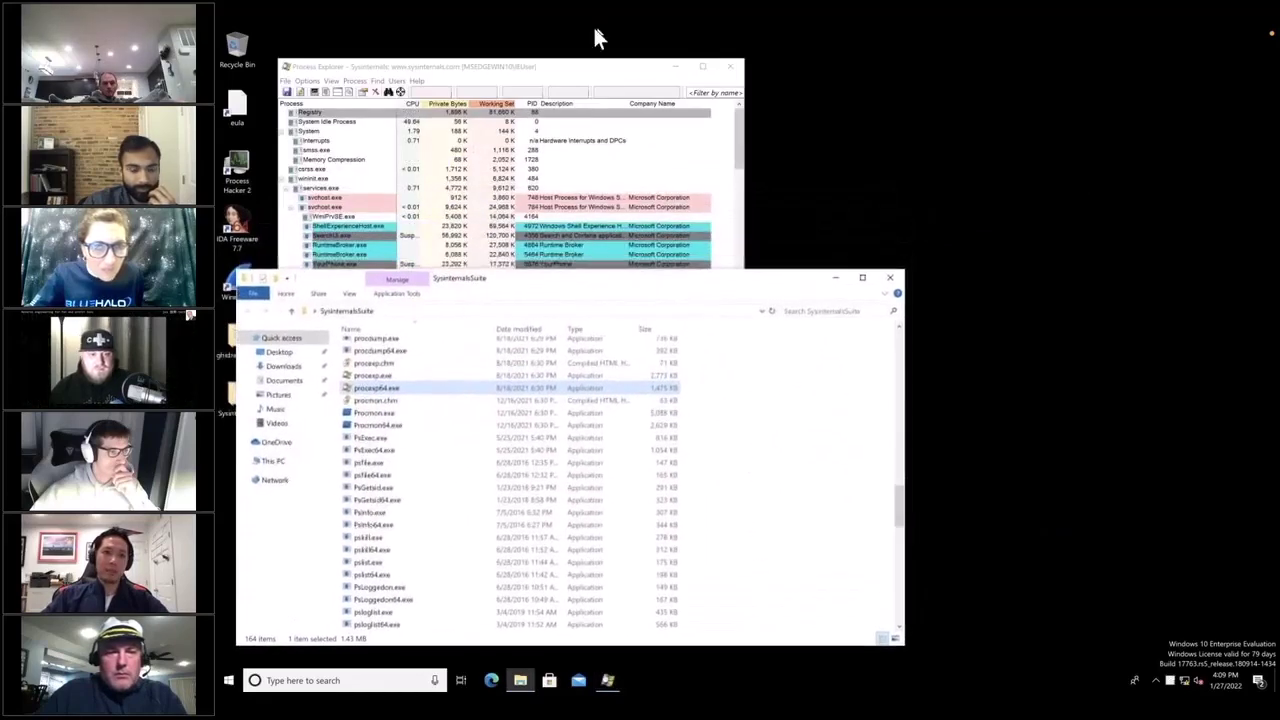
drag(531, 73, 1042, 62)
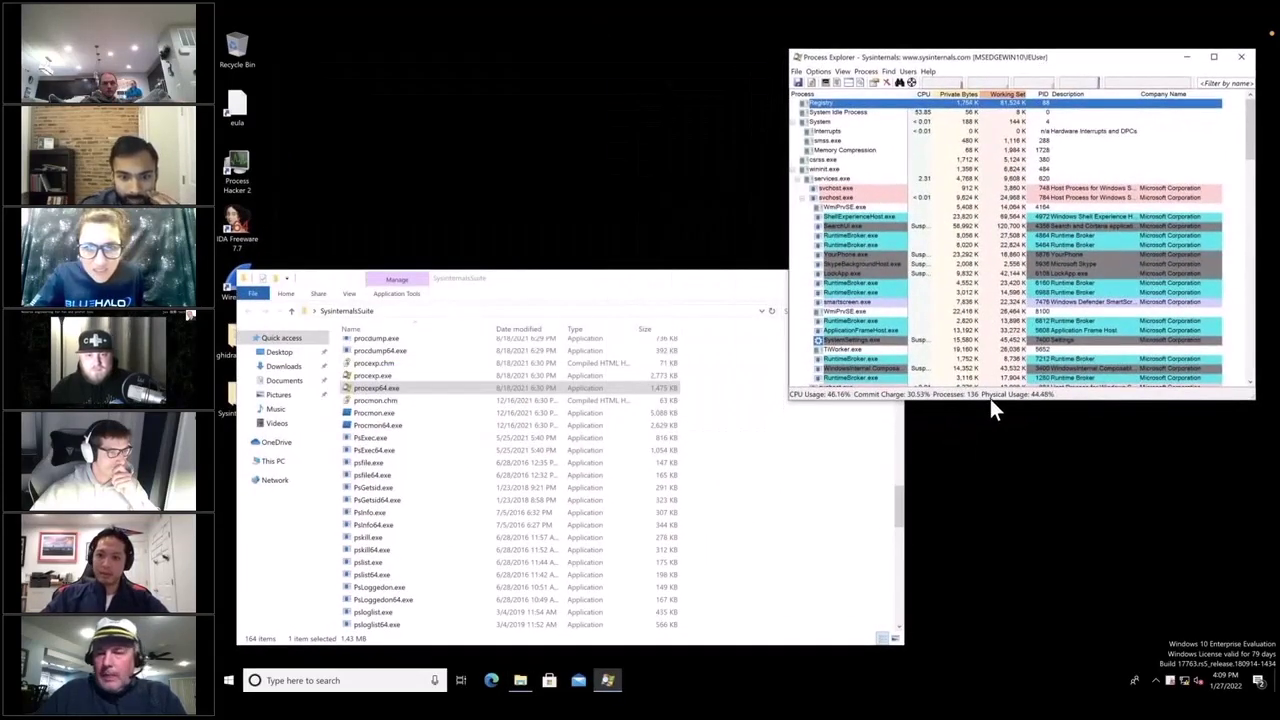
drag(990, 398, 984, 653)
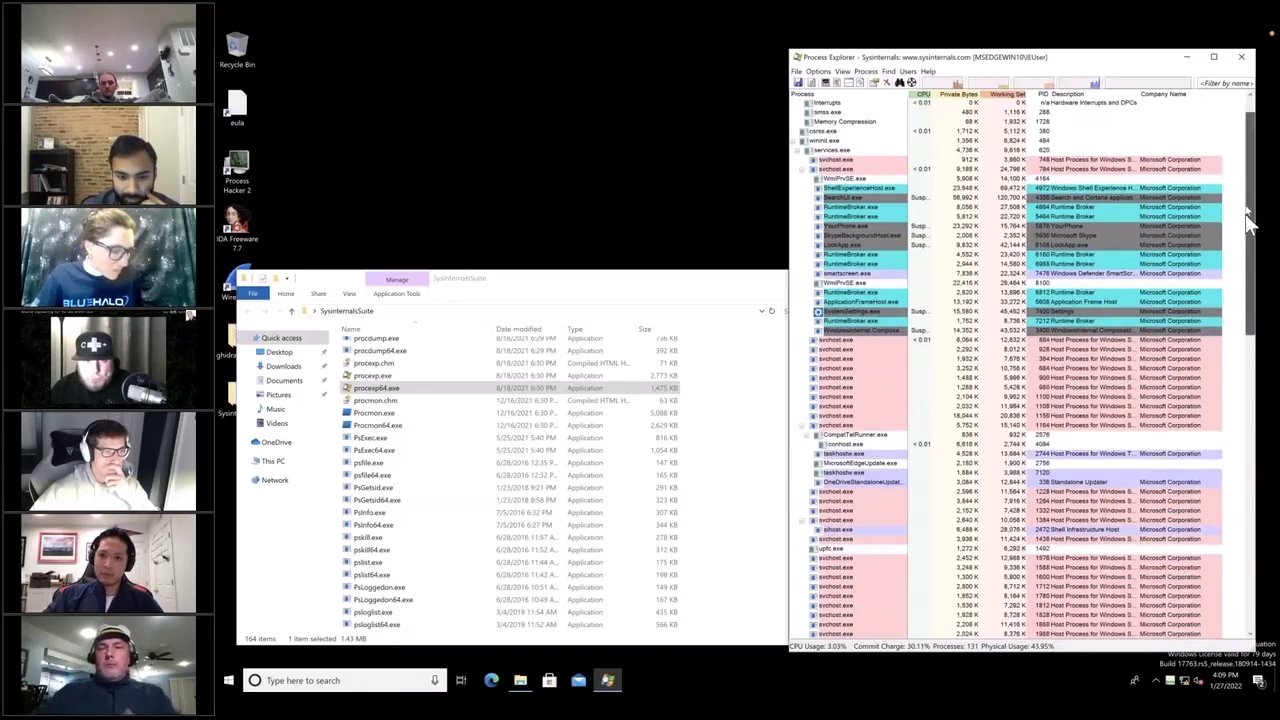
Step: Examine the running processes through the end of the process tree and check the hidden notification-area icons
drag(1249, 209, 1260, 285)
scroll(1262, 284, down, 4)
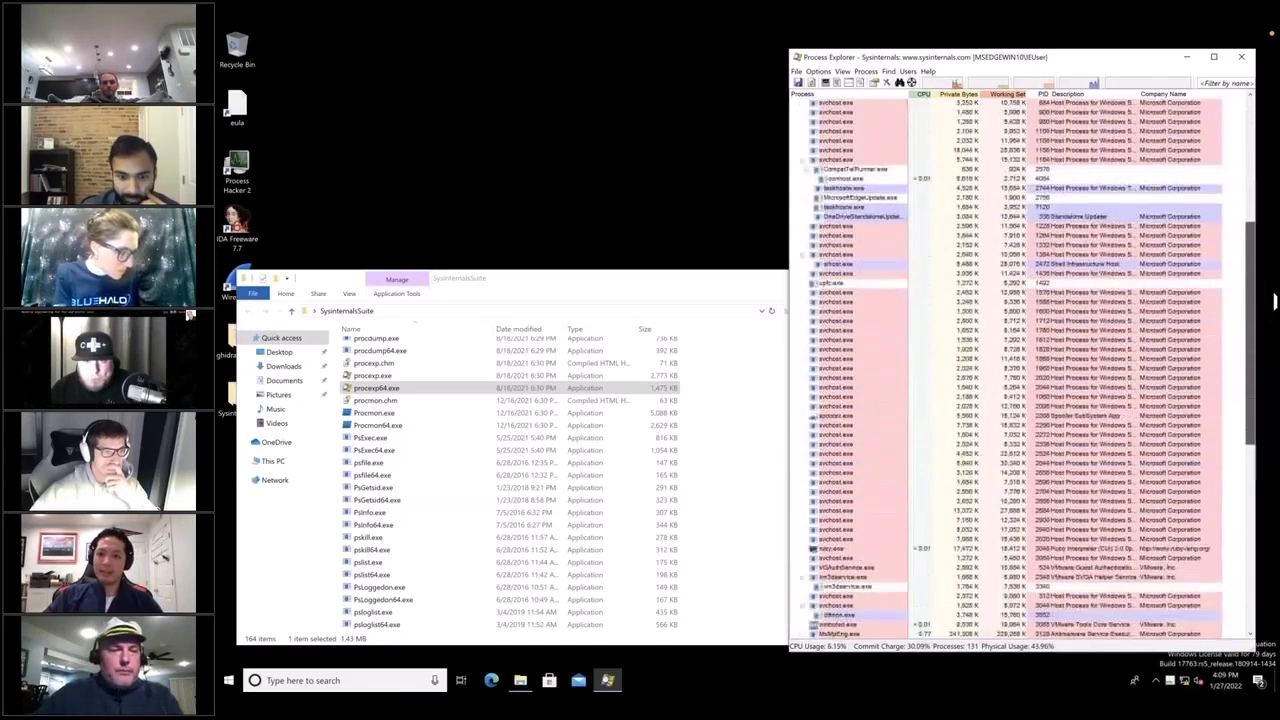
scroll(1262, 350, down, 3)
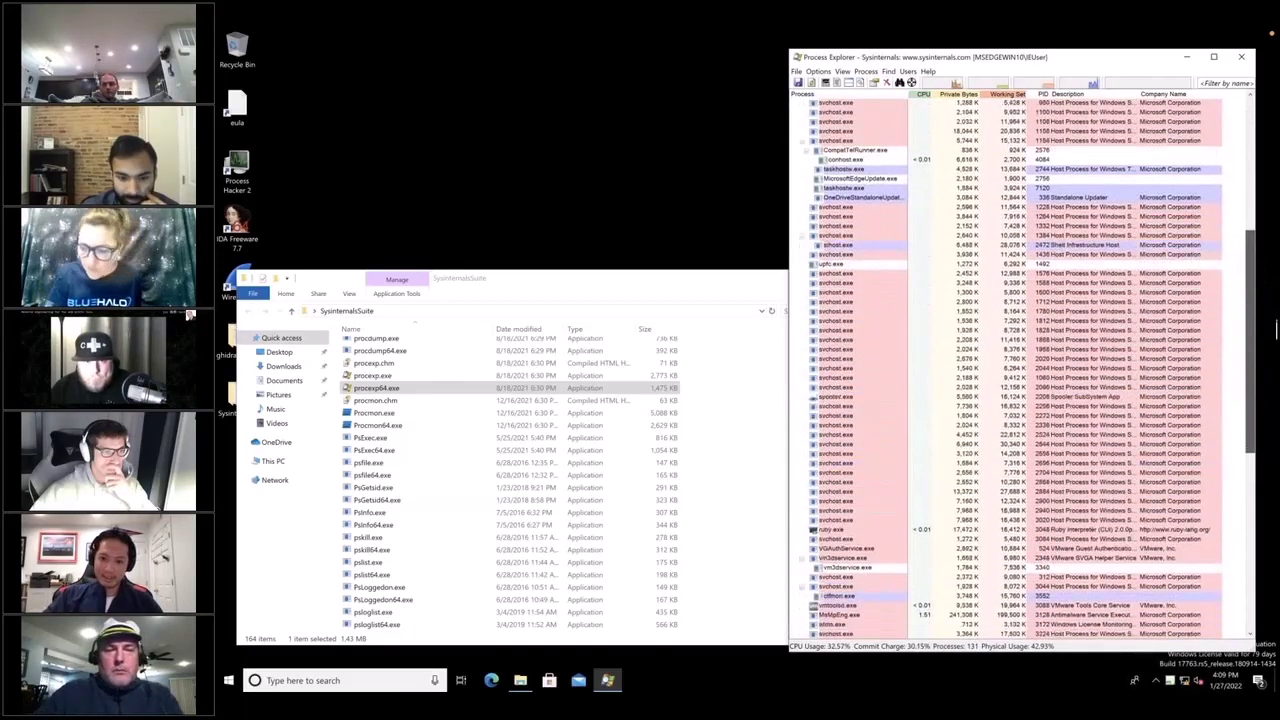
scroll(1273, 365, down, 3)
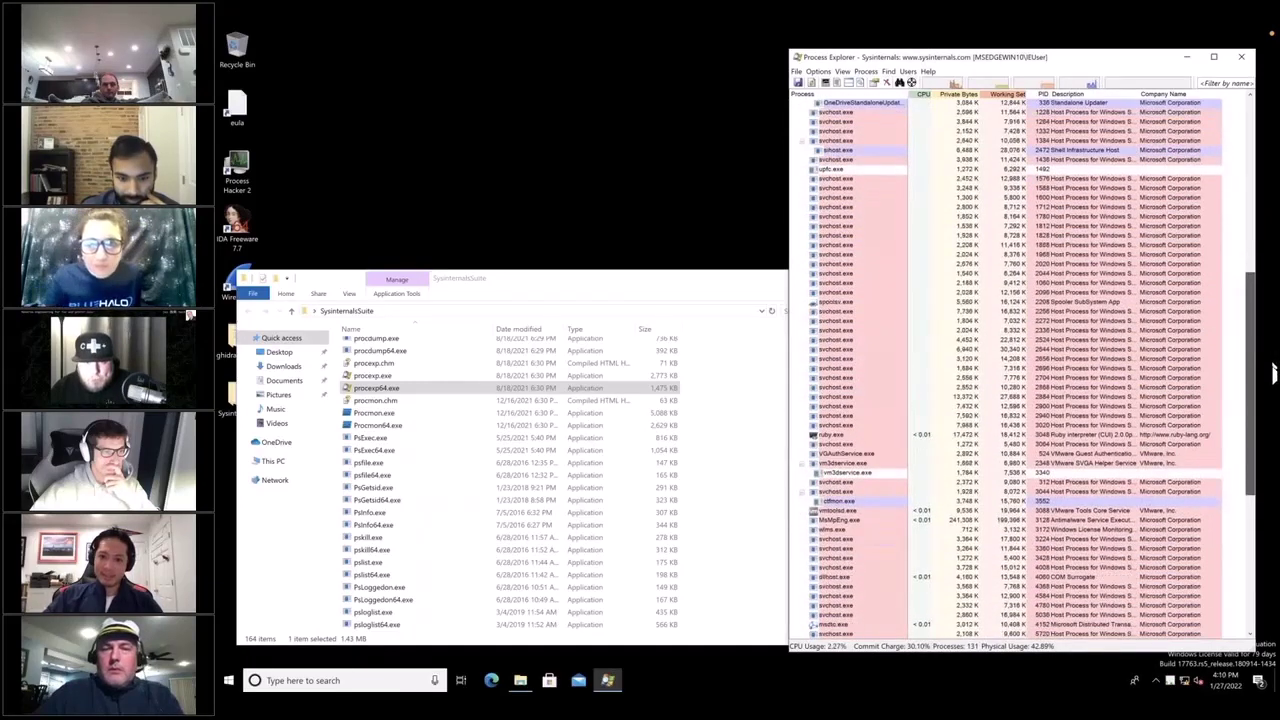
scroll(1272, 370, down, 3)
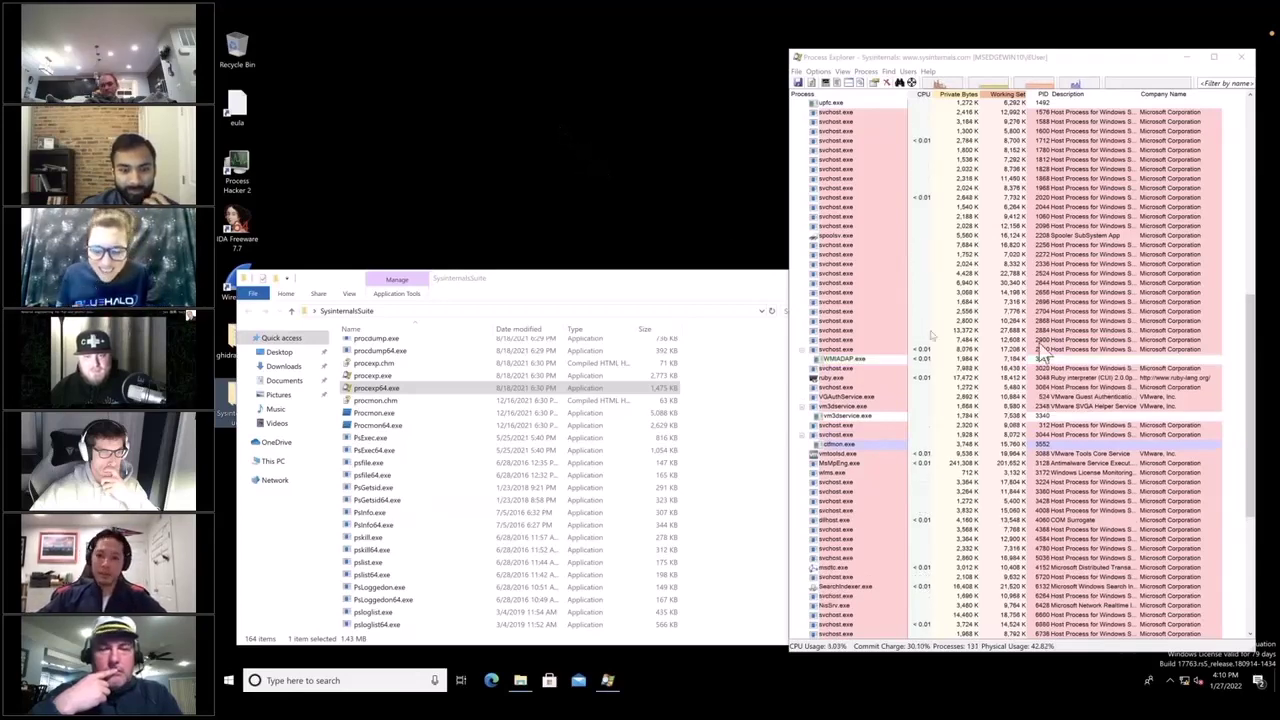
click(1255, 370)
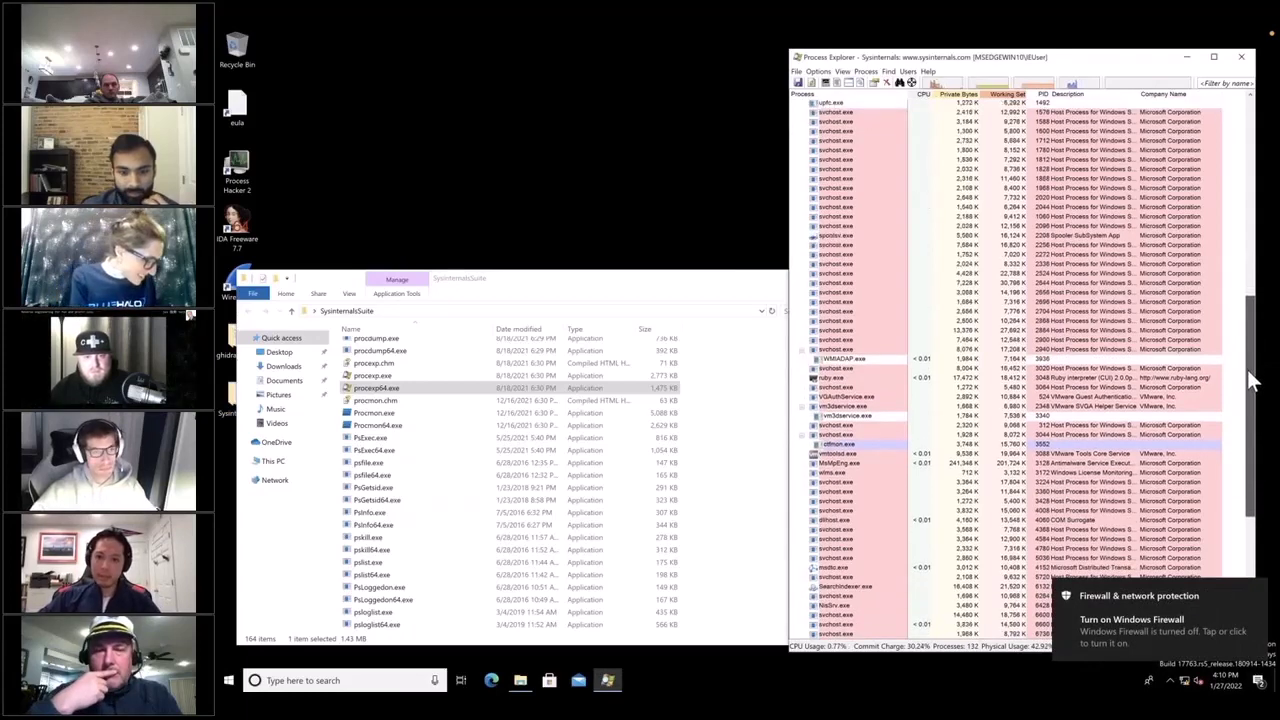
drag(1255, 385, 1257, 414)
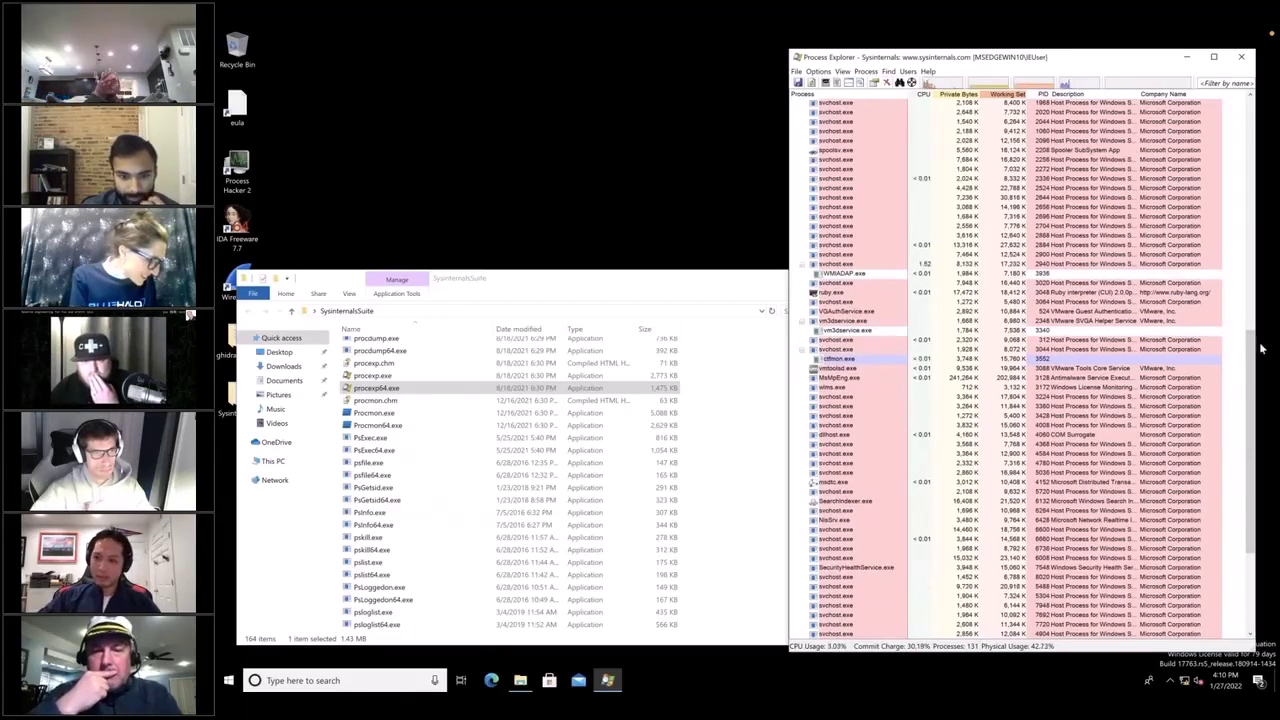
drag(1256, 352, 1258, 382)
scroll(1258, 382, down, 1)
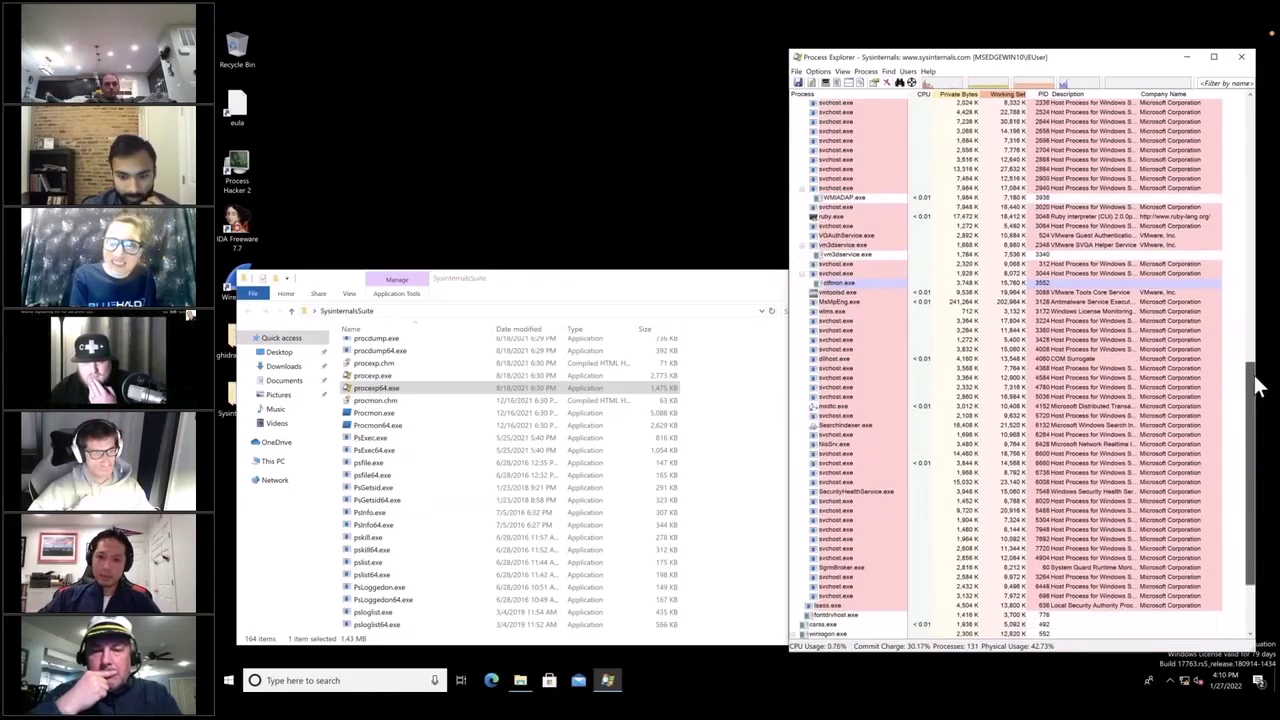
scroll(1257, 394, down, 2)
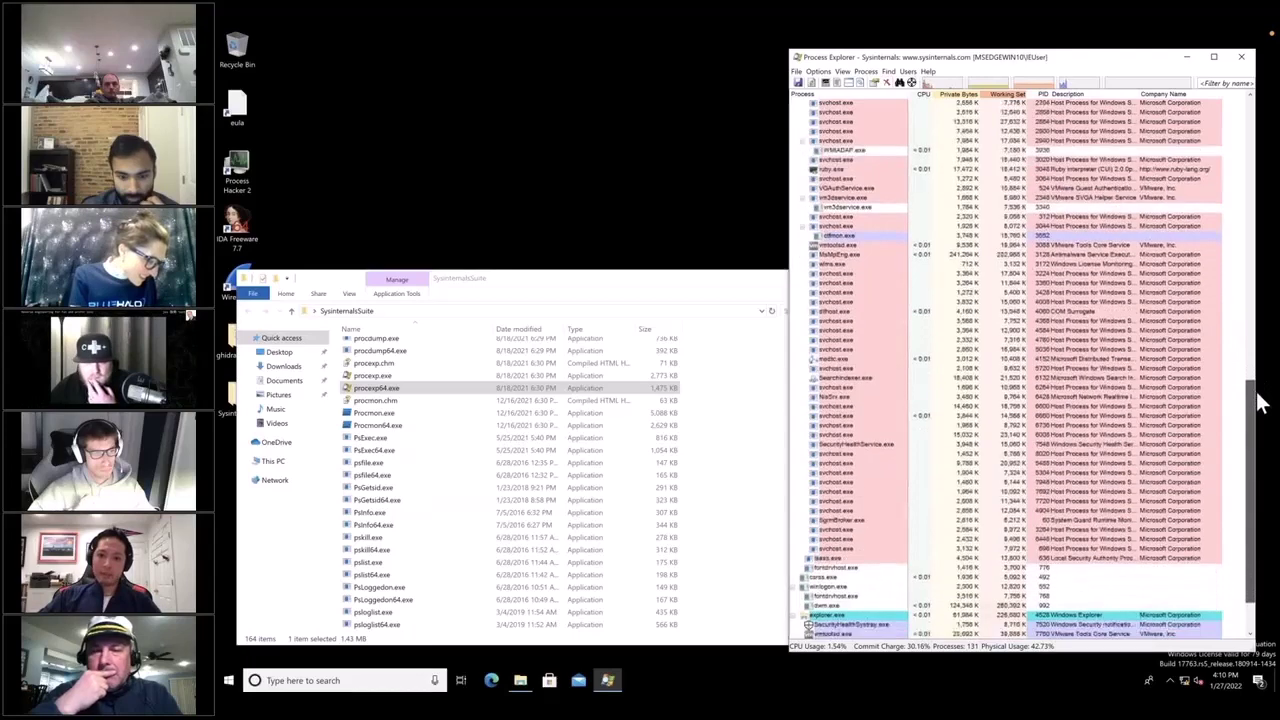
scroll(1262, 418, down, 2)
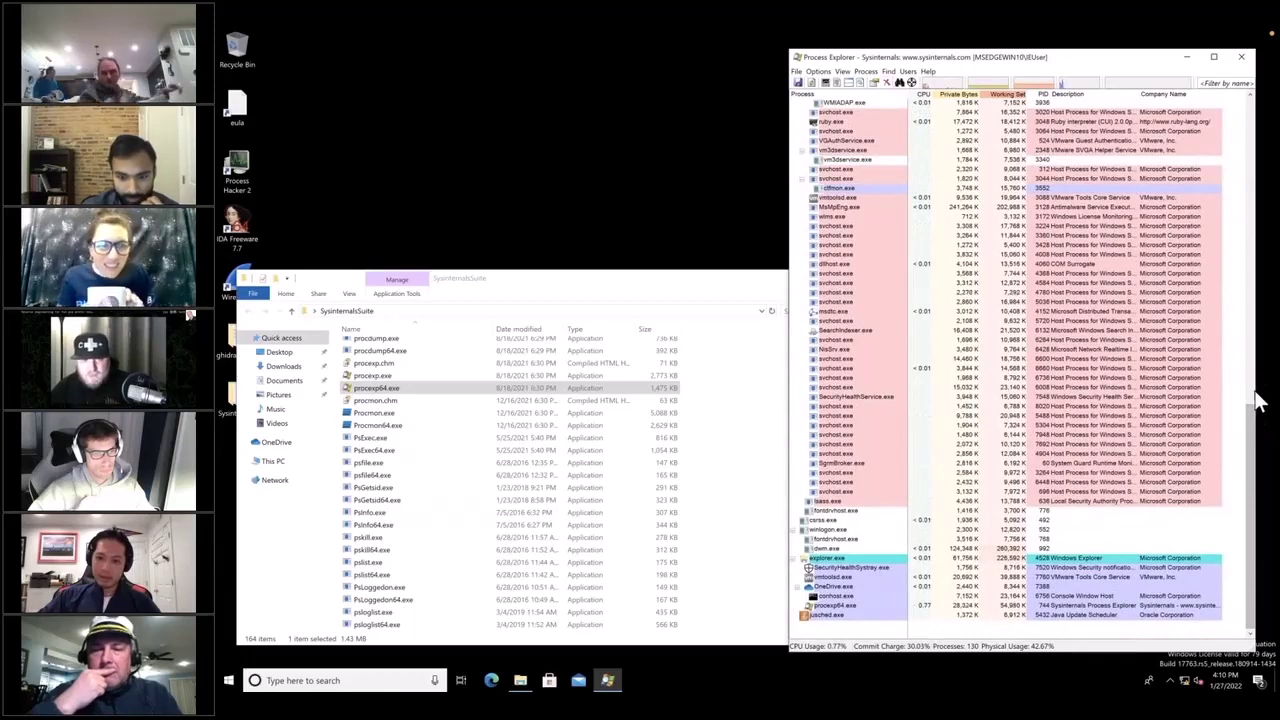
click(1170, 680)
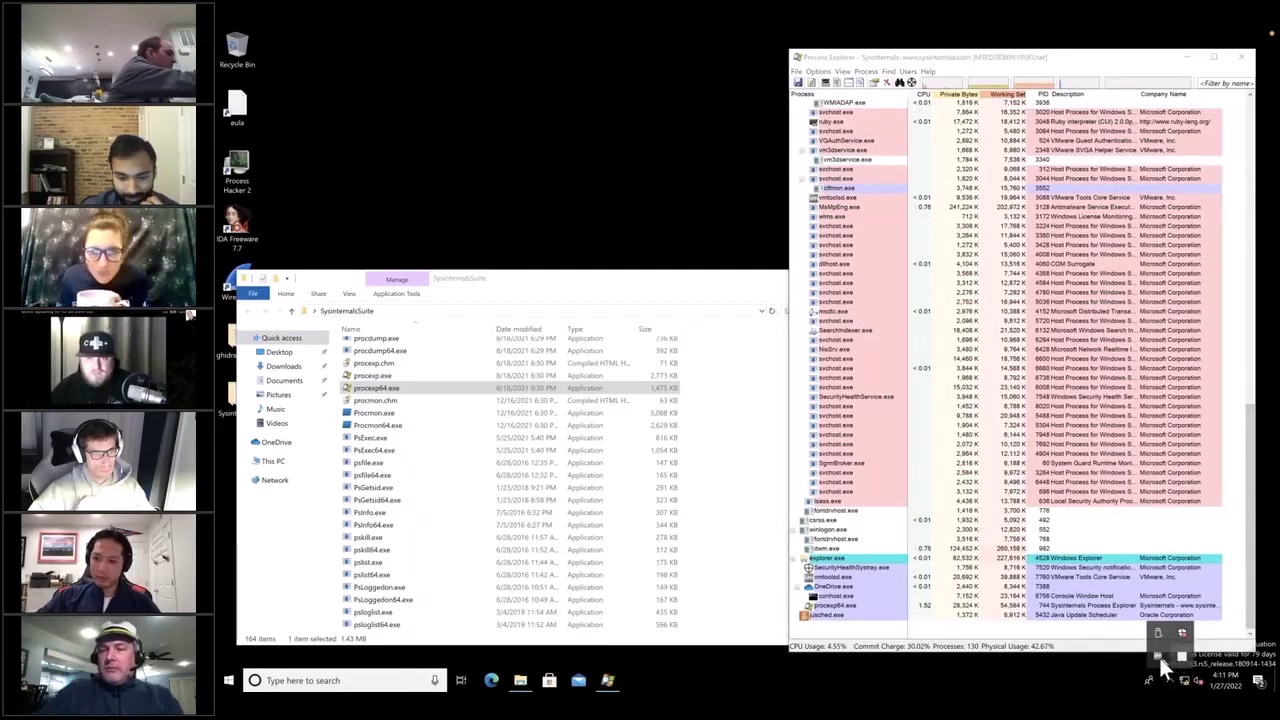
Step: Open the properties of the OneDrive.exe process running under explorer.exe
click(846, 595)
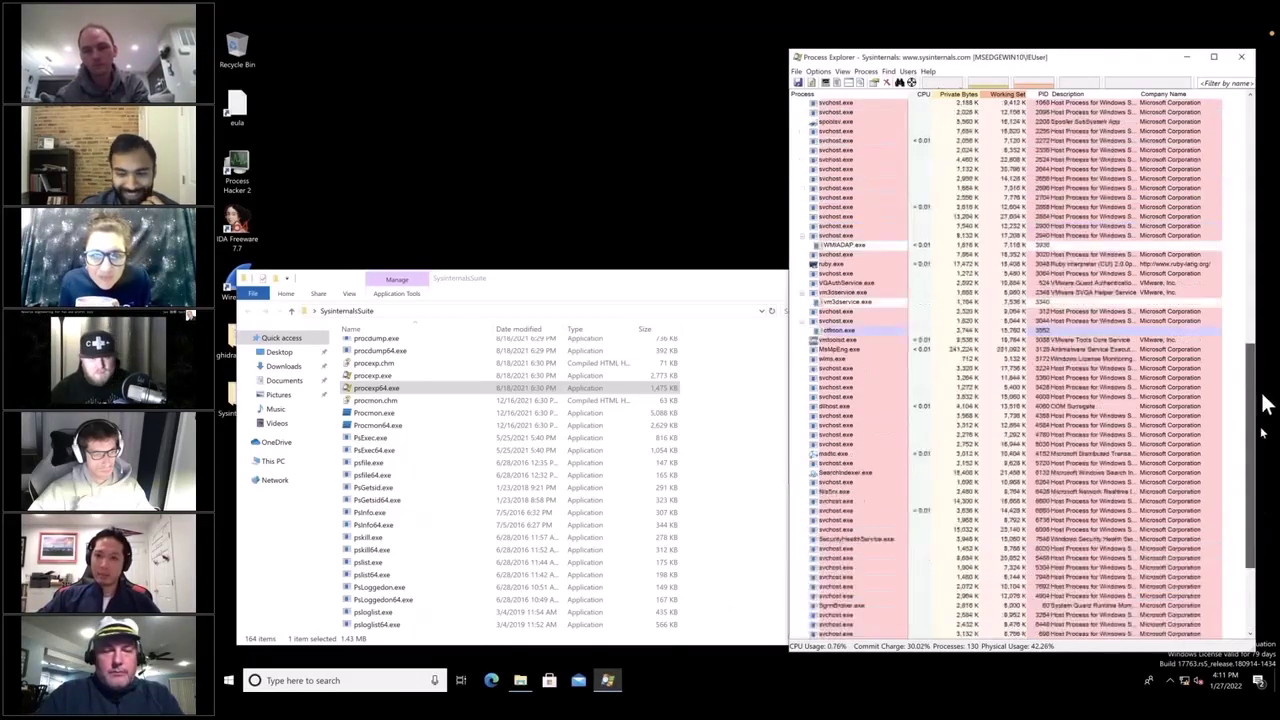
right_click(837, 596)
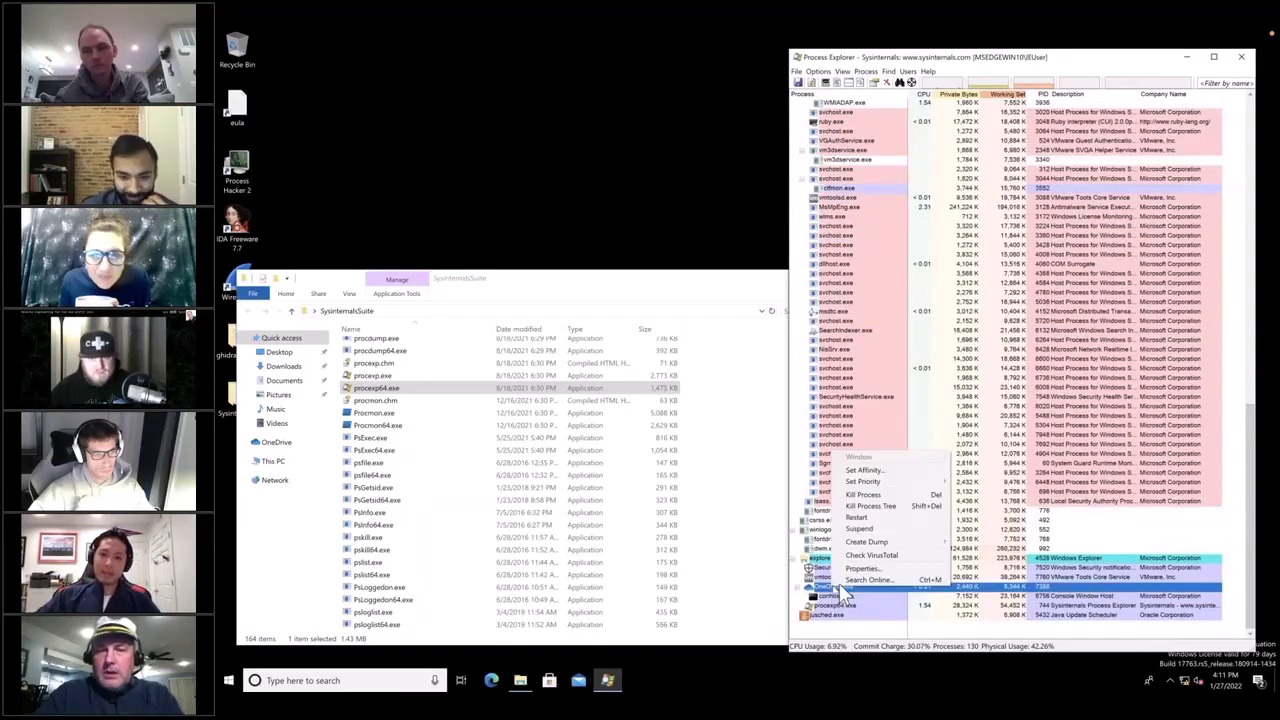
click(860, 580)
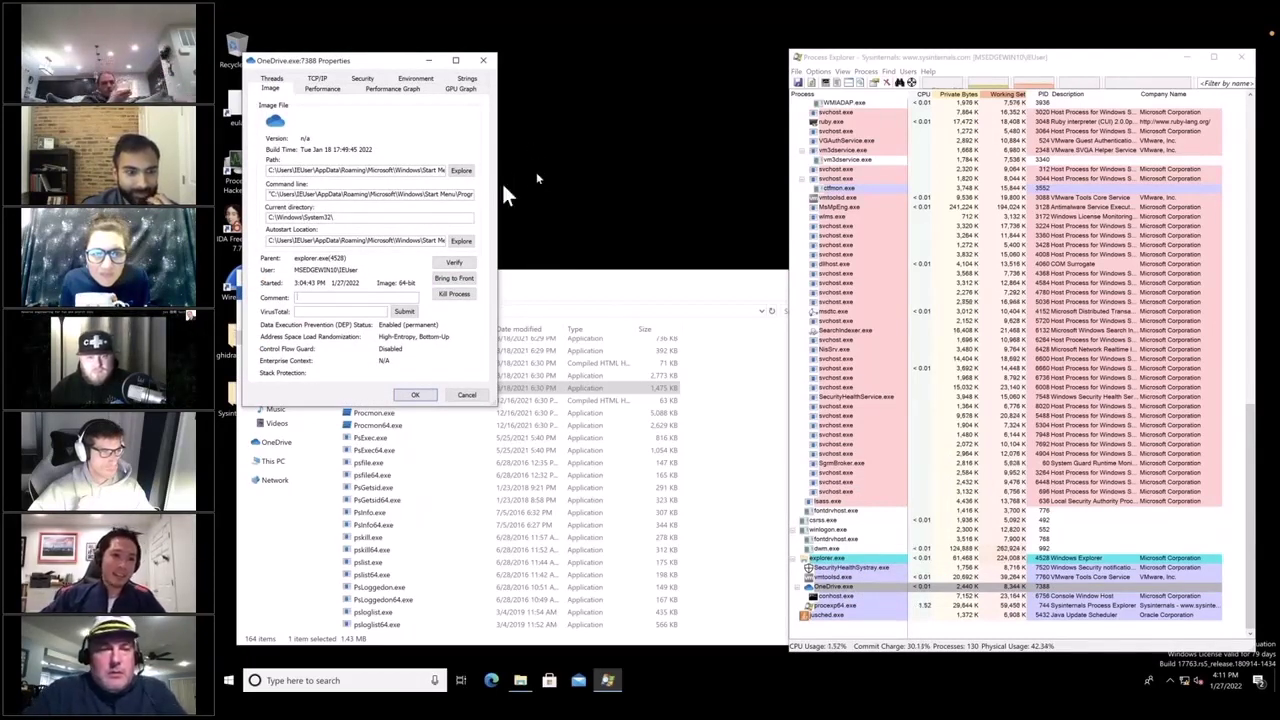
Step: Widen the OneDrive.exe properties window and examine the full Autostart Location path, highlighting its Startup folder portion
drag(390, 240, 450, 240)
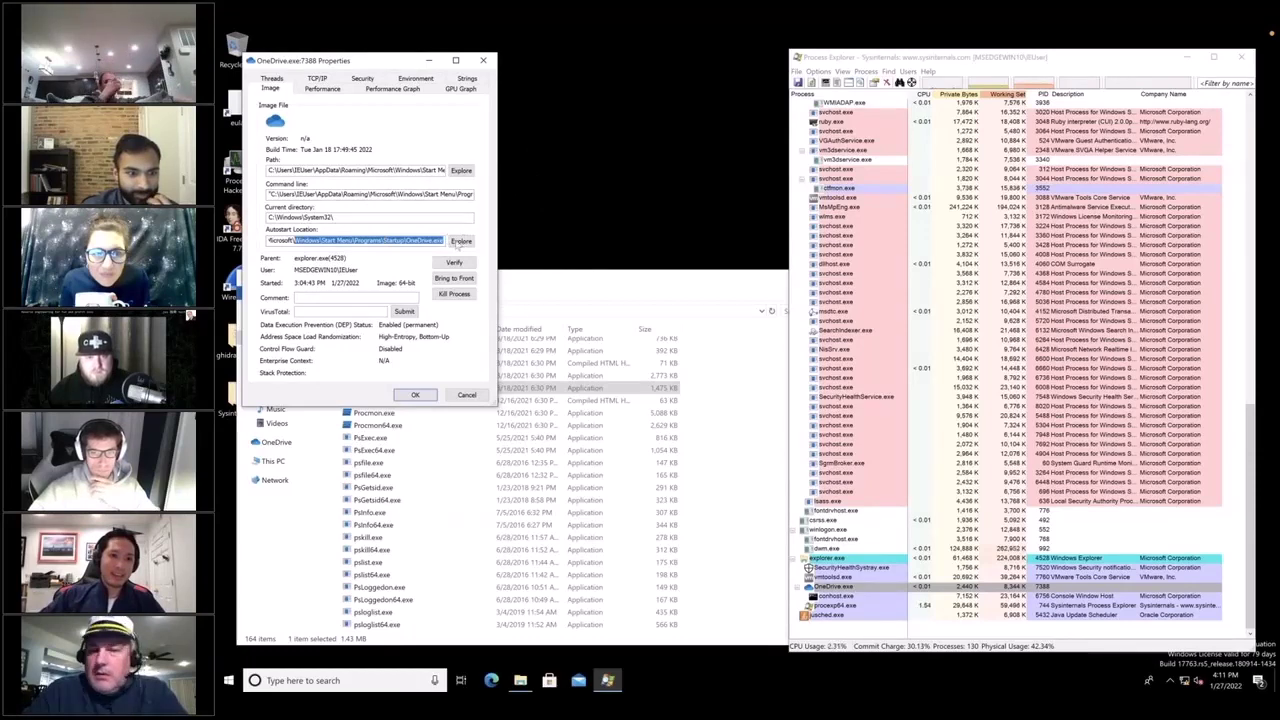
click(397, 242)
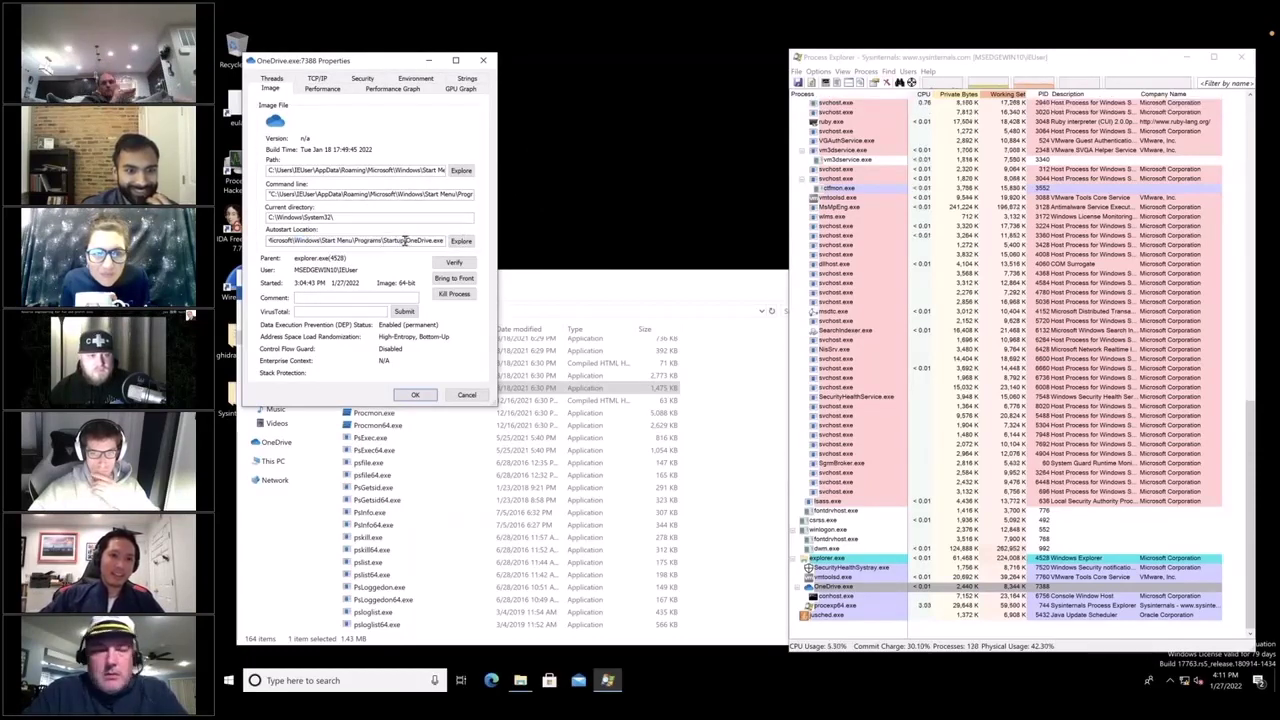
drag(405, 240, 268, 241)
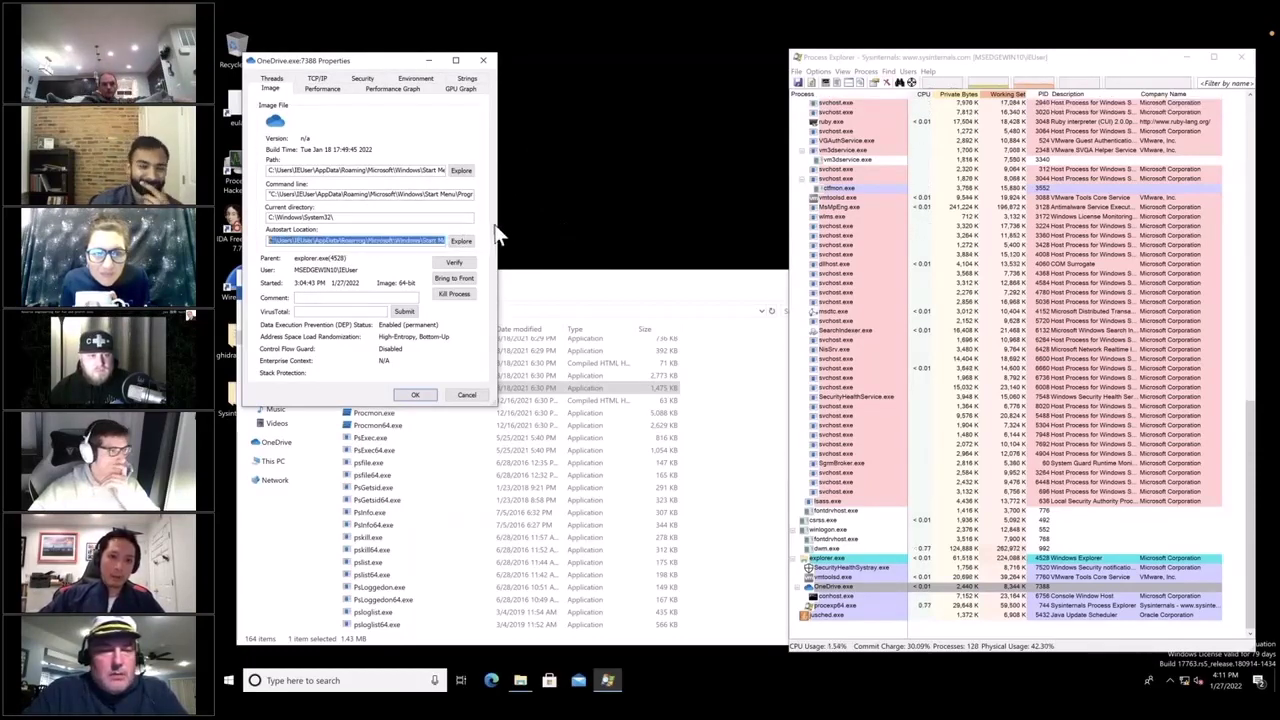
drag(490, 232, 628, 232)
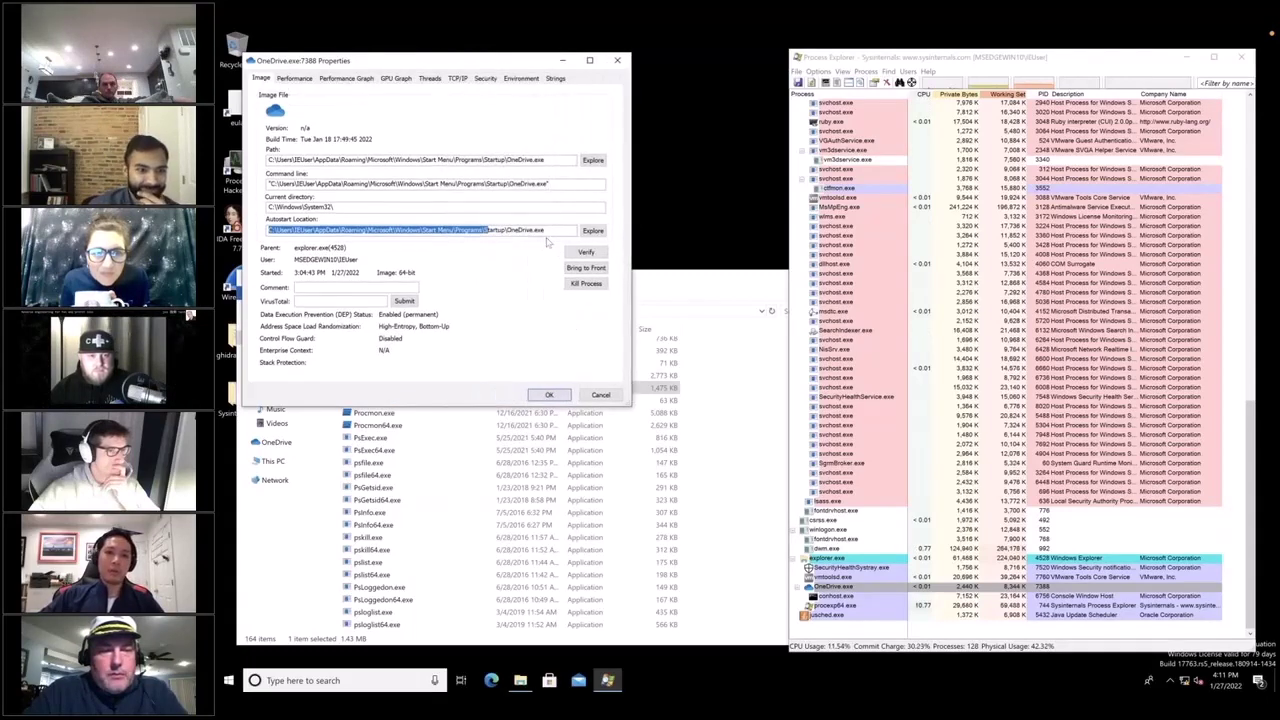
click(547, 241)
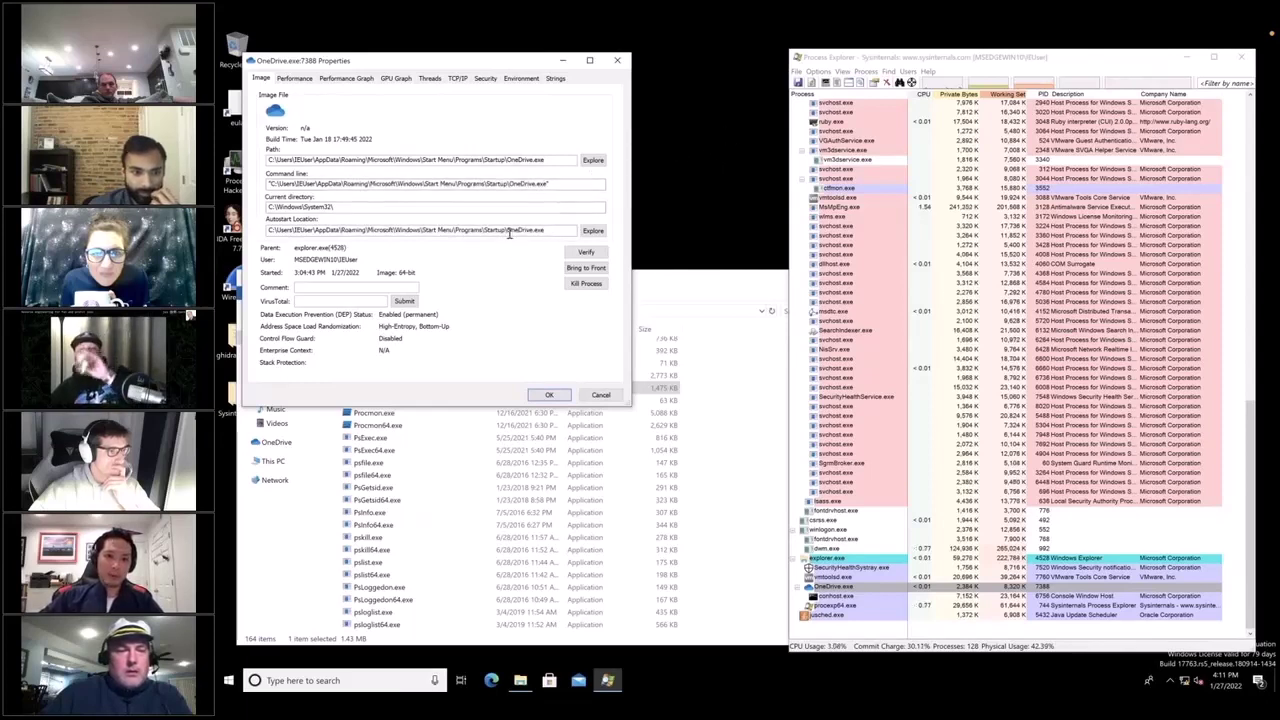
drag(508, 232, 378, 229)
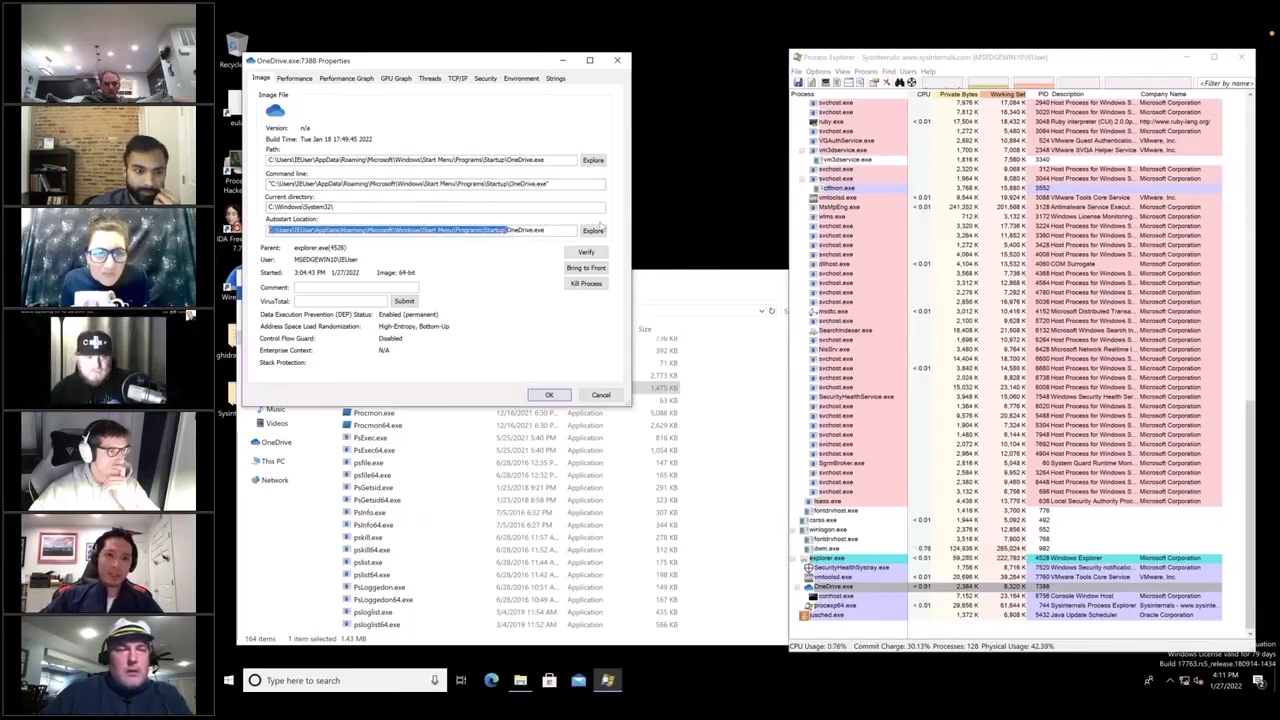
click(548, 230)
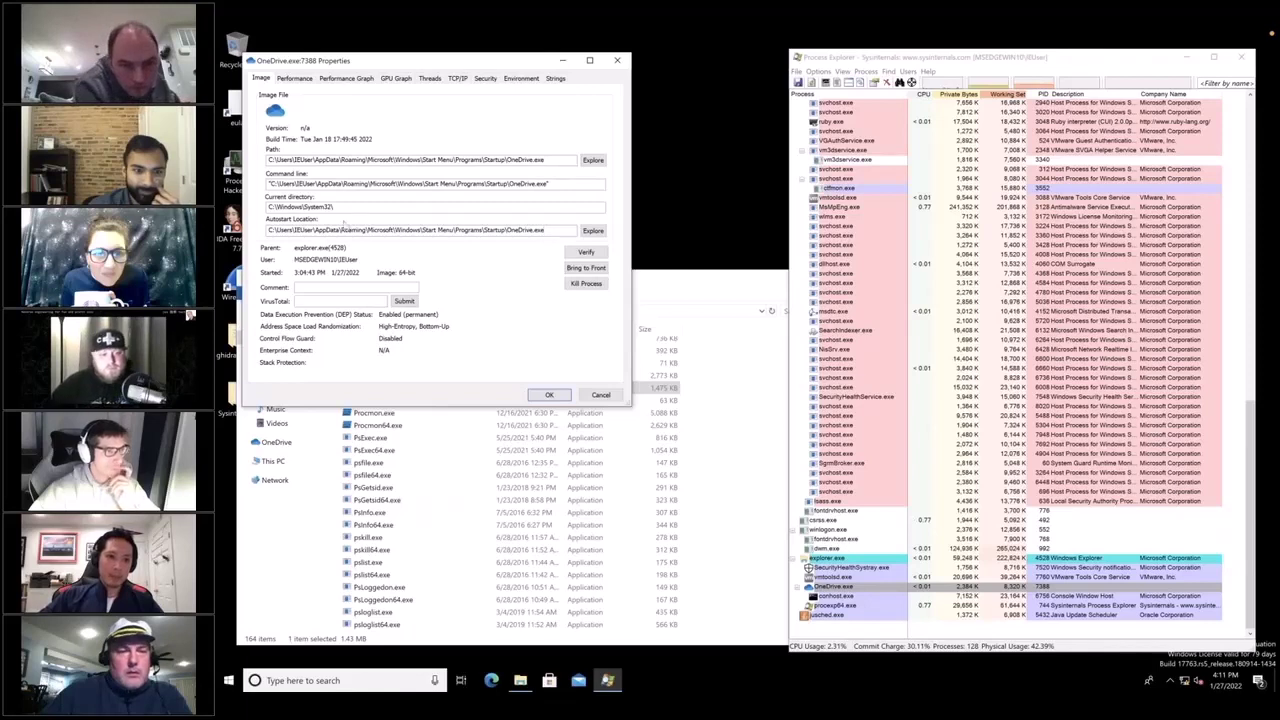
drag(270, 230, 455, 232)
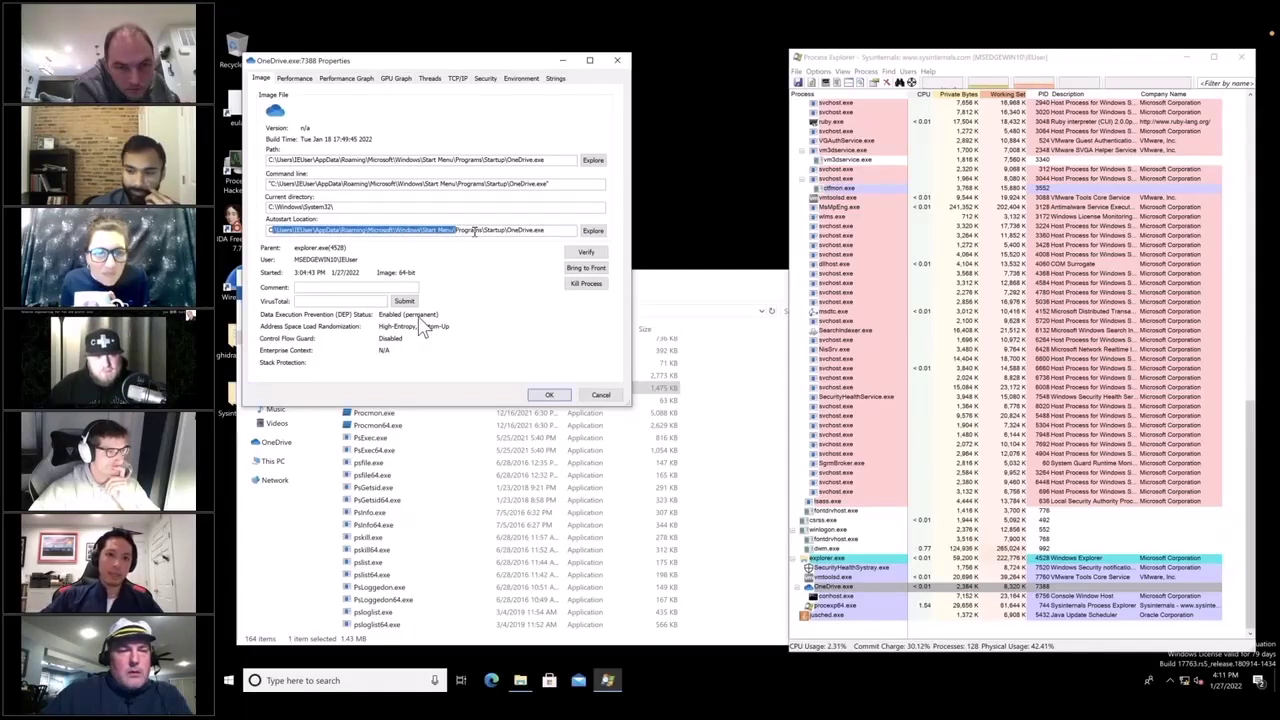
click(490, 230)
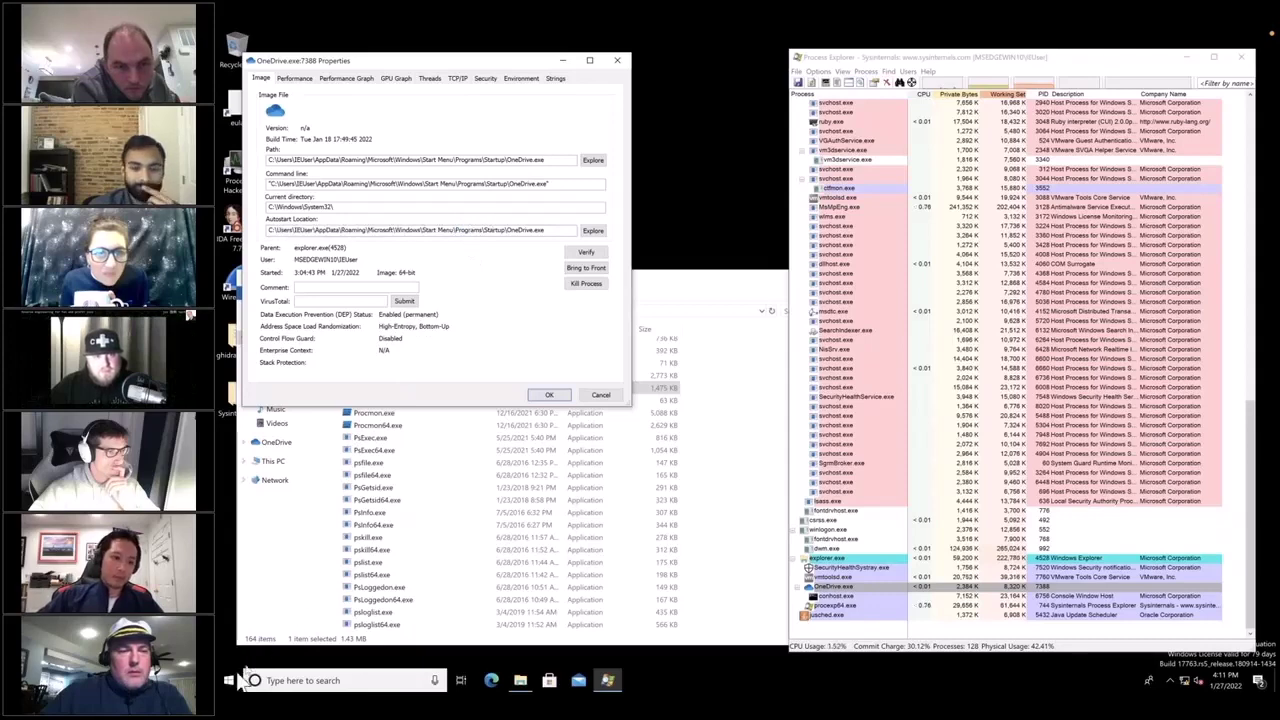
Step: Browse the installed applications list and open a blank Notepad window
click(228, 680)
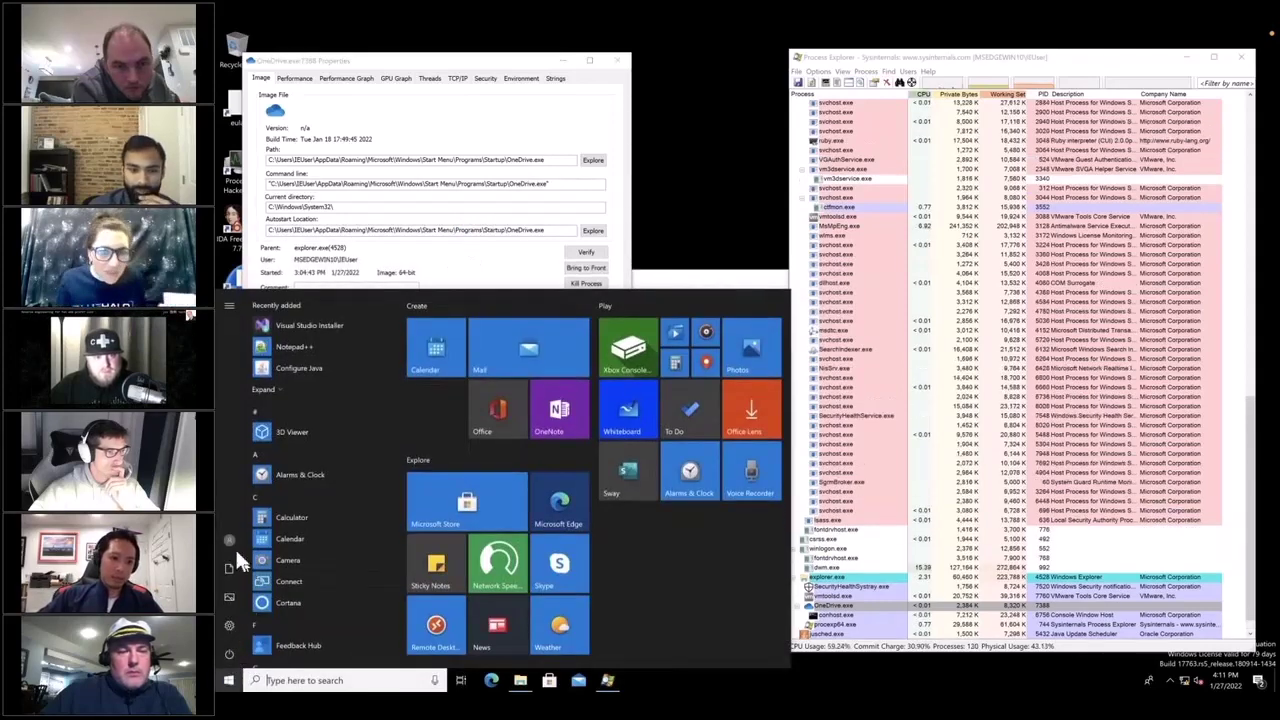
scroll(353, 508, down, 10)
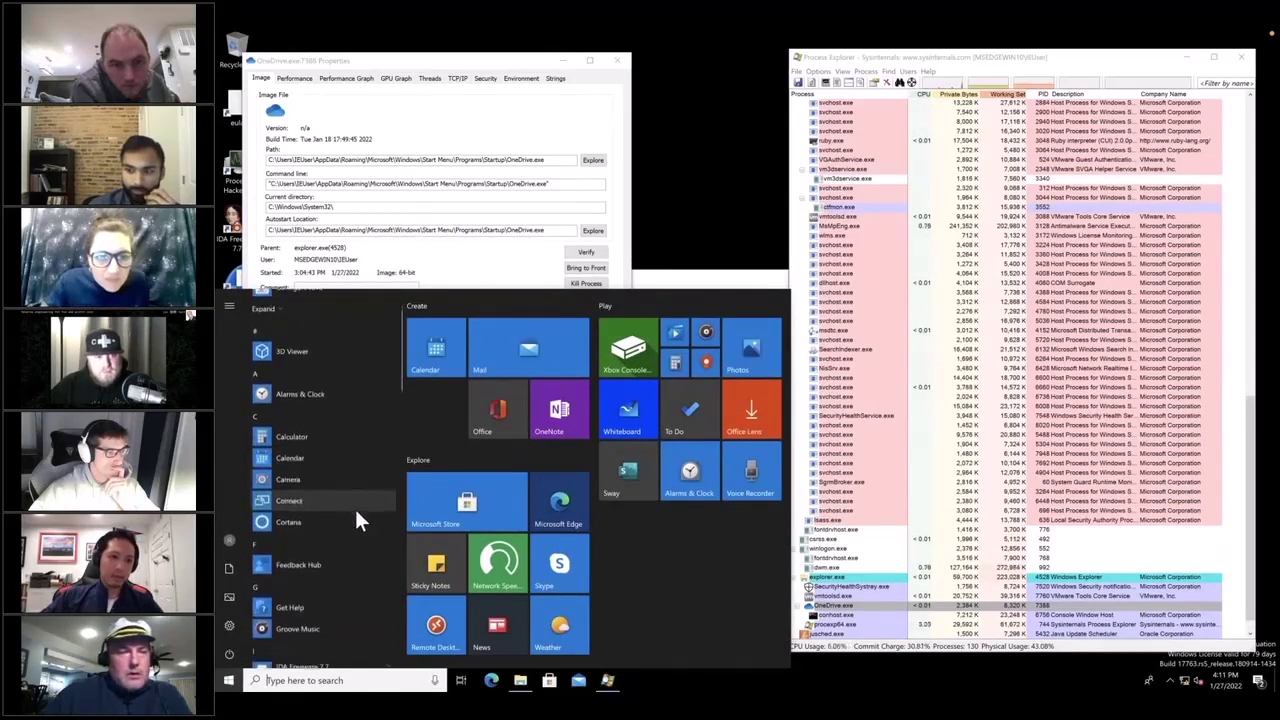
scroll(355, 512, down, 8)
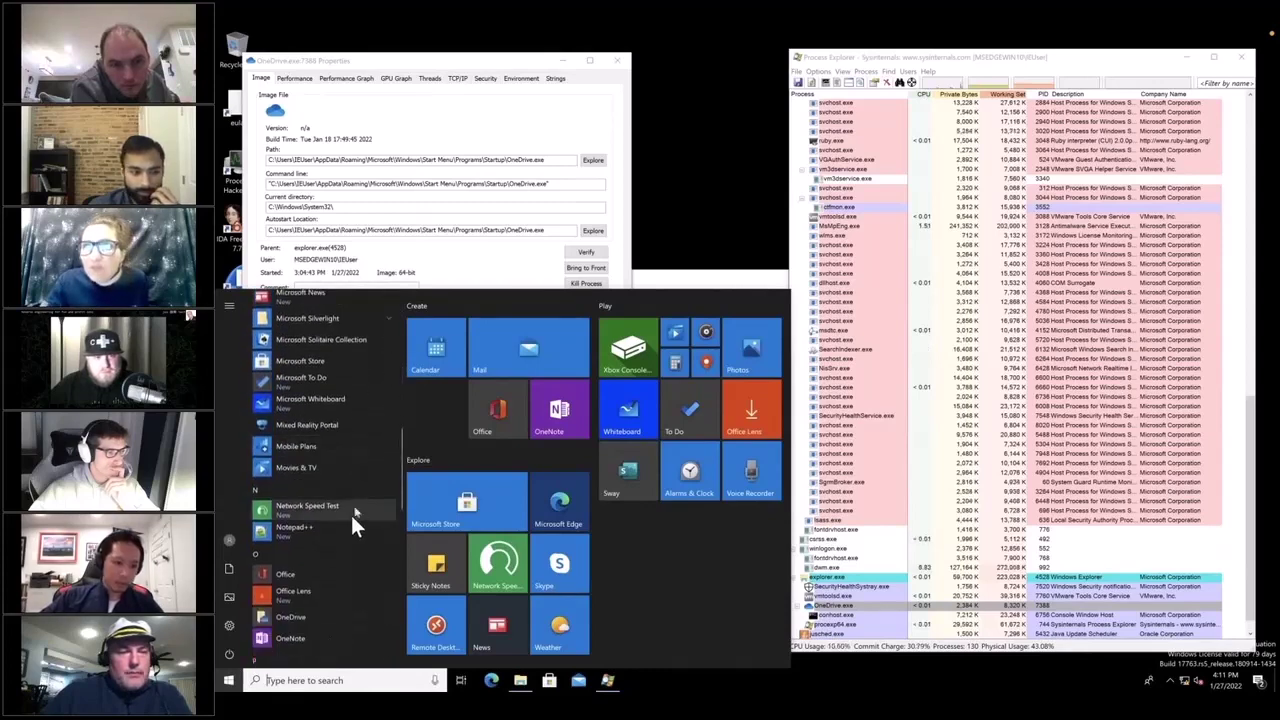
scroll(353, 522, down, 2)
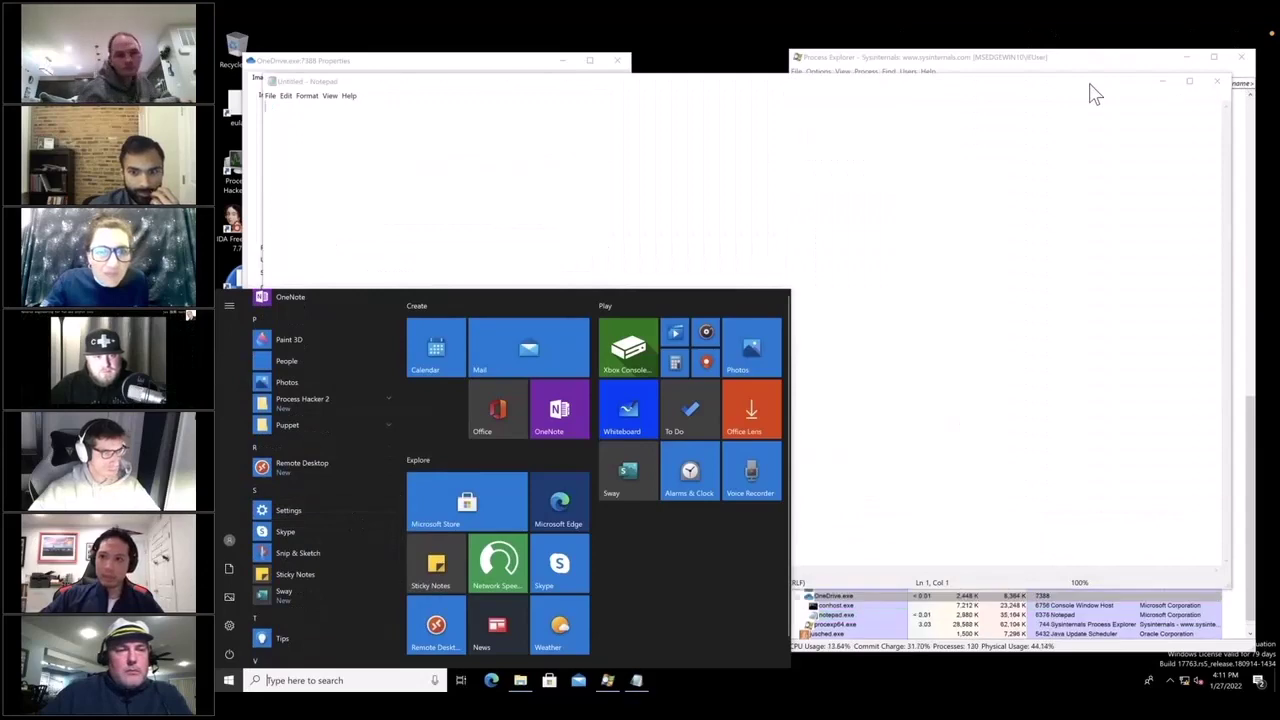
Step: Dismiss the Start menu and minimize the blank Notepad window so the OneDrive.exe properties are in view
click(1090, 92)
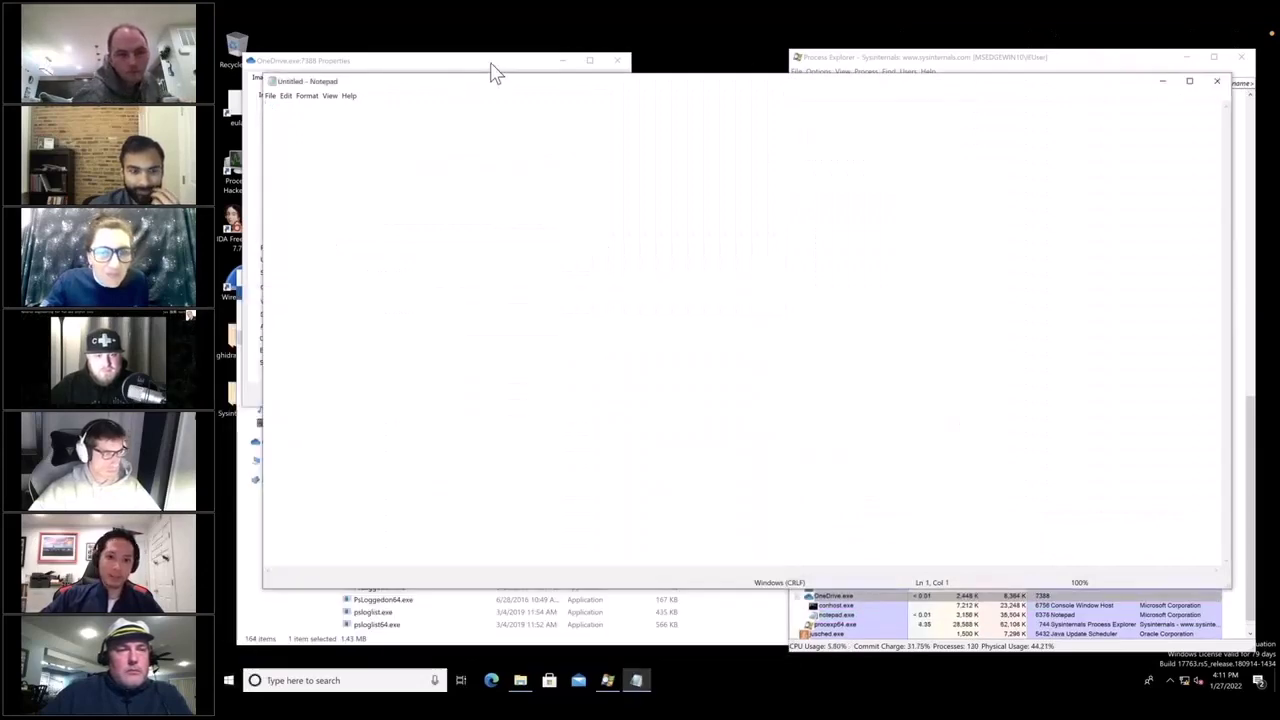
click(492, 66)
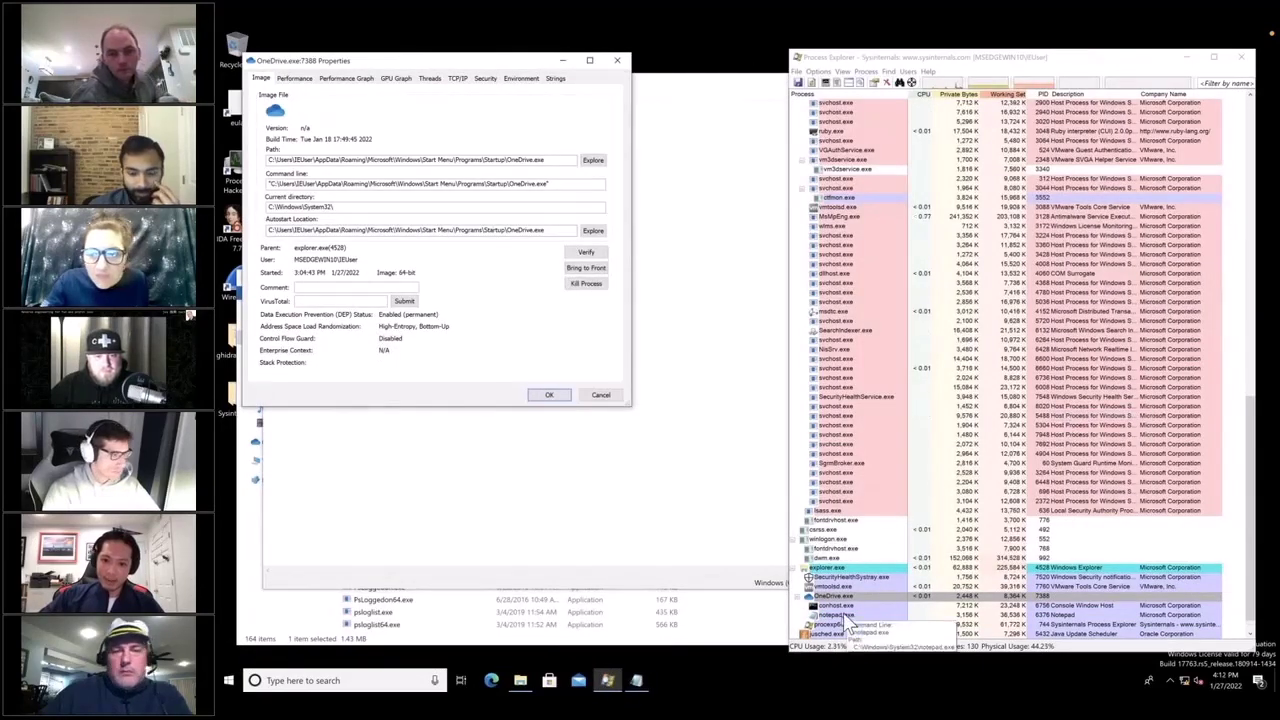
click(676, 487)
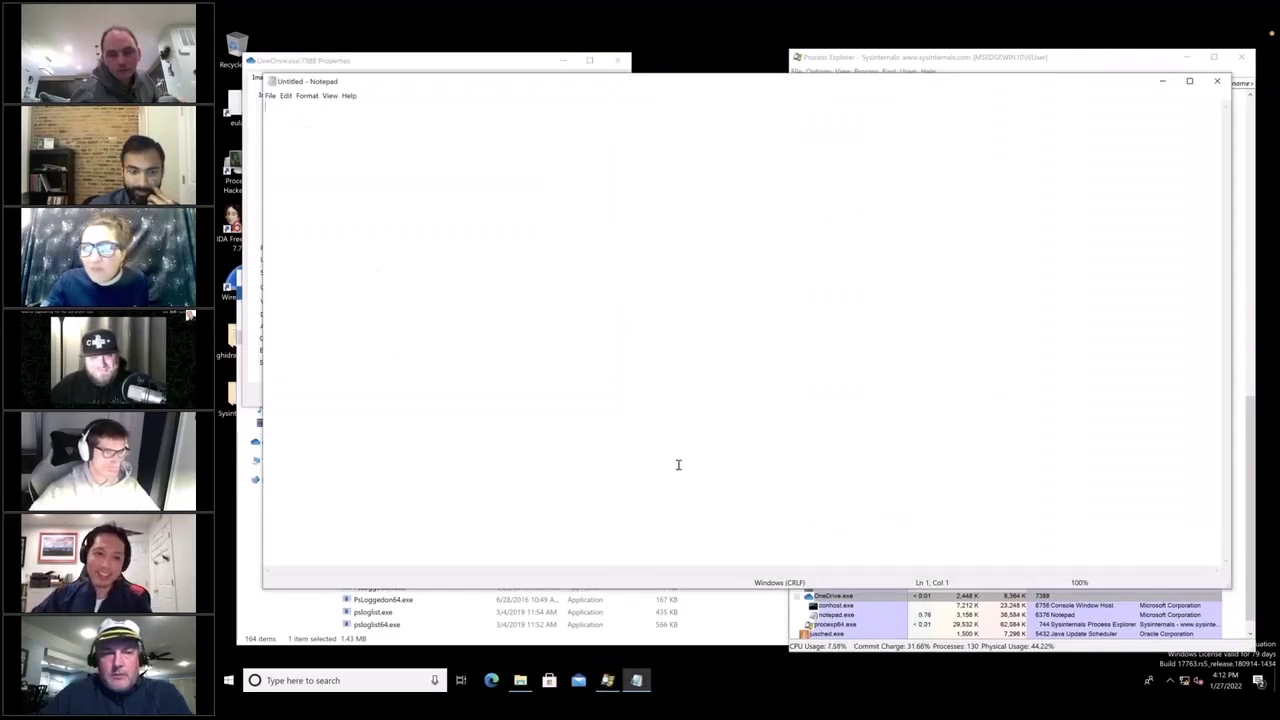
click(1165, 84)
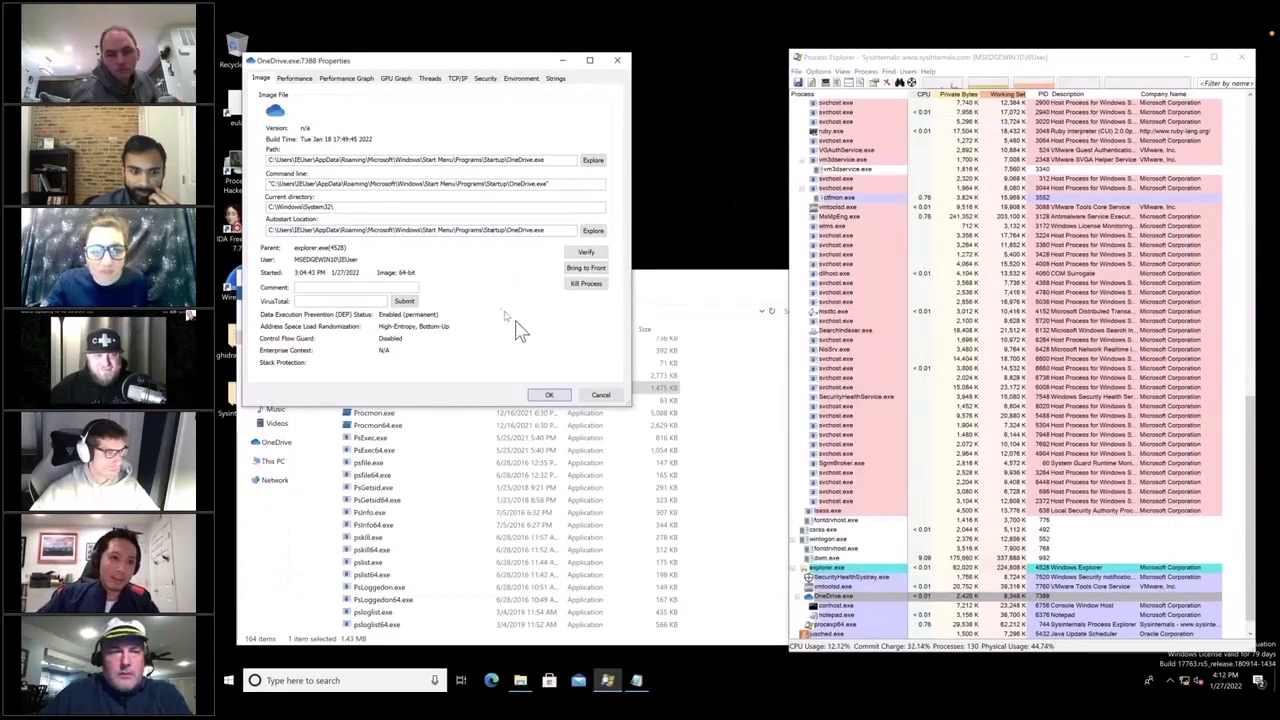
click(637, 680)
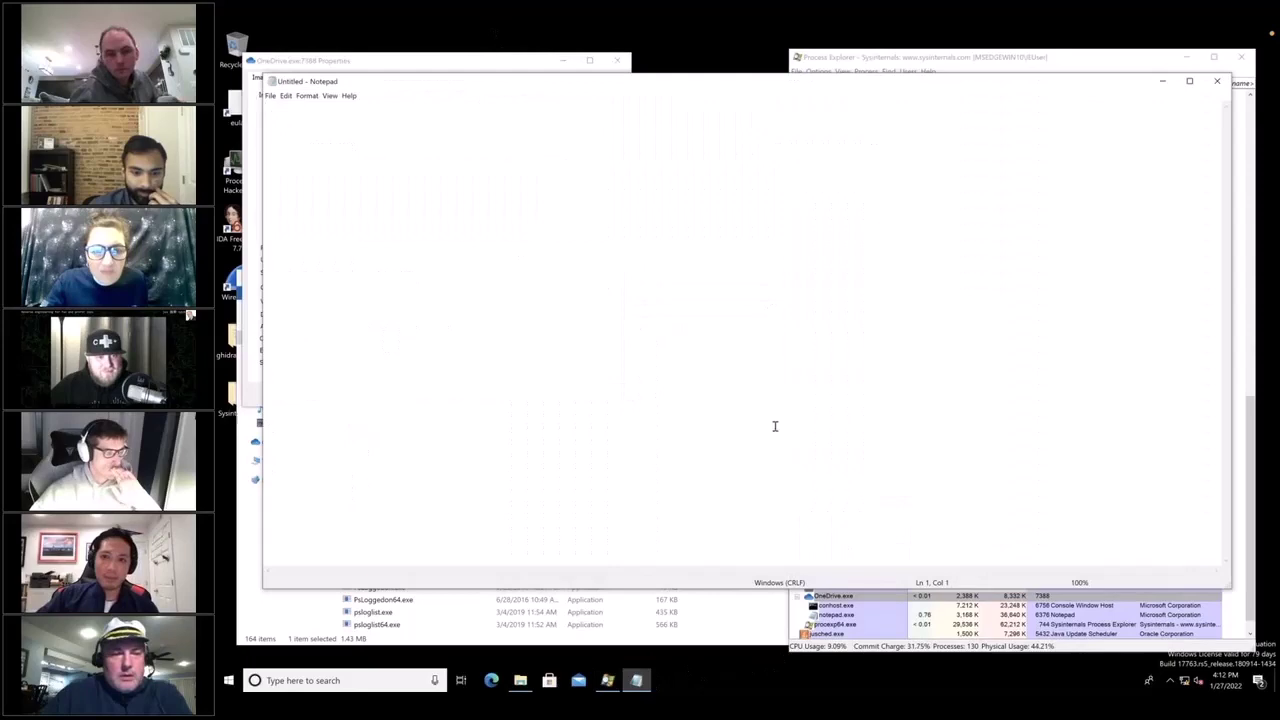
click(1162, 81)
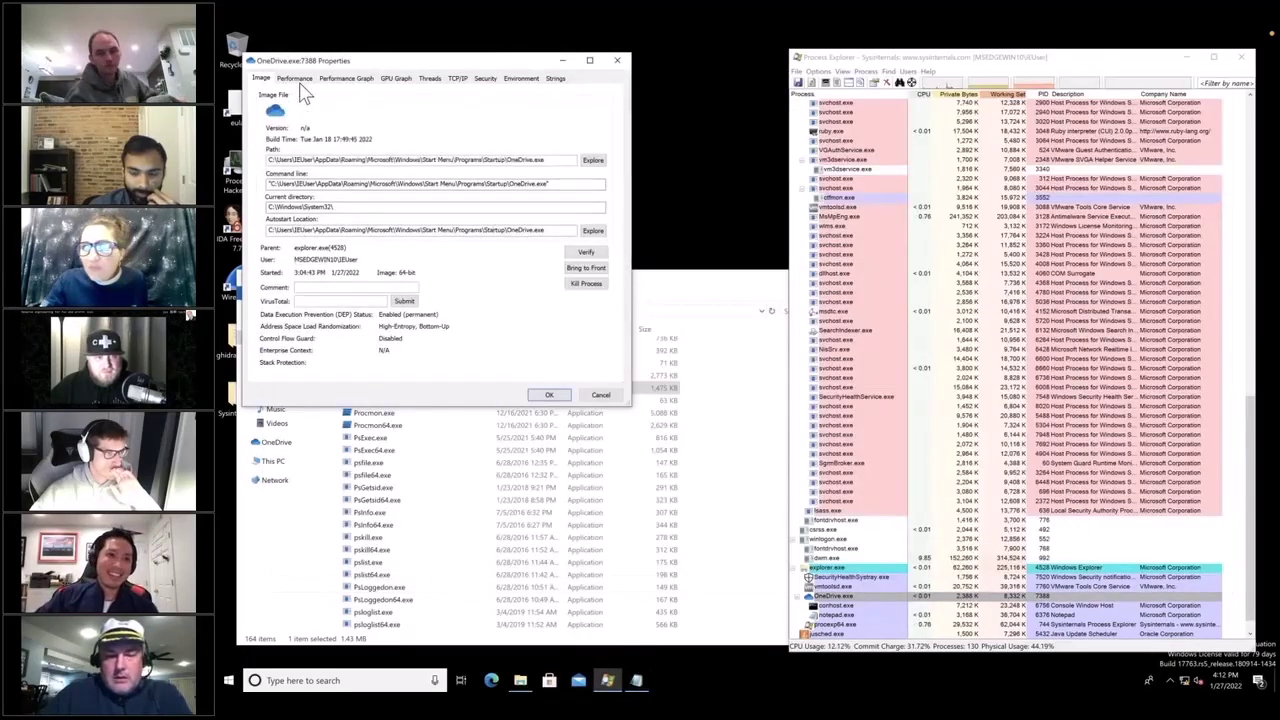
Step: Review the performance and image details of OneDrive.exe and close its properties window
click(295, 79)
click(261, 79)
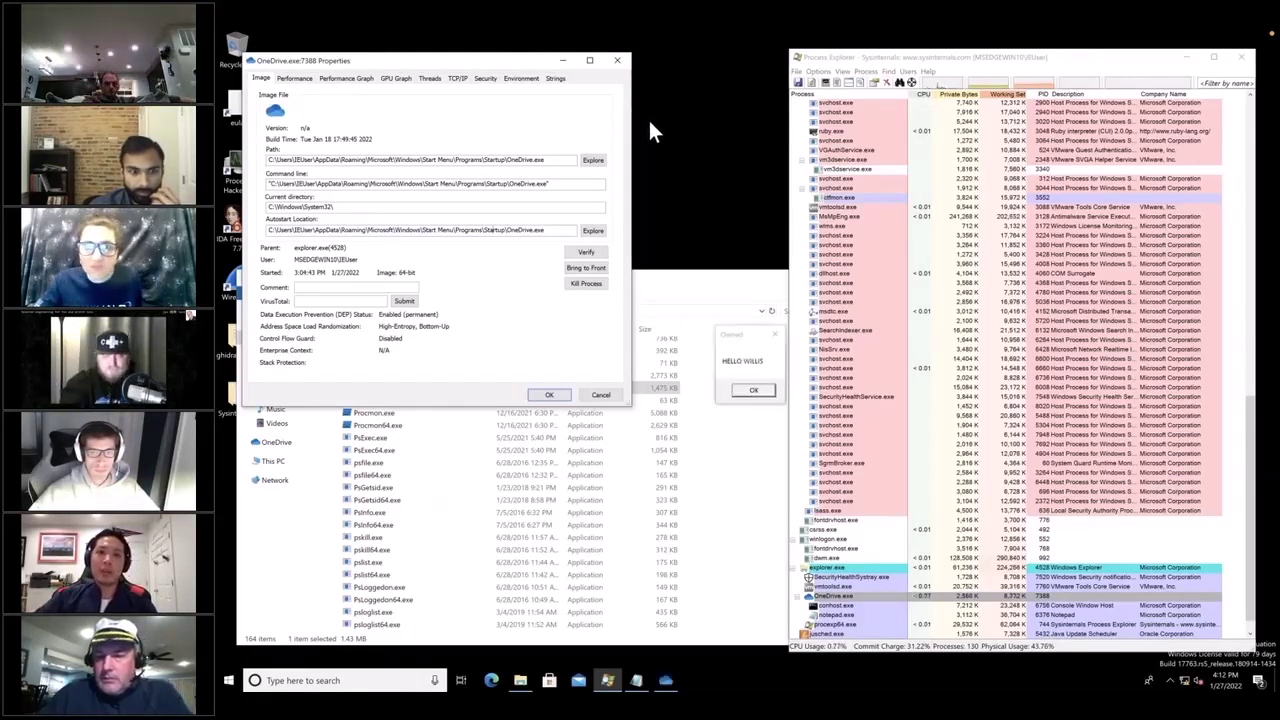
click(750, 355)
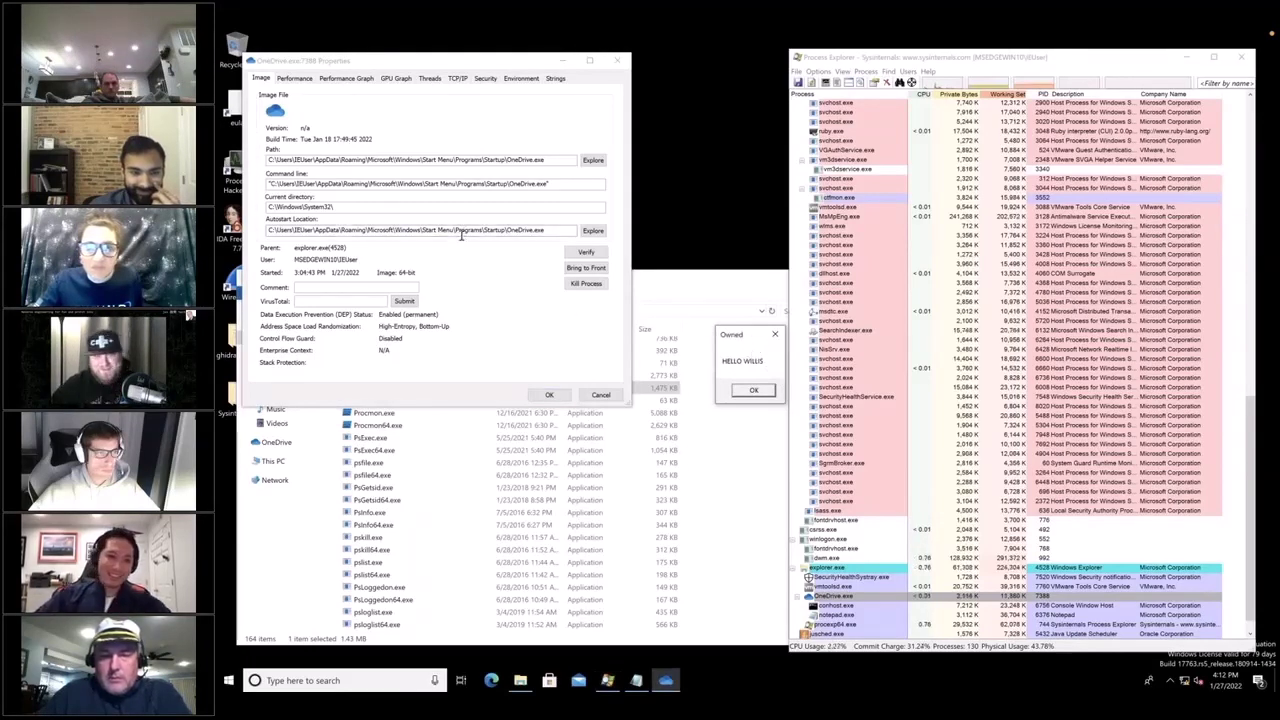
click(620, 62)
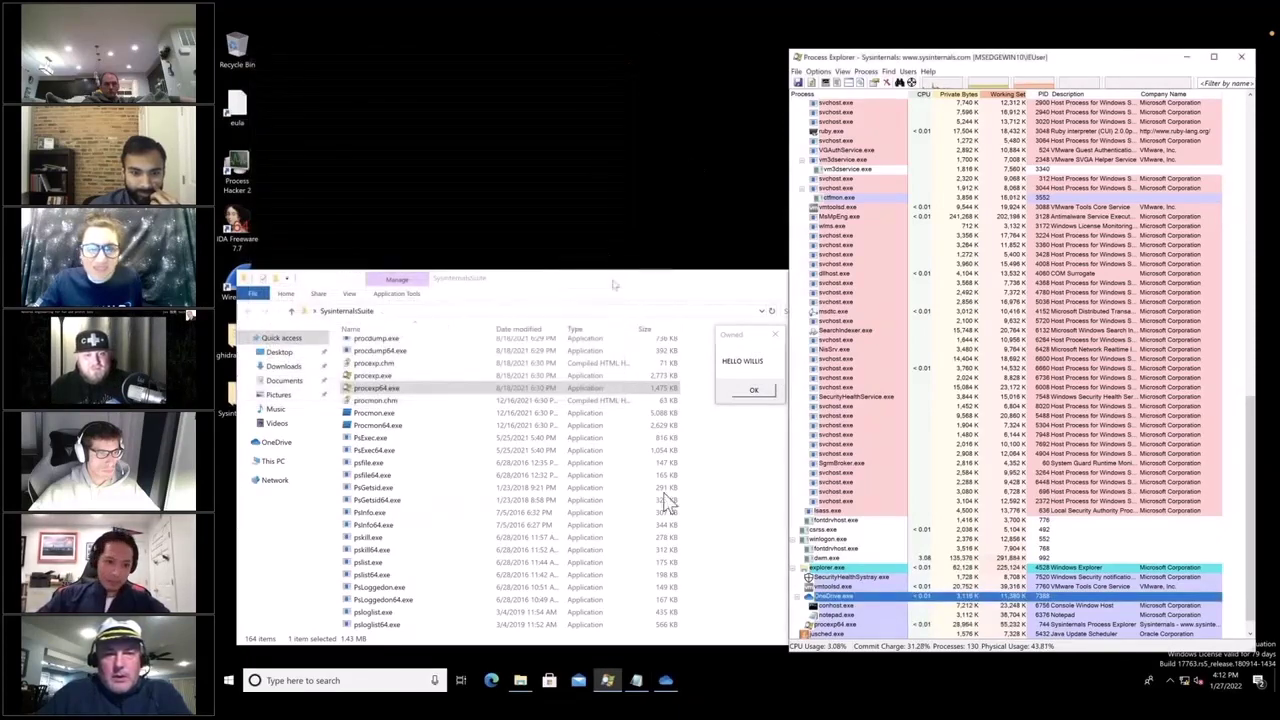
Step: Launch tcpview64.exe from the SysinternalsSuite folder, allowing it to make changes and accepting its license agreement
click(760, 553)
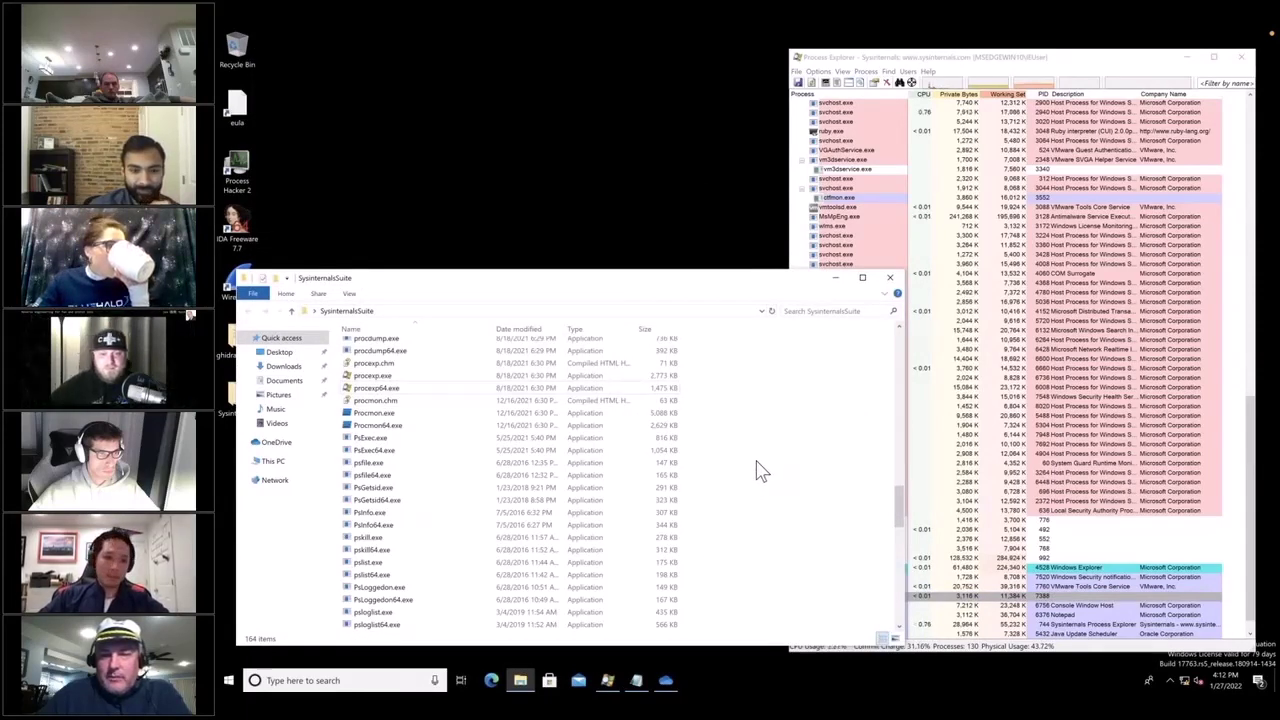
scroll(806, 486, down, 3)
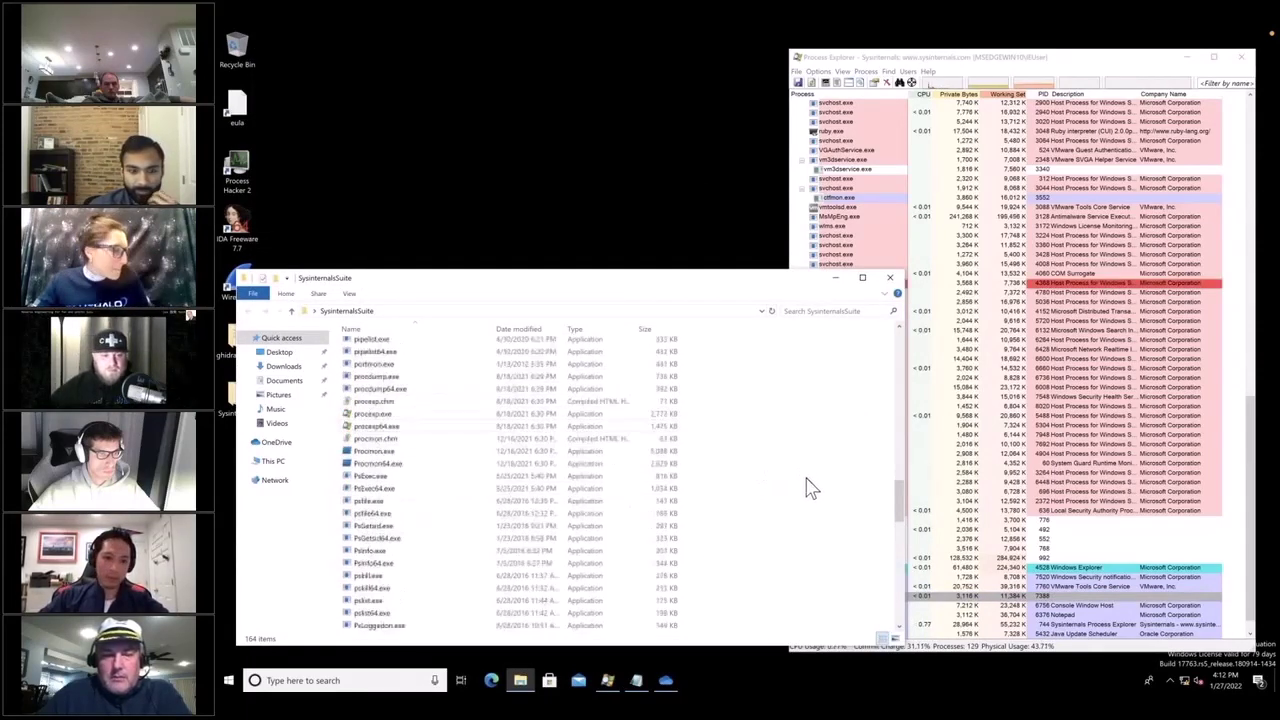
drag(900, 520, 899, 574)
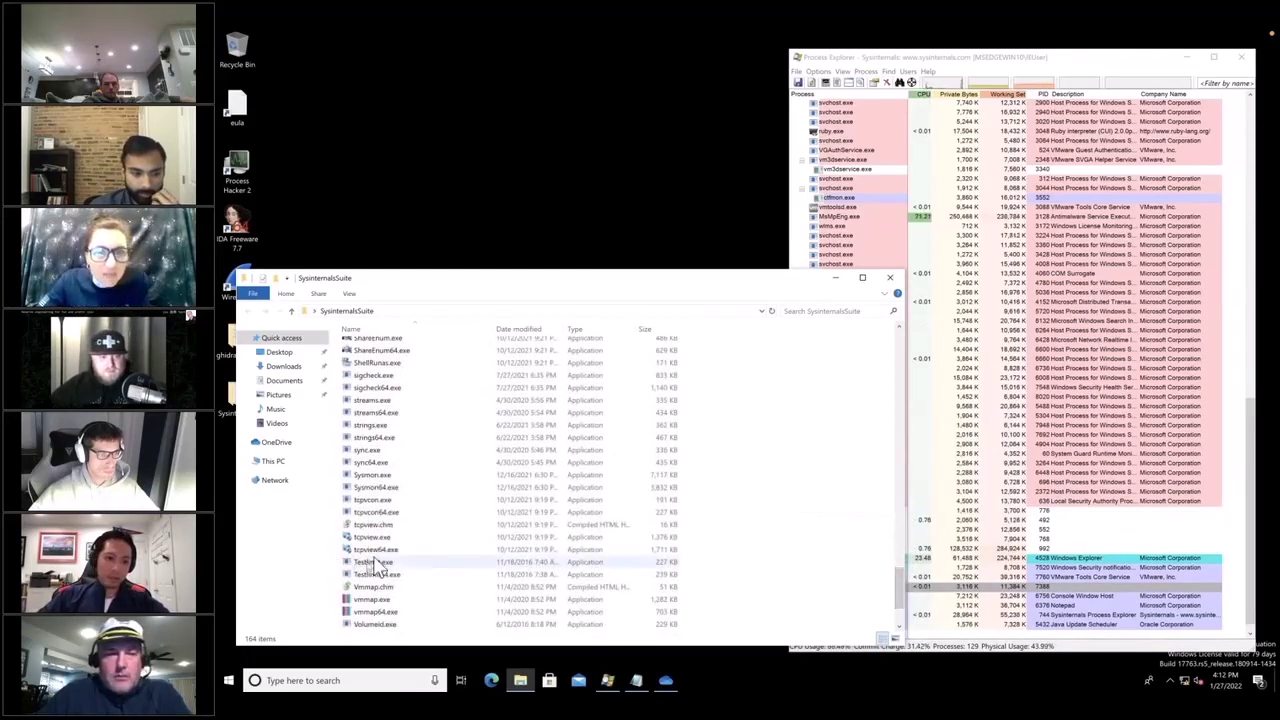
double_click(378, 552)
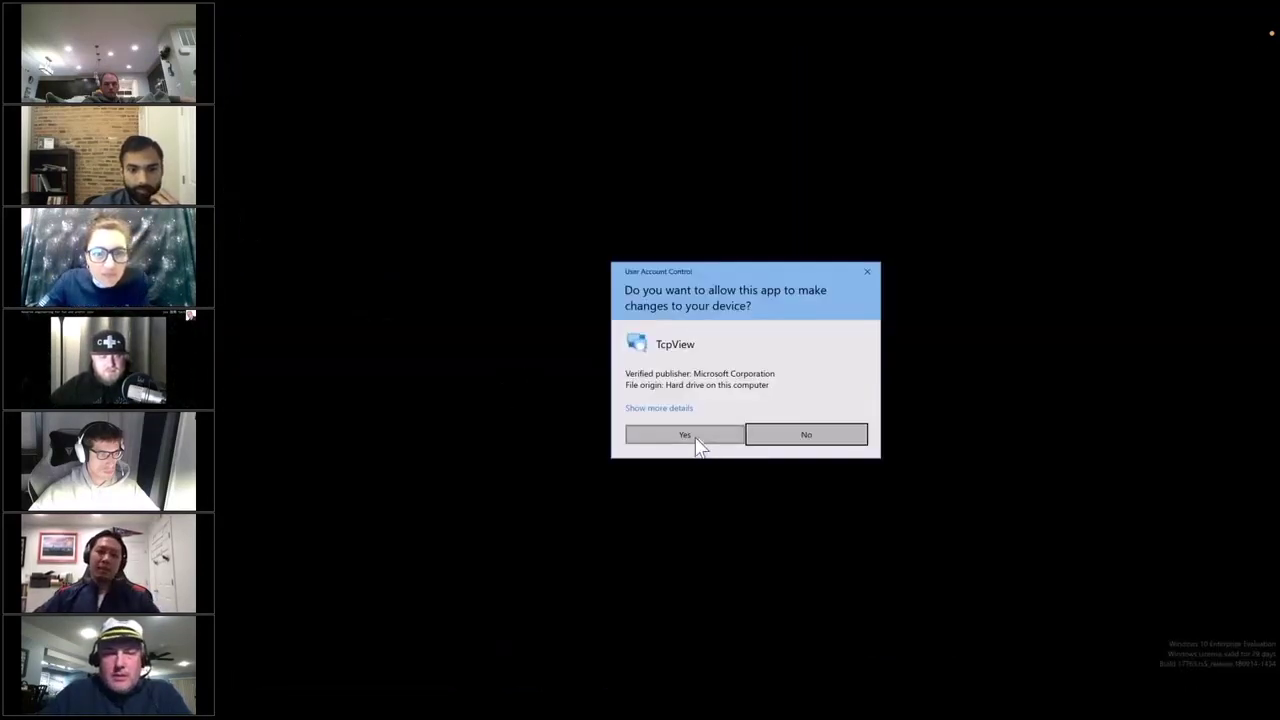
click(697, 441)
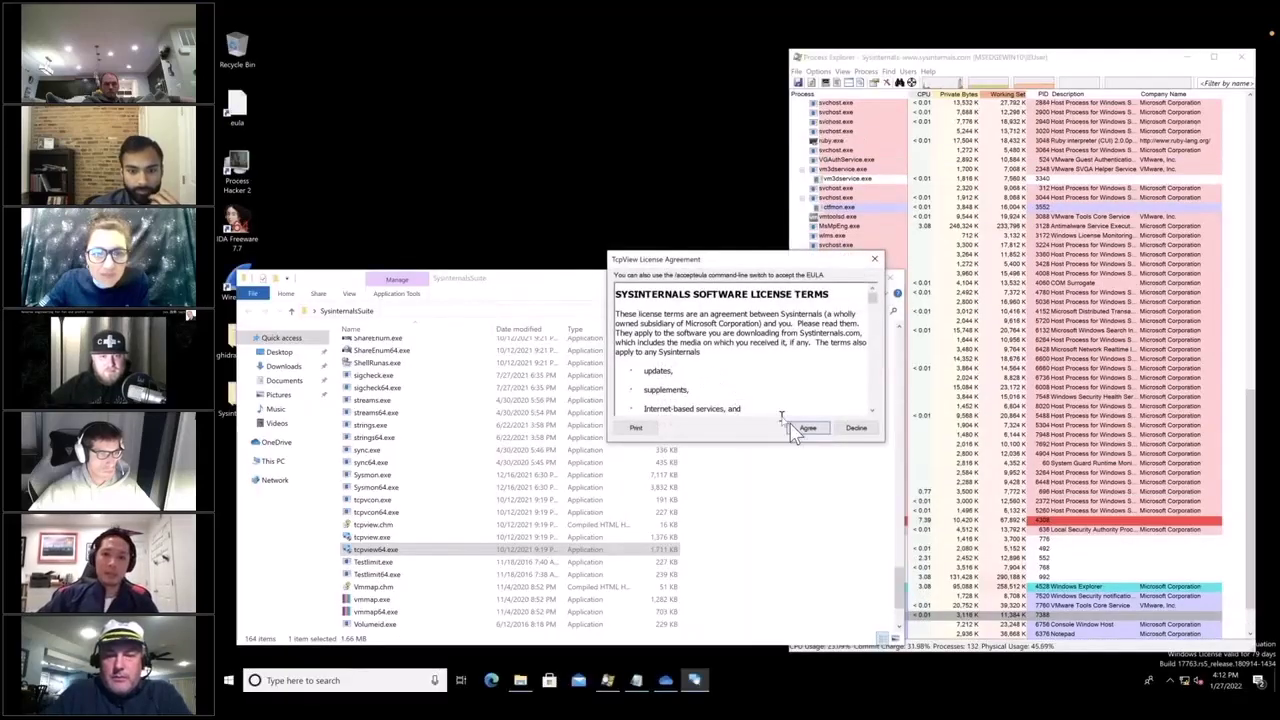
click(808, 428)
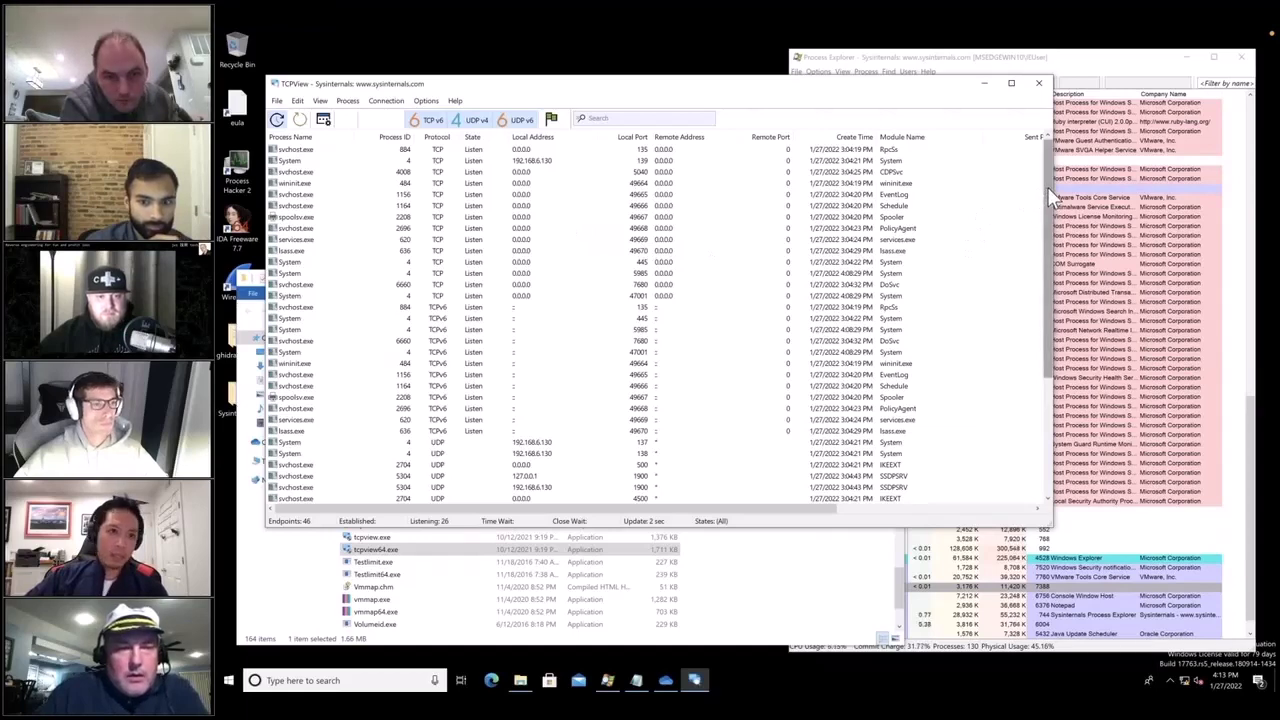
Step: Reposition and heighten the TCPView window and move the SysinternalsSuite folder window aside to uncover the connection list
drag(1047, 188, 1047, 160)
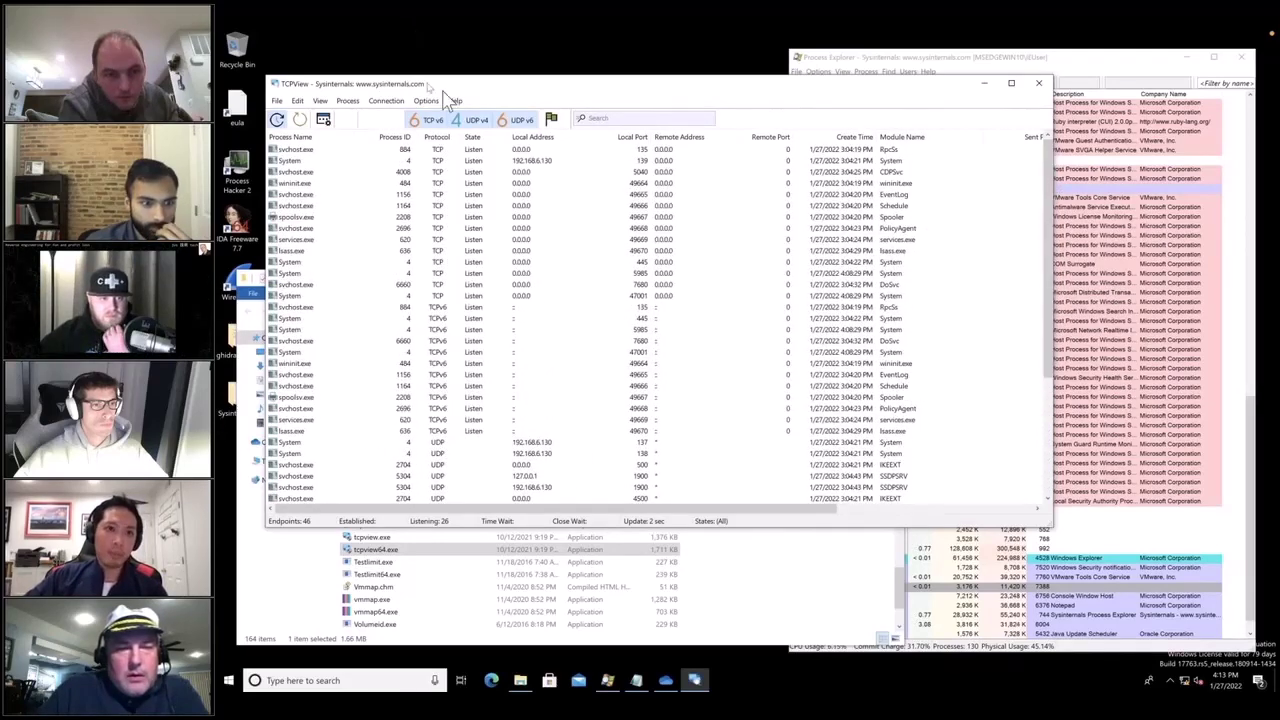
drag(452, 85, 452, 55)
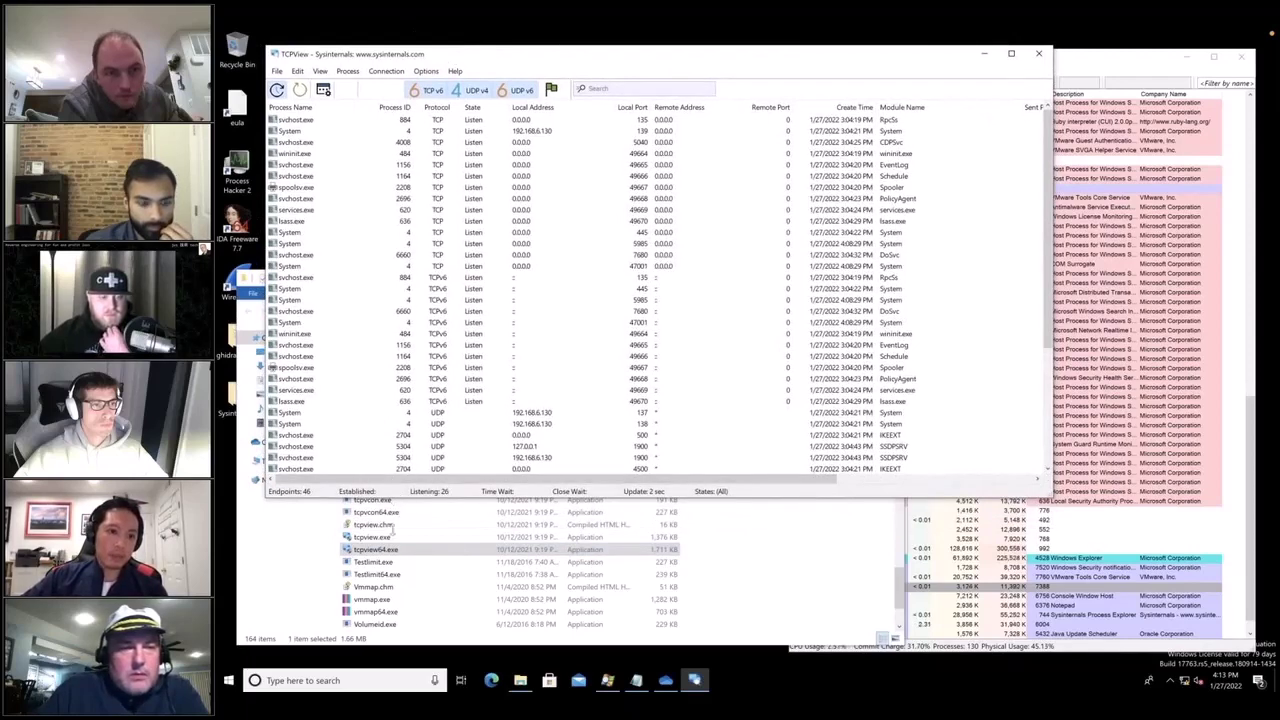
drag(390, 497, 390, 645)
click(253, 588)
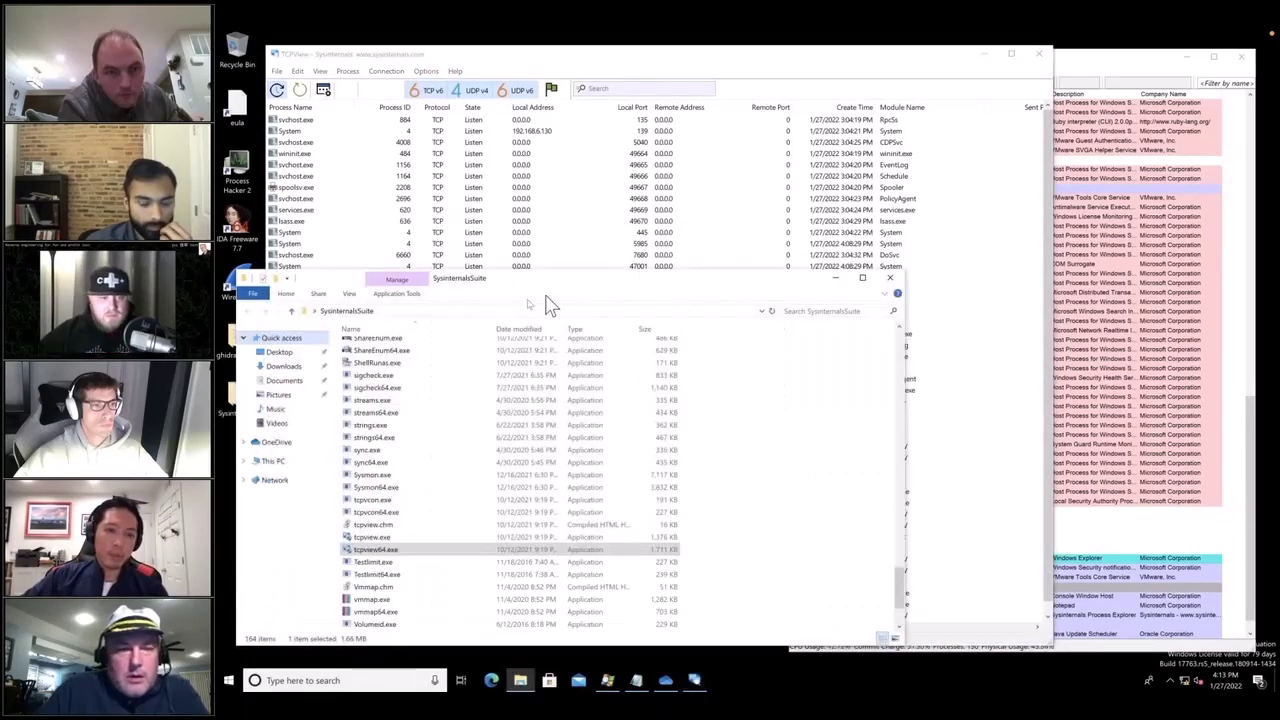
drag(562, 287, 838, 300)
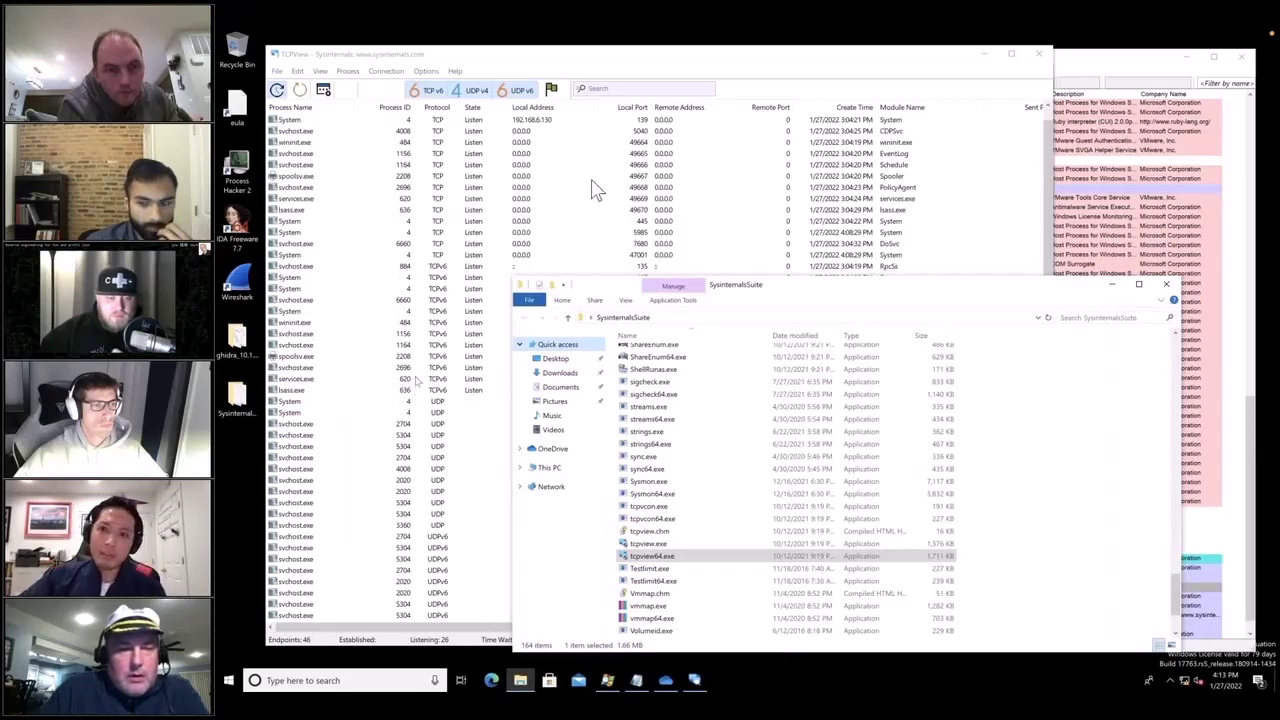
Step: Launch Autoruns64.exe from the SysinternalsSuite folder and accept its license agreement
click(1078, 62)
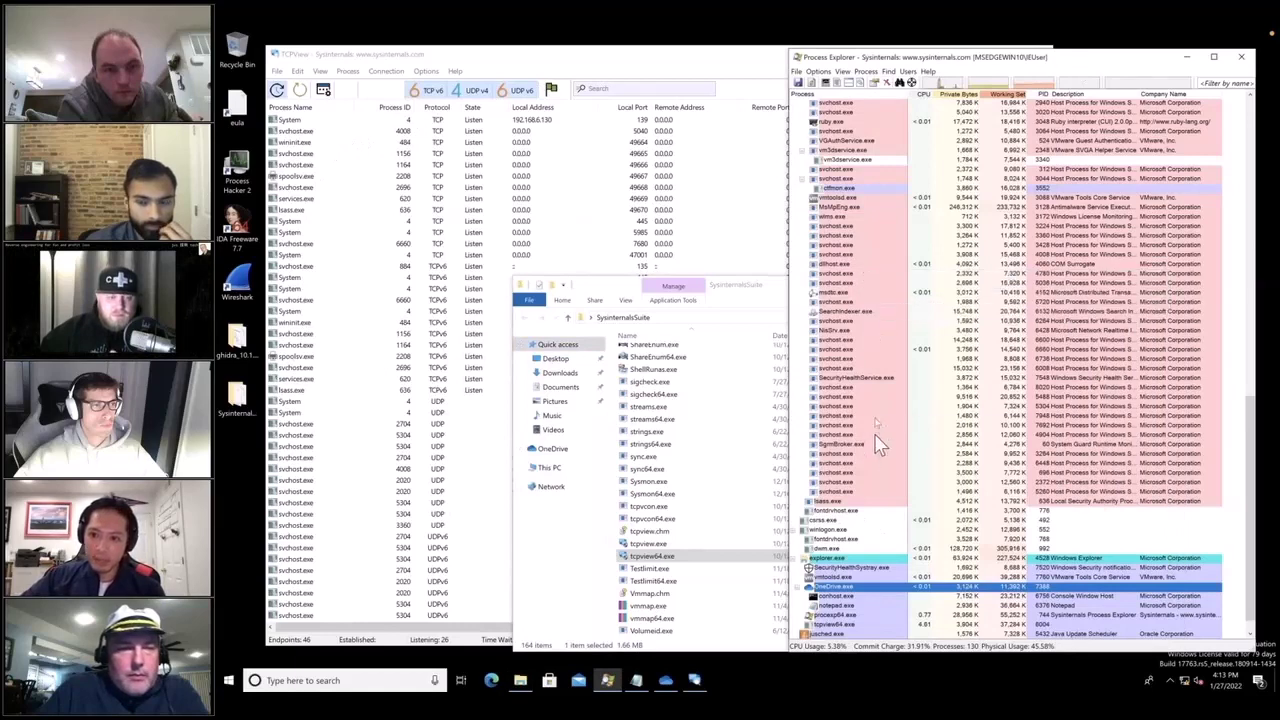
click(778, 300)
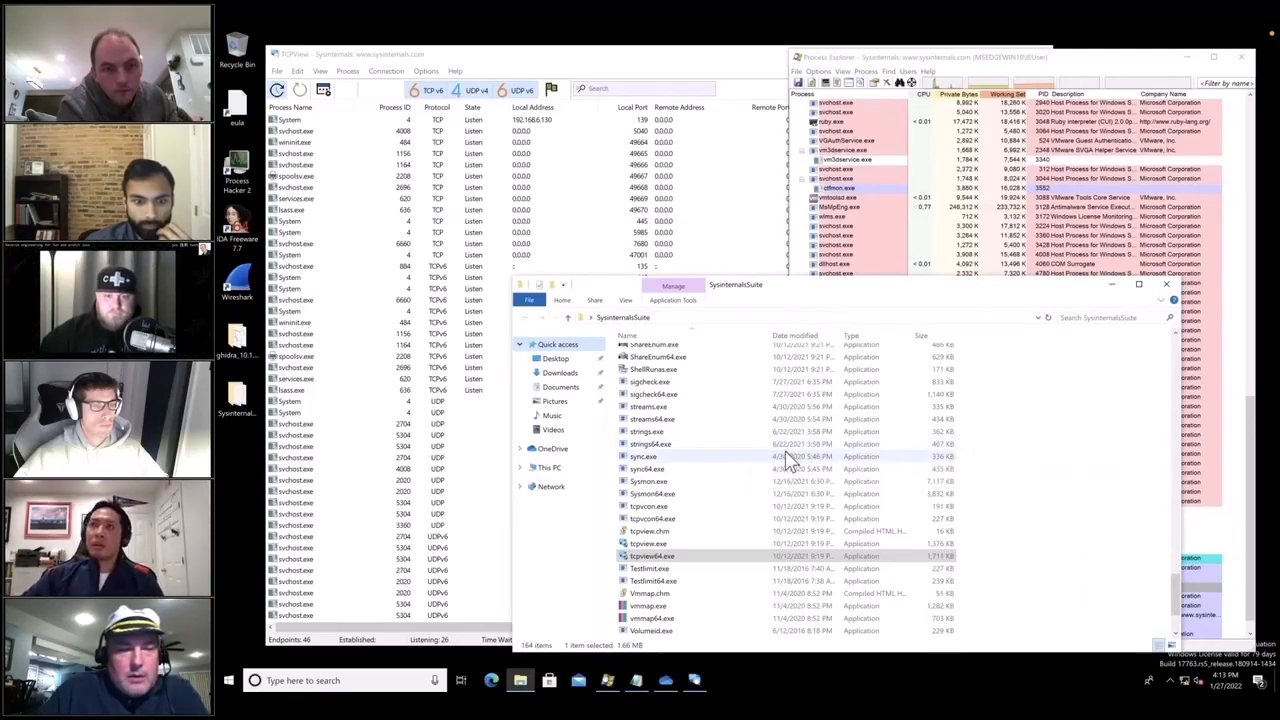
scroll(755, 524, up, 1)
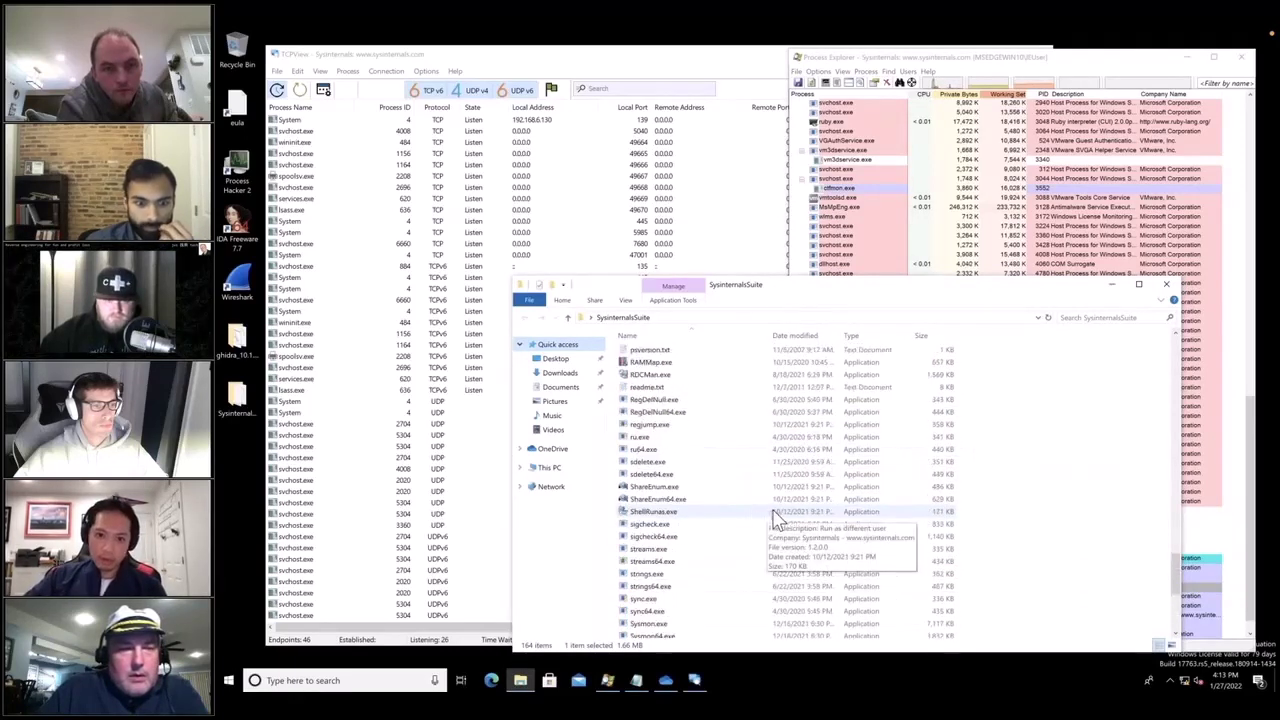
scroll(771, 514, up, 14)
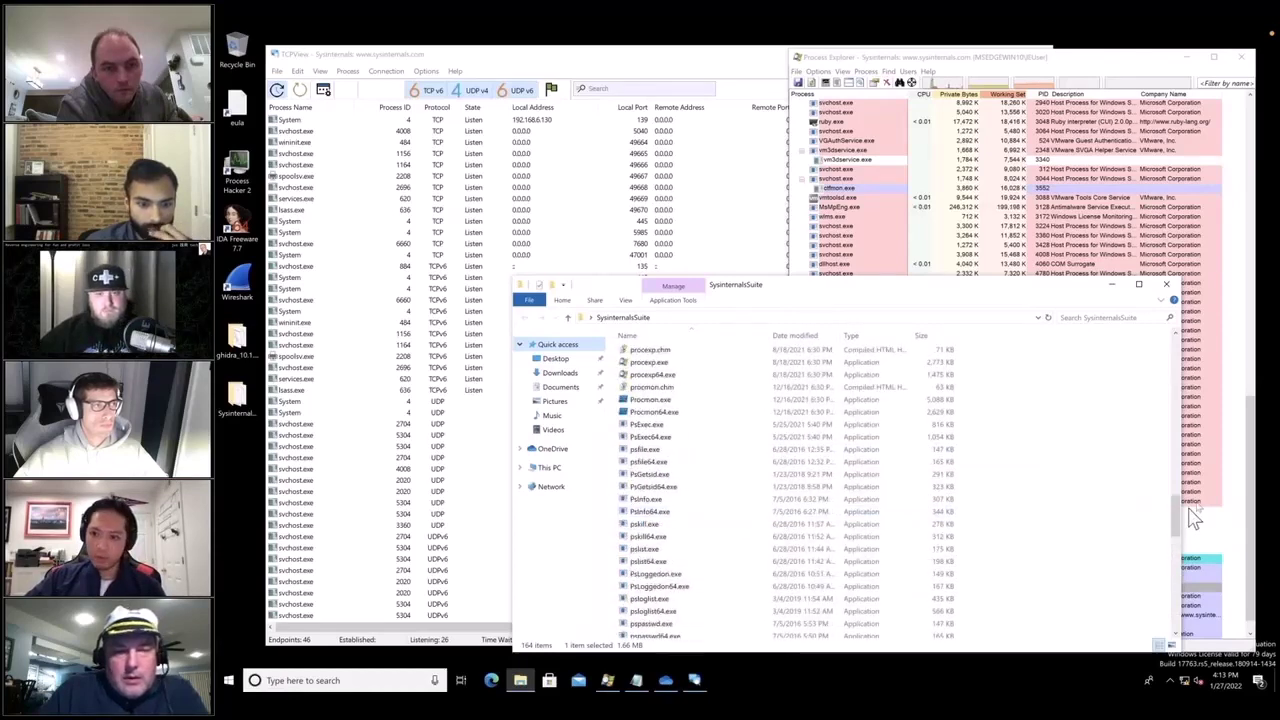
scroll(1171, 514, up, 20)
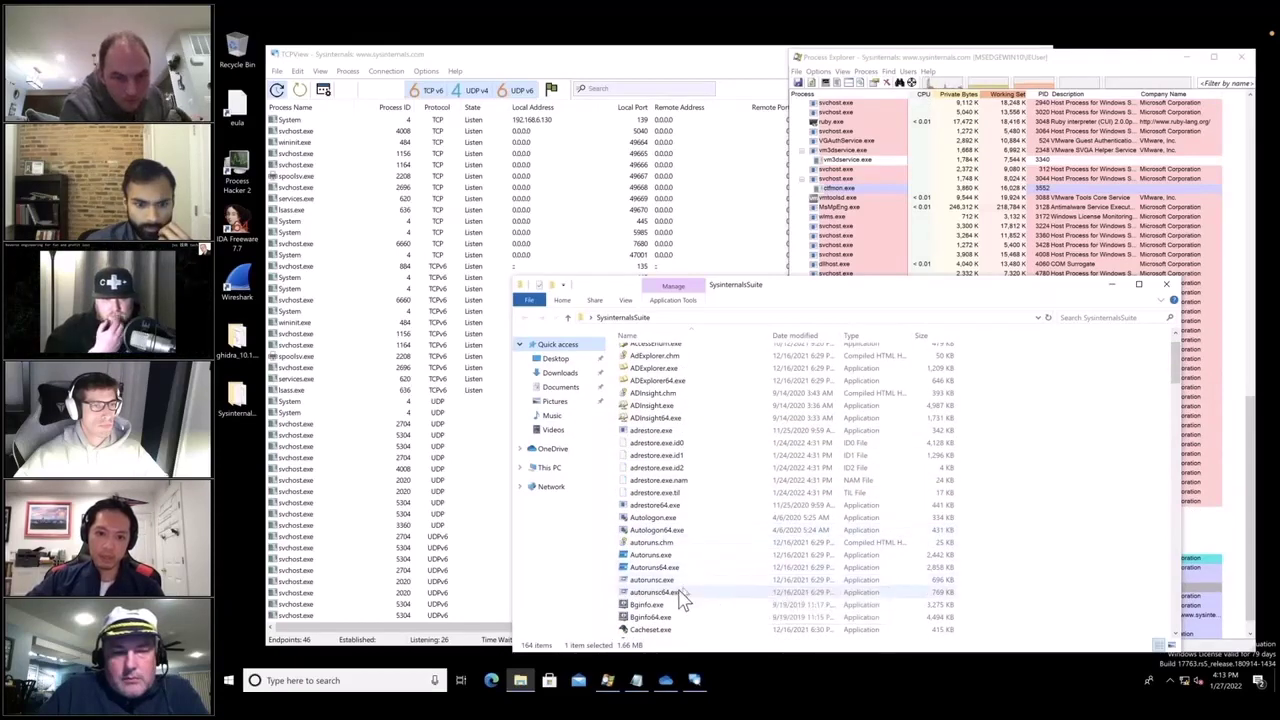
double_click(655, 567)
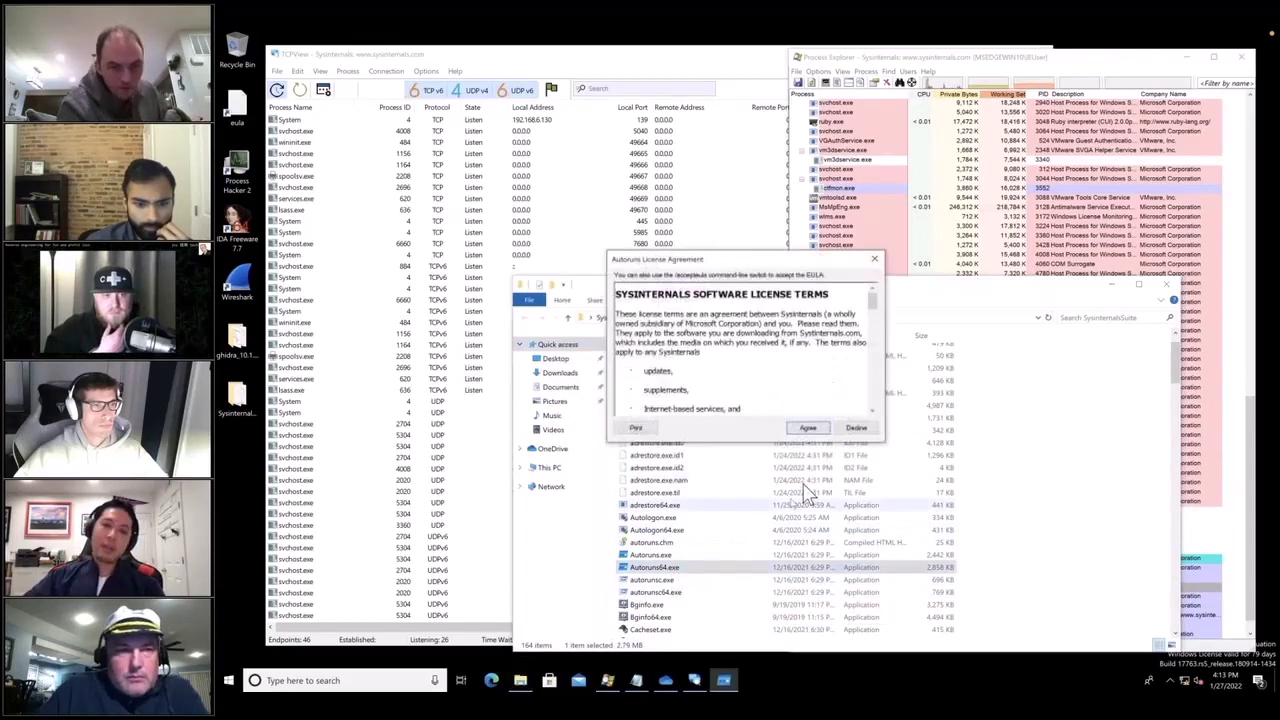
click(814, 428)
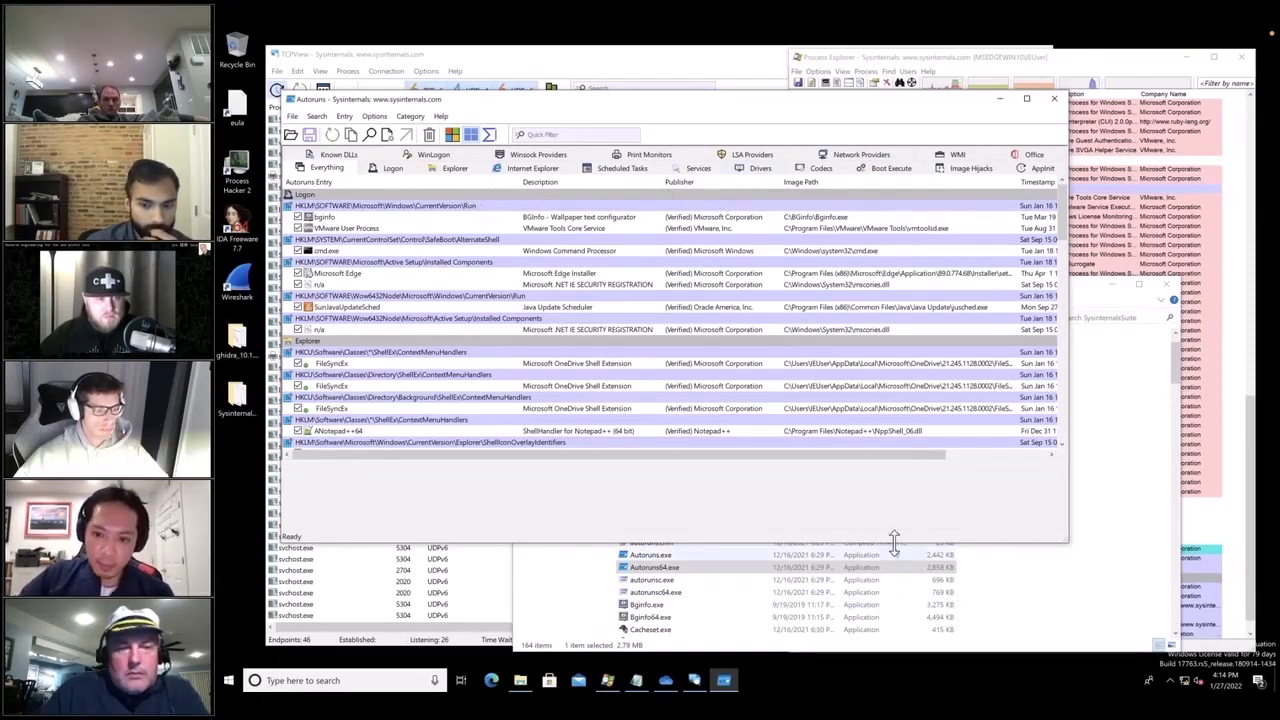
Step: Enlarge the Autoruns window to show full timestamps and reposition it below the TCPView toolbar and column headers
drag(894, 543, 895, 582)
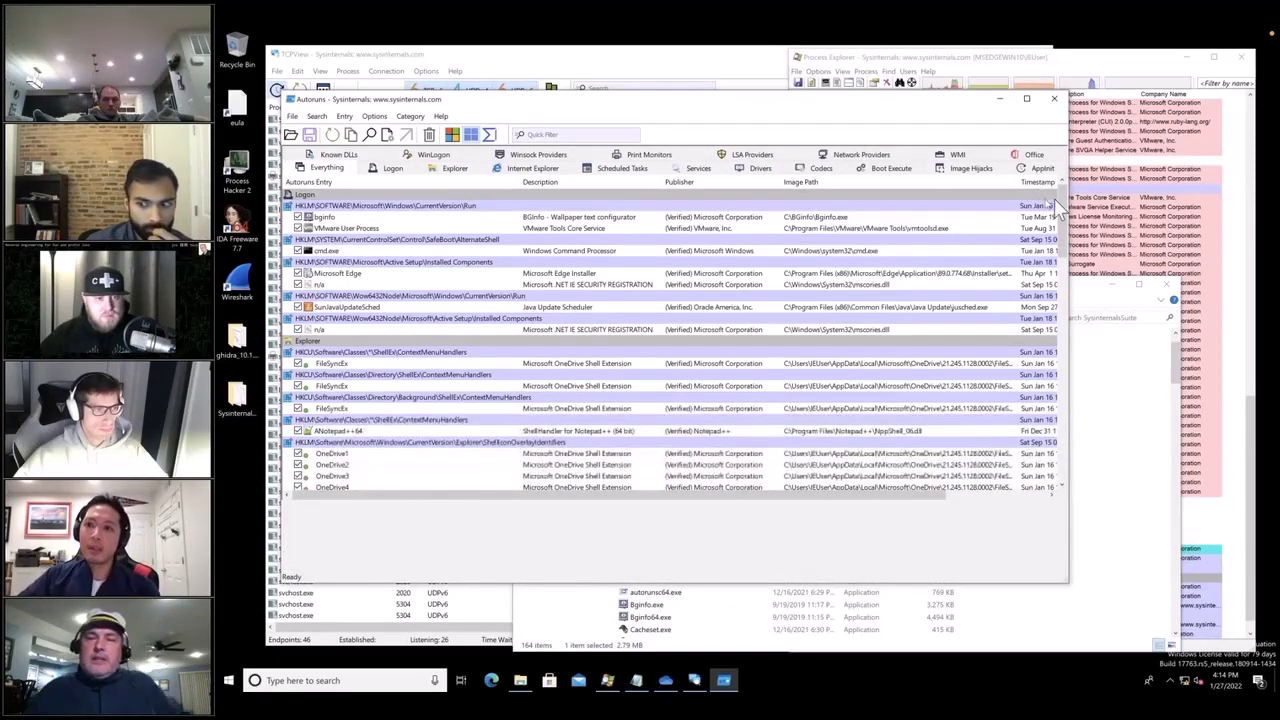
drag(1066, 198, 1141, 205)
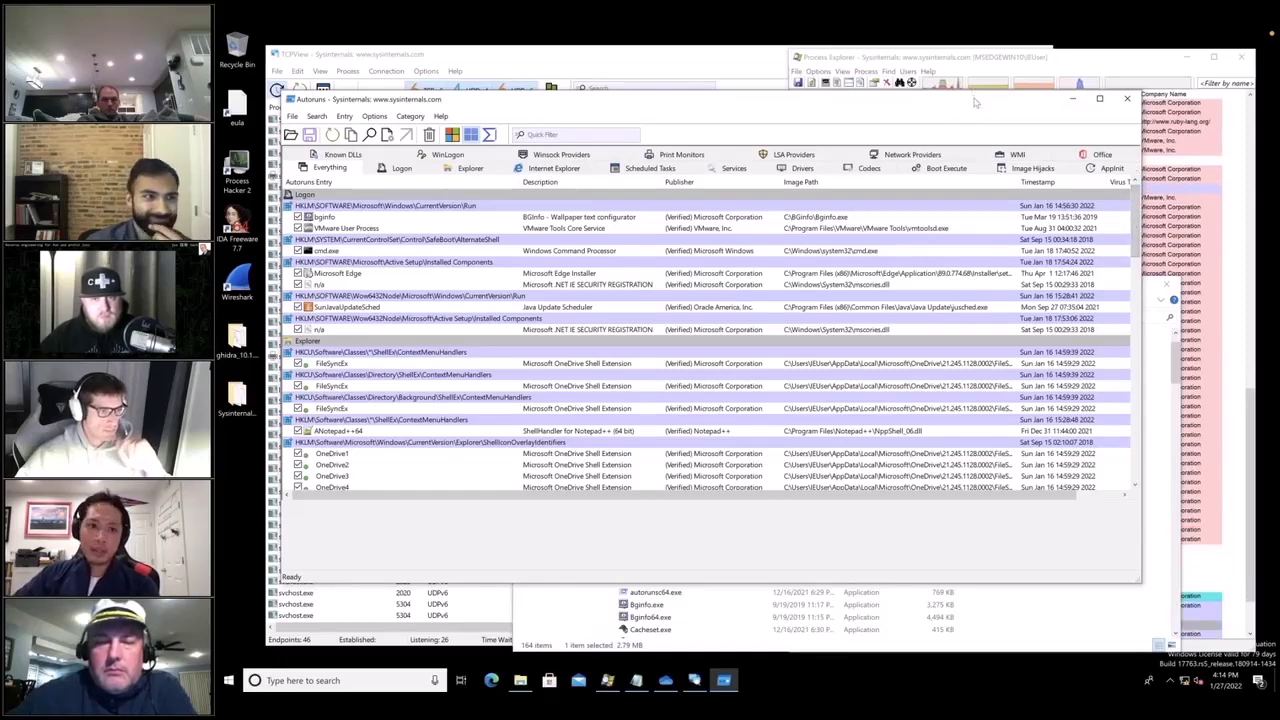
drag(975, 101, 933, 153)
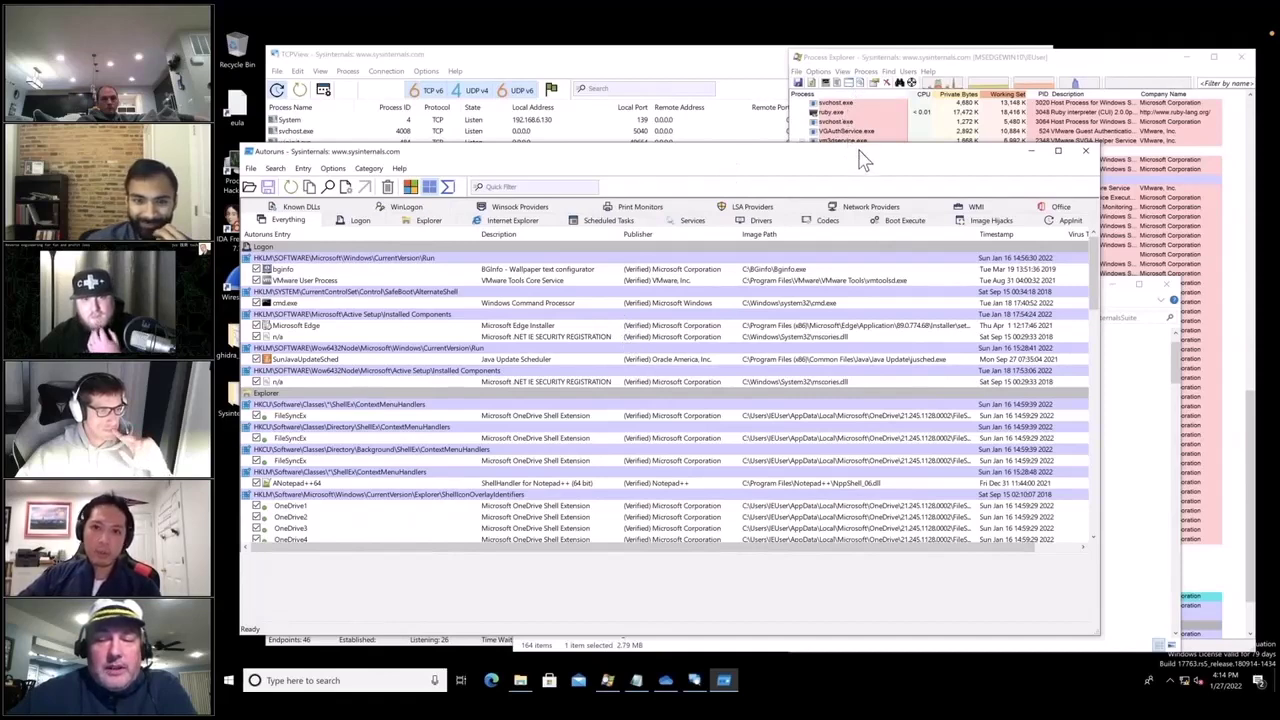
drag(700, 151, 695, 173)
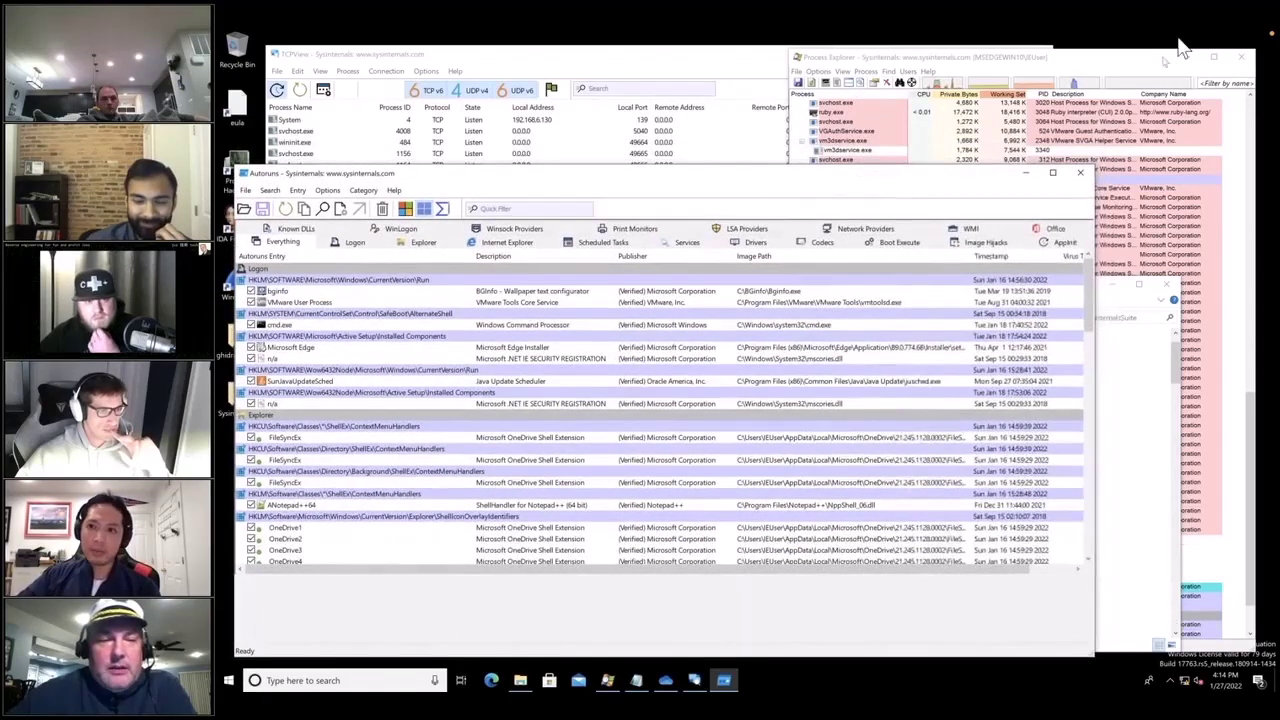
Step: Bring Process Explorer forward and inspect OneDrive.exe and its neighbouring processes at the end of the process tree
click(1155, 72)
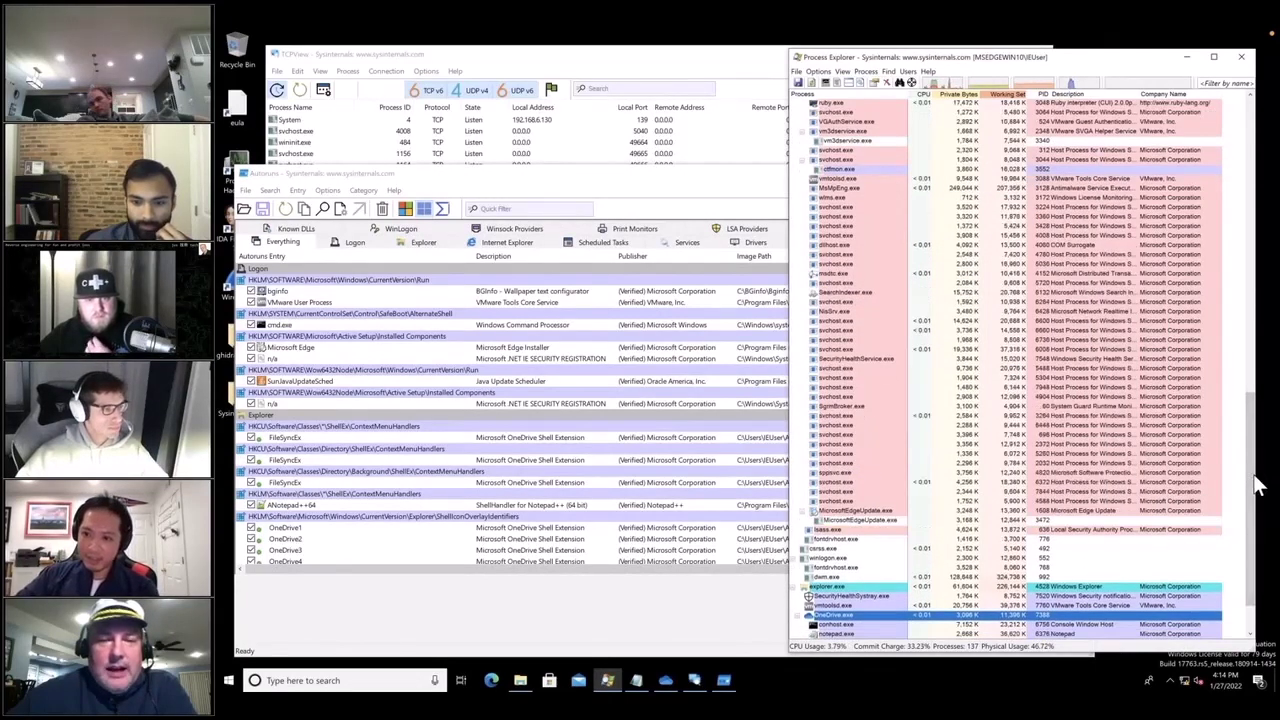
scroll(1252, 490, down, 3)
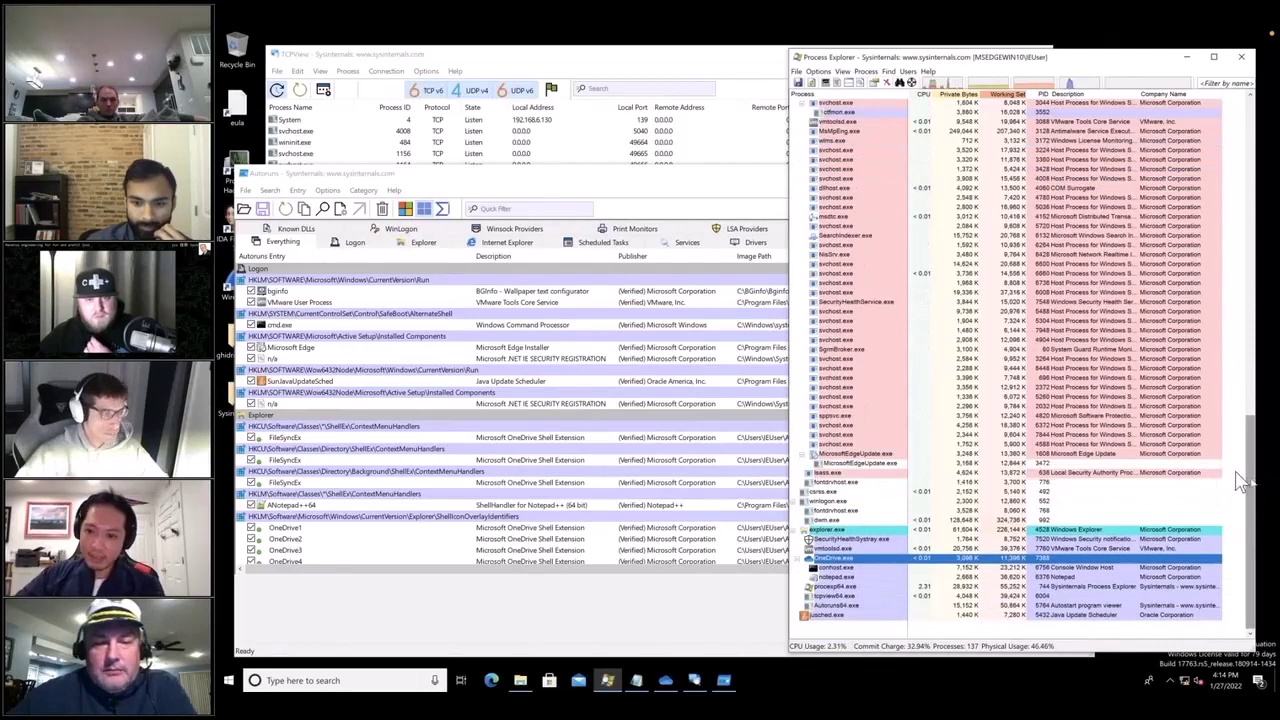
Step: Examine the complete Autoruns list of startup entries, from the Logon and Explorer sections through Scheduled Tasks, Services and Drivers
click(430, 283)
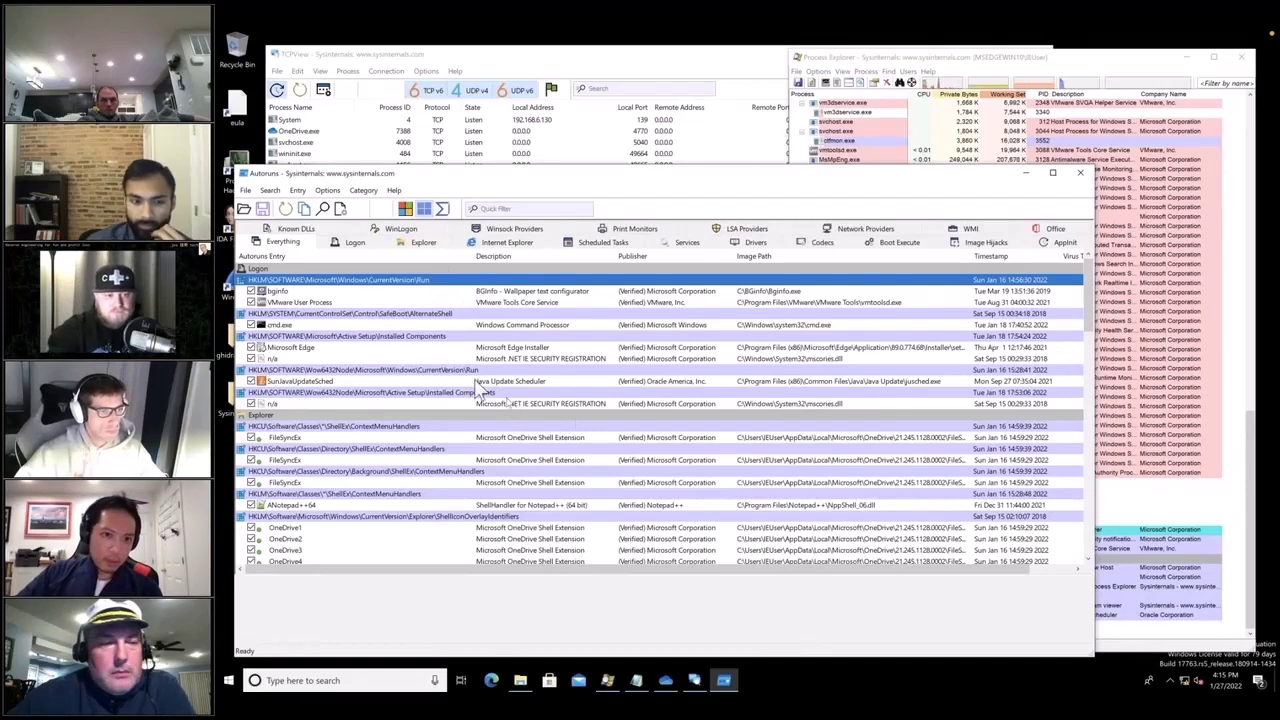
scroll(463, 388, down, 7)
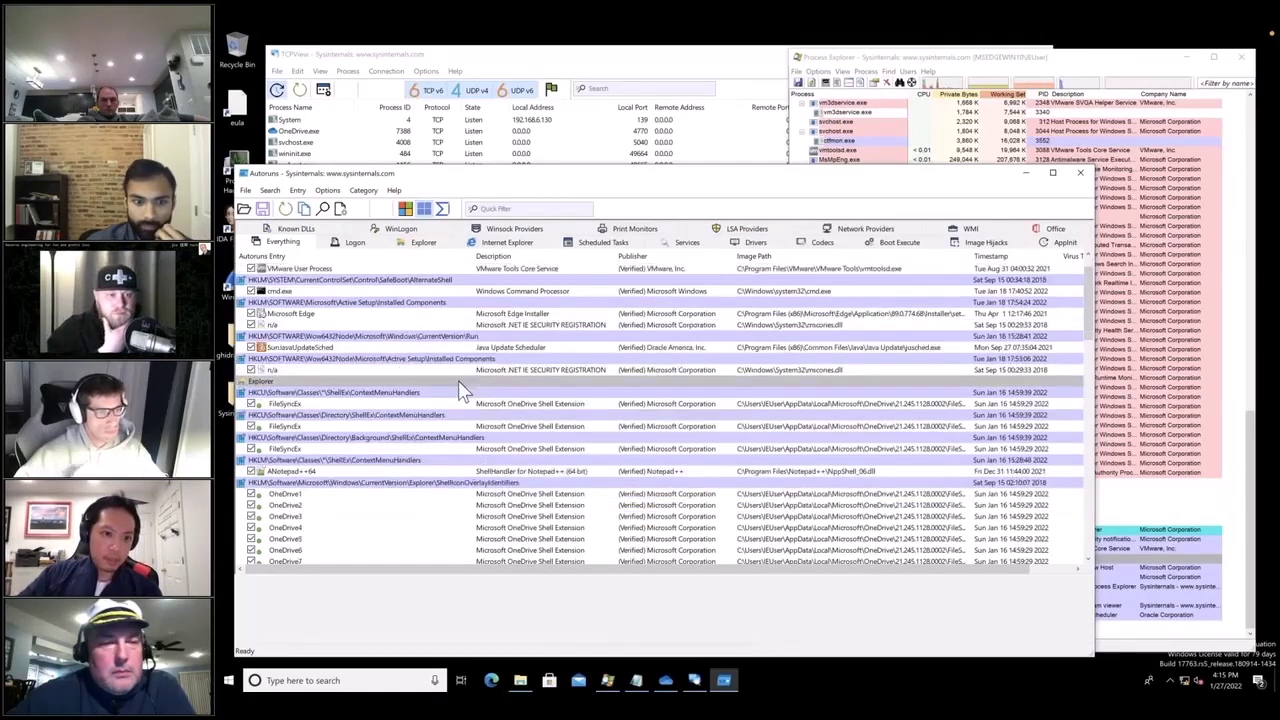
scroll(492, 420, down, 2)
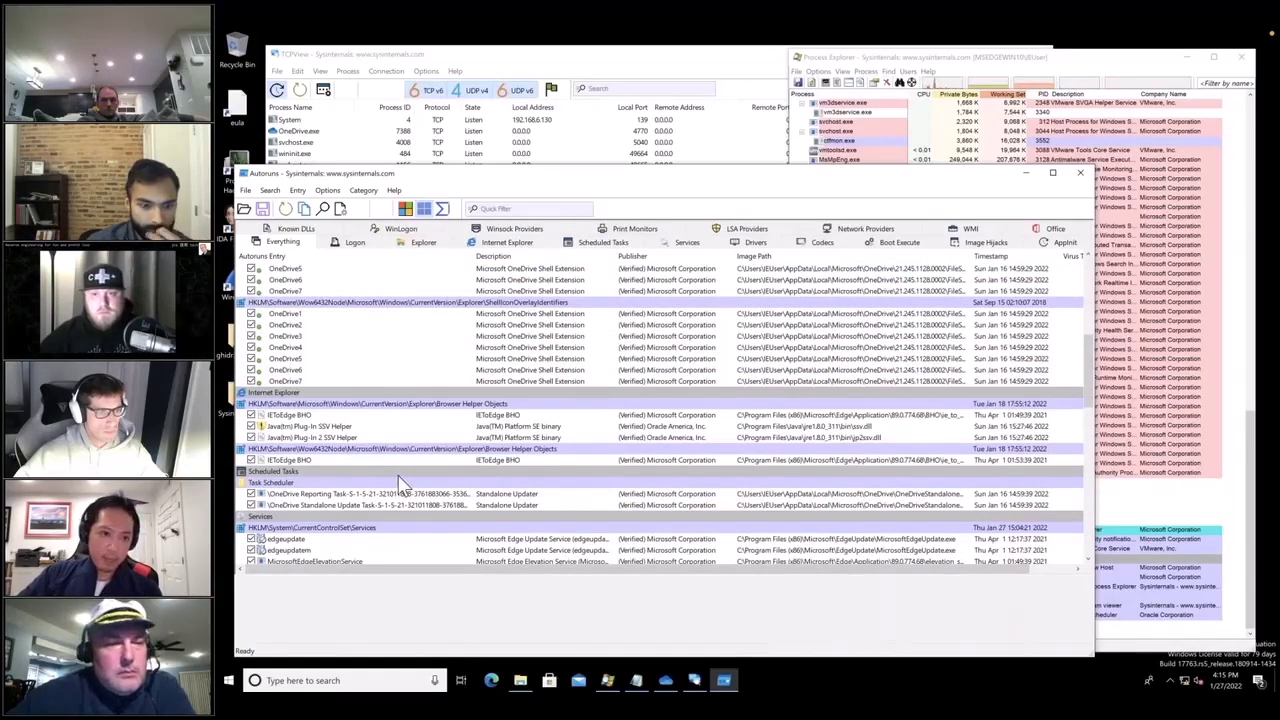
scroll(398, 480, down, 1)
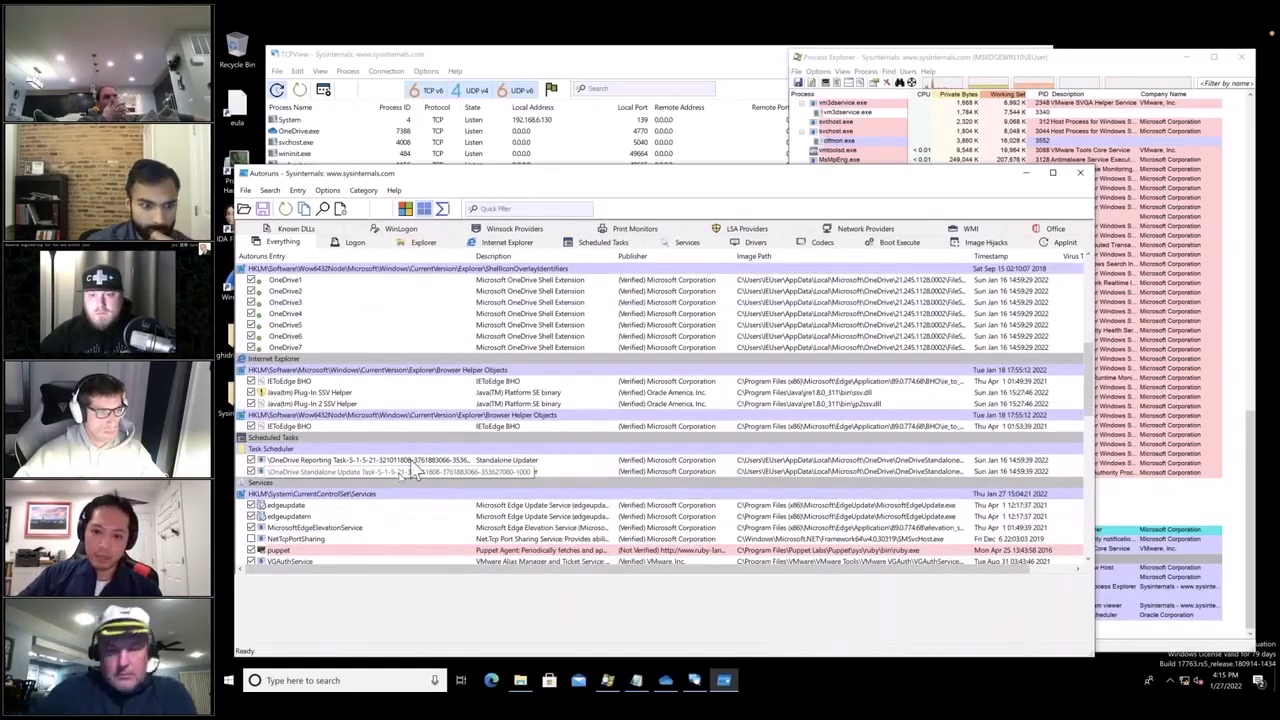
scroll(424, 463, down, 1)
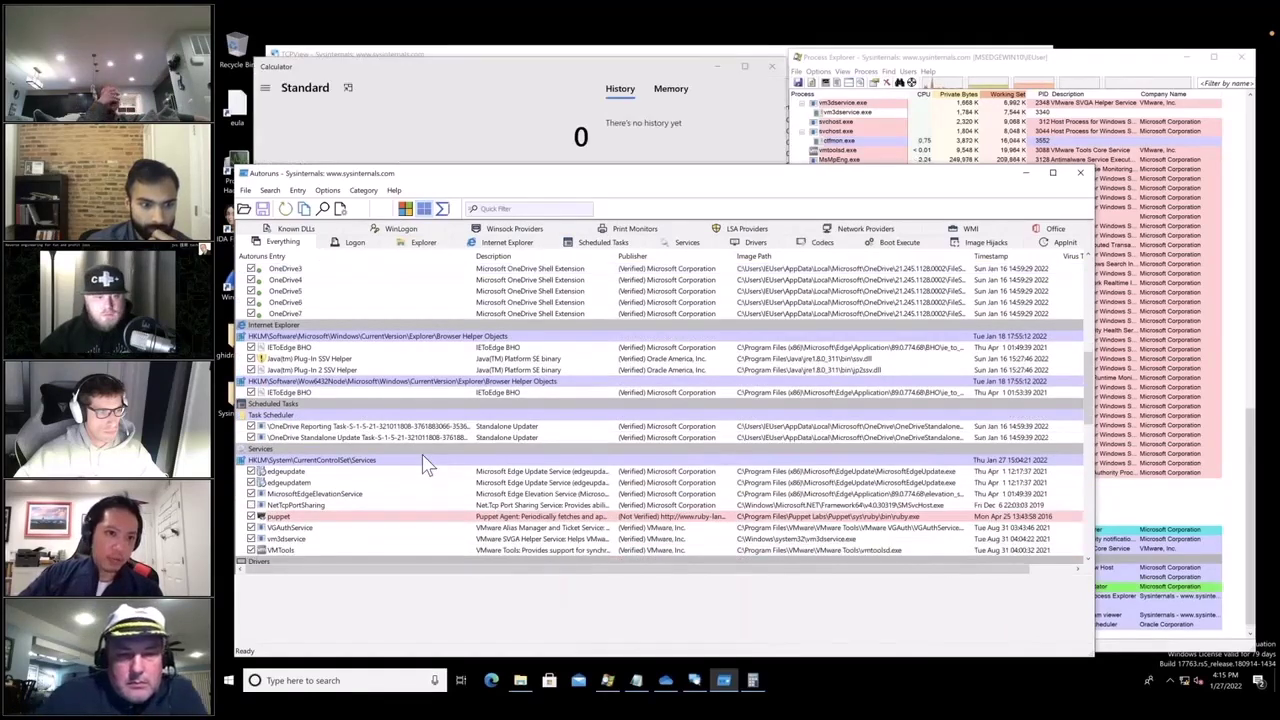
scroll(425, 465, down, 1)
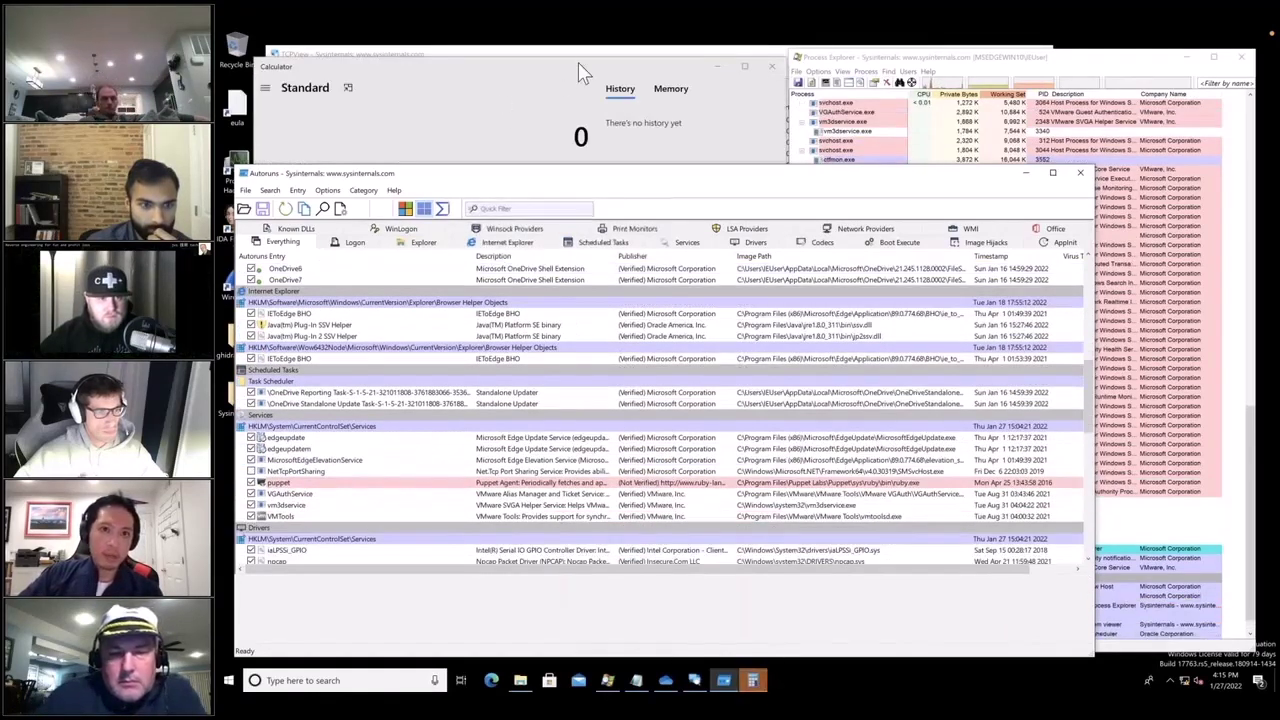
drag(1097, 390, 1122, 288)
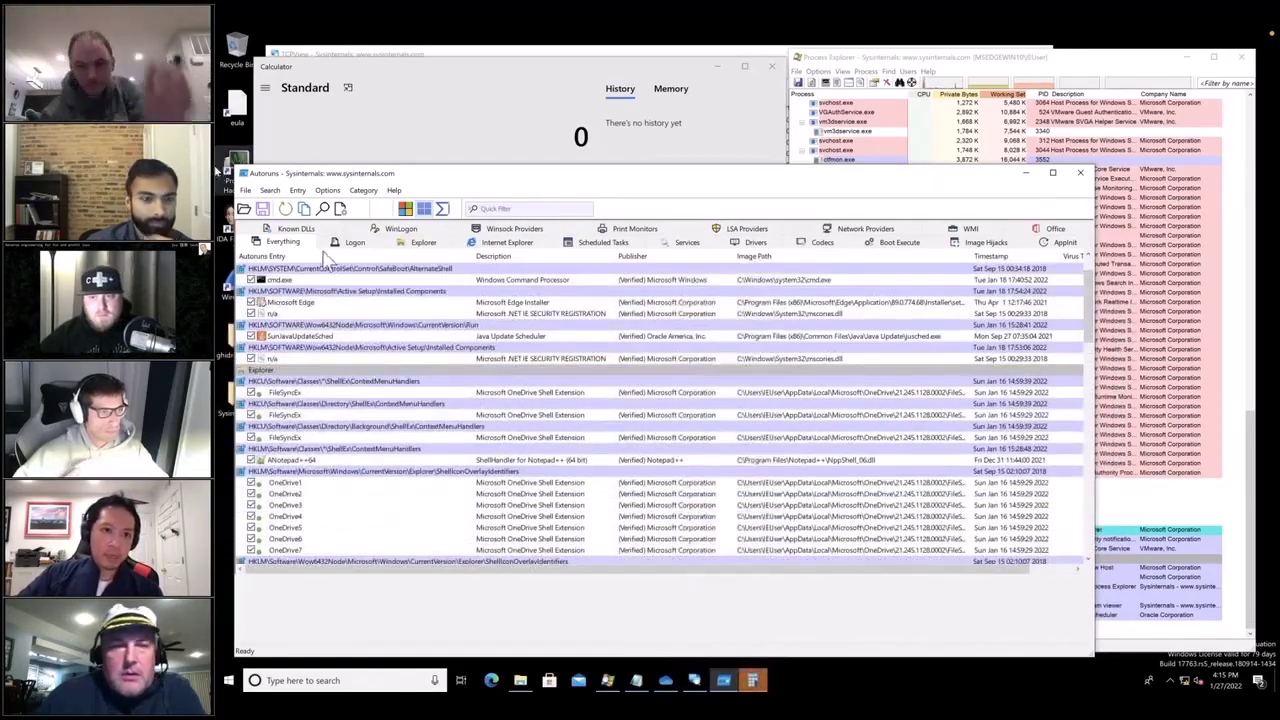
Step: Review the Autoruns entries by category, including Explorer, Logon, WinLogon and Internet Explorer
click(416, 244)
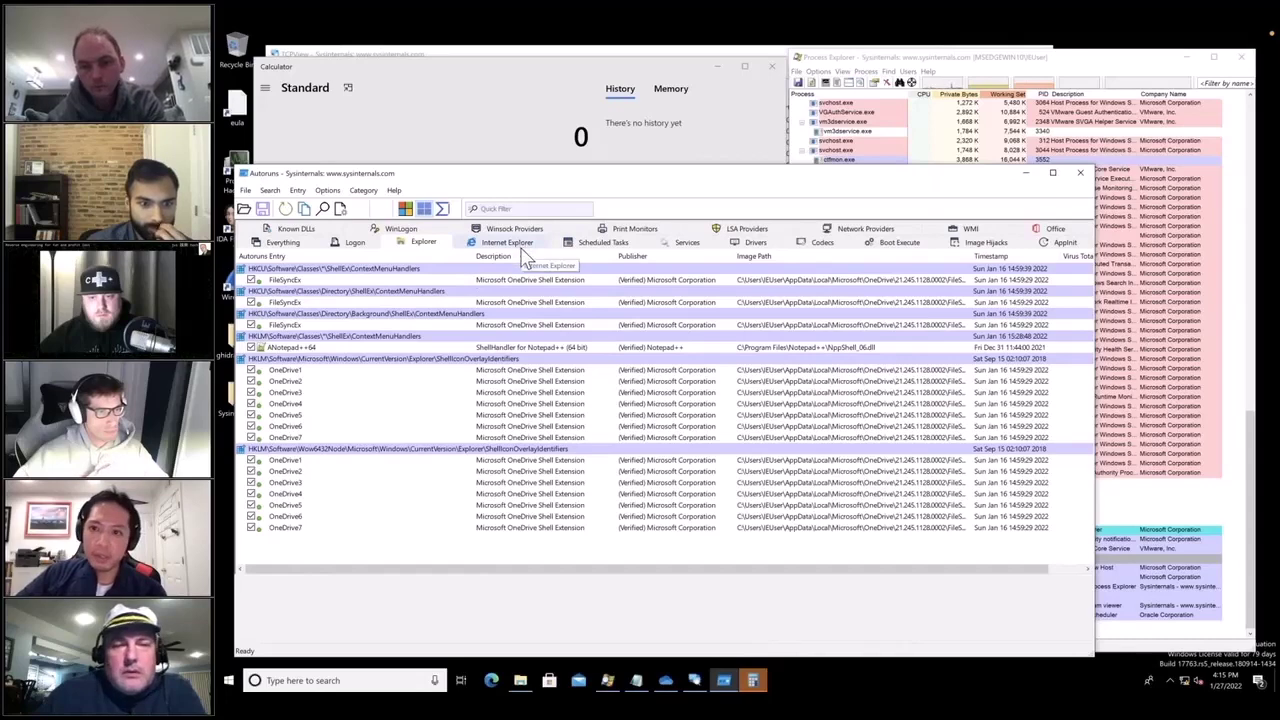
click(368, 249)
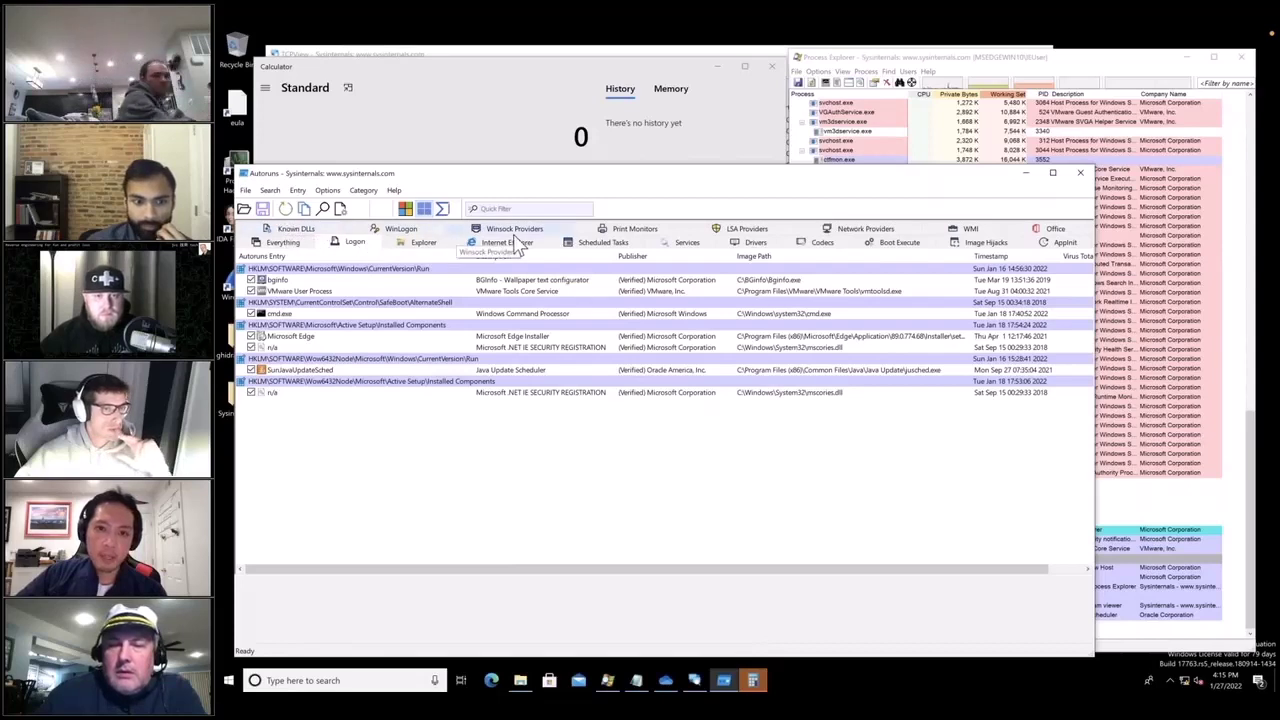
click(322, 230)
click(418, 246)
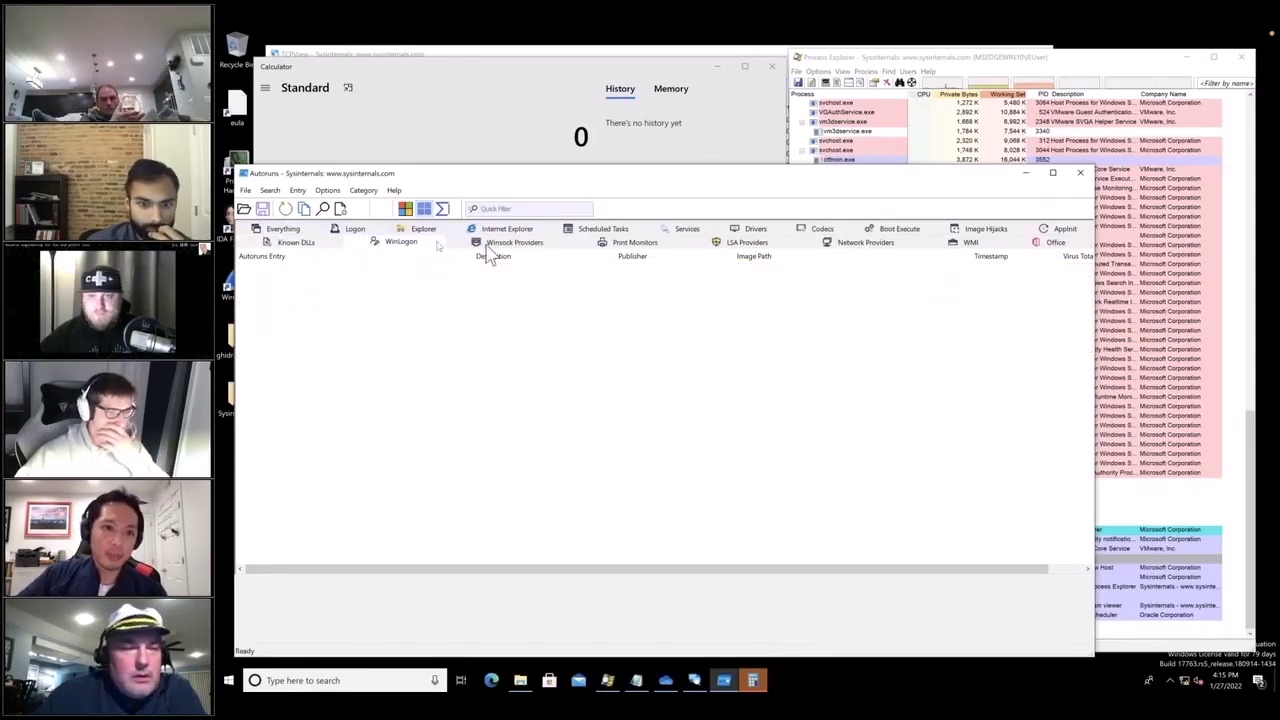
click(506, 232)
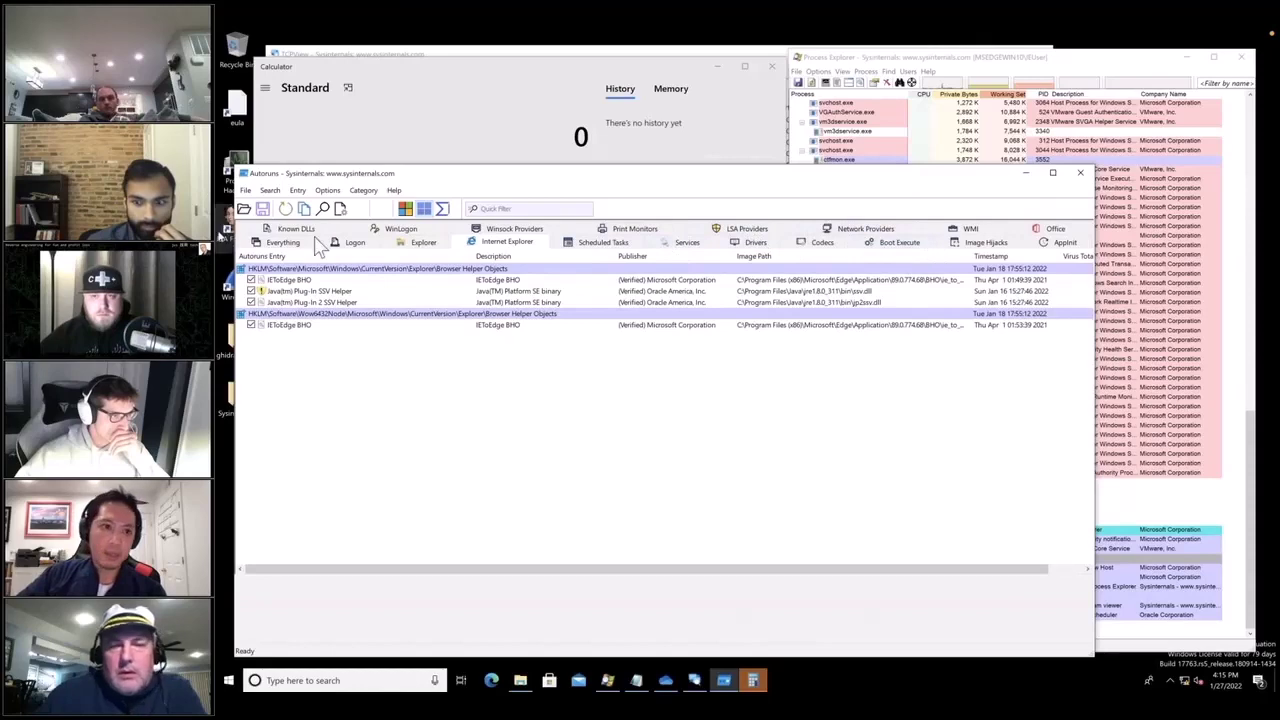
Step: Return to the list of all Autoruns entries and inspect its Scheduled Tasks, Services and Drivers sections
click(300, 244)
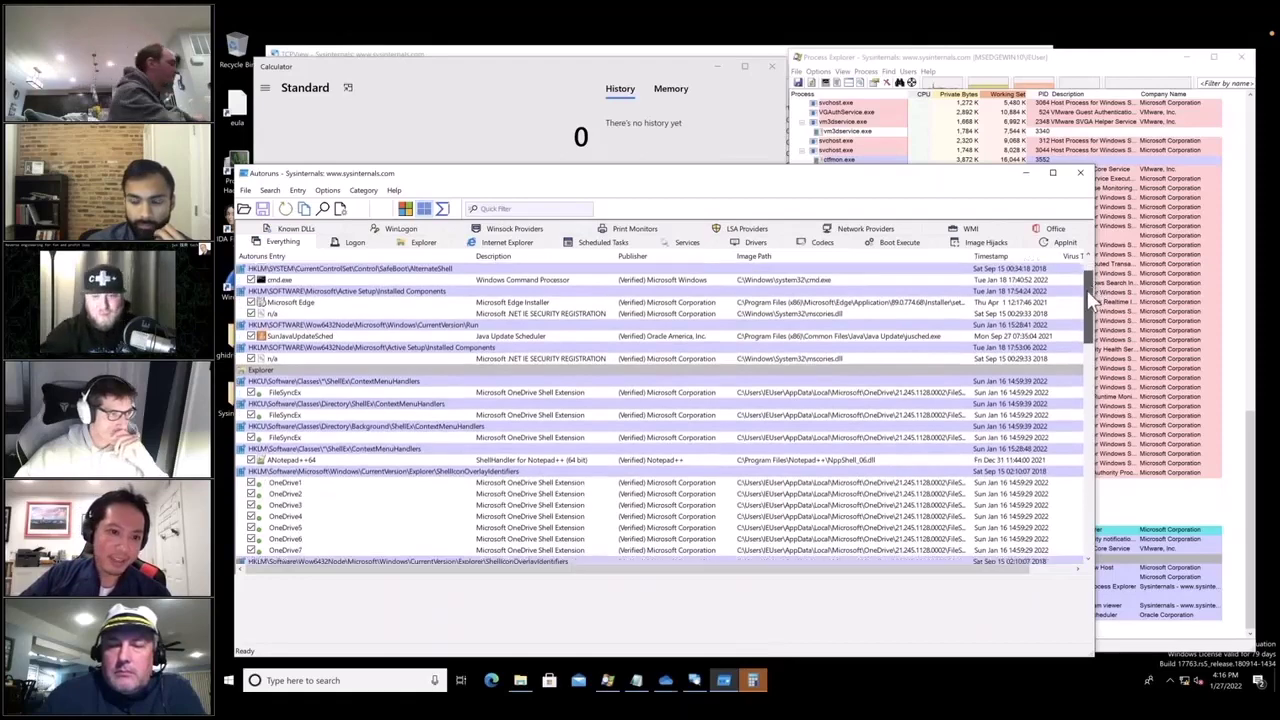
drag(1091, 285, 1088, 395)
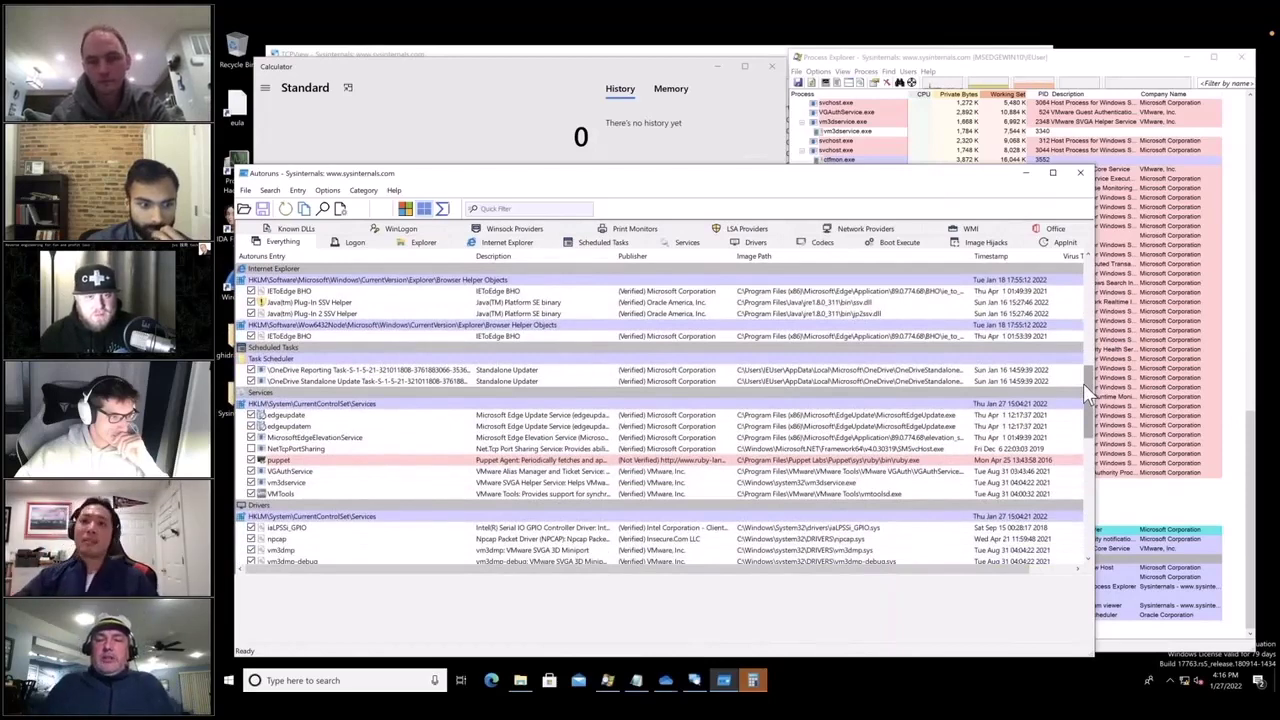
drag(1088, 383, 1087, 408)
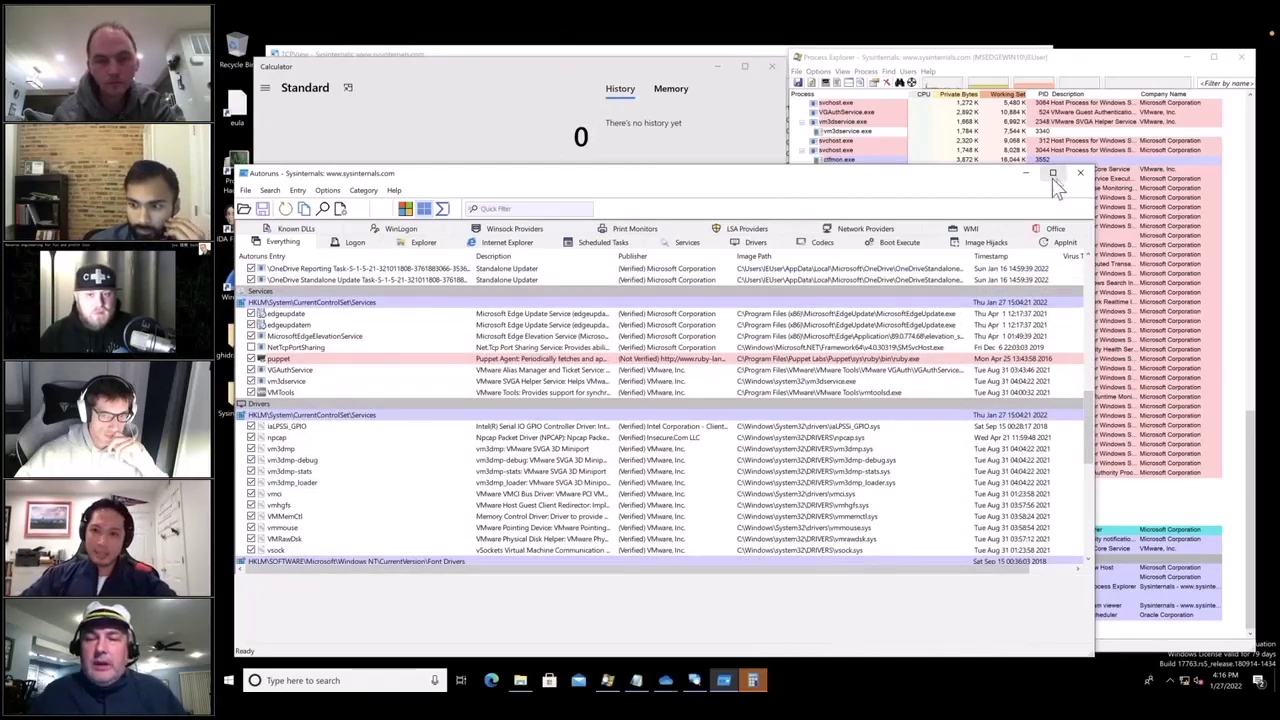
Step: Close Autoruns and minimize Calculator to get back to the SysinternalsSuite folder window
click(1079, 175)
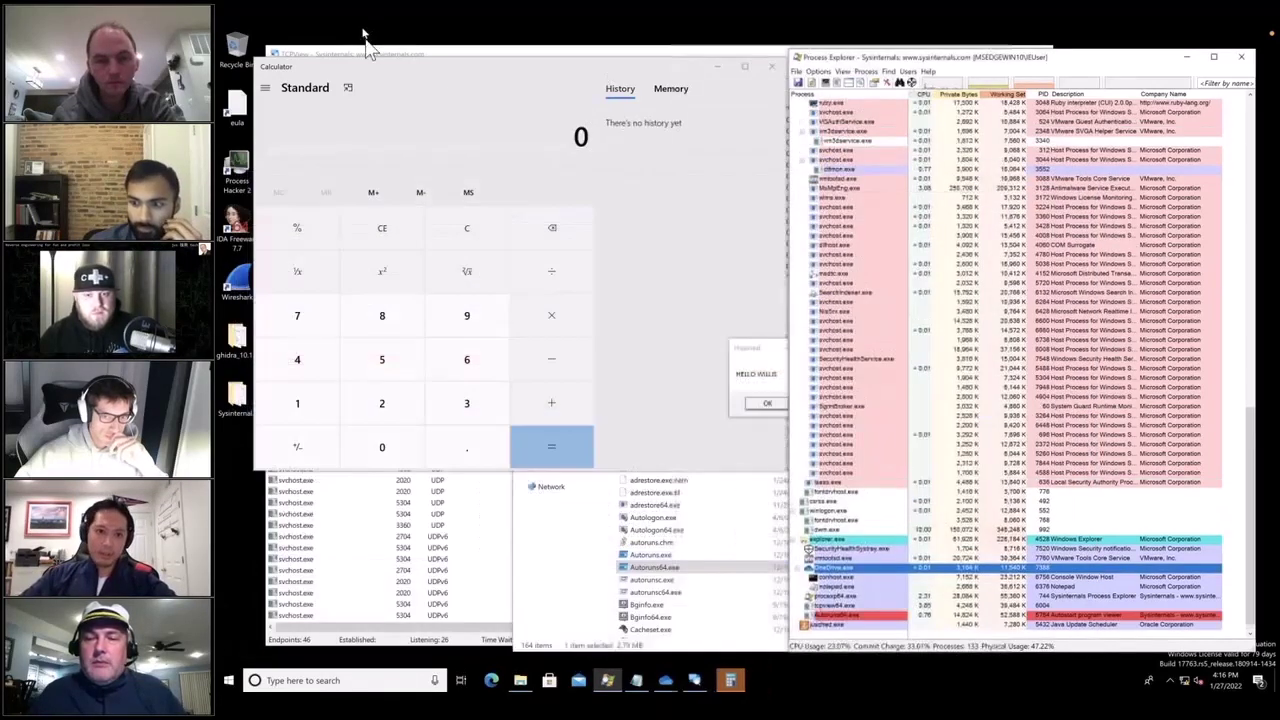
click(720, 68)
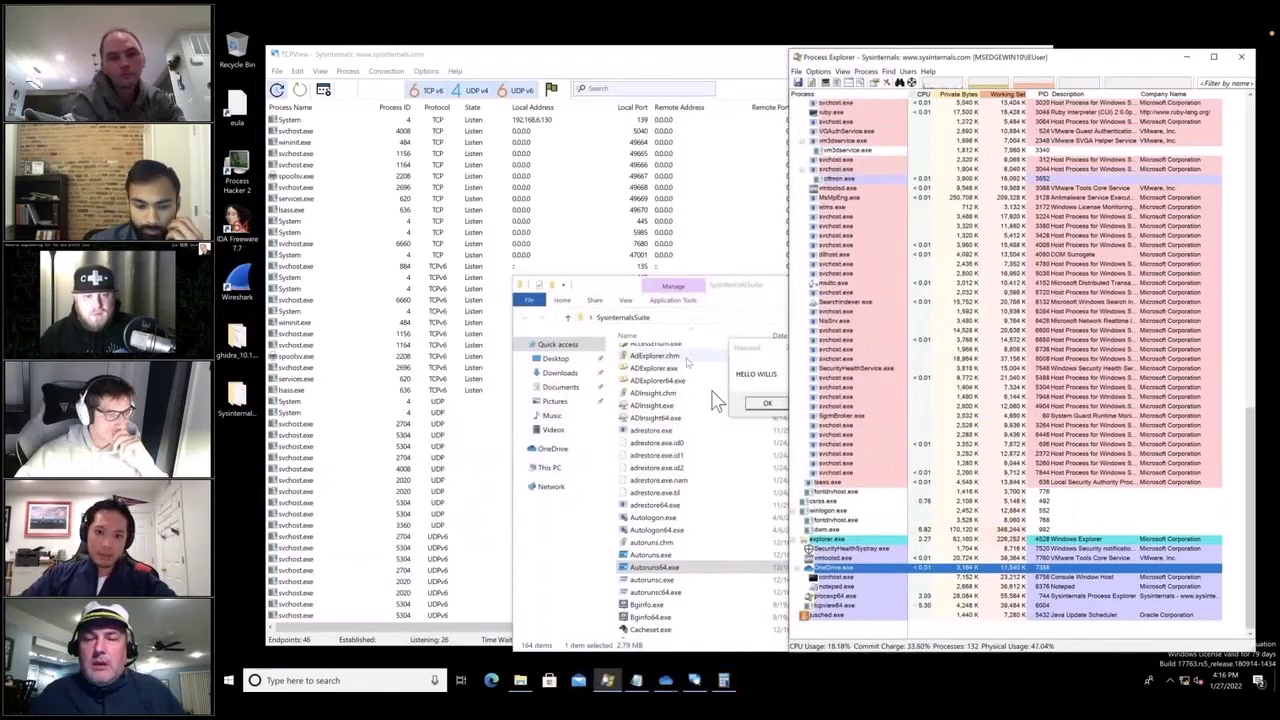
click(787, 524)
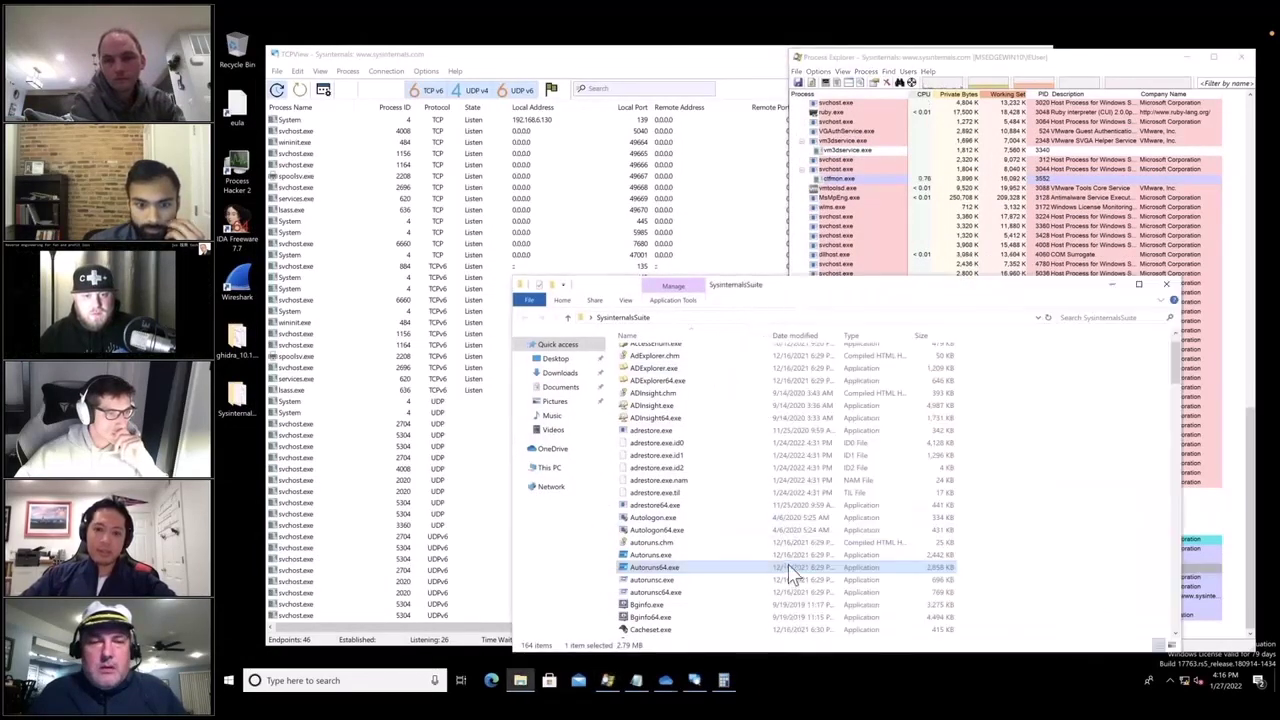
Step: Launch Procmon64.exe from the SysinternalsSuite folder and allow it to make changes to the device
scroll(993, 510, down, 7)
scroll(995, 510, down, 13)
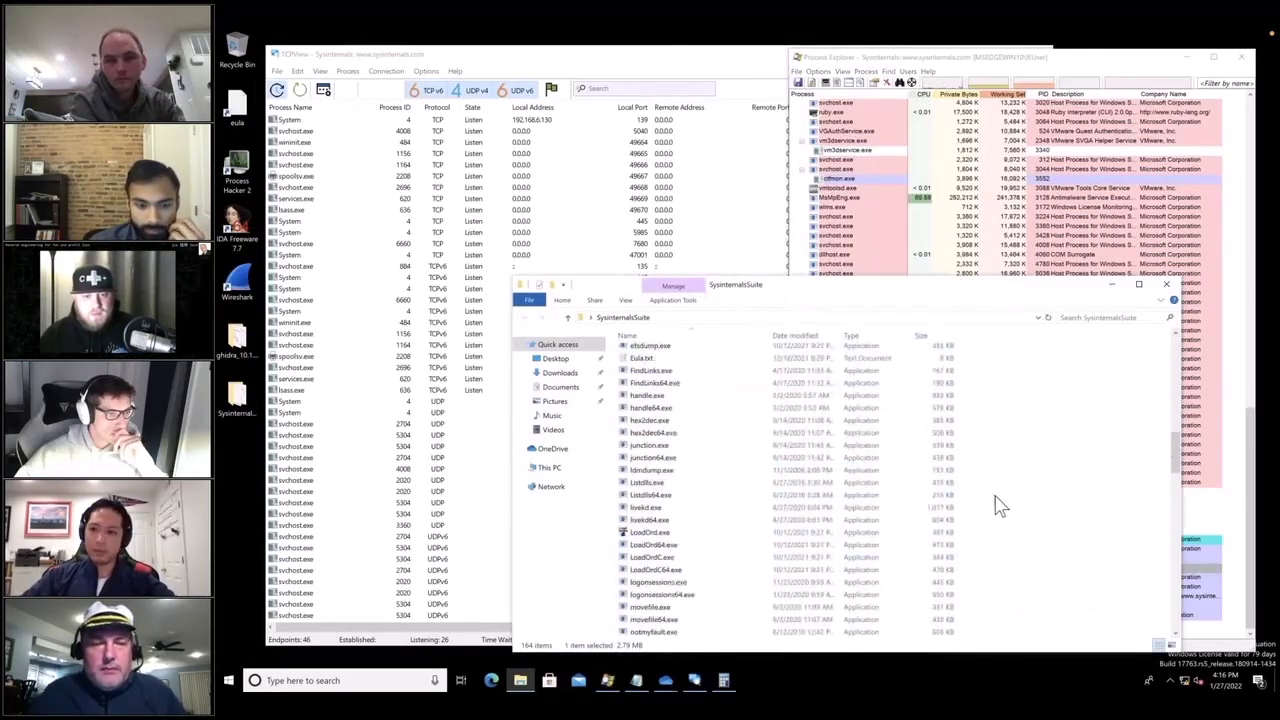
scroll(995, 510, down, 2)
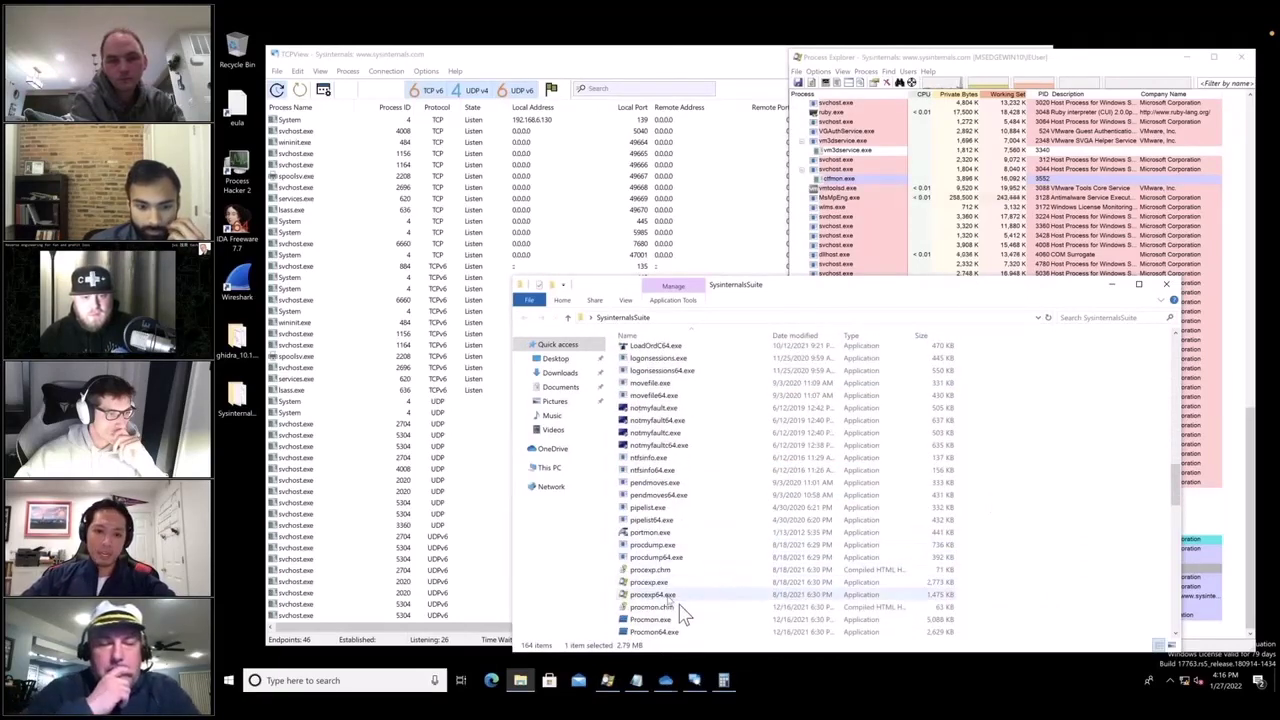
double_click(660, 631)
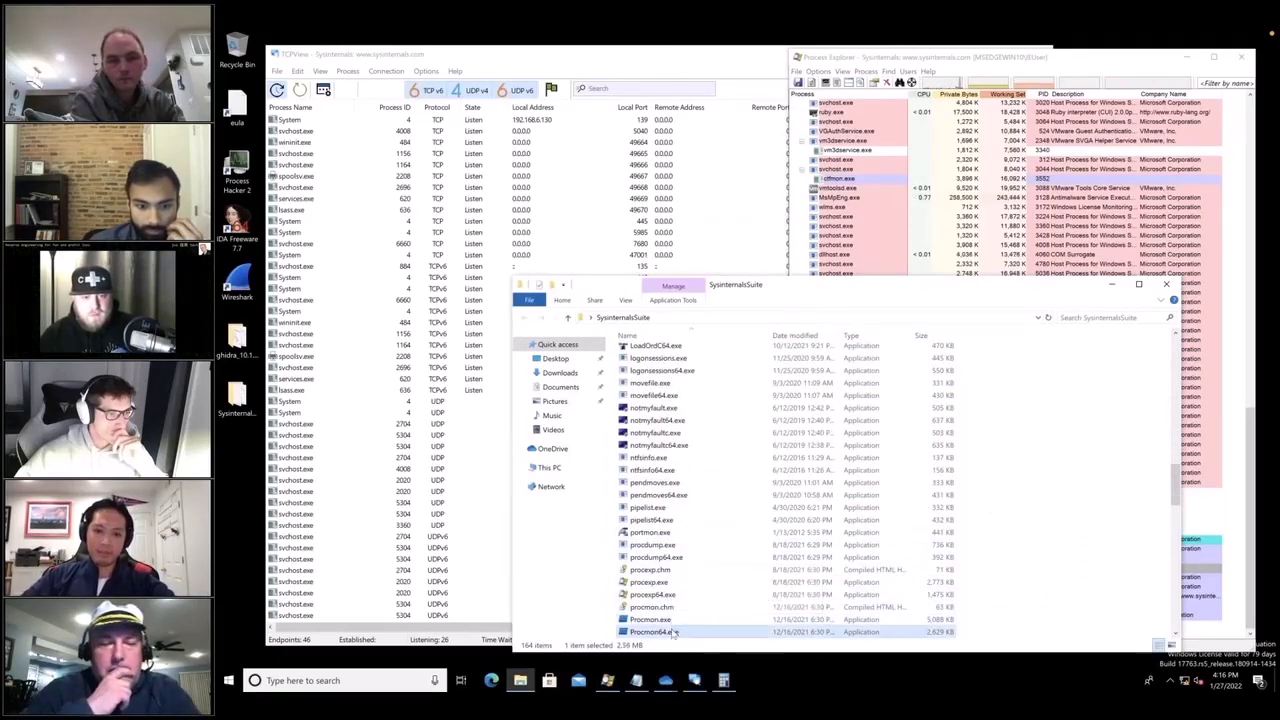
click(806, 425)
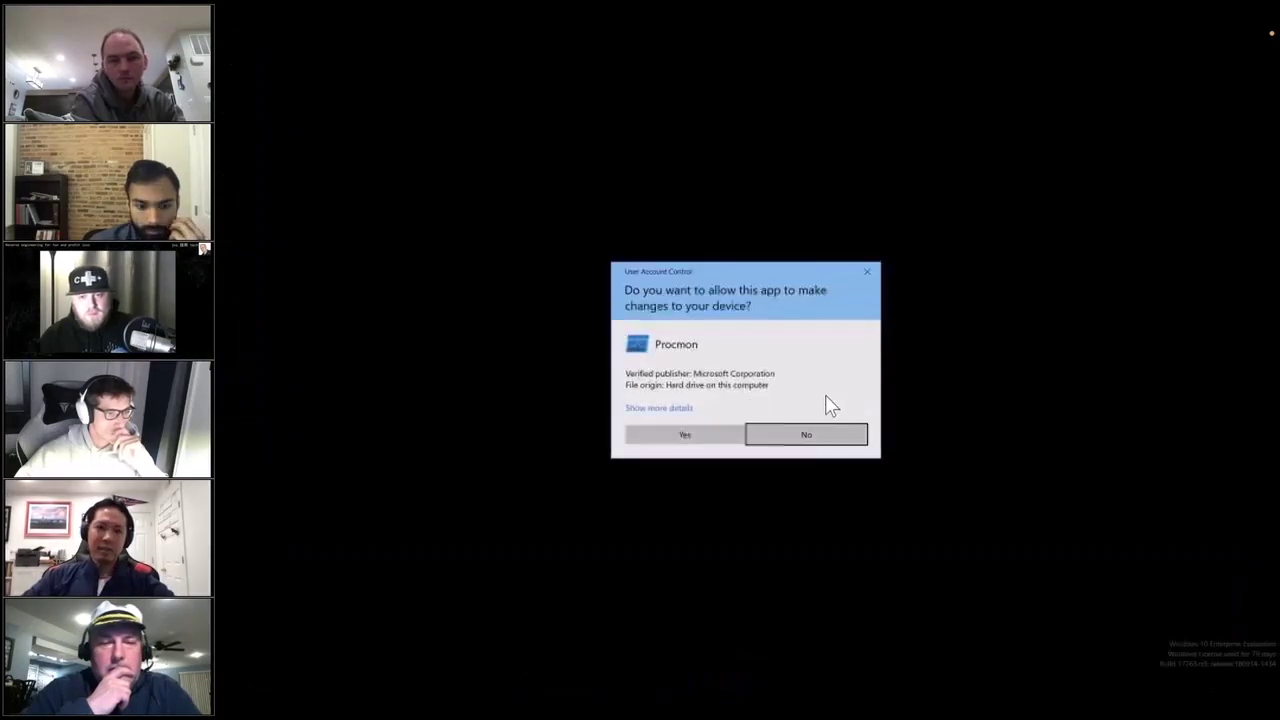
click(724, 440)
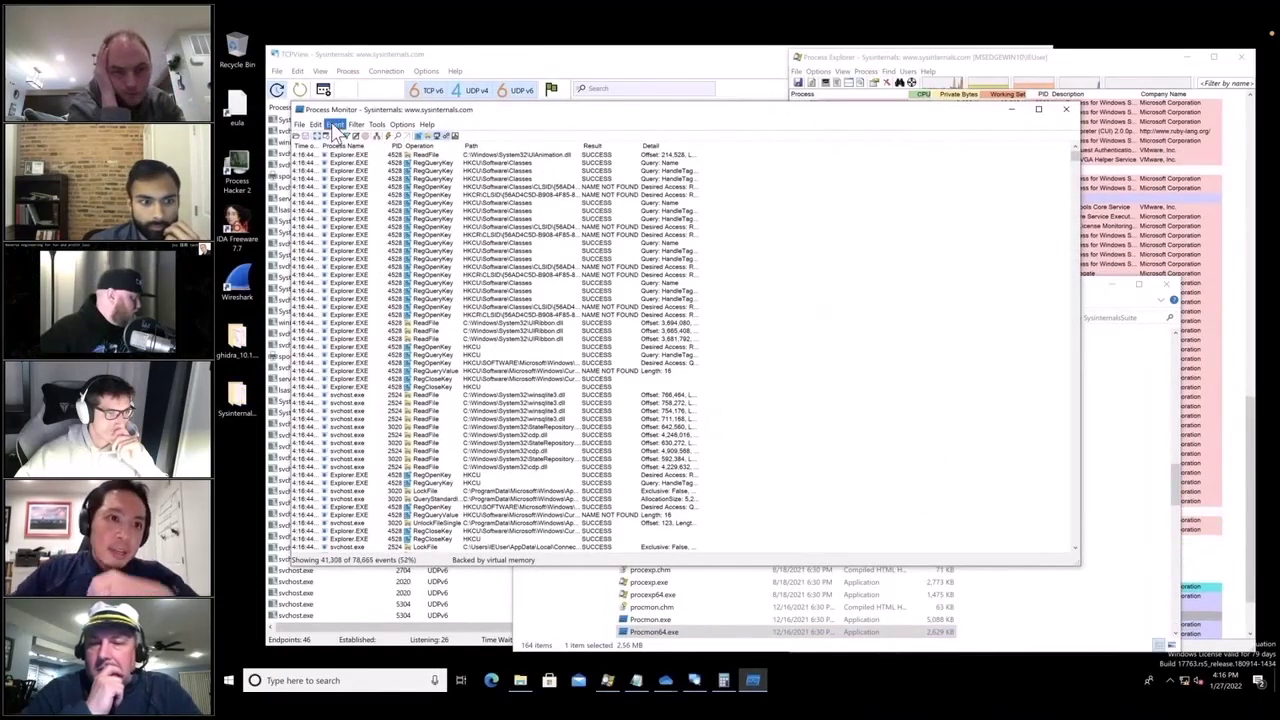
Step: Add and apply a Process Monitor filter that includes entries whose Process Name is OneDrive.exe
click(336, 125)
mouse_move(356, 128)
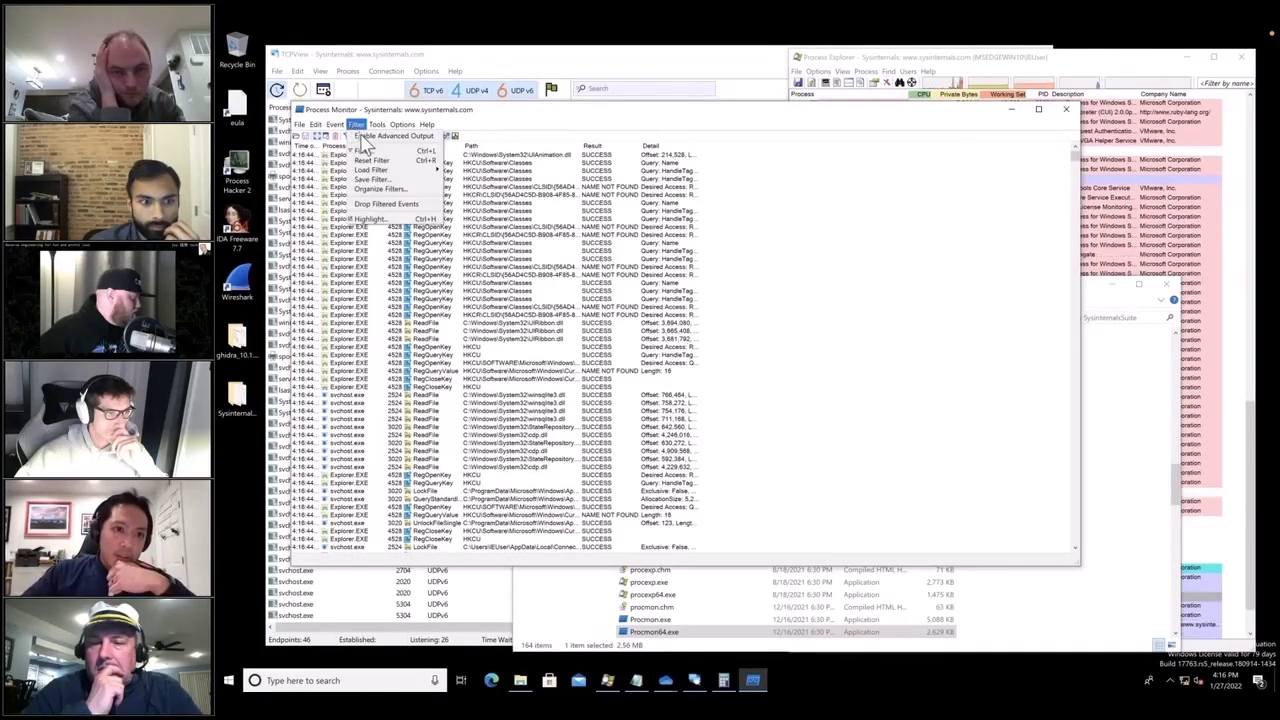
click(370, 150)
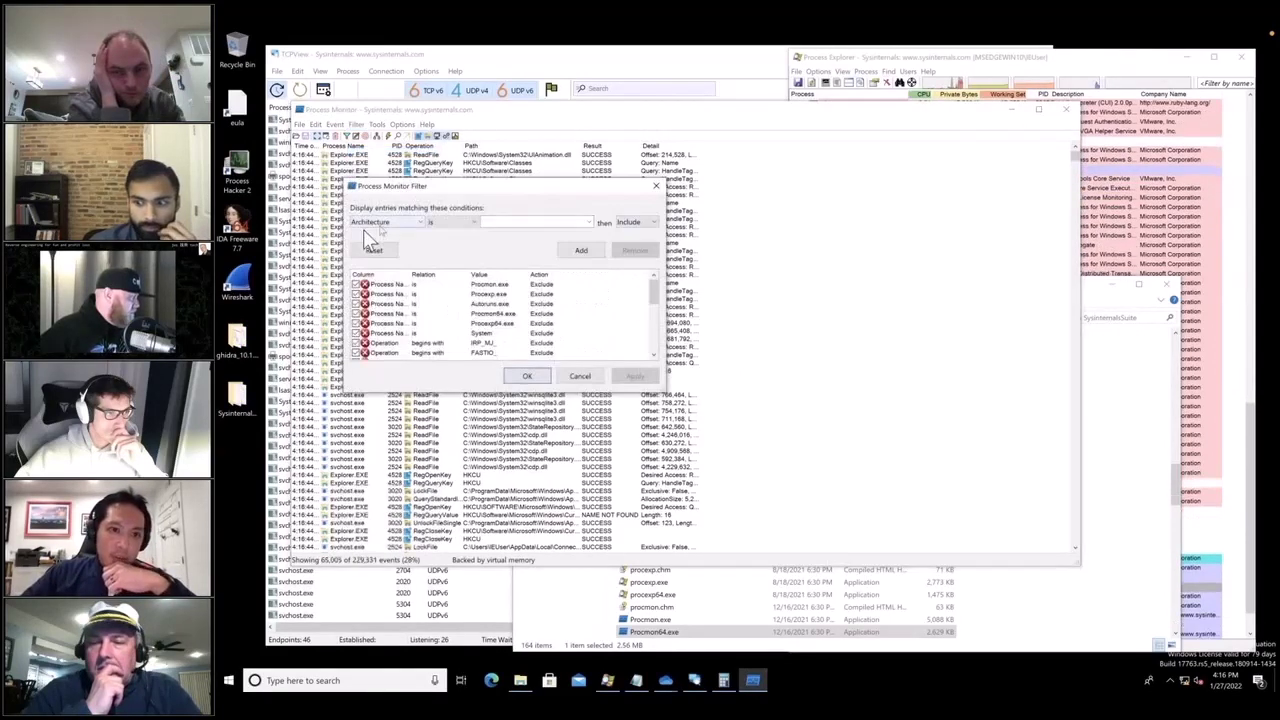
click(383, 224)
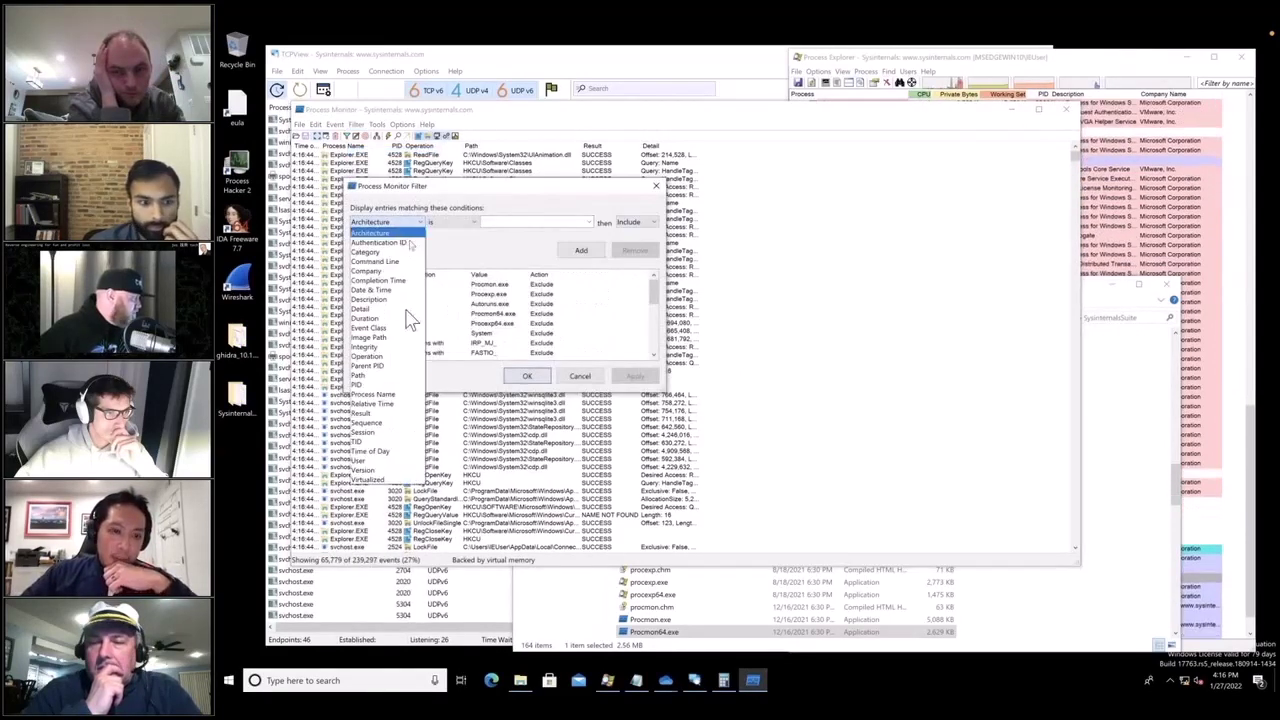
click(400, 394)
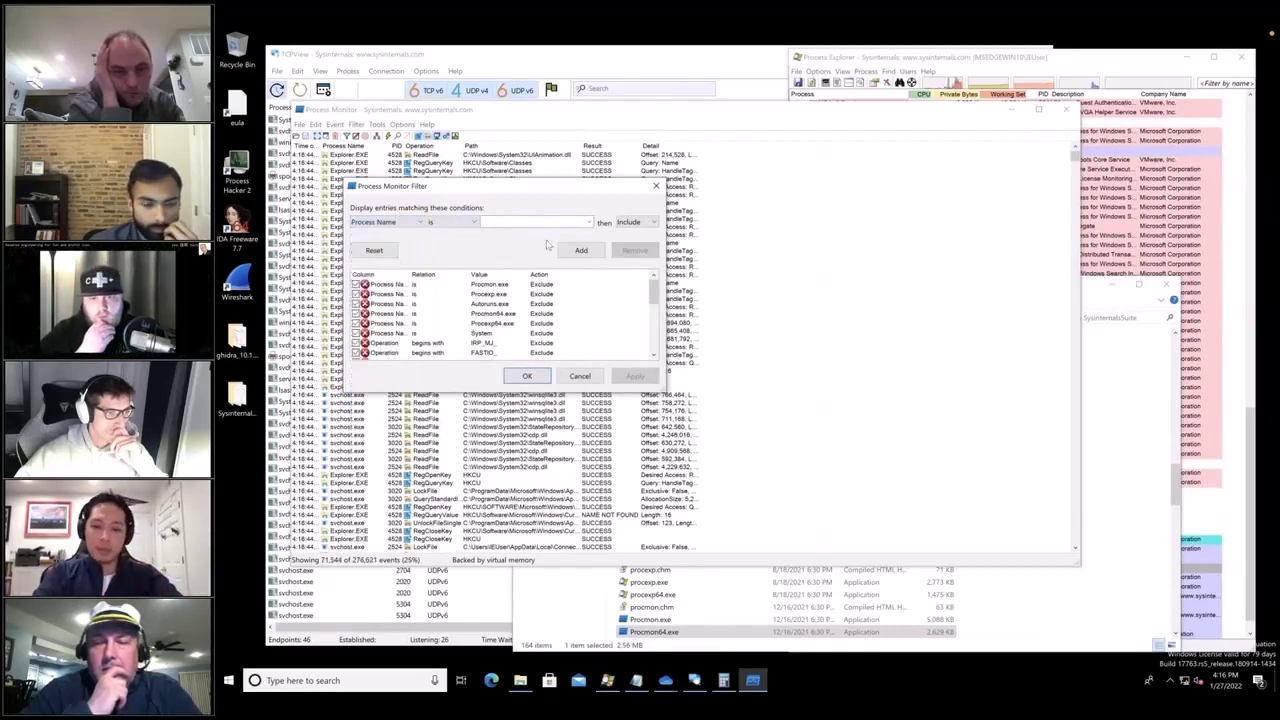
key(BackSpace)
key(BackSpace)
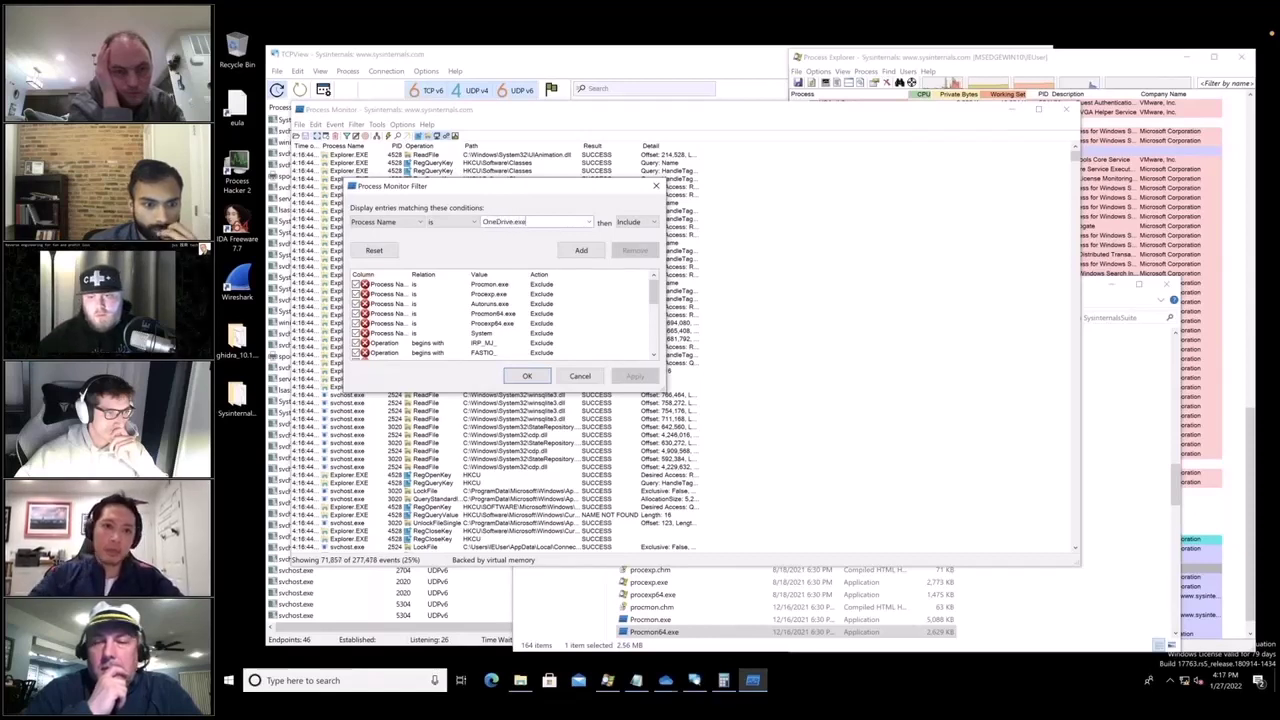
click(582, 251)
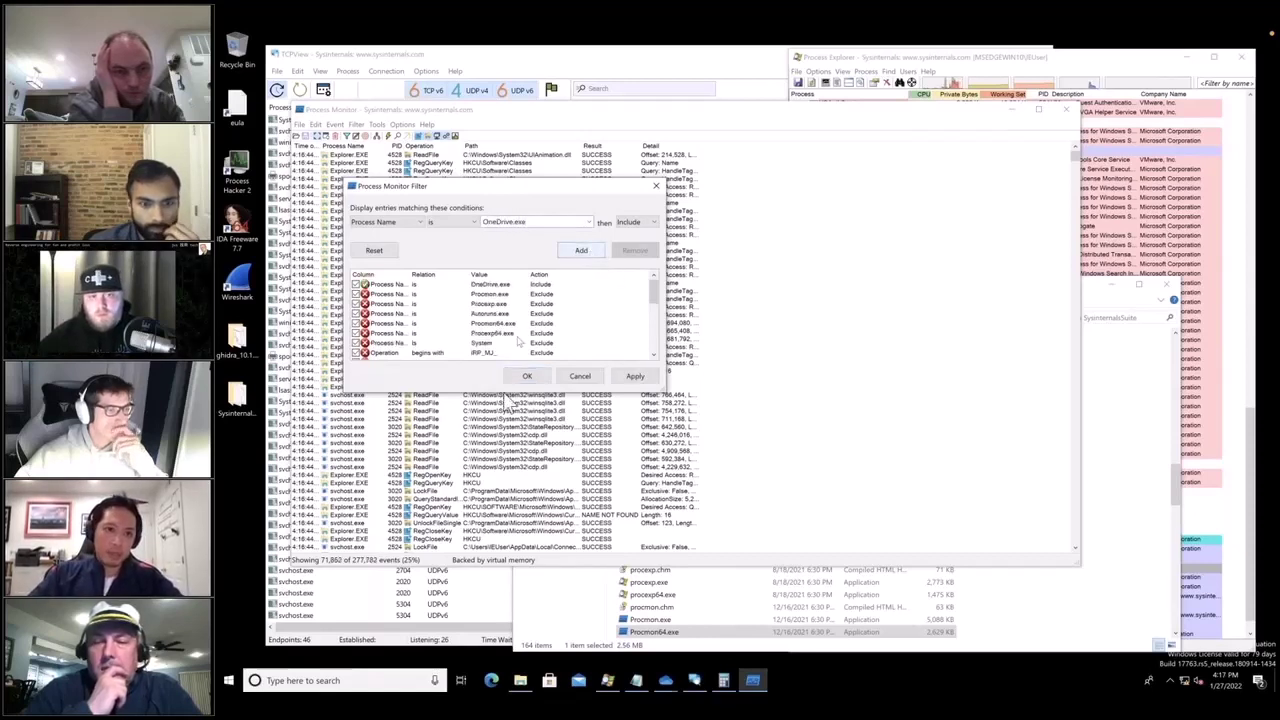
click(634, 376)
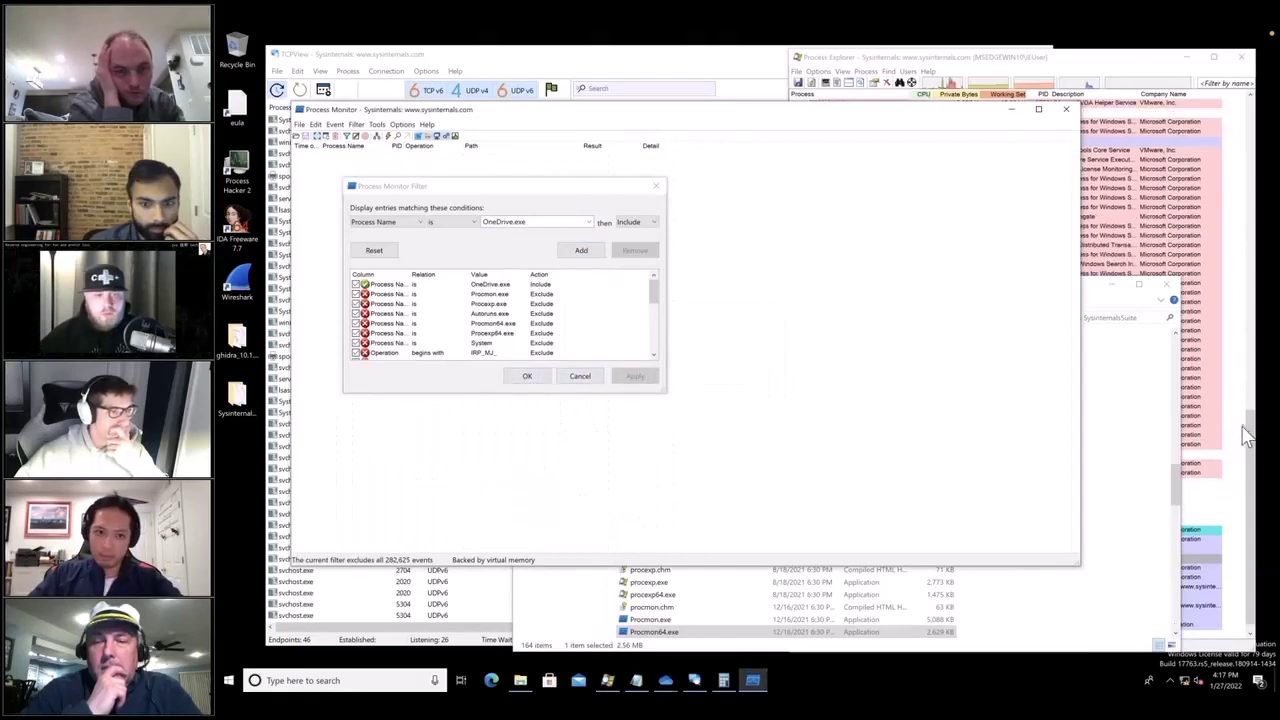
click(527, 377)
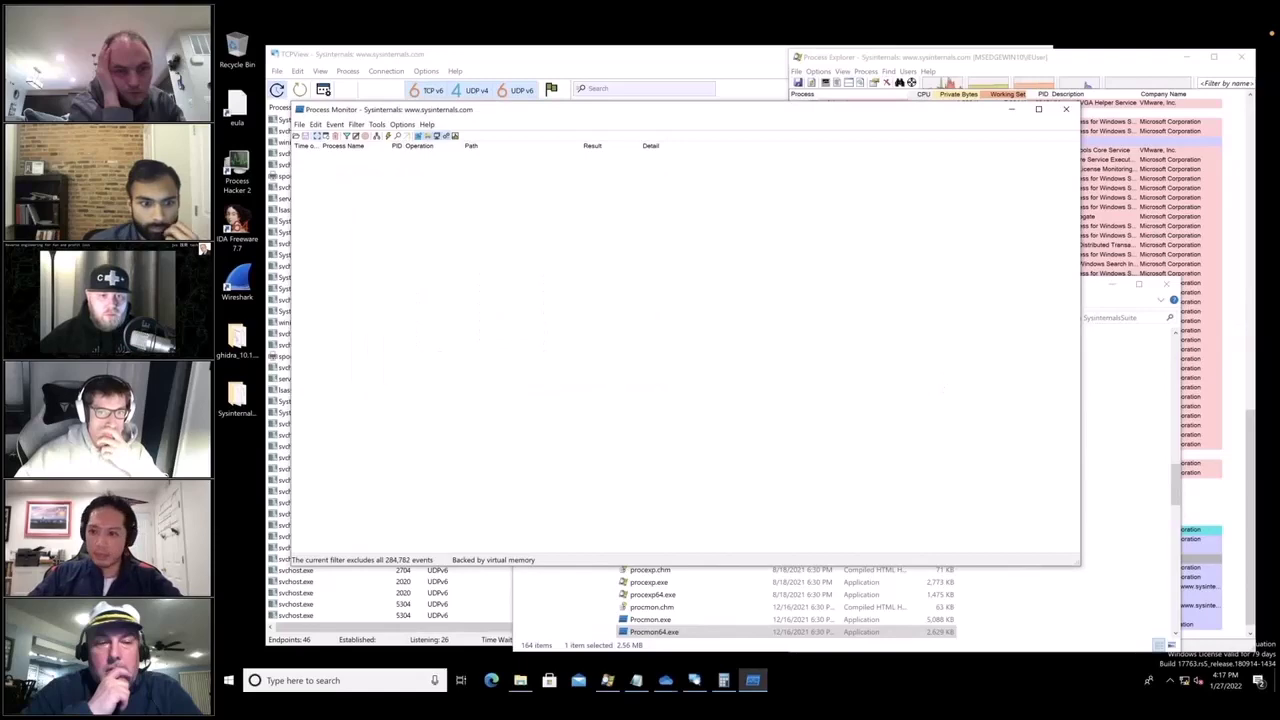
Step: Disable the OneDrive.exe include rule in the Process Monitor filter and apply the change to the event list
click(1257, 443)
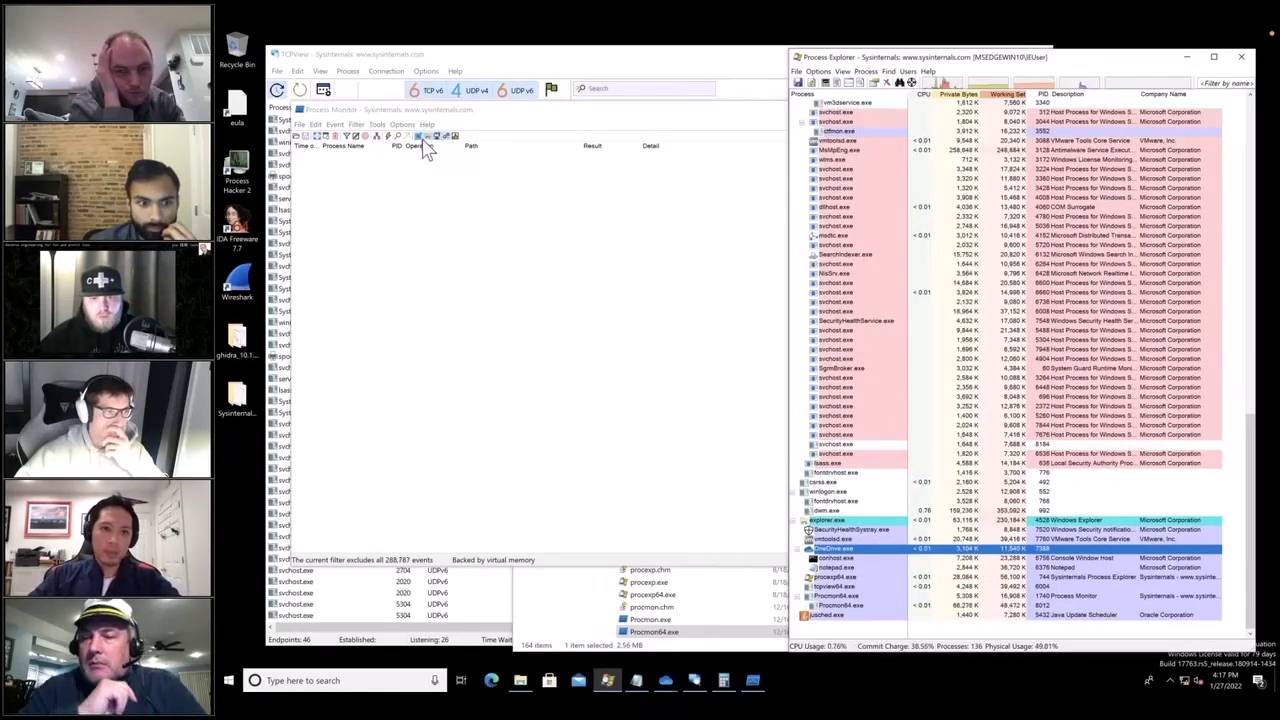
click(357, 124)
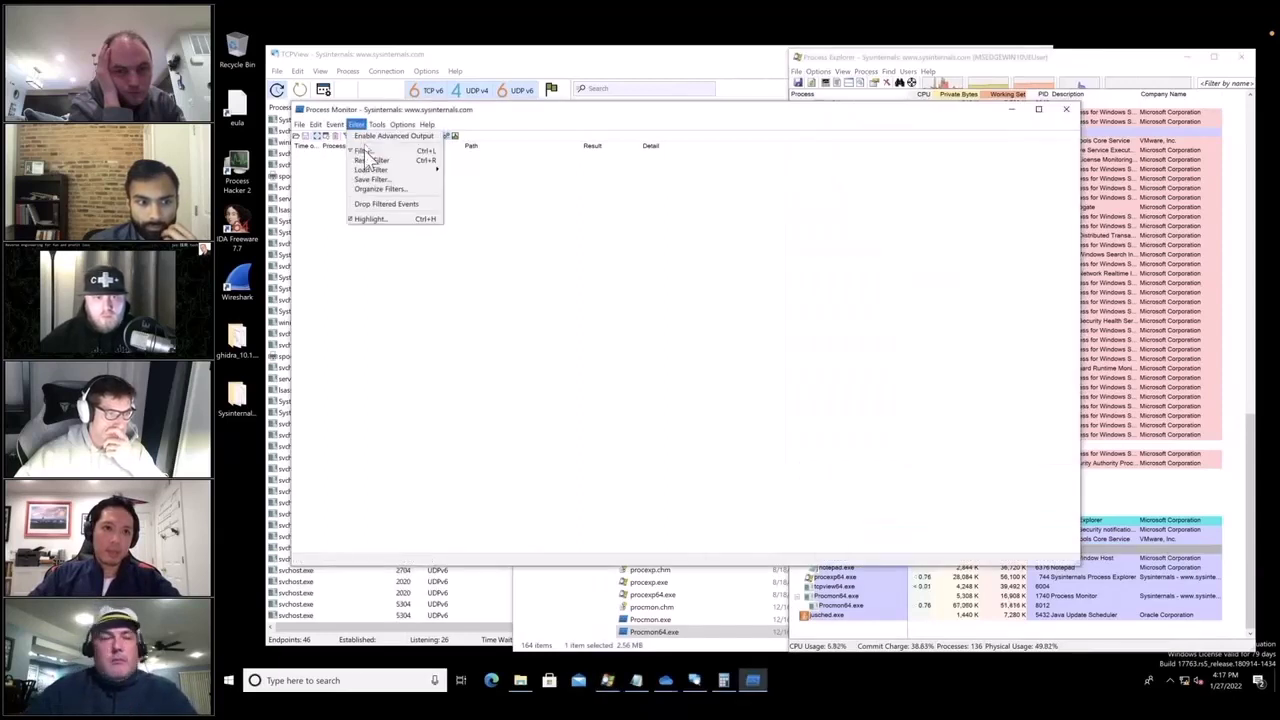
click(366, 151)
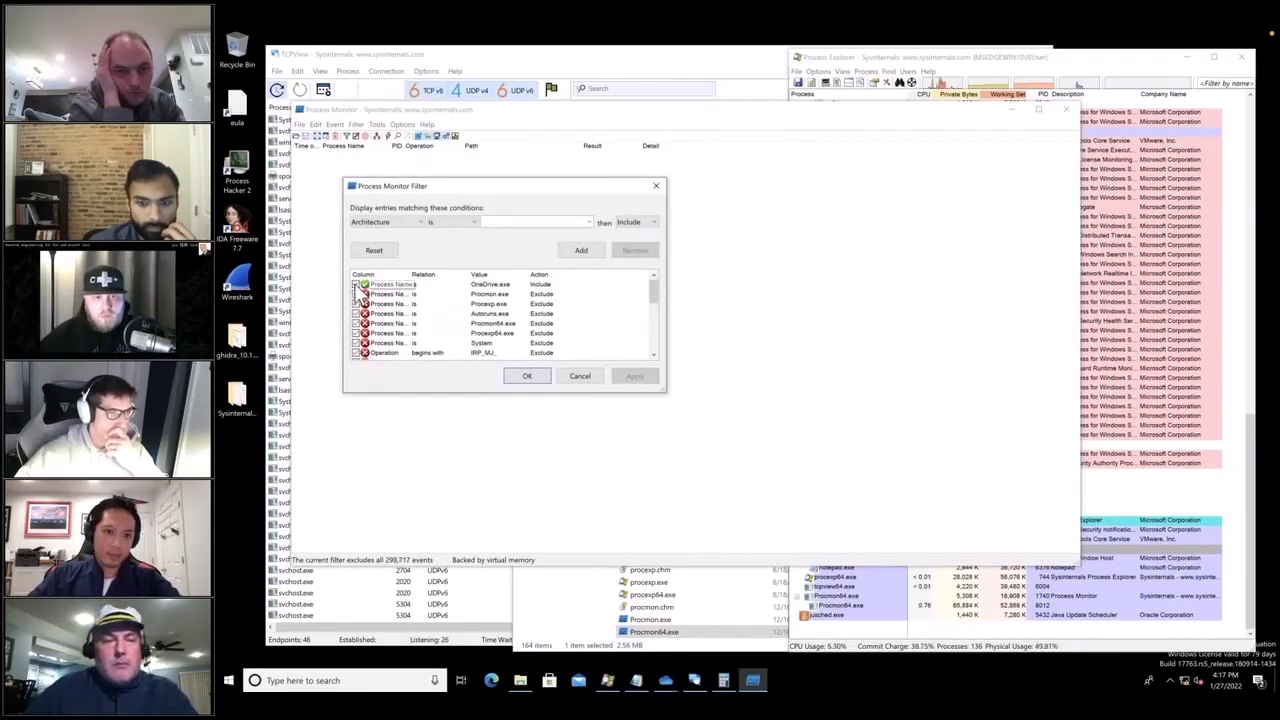
click(356, 285)
click(635, 376)
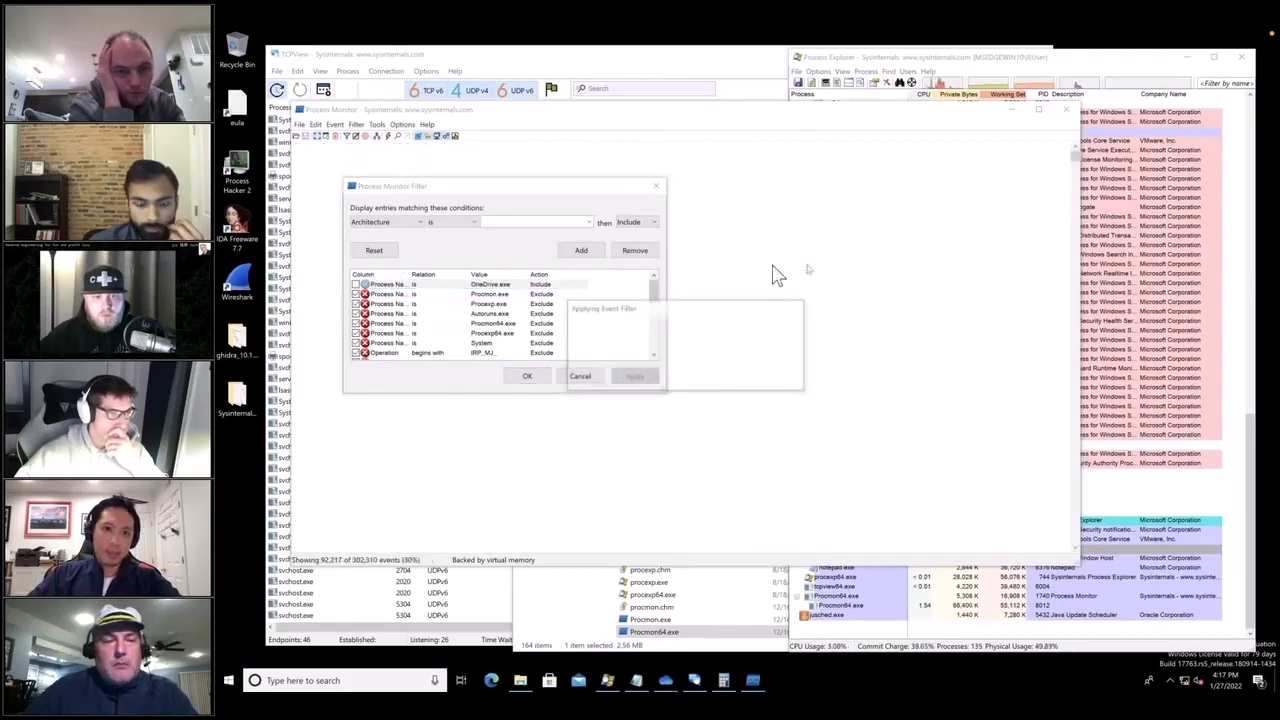
click(578, 377)
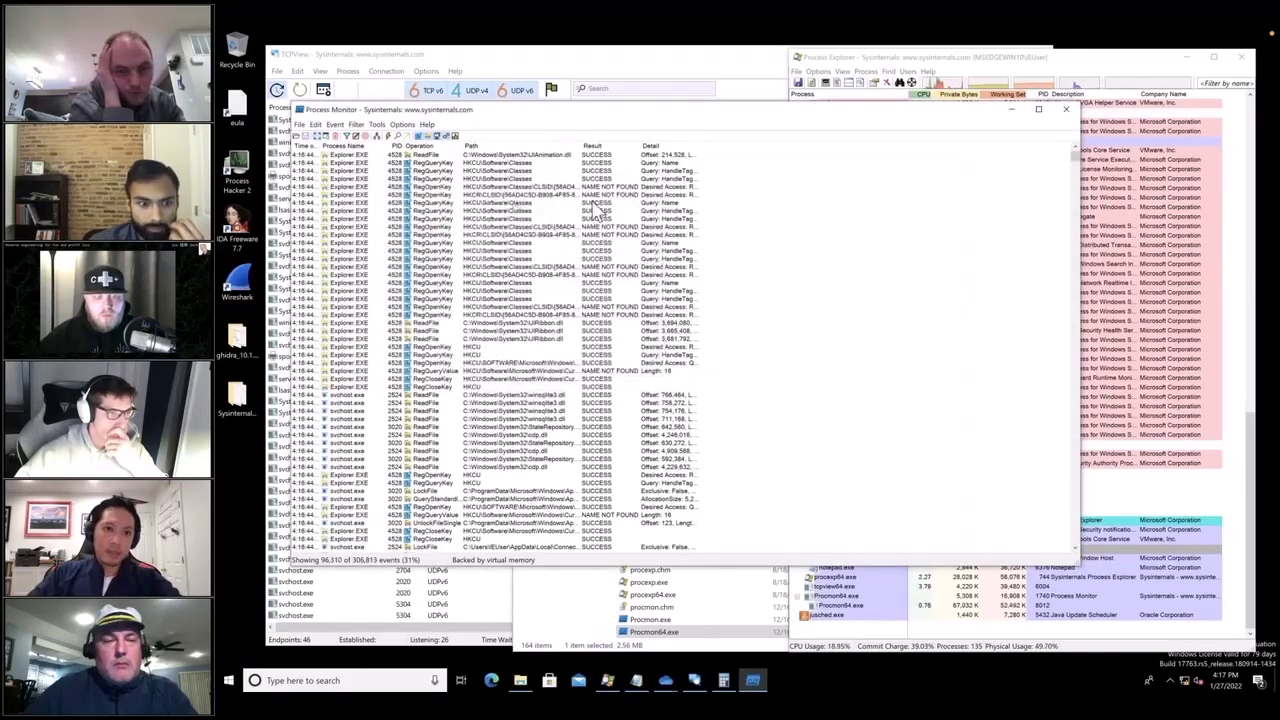
drag(1078, 166, 1085, 113)
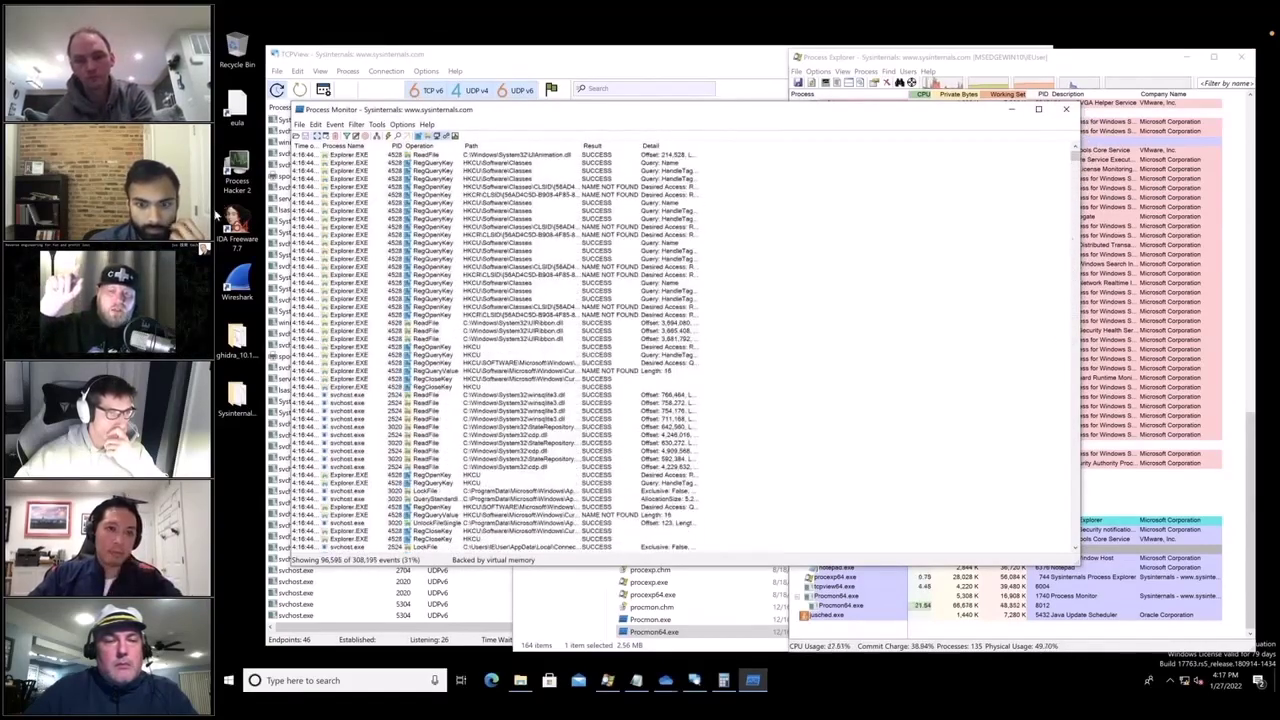
Step: Re-enable the OneDrive.exe include rule in the Process Monitor filter and disable all Process Name exclude rules from Procmon.exe through System
click(356, 124)
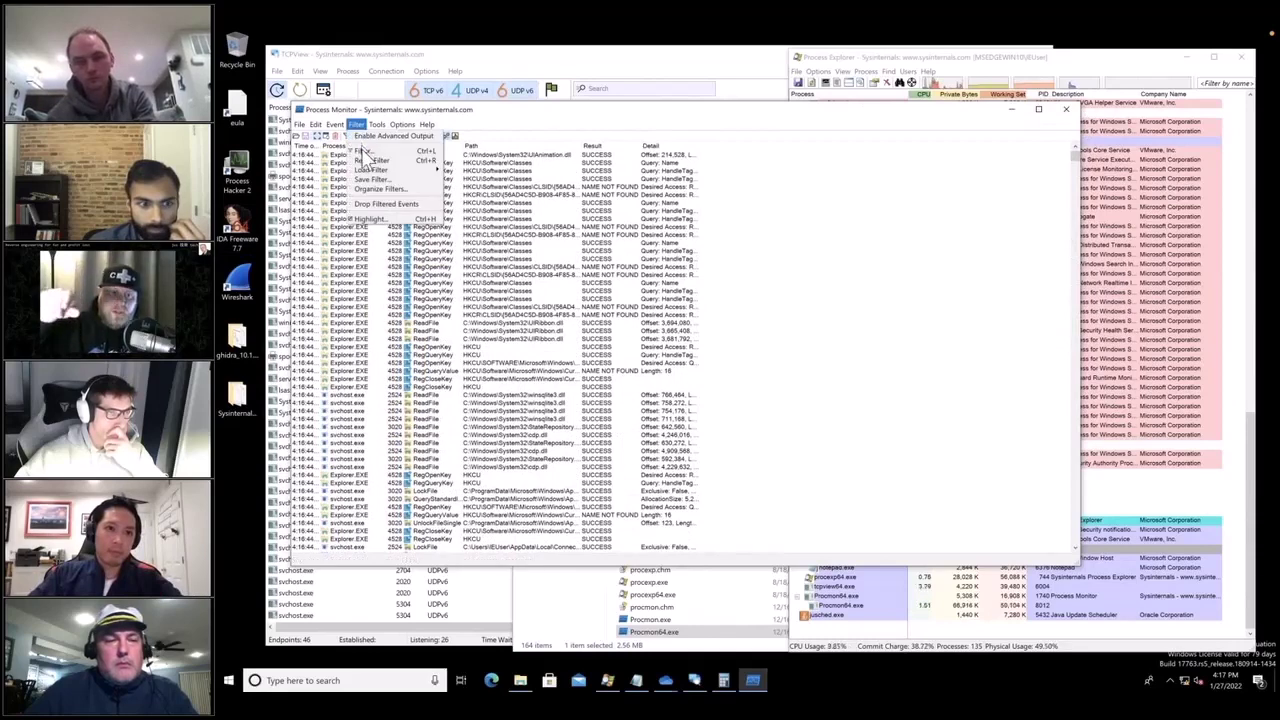
click(366, 152)
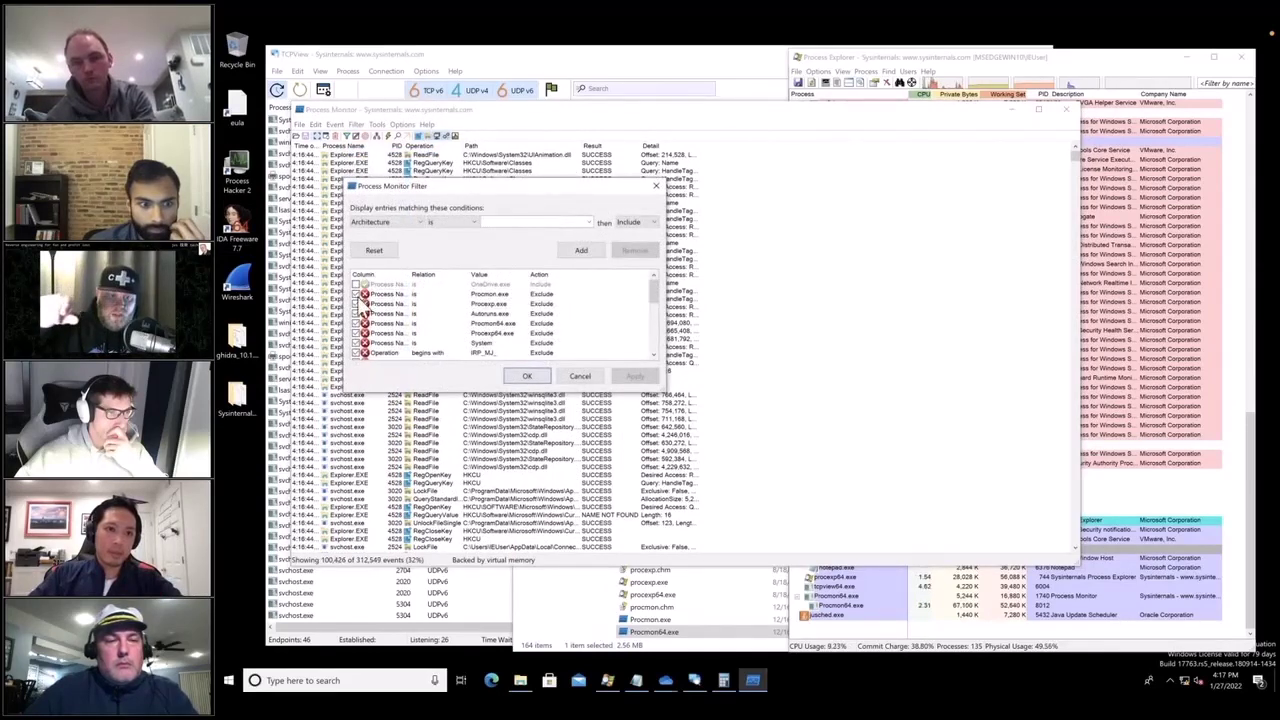
click(356, 294)
click(356, 284)
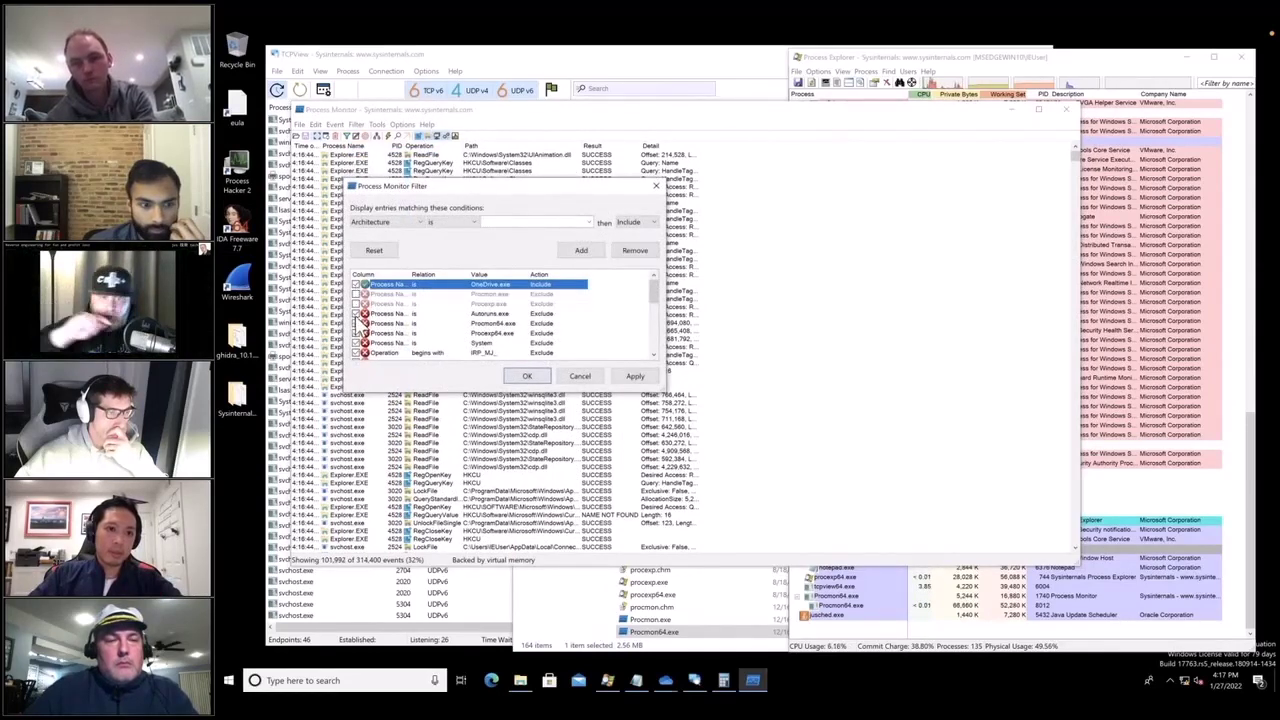
click(362, 313)
key(space)
key(Down)
key(space)
key(Down)
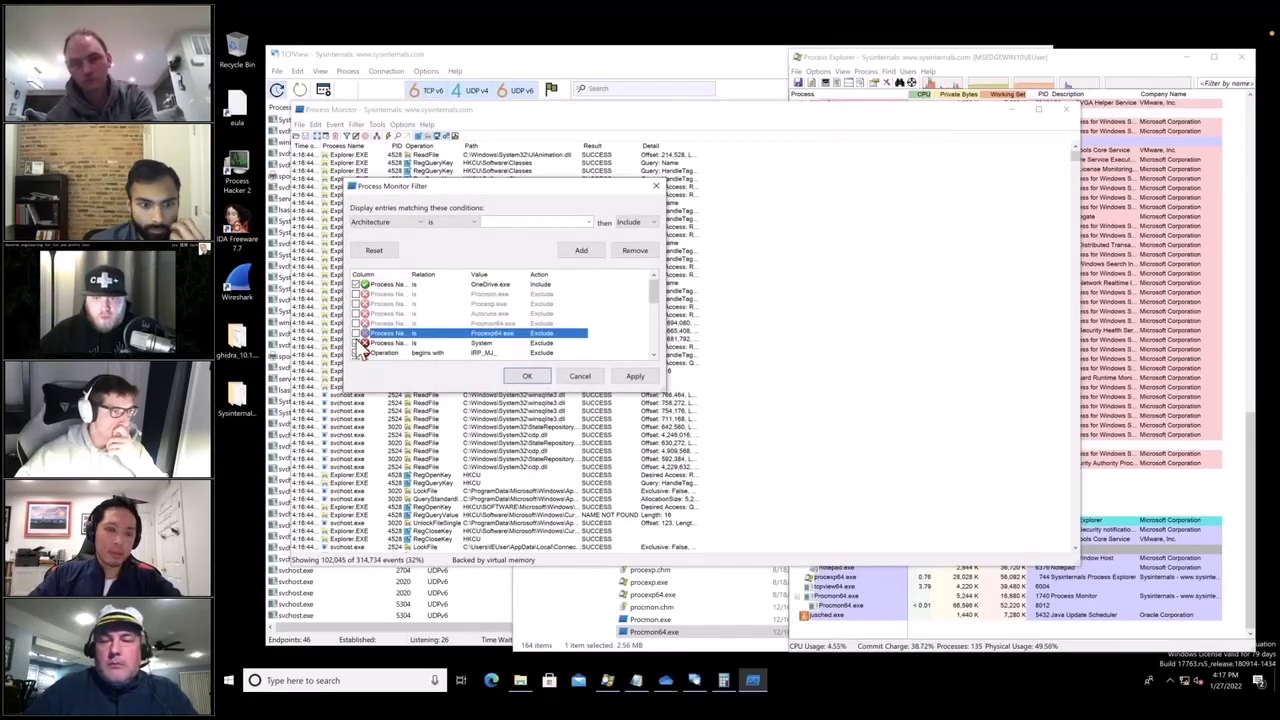
key(space)
key(Down)
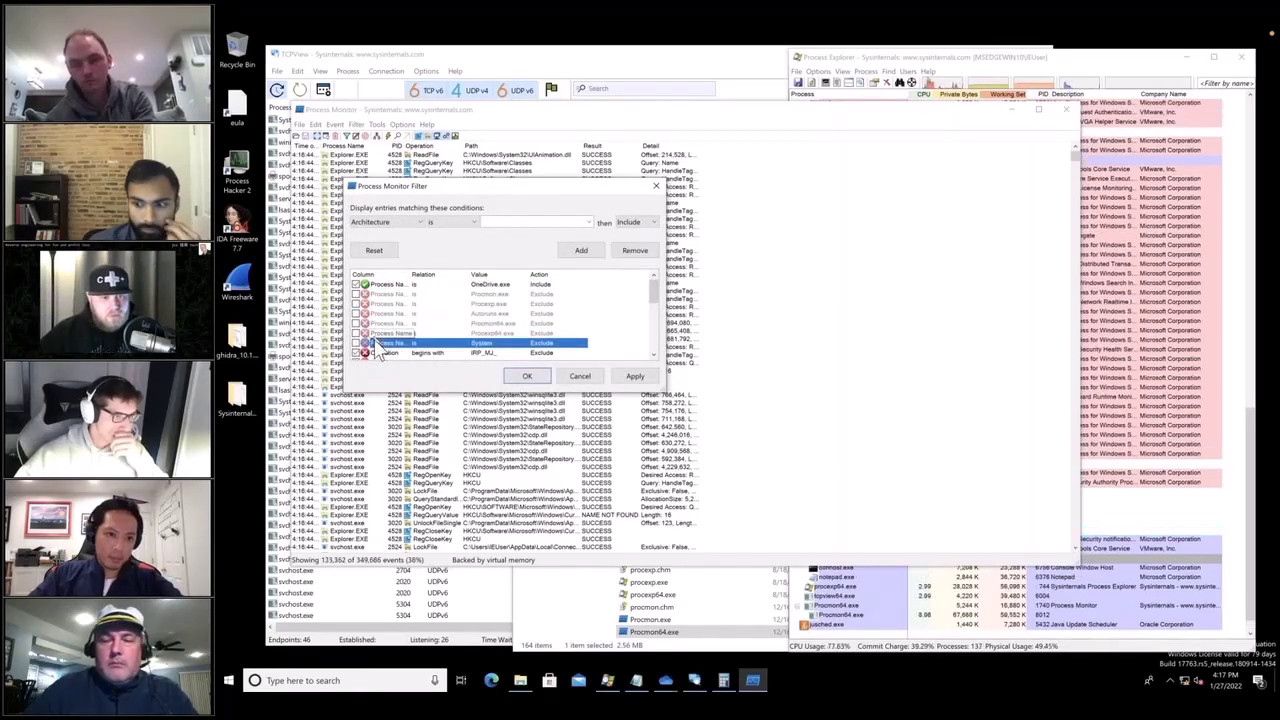
Step: Disable the exclude rules for operations beginning with IRP_MJ_ and FASTIO_ and for results beginning with FAST IO
key(space)
key(Down)
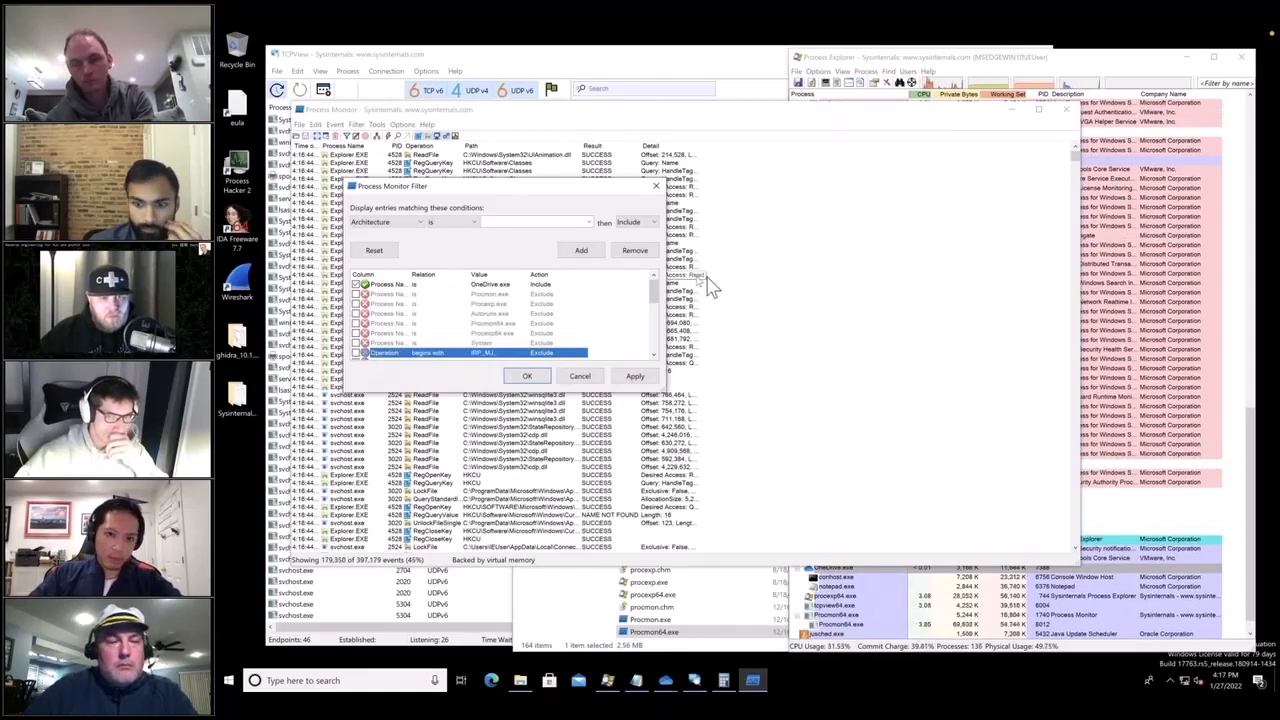
drag(654, 290, 655, 316)
key(space)
key(Down)
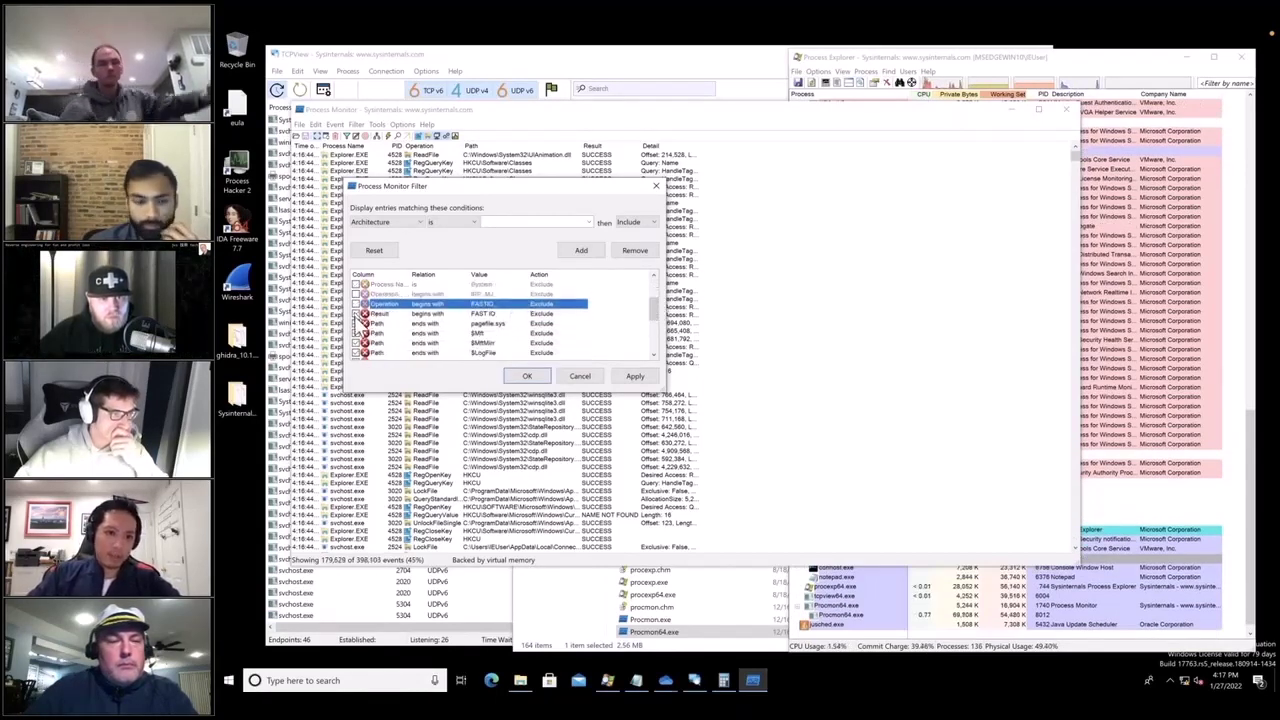
key(space)
key(Down)
Step: Disable the Path exclude rules for pagefile.sys, $Mft, $MftMirr, $LogFile, $Volume and $AttrDef
key(space)
key(Down)
key(space)
key(Down)
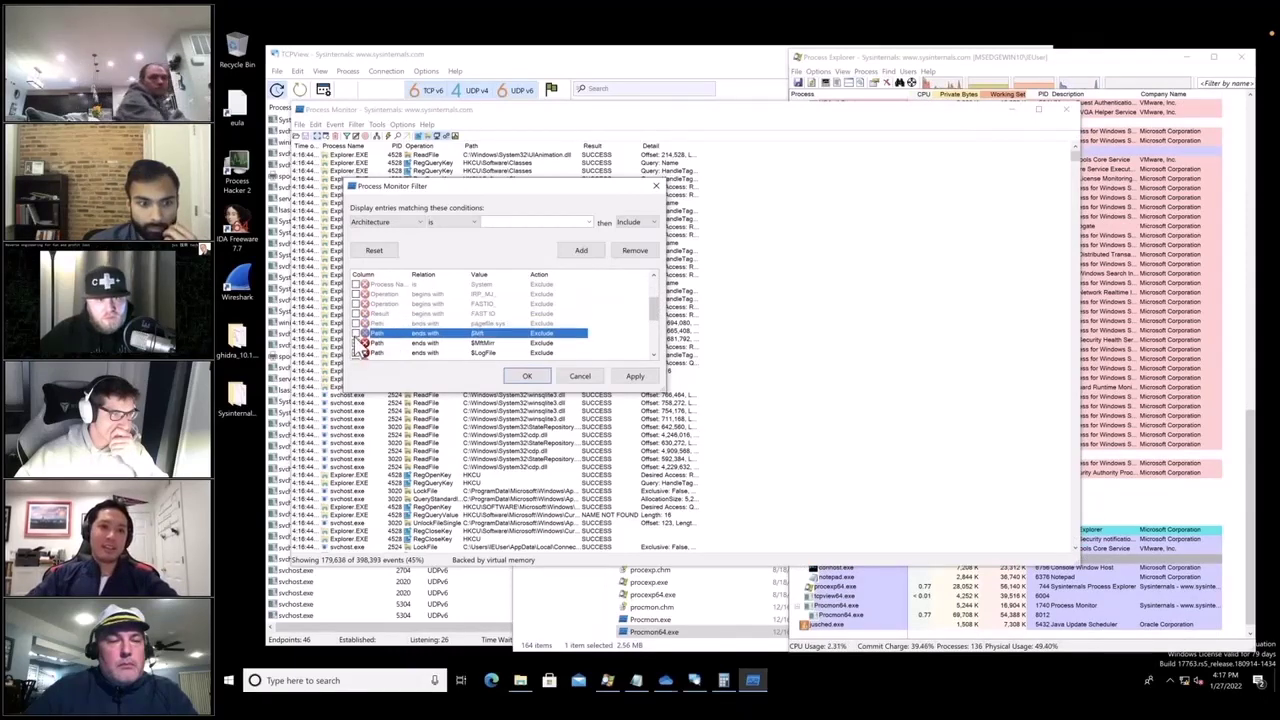
key(space)
key(Down)
scroll(362, 345, down, 1)
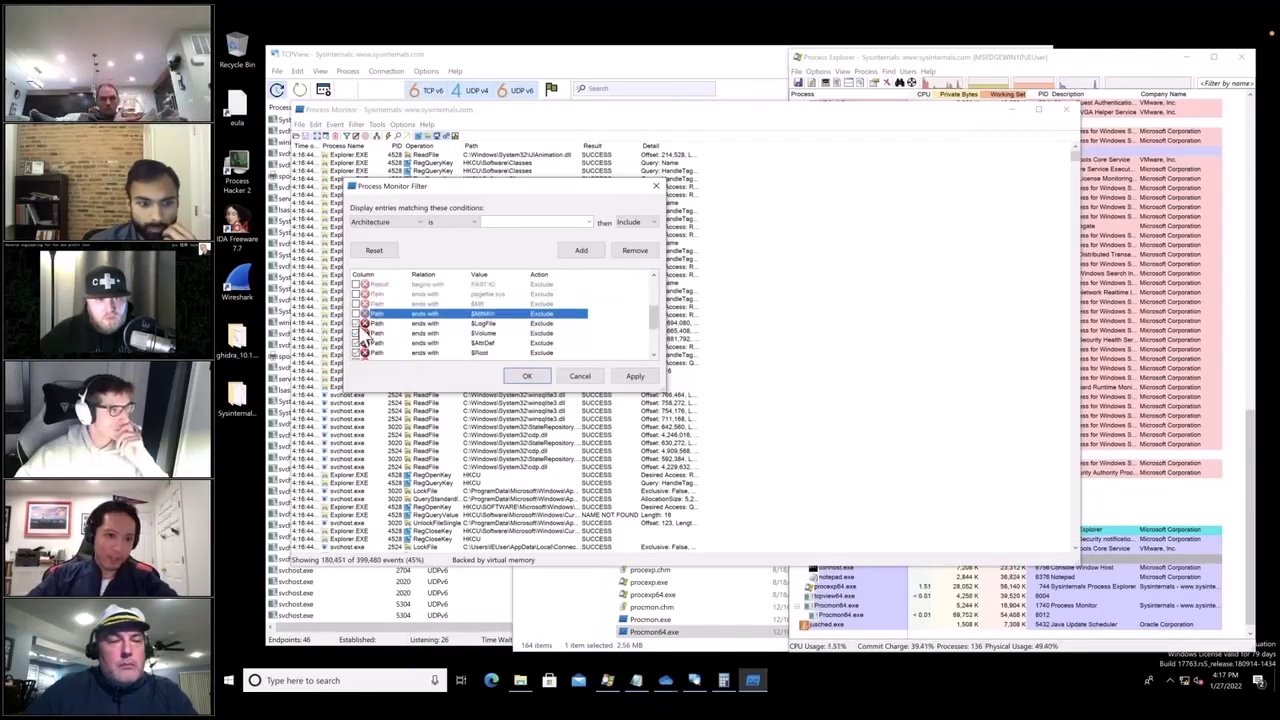
key(space)
key(Down)
key(space)
key(Down)
key(space)
key(Down)
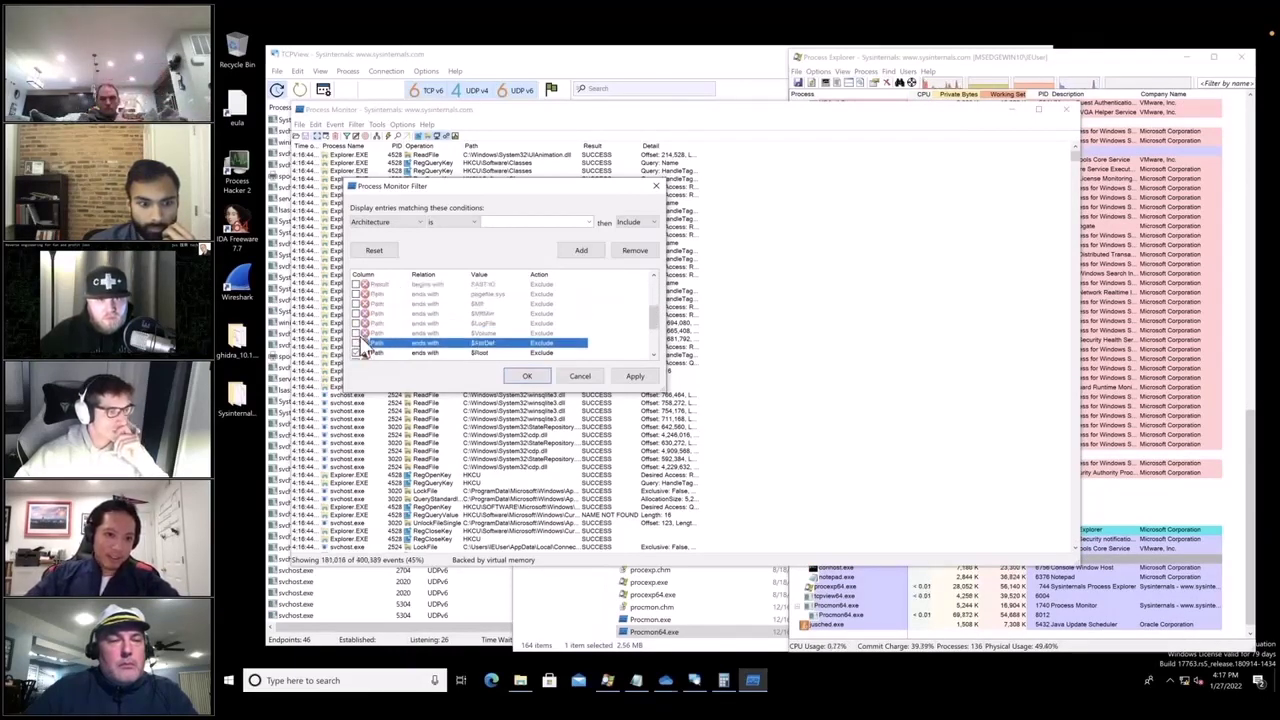
Step: Disable the Path exclude rules for $Root, $Bitmap, $Boot, $BadClus and $Secure
scroll(362, 350, down, 1)
key(space)
key(Down)
key(space)
key(Down)
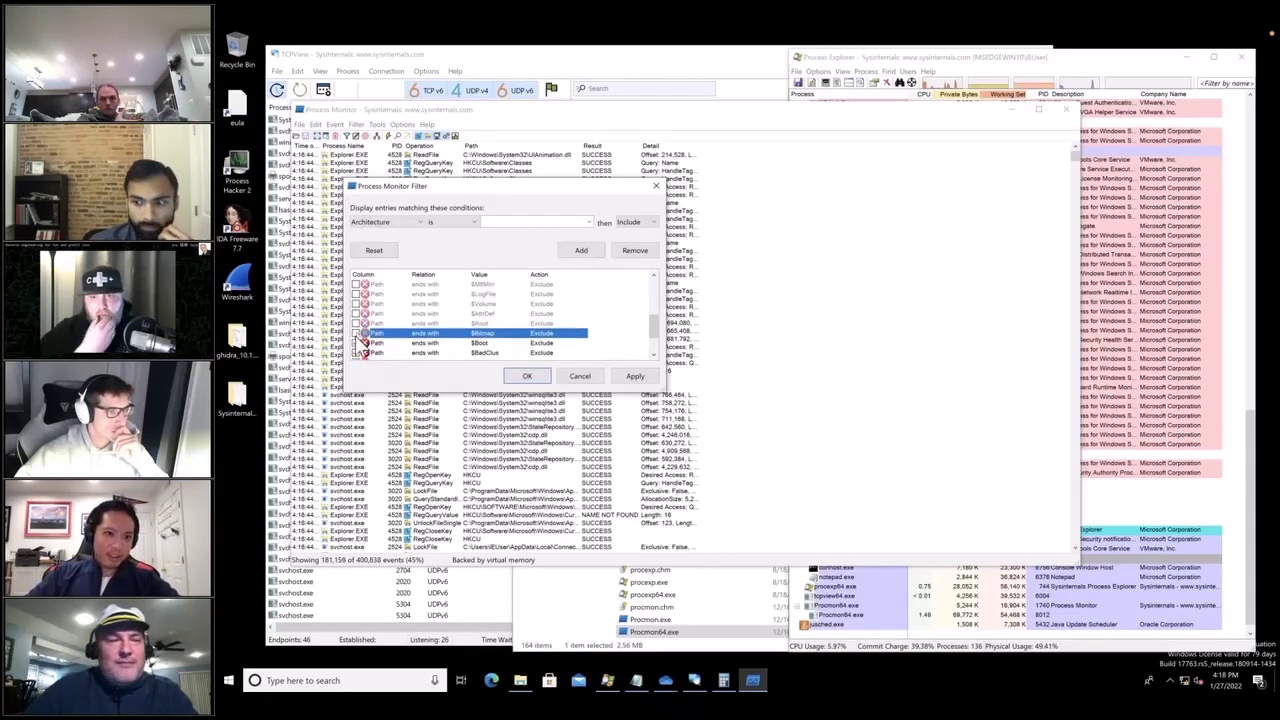
key(space)
key(Down)
scroll(385, 352, down, 1)
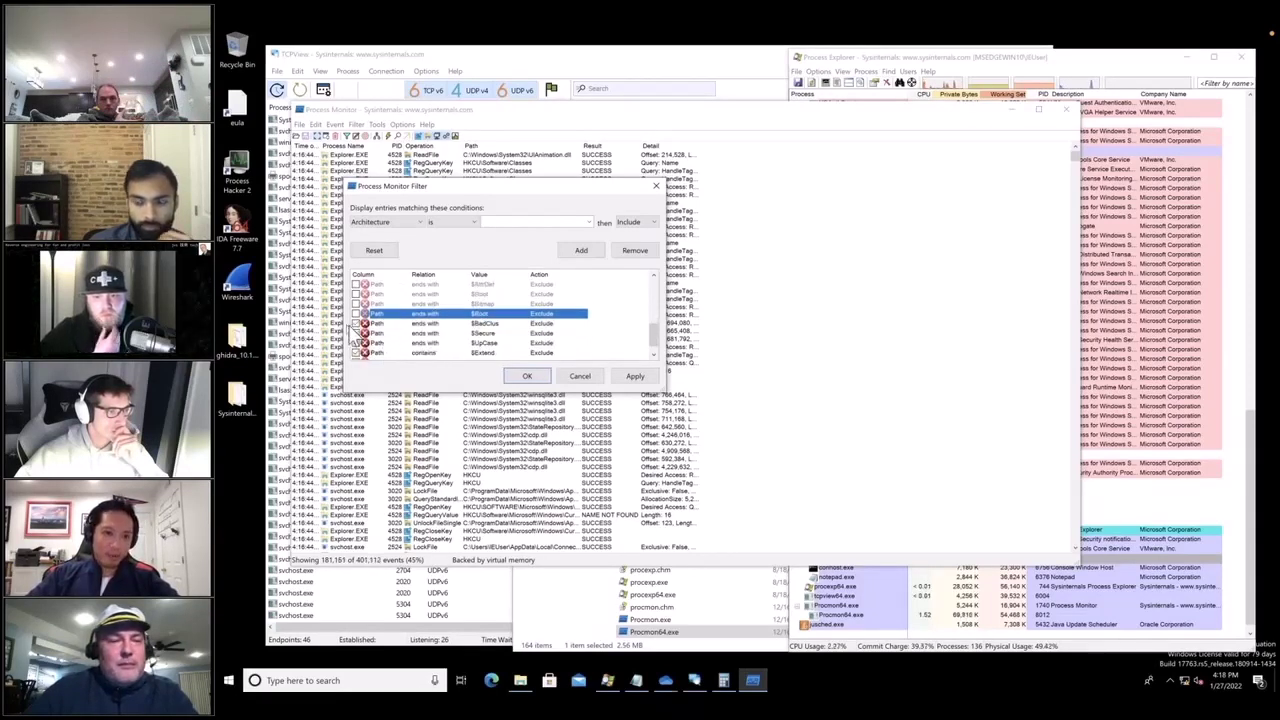
key(space)
key(Down)
key(space)
key(Down)
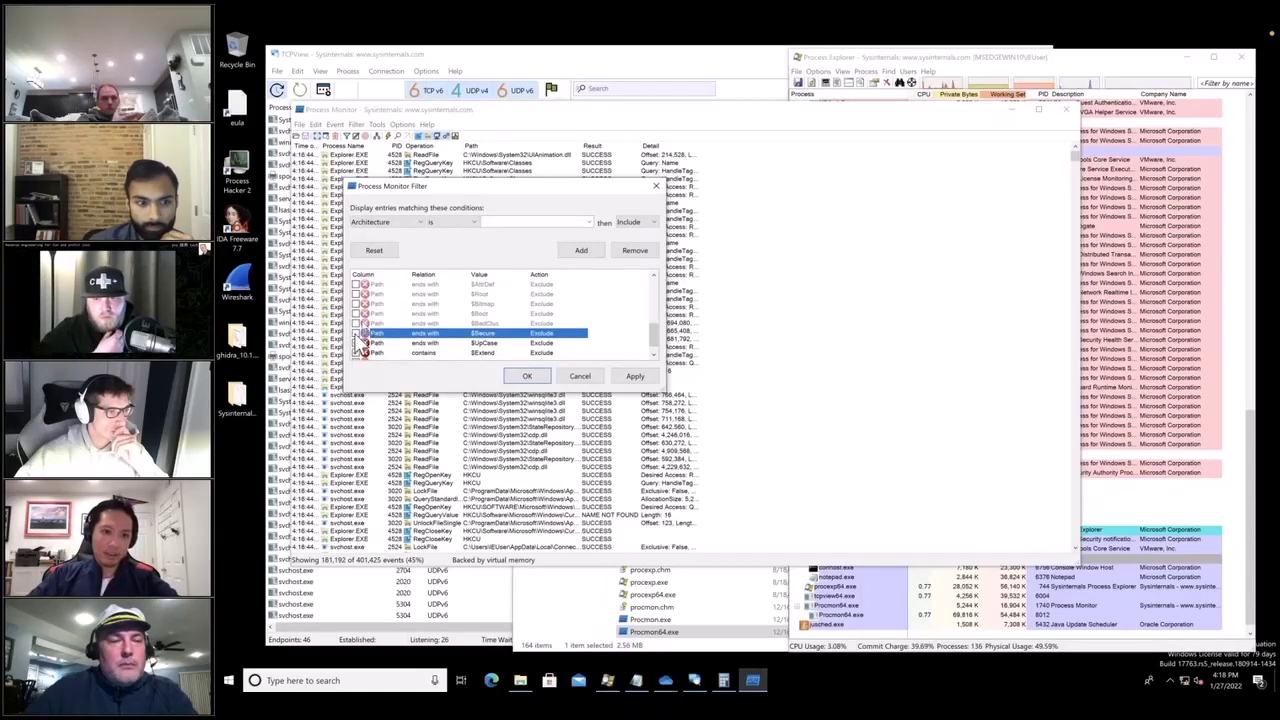
Step: Disable the exclude rules for $UpCase, $Extend and the Profiling event class, and accept the modified filter
key(space)
key(Down)
key(space)
key(Down)
key(space)
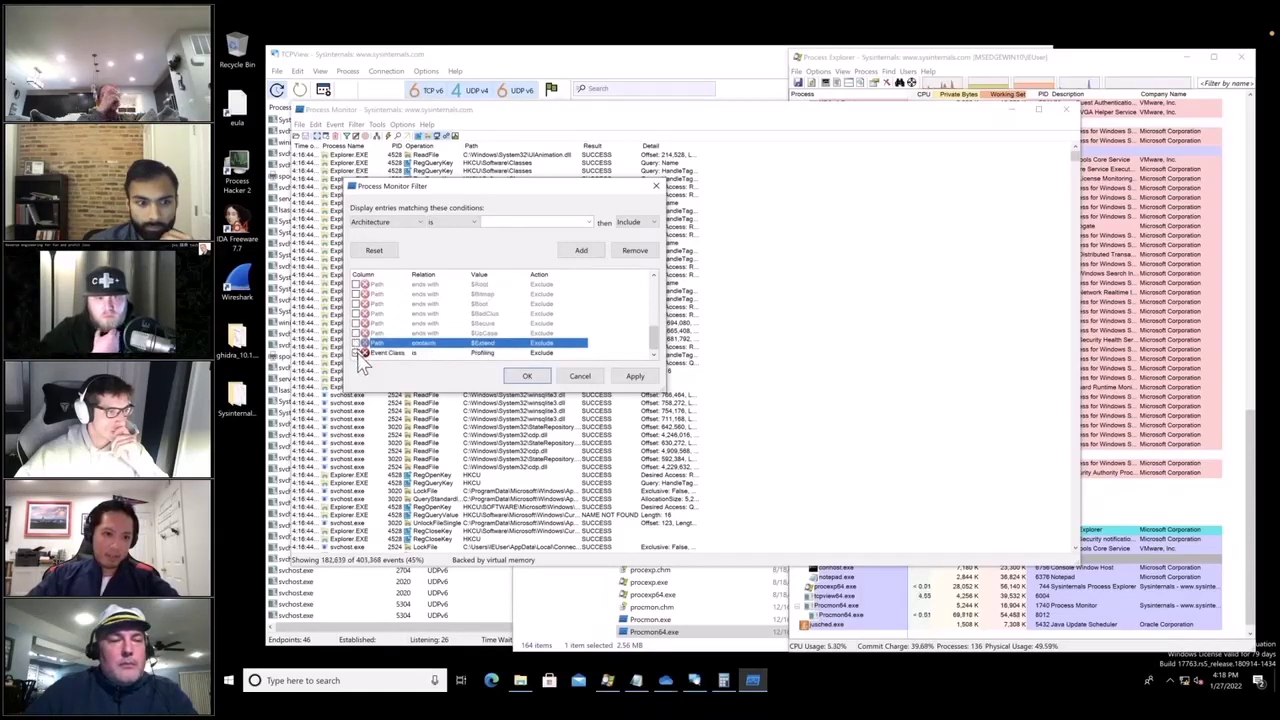
key(Down)
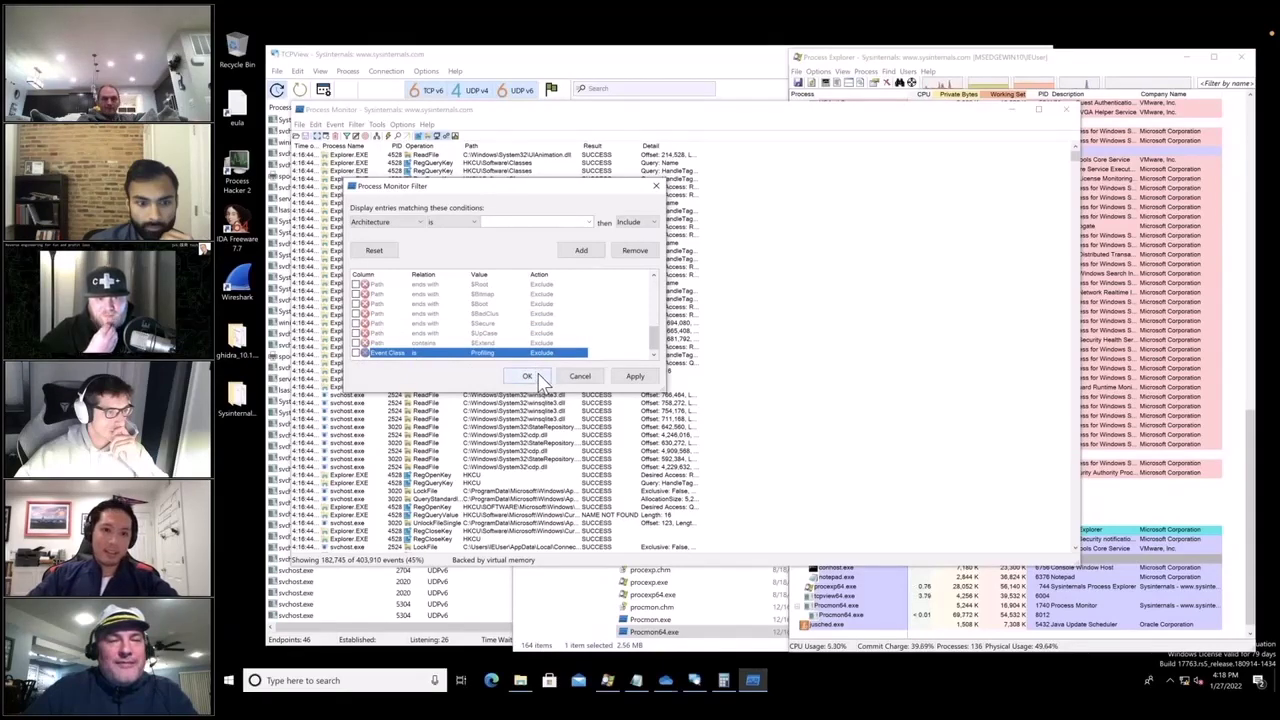
click(536, 376)
Step: Look through the first filtered OneDrive.exe events in the Process Monitor list
click(760, 267)
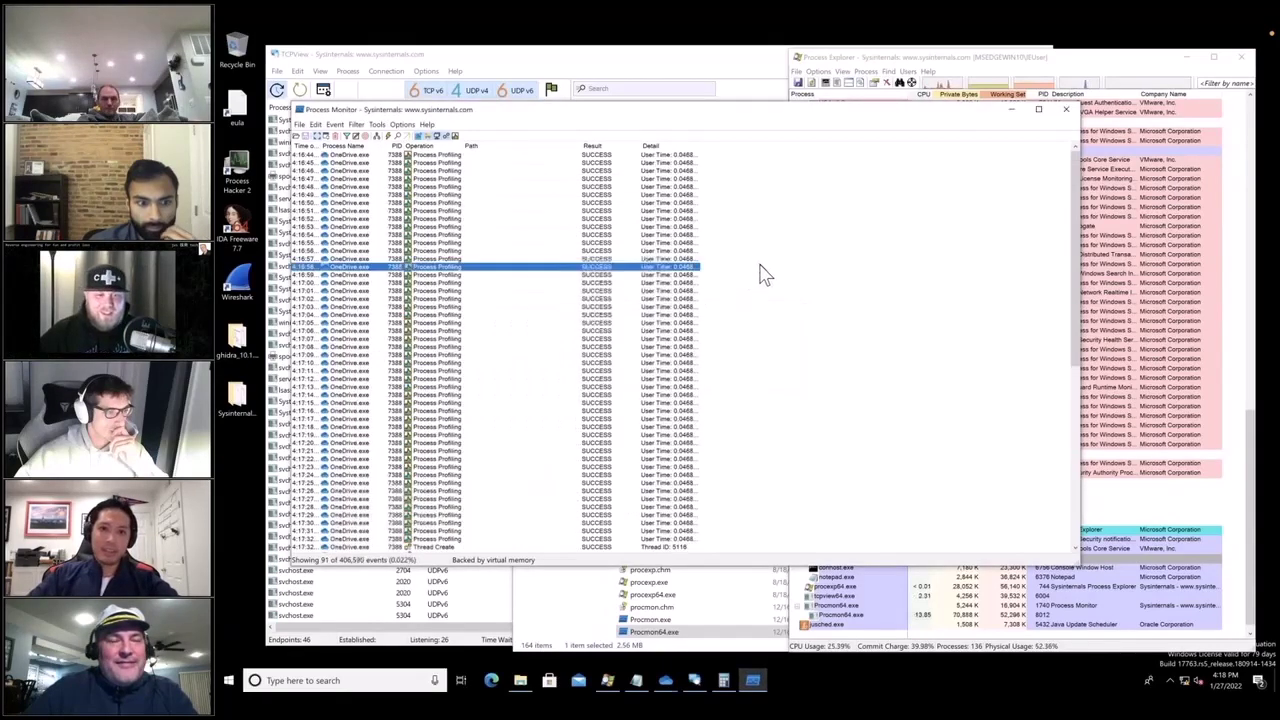
key(Up)
key(Up)
key(Up)
key(Up)
key(Up)
key(Up)
key(Down)
key(Down)
key(Down)
key(Down)
key(Down)
key(Down)
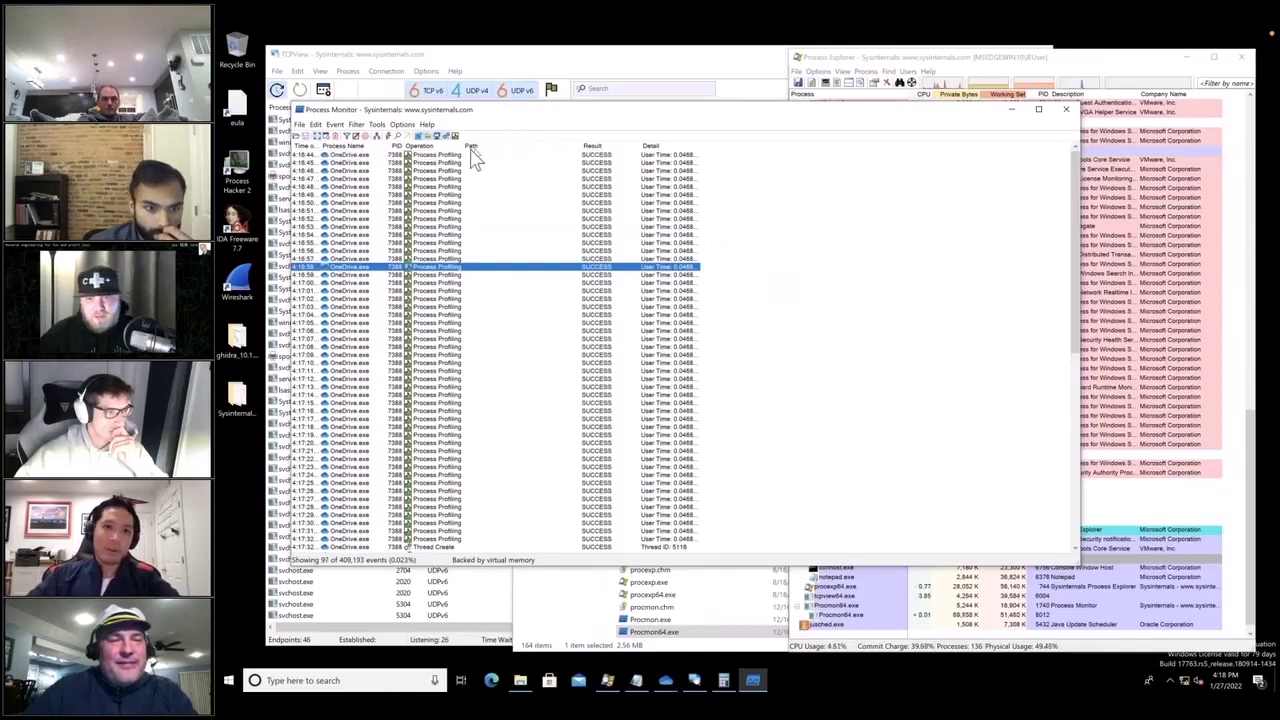
Step: Widen the Operation, Process Name and Time of Day columns of the event list
drag(466, 147, 473, 147)
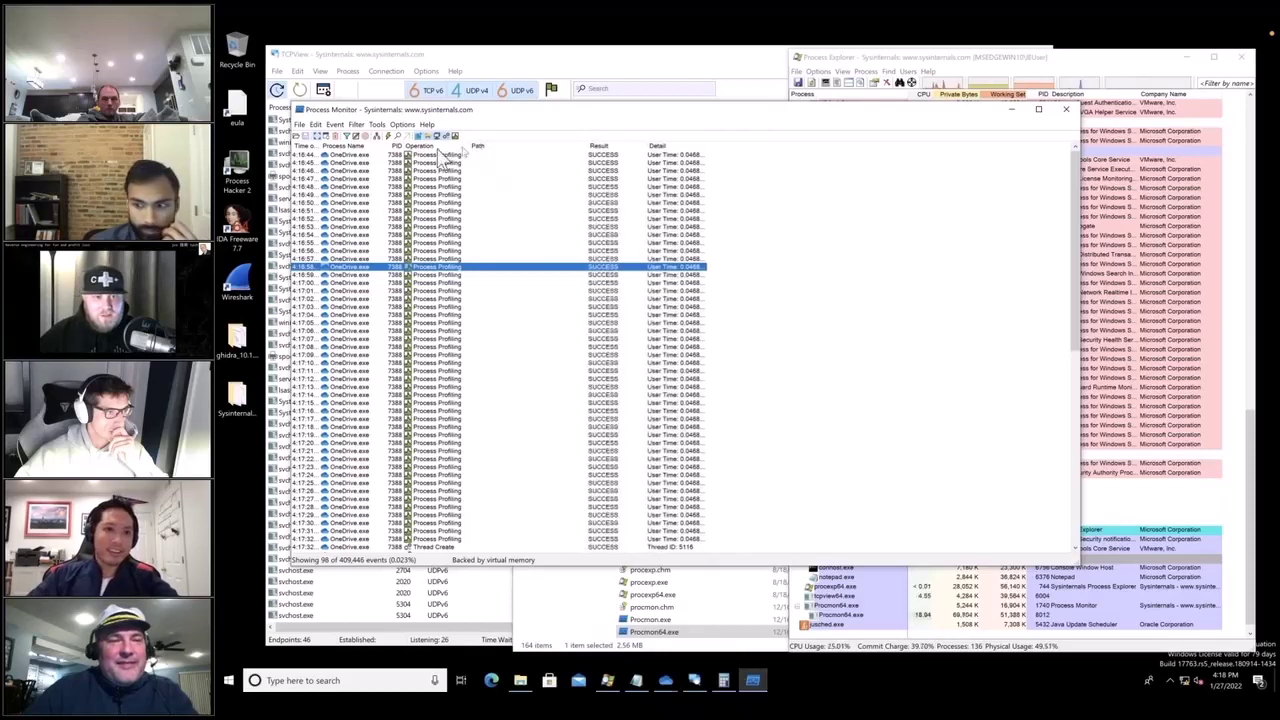
drag(381, 147, 385, 147)
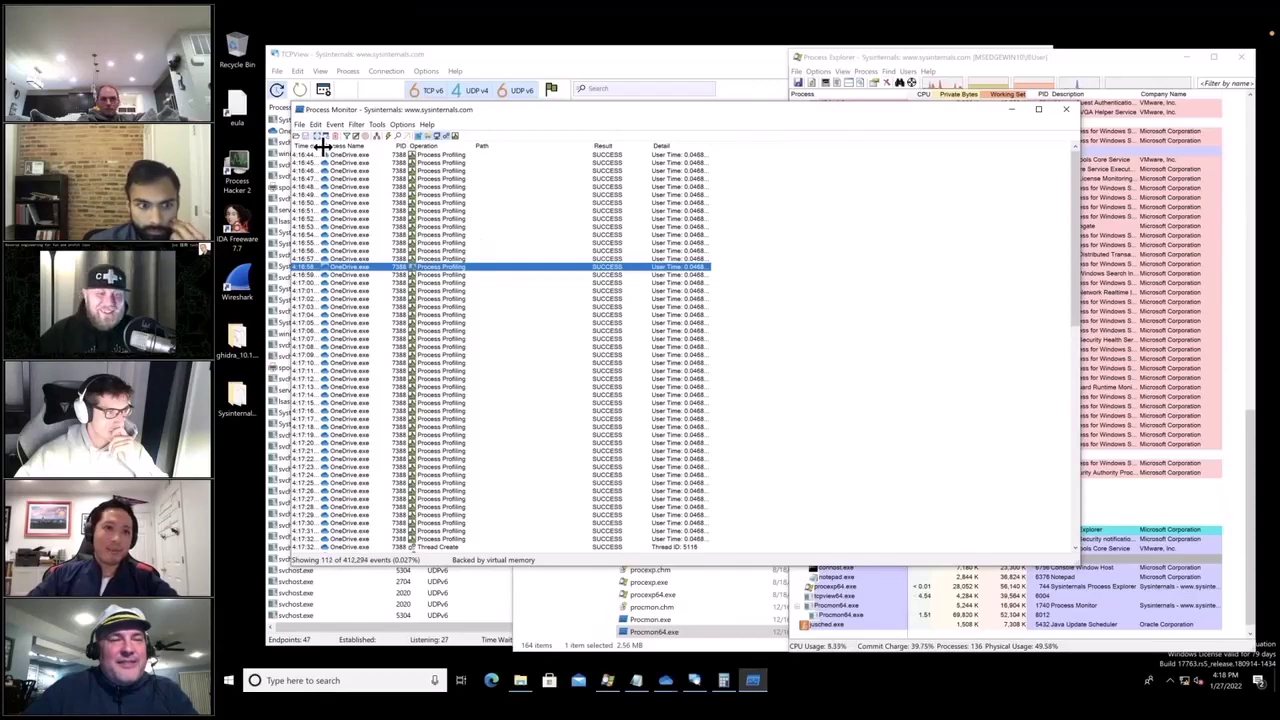
drag(322, 147, 361, 151)
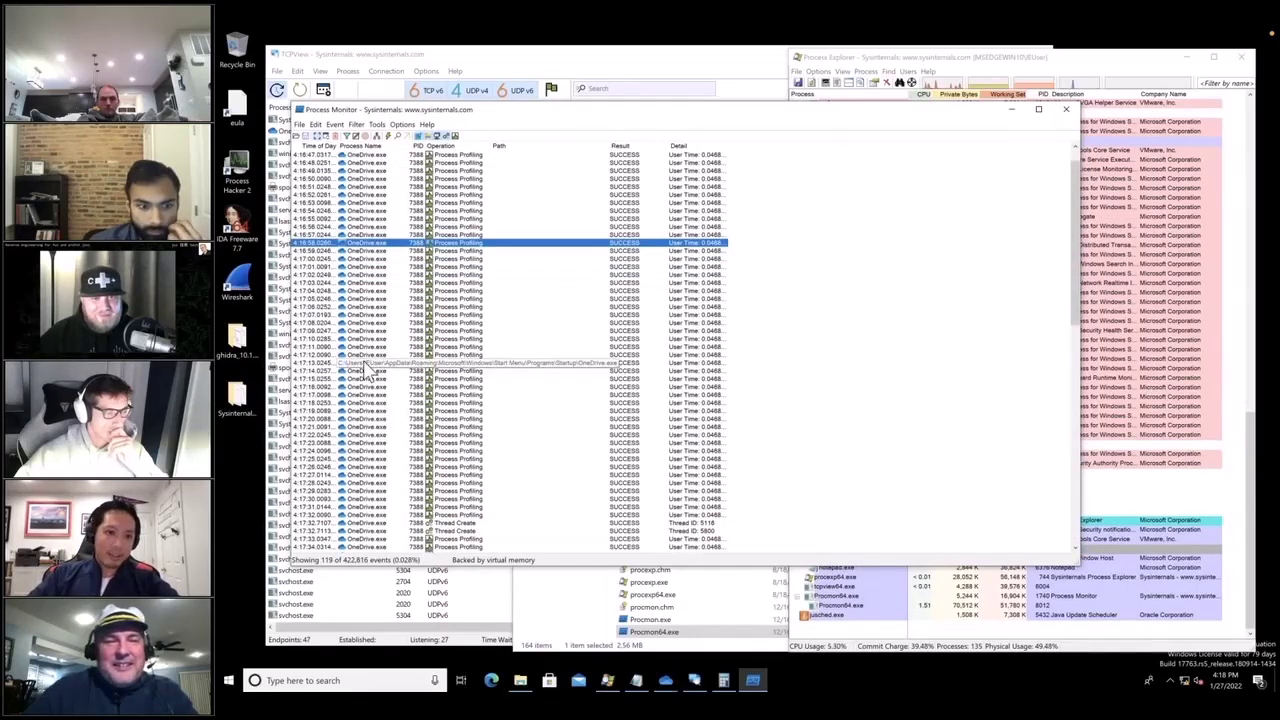
Step: Examine the operations, paths and results of the OneDrive.exe events across the captured timeline
scroll(378, 378, down, 5)
scroll(378, 378, down, 4)
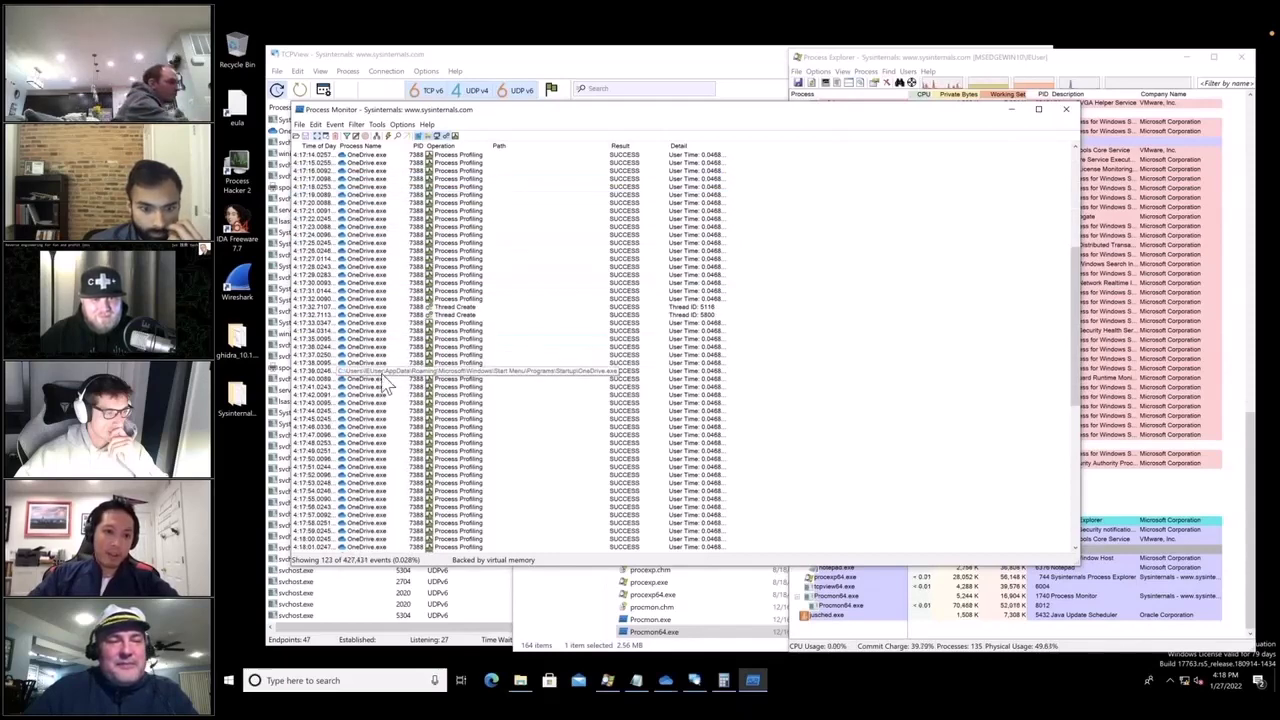
scroll(383, 378, down, 1)
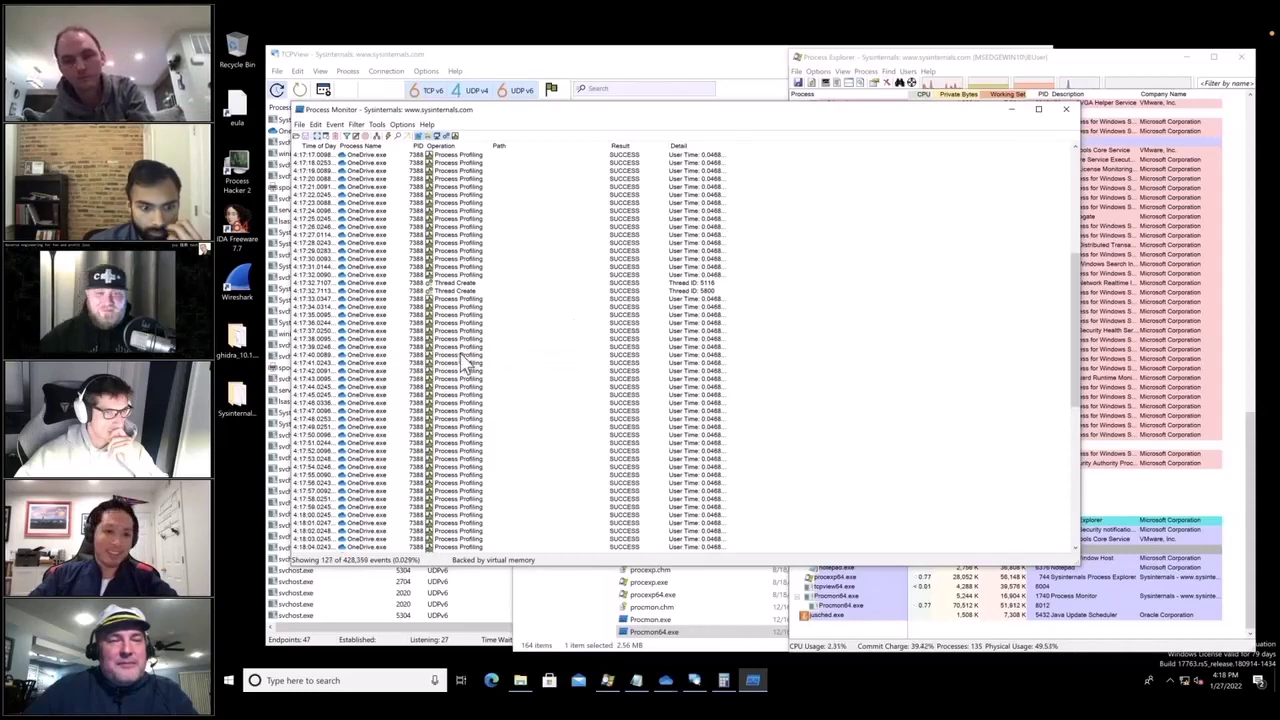
scroll(465, 365, down, 5)
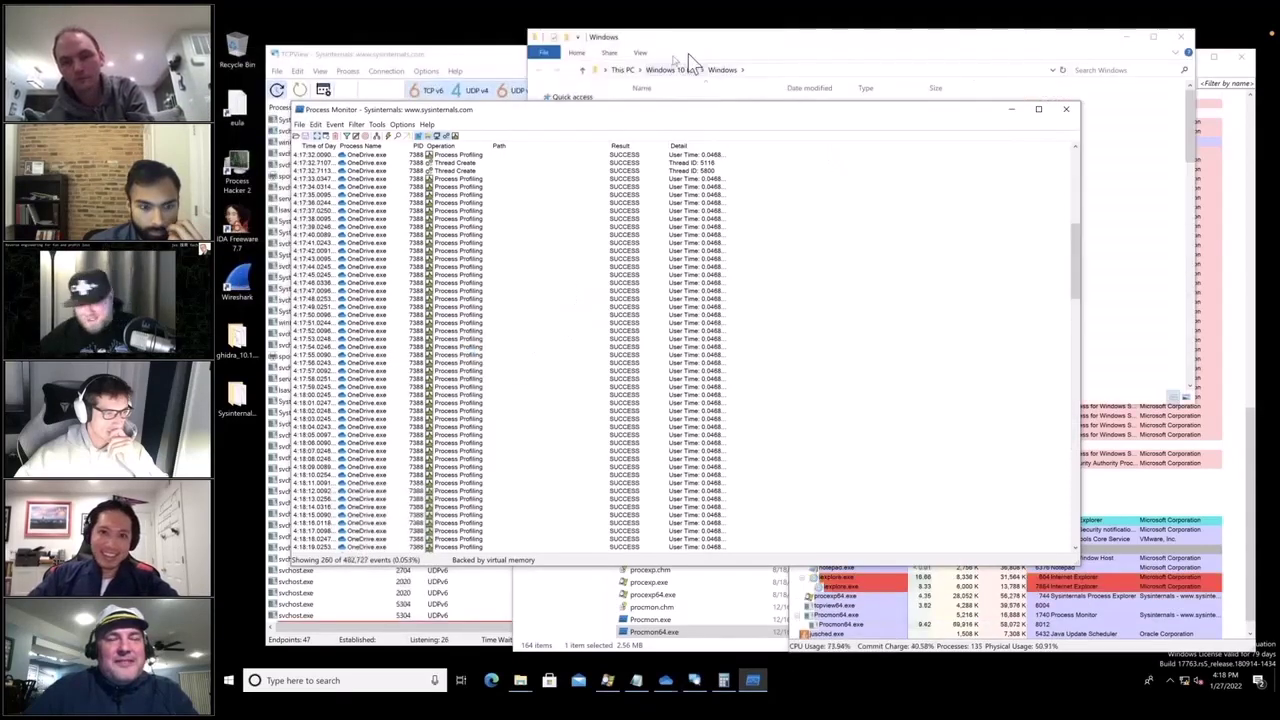
click(707, 284)
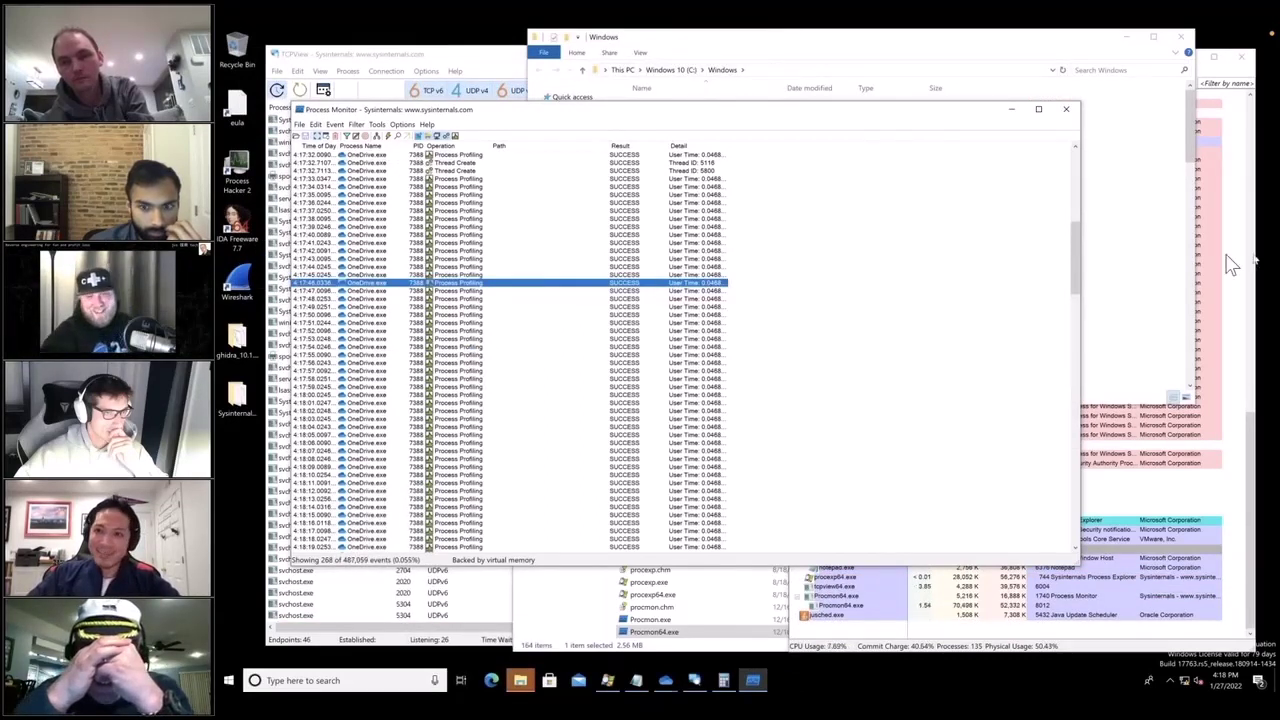
scroll(1078, 268, down, 1)
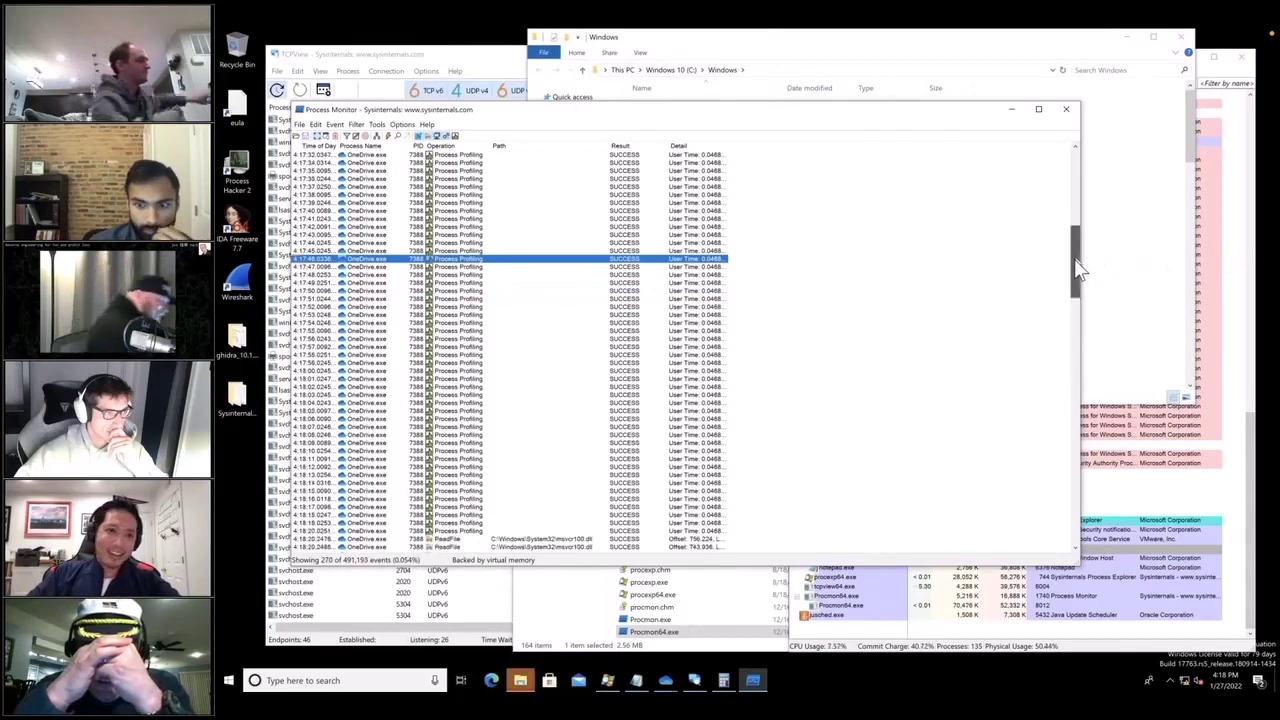
drag(1078, 268, 1077, 423)
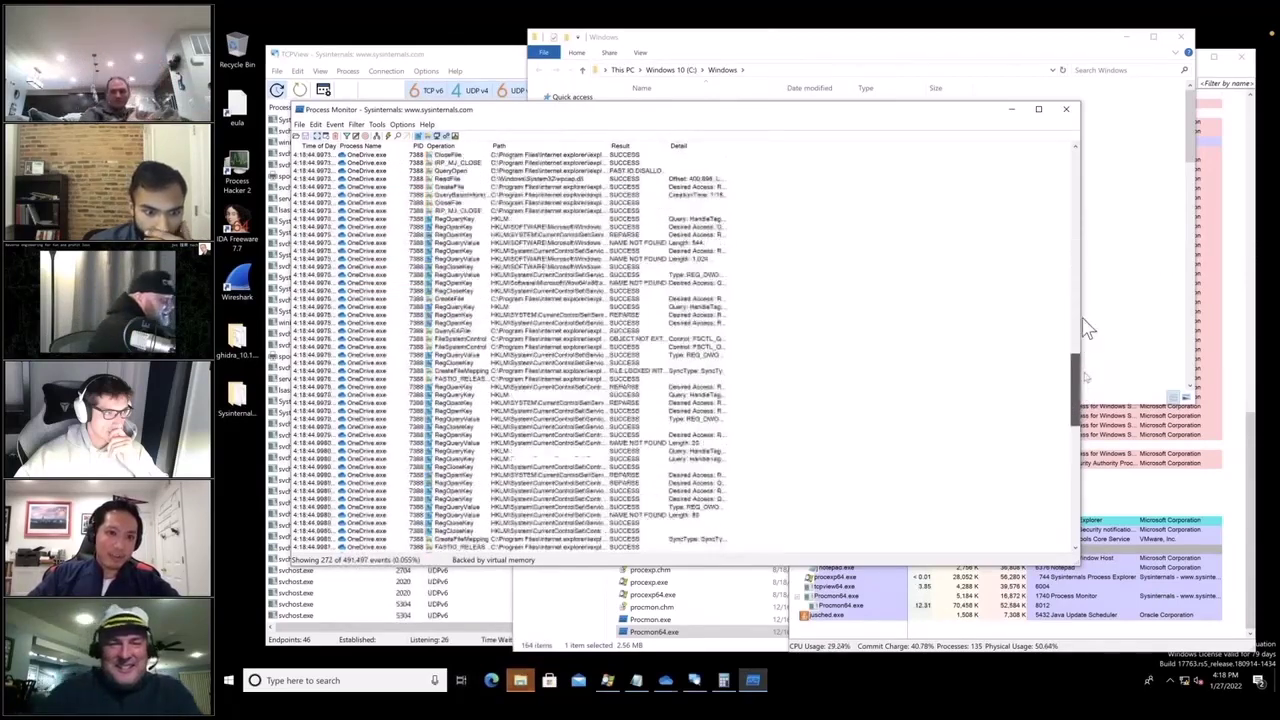
drag(1088, 330, 1088, 242)
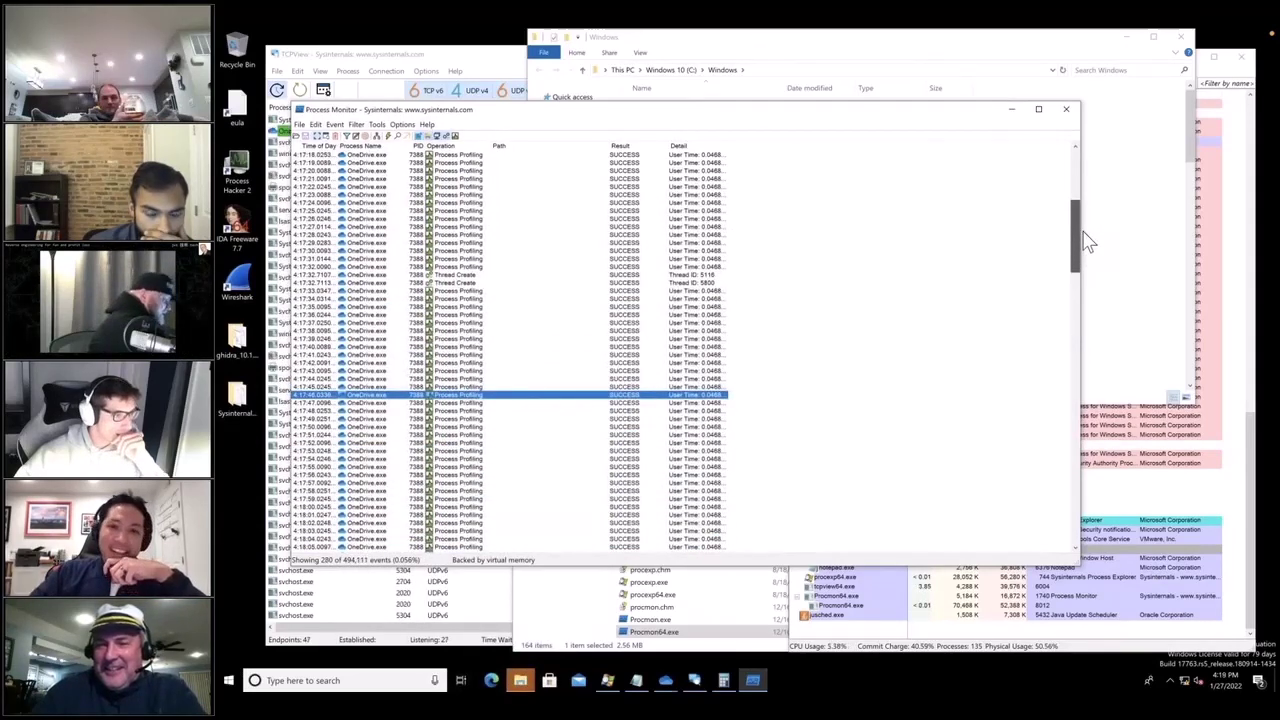
scroll(905, 320, down, 3)
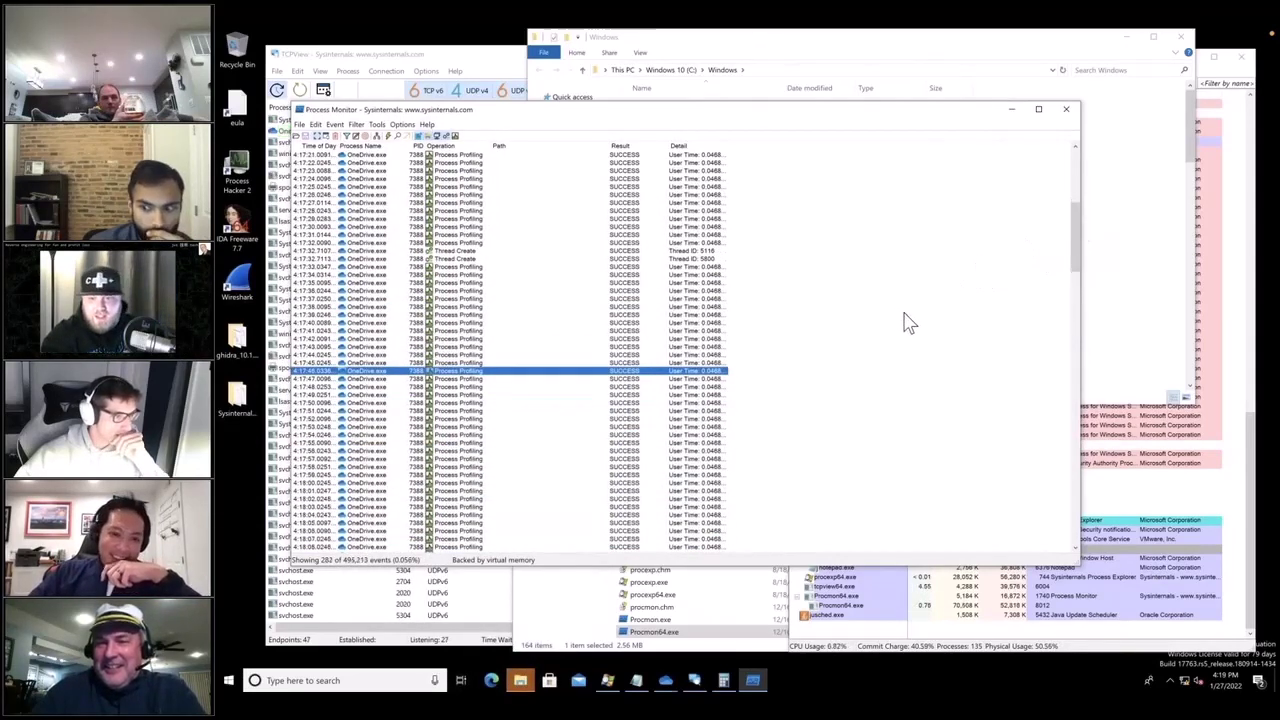
scroll(1075, 268, down, 5)
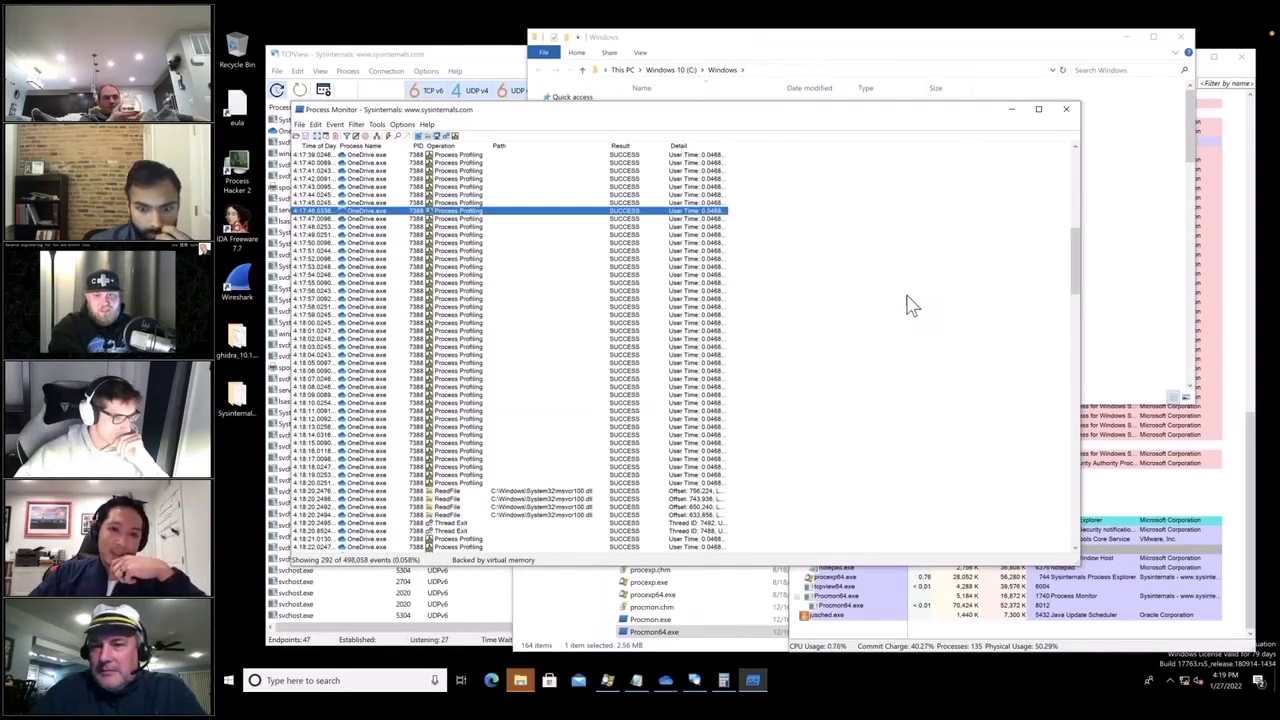
Step: Go further down the OneDrive.exe events to the TCP and registry entries and widen the Path column to show full paths
scroll(912, 305, down, 1)
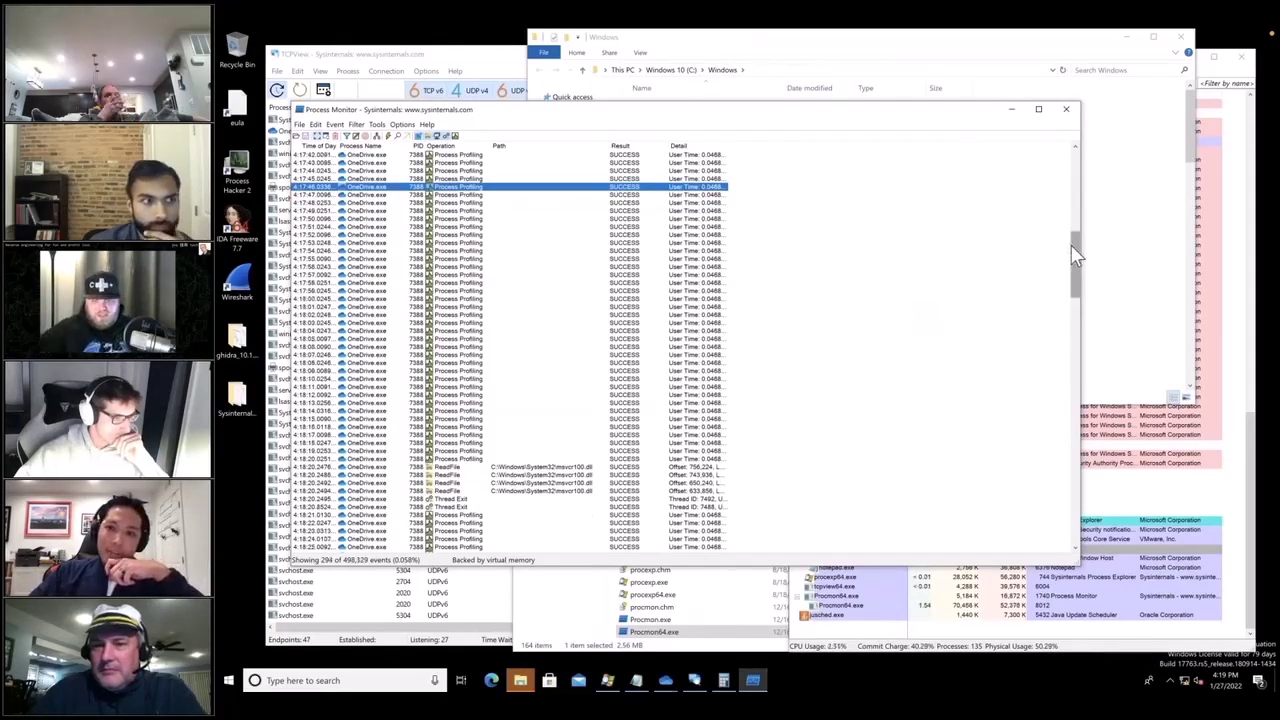
scroll(1078, 253, down, 1)
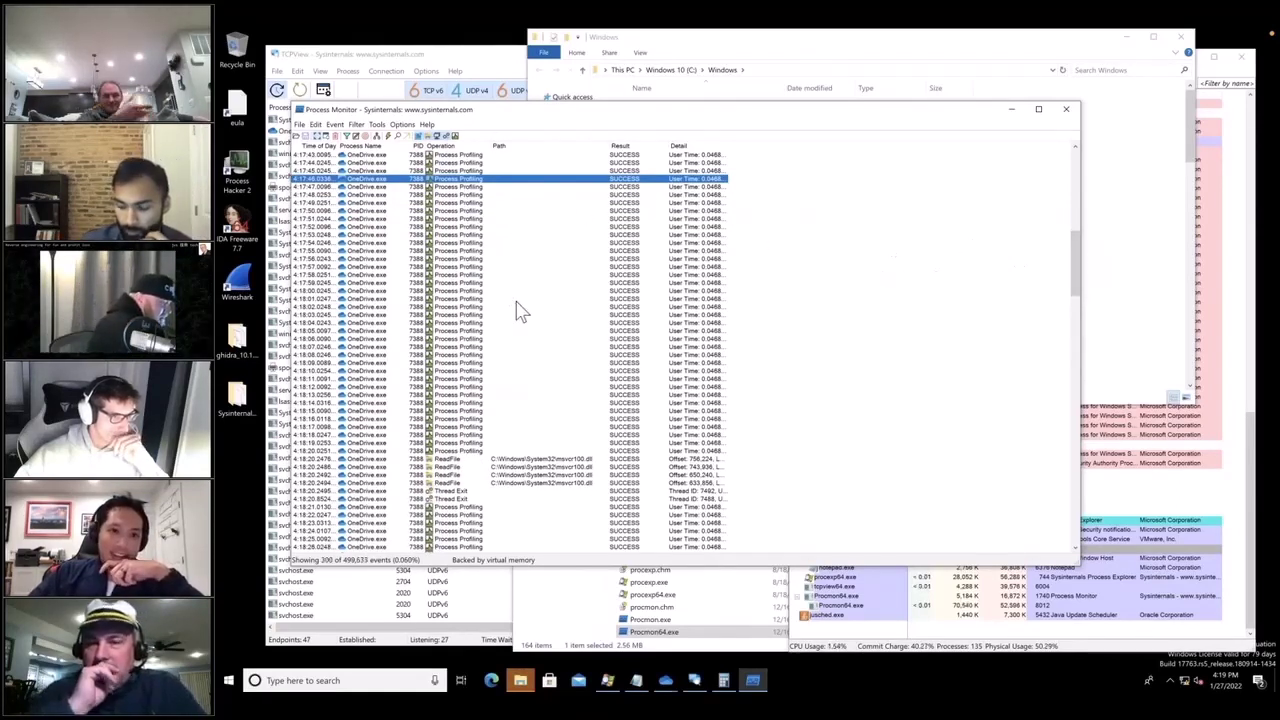
scroll(515, 310, down, 6)
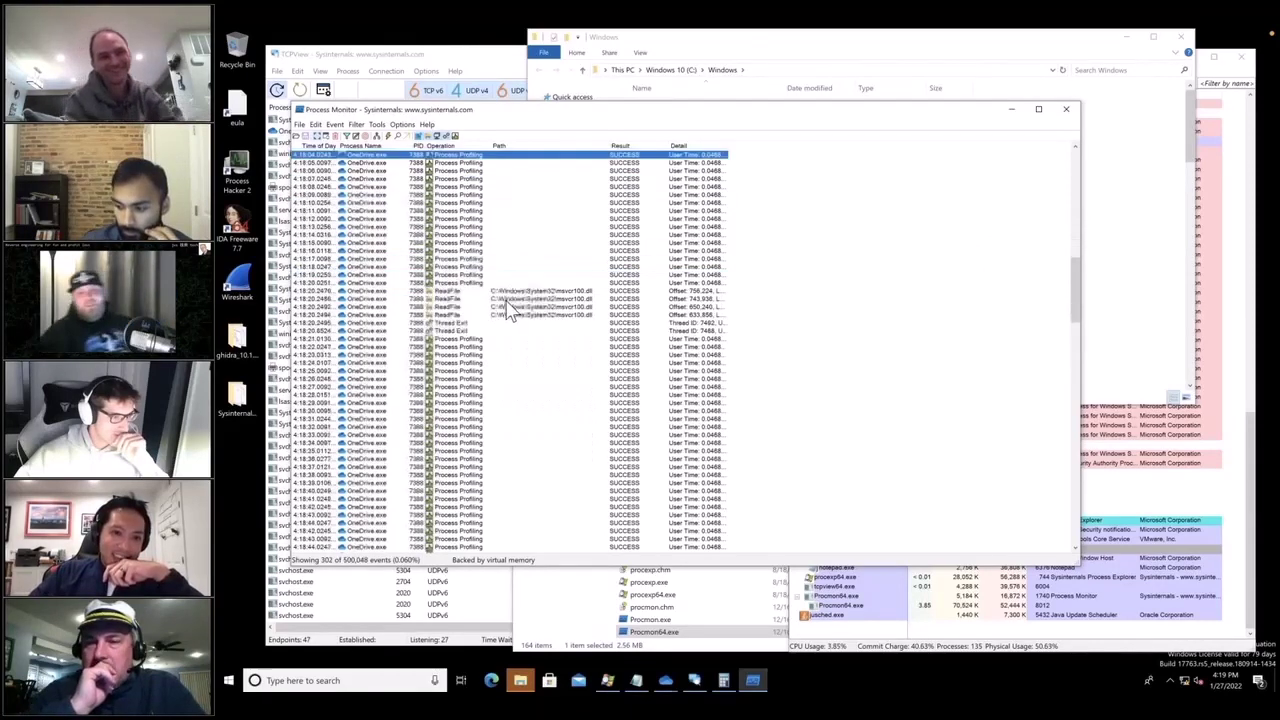
scroll(509, 310, down, 8)
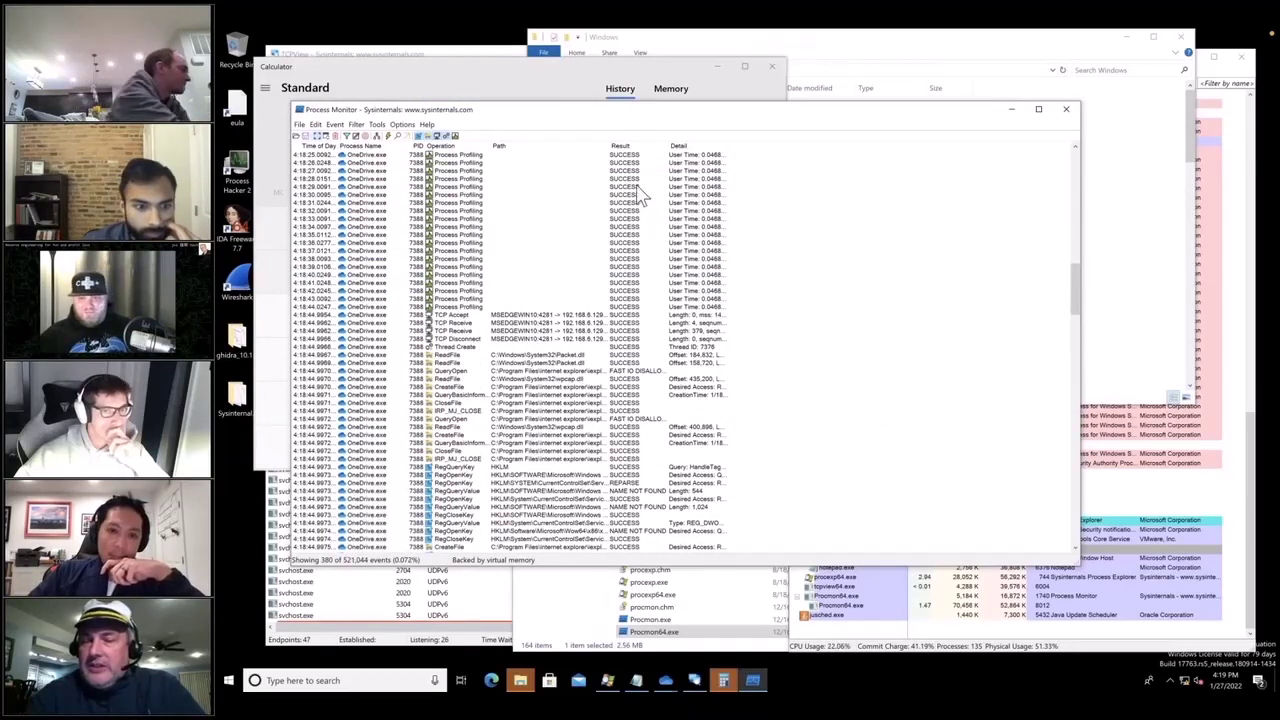
drag(607, 145, 672, 148)
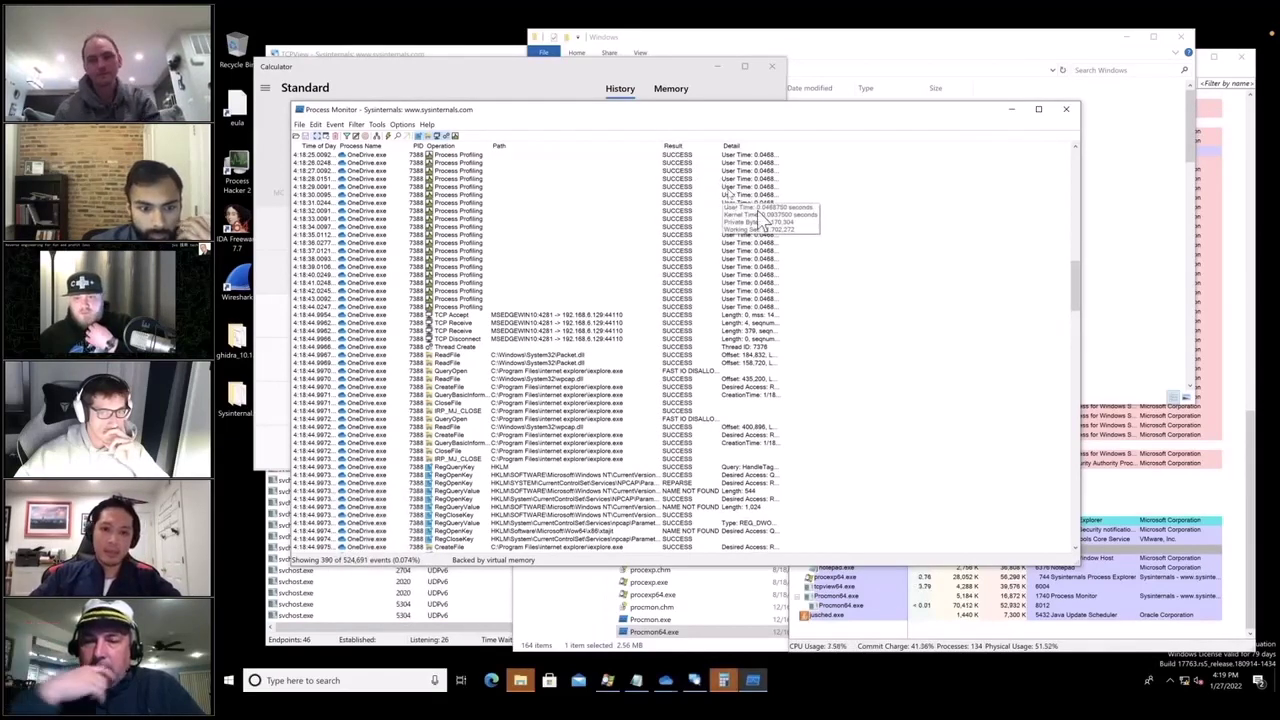
Step: Look through the operation values offered for an Operation condition in the Process Monitor filter, and cancel the filter
click(402, 126)
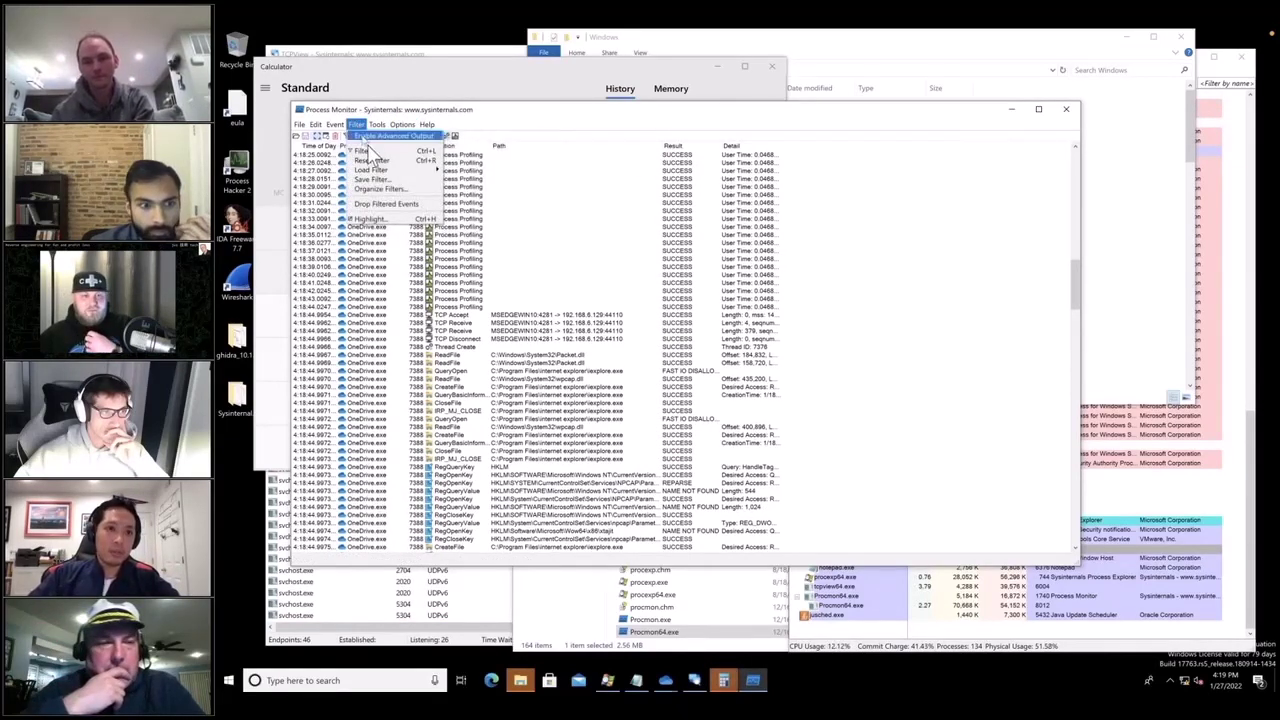
click(366, 150)
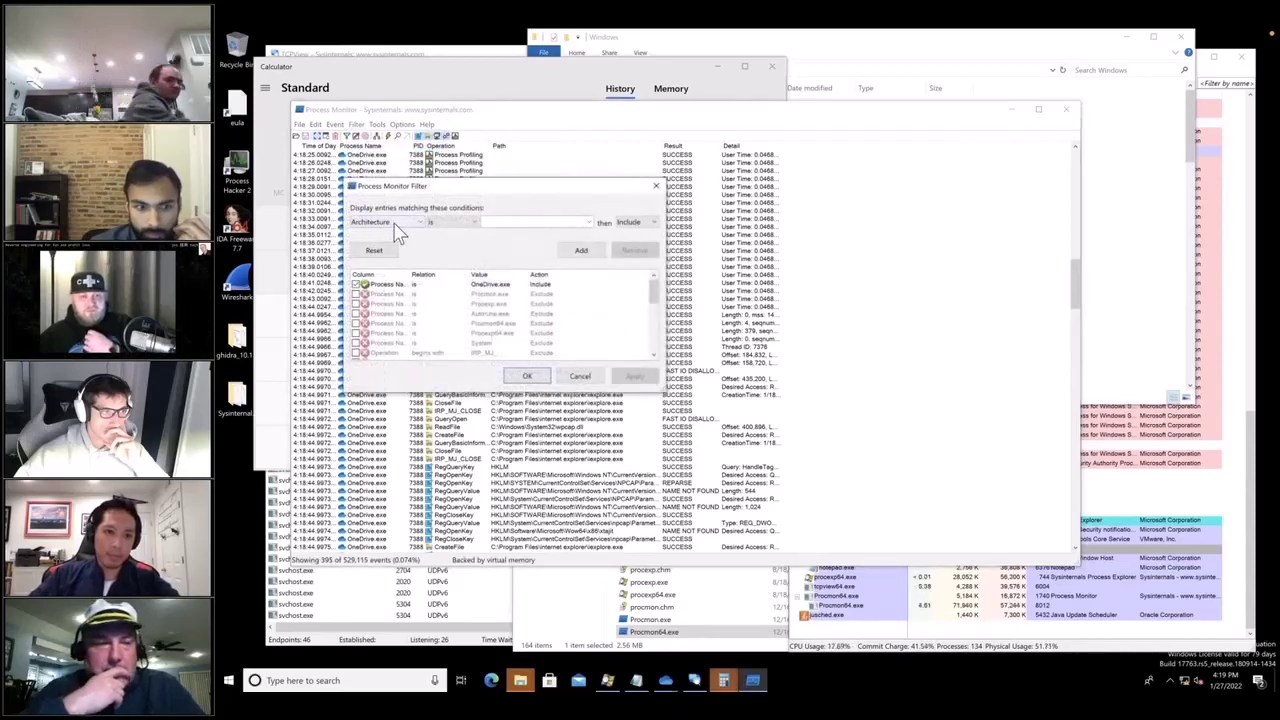
click(392, 222)
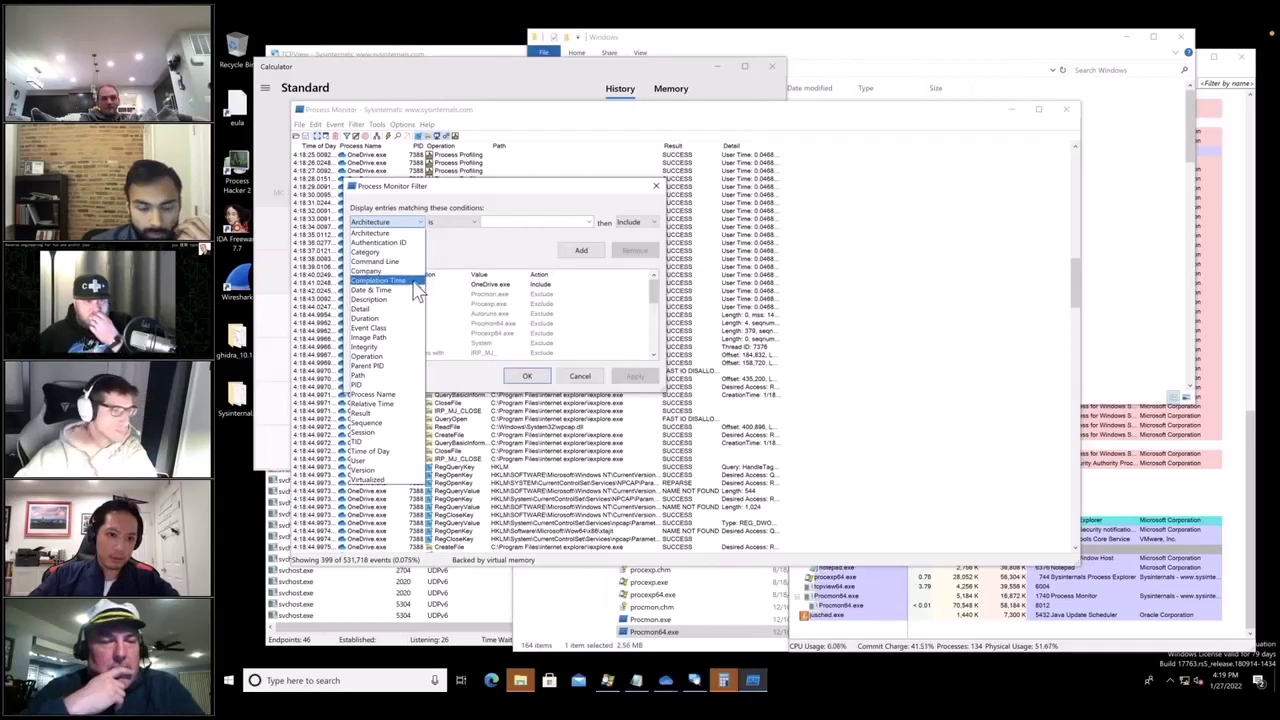
click(390, 357)
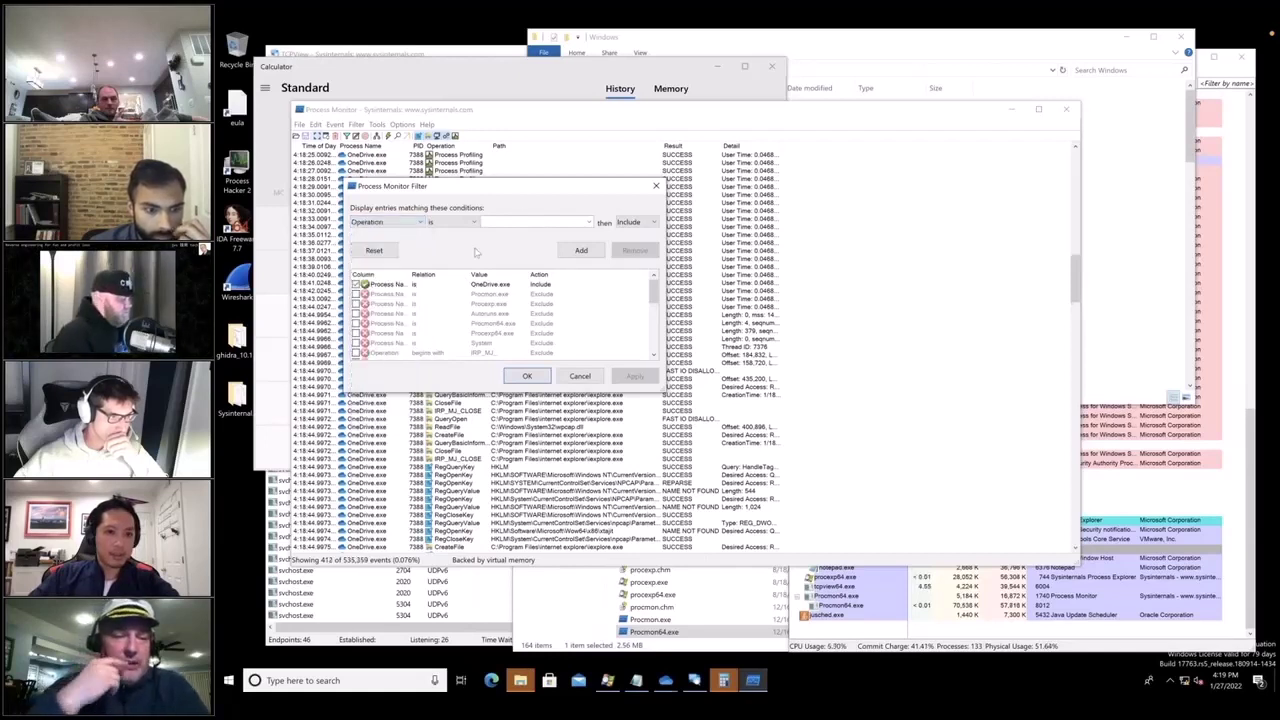
click(589, 222)
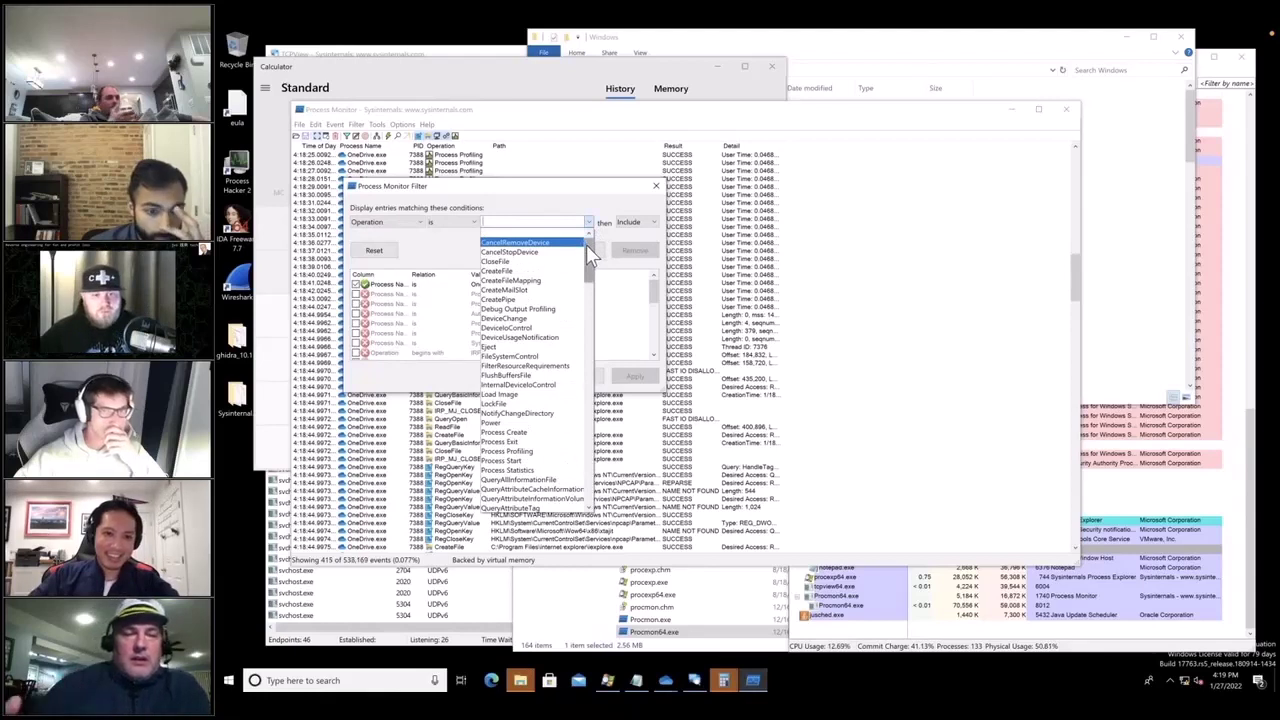
drag(590, 252, 608, 340)
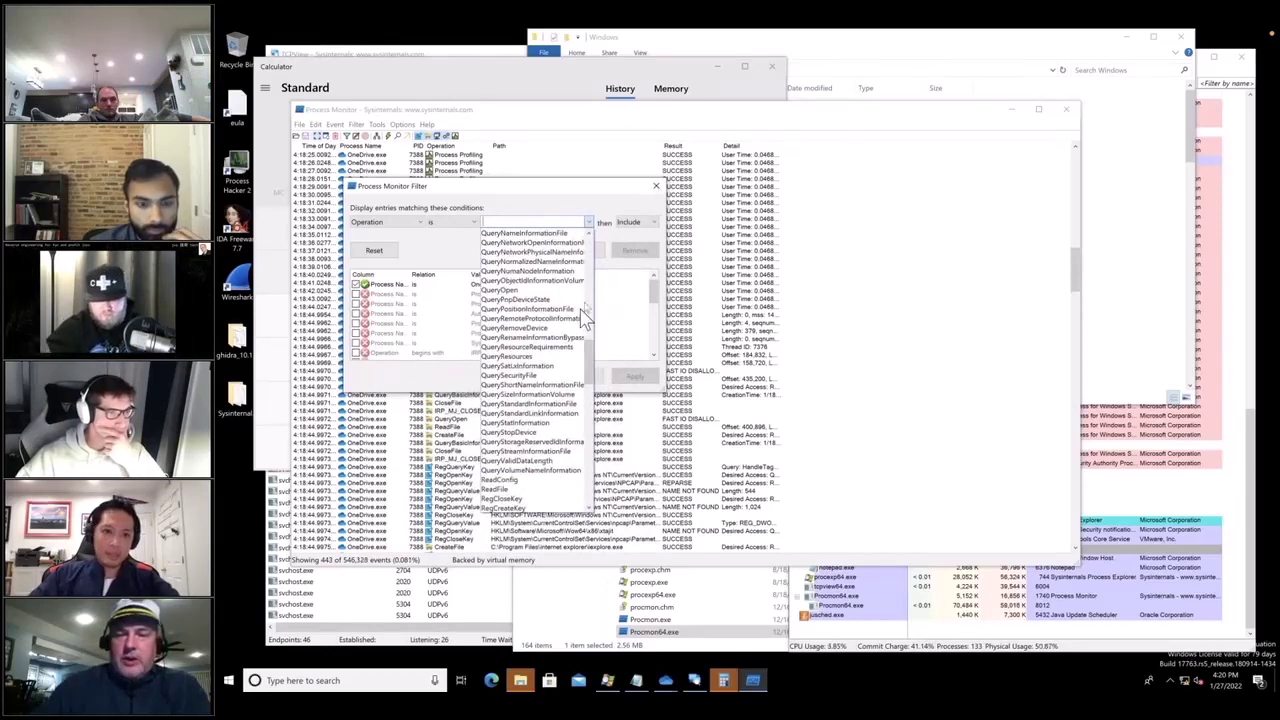
scroll(590, 350, up, 4)
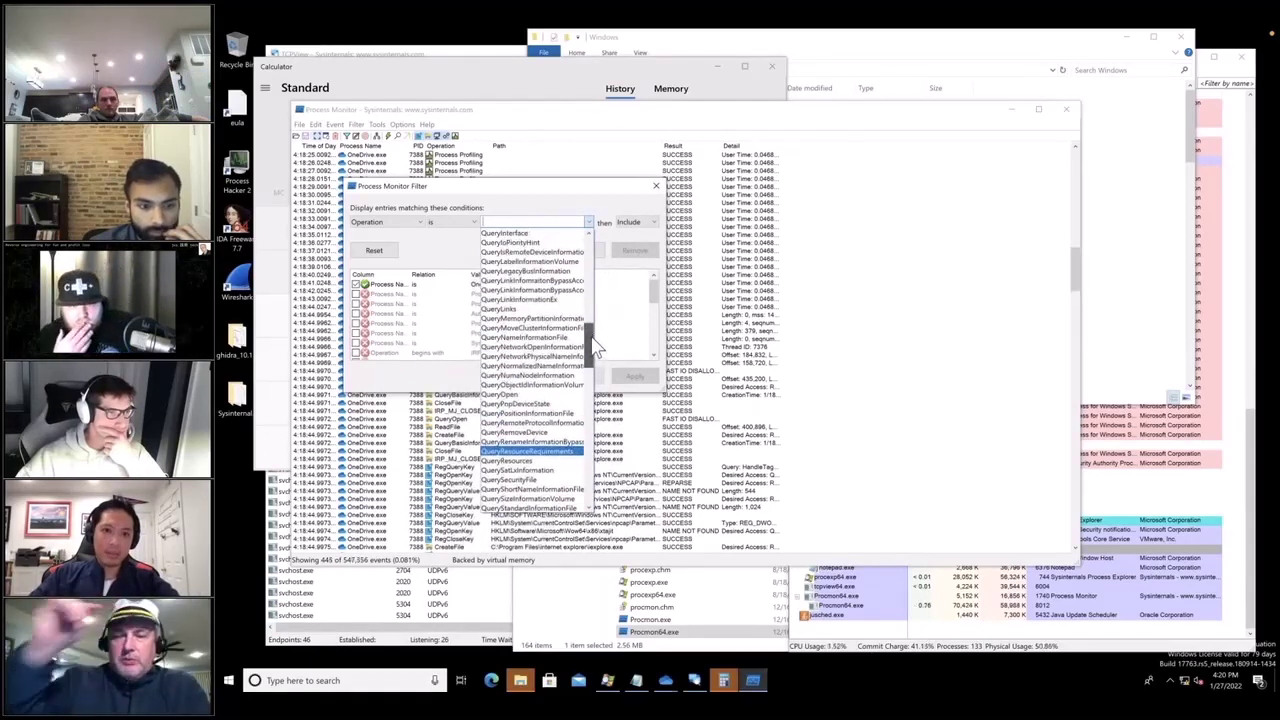
click(410, 224)
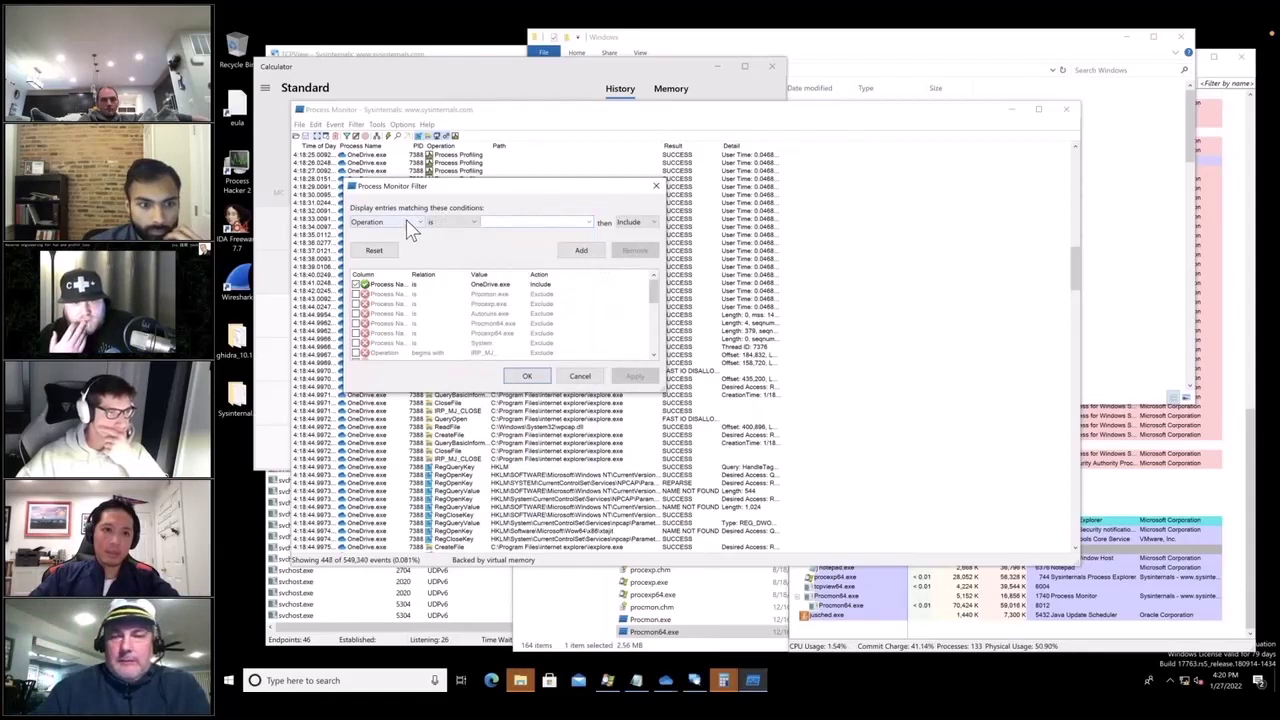
click(582, 377)
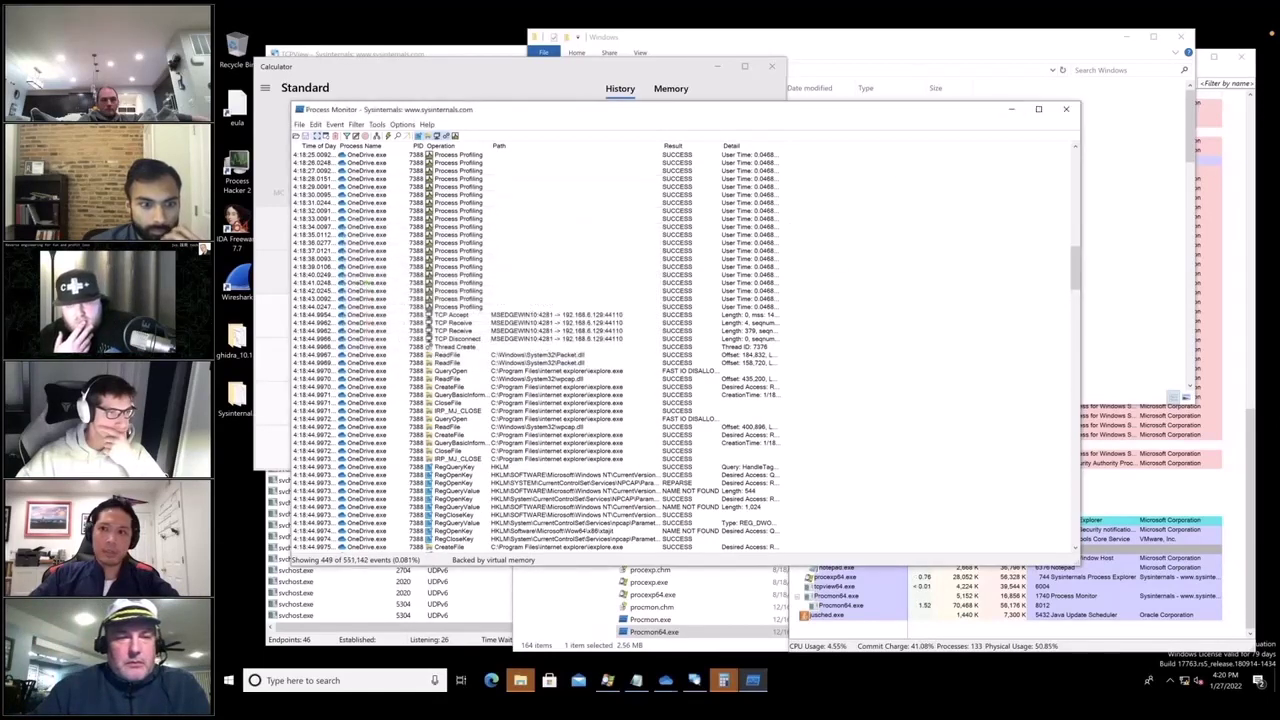
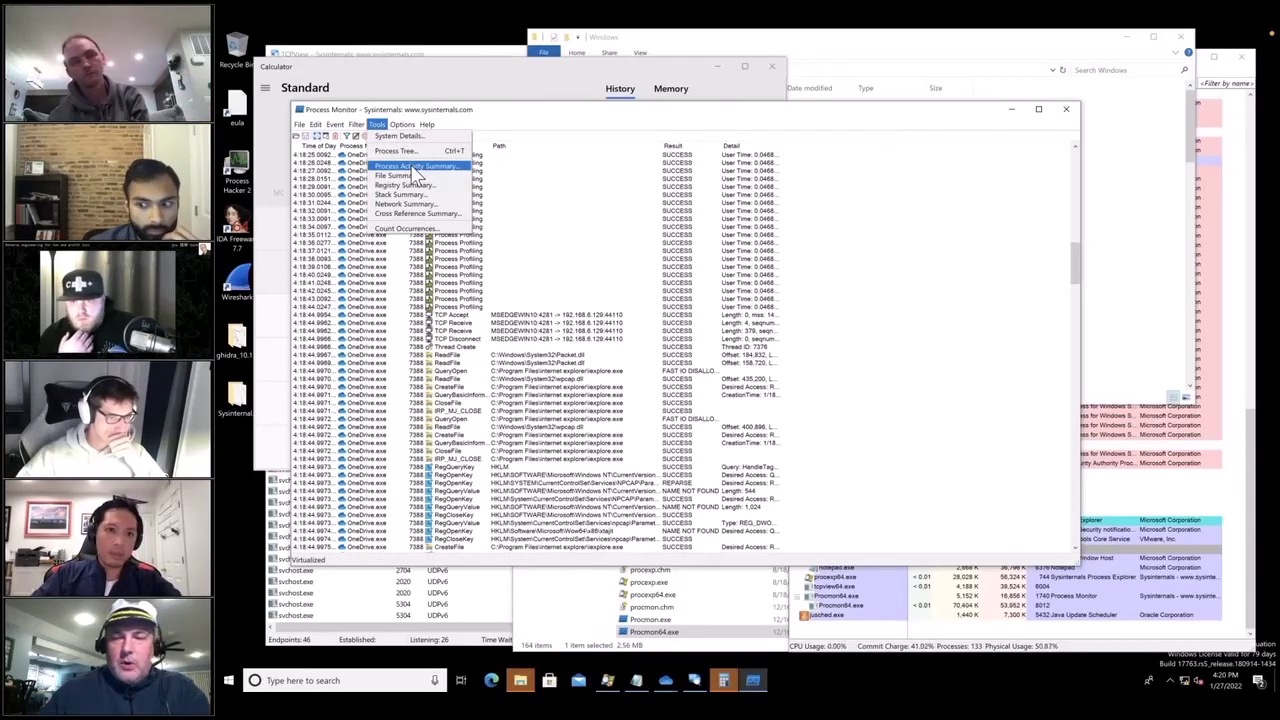
Step: Review the Process Activity Summary for OneDrive.exe and close it
click(414, 167)
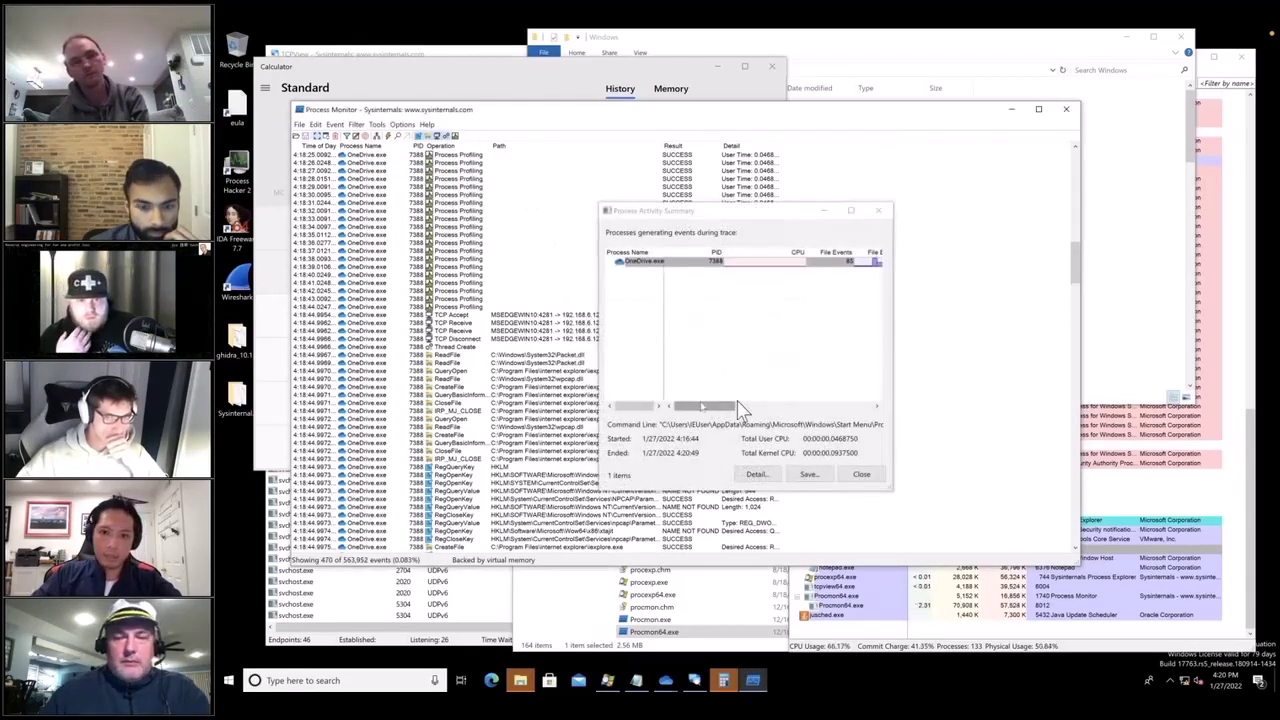
click(878, 210)
click(376, 124)
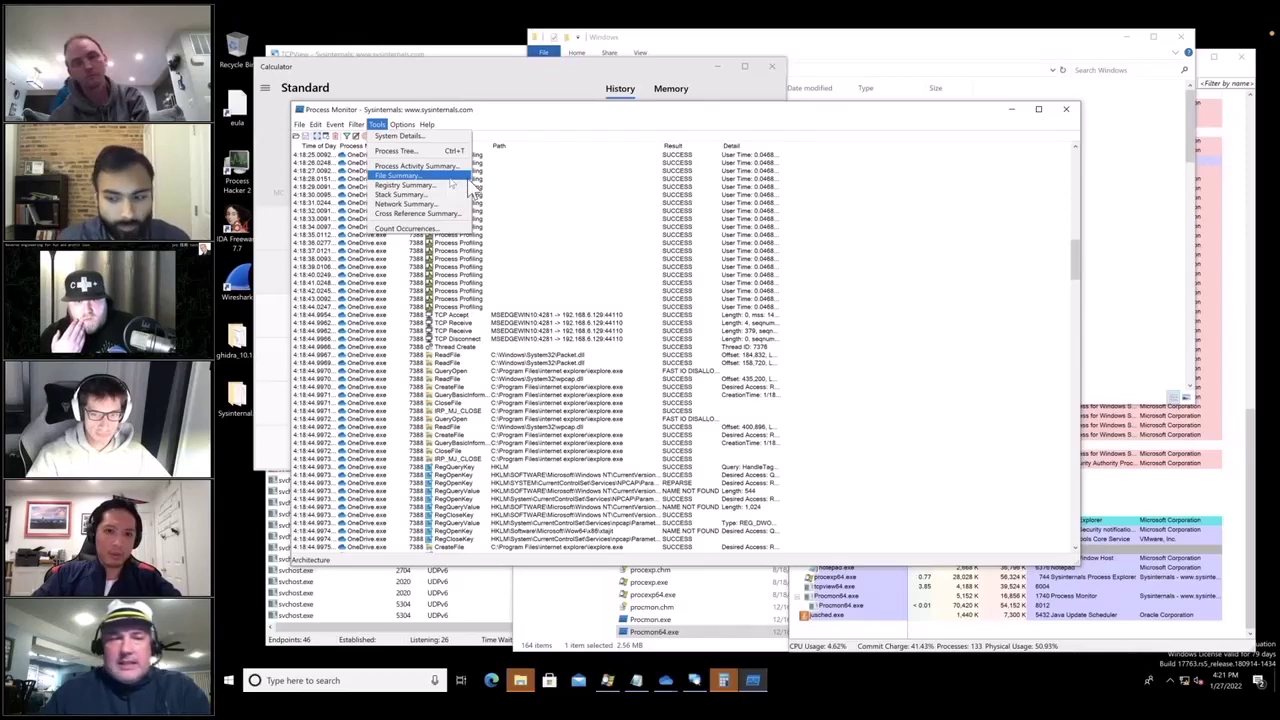
click(706, 125)
Step: Move the Process Monitor window aside and open shell:startup in a new File Explorer window
drag(706, 125, 743, 143)
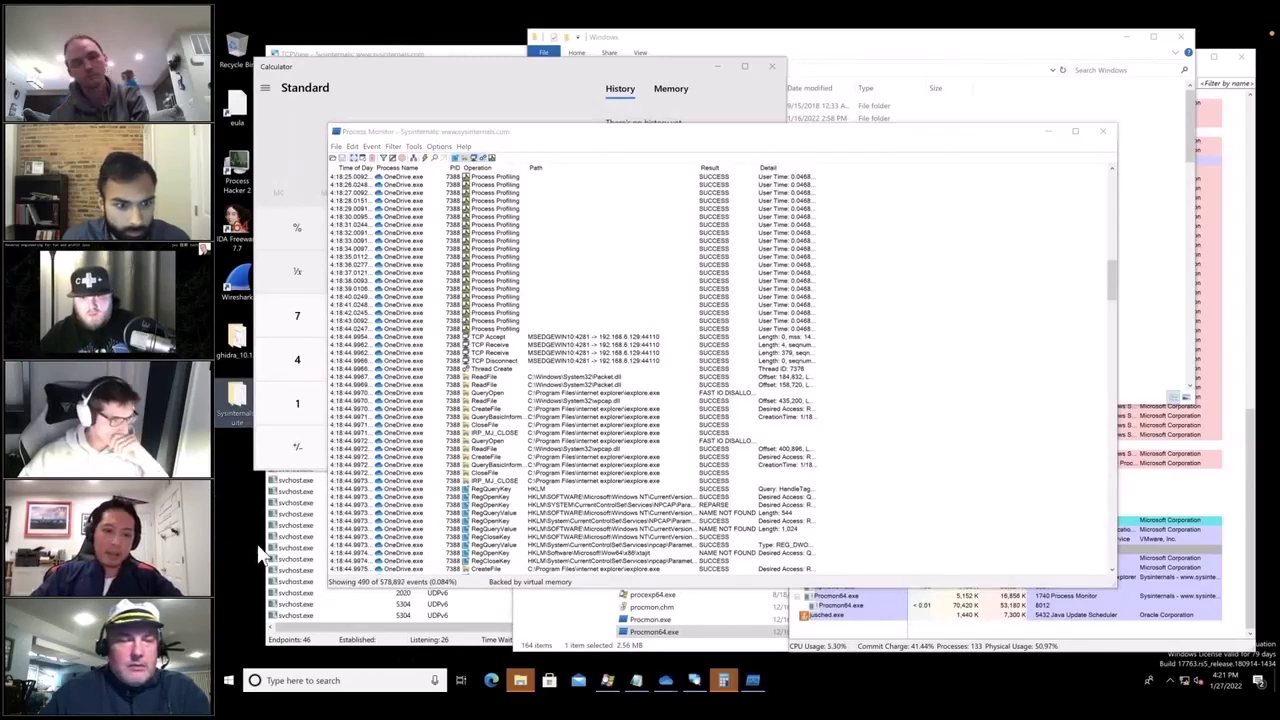
key(super+e)
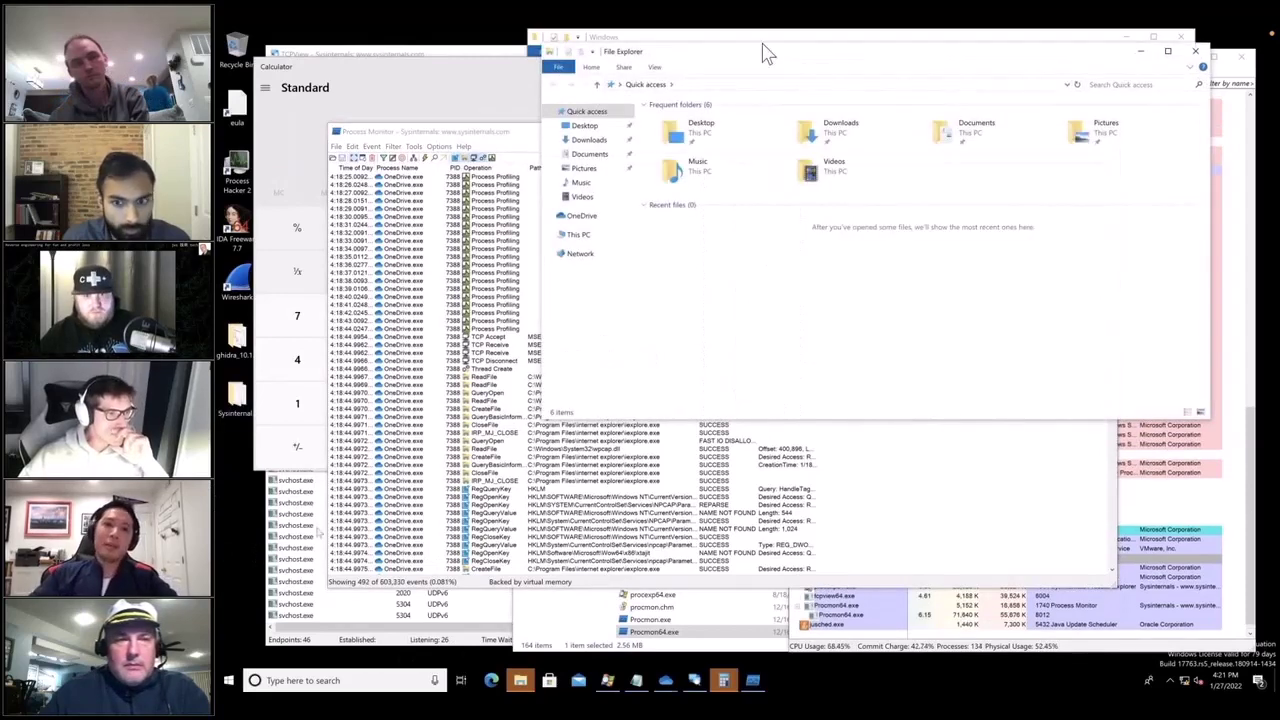
click(770, 83)
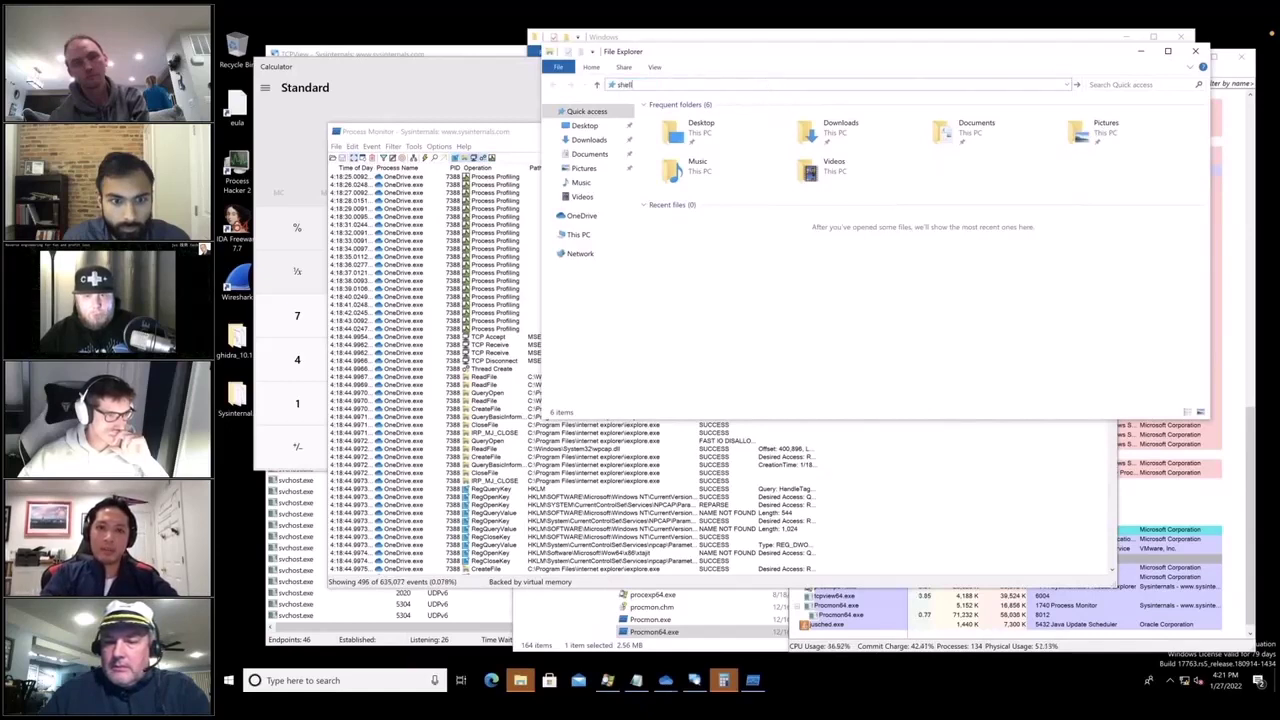
text(shell:startup)
key(Return)
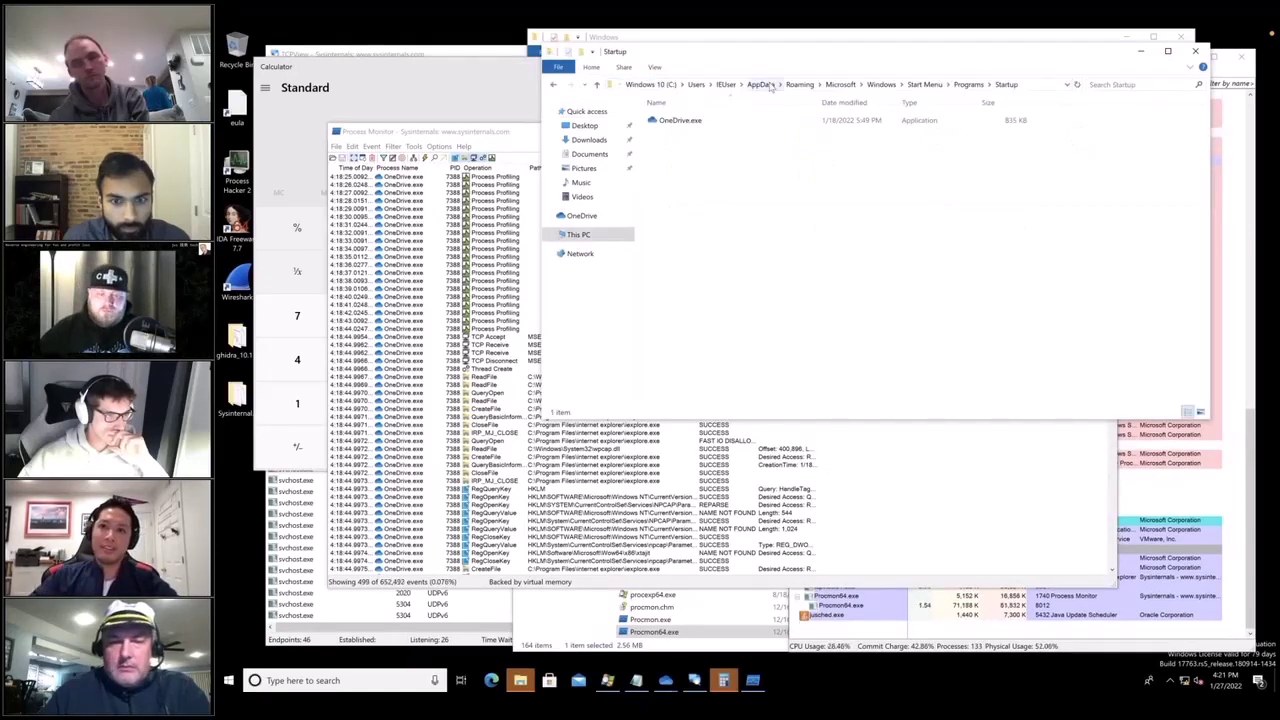
Step: Copy OneDrive.exe from the Startup folder to the desktop
click(652, 122)
drag(232, 558, 843, 196)
drag(700, 125, 278, 518)
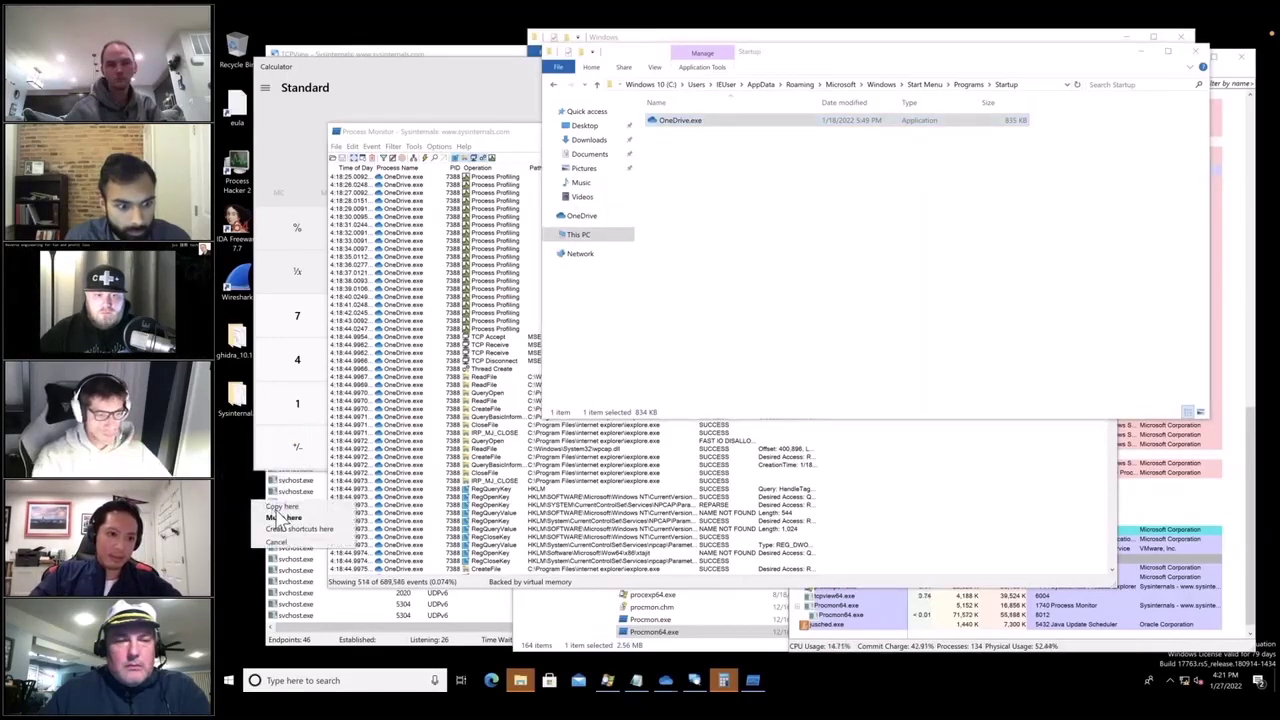
click(284, 517)
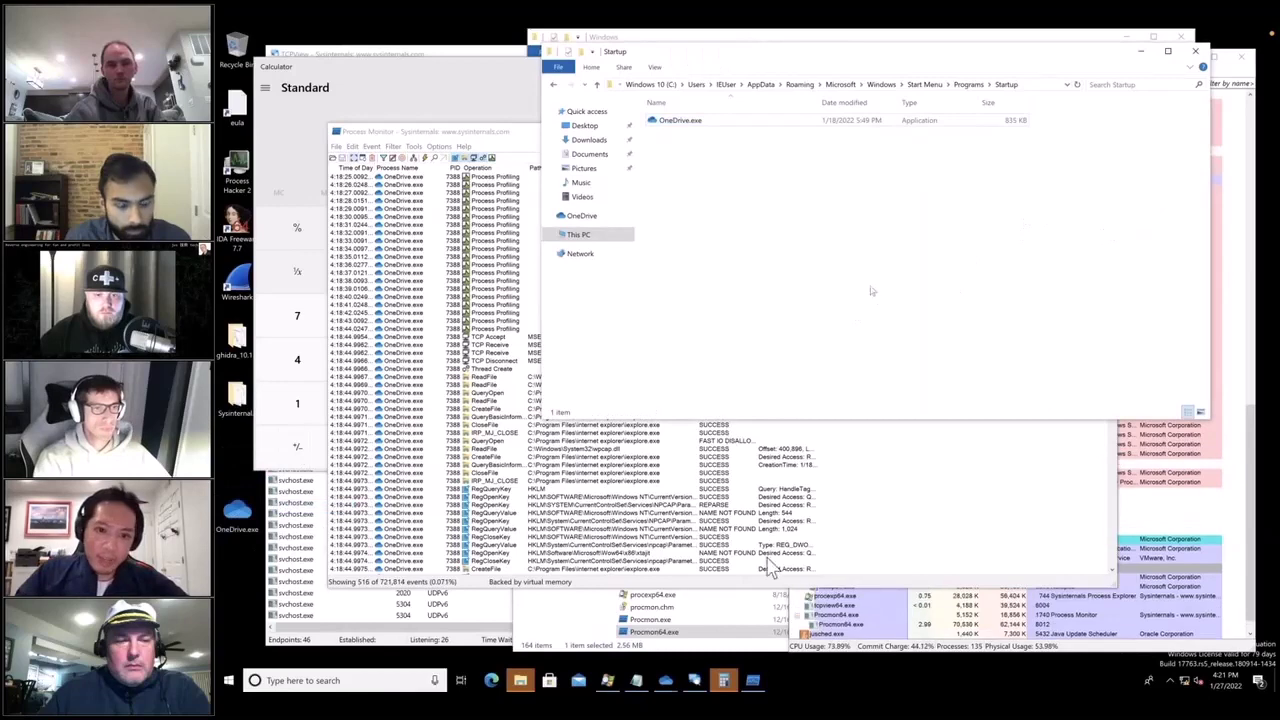
Step: Check the OneDrive.exe endpoint in TCPView and examine its TCP Accept and iexplore.exe QueryOpen events in Process Monitor
click(925, 472)
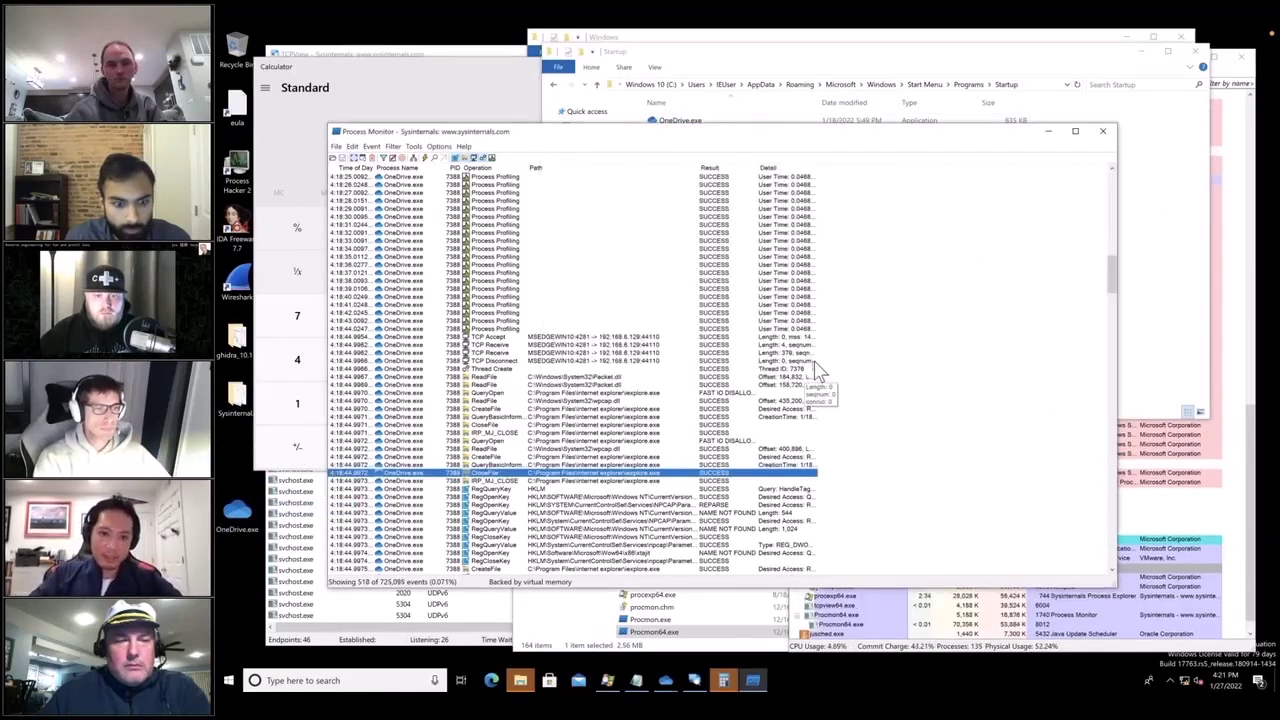
click(390, 640)
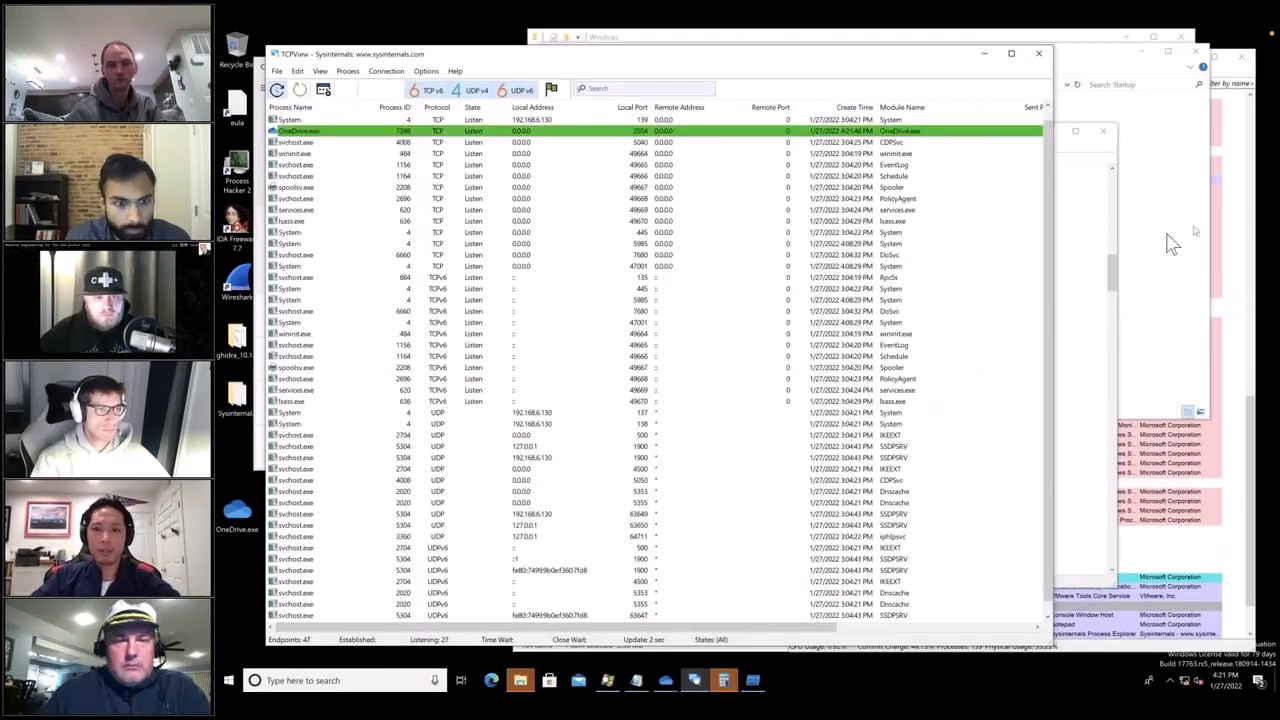
click(1114, 265)
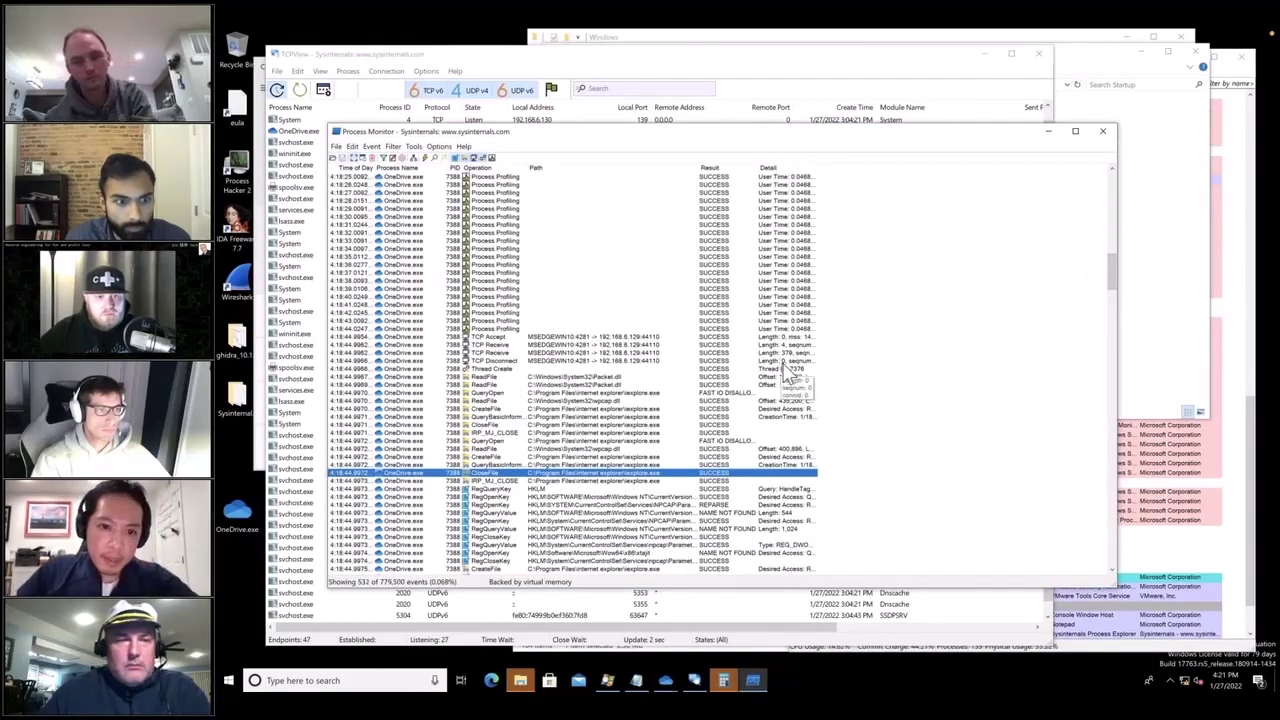
click(594, 338)
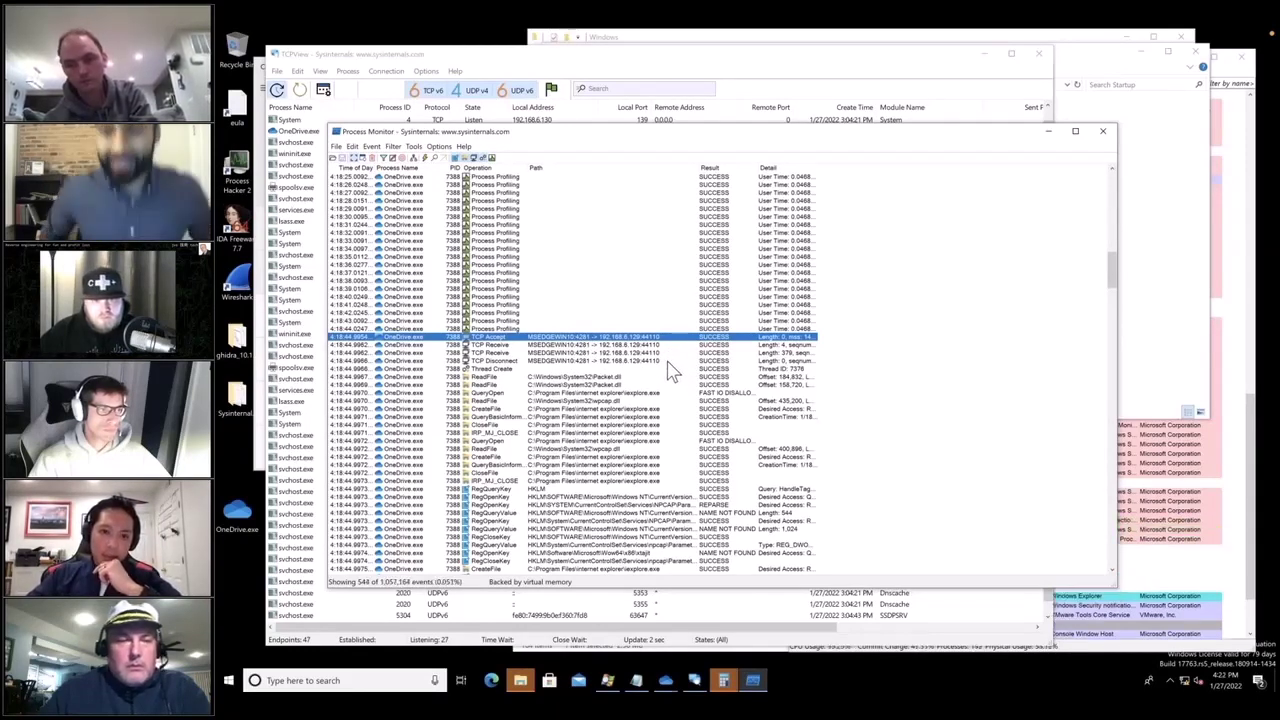
click(668, 393)
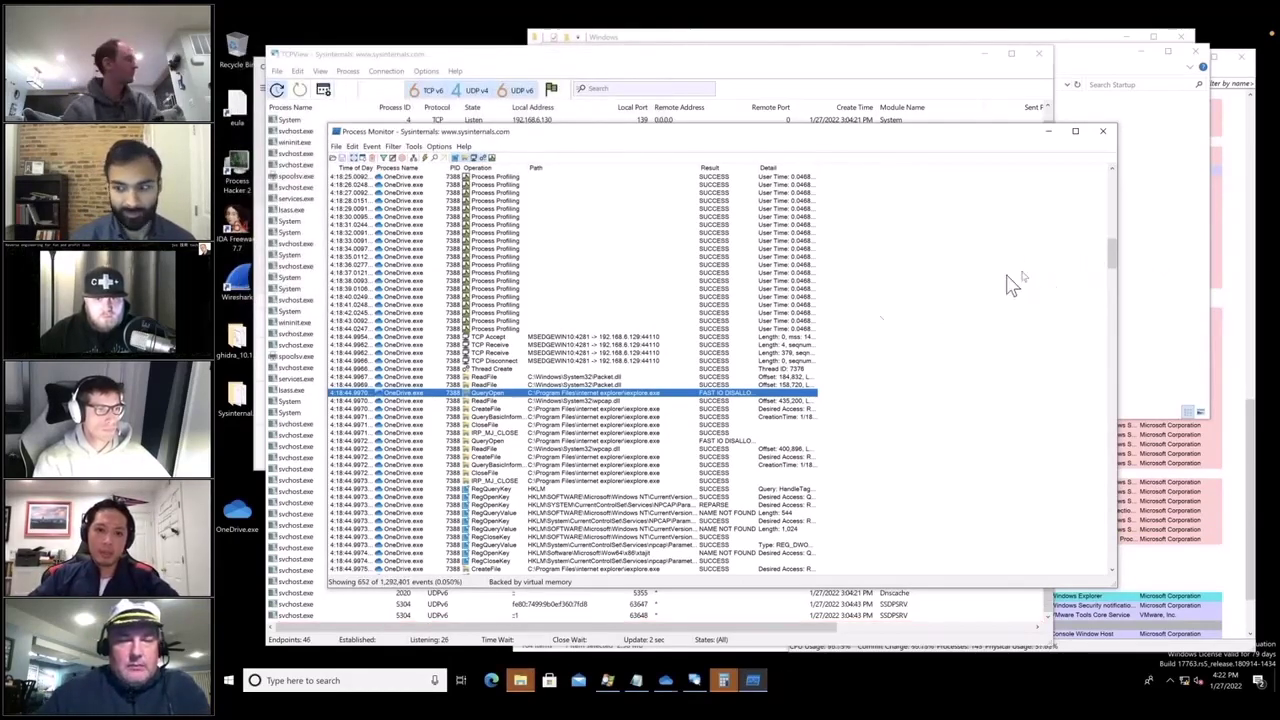
Step: Open a command prompt with cmd and run ipconfig /all to list the machine's network configuration
drag(237, 515, 483, 402)
key(super+e)
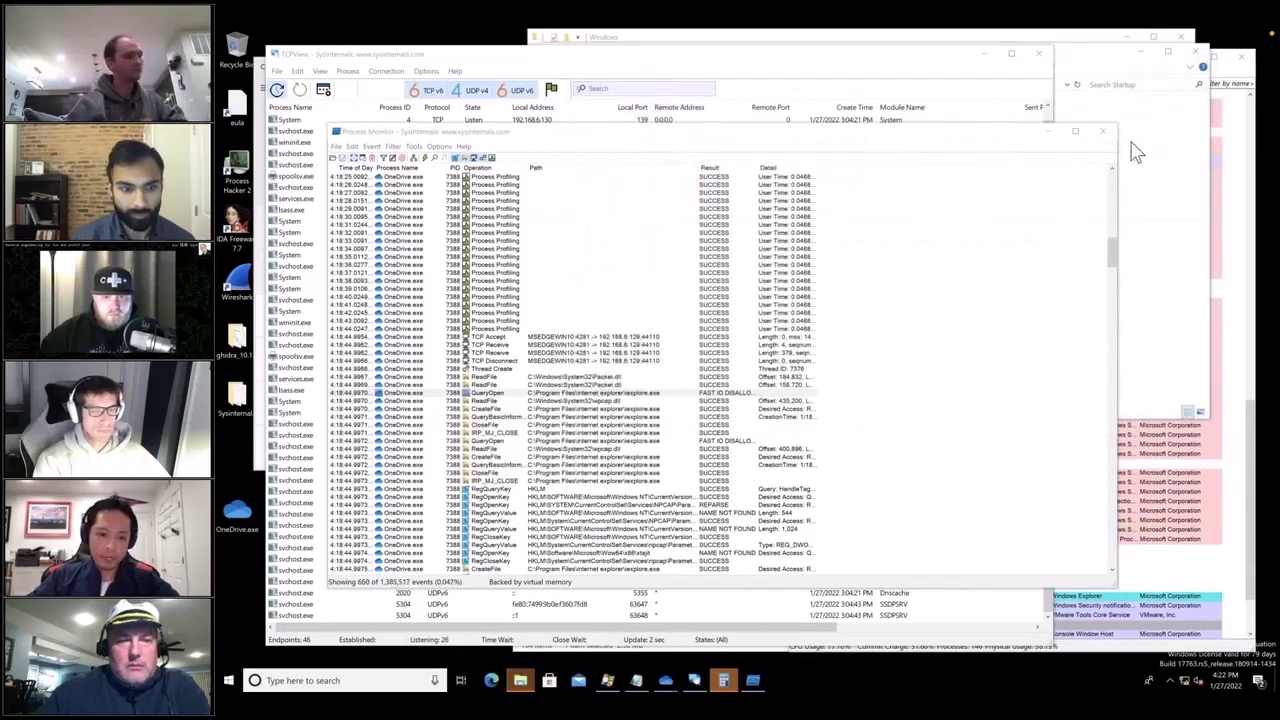
key(super+r)
text(cmd)
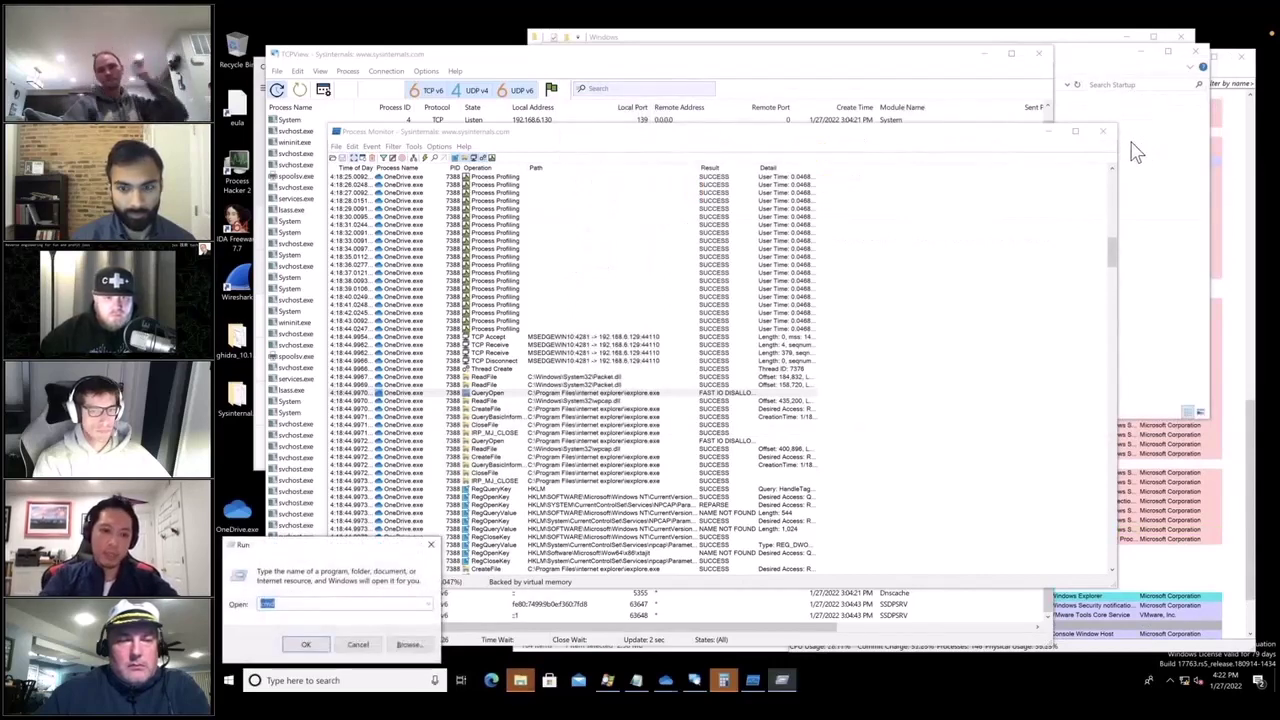
key(Return)
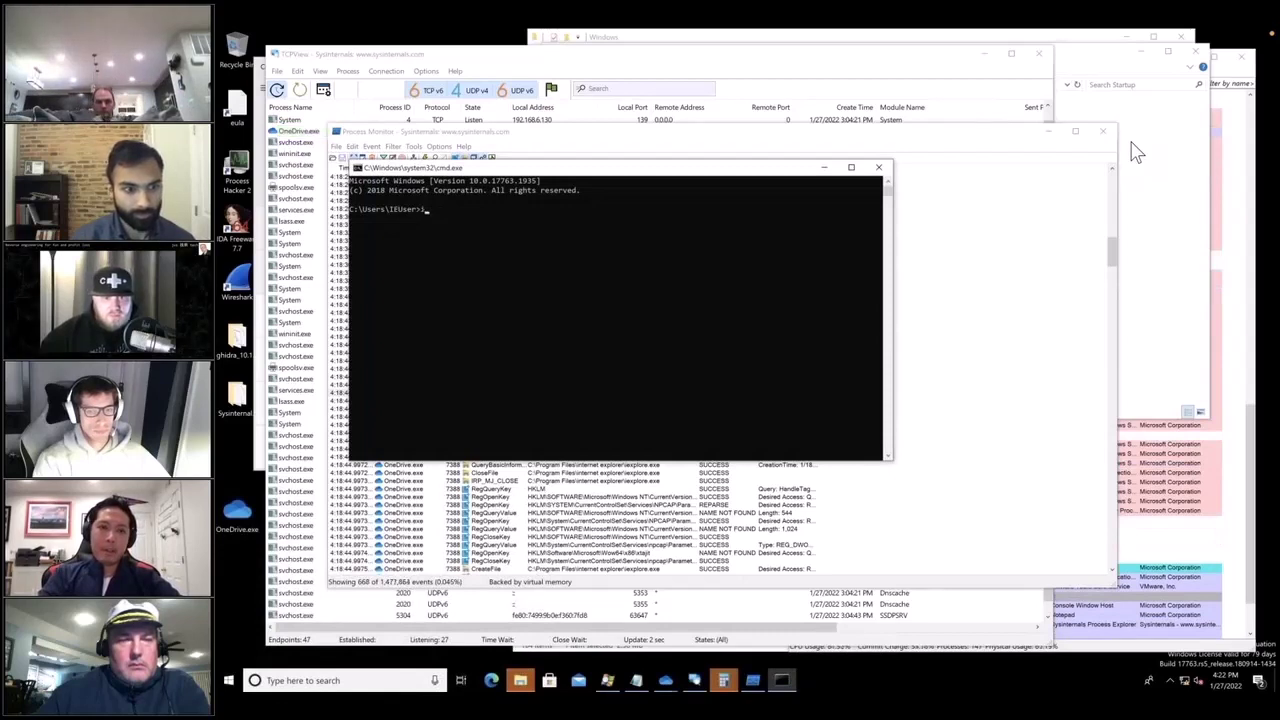
text(ipconfig /all)
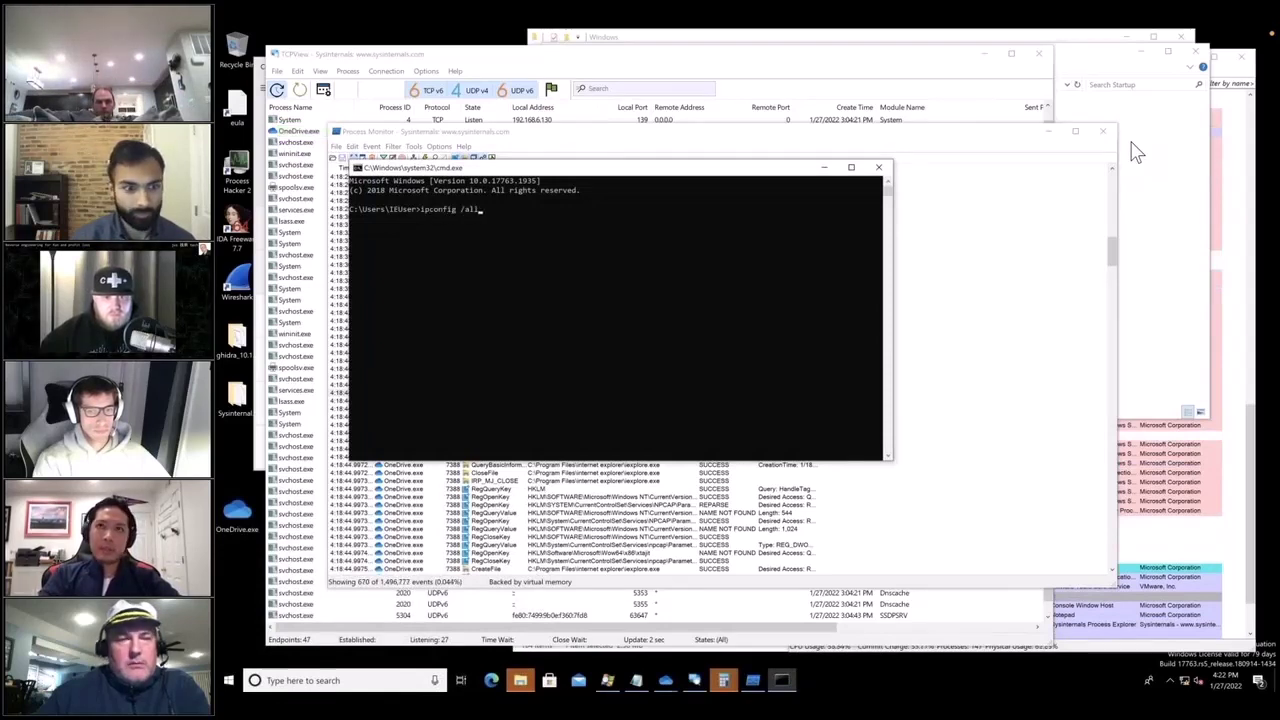
key(Return)
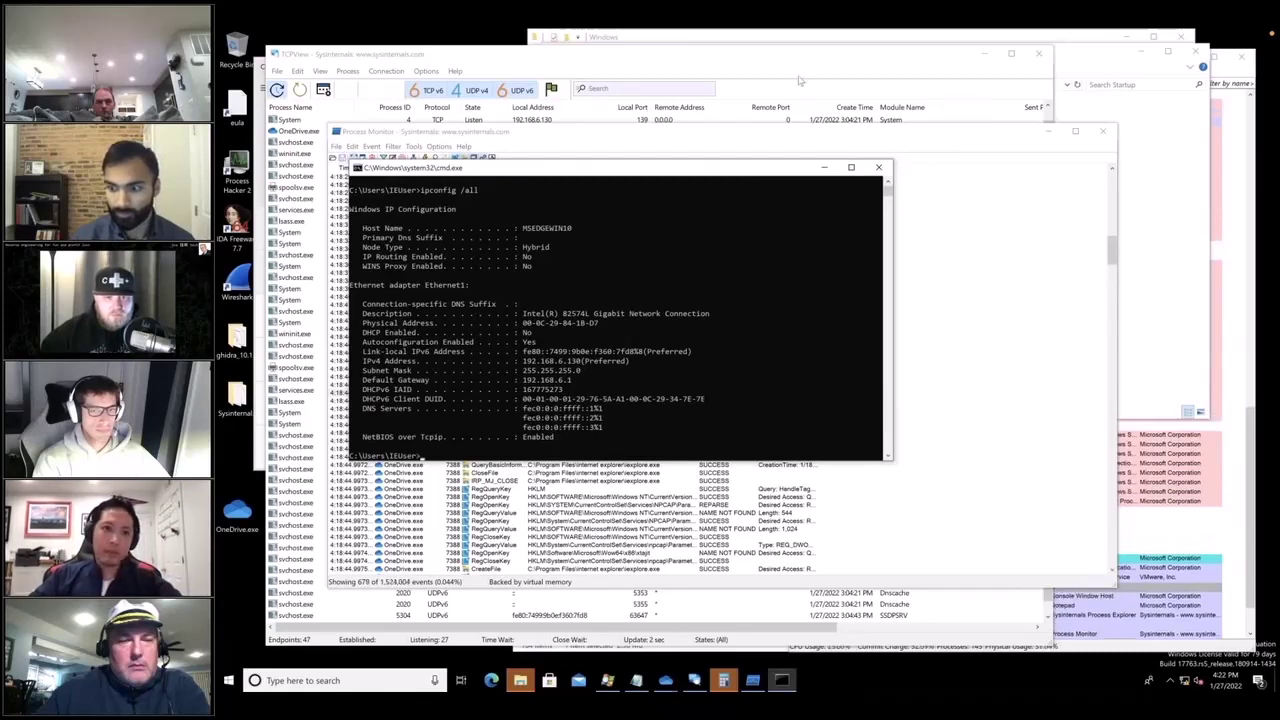
Step: Switch to TCPView and select the OneDrive.exe TCP entry to inspect its listening port
click(798, 50)
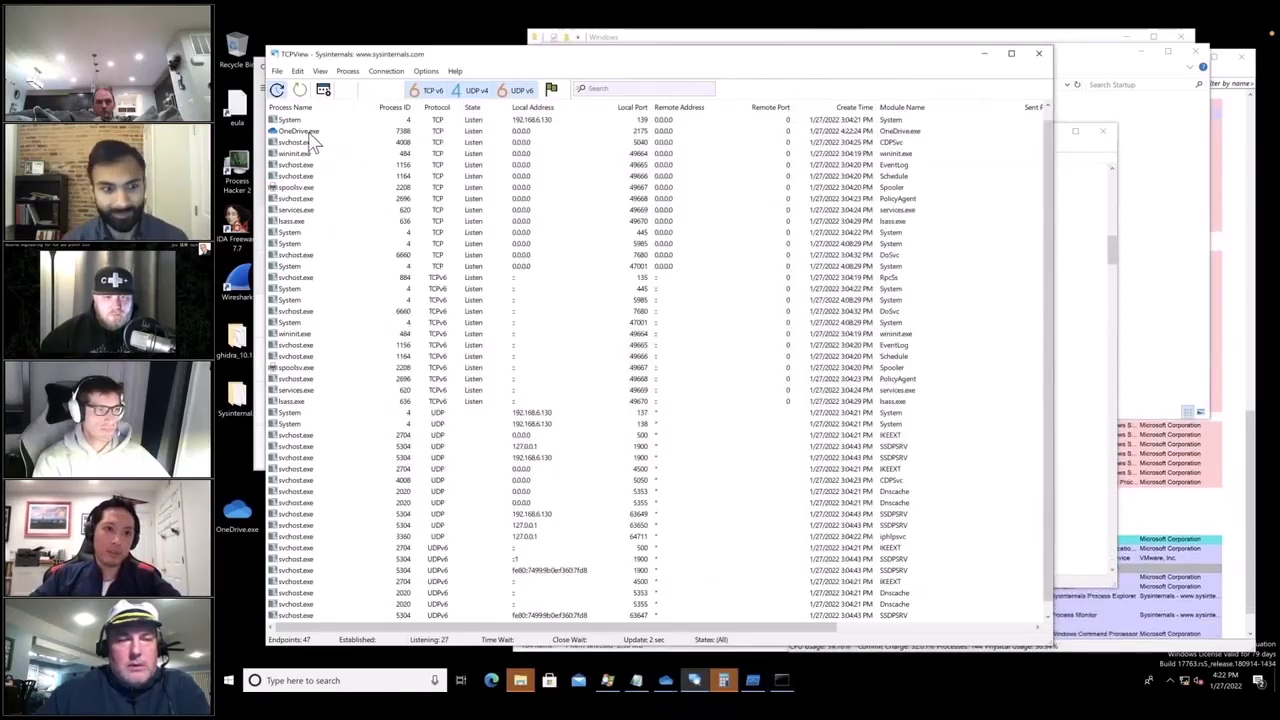
scroll(710, 183, down, 1)
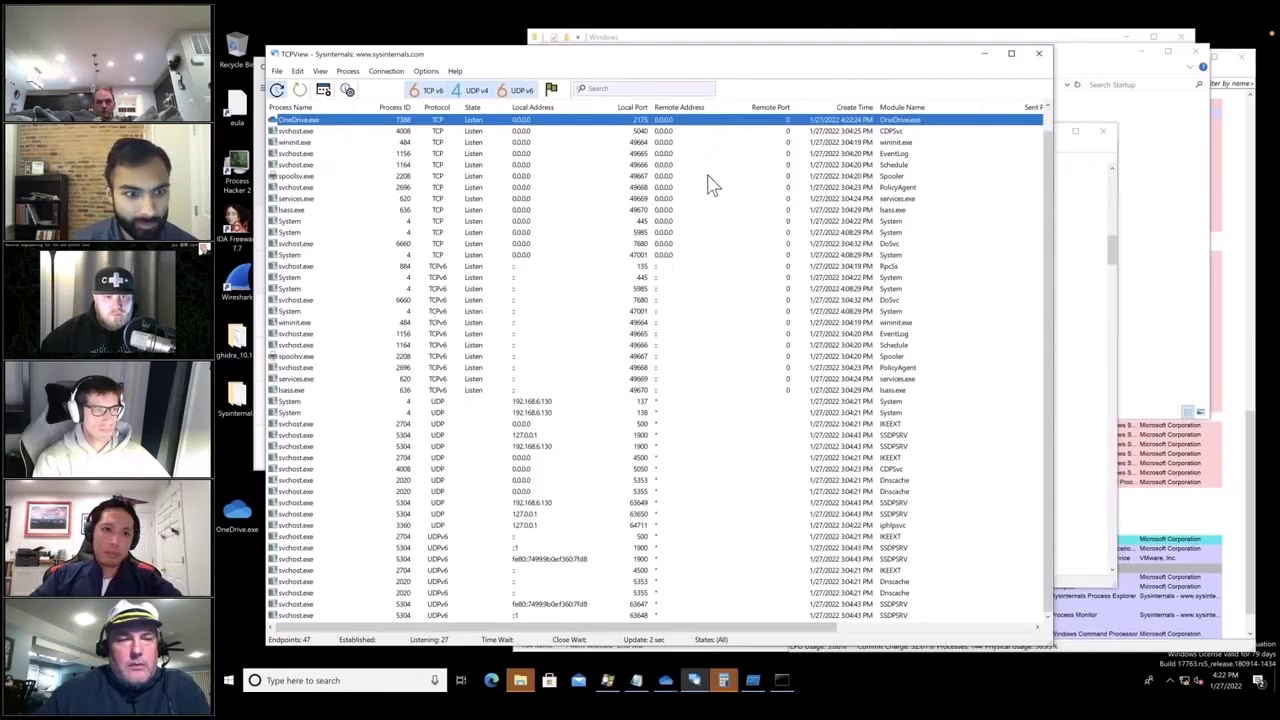
Step: Launch Wireshark from the desktop and start a live capture on the Ethernet1 interface
scroll(710, 183, up, 1)
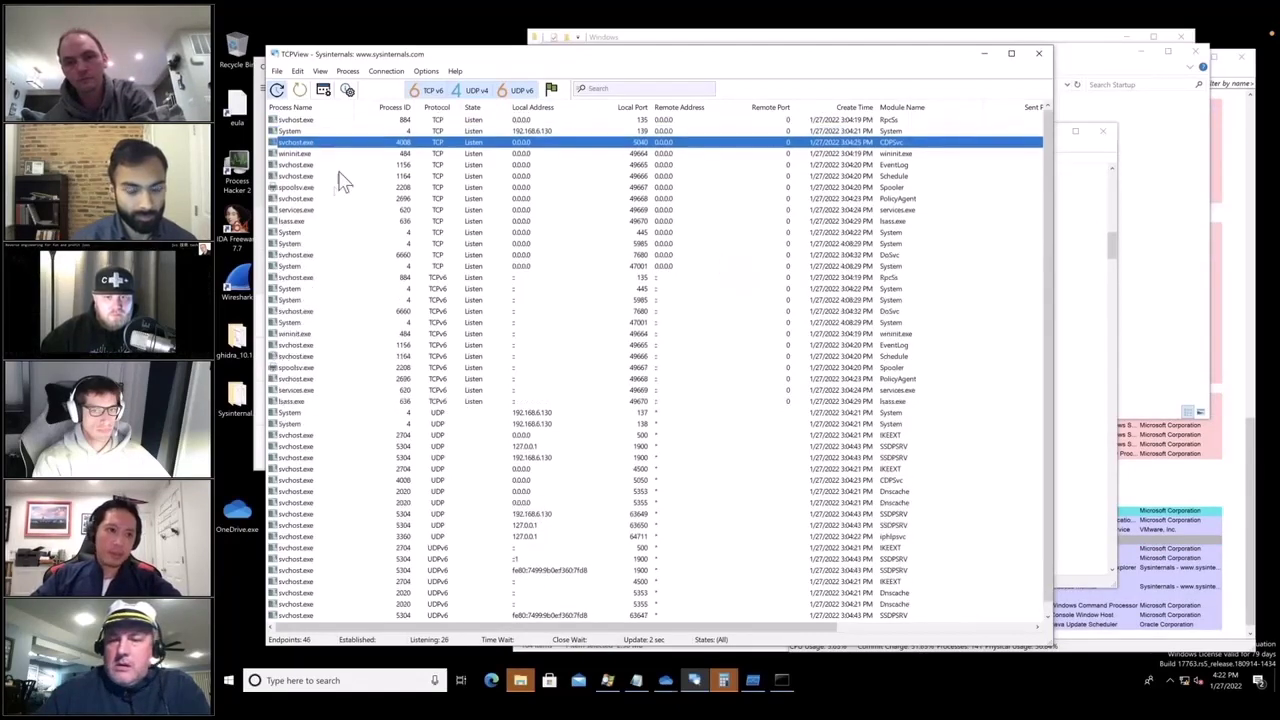
click(237, 283)
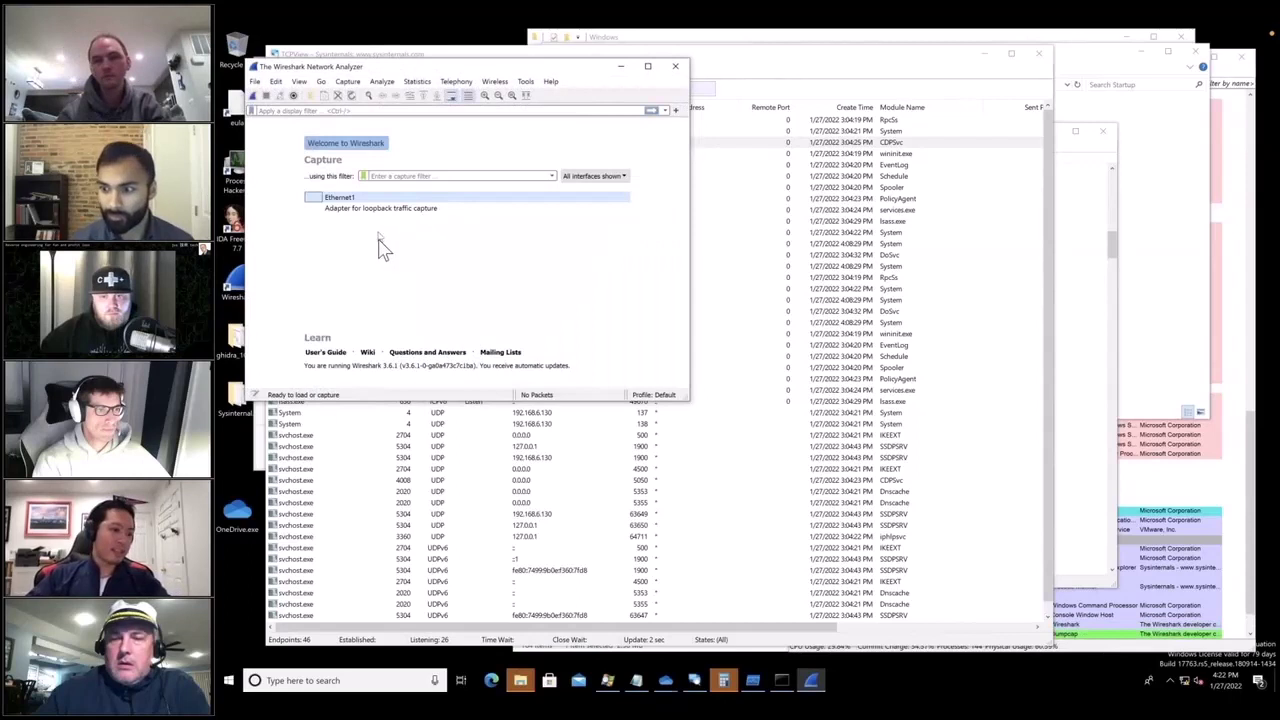
double_click(340, 199)
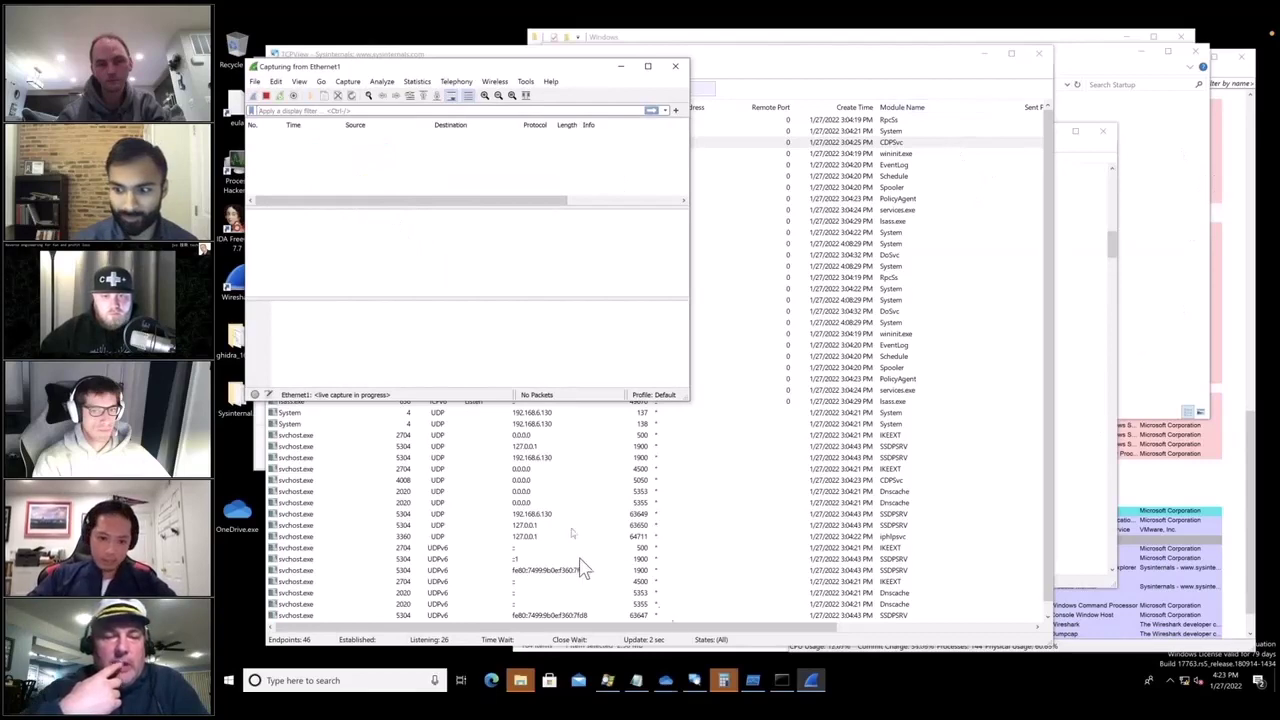
Step: Switch to Process Monitor and select the OneDrive.exe TCP Accept event to inspect its connection addresses
click(1094, 464)
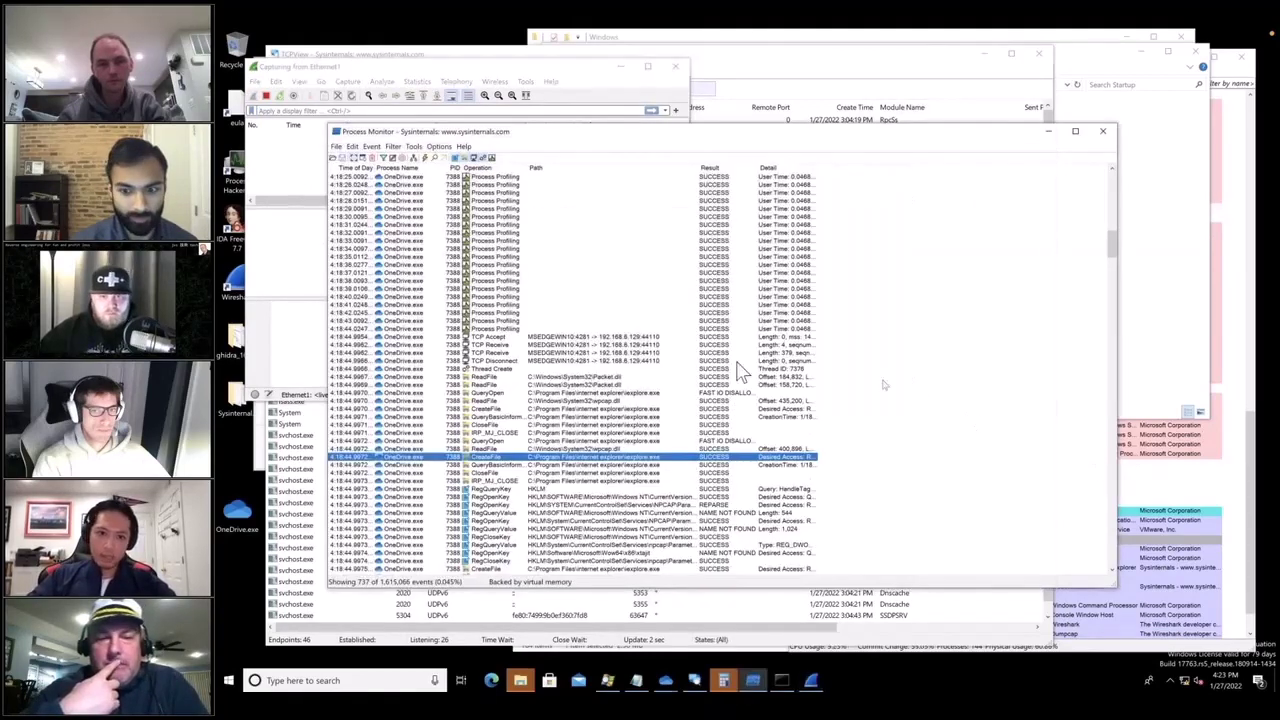
click(641, 348)
click(643, 337)
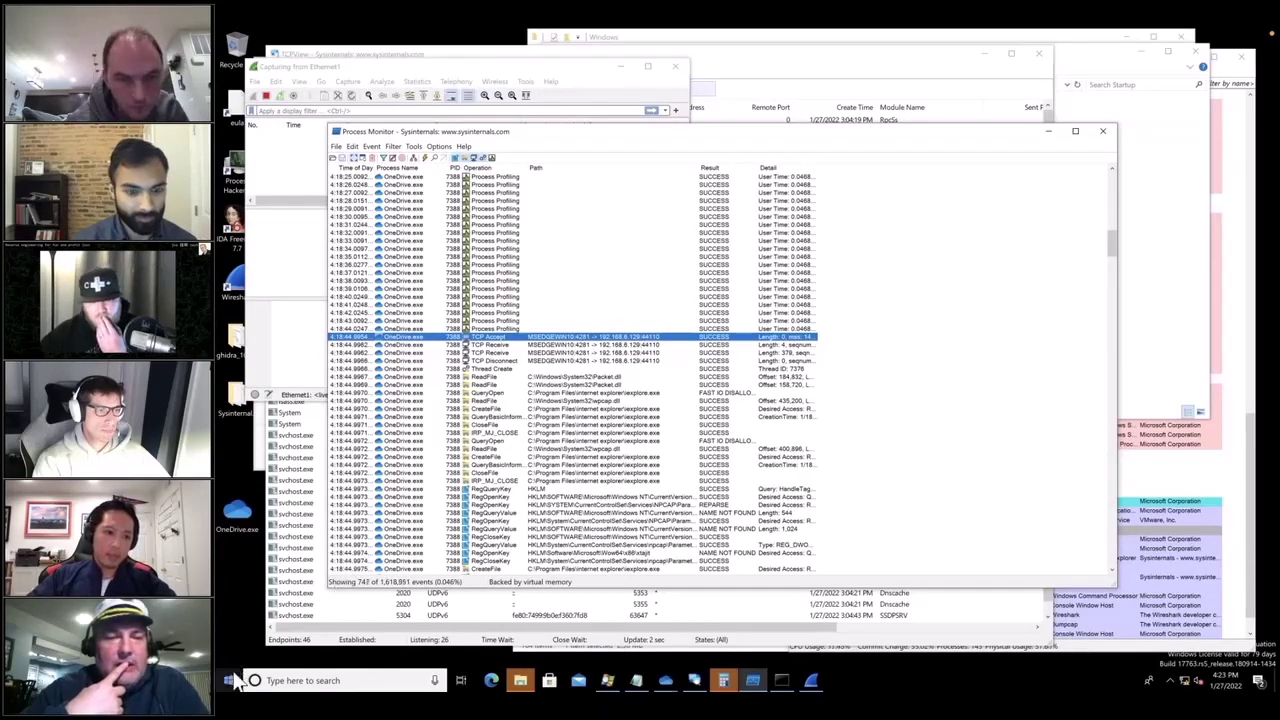
Step: Open the Windows System information page to check the machine's computer name, and close it
click(228, 680)
click(230, 539)
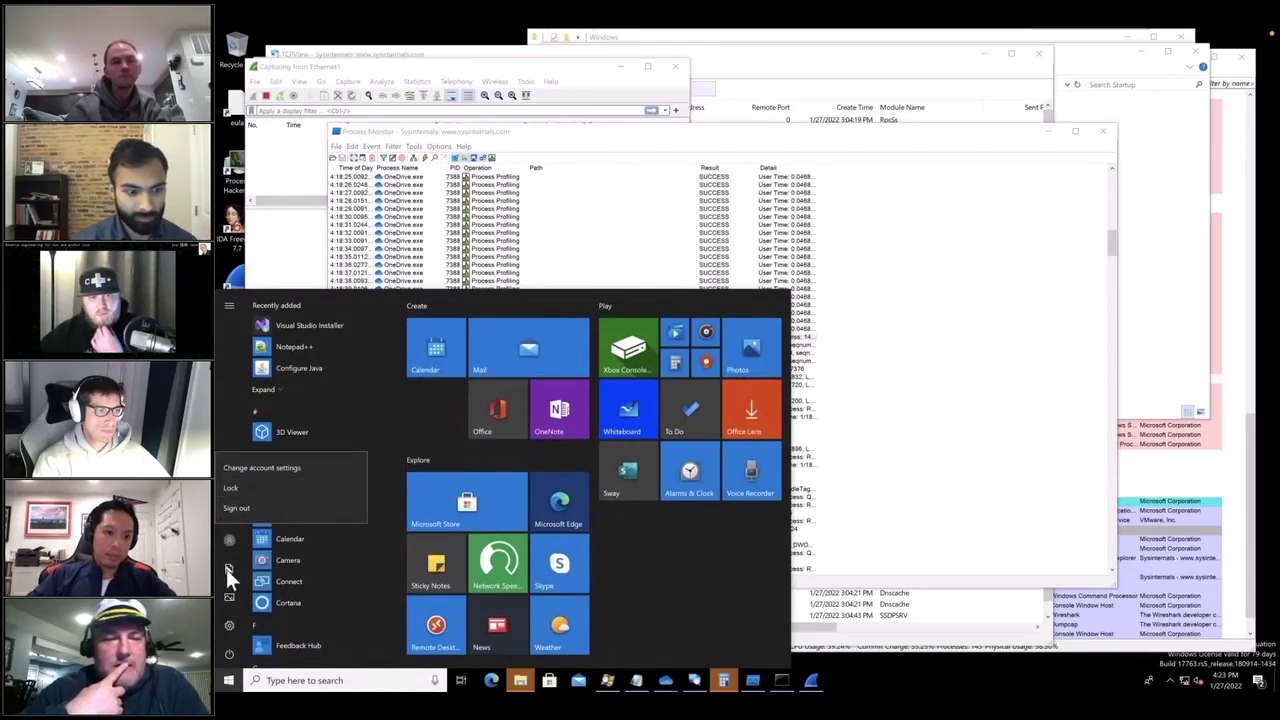
key(Escape)
key(super+e)
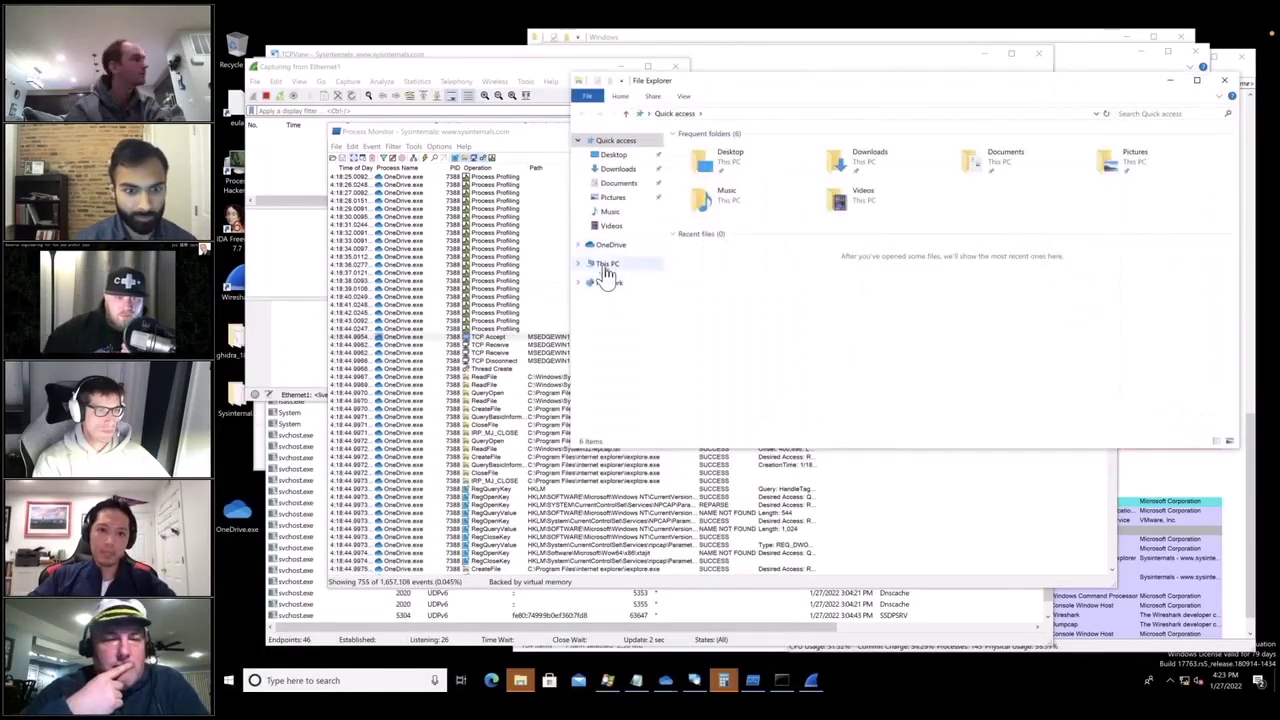
right_click(607, 268)
key(Escape)
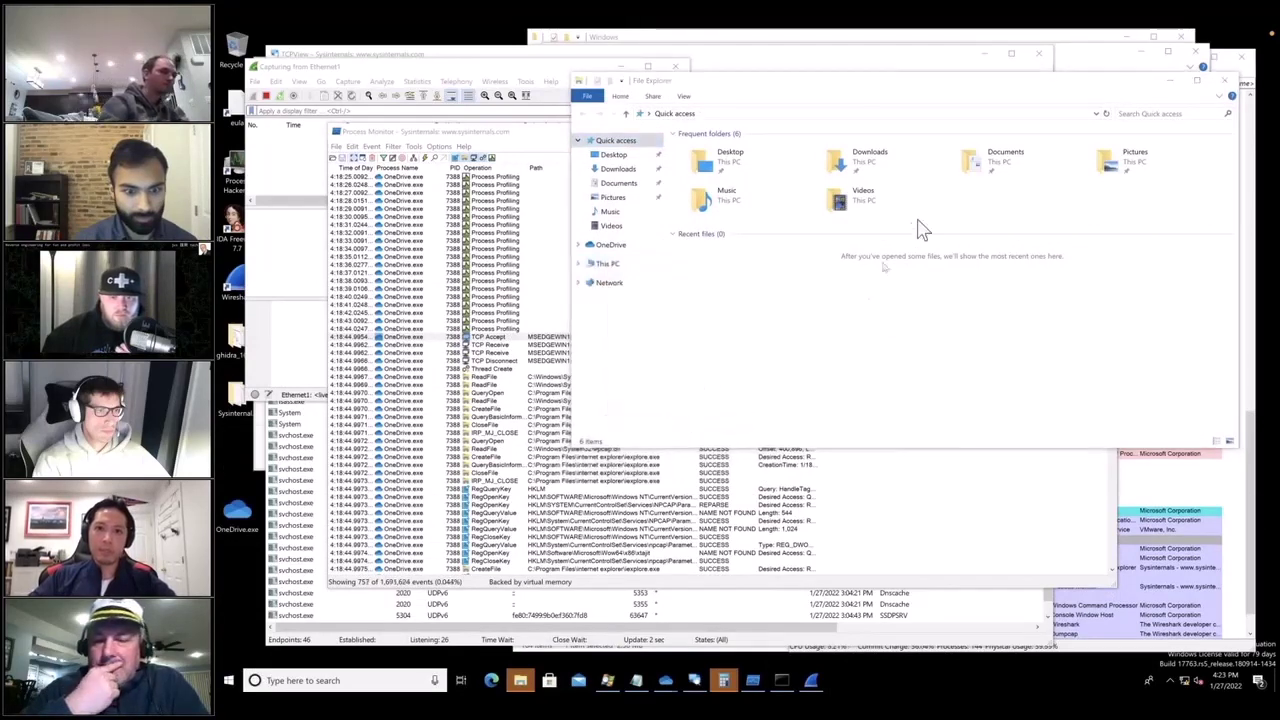
key(super+Pause)
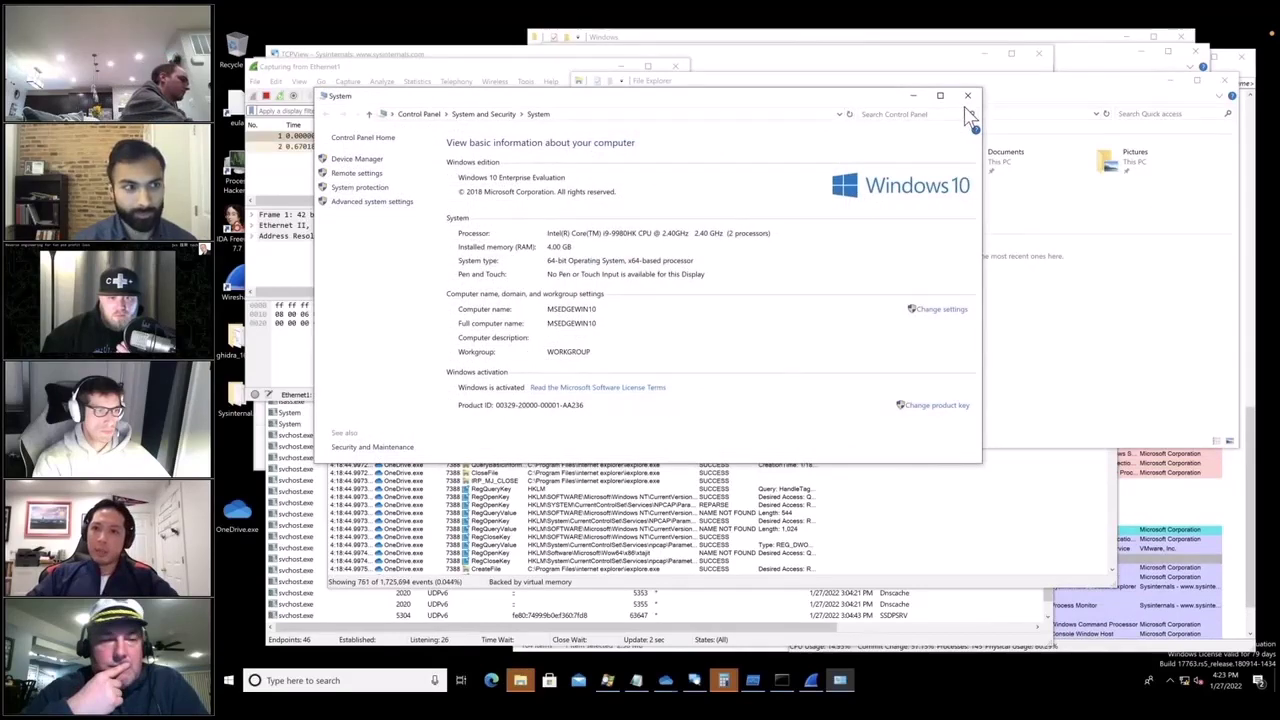
click(967, 95)
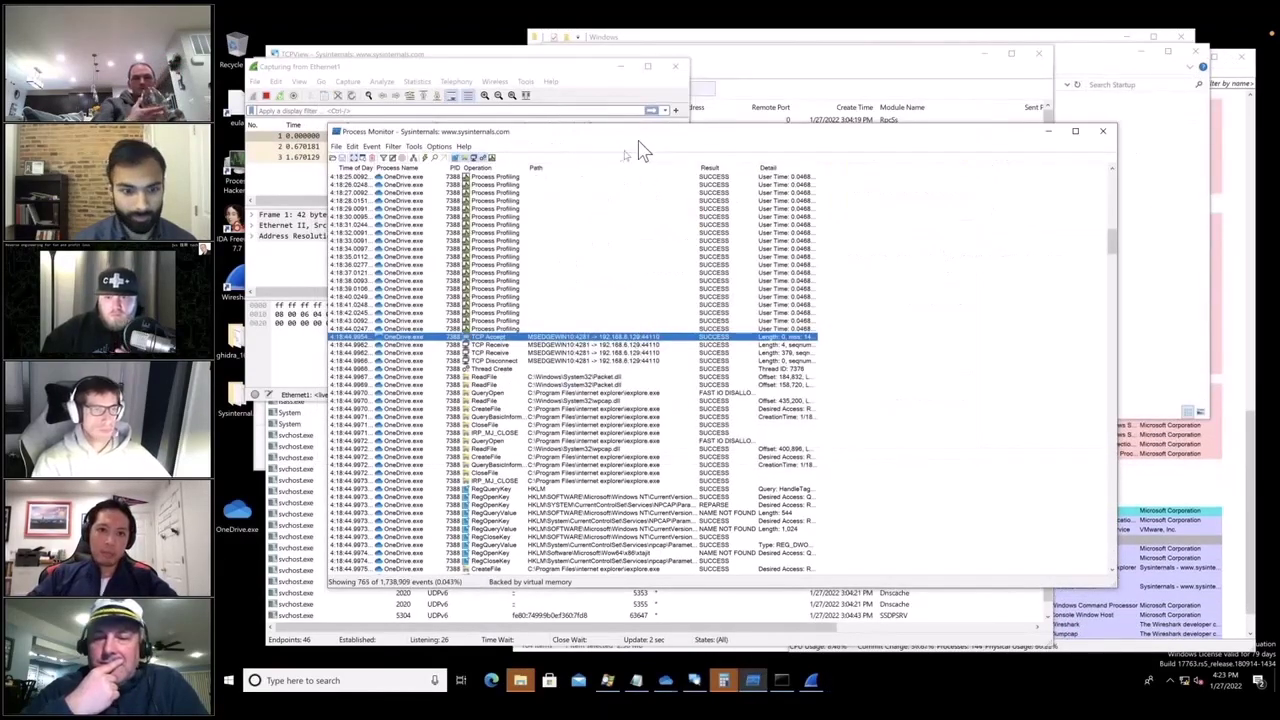
Step: Move the Process Monitor window aside, examine the captured packets in Wireshark and enlarge its window
drag(467, 131, 615, 210)
click(566, 193)
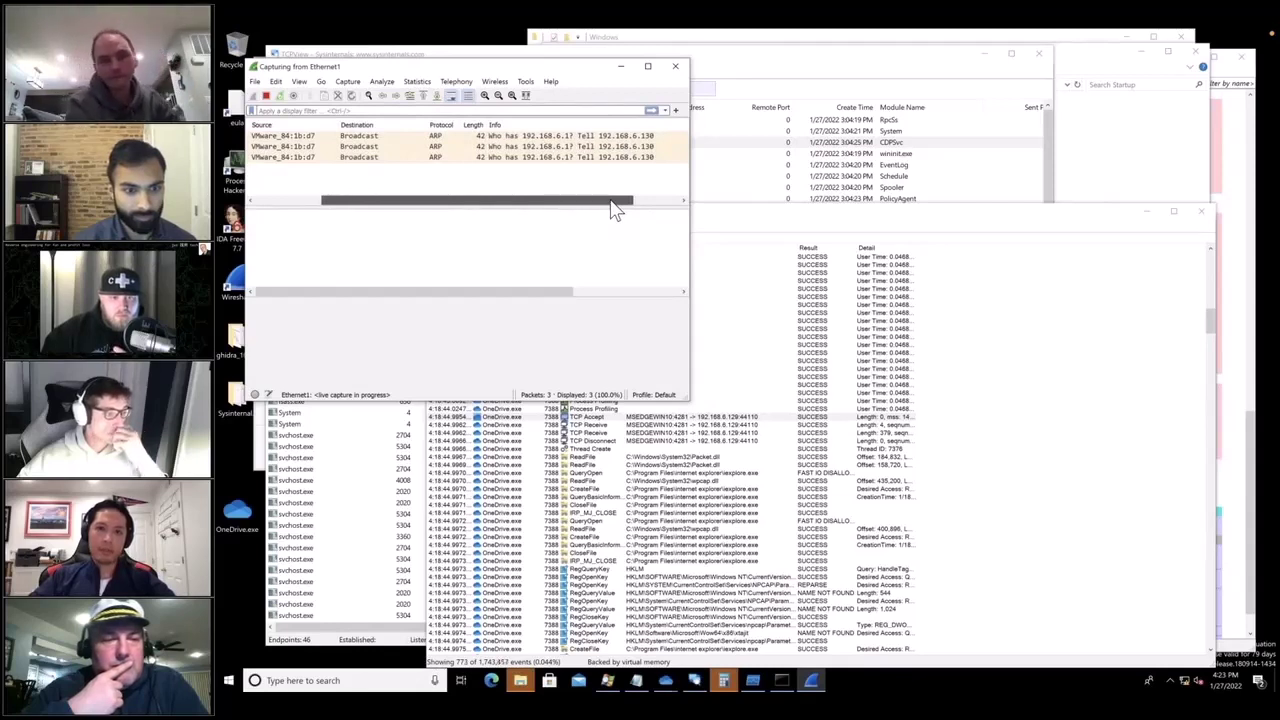
drag(615, 208, 587, 213)
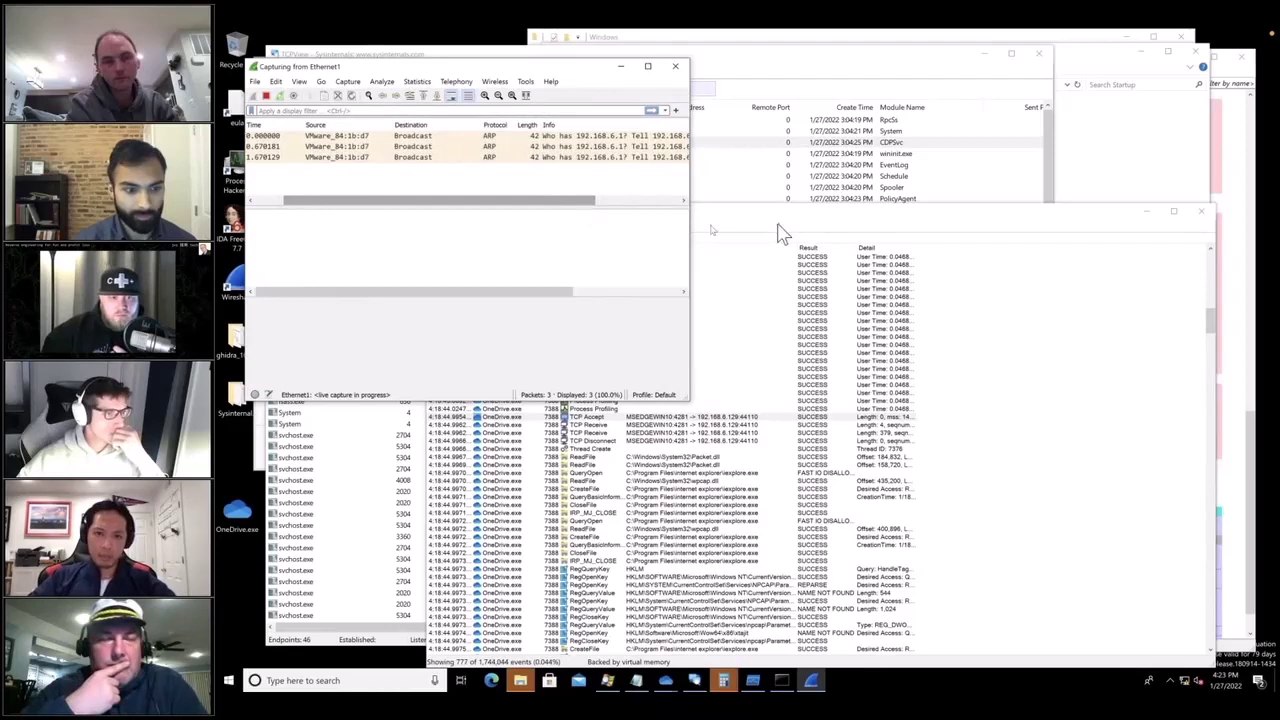
drag(551, 208, 483, 209)
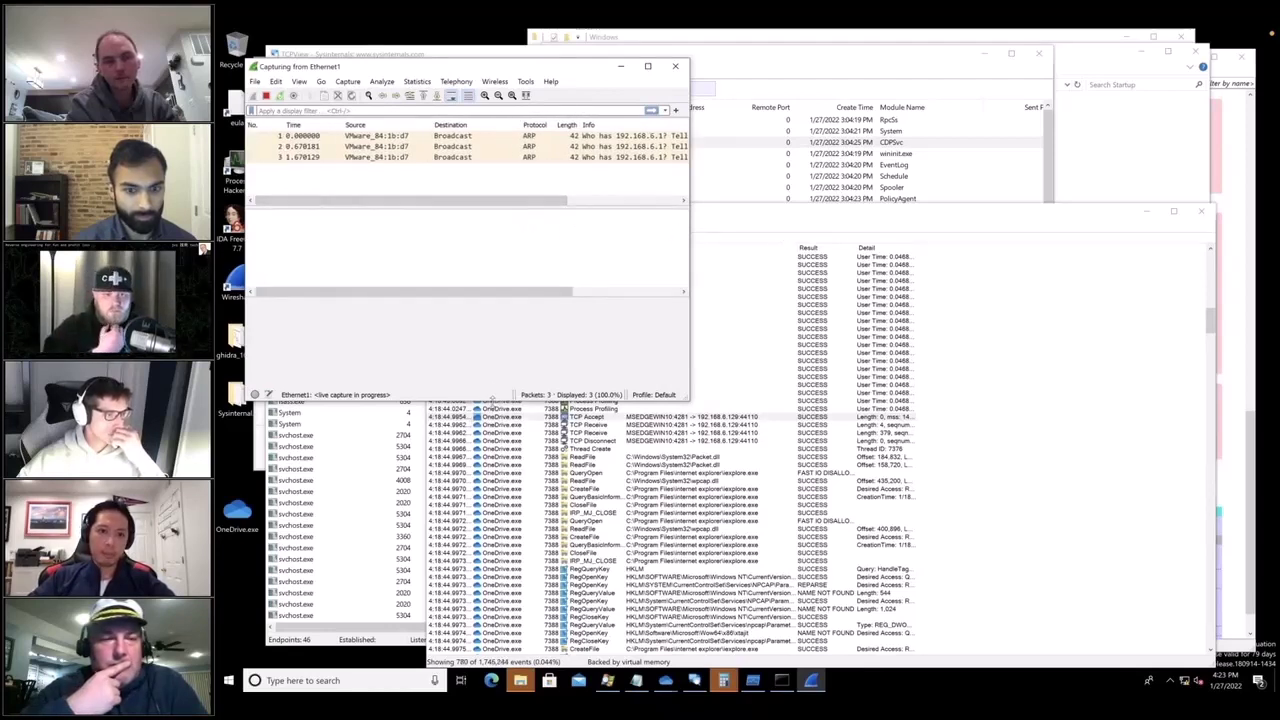
drag(492, 399, 492, 477)
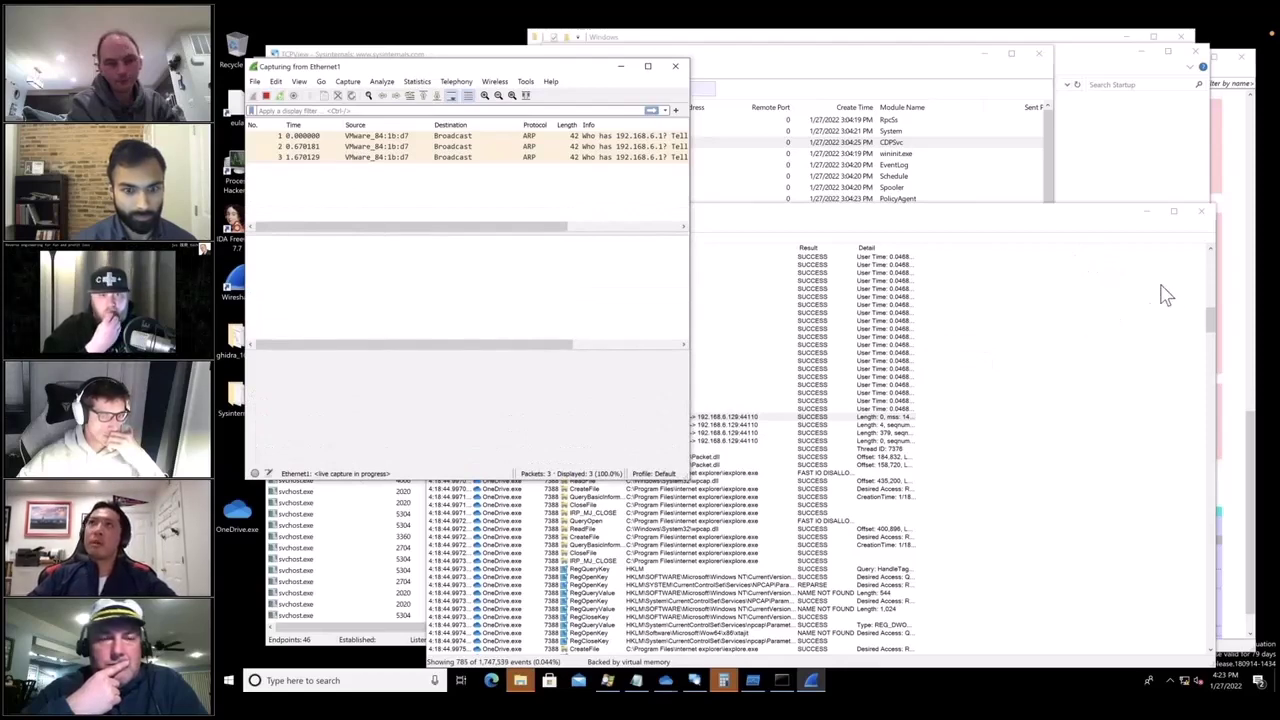
Step: Minimize Process Monitor, TCPView and the Startup folder, and clear the HELLO WILLIS message and command prompt away
click(1031, 213)
drag(1099, 218, 1106, 185)
click(1152, 177)
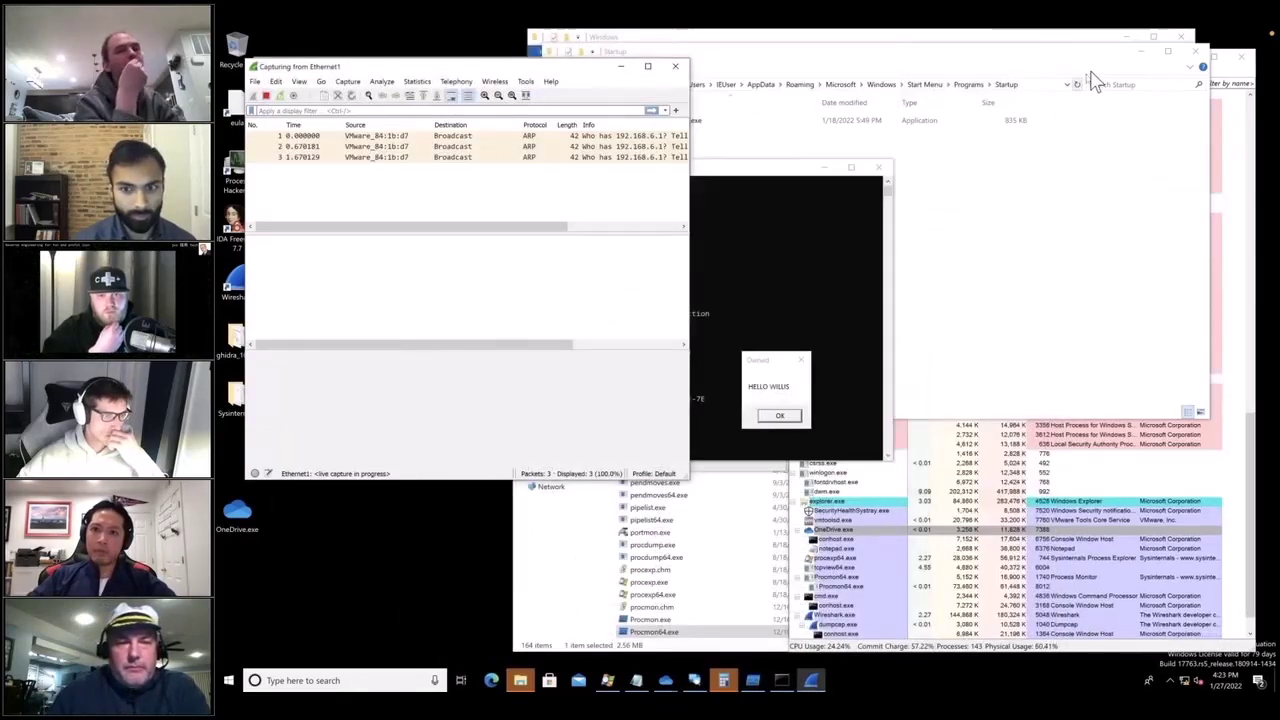
click(1090, 77)
click(1141, 52)
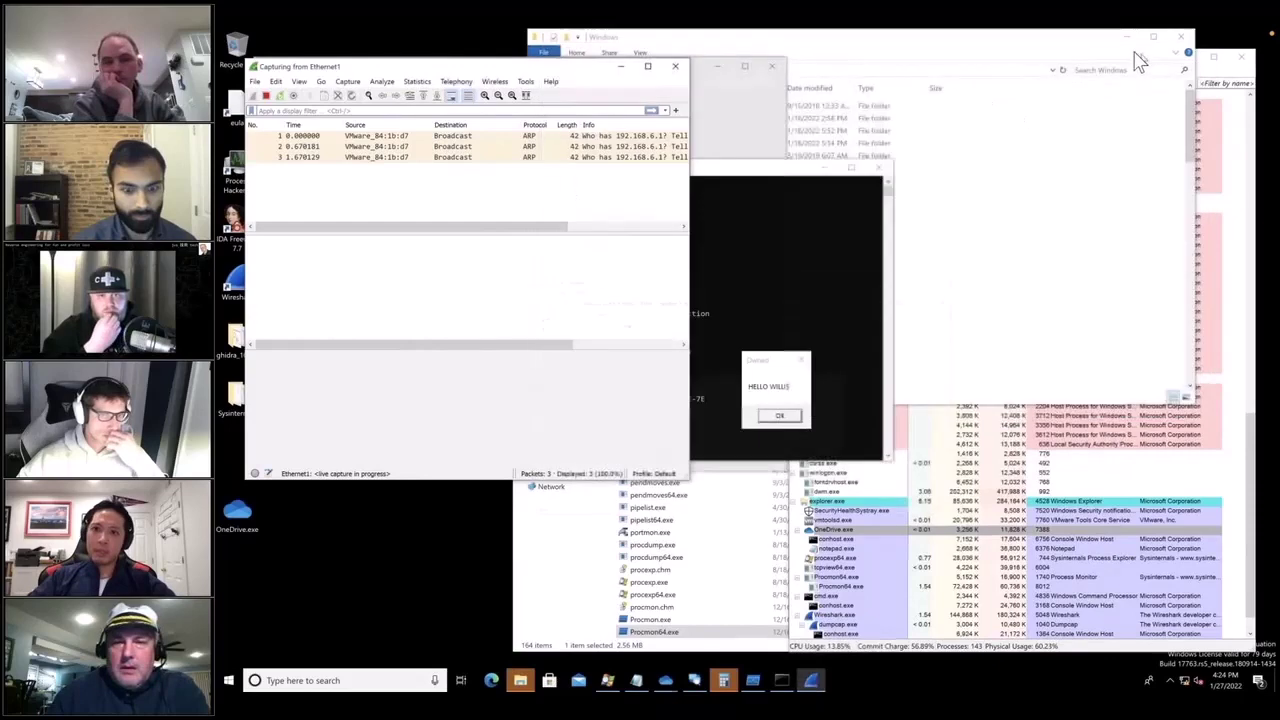
click(799, 421)
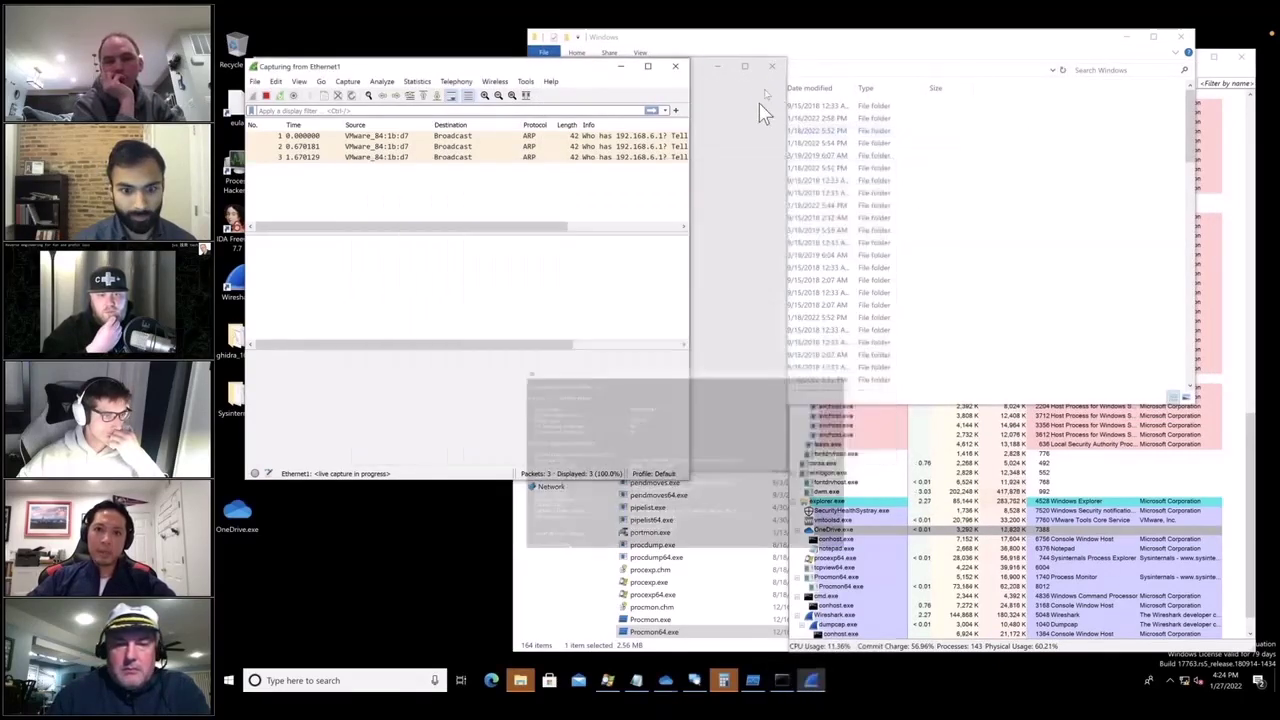
Step: Open the SysinternalsSuite folder on the desktop in the File Explorer window showing the Windows folder
click(1108, 363)
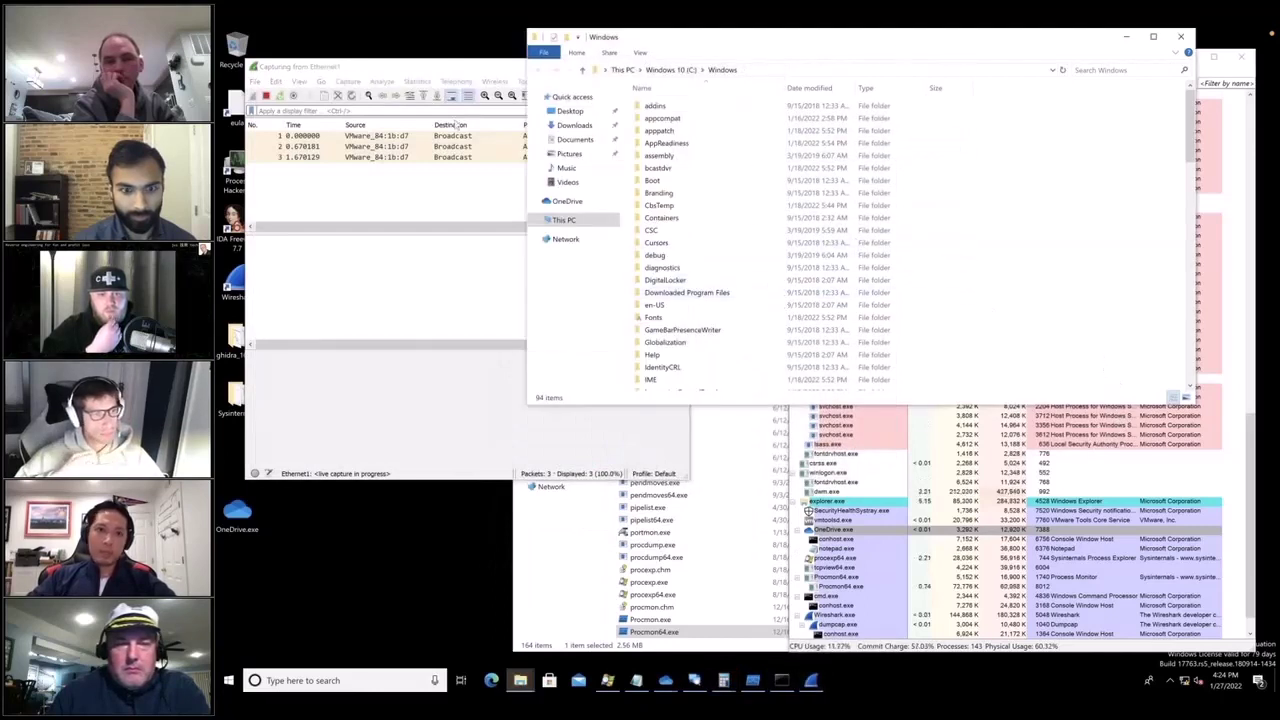
click(565, 111)
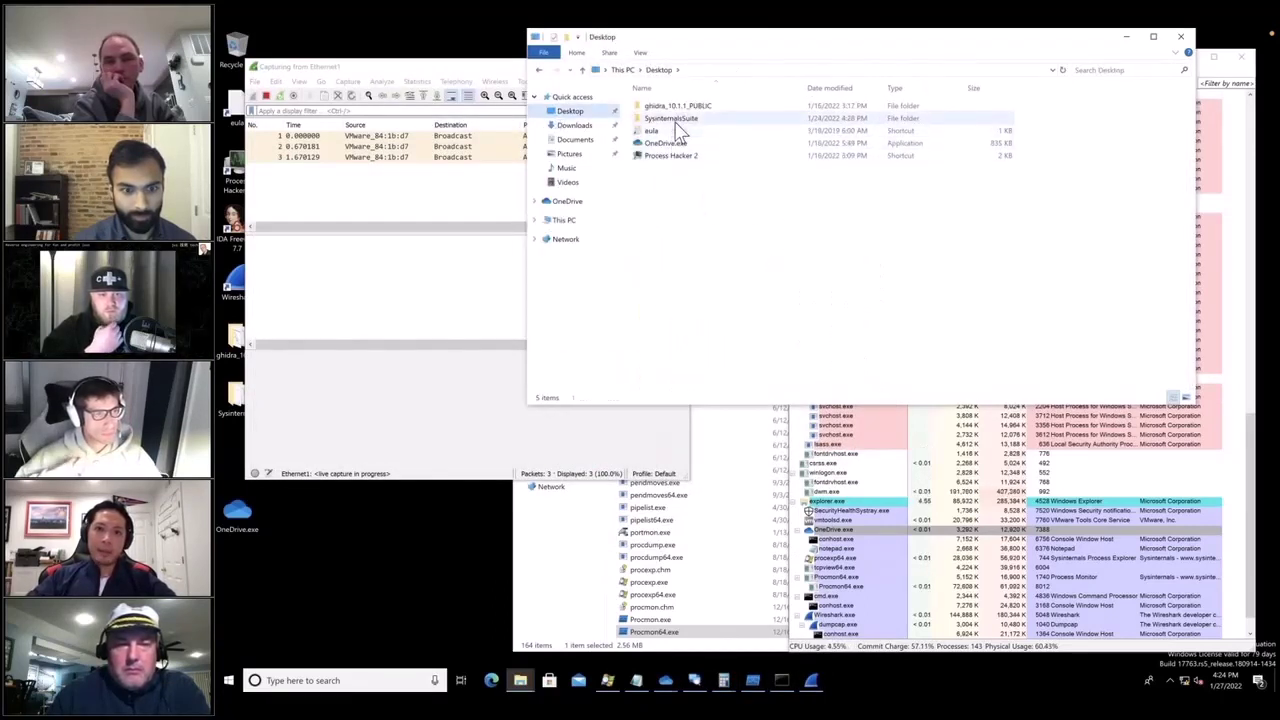
double_click(672, 118)
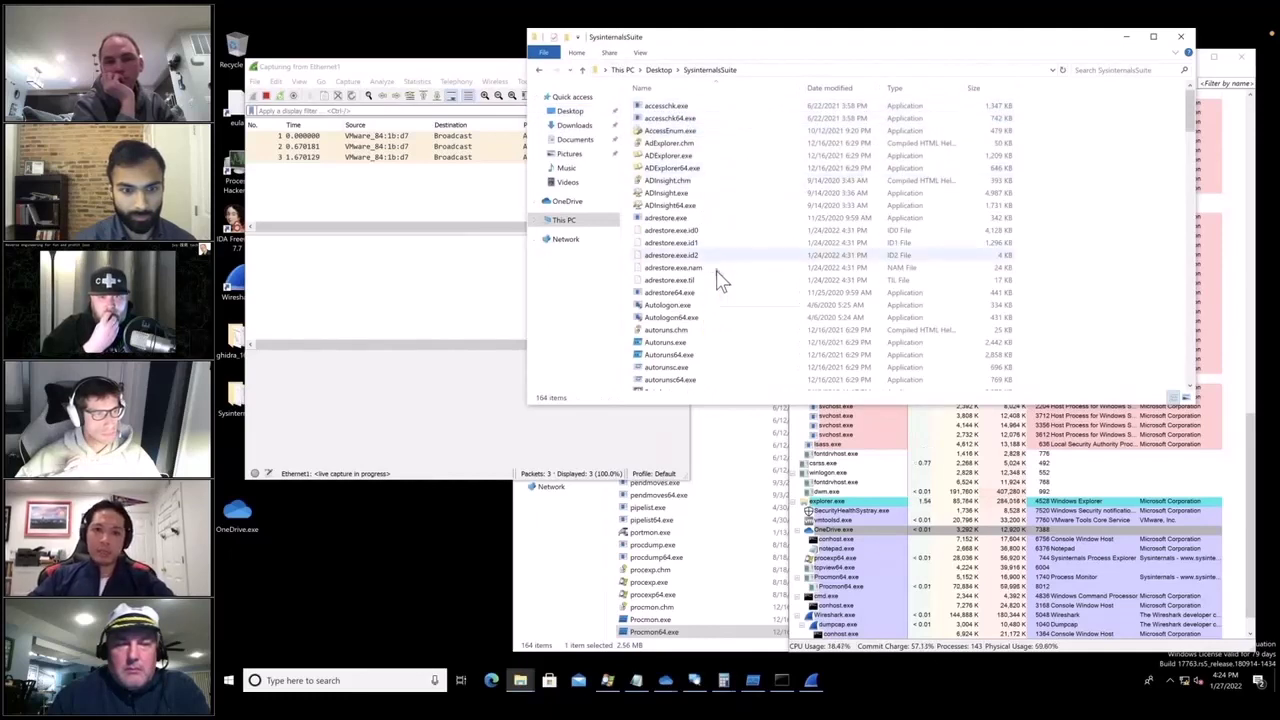
Step: Try to run Diskmon64.exe from the SysinternalsSuite folder and close its error dialog
scroll(720, 280, down, 2)
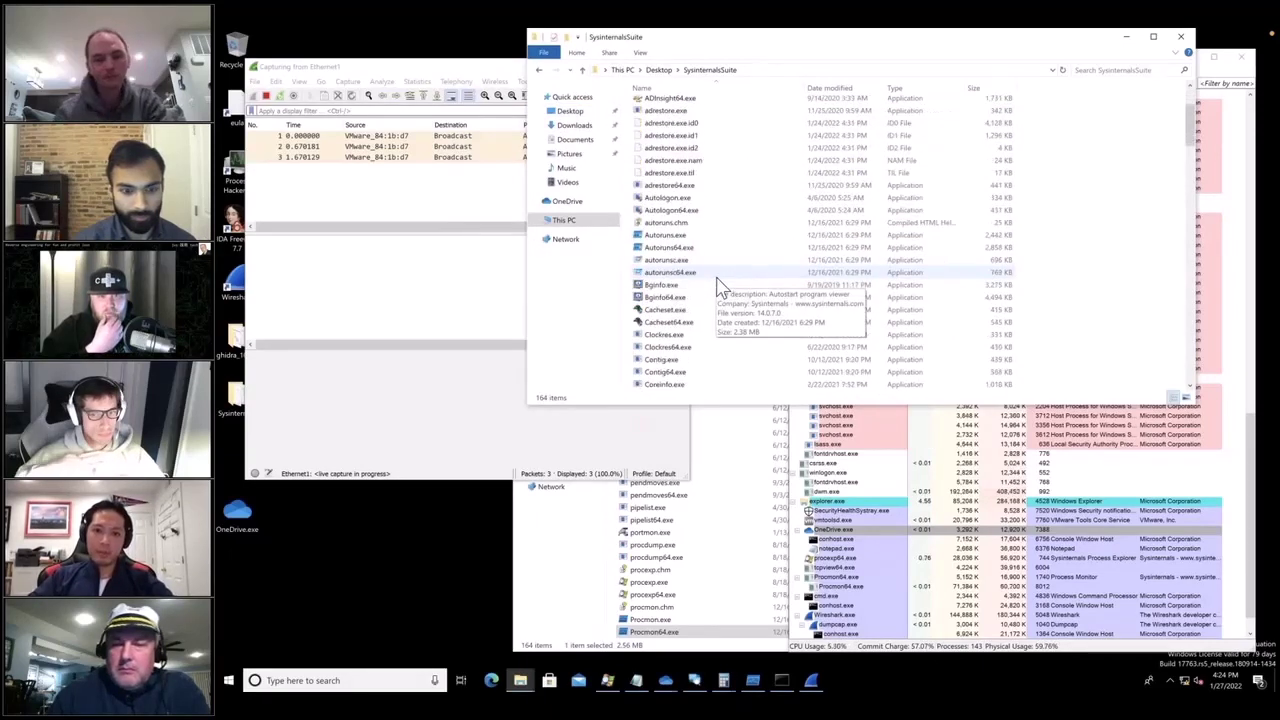
scroll(720, 285, down, 5)
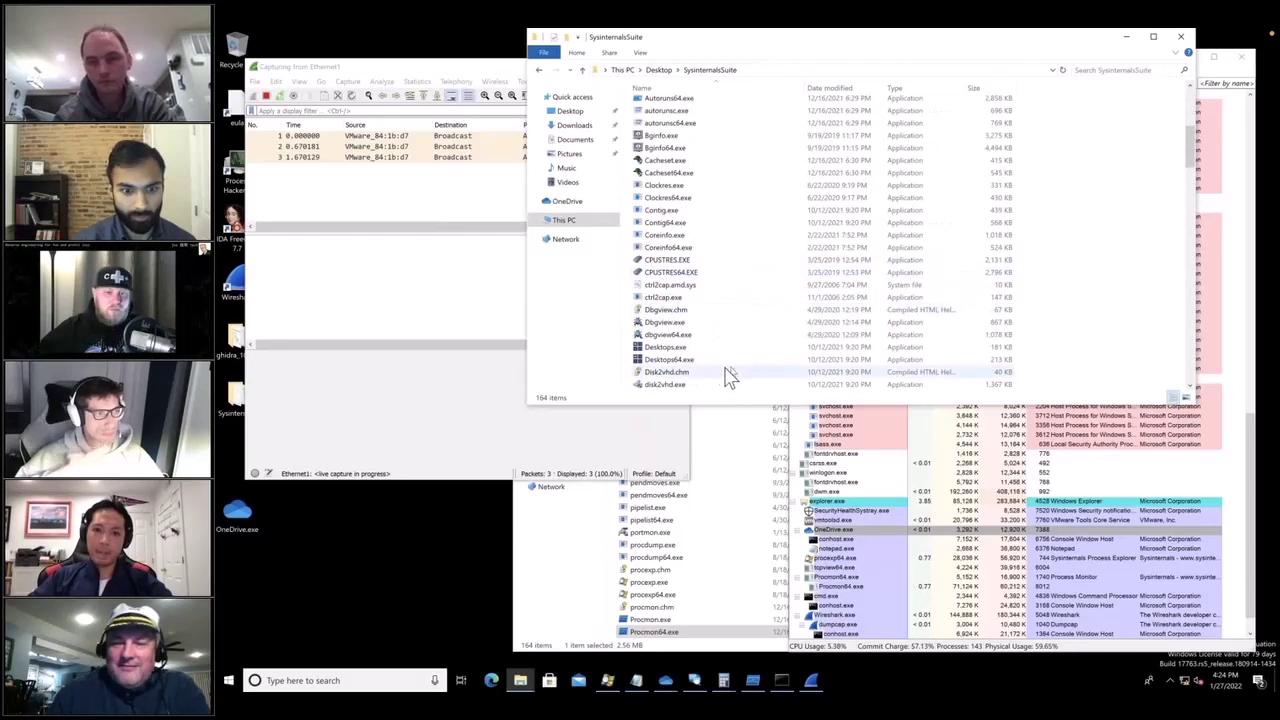
scroll(688, 316, down, 1)
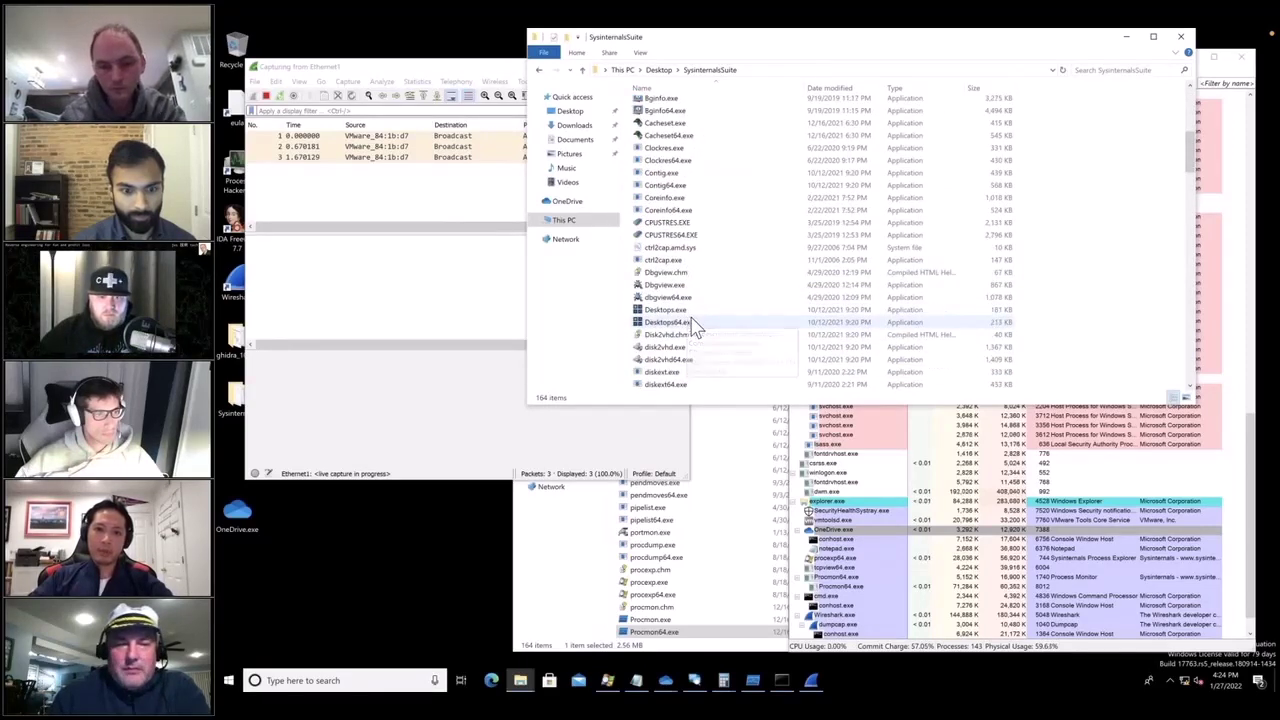
scroll(690, 330, down, 1)
double_click(684, 374)
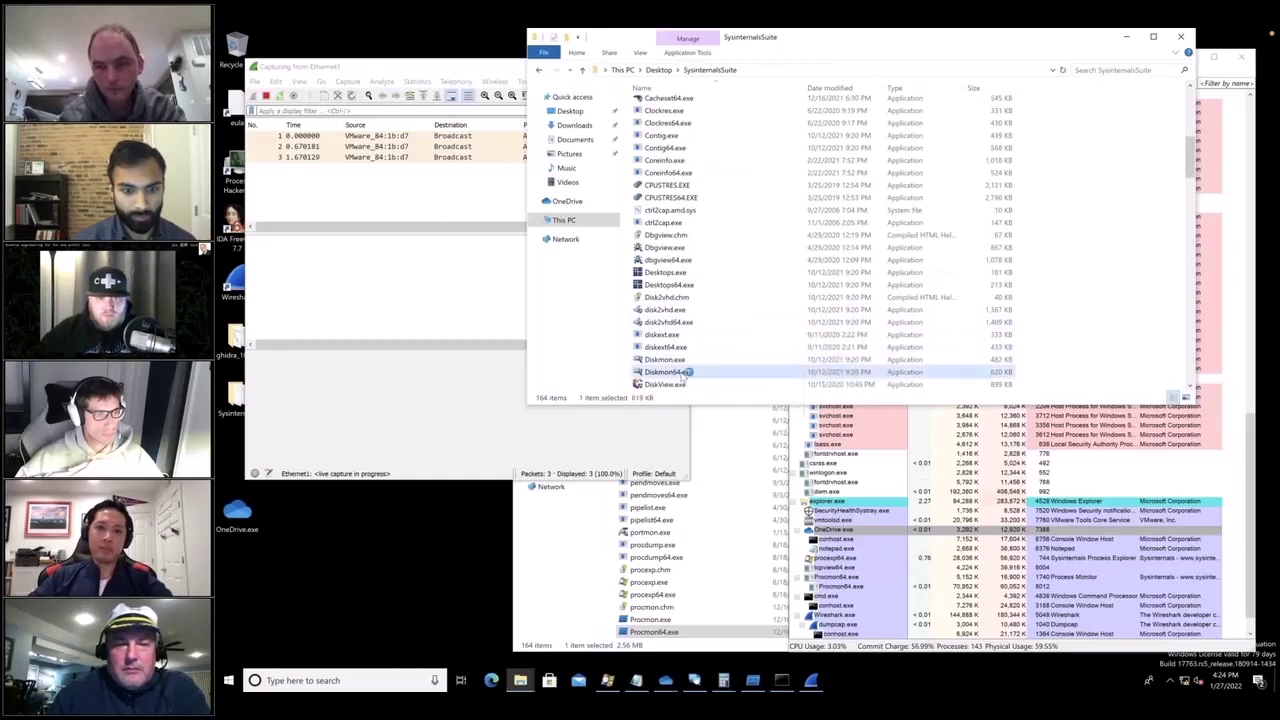
click(810, 428)
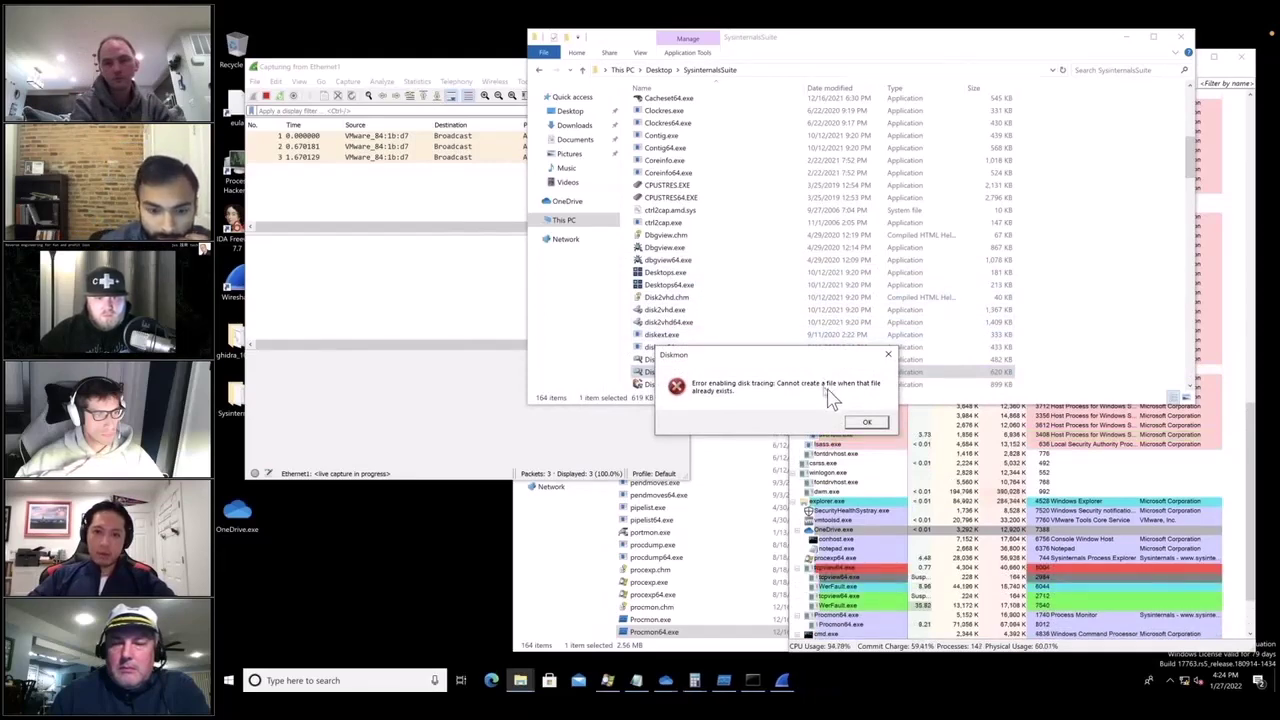
drag(840, 358, 848, 395)
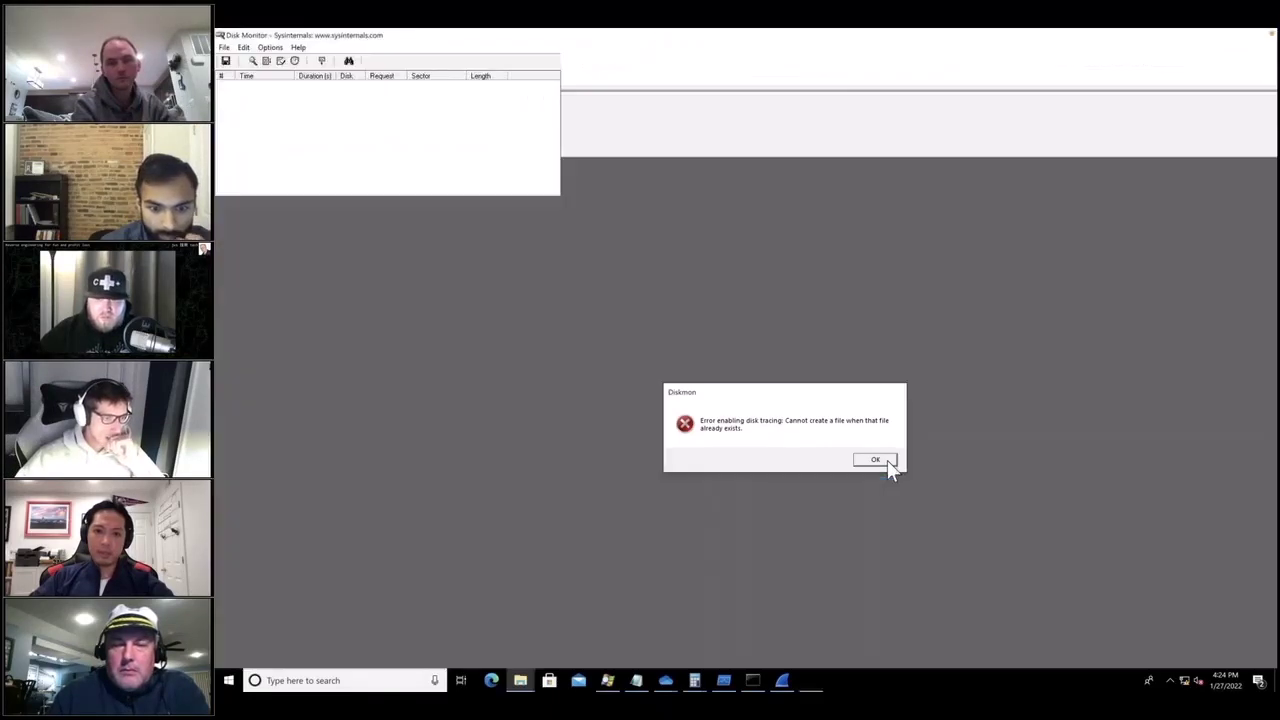
click(887, 462)
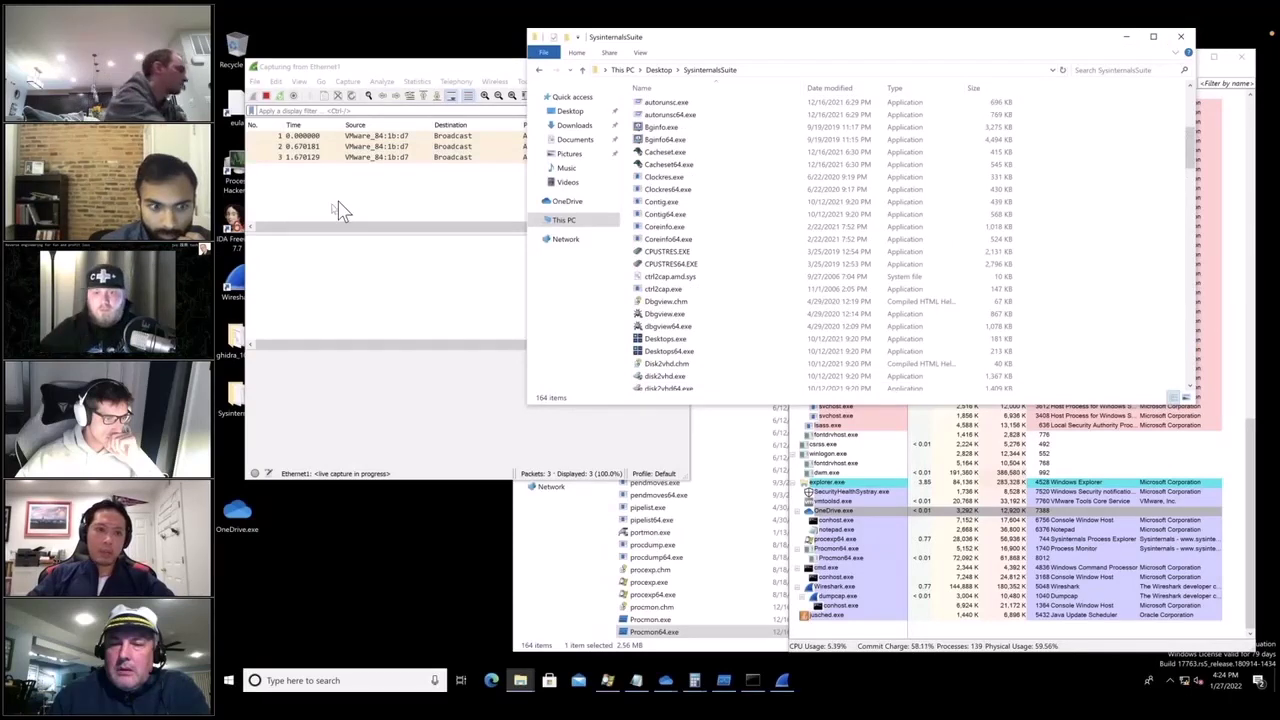
Step: Stop the Ethernet1 capture in Wireshark and minimize its window to reveal the desktop
click(476, 165)
drag(502, 72, 533, 77)
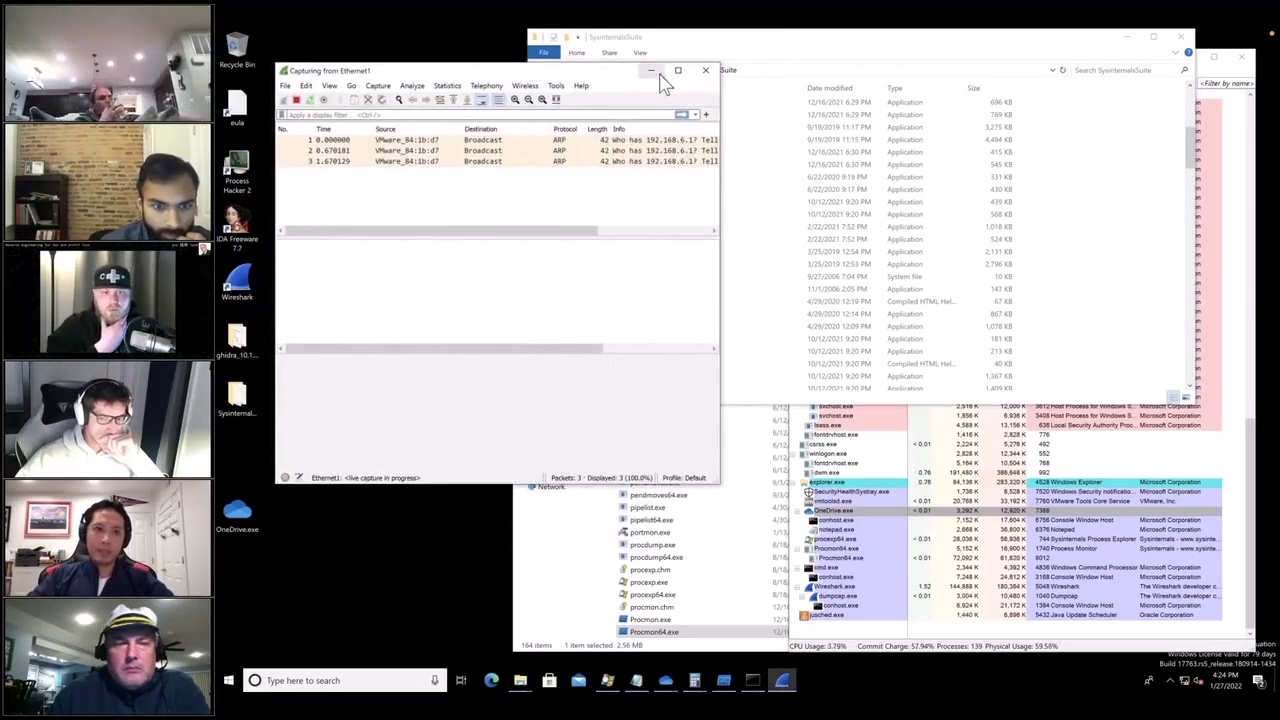
click(296, 99)
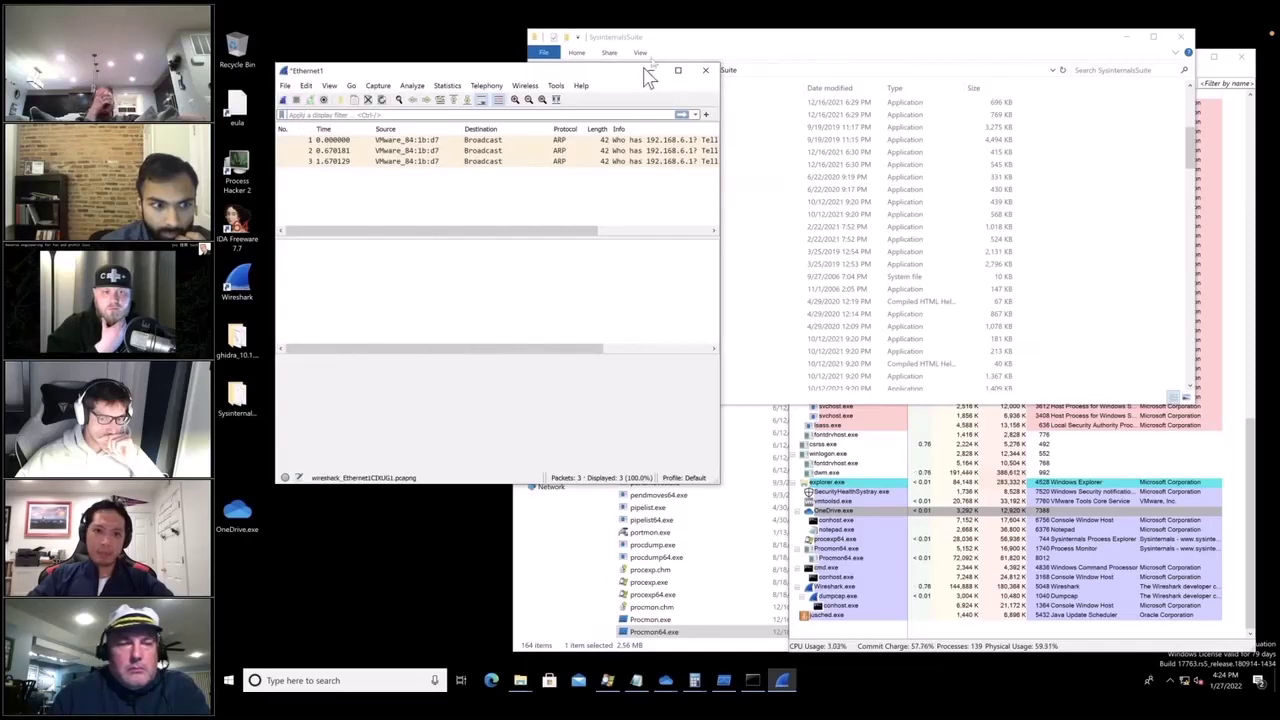
click(650, 70)
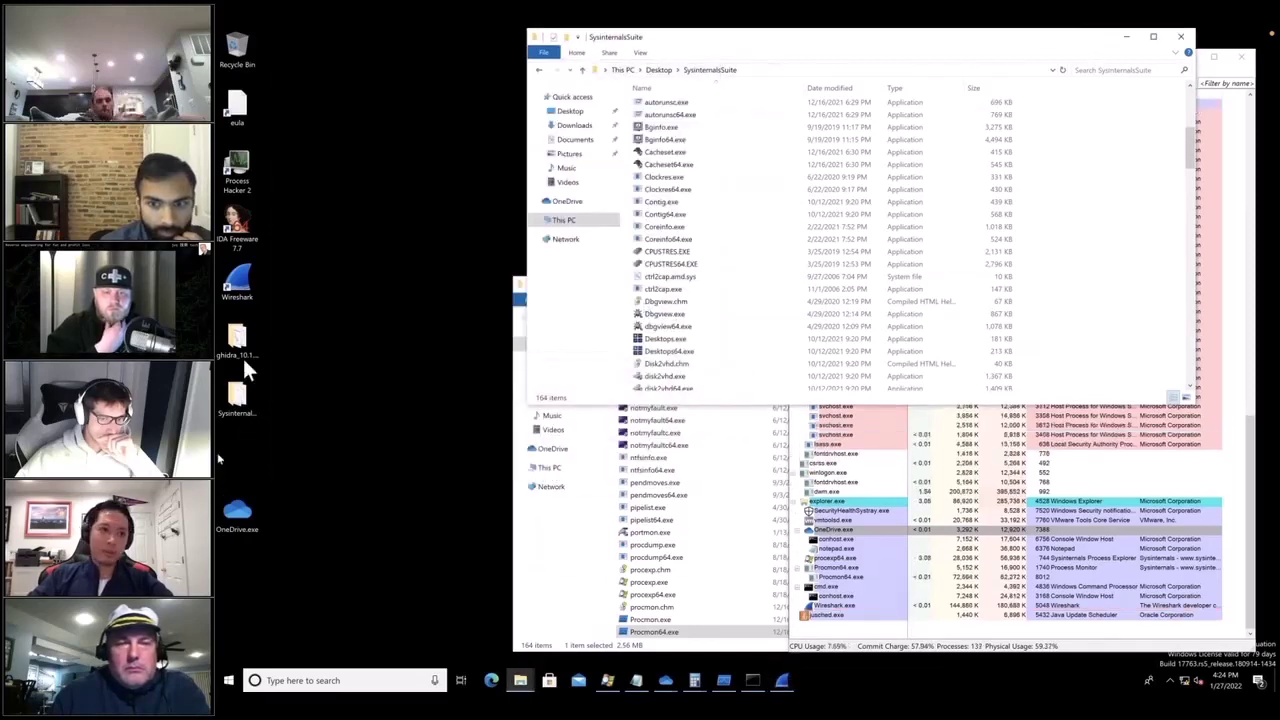
Step: Load the desktop copy of OneDrive.exe into IDA Freeware as a portable executable for AMD64 and inspect its main function
drag(238, 508, 243, 222)
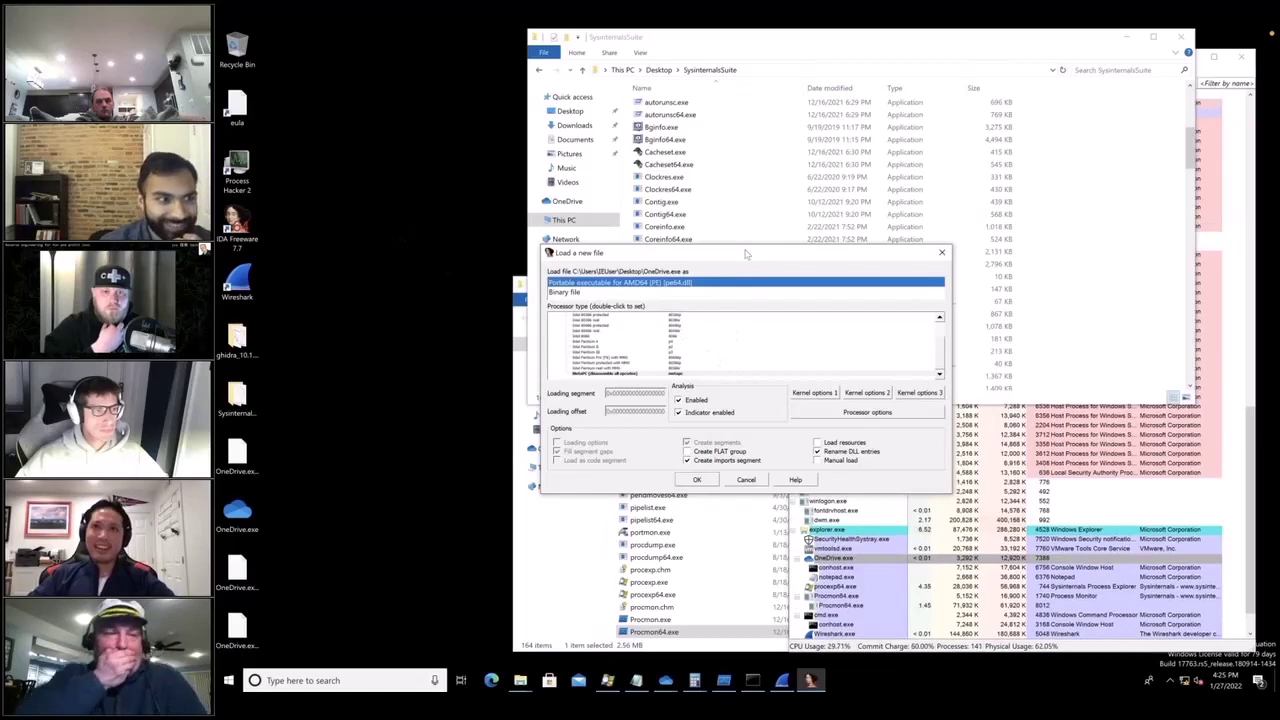
drag(757, 252, 754, 238)
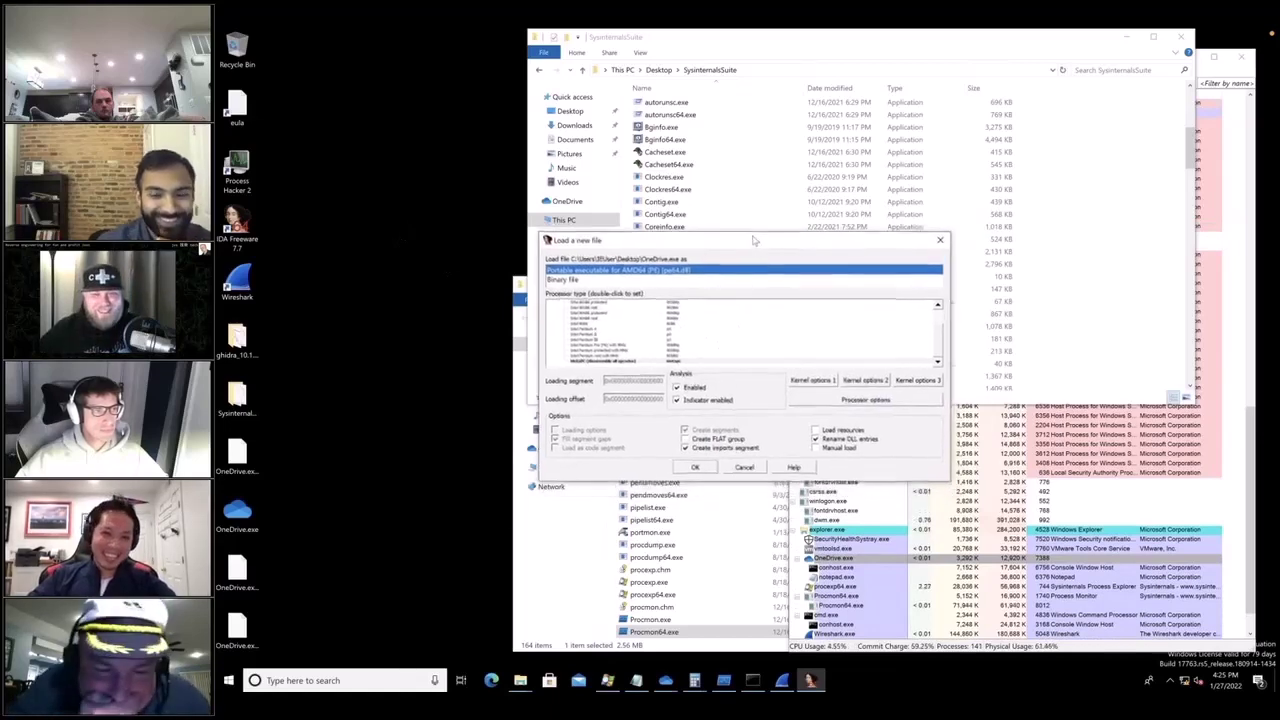
click(694, 466)
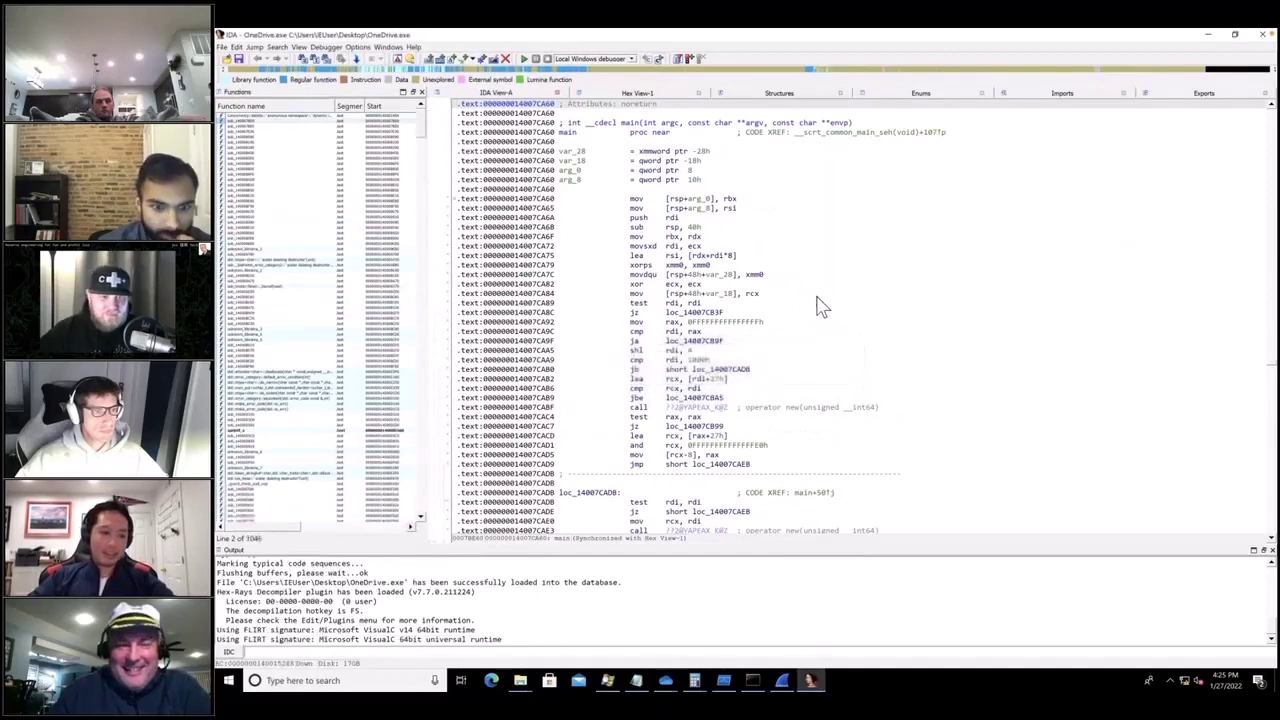
click(851, 279)
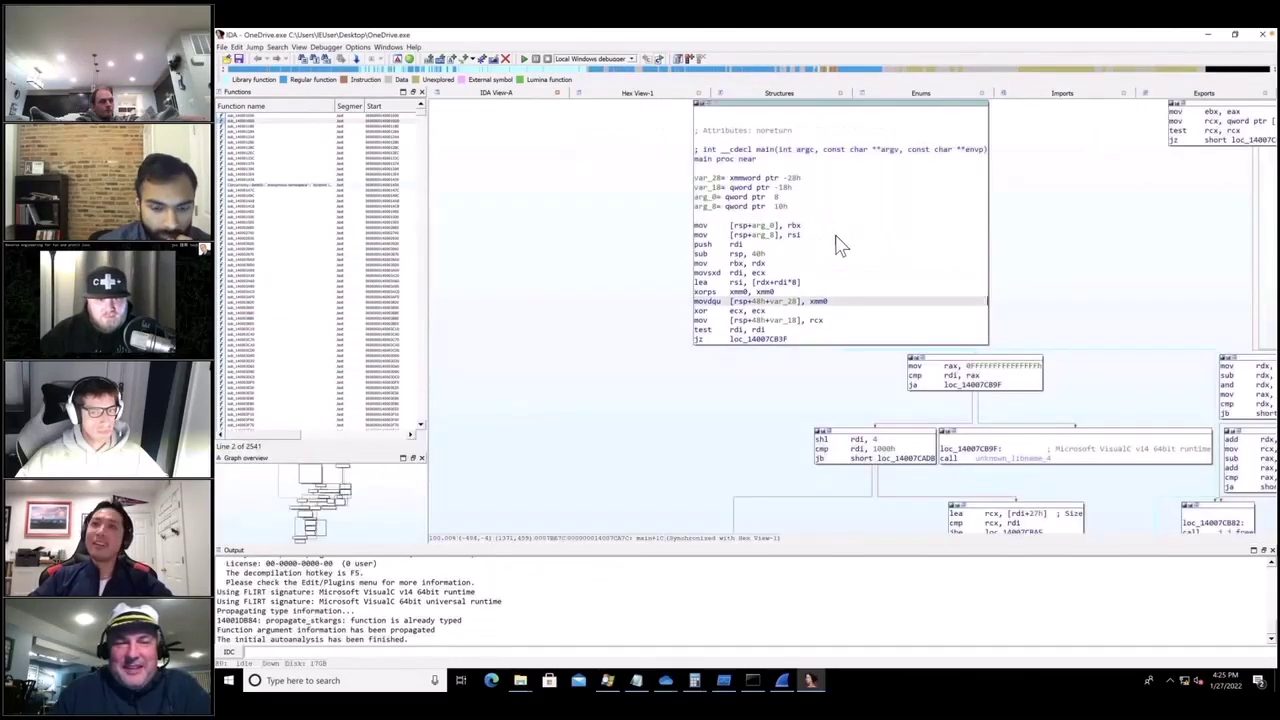
click(636, 280)
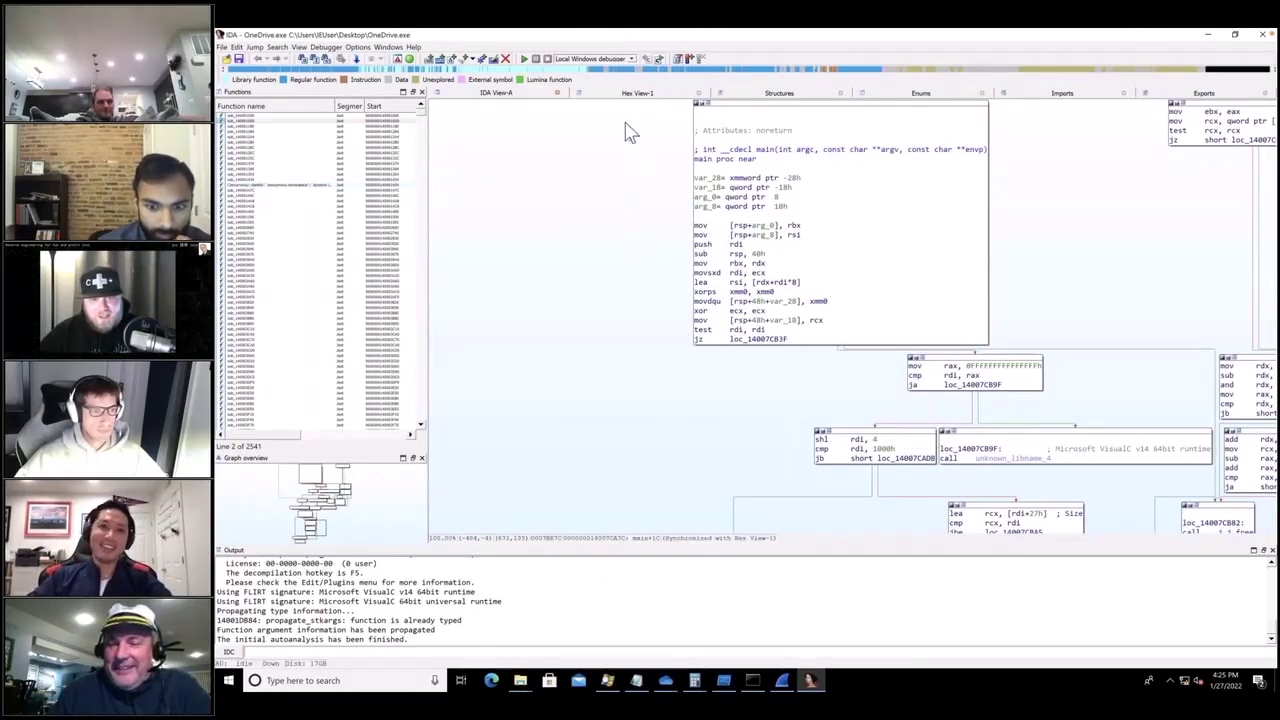
Step: Minimize the IDA, Notepad and front SysinternalsSuite windows, then view the Ethernet1 capture in Wireshark and minimize it again
drag(652, 190, 622, 245)
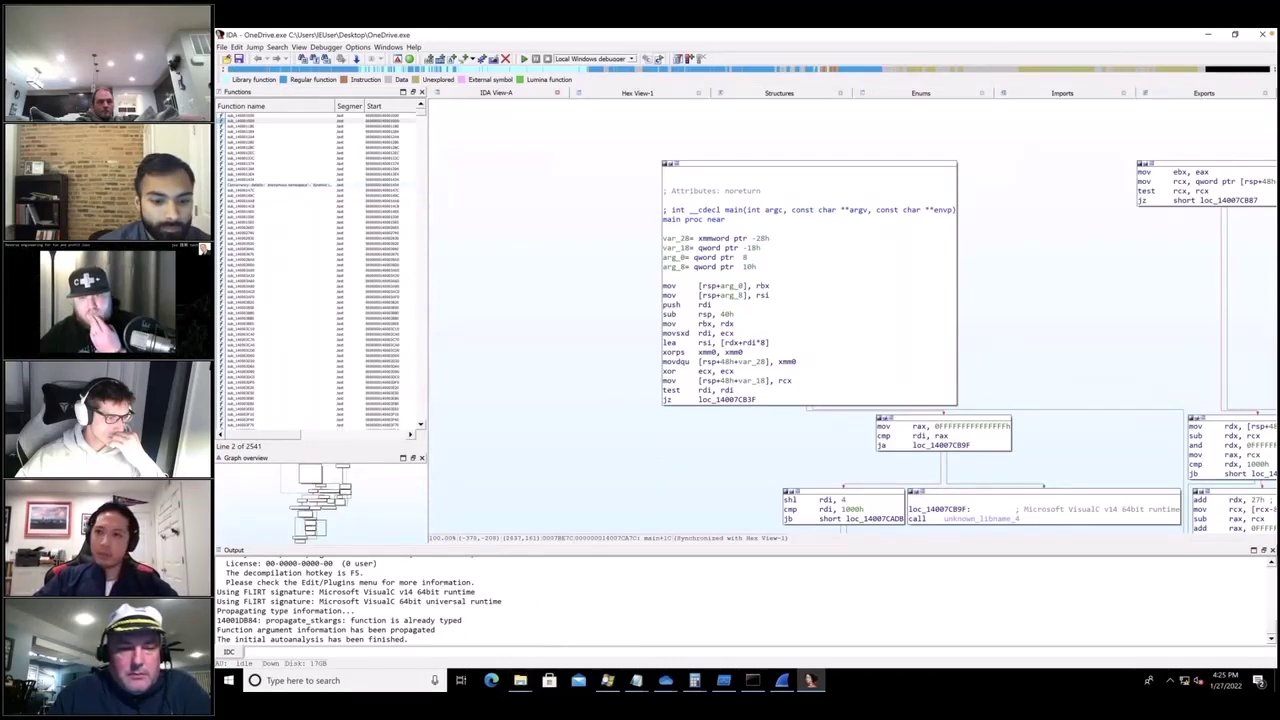
click(1208, 35)
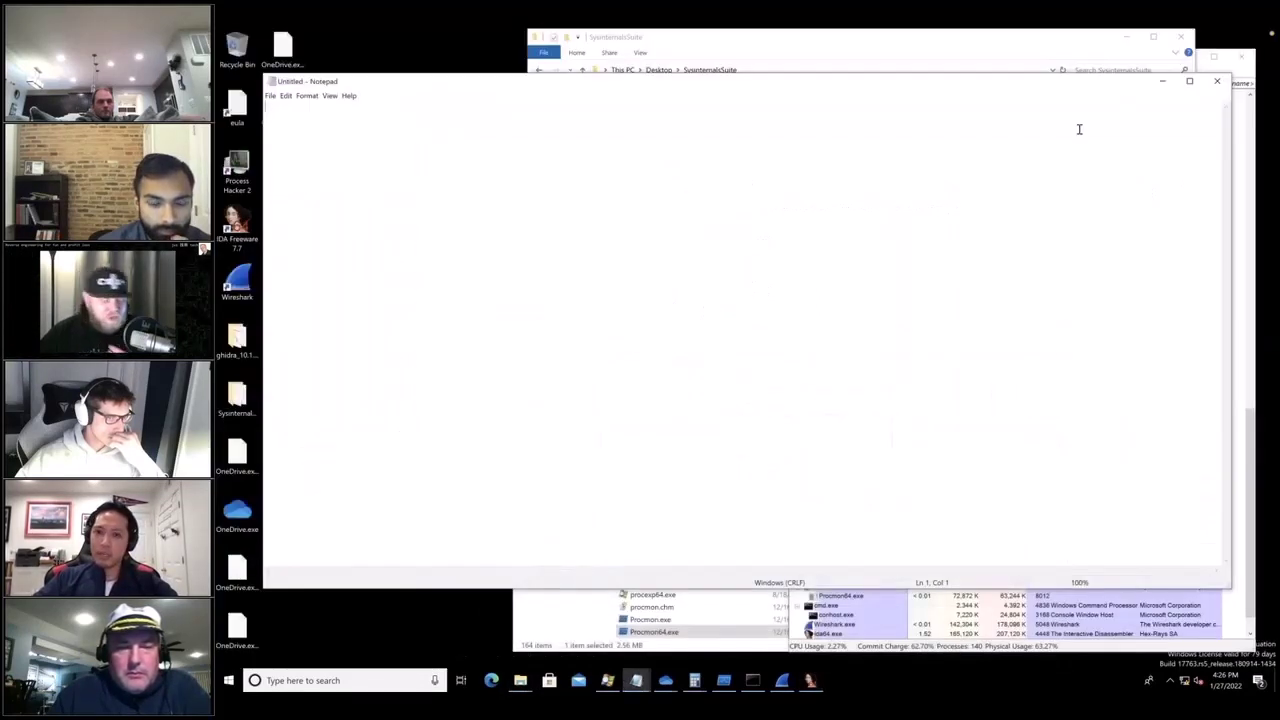
click(1161, 84)
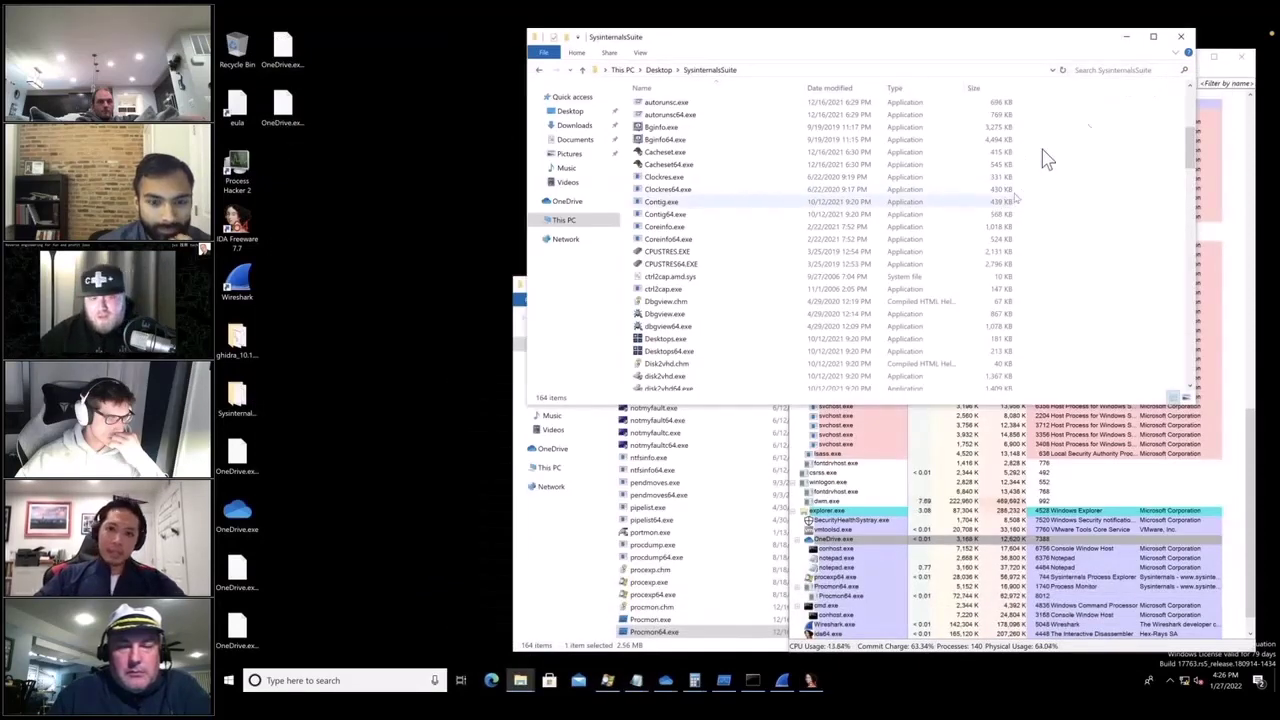
click(1127, 40)
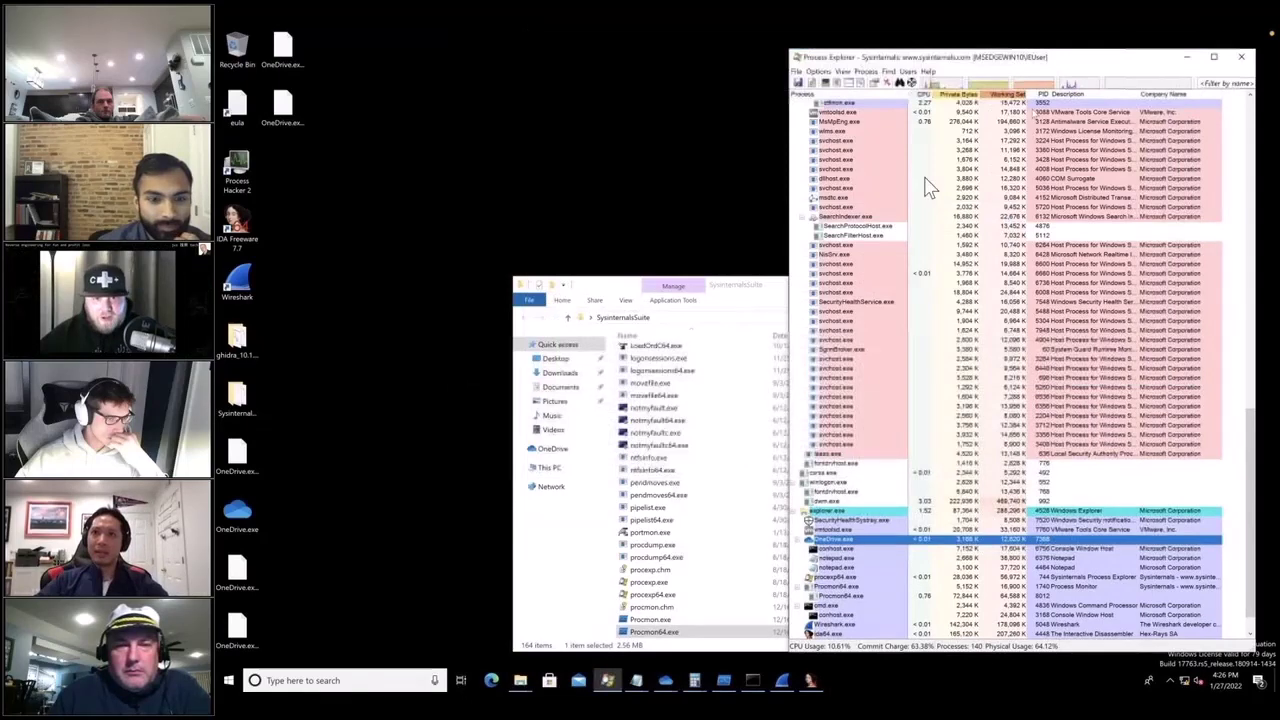
click(783, 683)
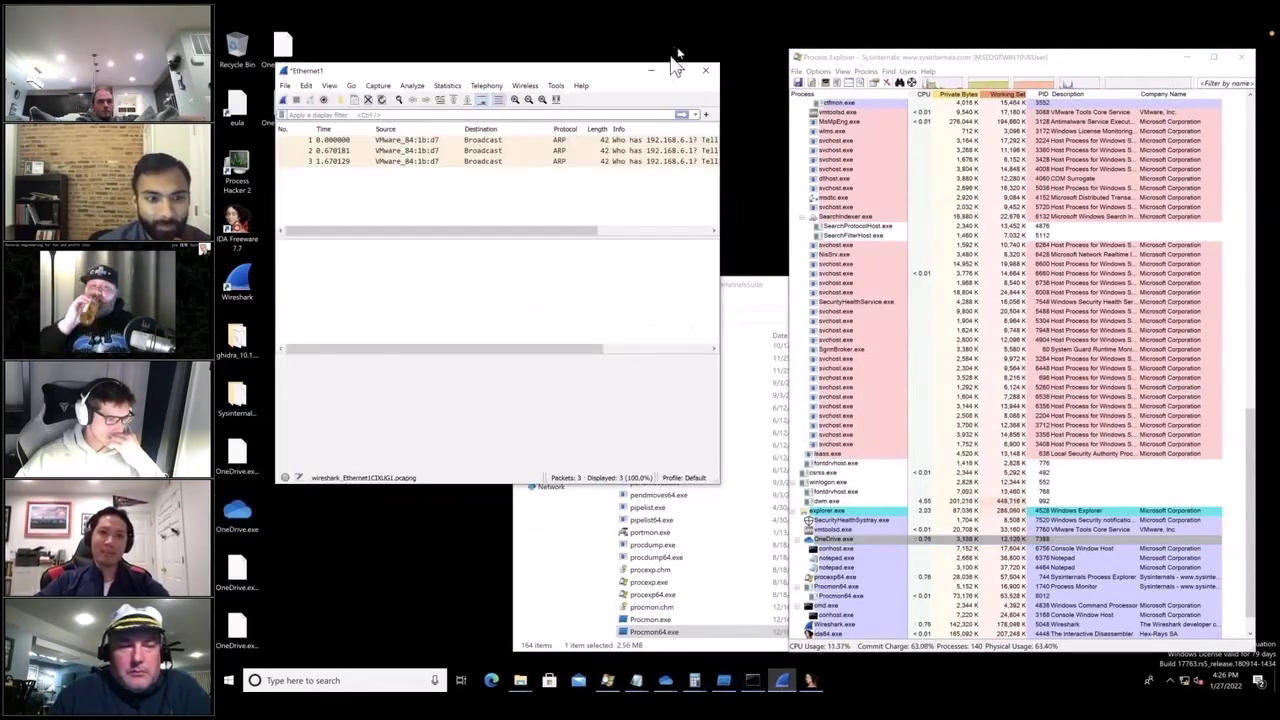
click(654, 71)
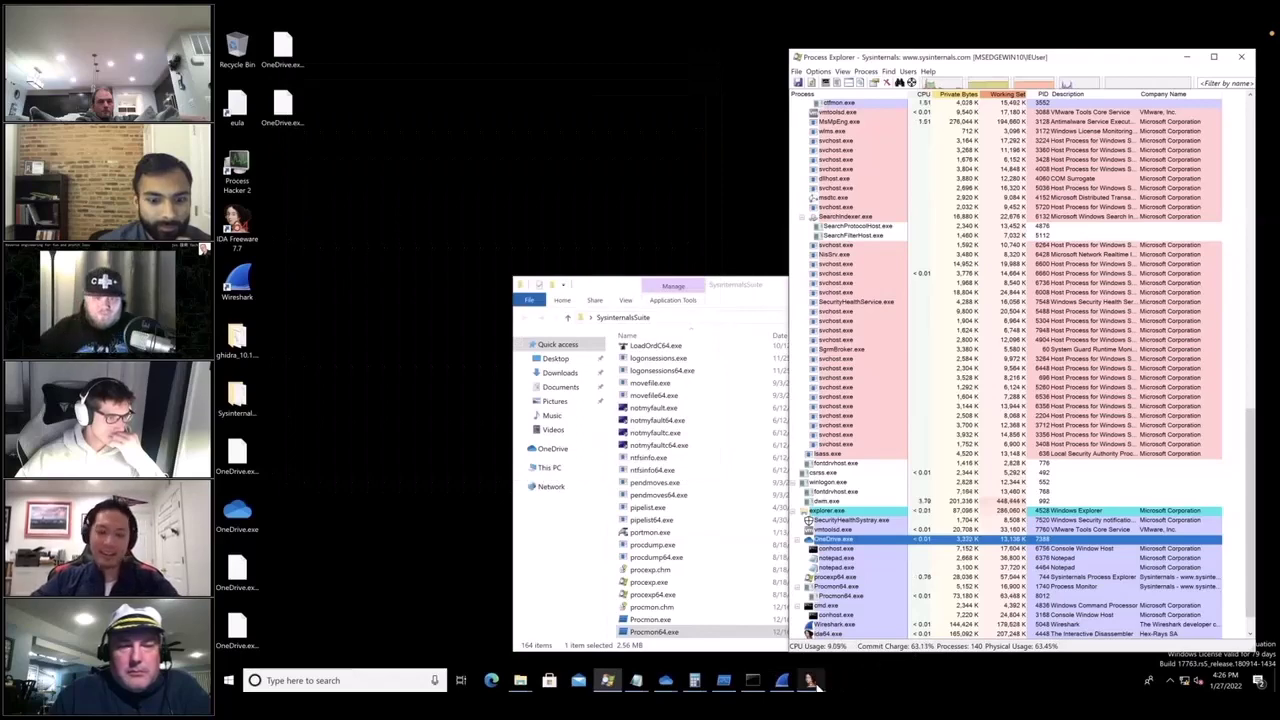
Step: Switch back to IDA and open the Strings subview for OneDrive.exe
click(815, 683)
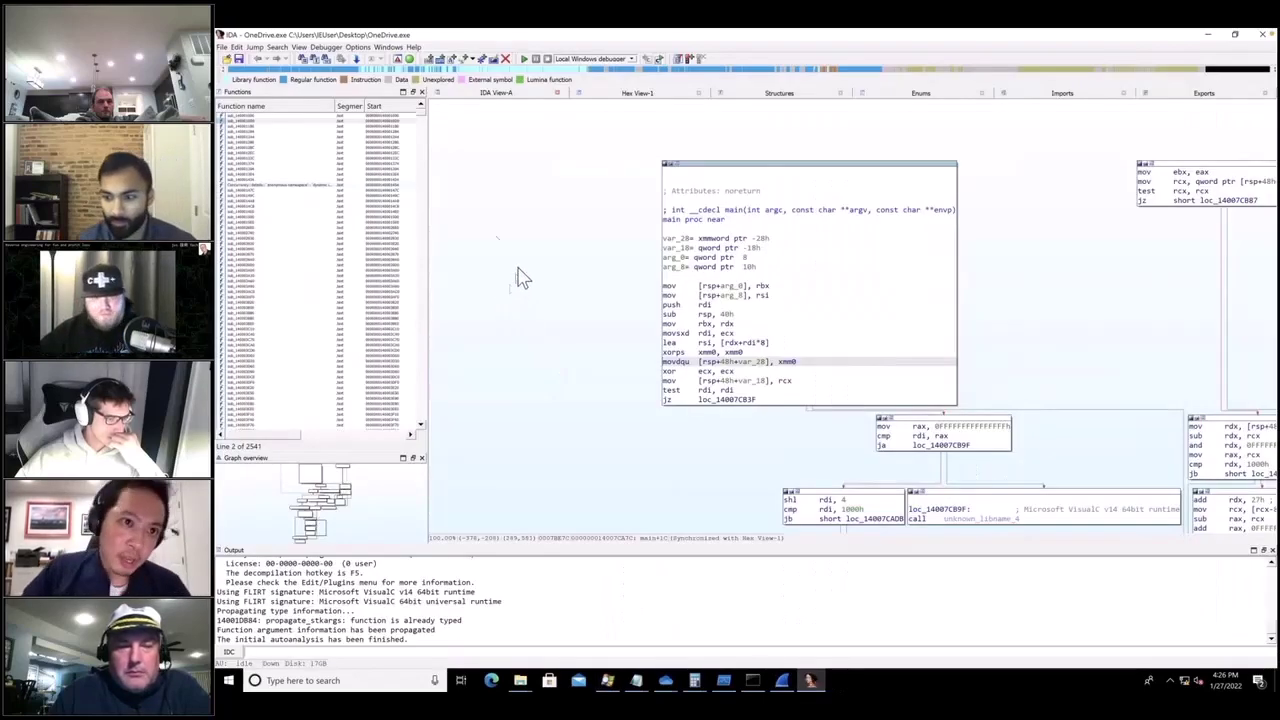
click(299, 47)
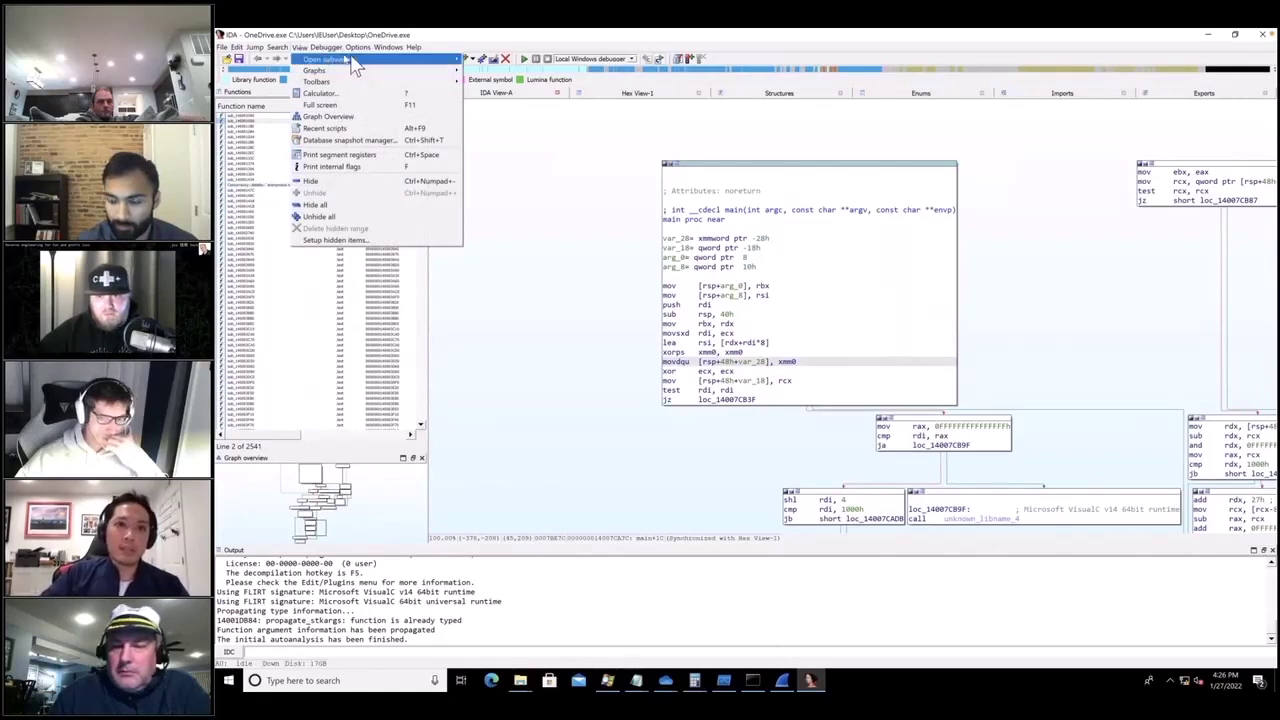
mouse_move(350, 60)
click(543, 184)
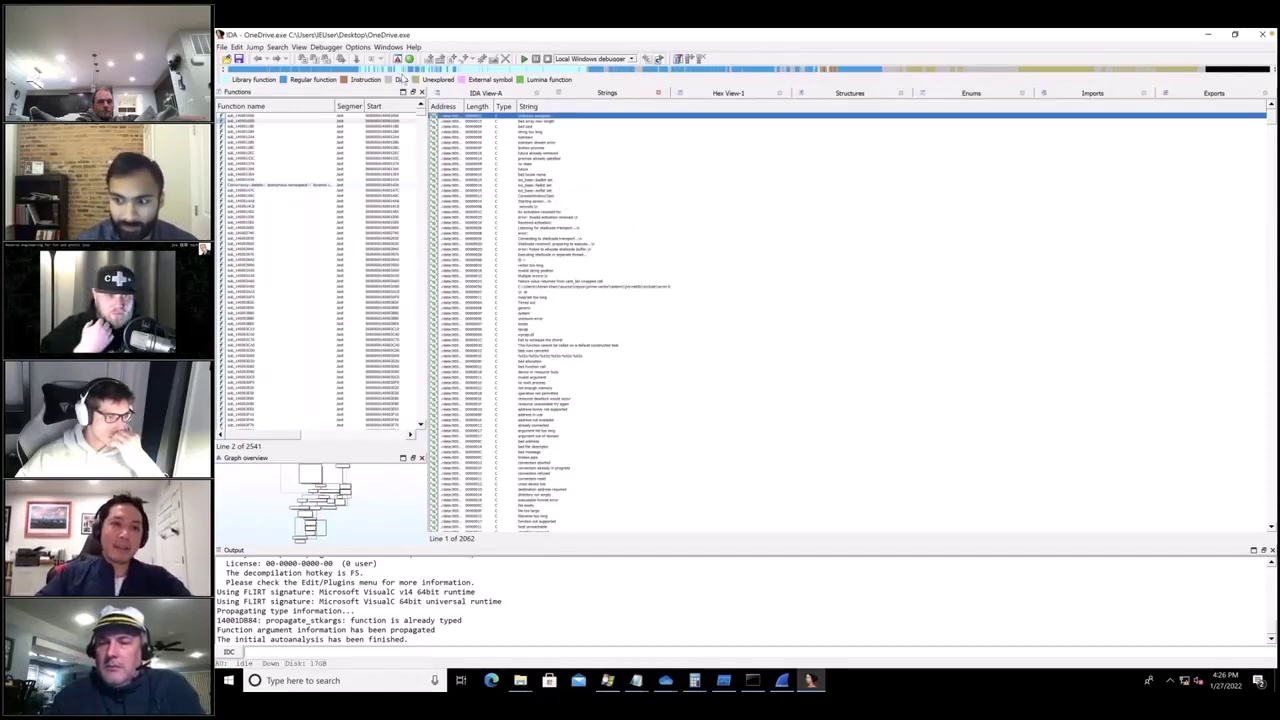
click(237, 47)
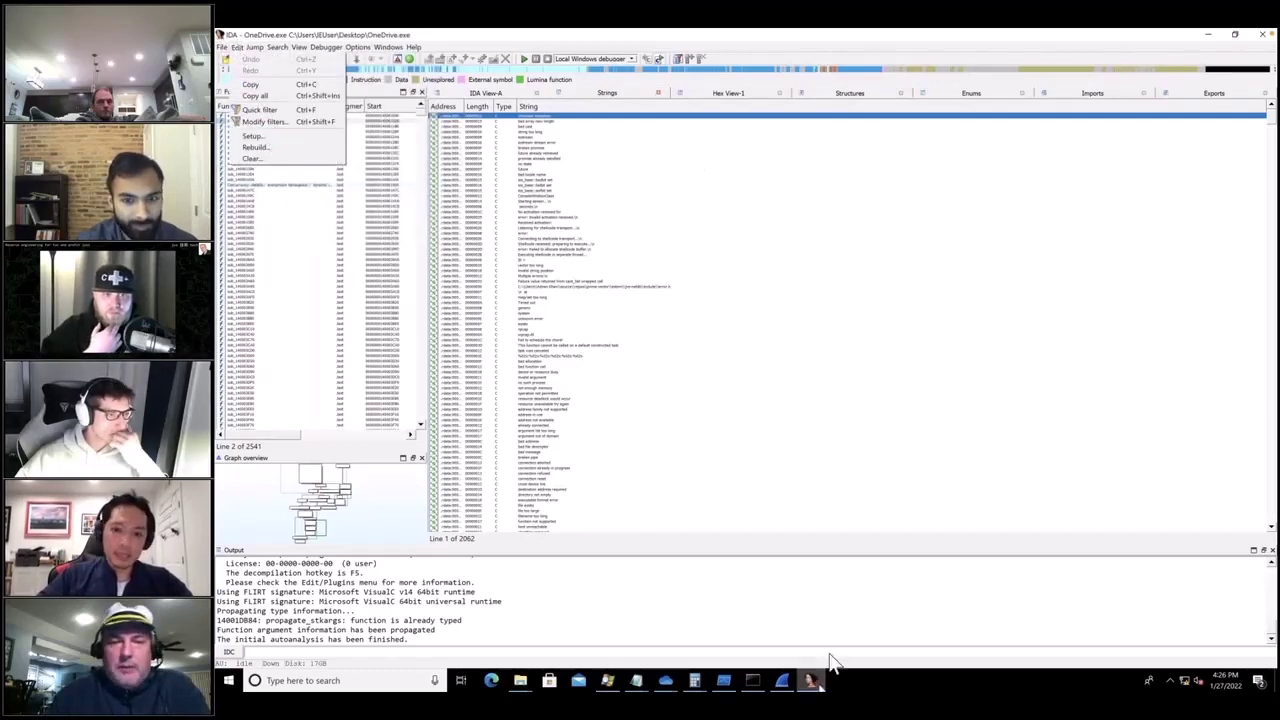
Step: Restart the Ethernet1 capture in Wireshark without saving the captured packets, leaving it running minimized
click(786, 681)
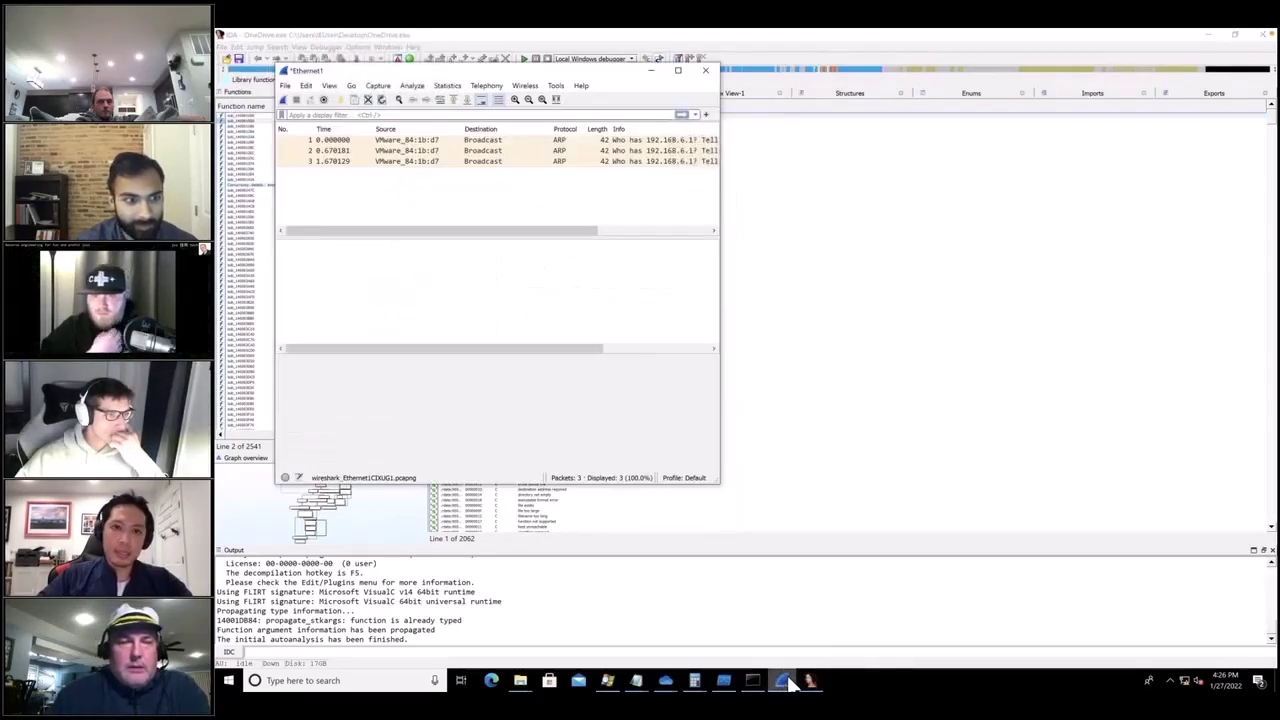
click(283, 99)
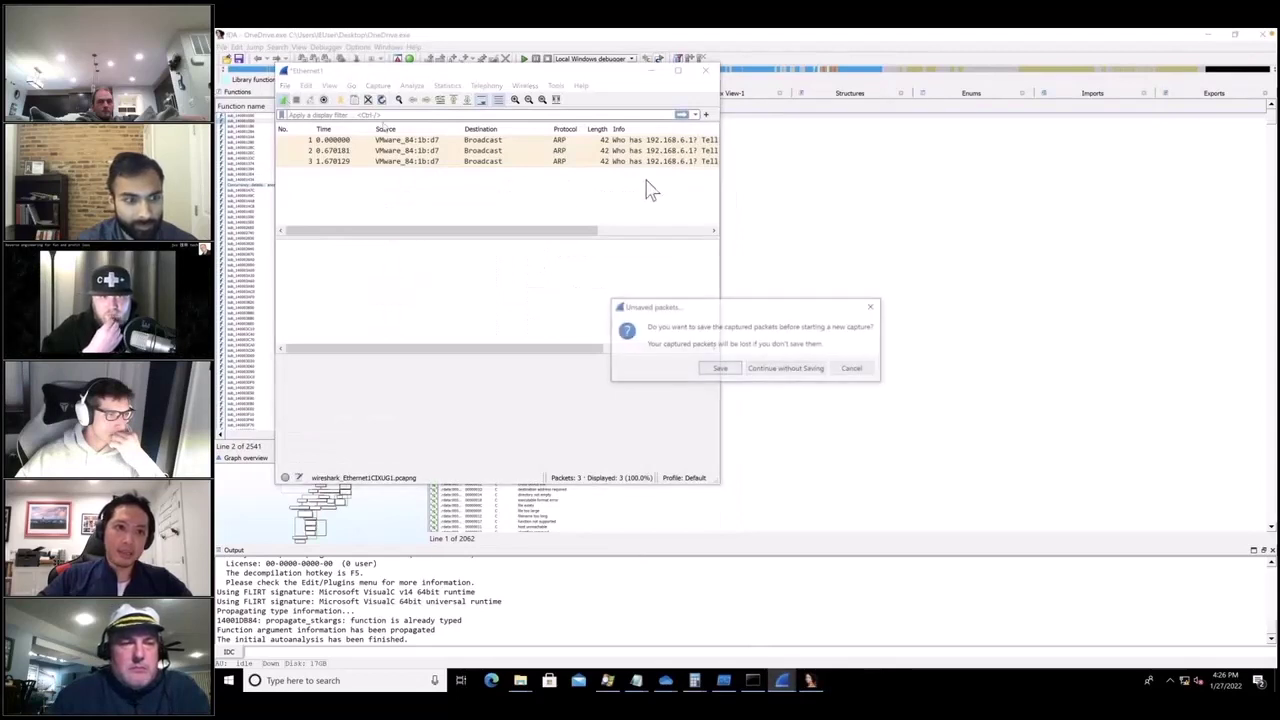
click(768, 370)
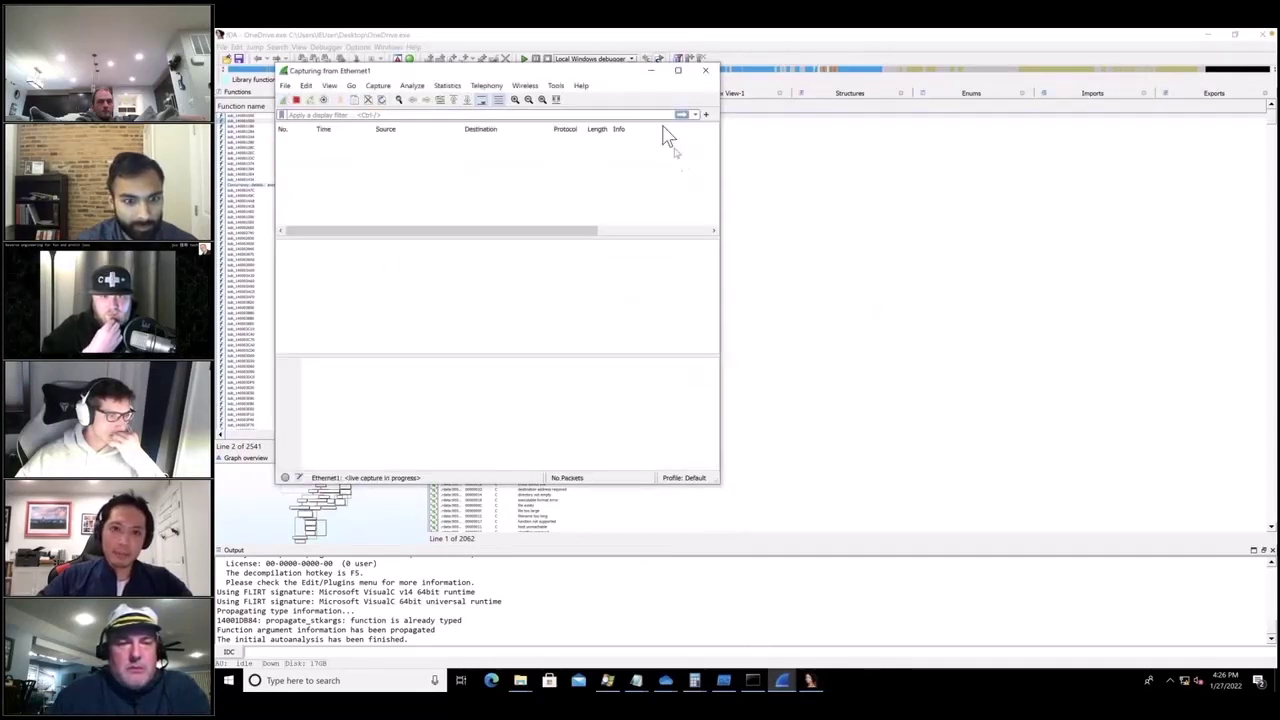
click(650, 71)
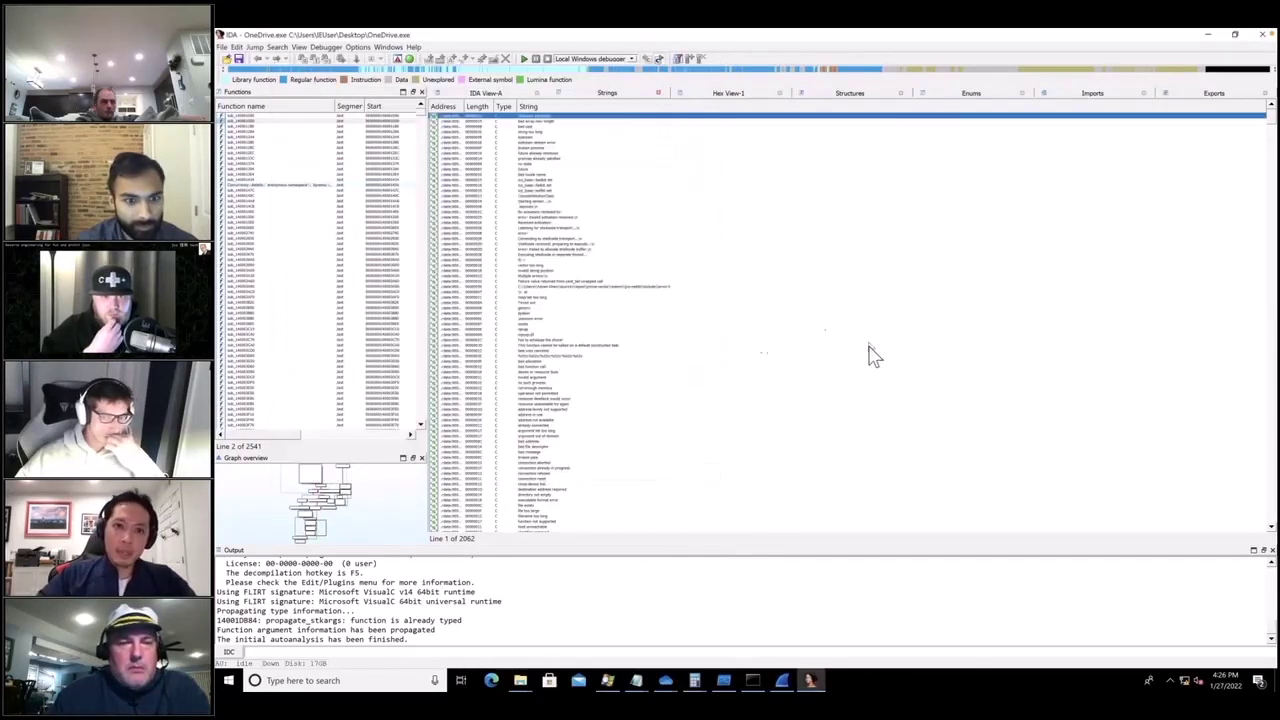
click(524, 207)
click(228, 48)
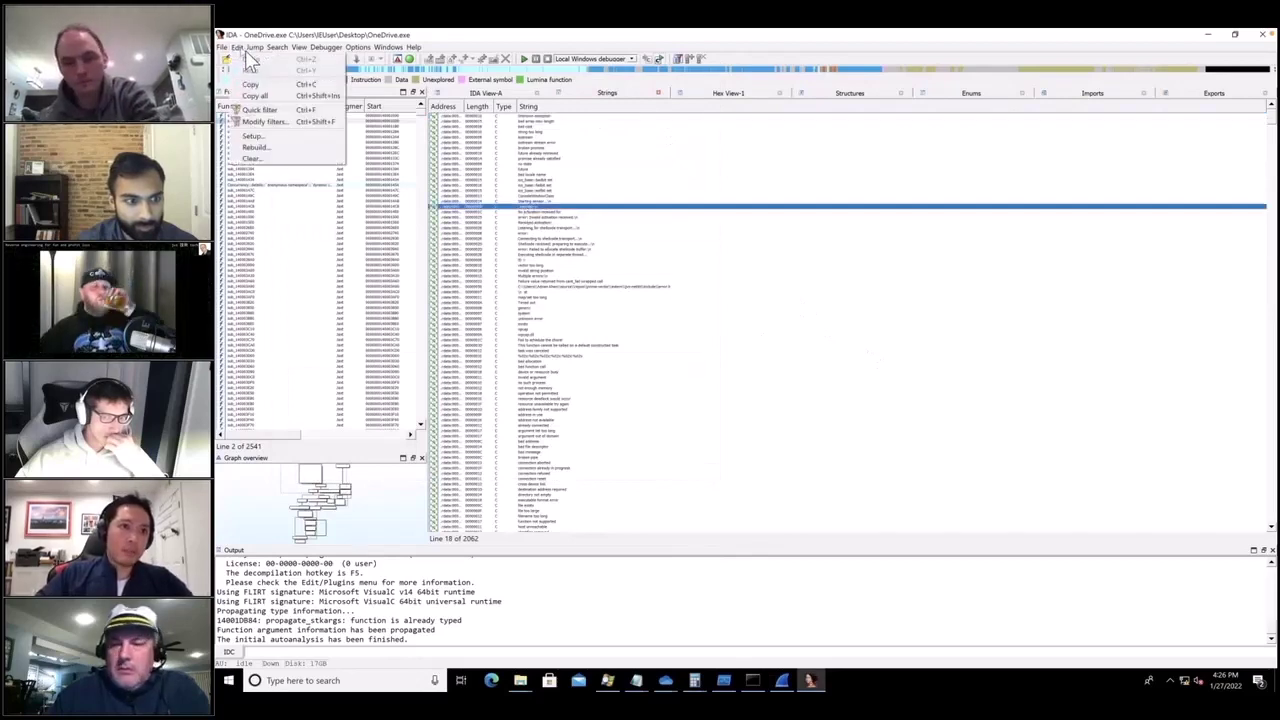
mouse_move(241, 47)
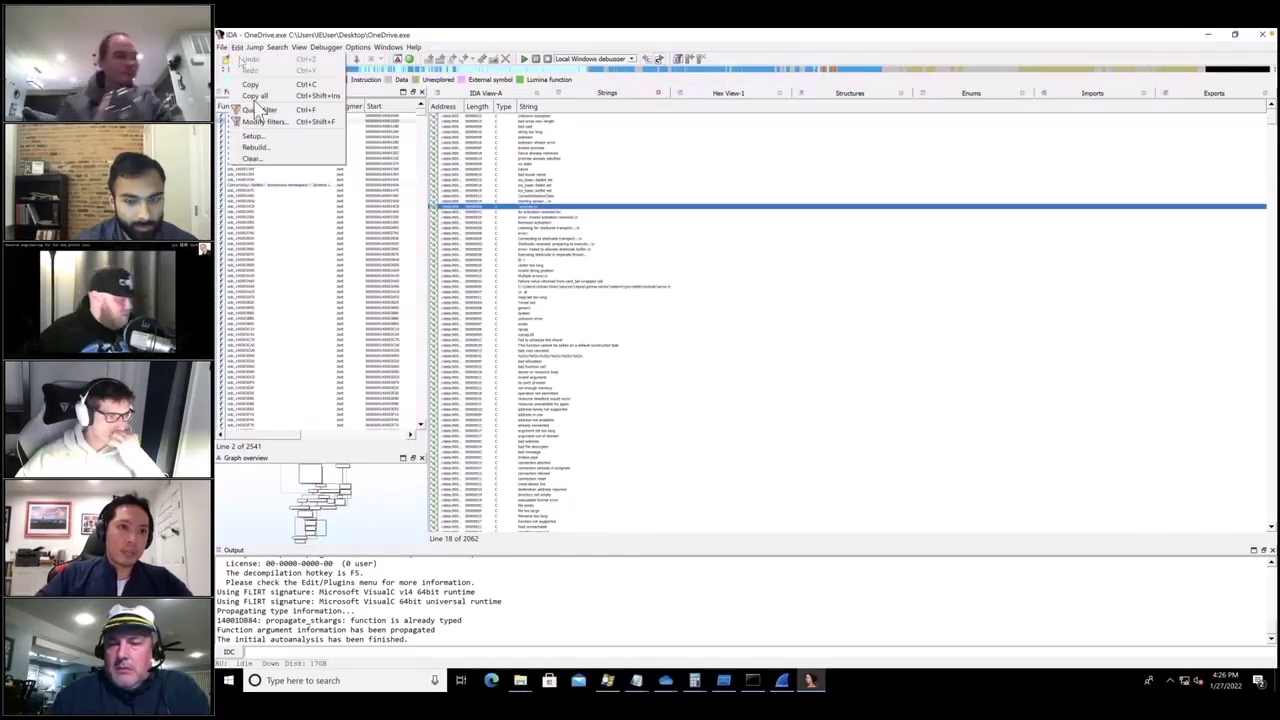
click(280, 138)
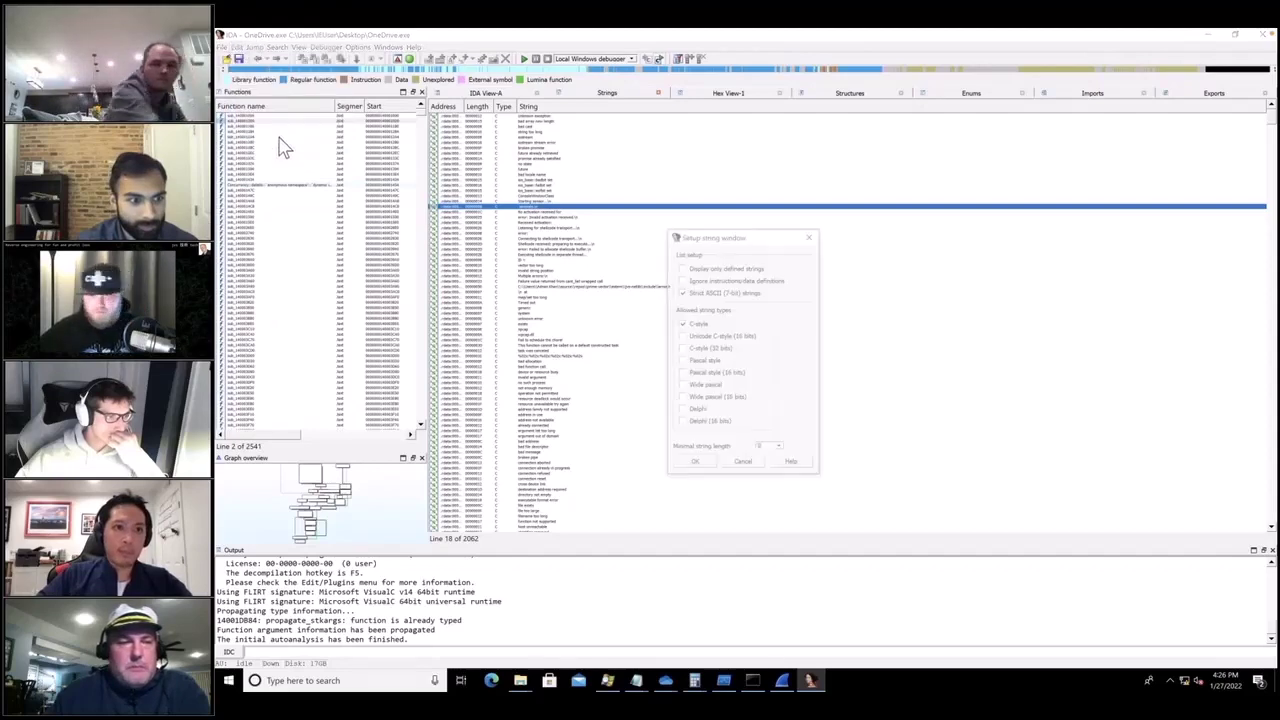
key(Escape)
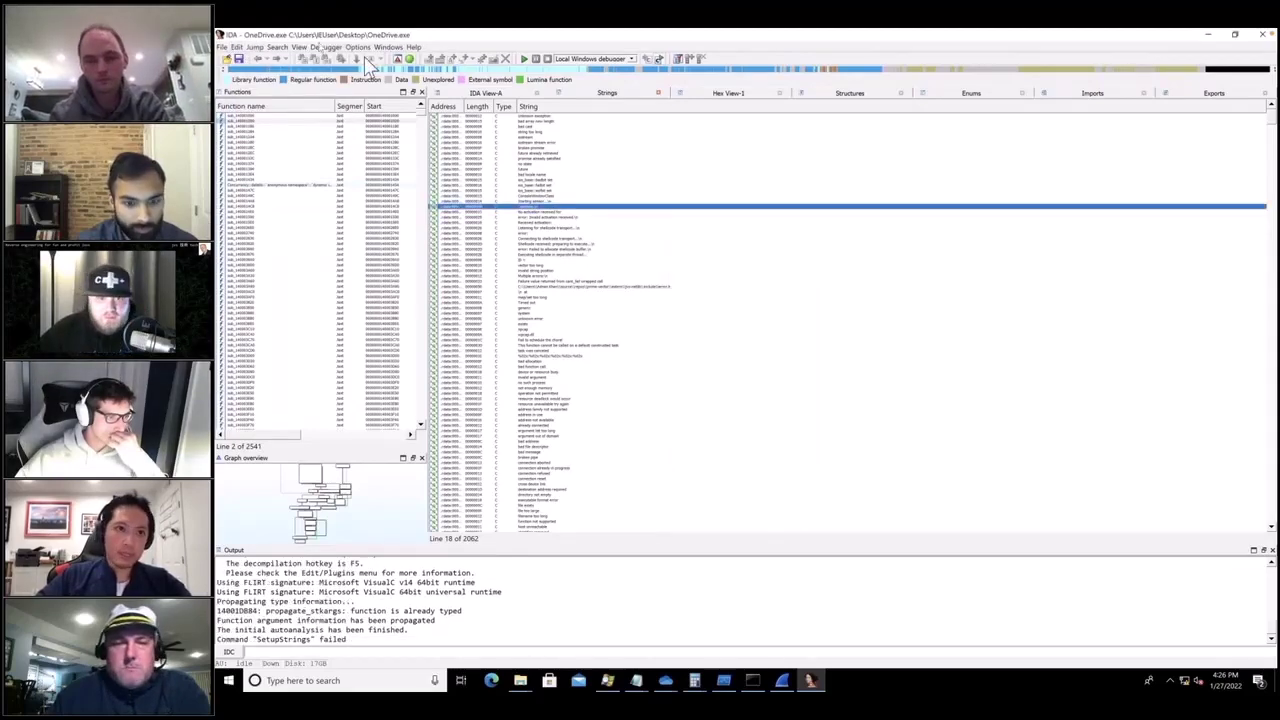
Step: Set the font size of IDA's tabular views to 11
click(358, 48)
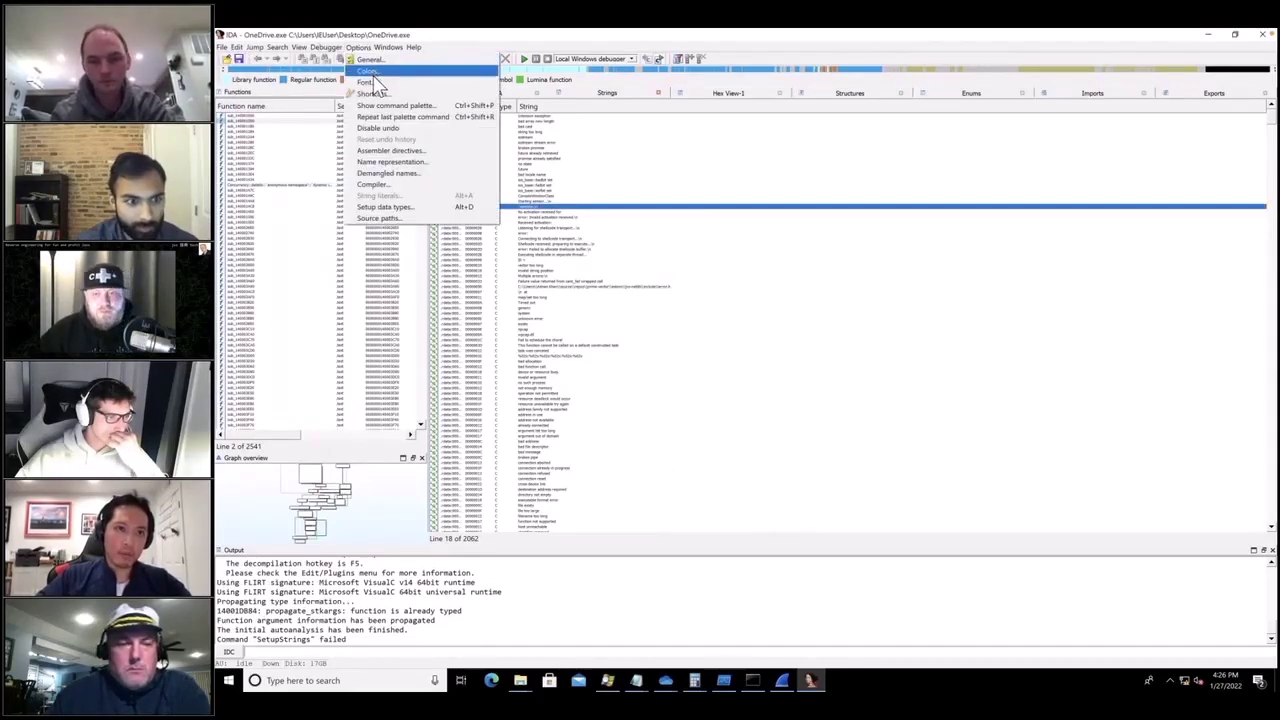
click(370, 83)
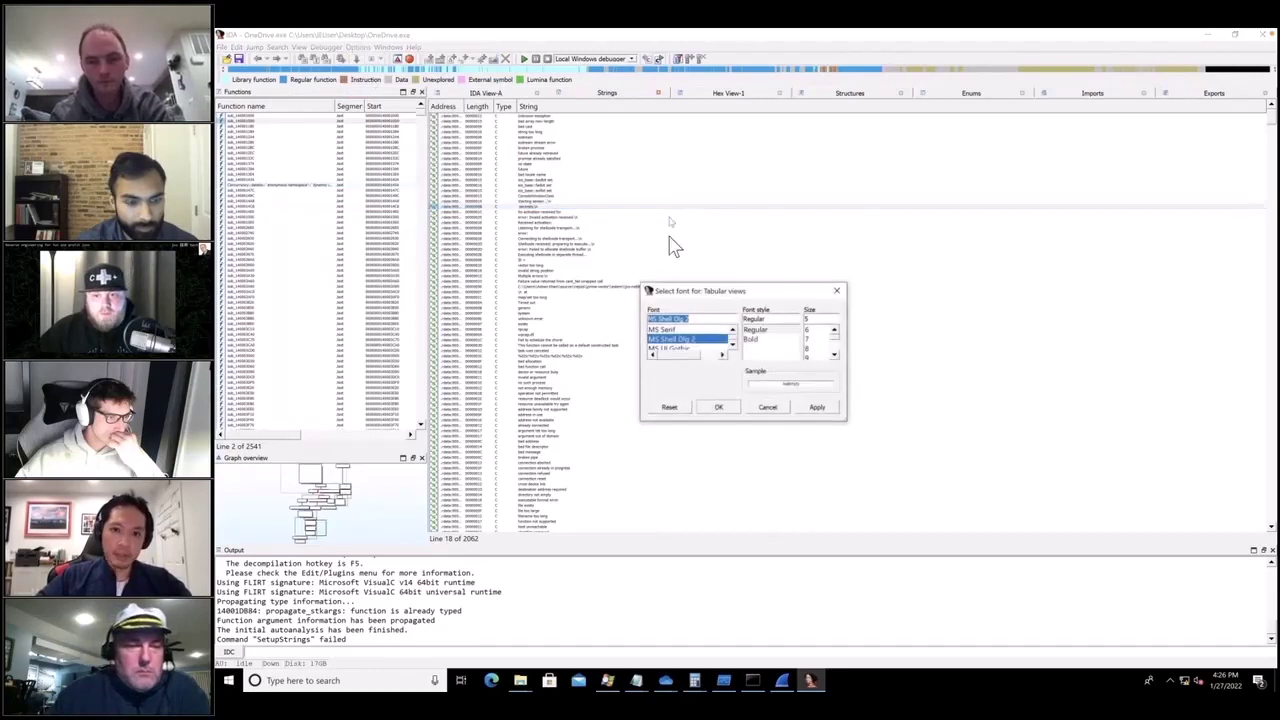
click(835, 357)
click(812, 348)
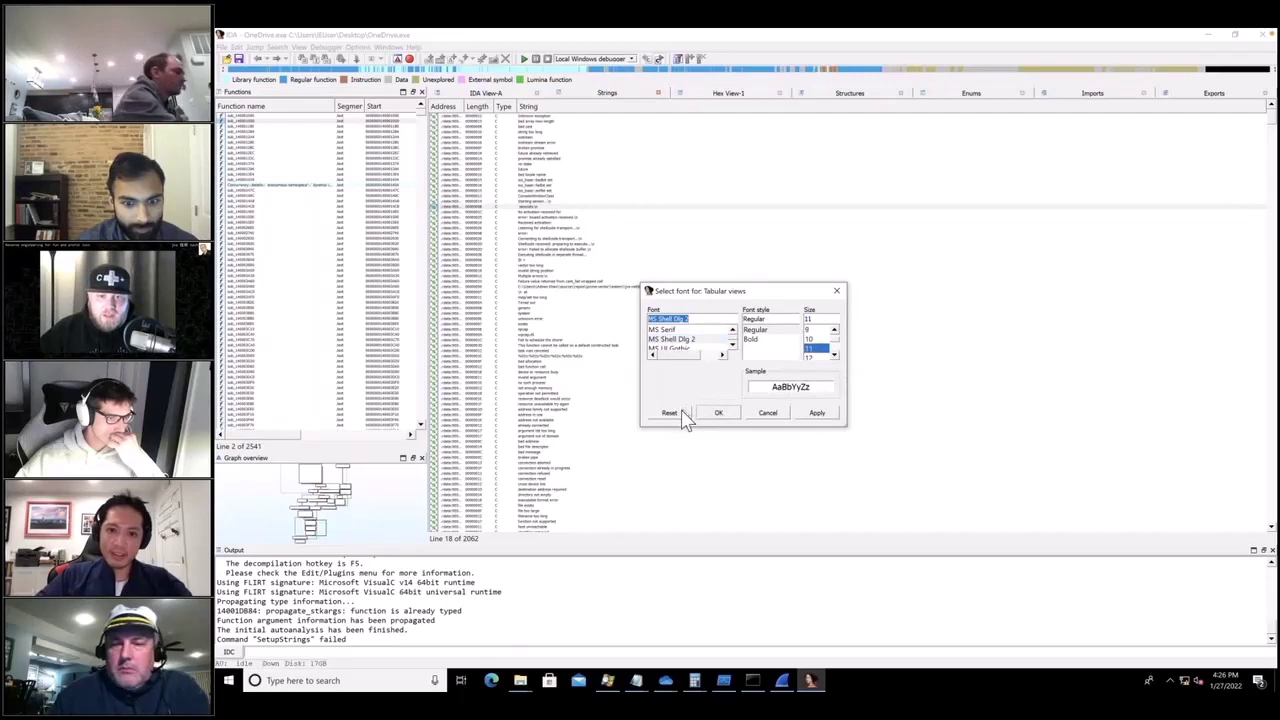
click(719, 414)
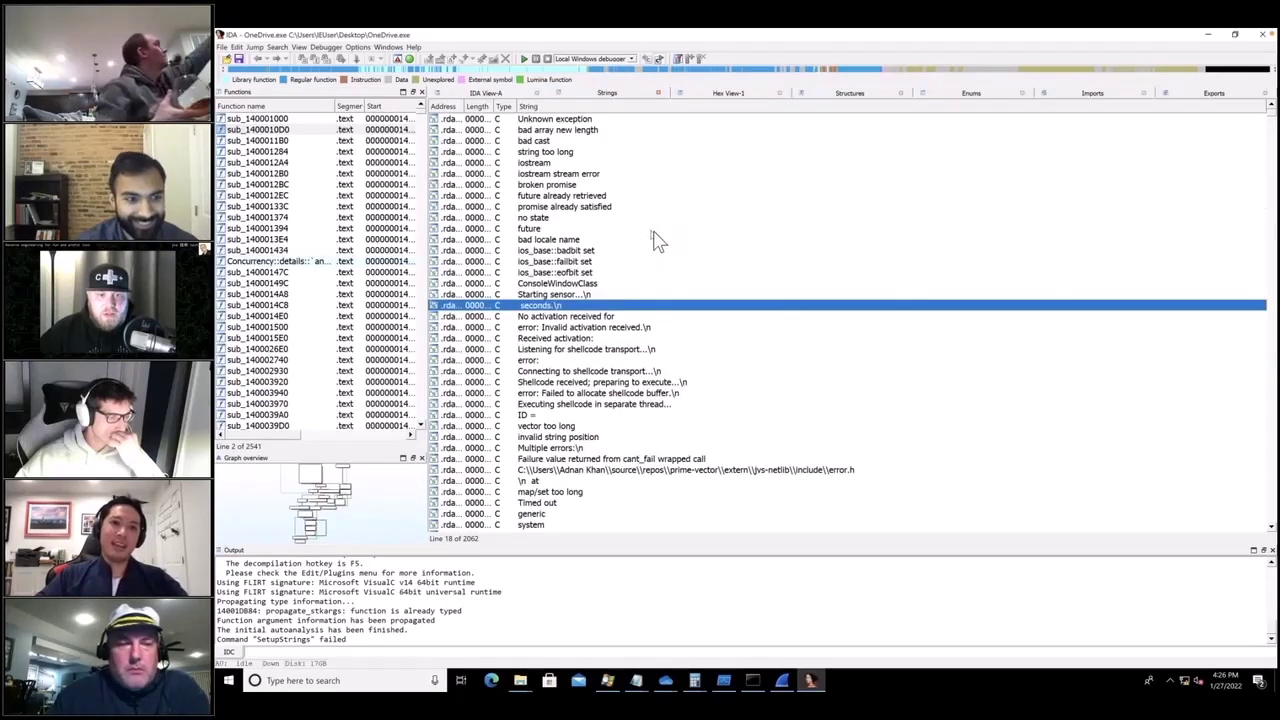
Step: Enlarge the font of IDA's tabular views further so the Strings and Functions lists are easier to read
click(362, 47)
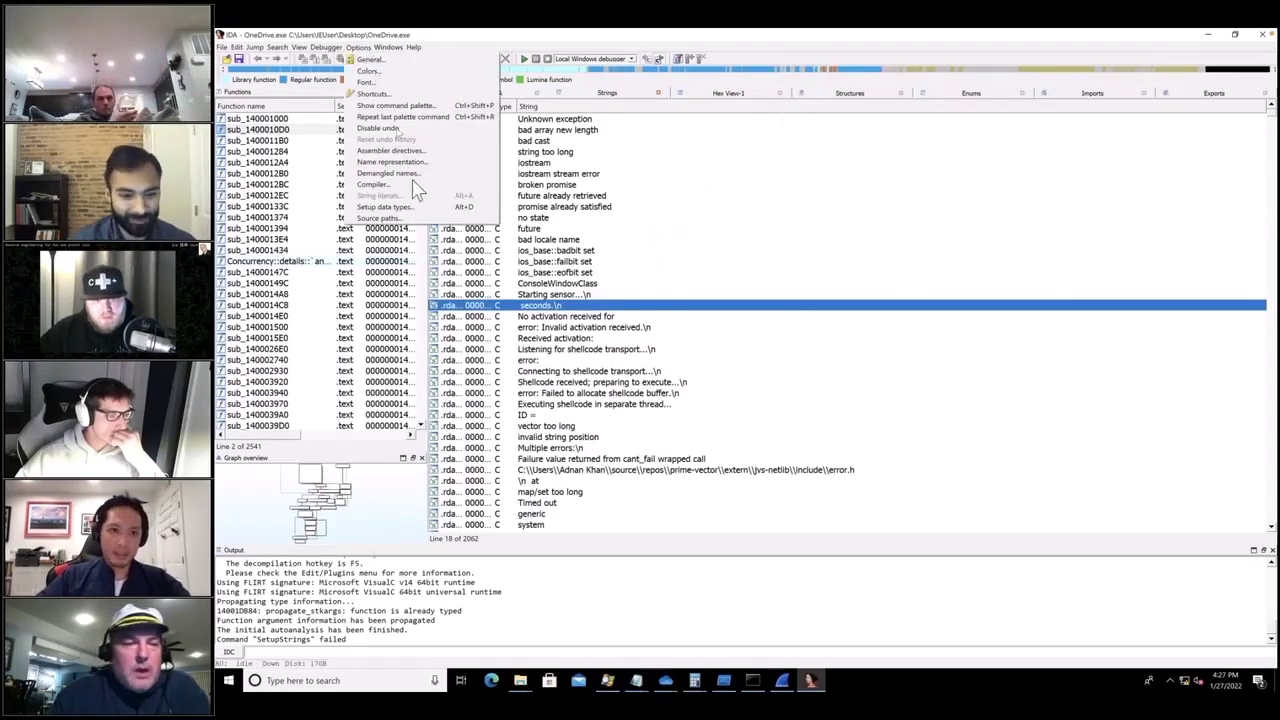
click(404, 88)
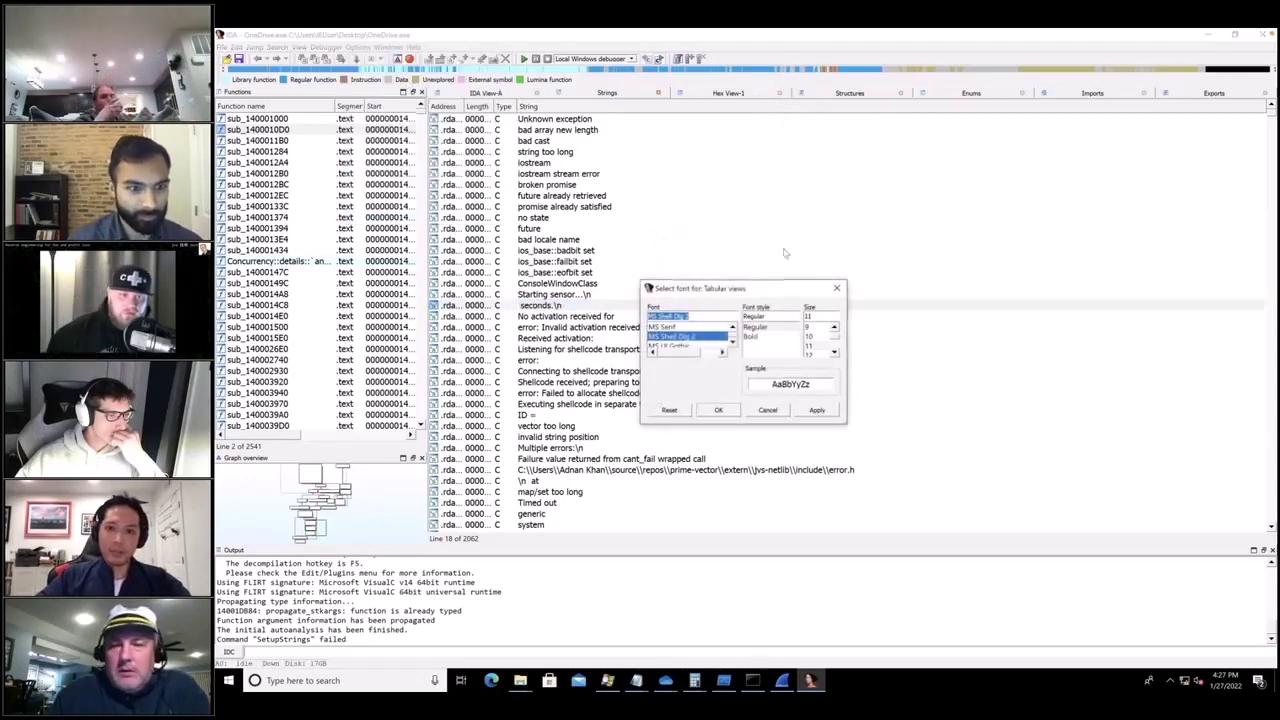
click(828, 354)
click(716, 417)
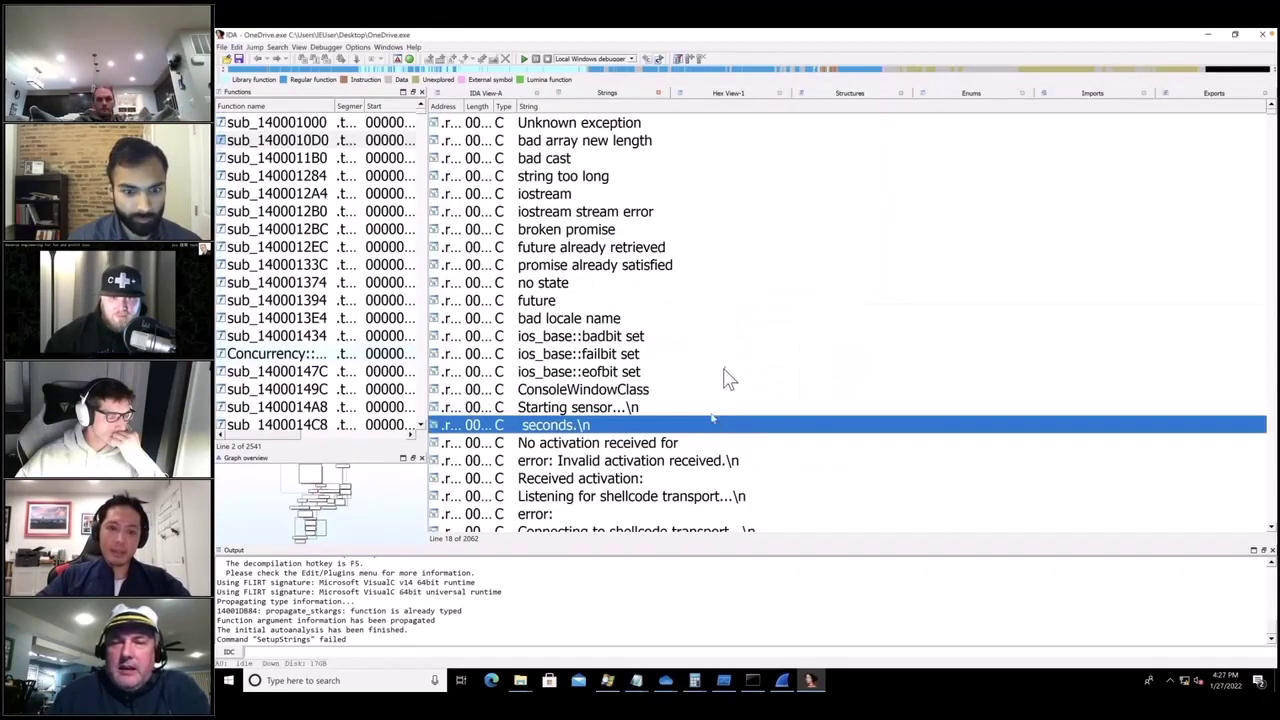
Step: Minimize IDA, check the scale and resolution in the Windows display settings, and close the settings unchanged
click(1208, 36)
right_click(428, 82)
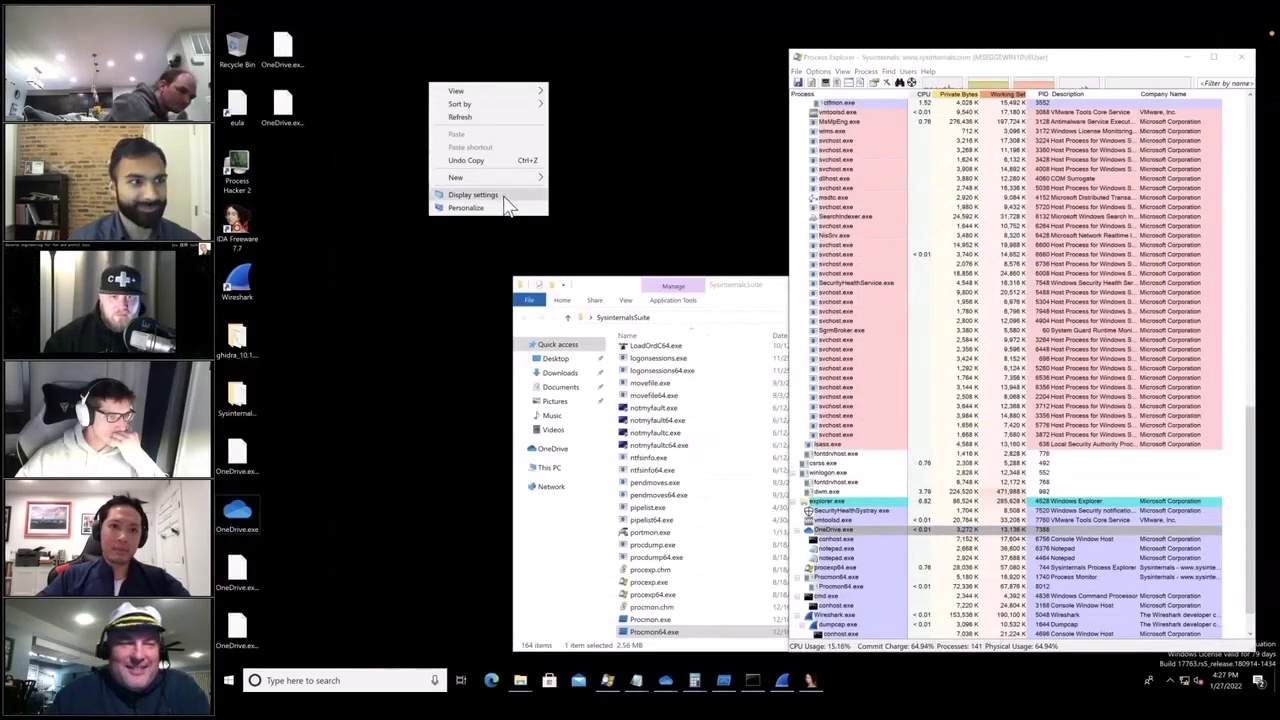
click(504, 195)
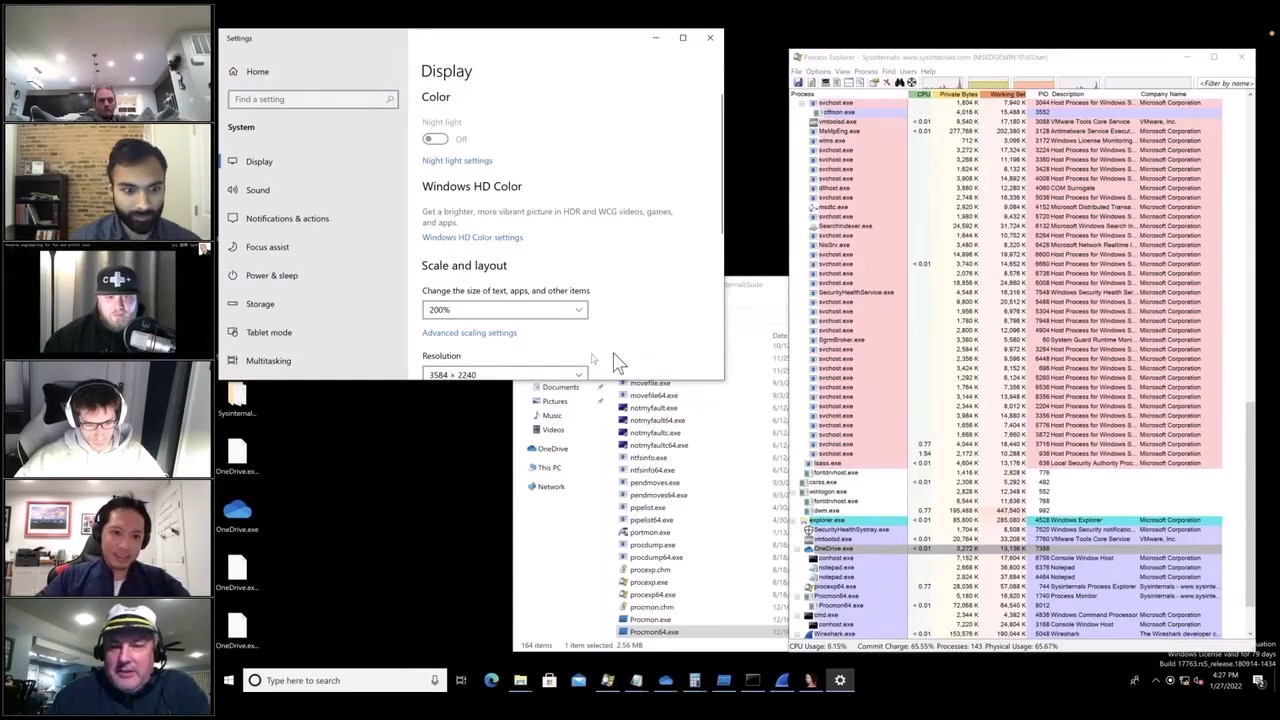
scroll(622, 360, down, 1)
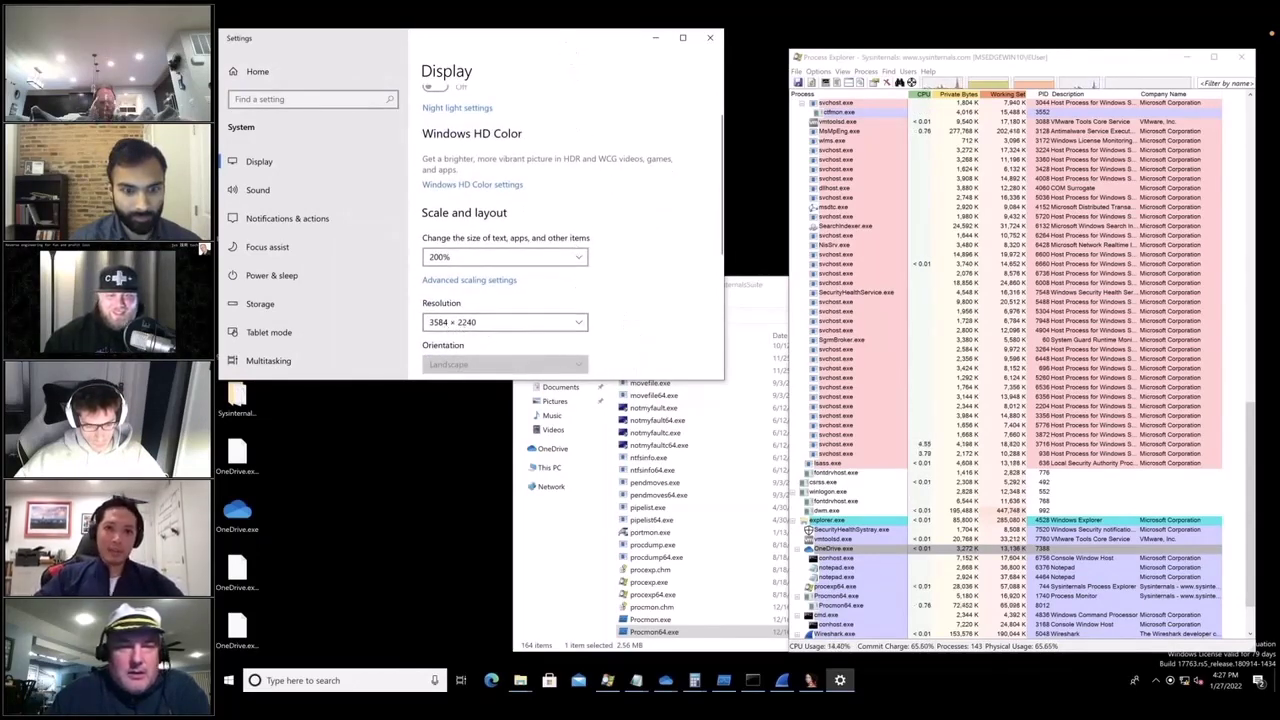
click(711, 88)
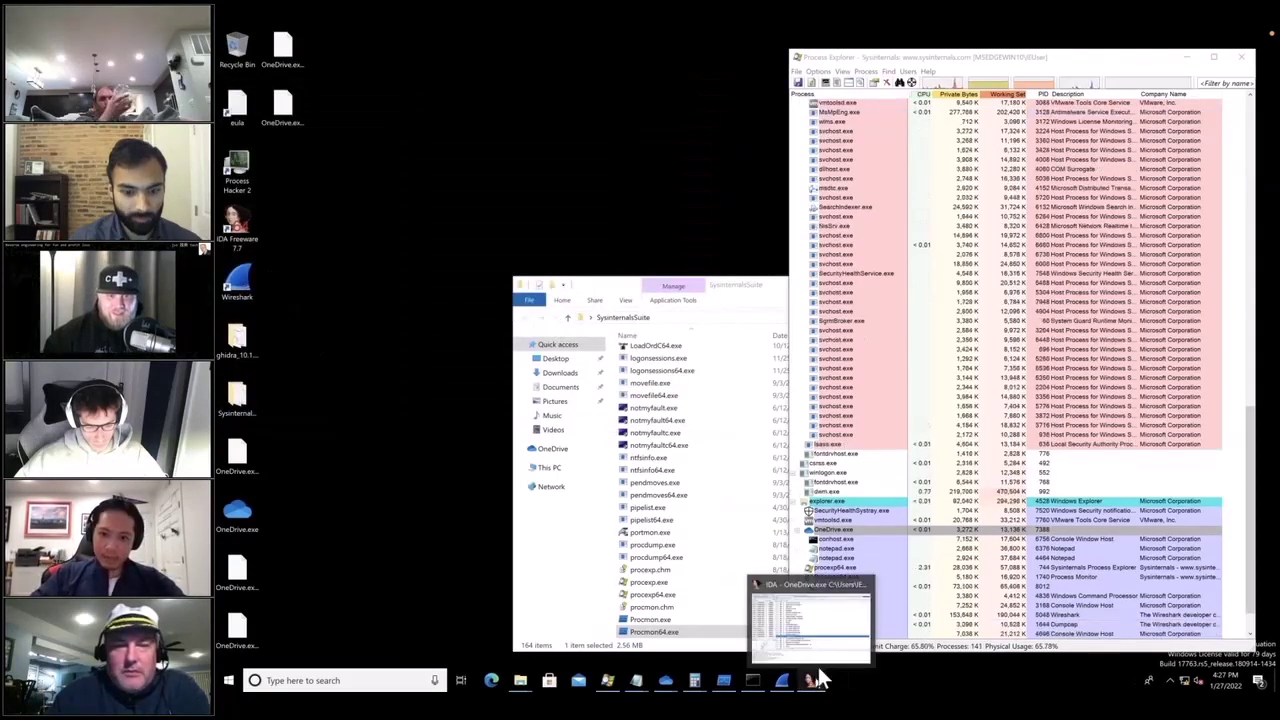
Step: Return to IDA and widen the Address column of the Strings list to show more of each address
click(820, 655)
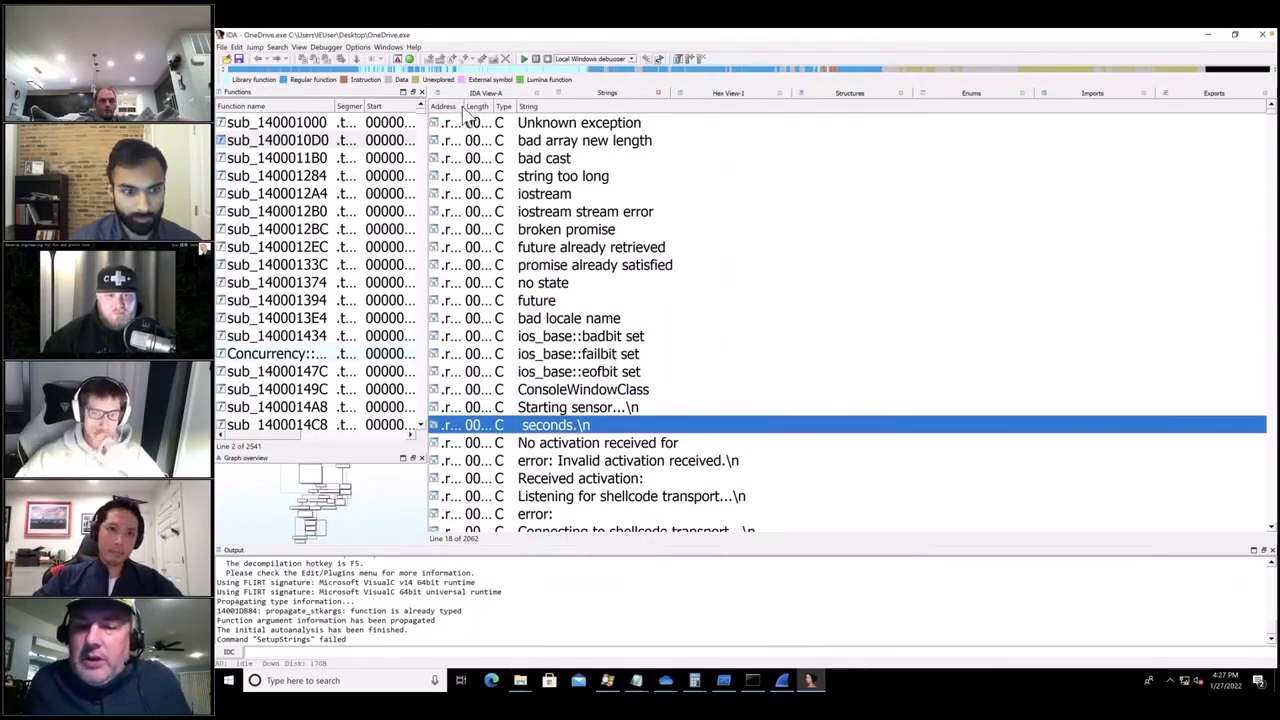
drag(463, 105, 571, 106)
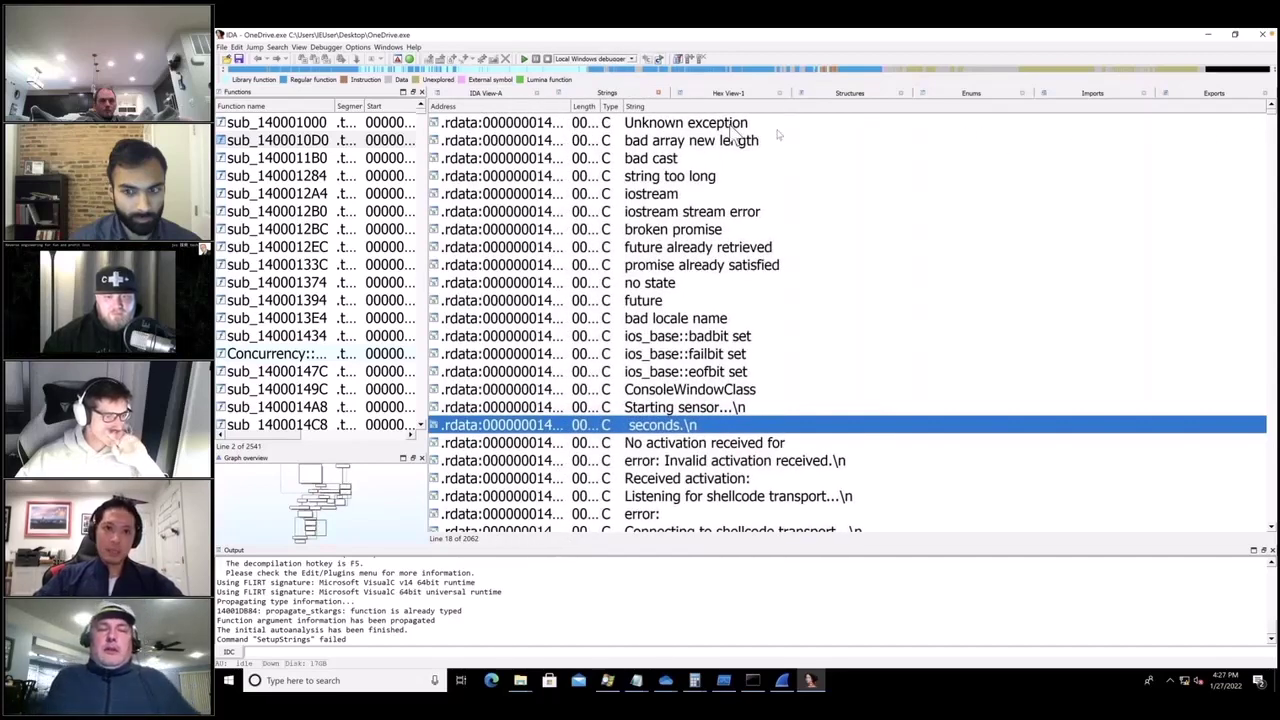
Step: Minimize IDA and move the SysinternalsSuite folder window up toward the middle of the desktop
click(1208, 34)
drag(745, 287, 686, 230)
drag(796, 237, 698, 223)
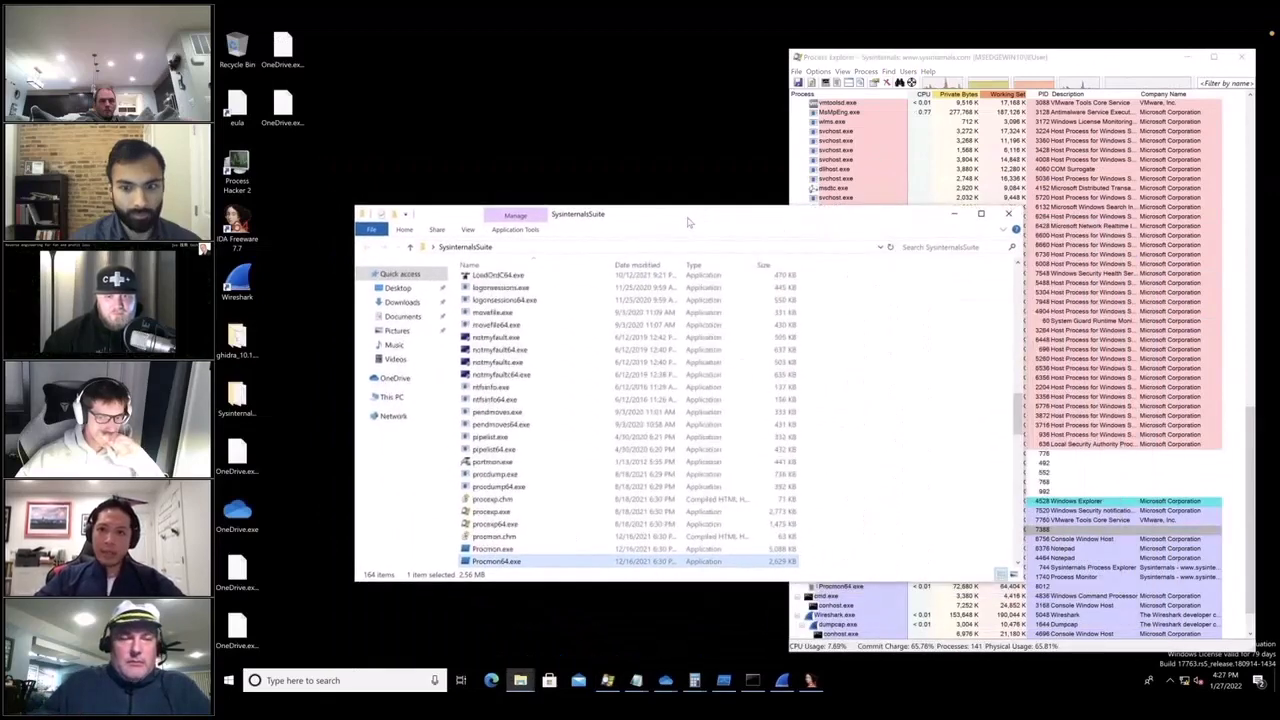
Step: Open the properties of the OneDrive.exe process in Process Explorer to examine its image details
click(998, 80)
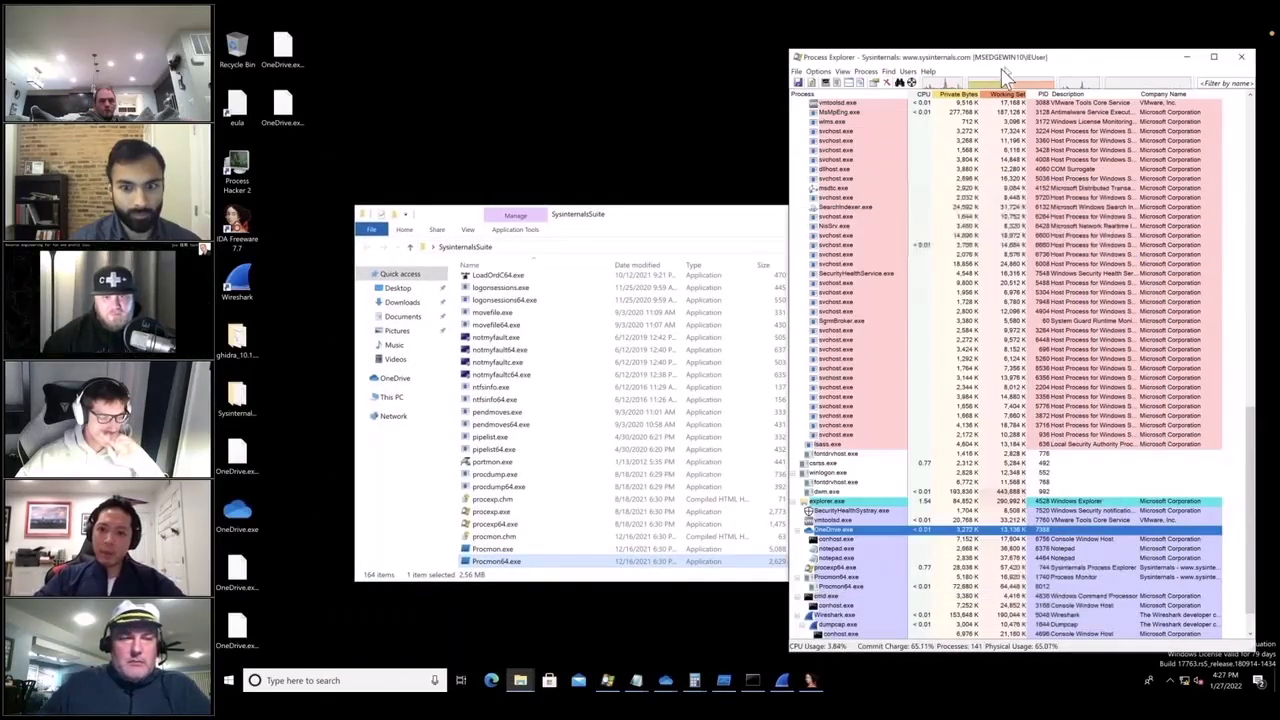
right_click(858, 531)
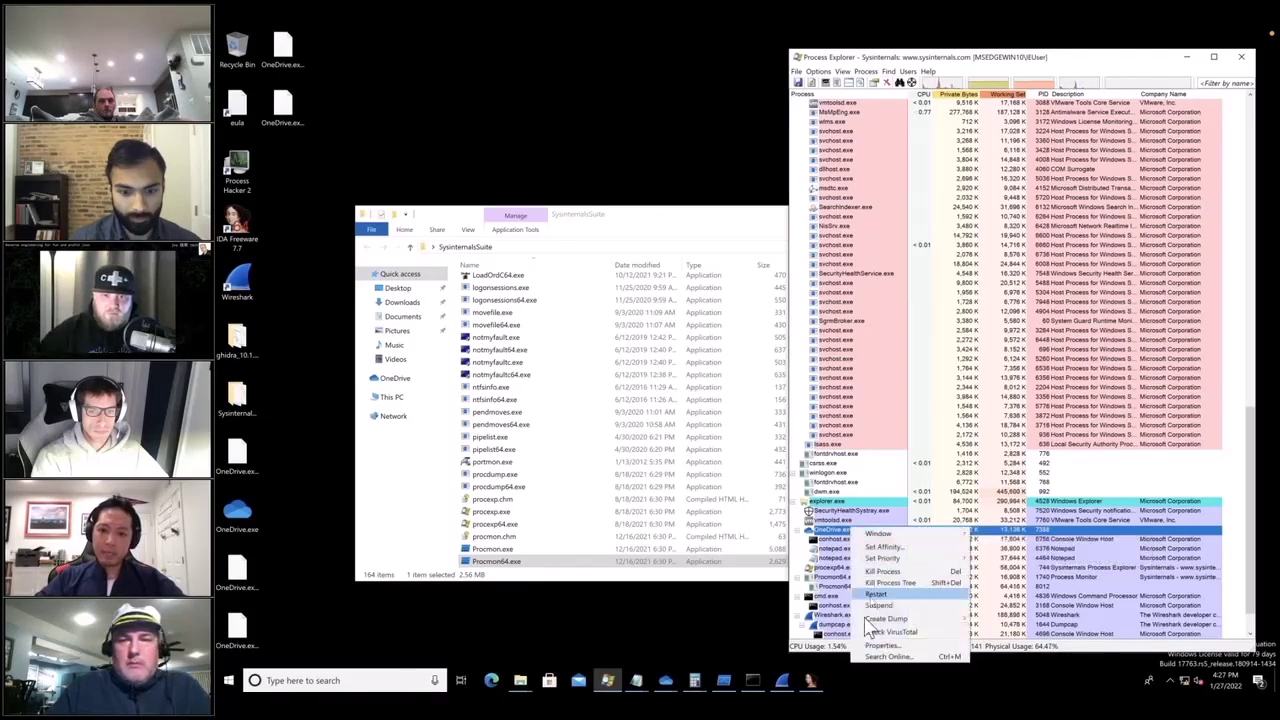
click(885, 646)
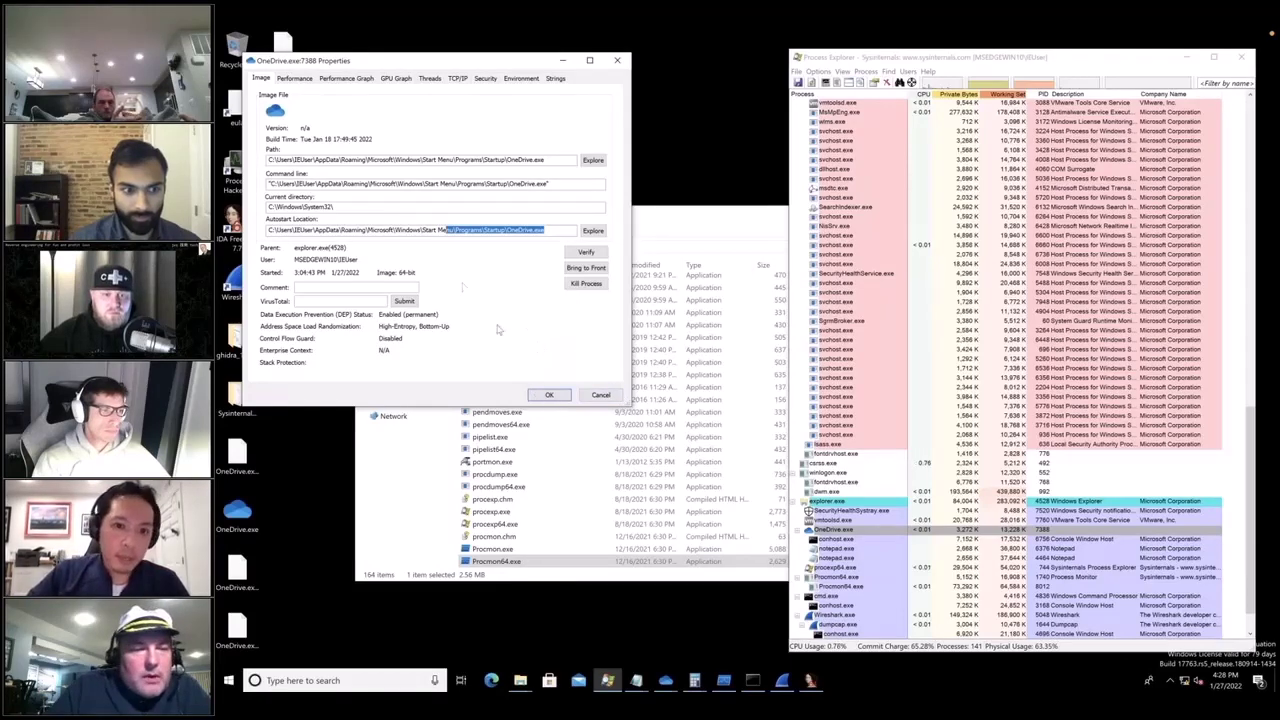
Step: Close the process properties and open the file details of the OneDrive.exe copy on the desktop
click(600, 396)
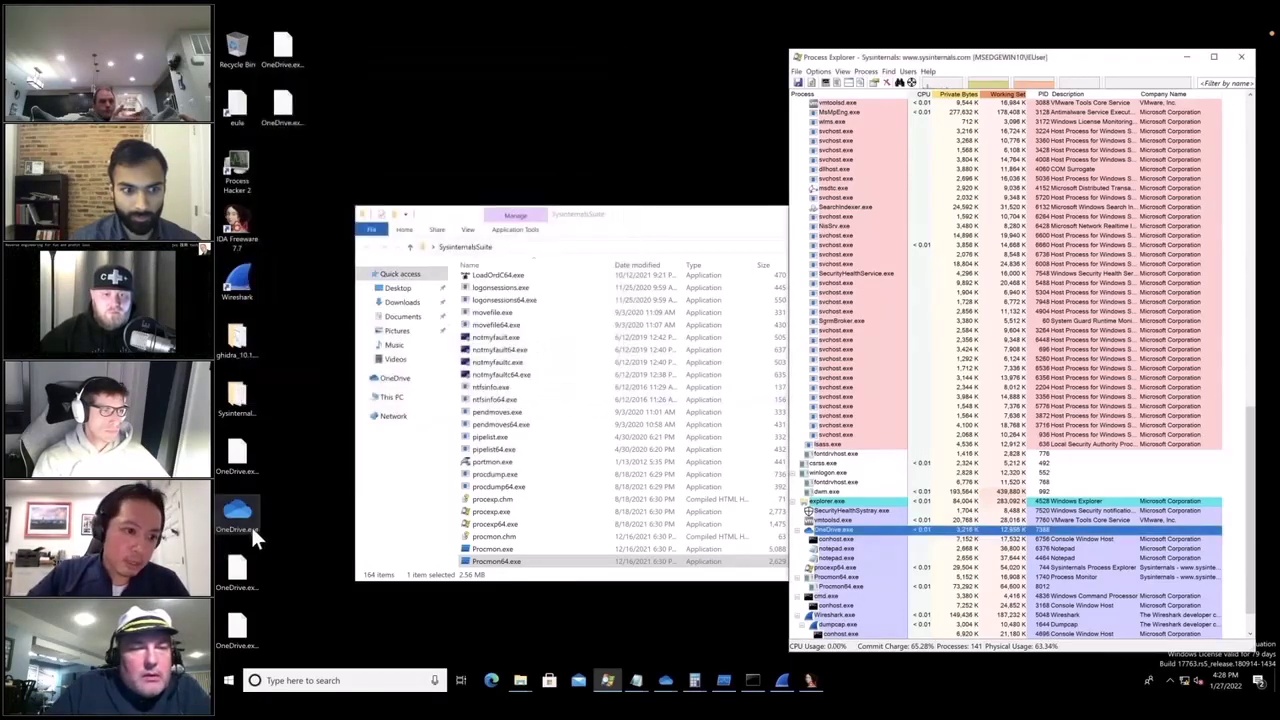
right_click(250, 524)
click(291, 522)
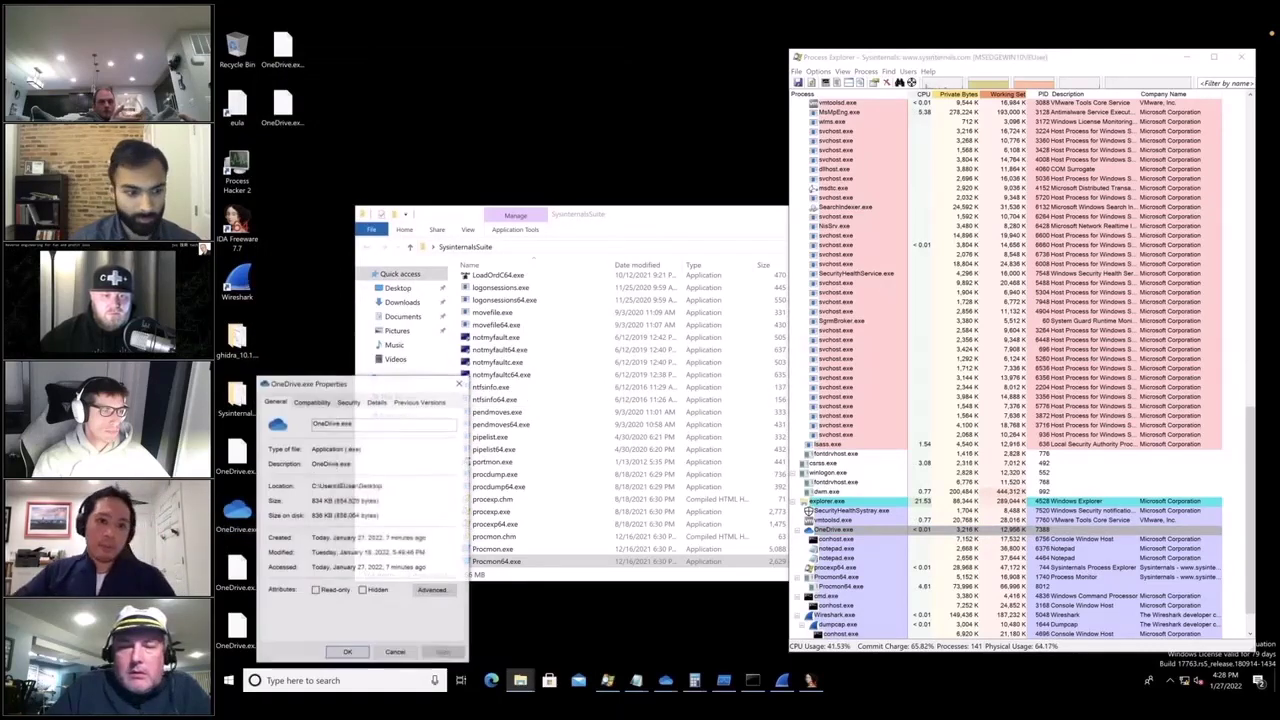
click(377, 401)
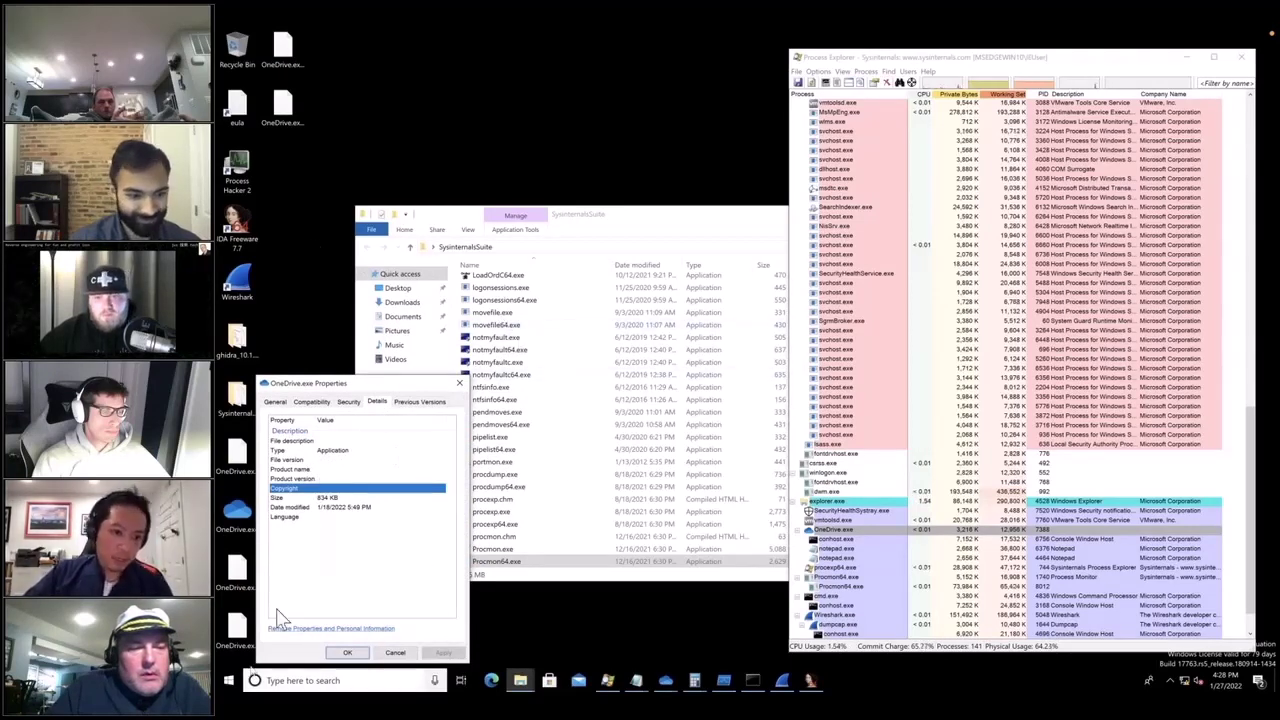
Step: Move the SysinternalsSuite window clear of the file properties and browse it to C:\Program Files (x86)\Microsoft Visual Studio\Installer
drag(680, 220, 965, 168)
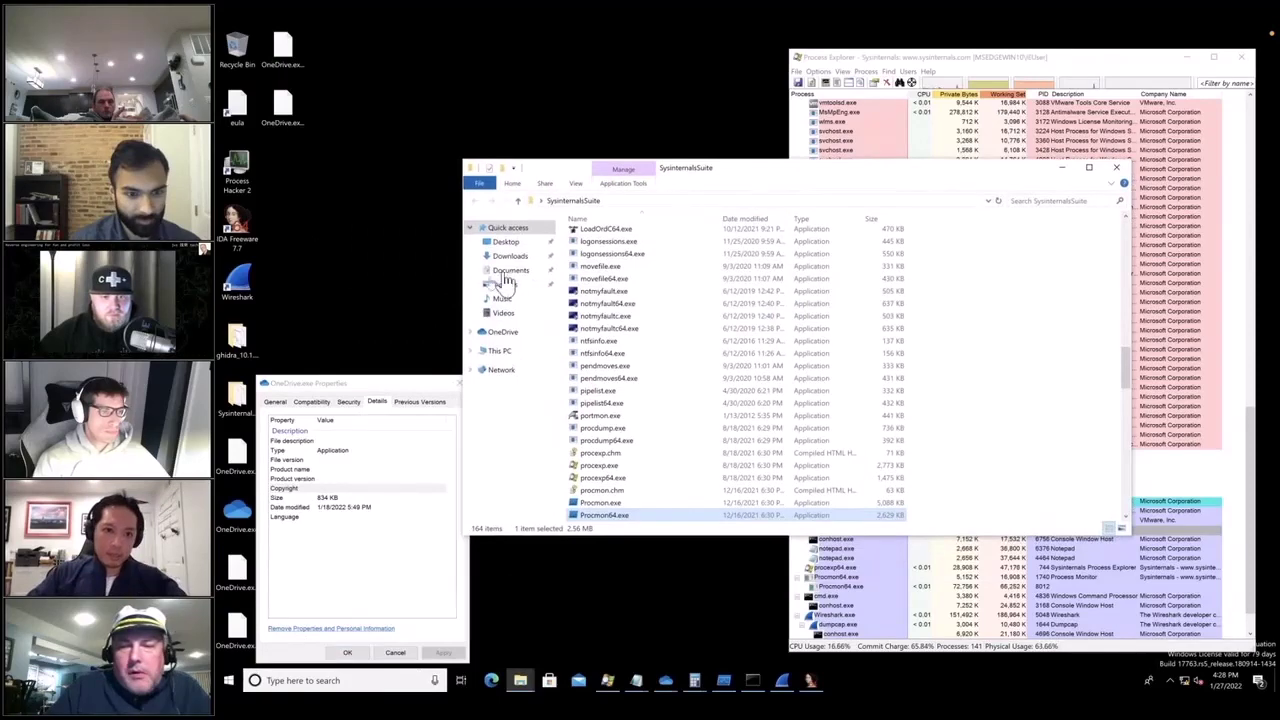
click(505, 349)
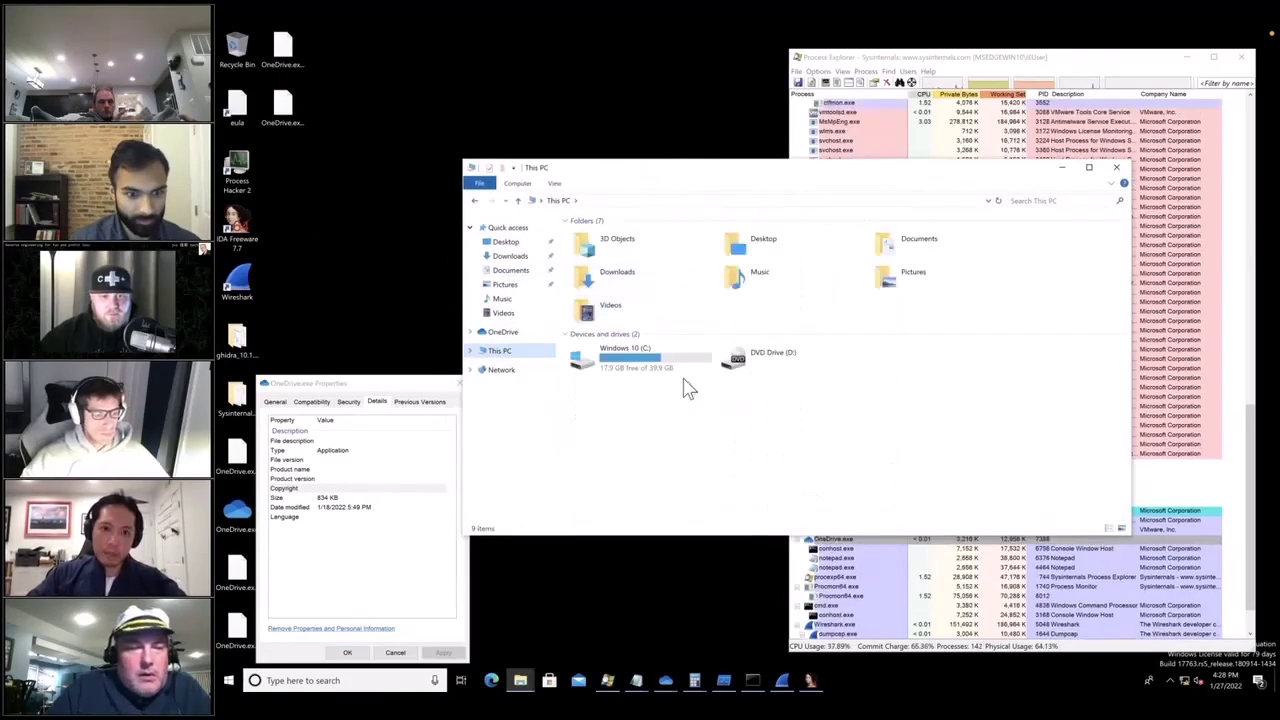
double_click(683, 372)
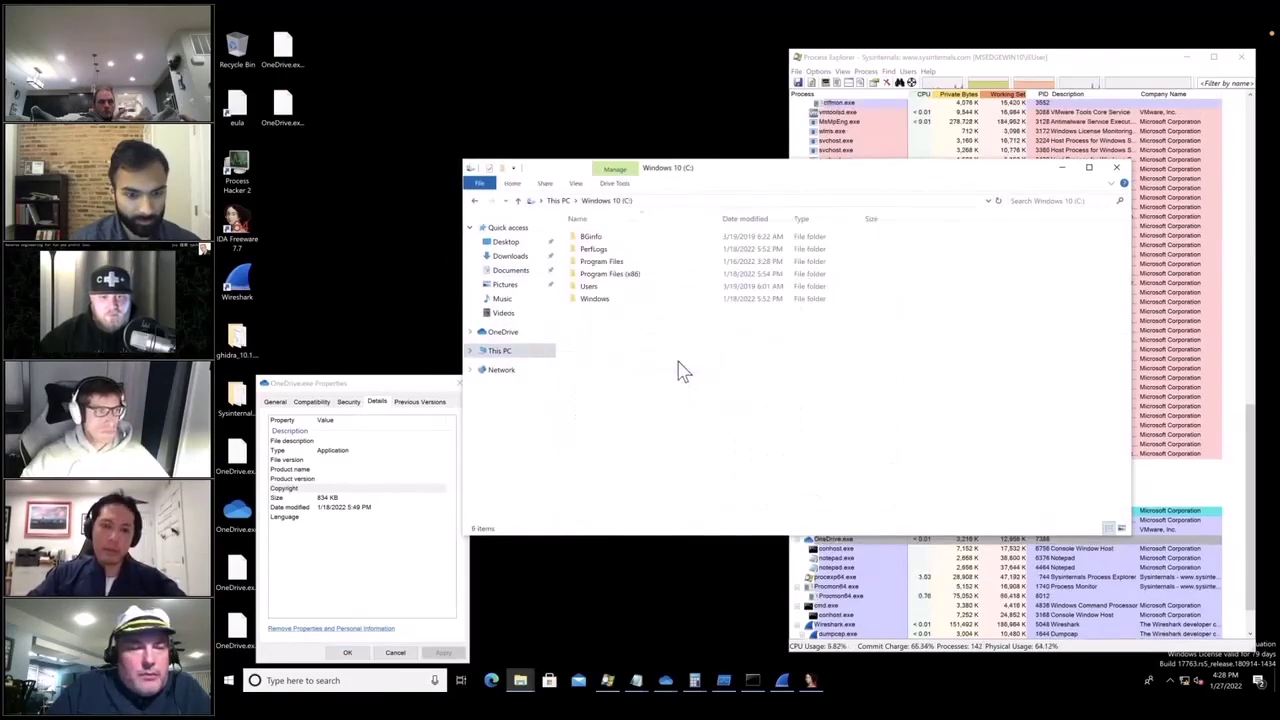
double_click(618, 275)
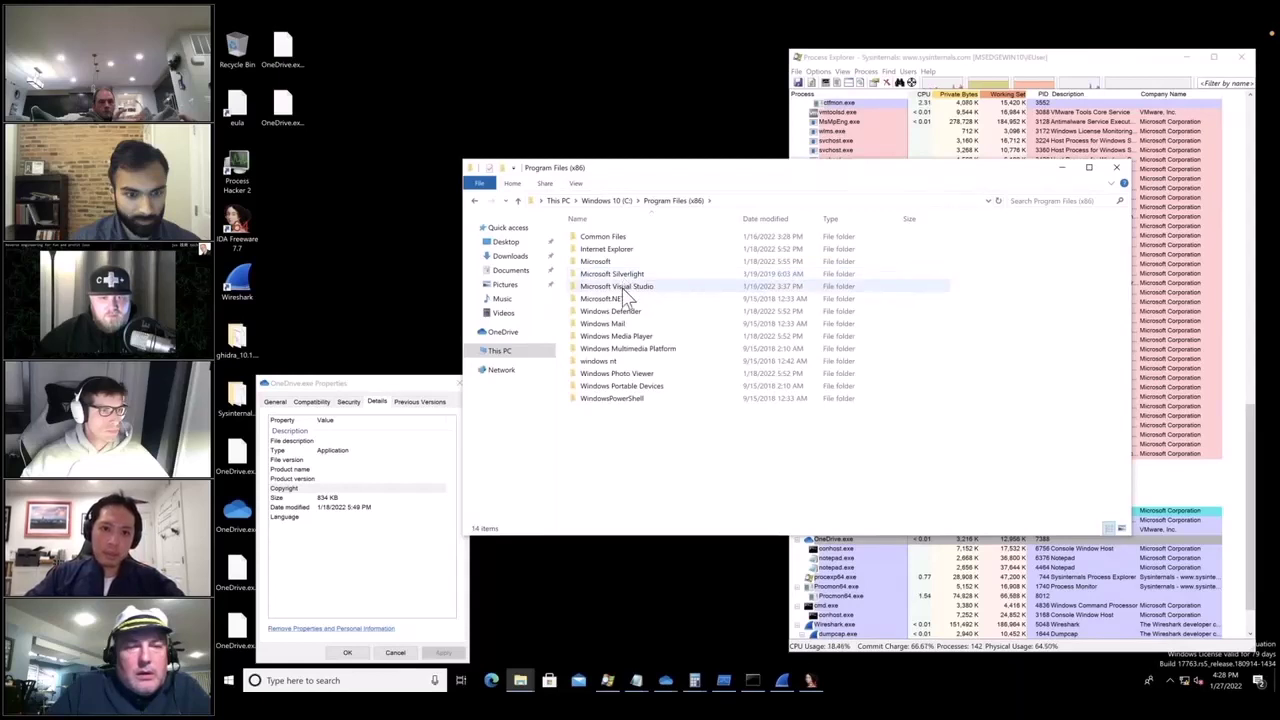
double_click(622, 287)
double_click(606, 249)
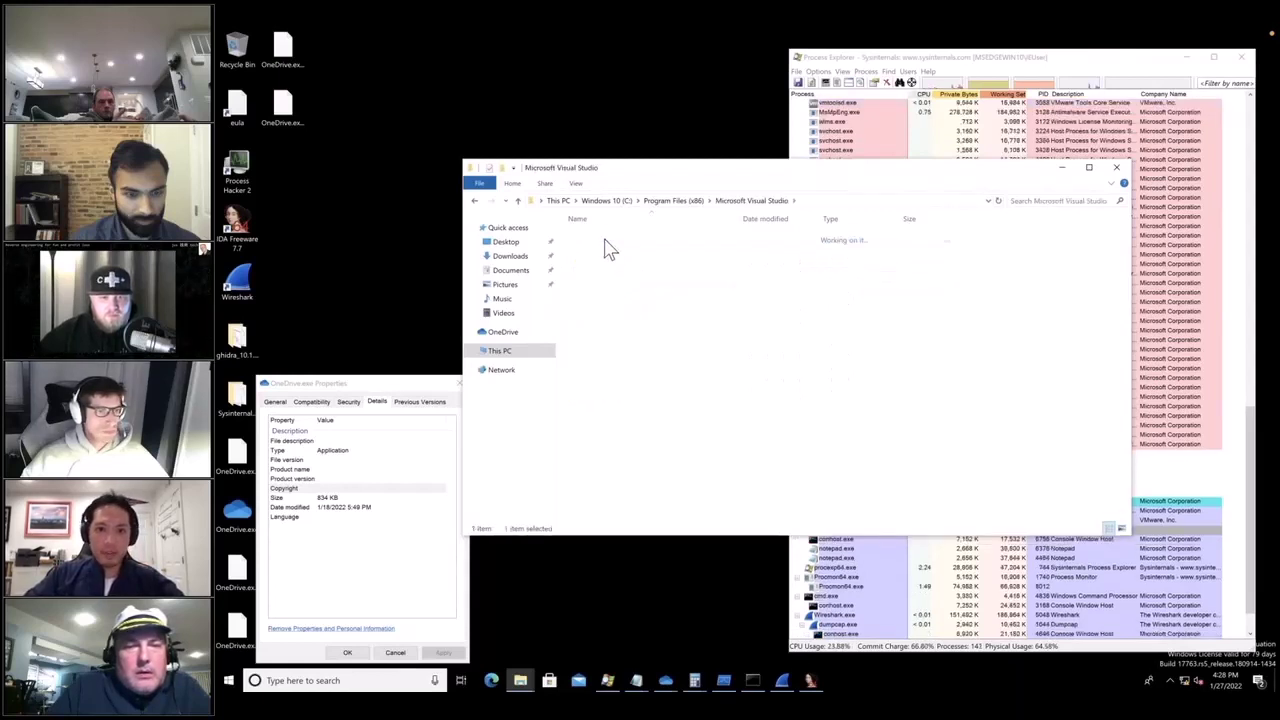
Step: Compare the file details of feedback.exe with those of OneDrive.exe, and close the feedback.exe properties
right_click(601, 437)
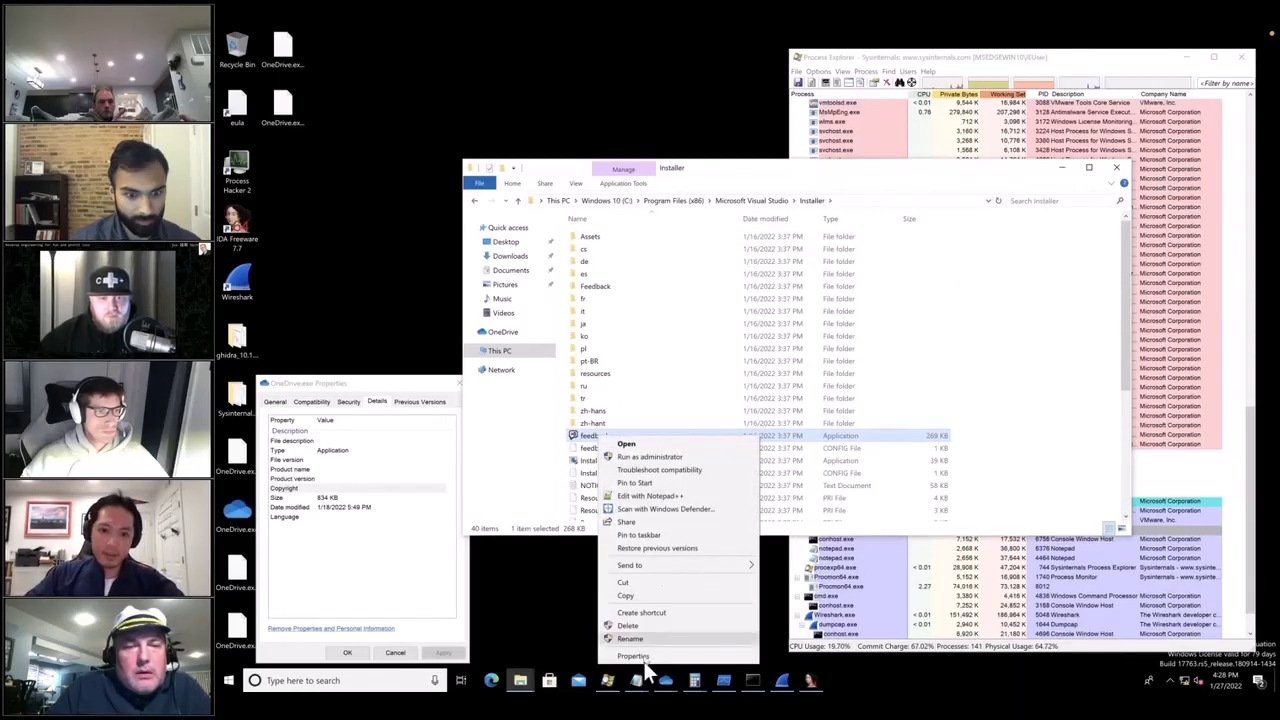
click(649, 657)
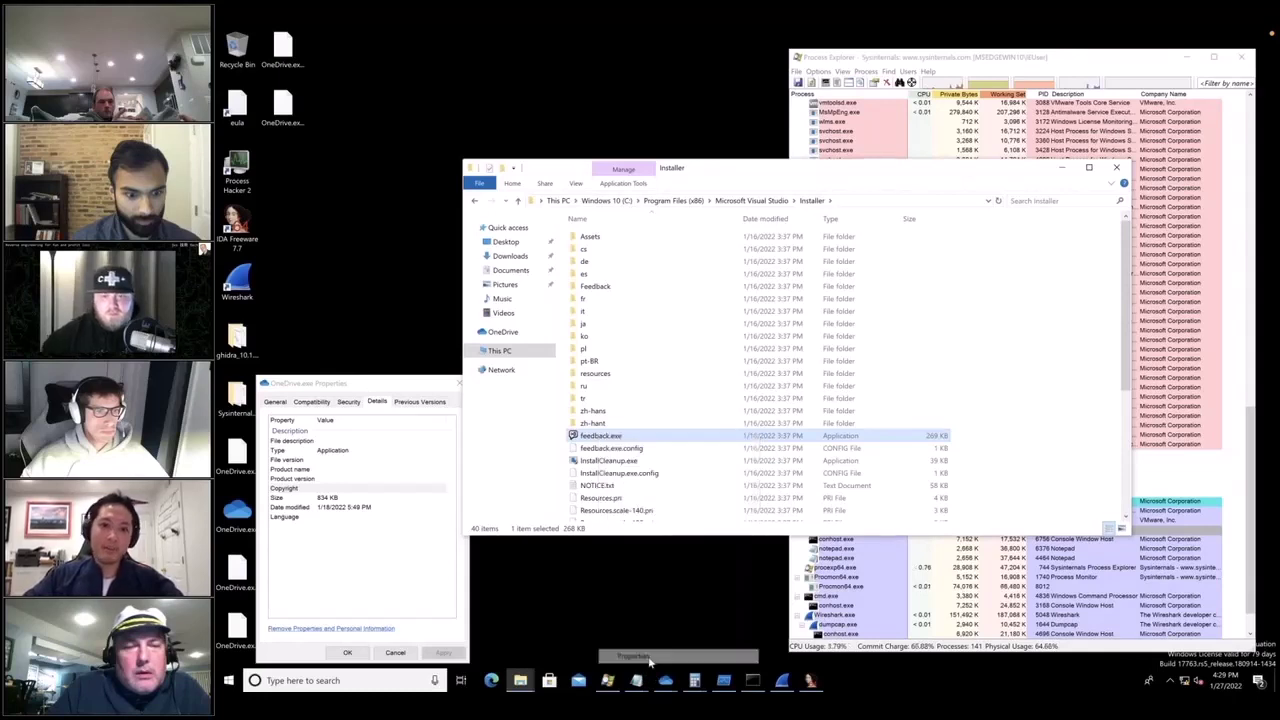
click(704, 392)
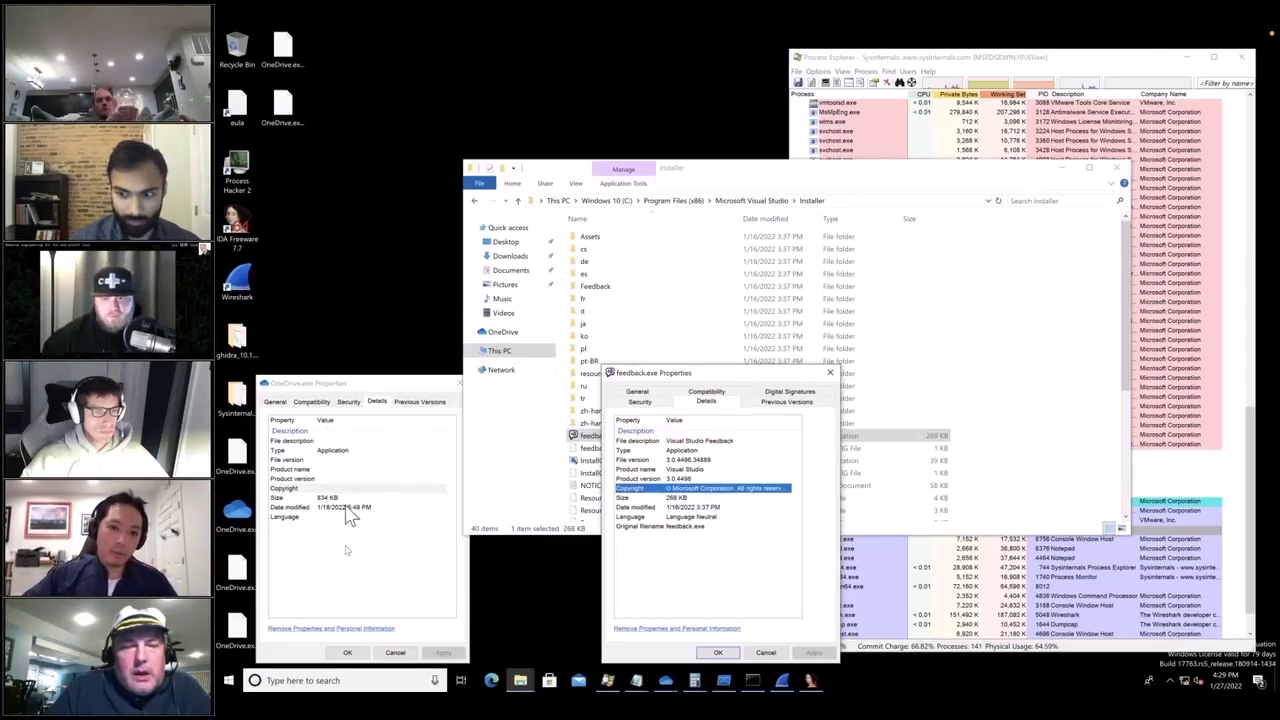
click(776, 654)
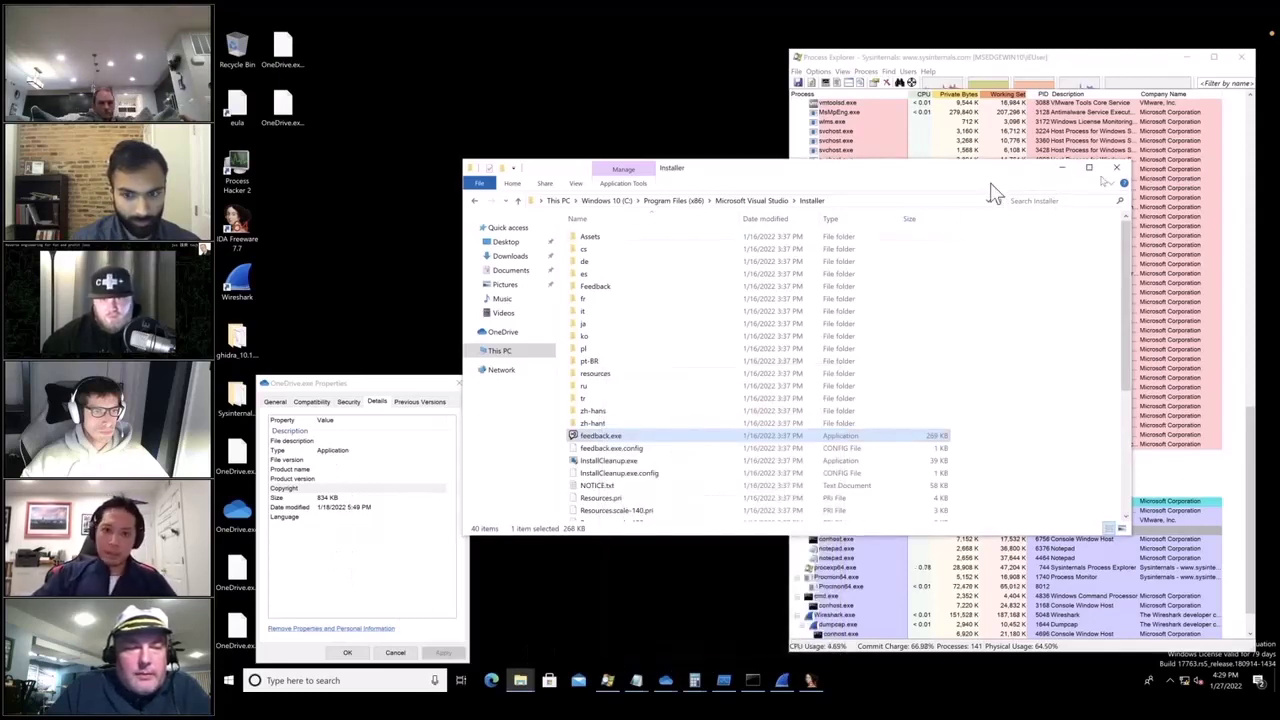
Step: Go to the user's Startup folder through its shell: path and close the OneDrive.exe file properties
click(865, 199)
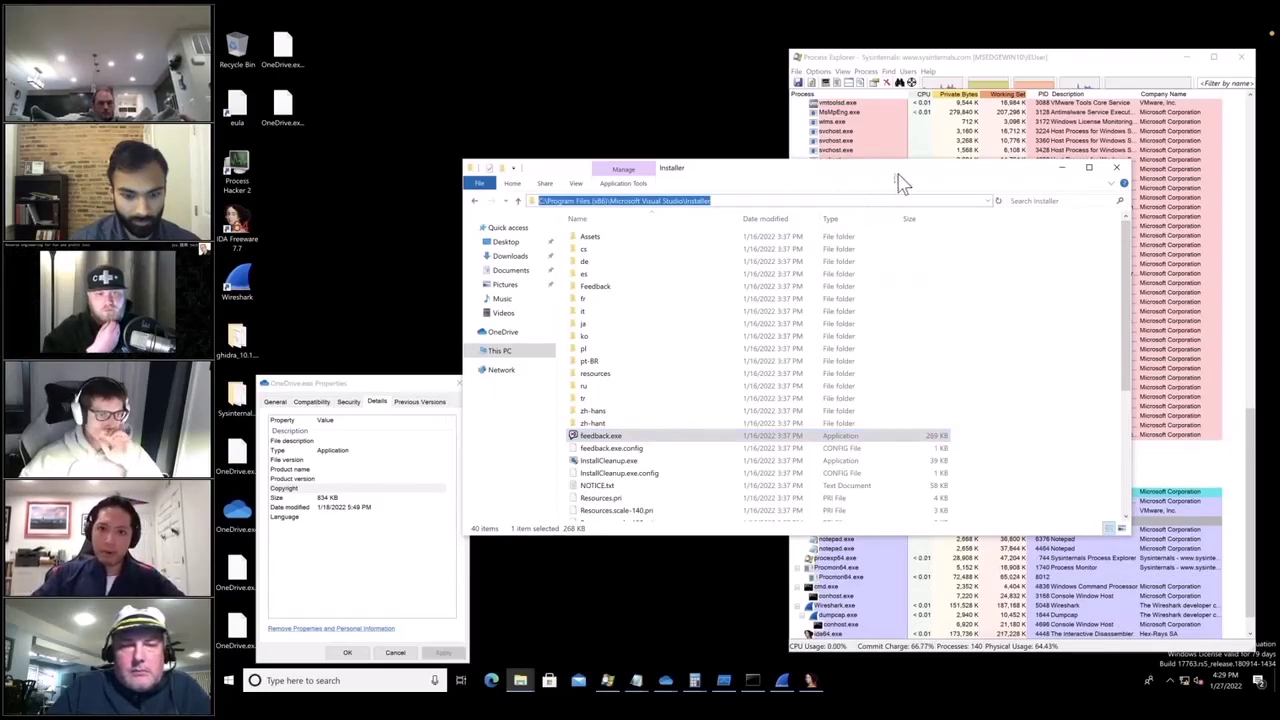
text(shell:start)
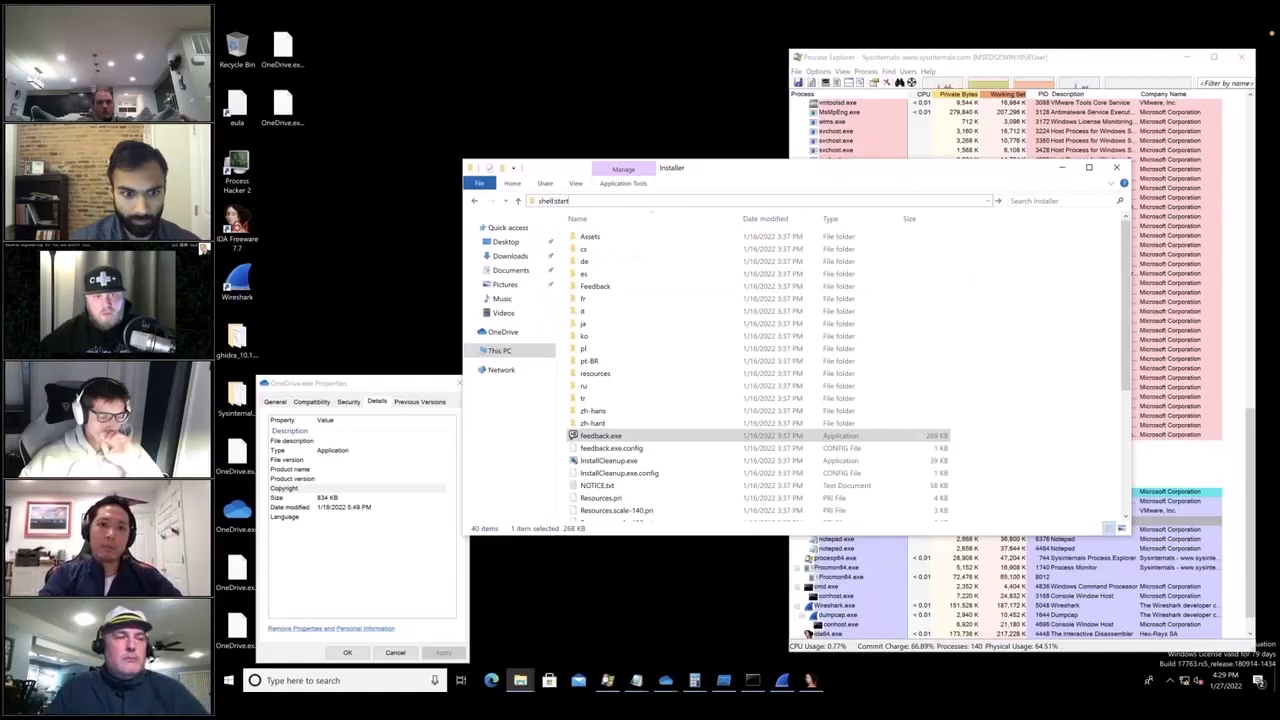
key(Return)
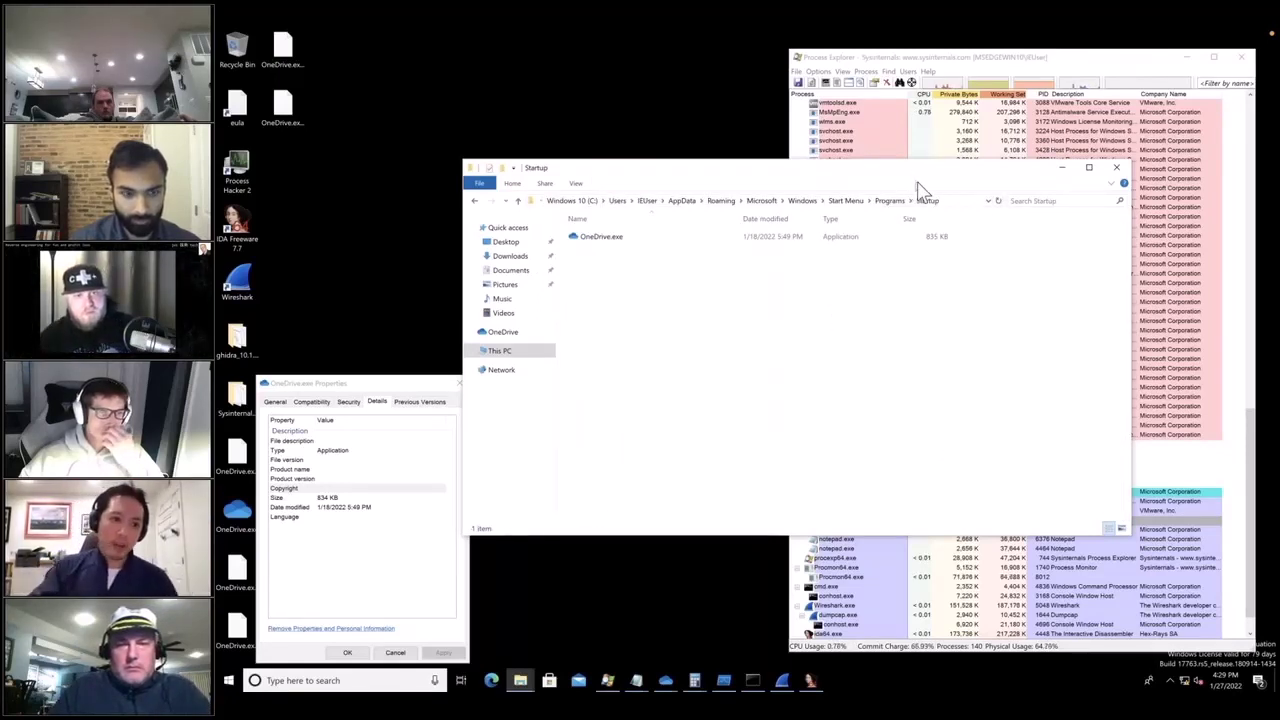
click(456, 388)
Step: Reopen the OneDrive.exe process properties in Process Explorer, examine its Autostart Location path, and close them
right_click(1162, 520)
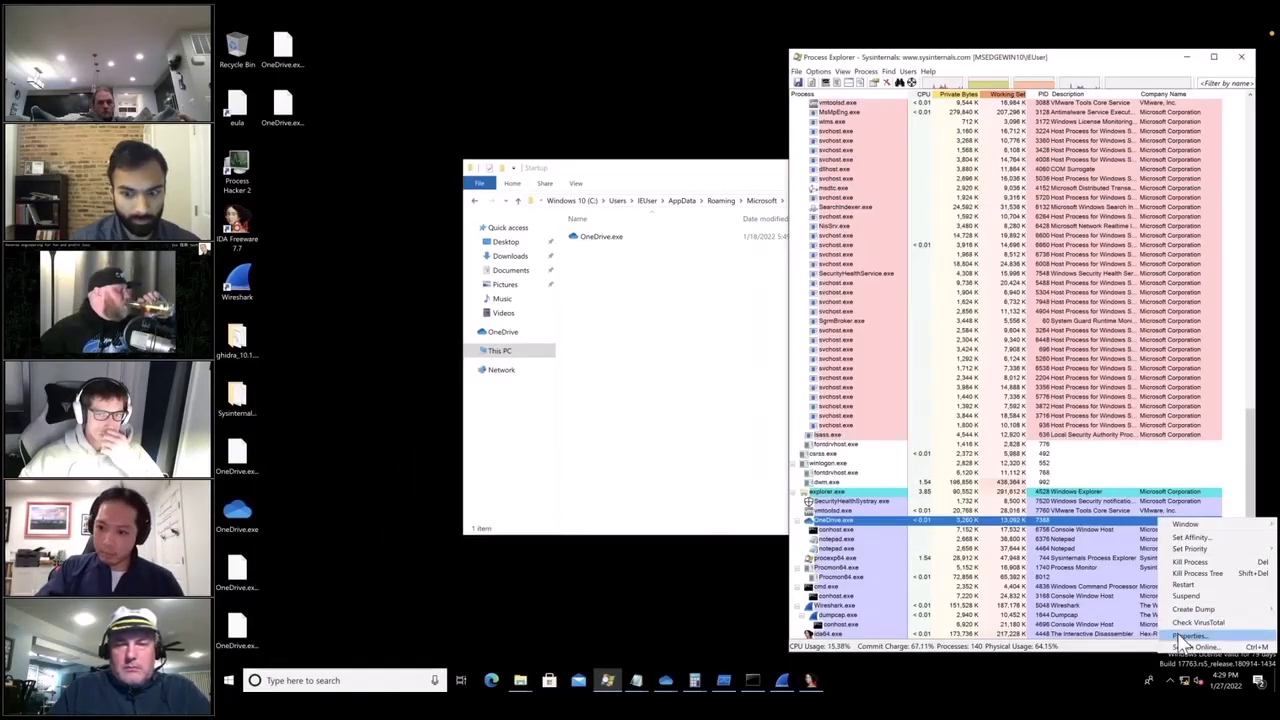
click(1186, 636)
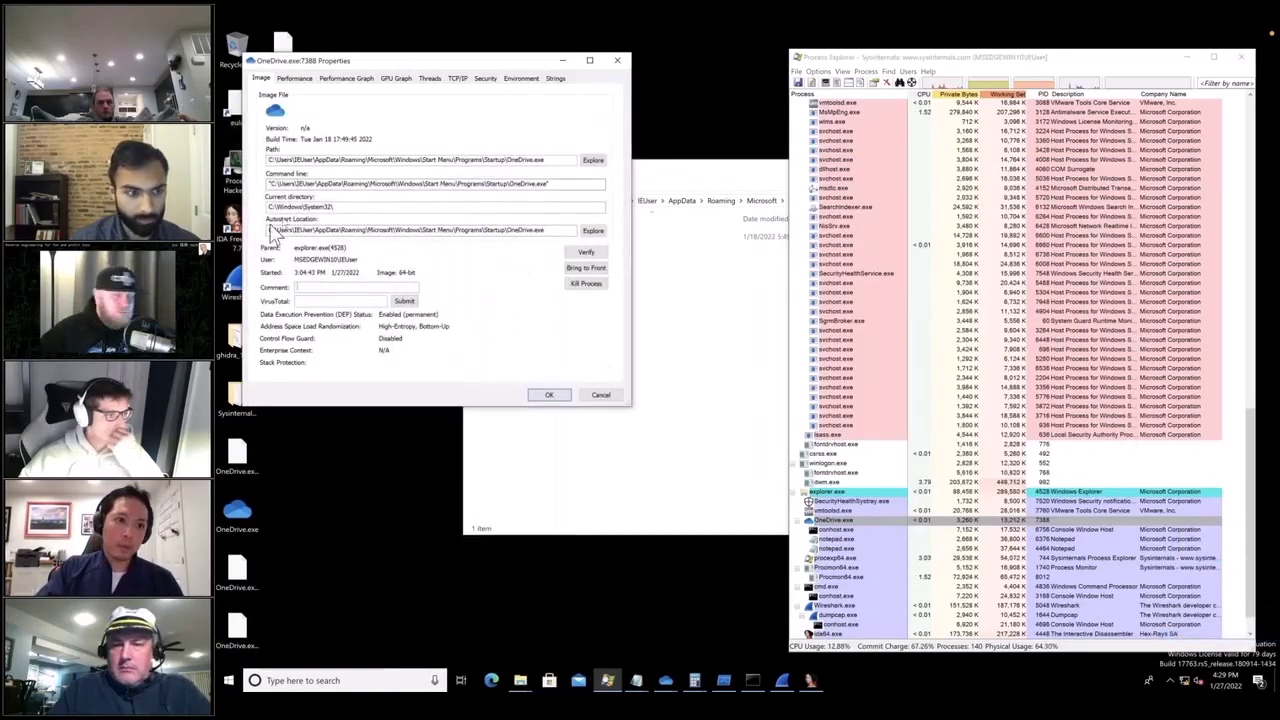
drag(269, 229, 593, 236)
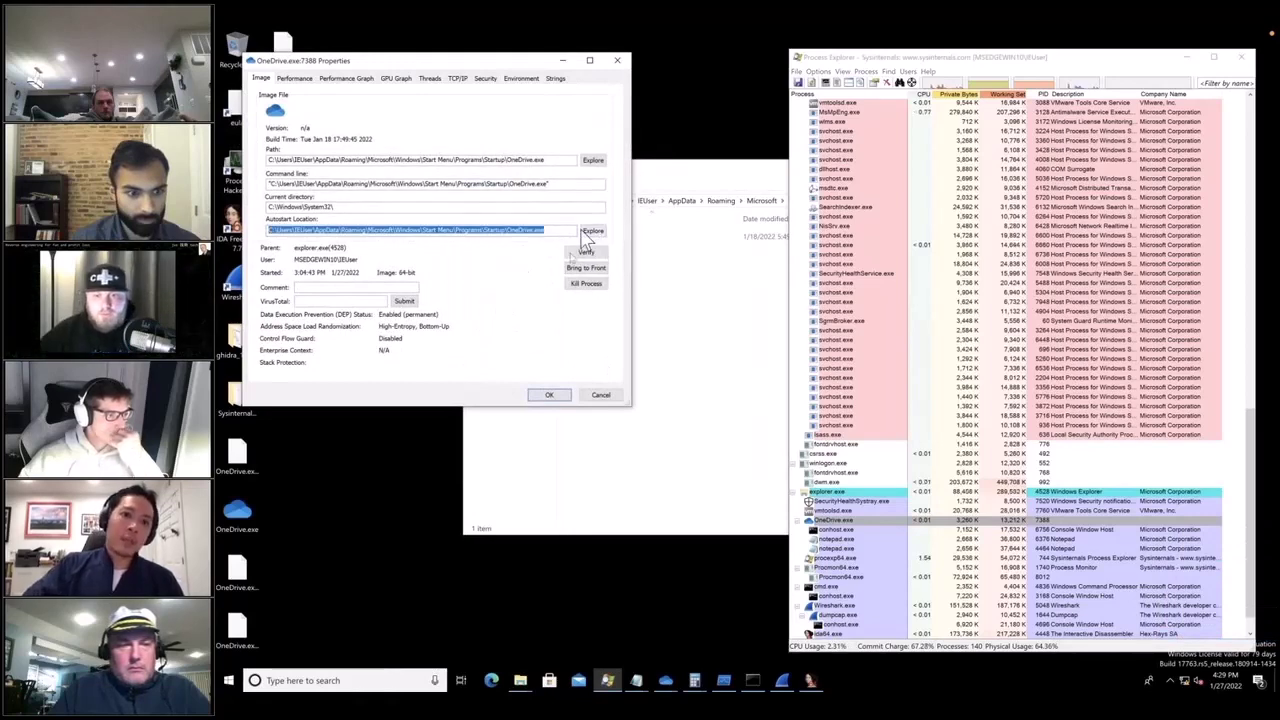
click(606, 396)
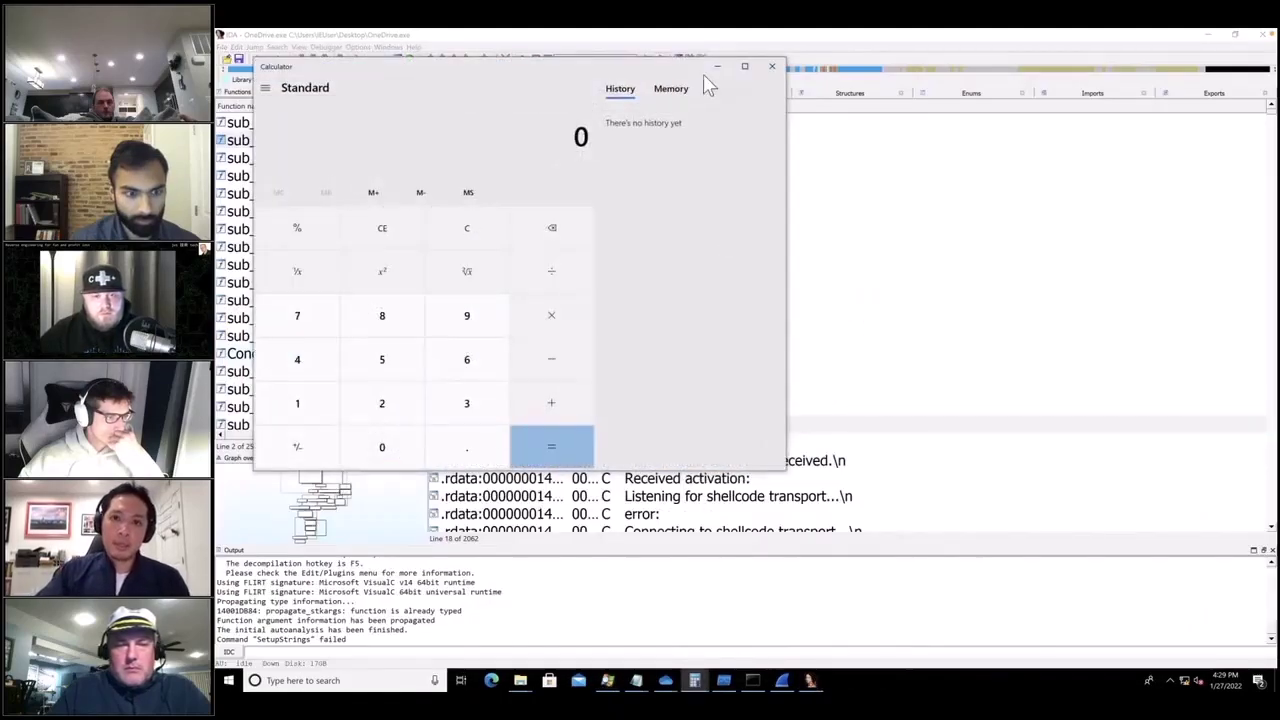
Step: Minimize Calculator, switch to the Wireshark capture, and enlarge its window in width and height
click(717, 67)
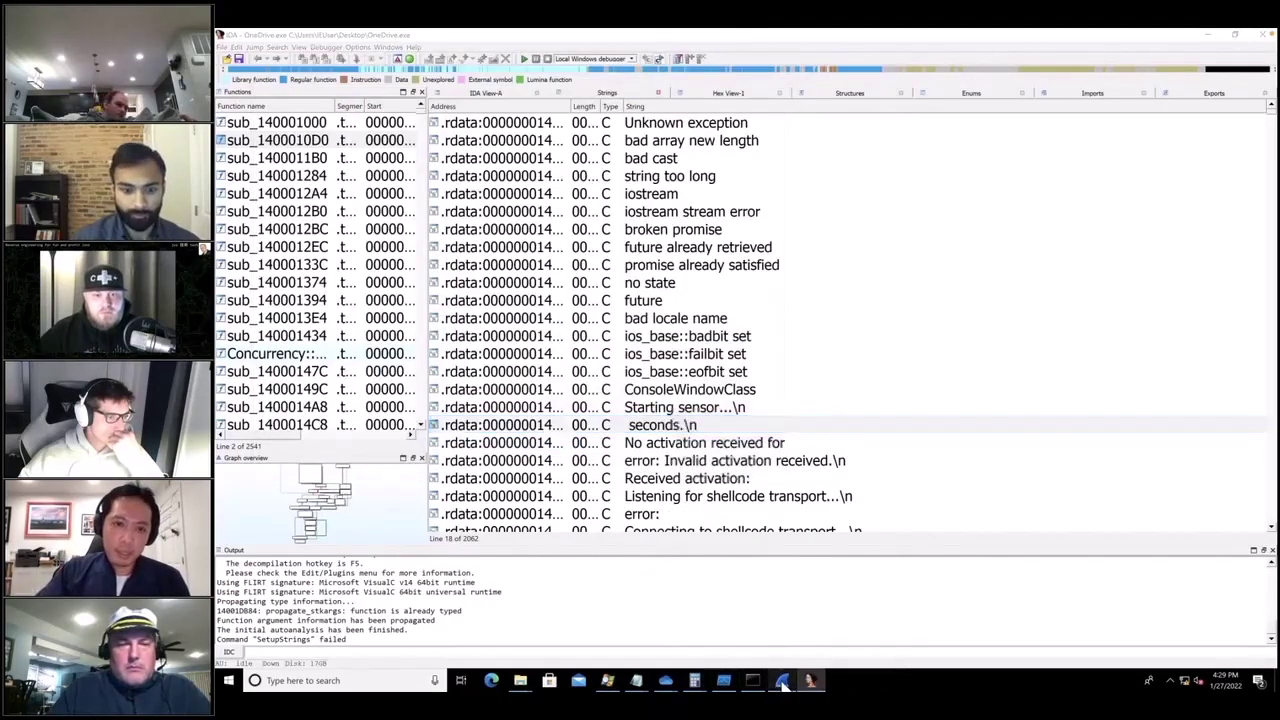
click(783, 681)
drag(716, 222, 908, 222)
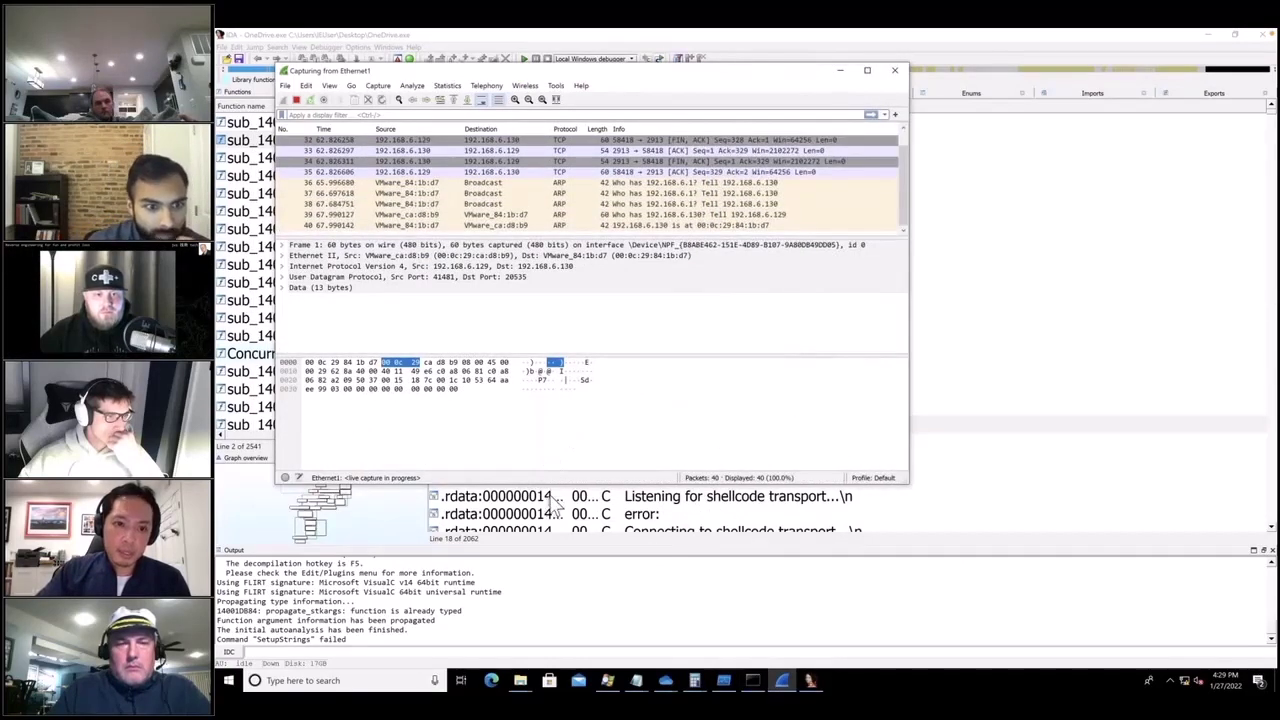
drag(553, 480, 553, 568)
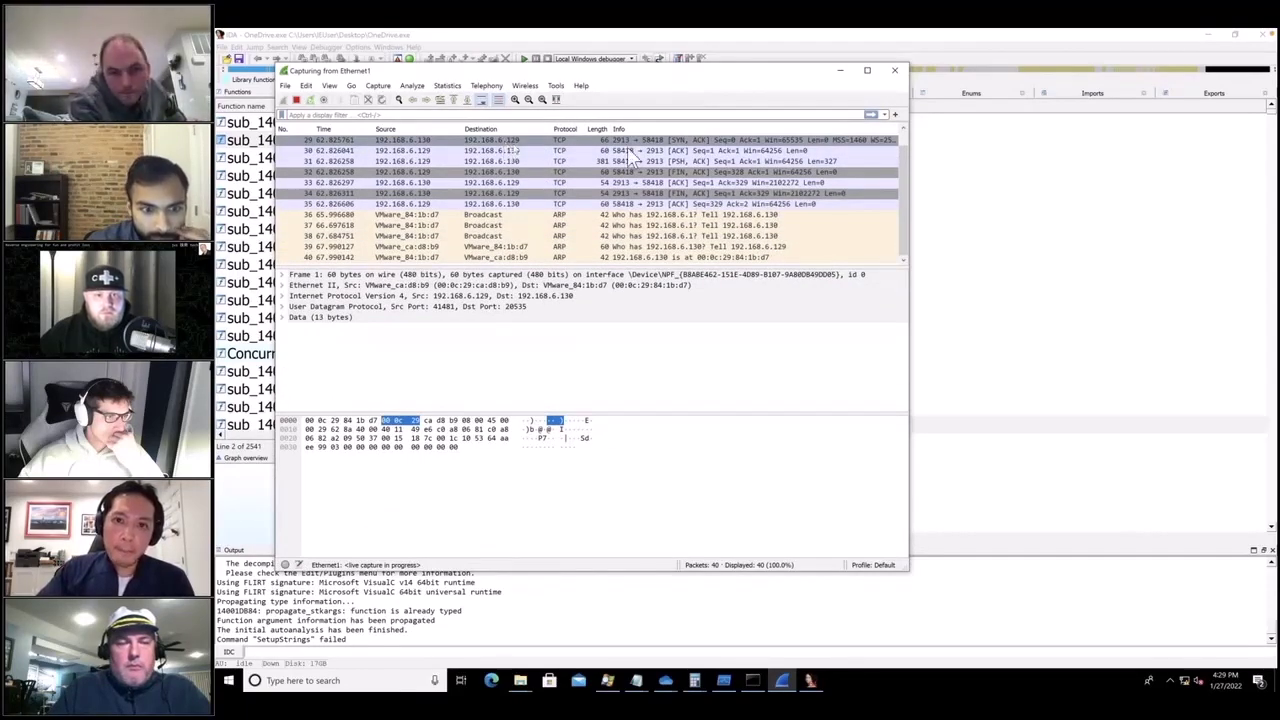
Step: Follow the TCP stream of packet 29 to examine the transferred data, and close the stream window
right_click(524, 142)
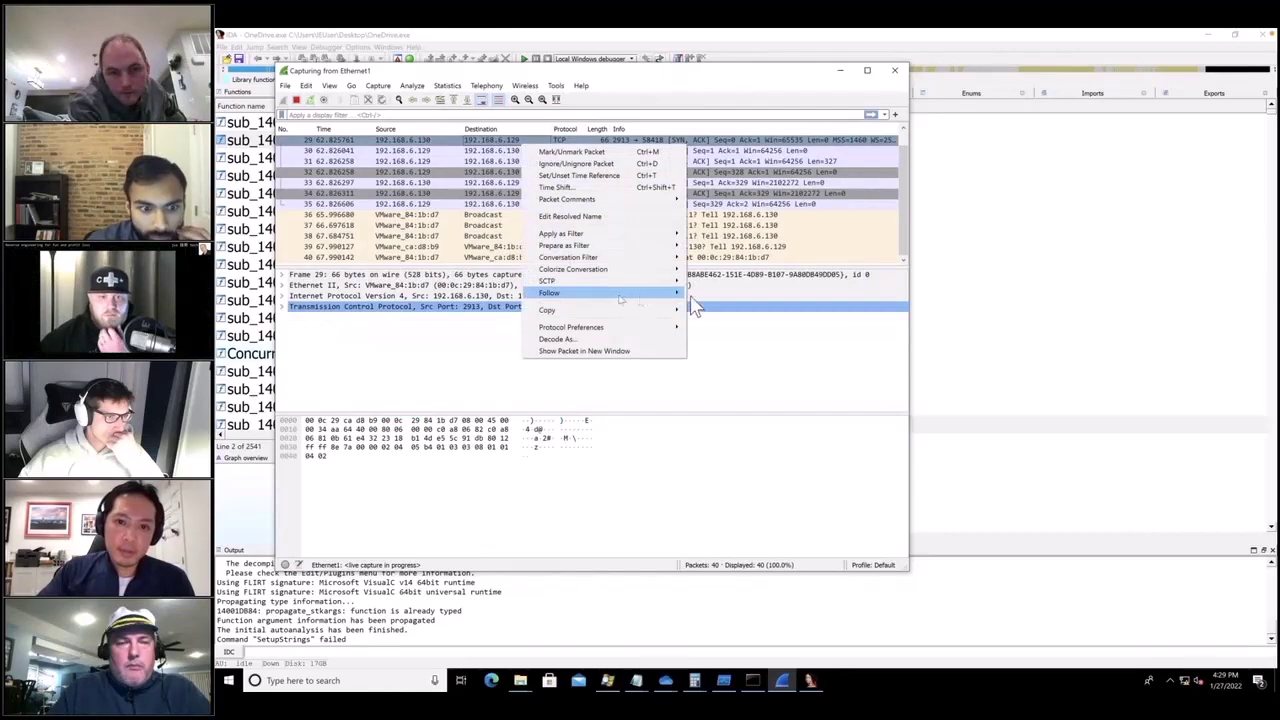
click(710, 293)
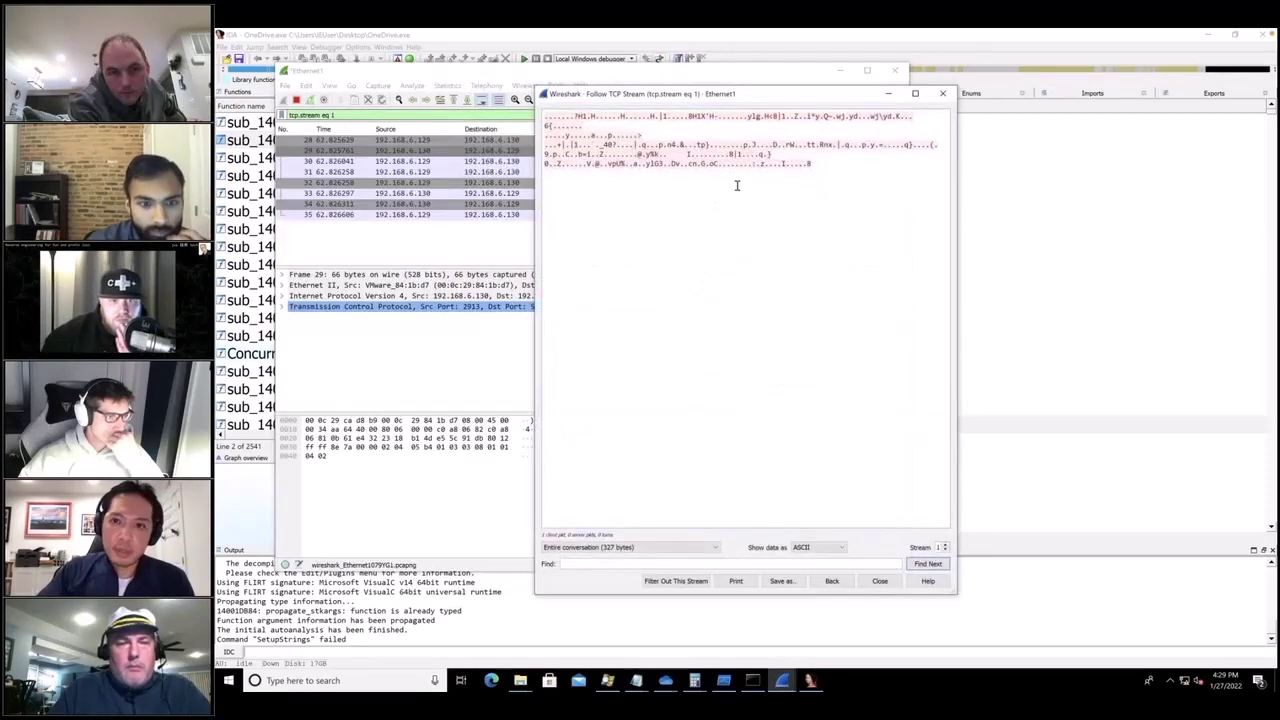
click(942, 95)
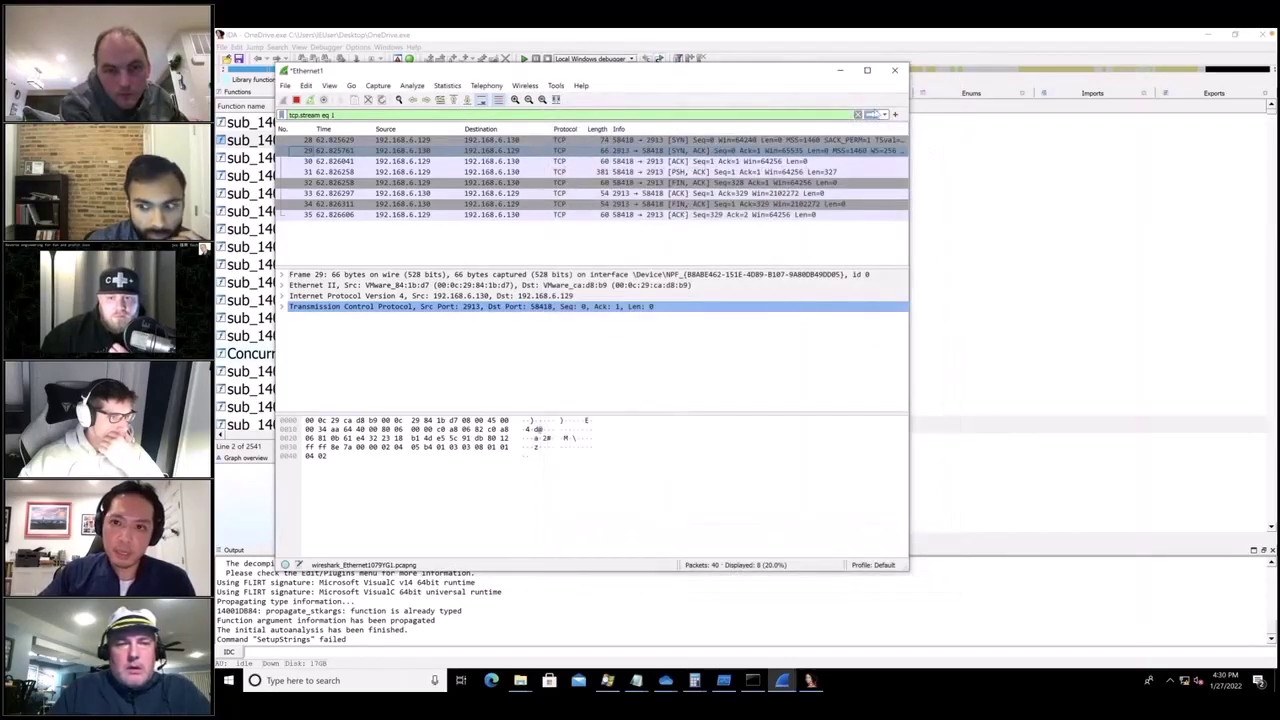
Step: Clear the TCP stream display filter and review the full packet list back to the first packets
click(858, 114)
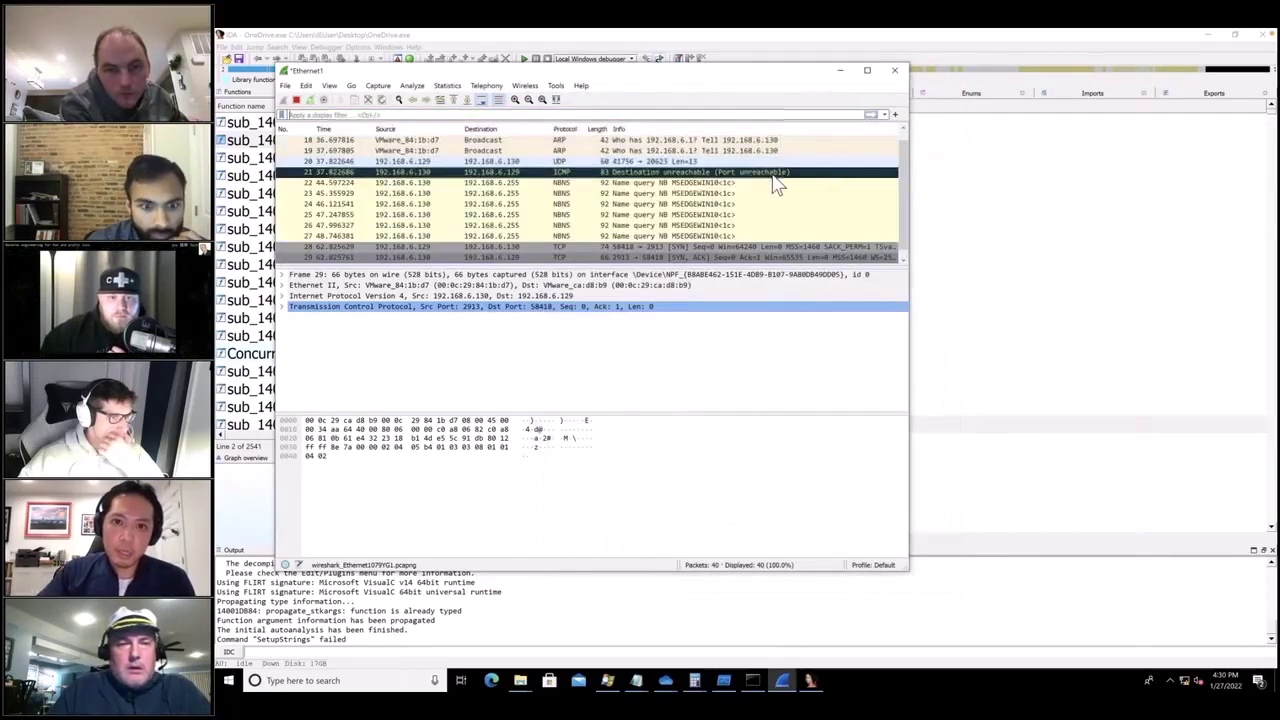
click(903, 261)
click(903, 261)
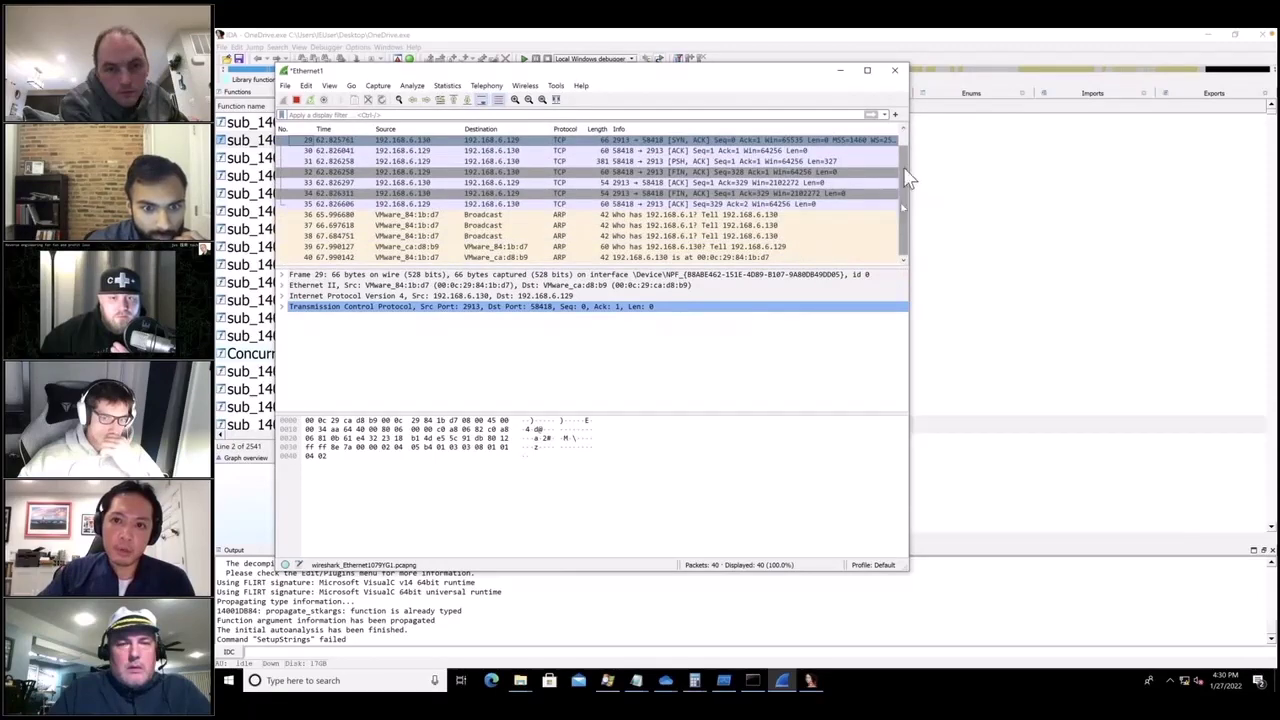
drag(906, 220, 906, 175)
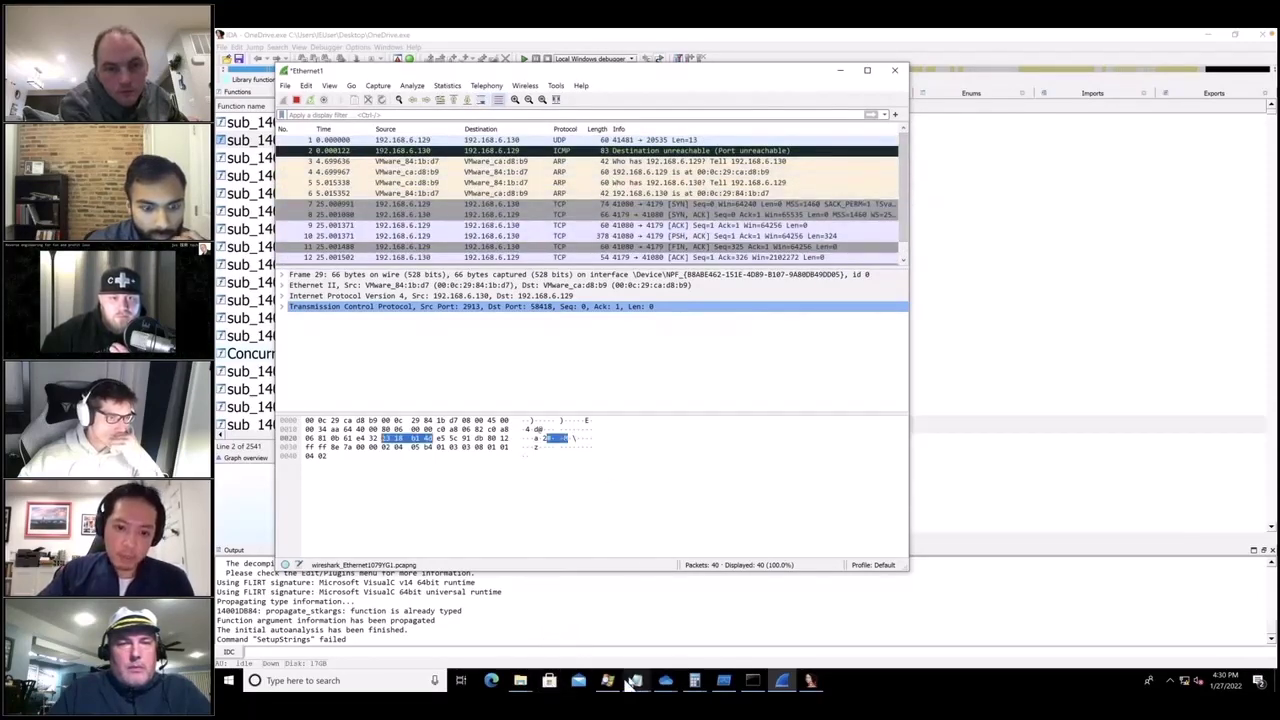
Step: Switch back to IDA and examine the Strings list for shellcode and packet-capture references, selecting the npcap string
mouse_move(760, 712)
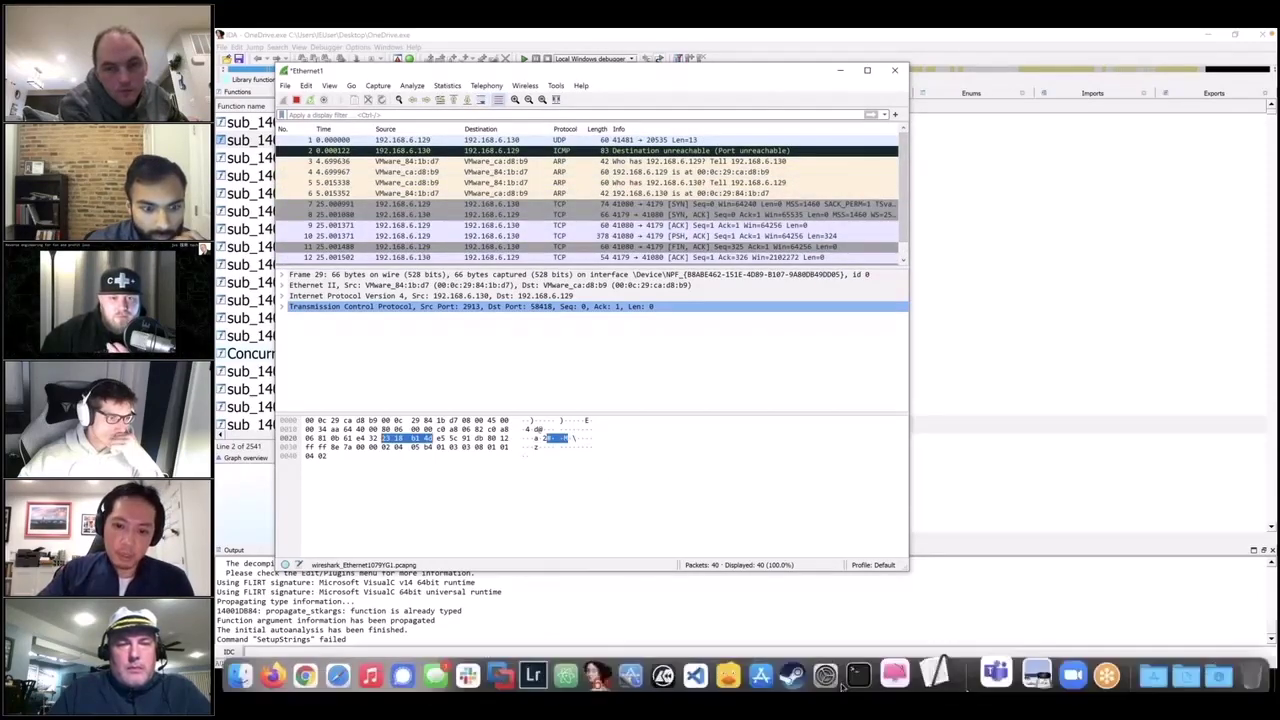
click(1020, 290)
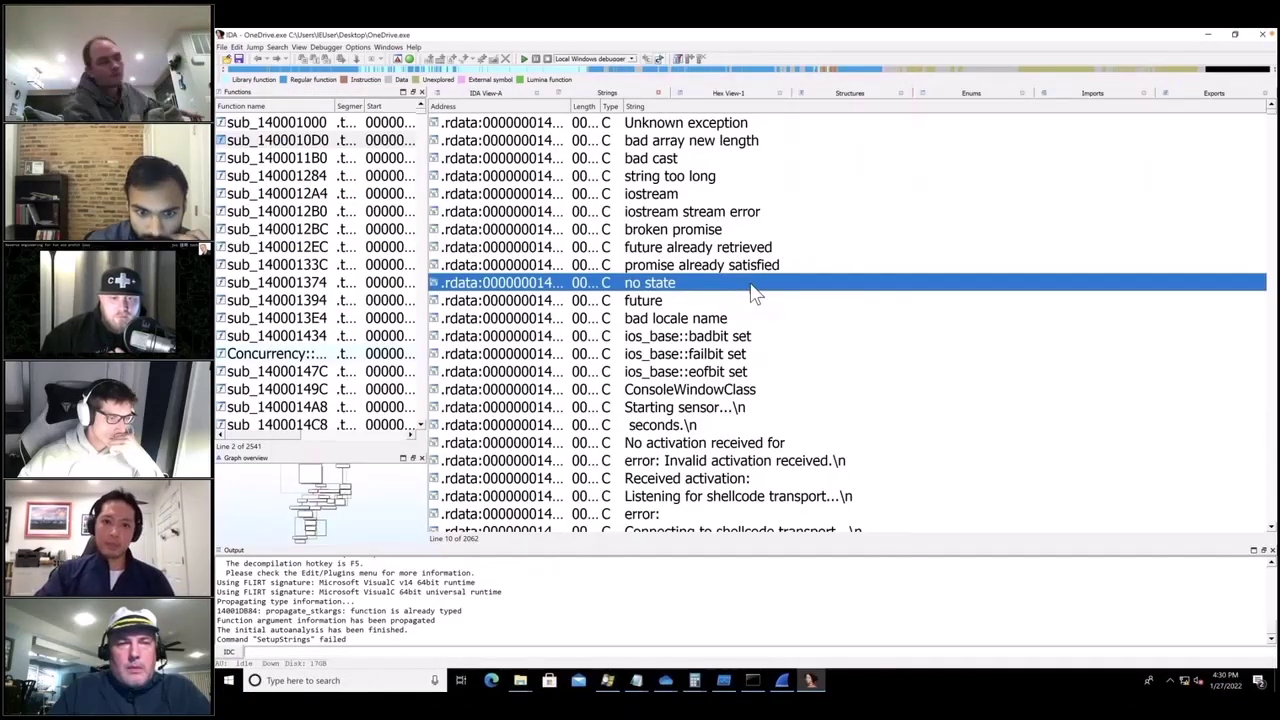
scroll(755, 292, down, 4)
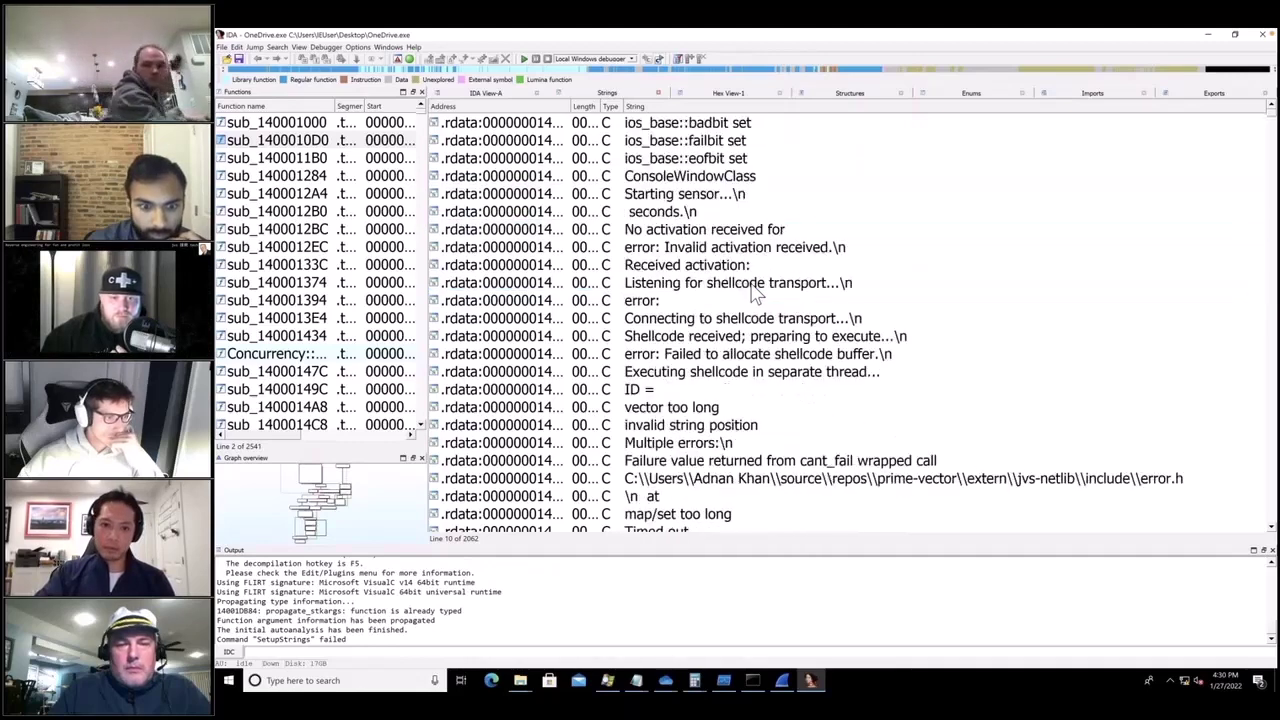
scroll(755, 292, down, 4)
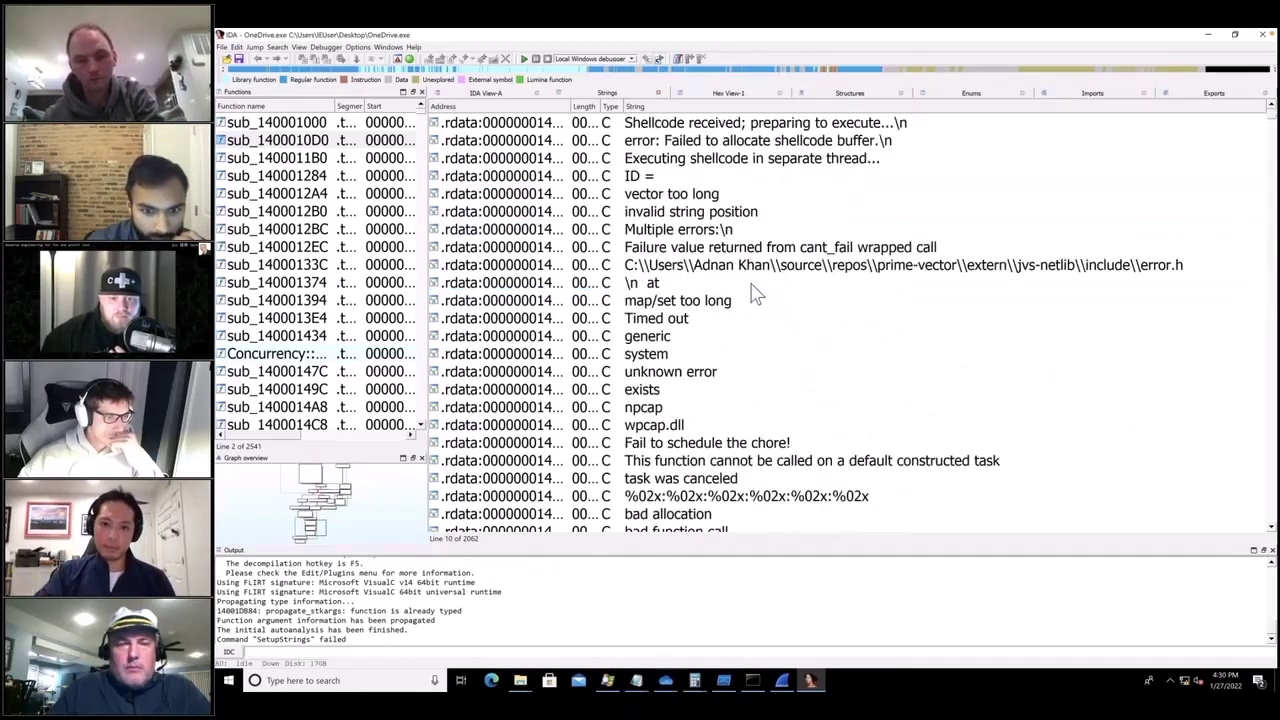
scroll(830, 298, down, 1)
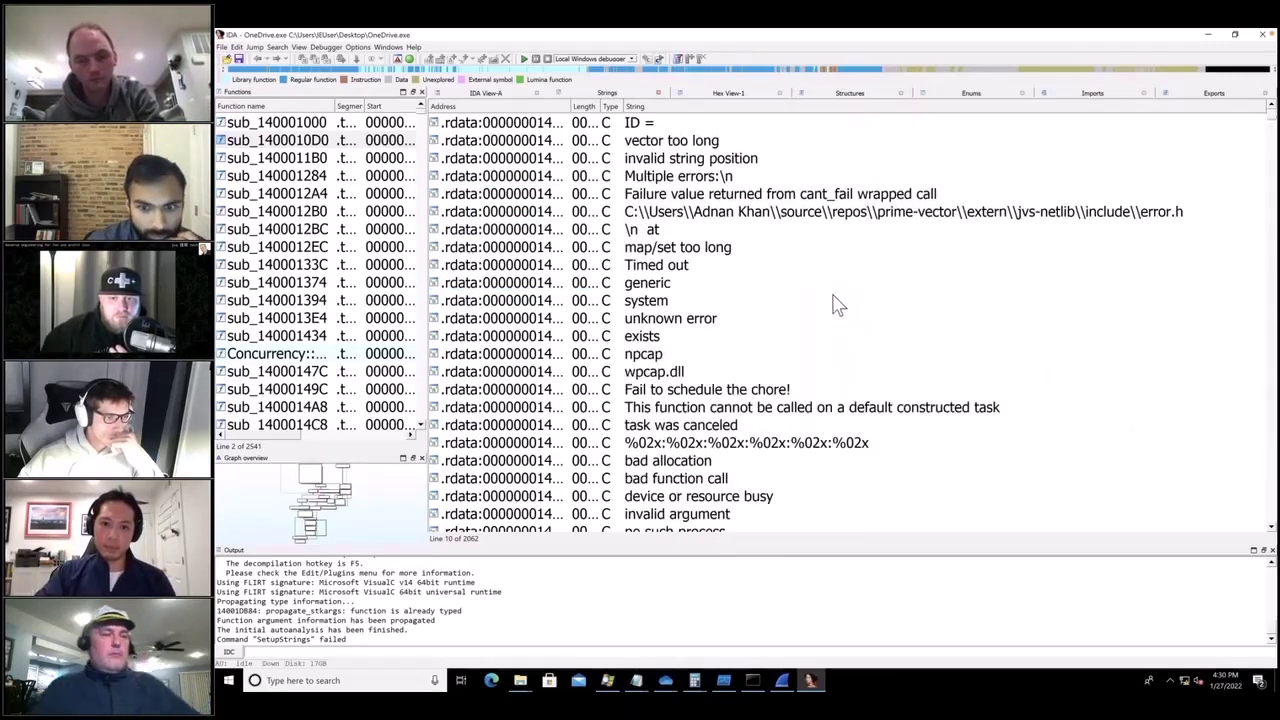
click(657, 356)
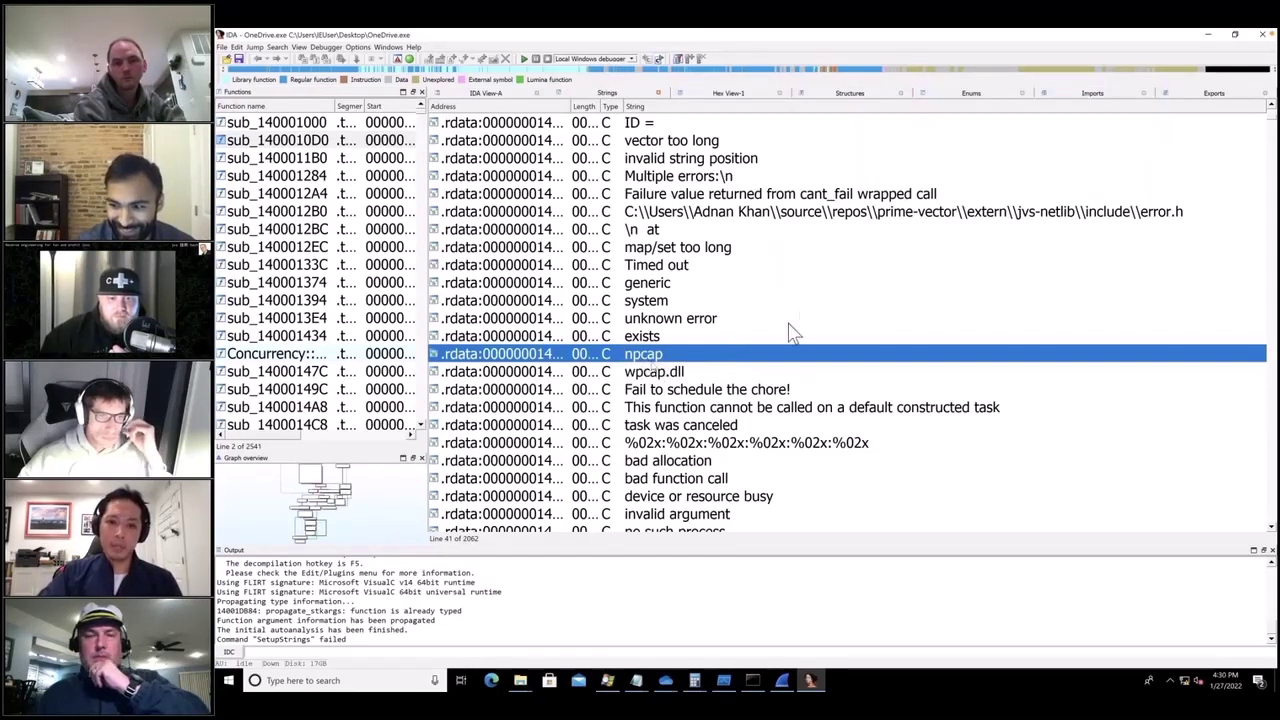
scroll(820, 270, down, 5)
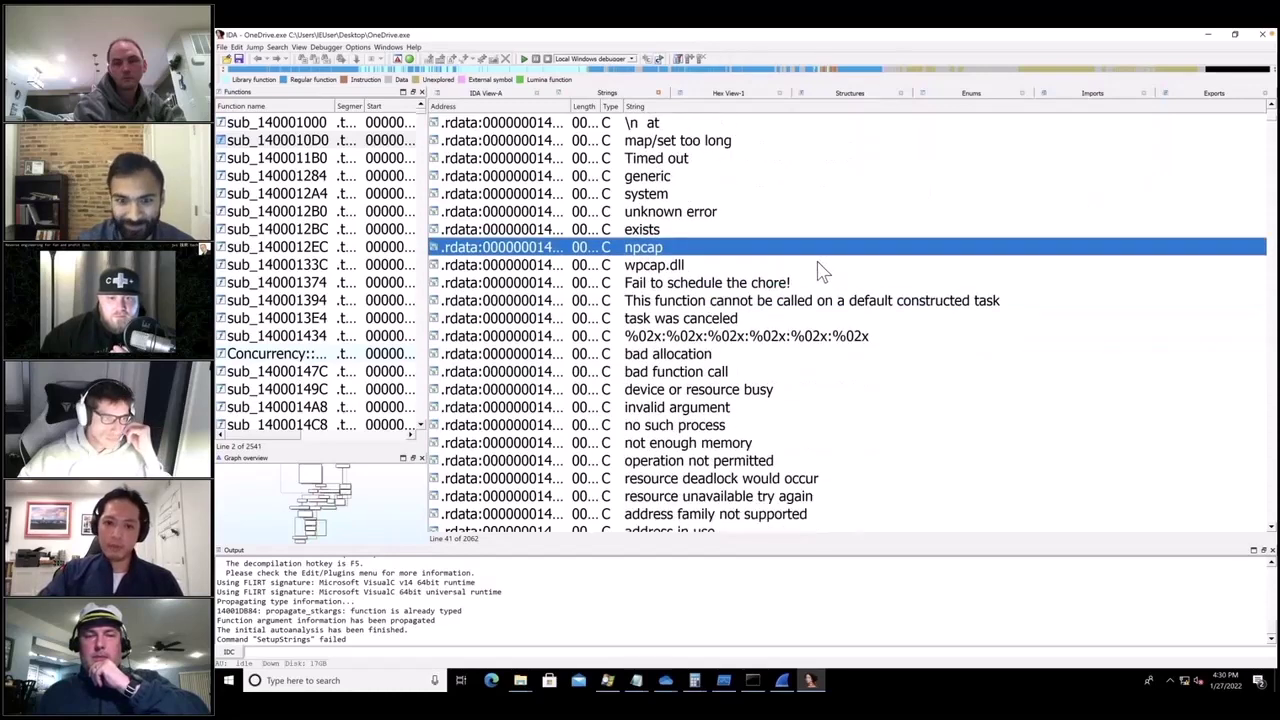
Step: Examine the Strings list from the npcap entry through the error texts and API names down to the packet-processing messages
scroll(820, 270, down, 9)
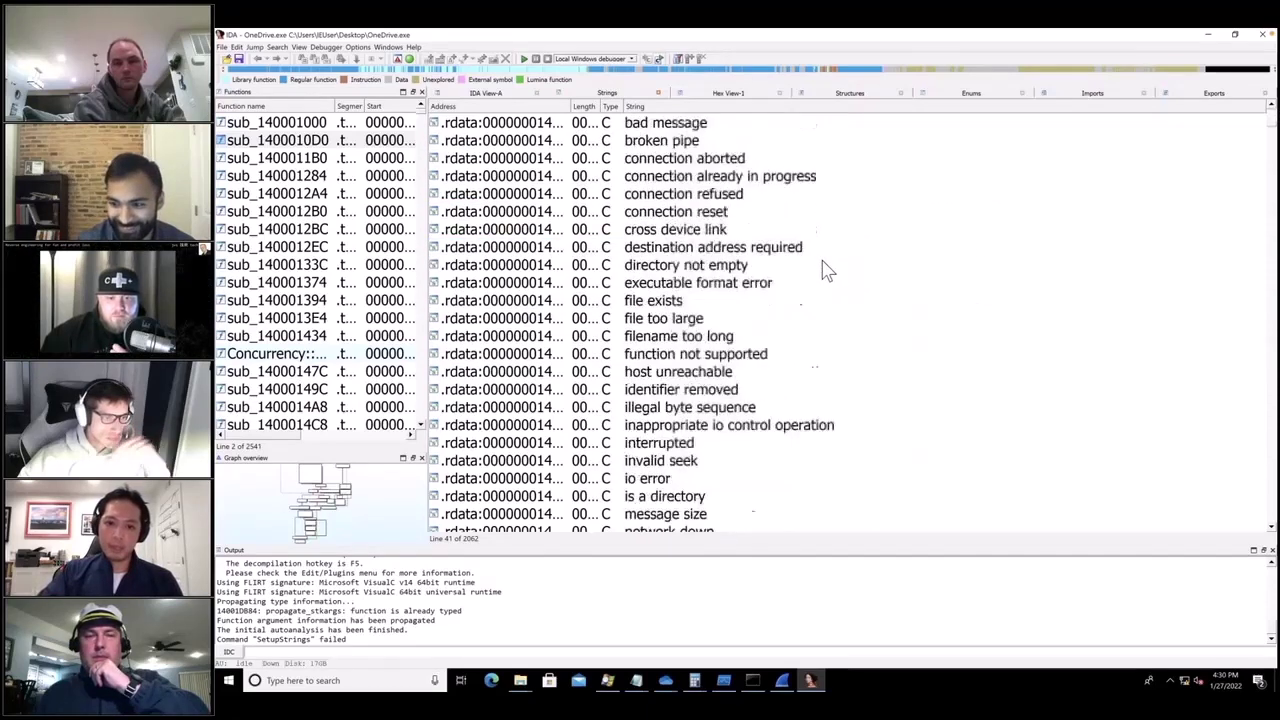
scroll(823, 270, down, 8)
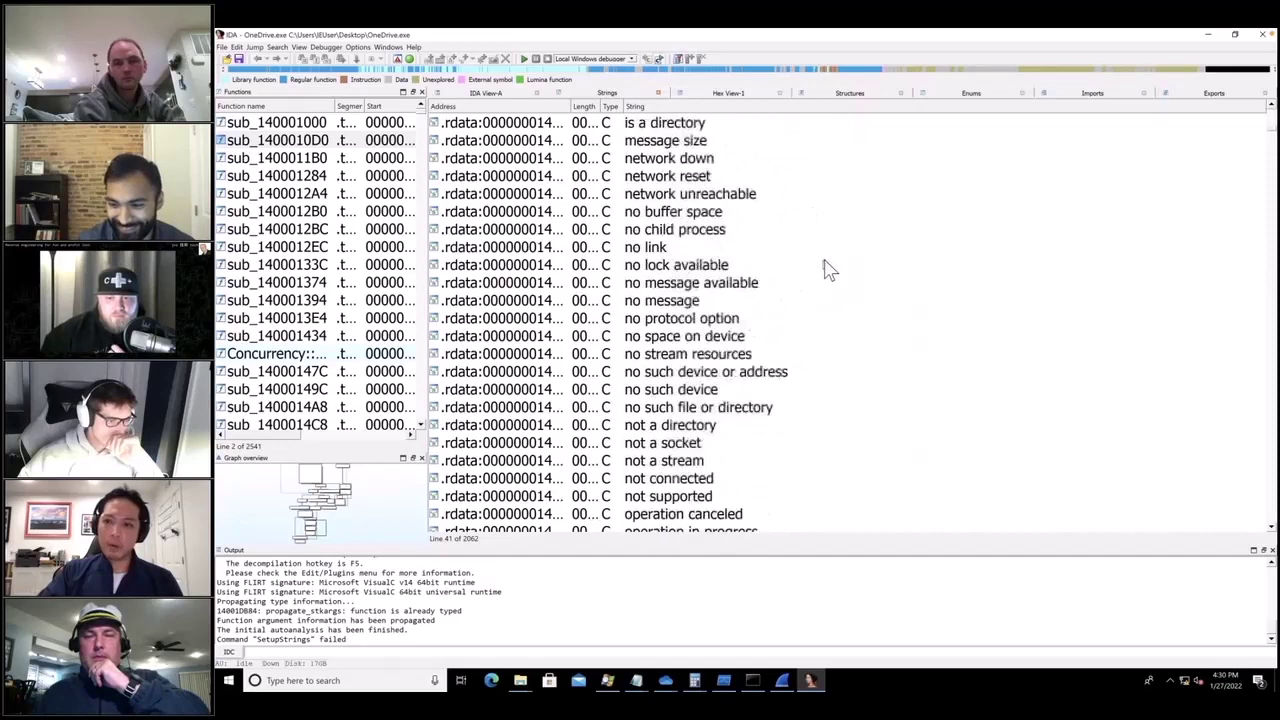
scroll(945, 248, down, 6)
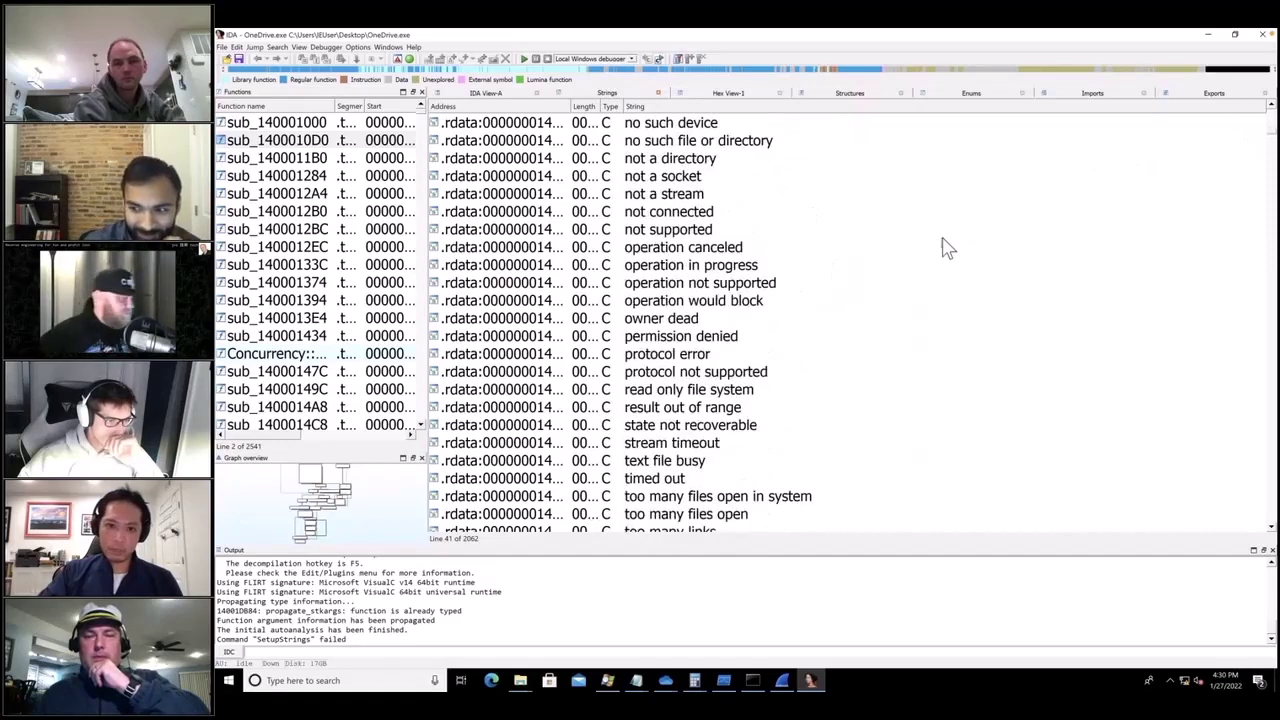
scroll(960, 254, down, 3)
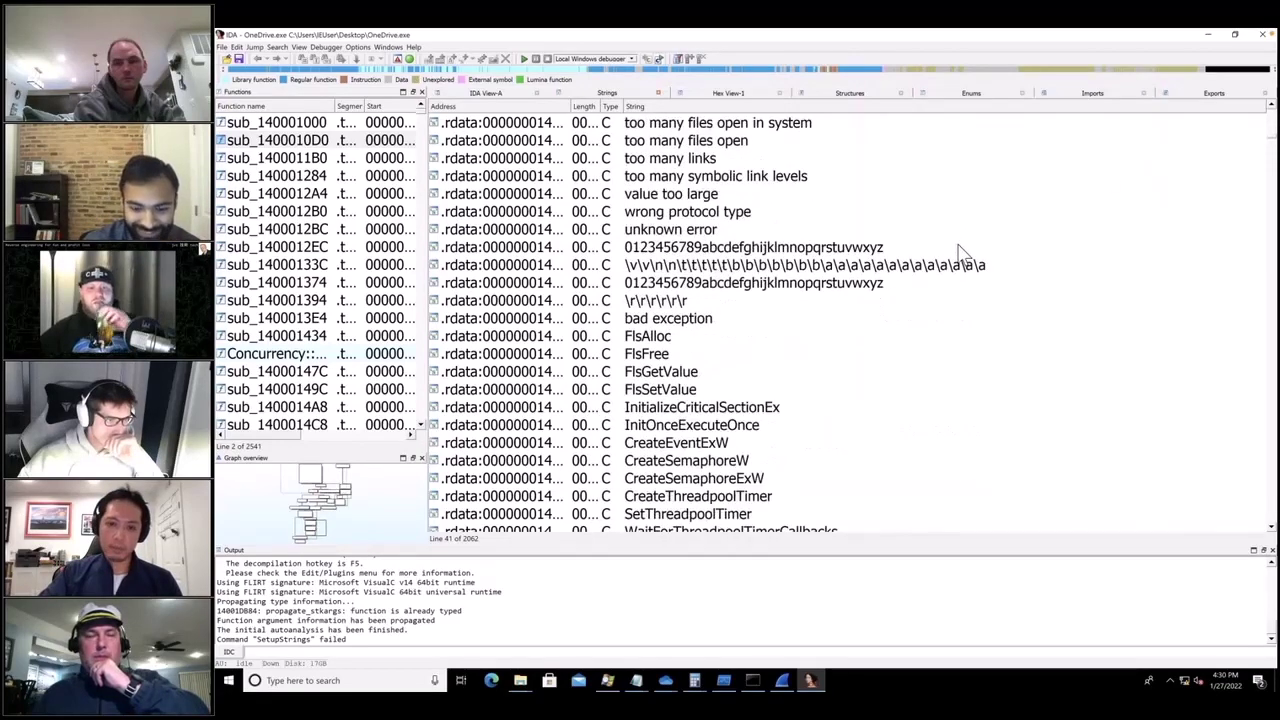
scroll(960, 254, down, 1)
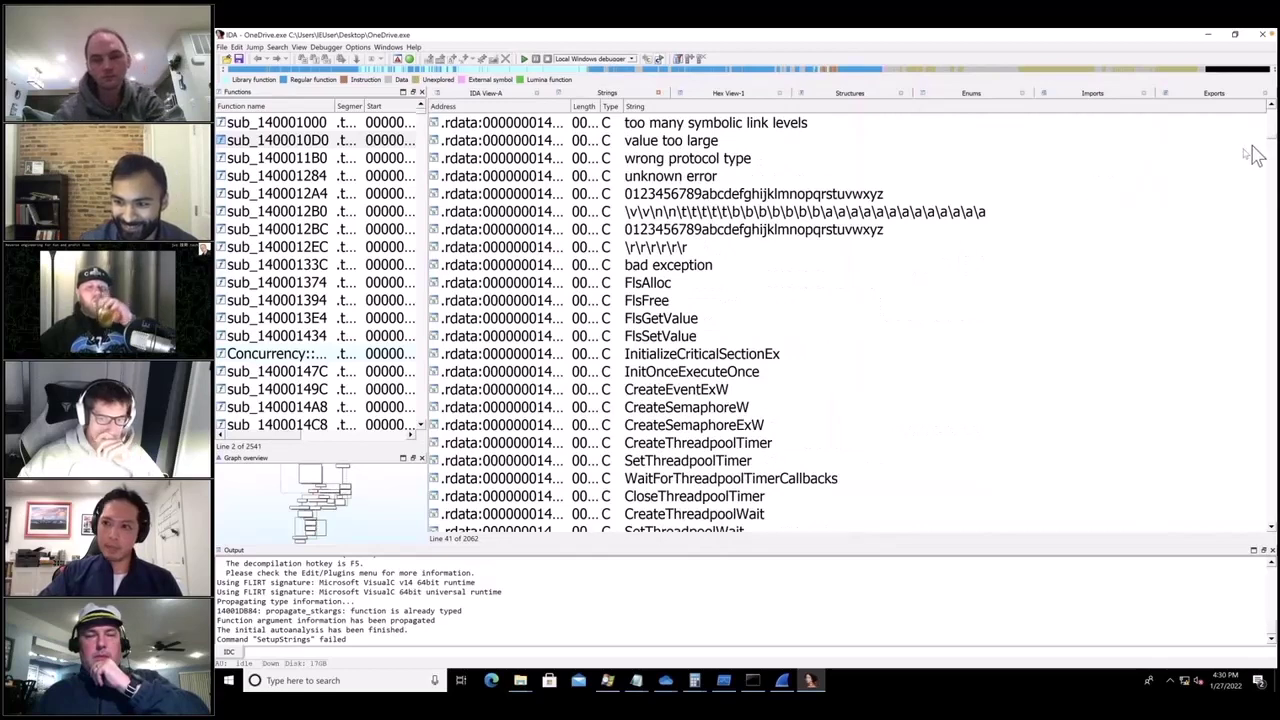
scroll(1270, 145, down, 3)
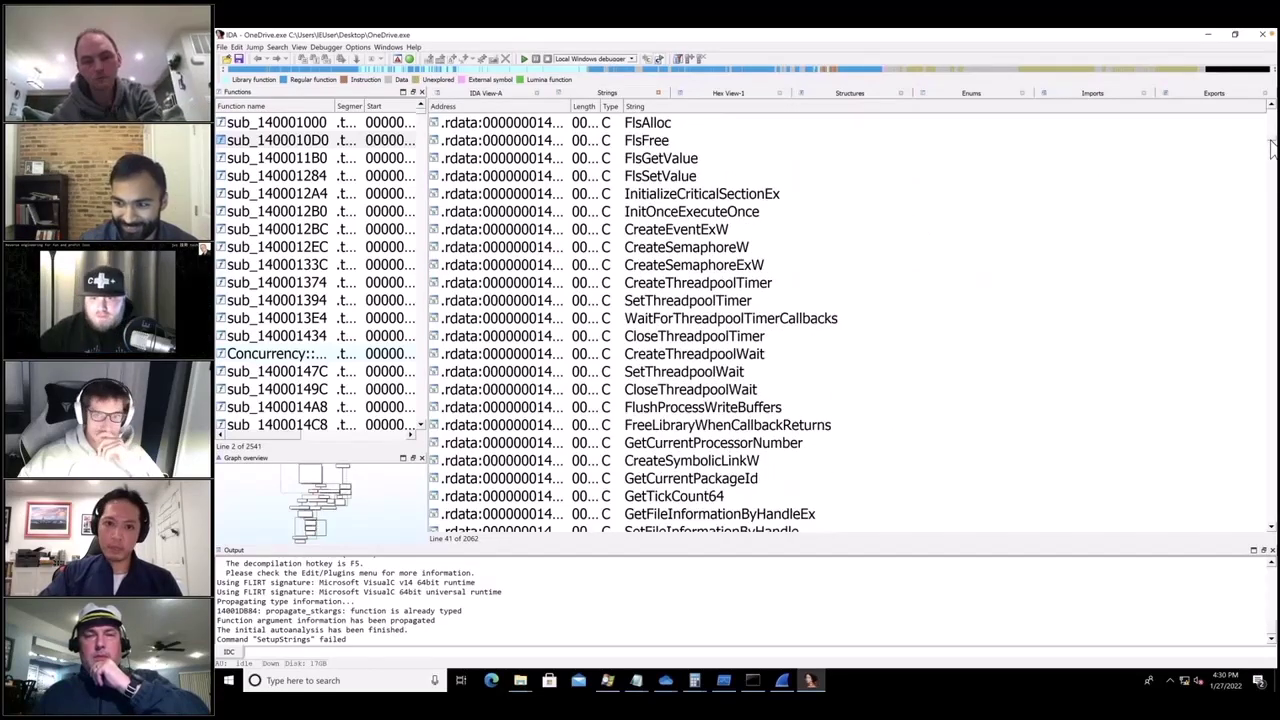
scroll(1270, 150, down, 8)
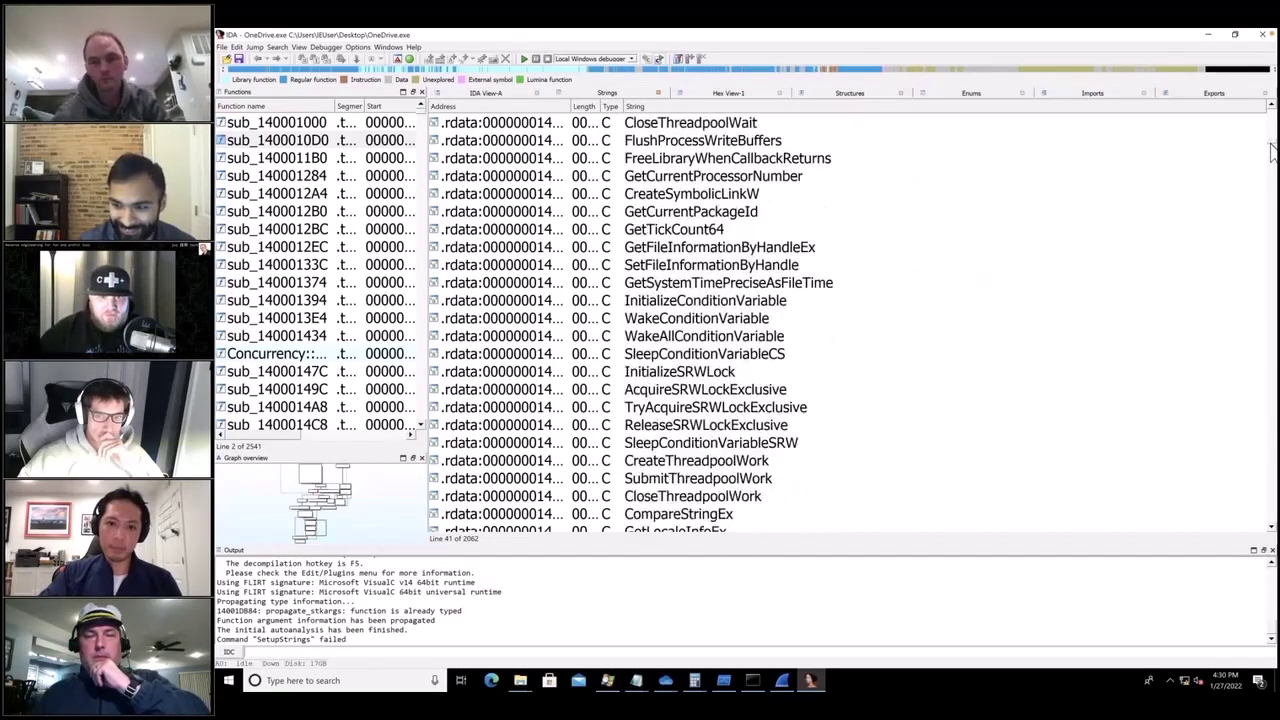
scroll(1270, 150, down, 4)
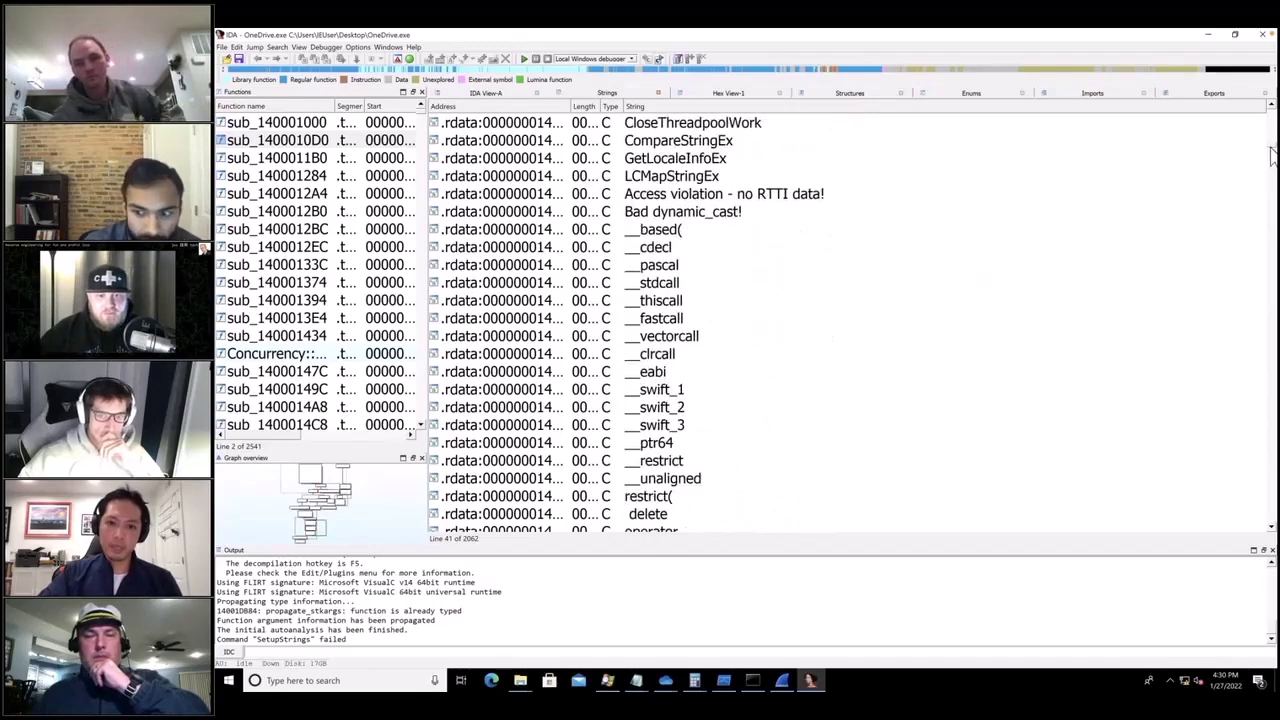
scroll(1270, 155, down, 20)
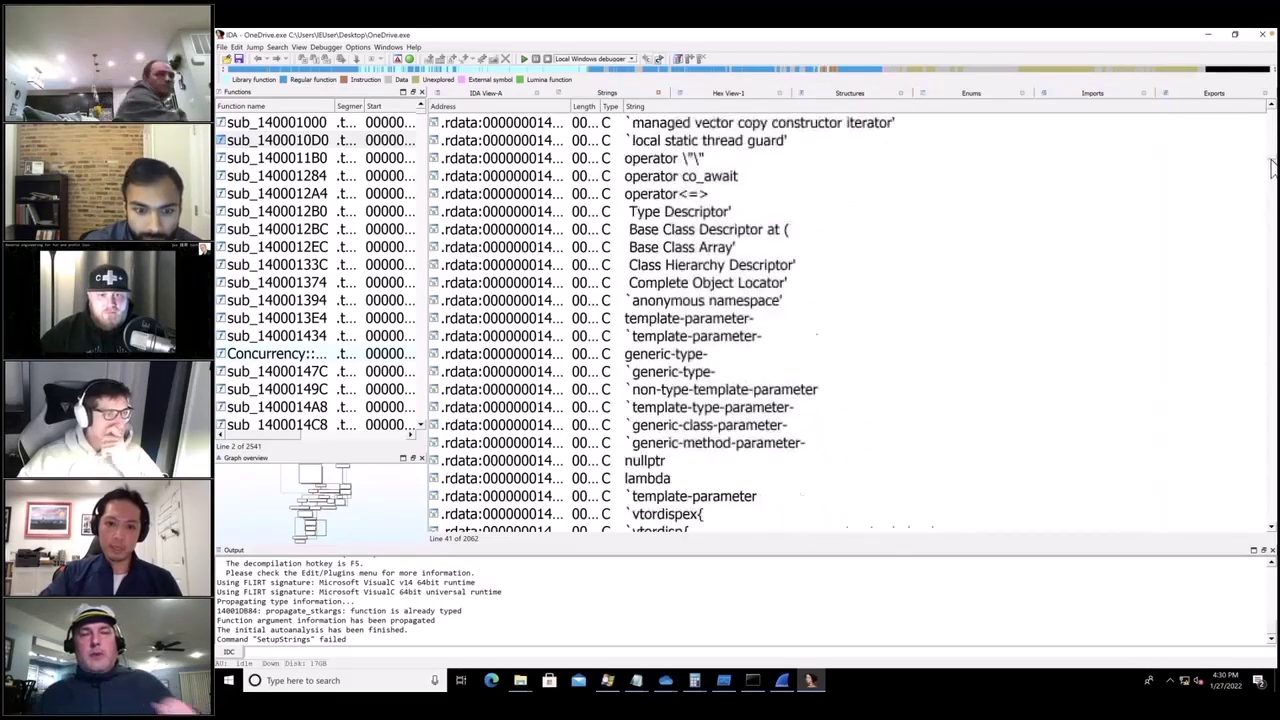
scroll(1270, 172, down, 20)
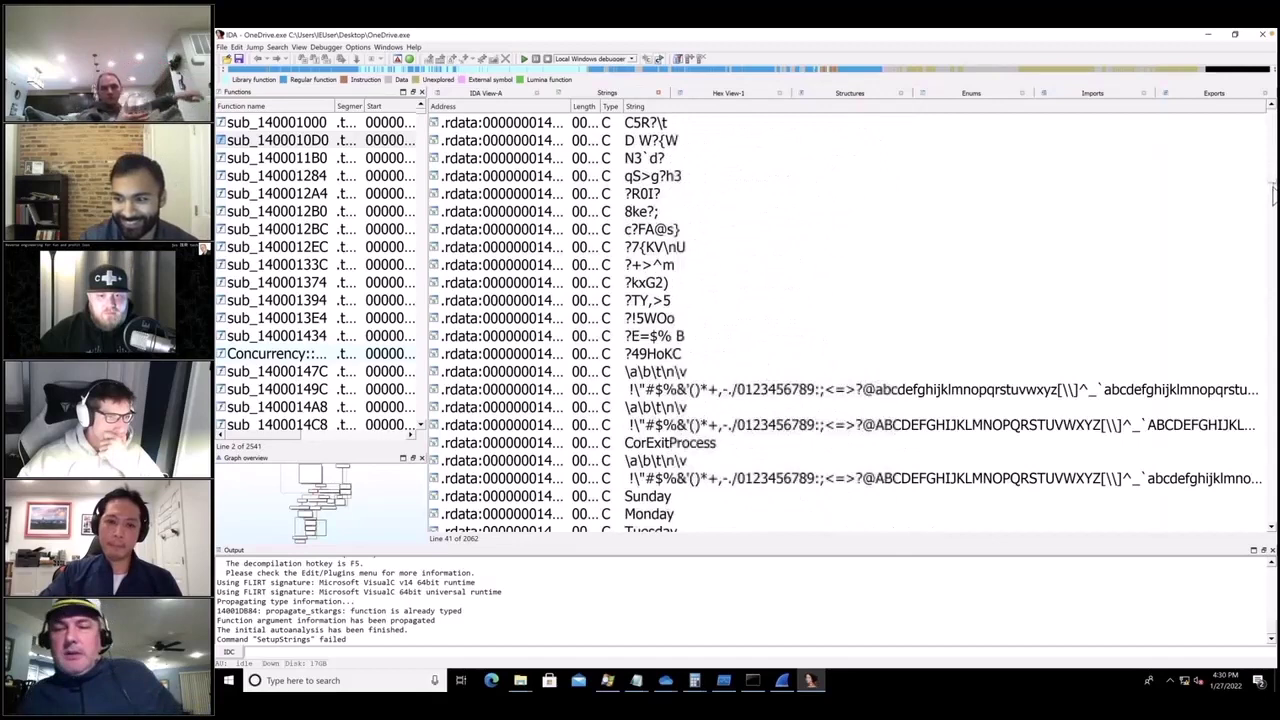
scroll(1270, 200, down, 20)
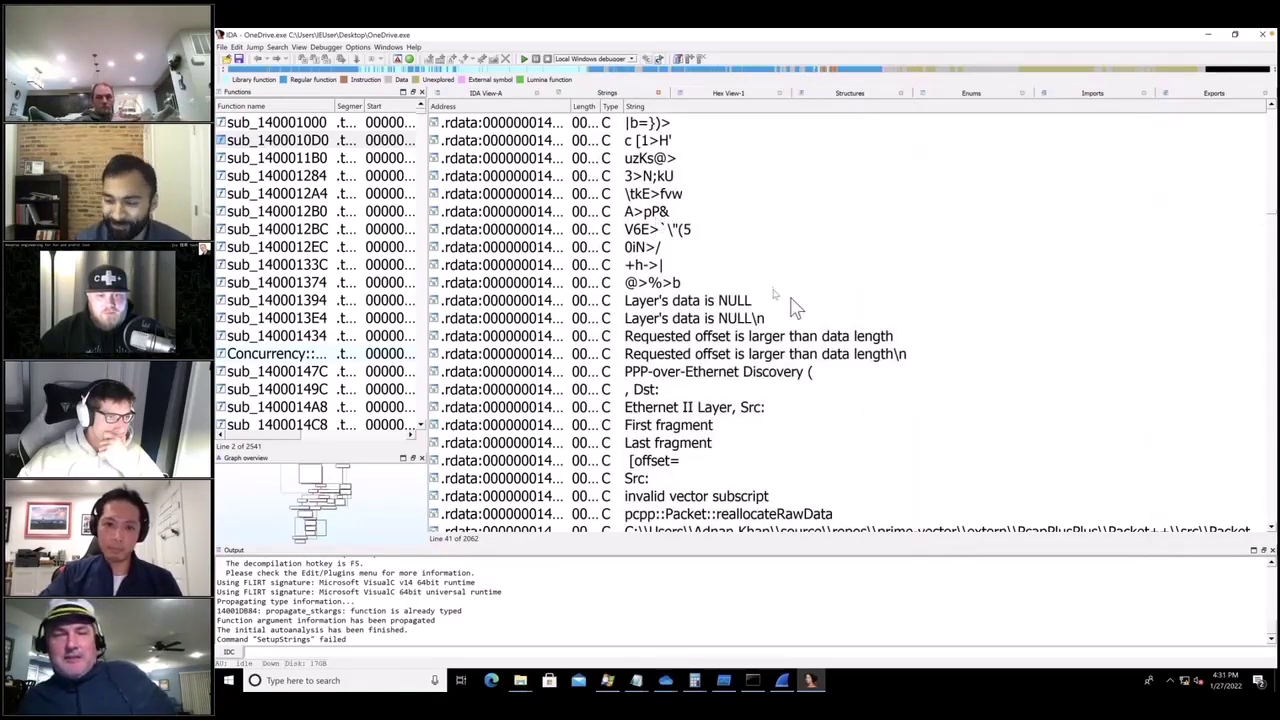
scroll(940, 338, down, 4)
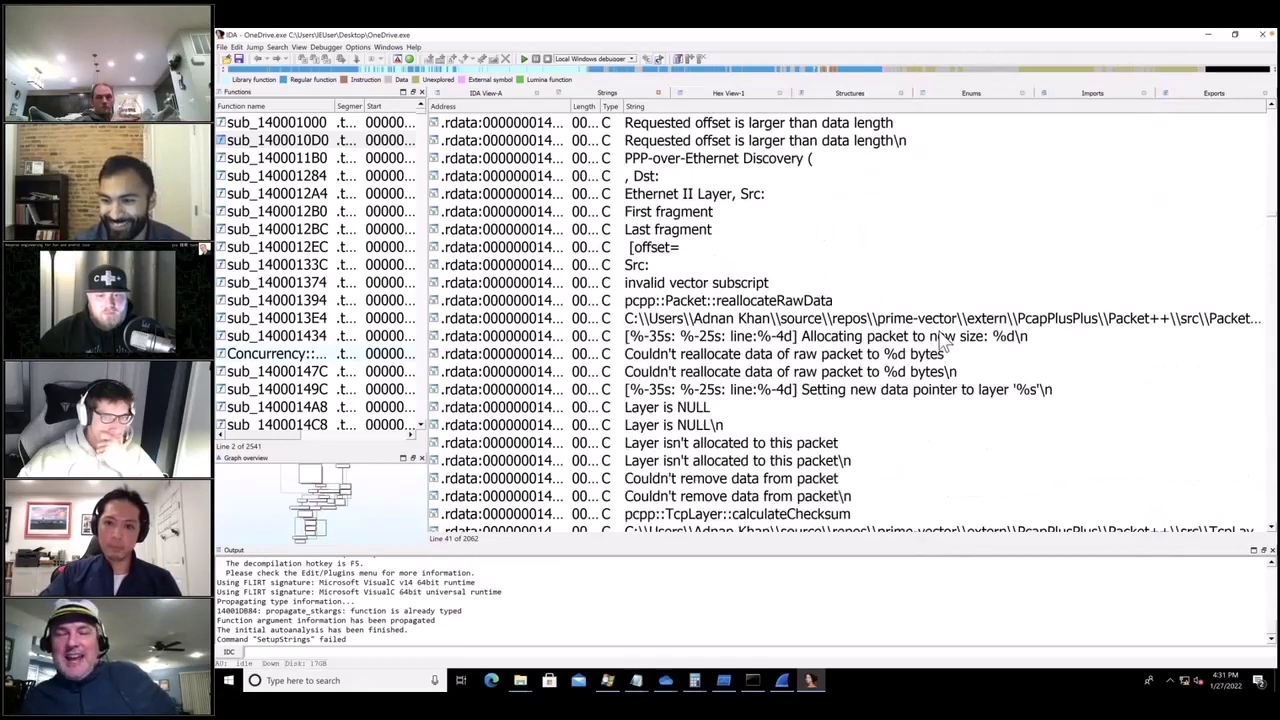
Step: Select the PcapPlusPlus source path string and the packet allocation message below it, and review the TCP, IPv6, ARP and VLAN layer strings
click(720, 320)
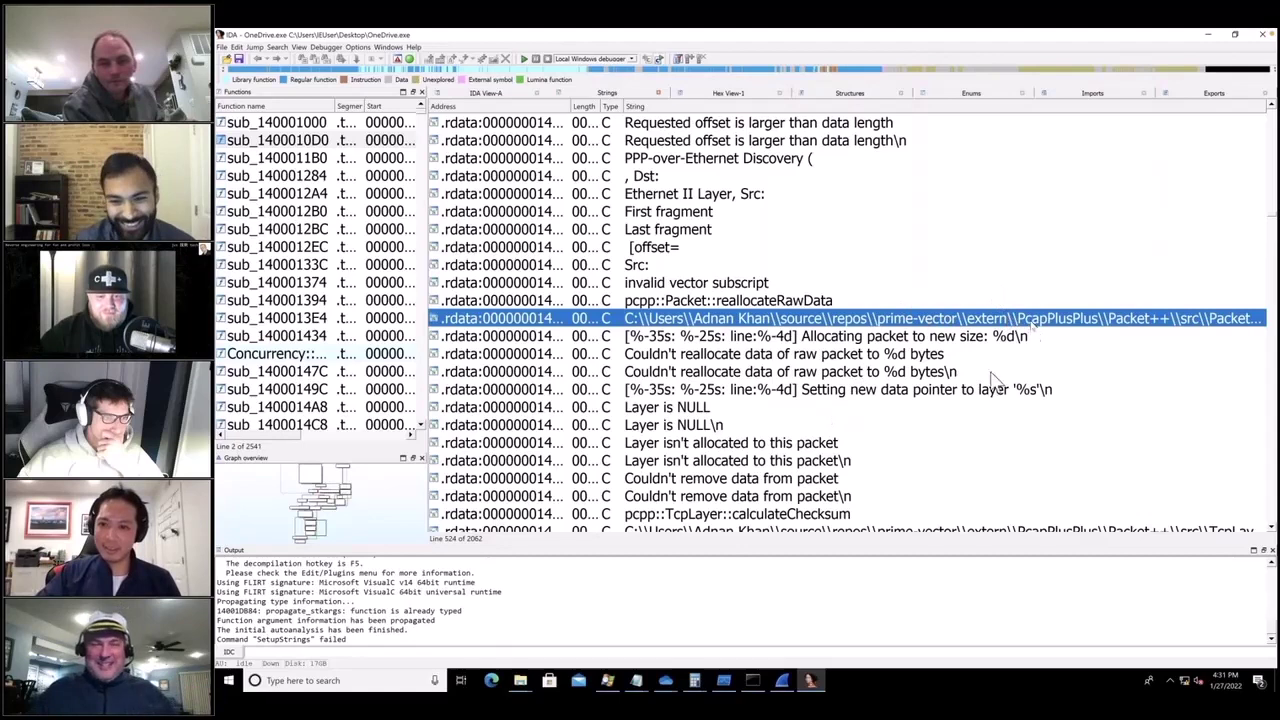
click(1063, 338)
scroll(1066, 341, down, 6)
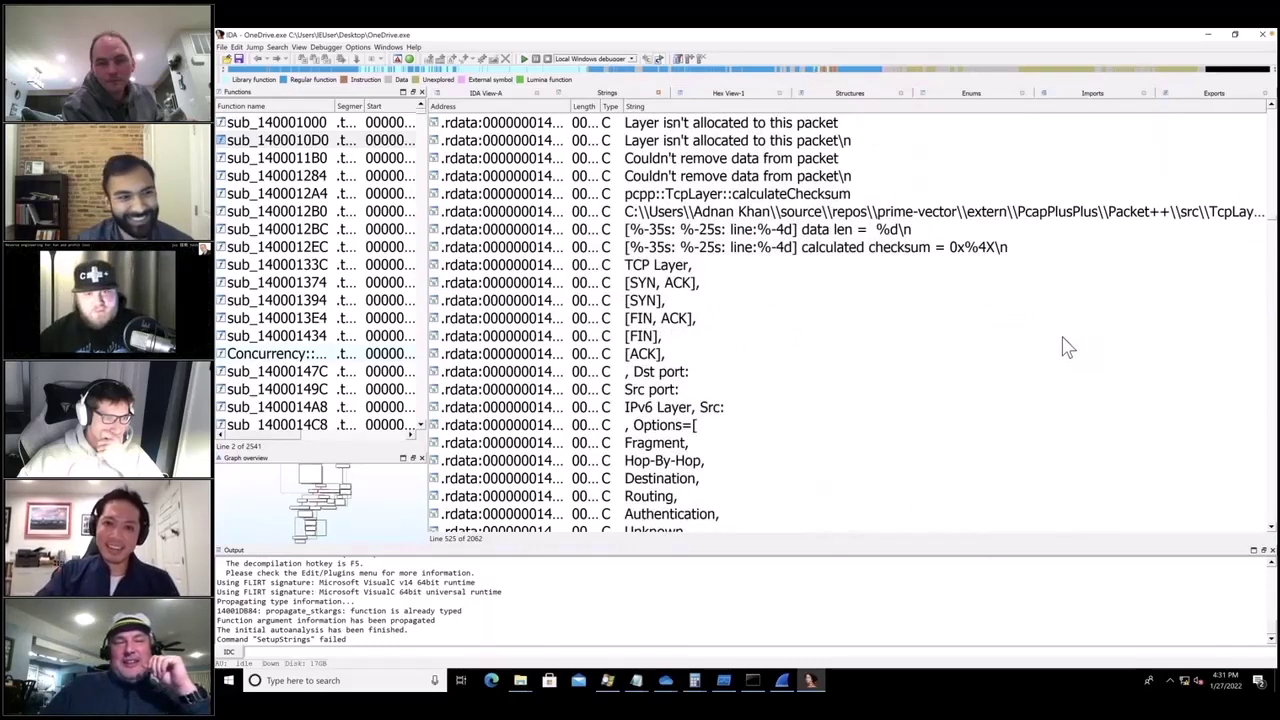
scroll(1066, 345, down, 1)
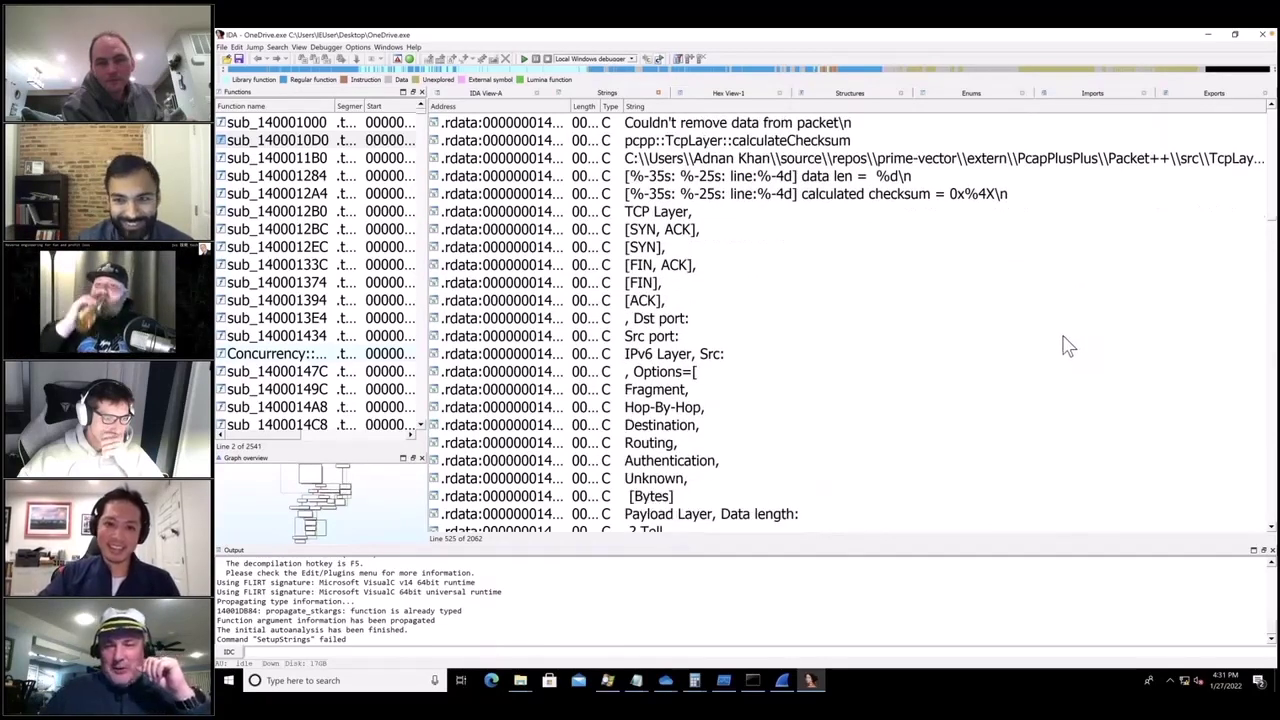
scroll(1066, 345, down, 6)
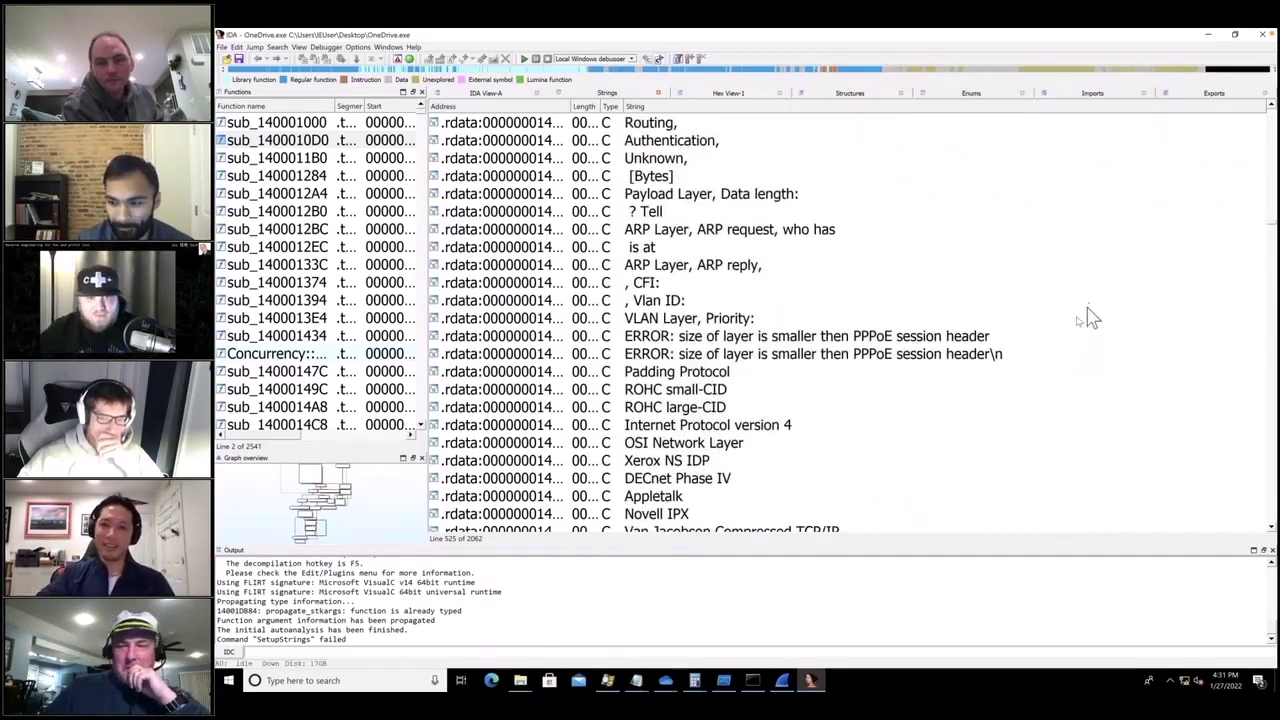
Step: Return to the npcap entries, select the "Fail to schedule the chore!" string, and review the strings above it up to the list's beginning
drag(1274, 232, 1273, 127)
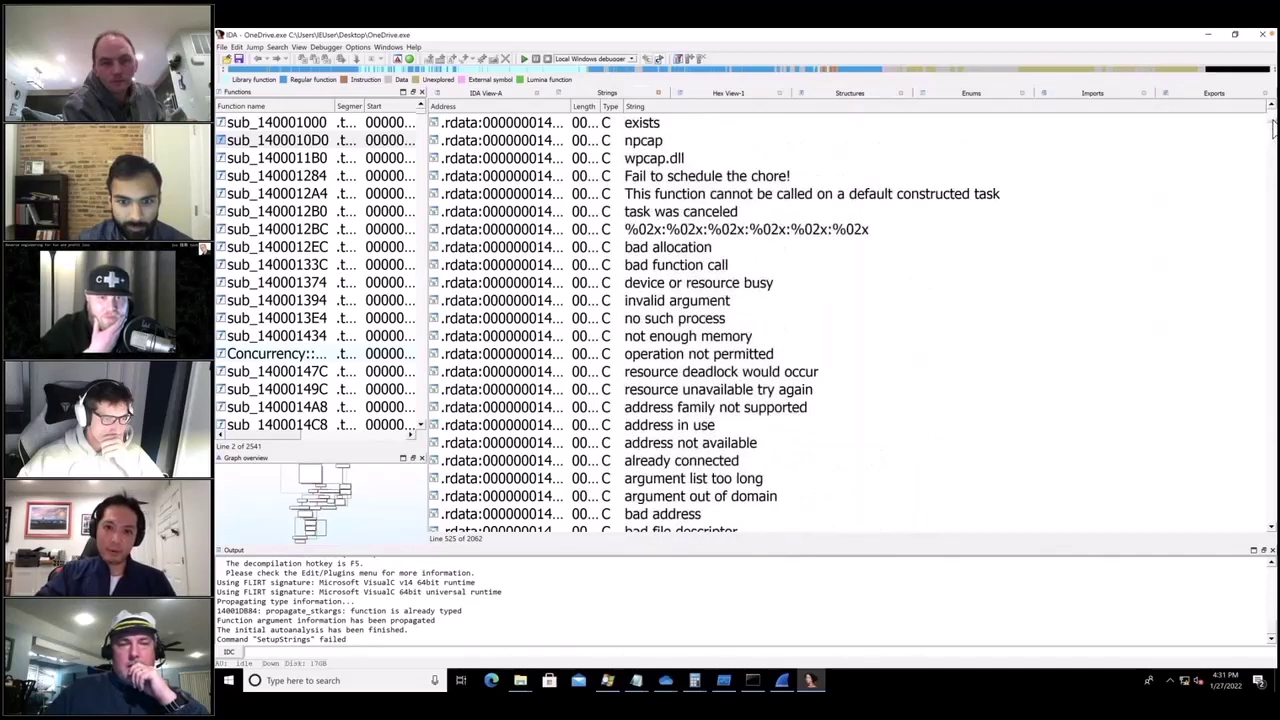
click(758, 177)
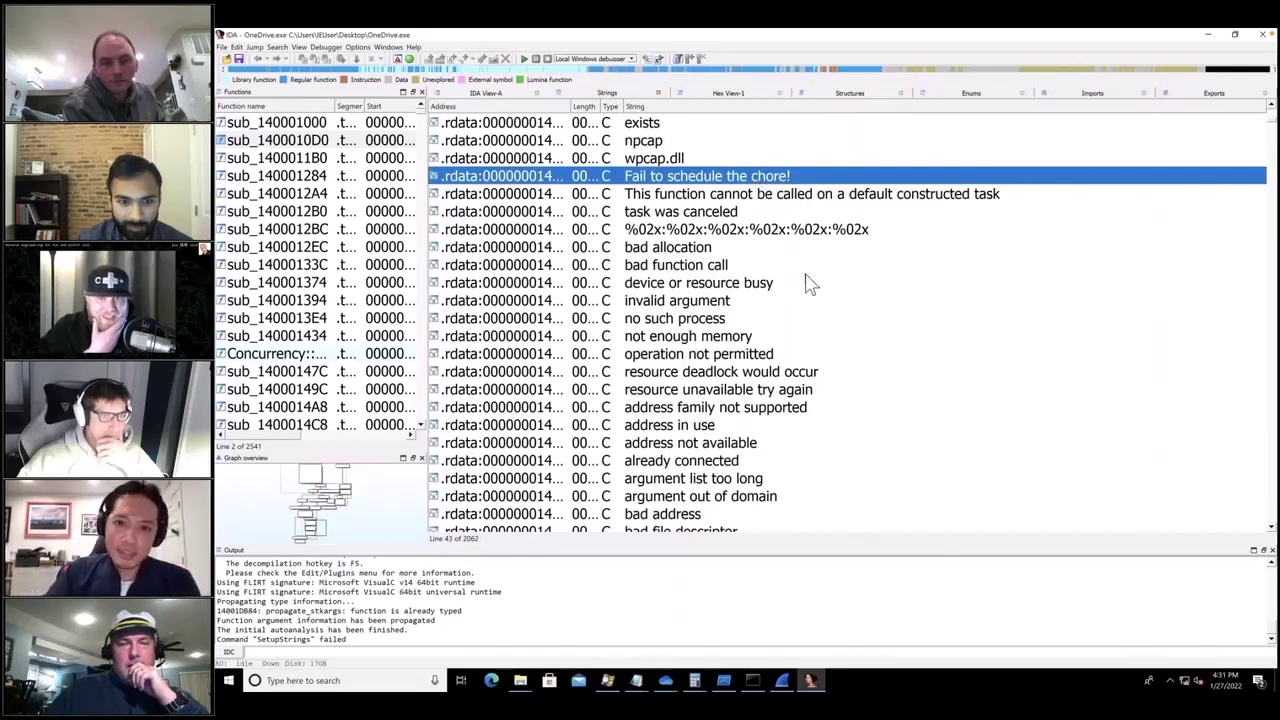
scroll(806, 280, down, 1)
scroll(814, 286, up, 2)
scroll(805, 280, up, 2)
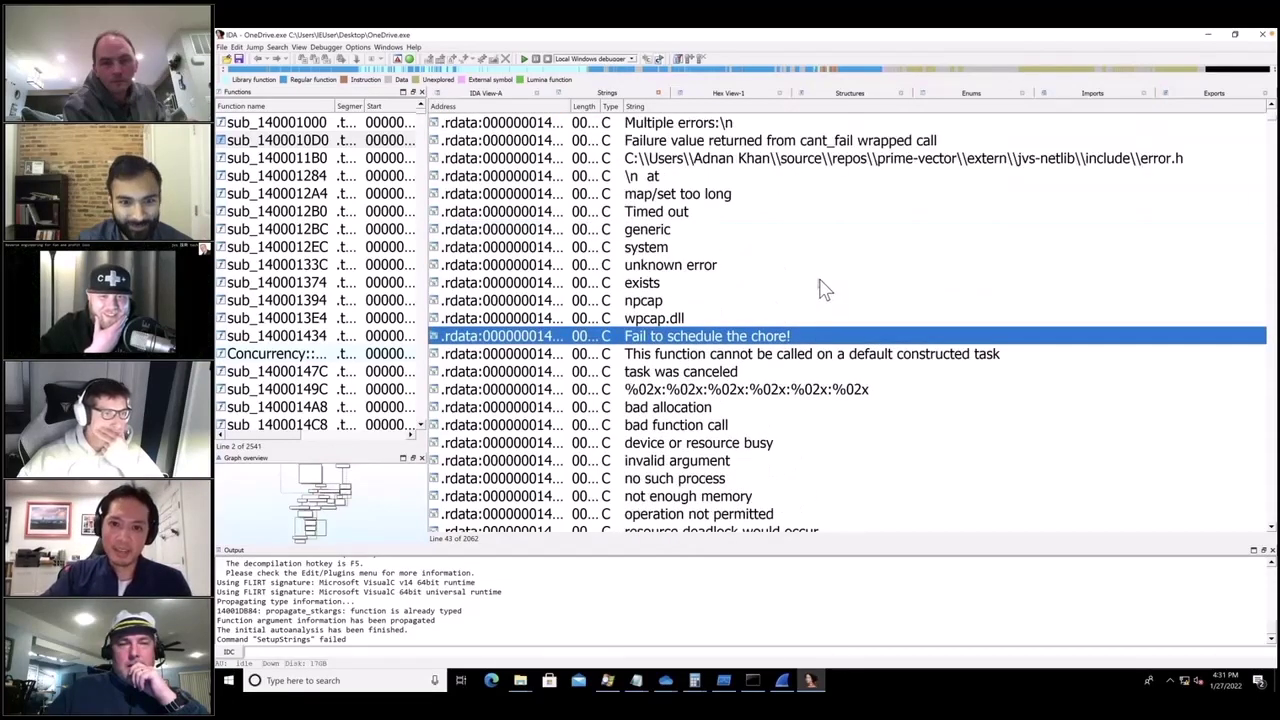
scroll(740, 177, up, 6)
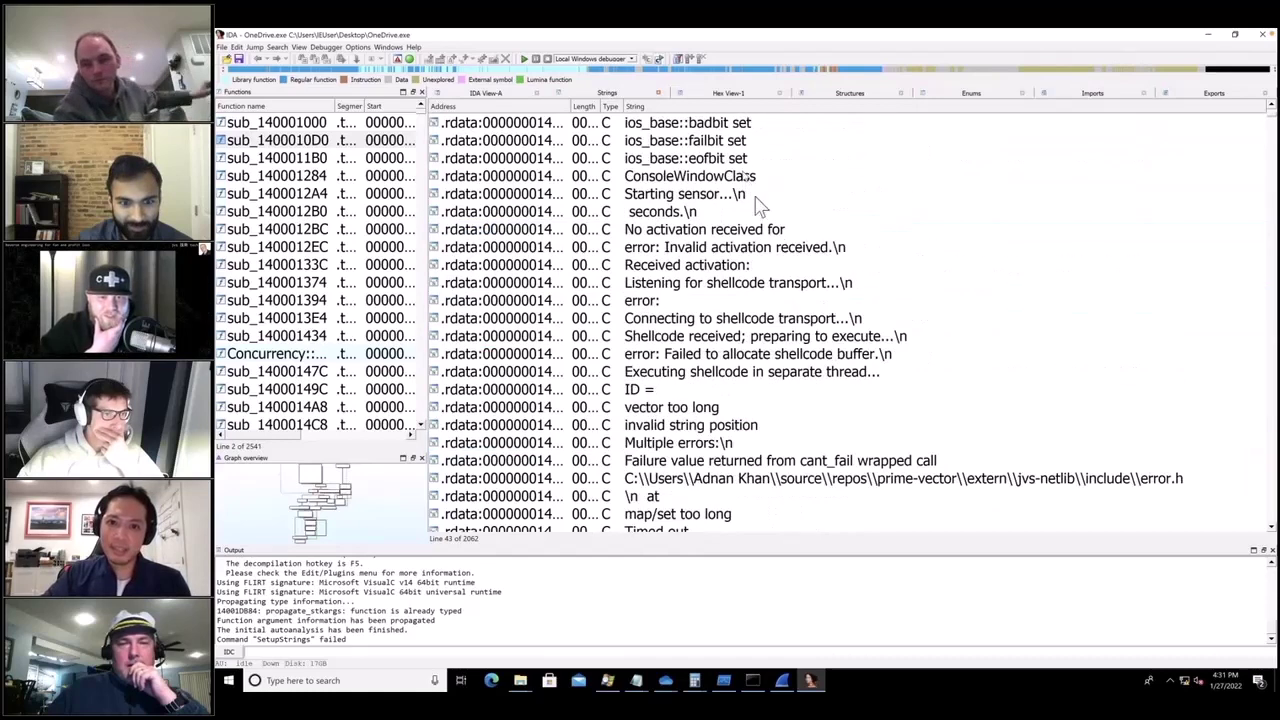
scroll(737, 300, up, 2)
scroll(760, 329, up, 2)
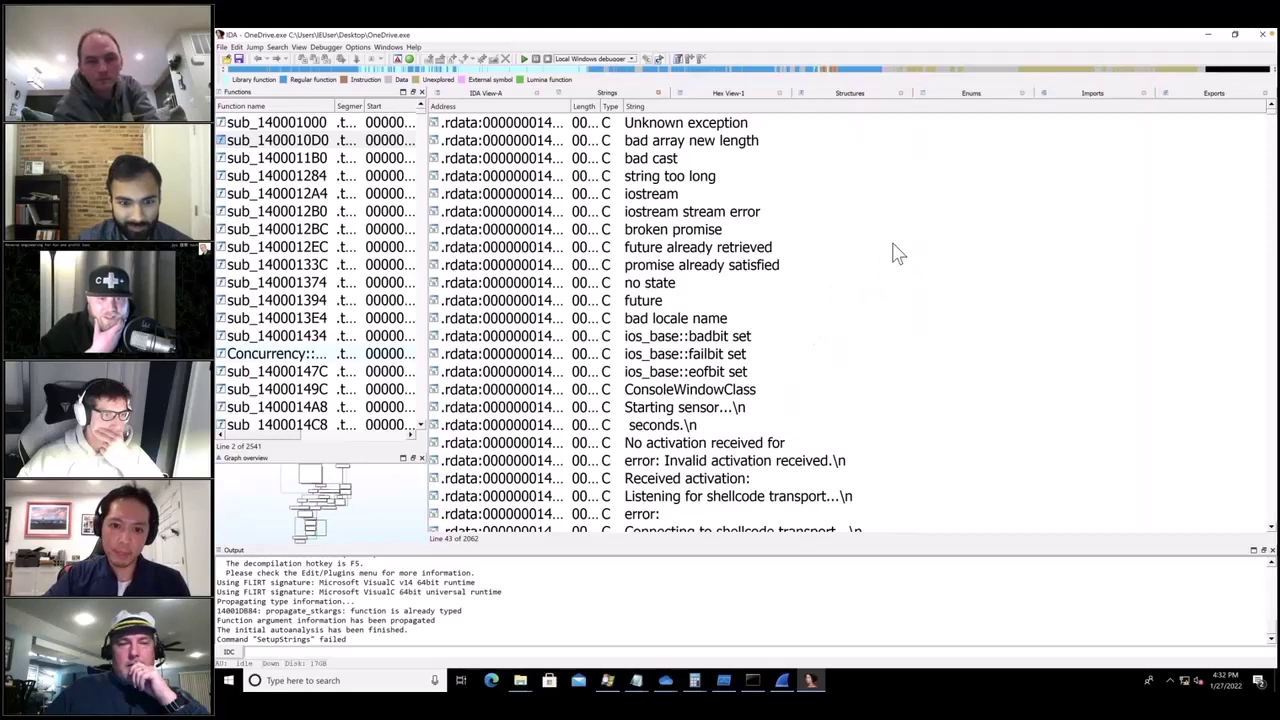
Step: Examine the "Starting sensor..." and shellcode transport messages one by one, ending with "Executing shellcode in separate thread..." selected
click(700, 409)
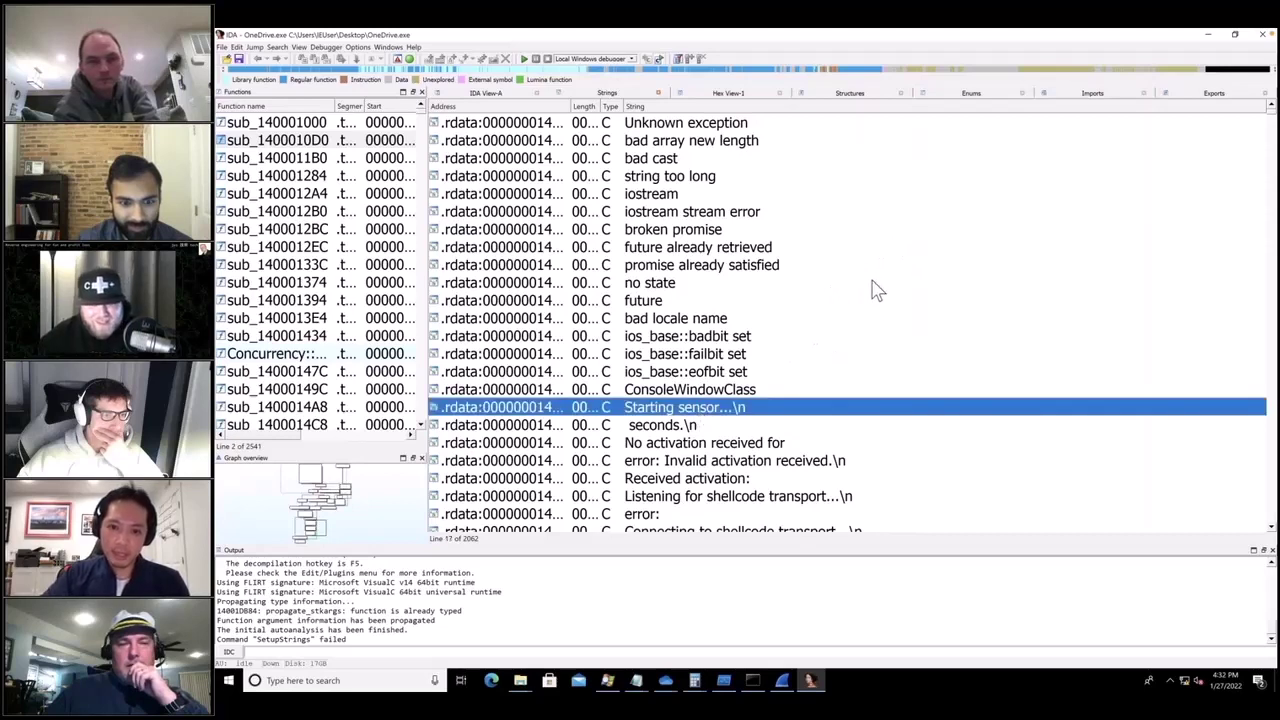
click(668, 423)
scroll(850, 388, down, 2)
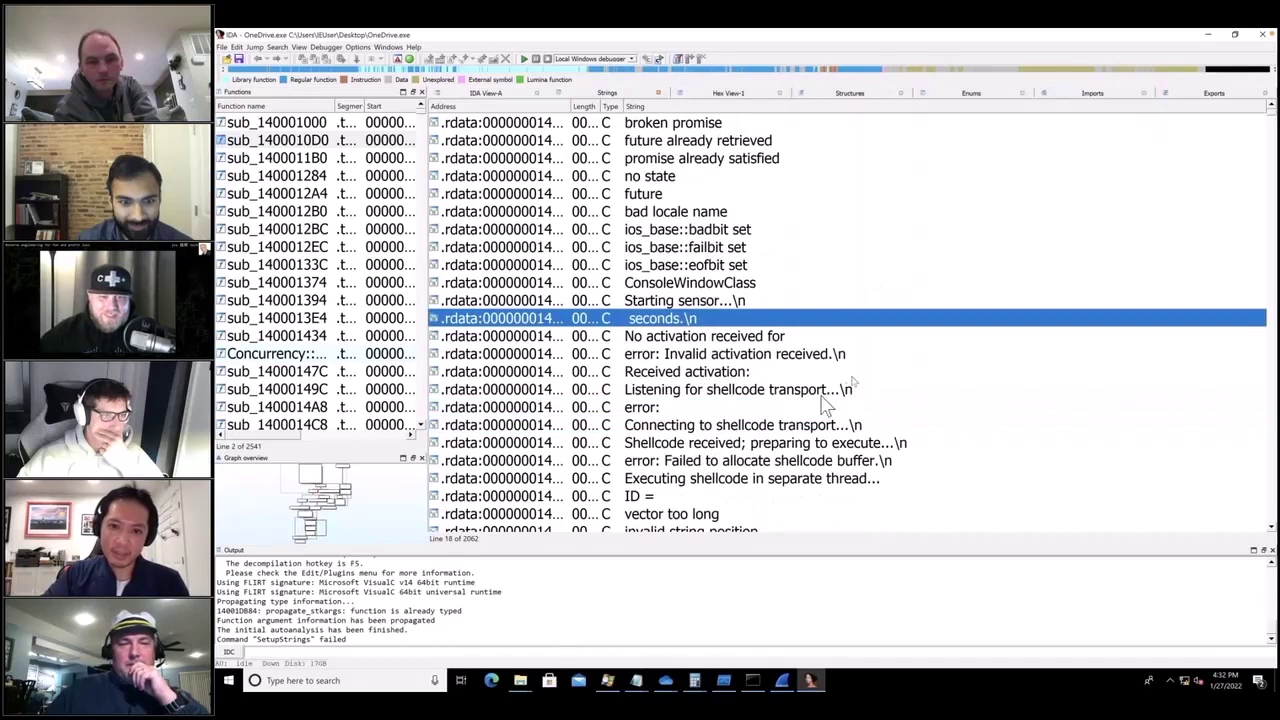
click(730, 428)
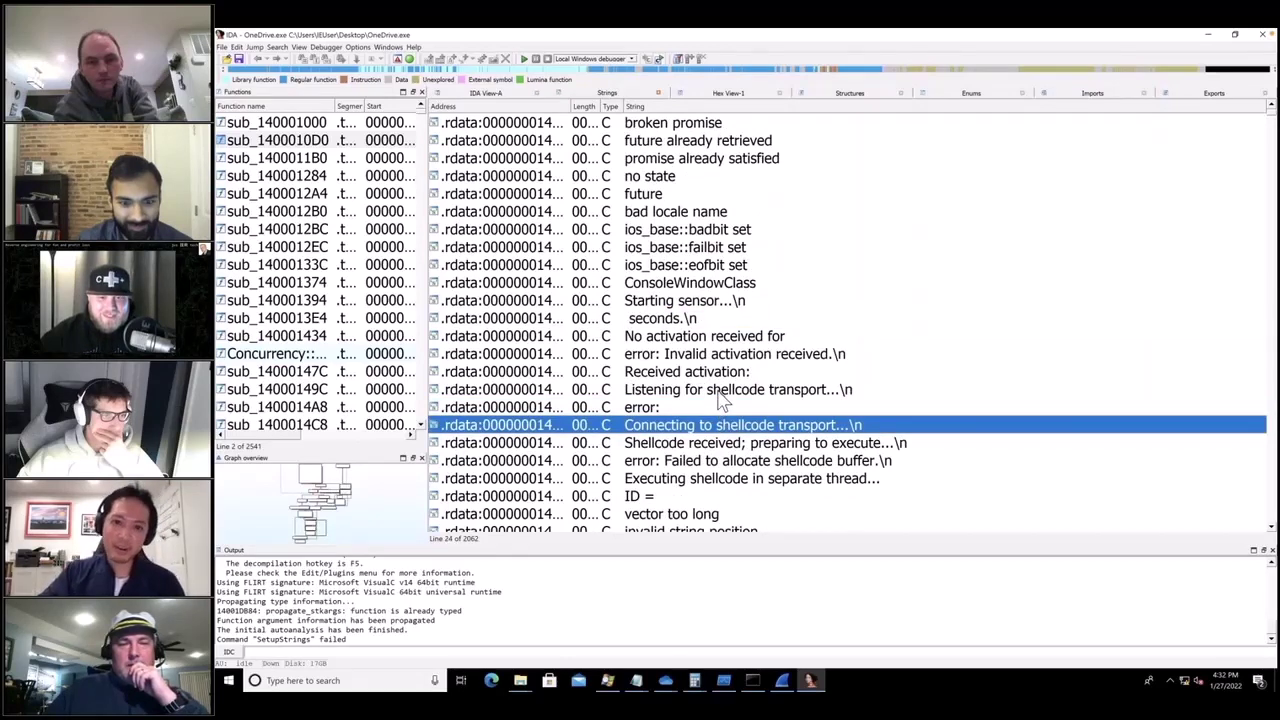
click(720, 391)
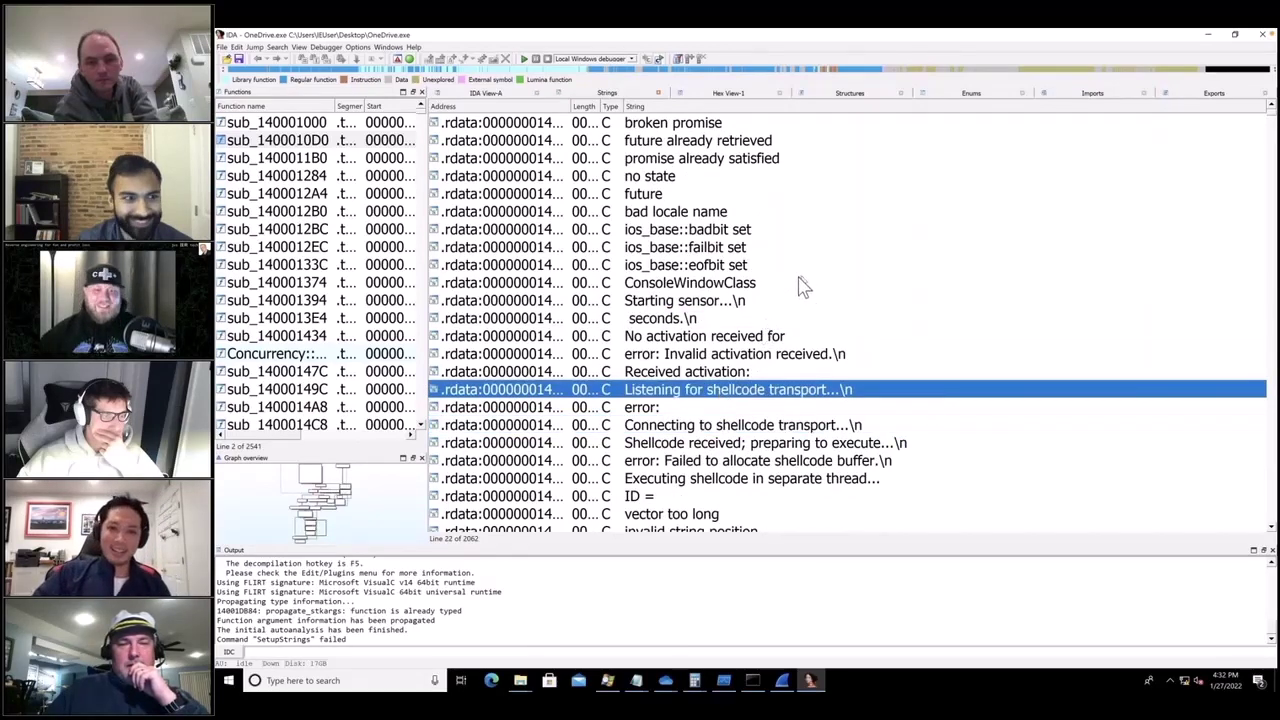
scroll(818, 345, down, 1)
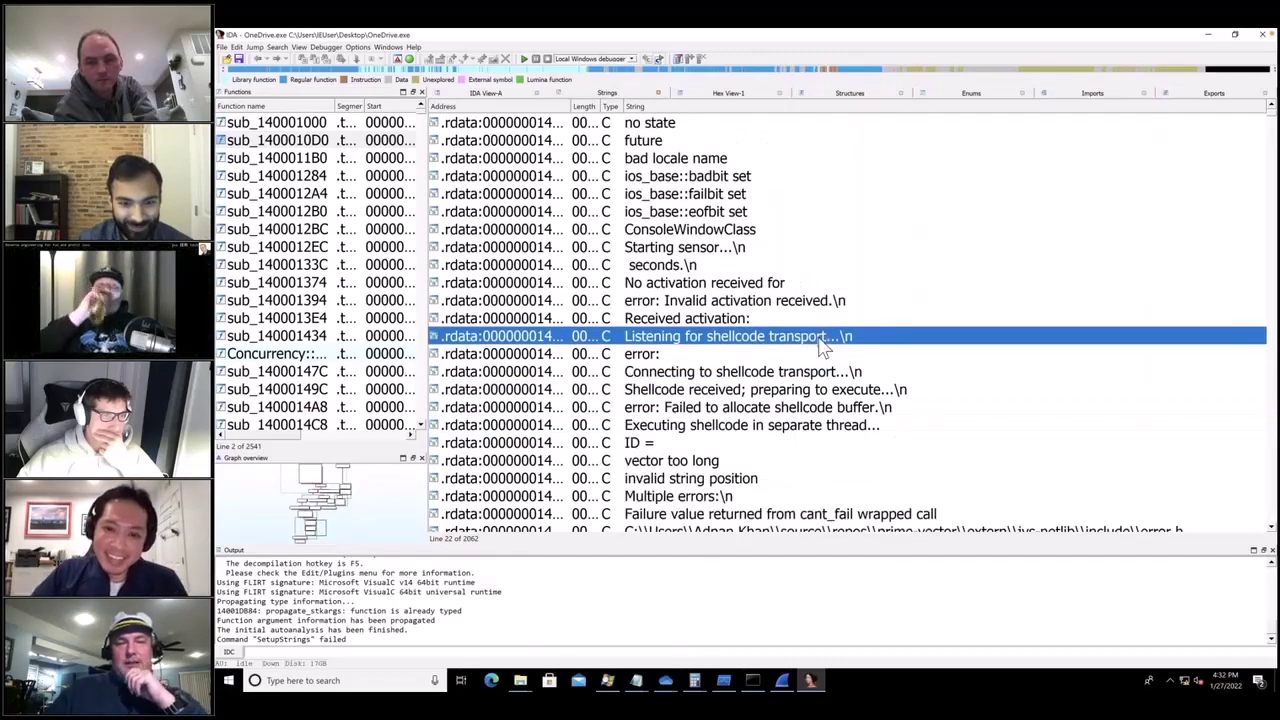
click(803, 428)
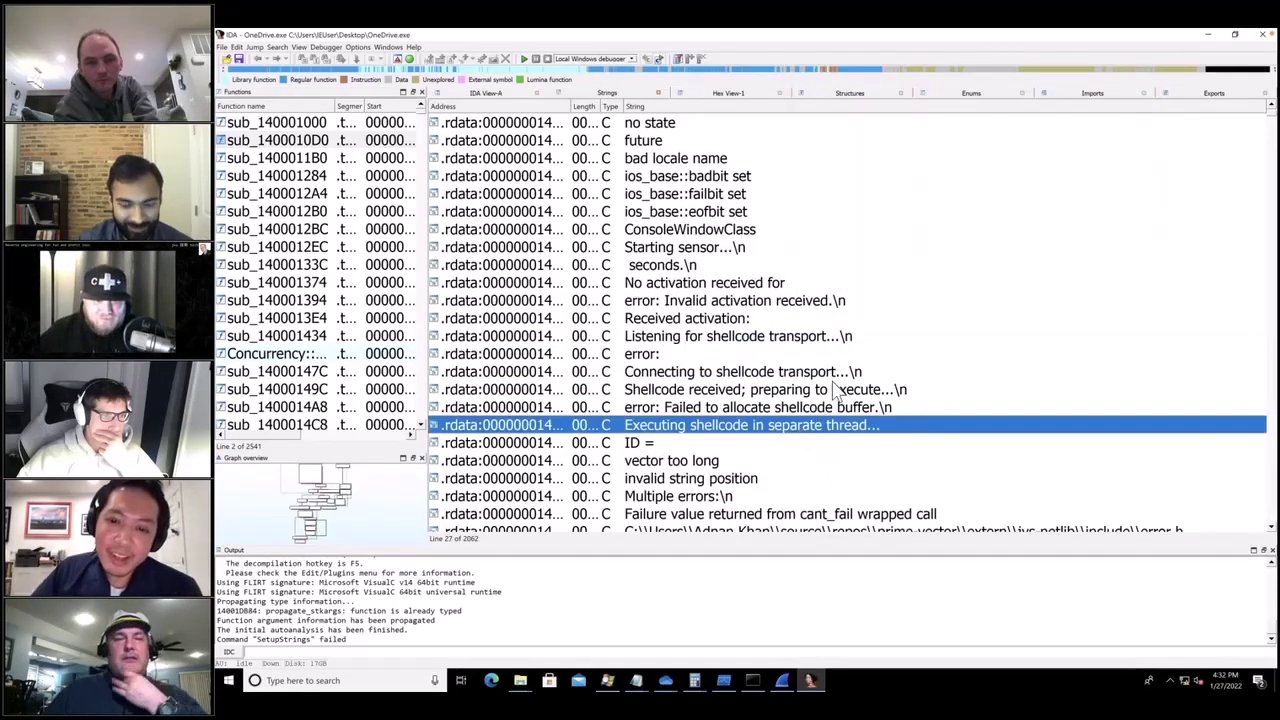
scroll(835, 390, down, 1)
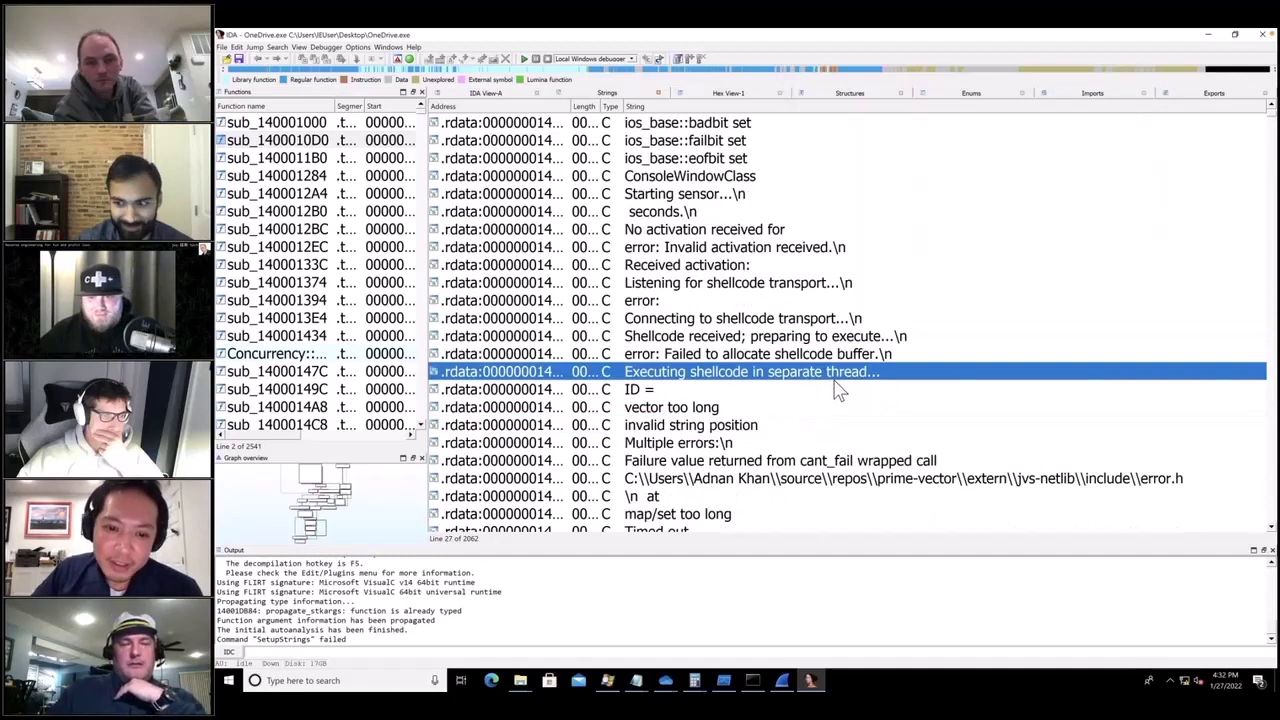
scroll(838, 390, down, 1)
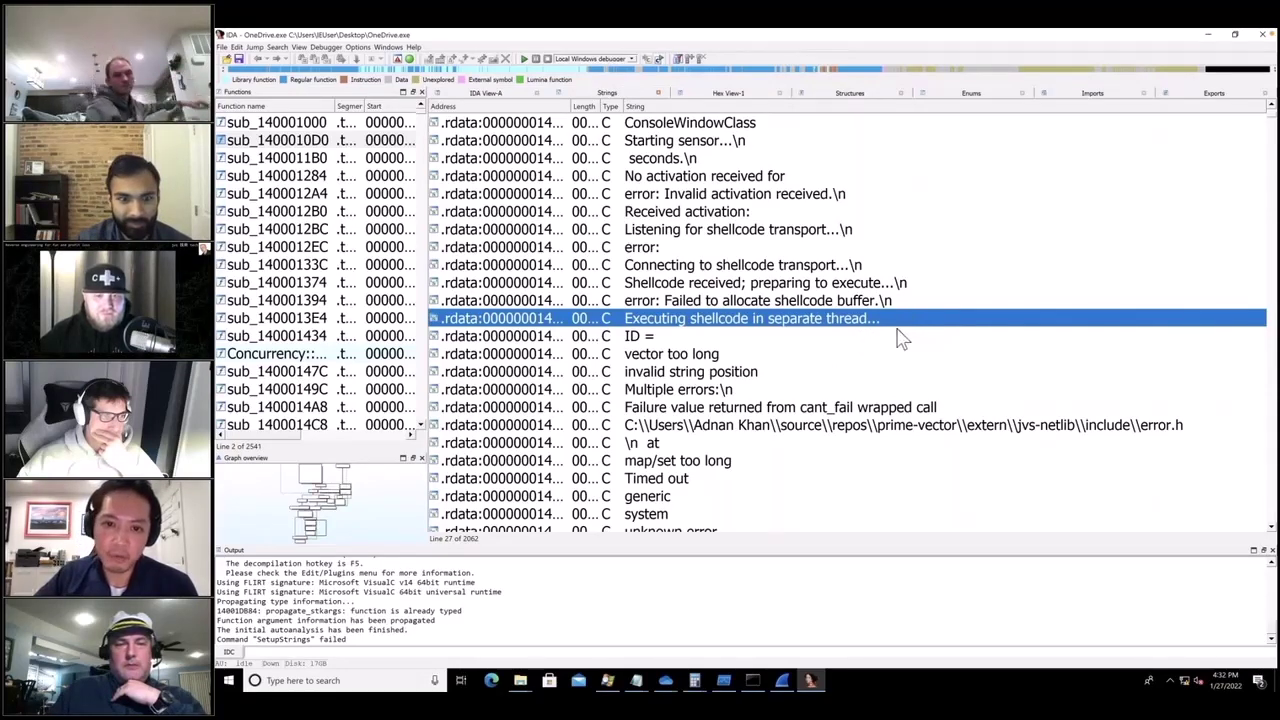
double_click(826, 320)
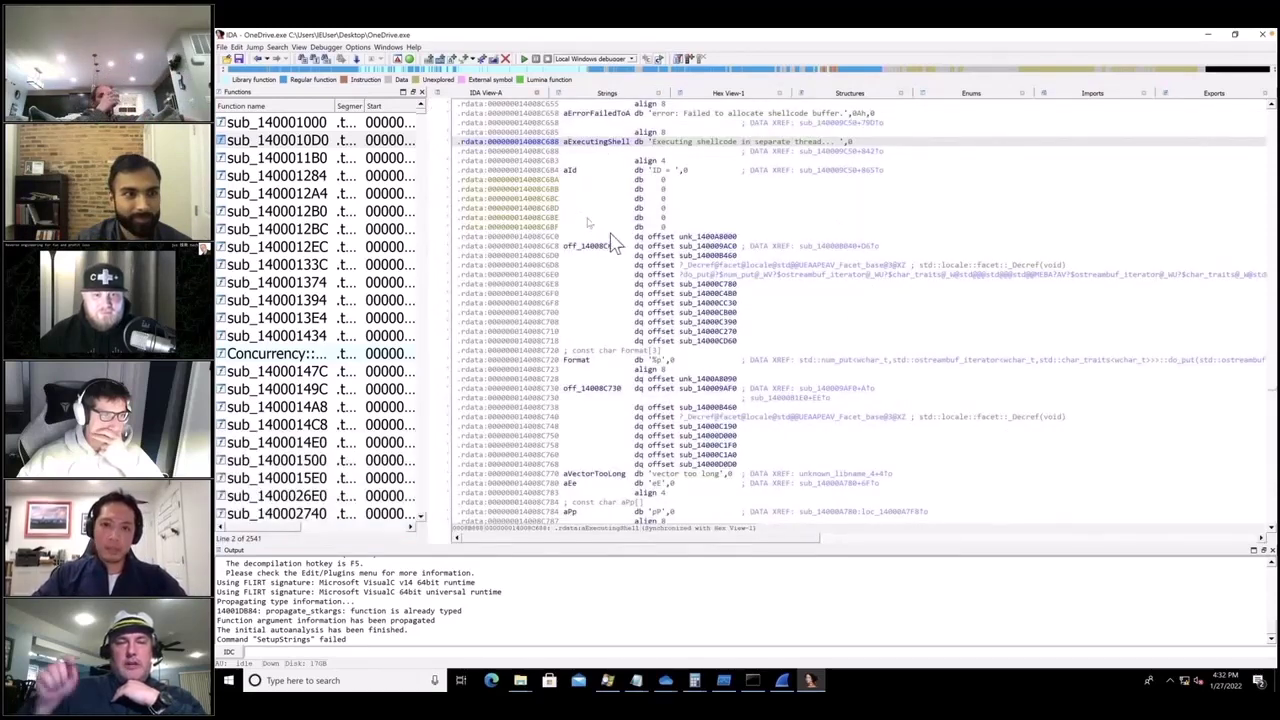
key(Escape)
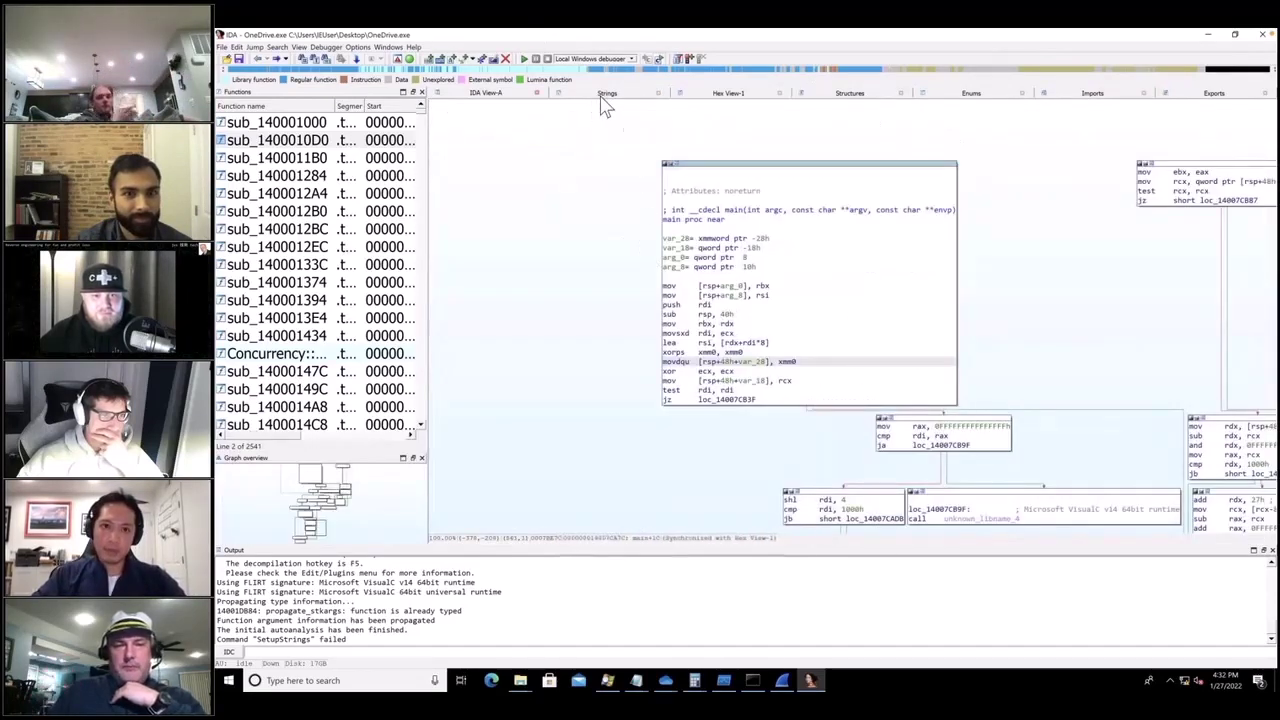
click(607, 93)
Step: Open the "Executing shellcode in separate thread..." string in the disassembly and follow its cross-reference to sub_140009C50+842
double_click(757, 320)
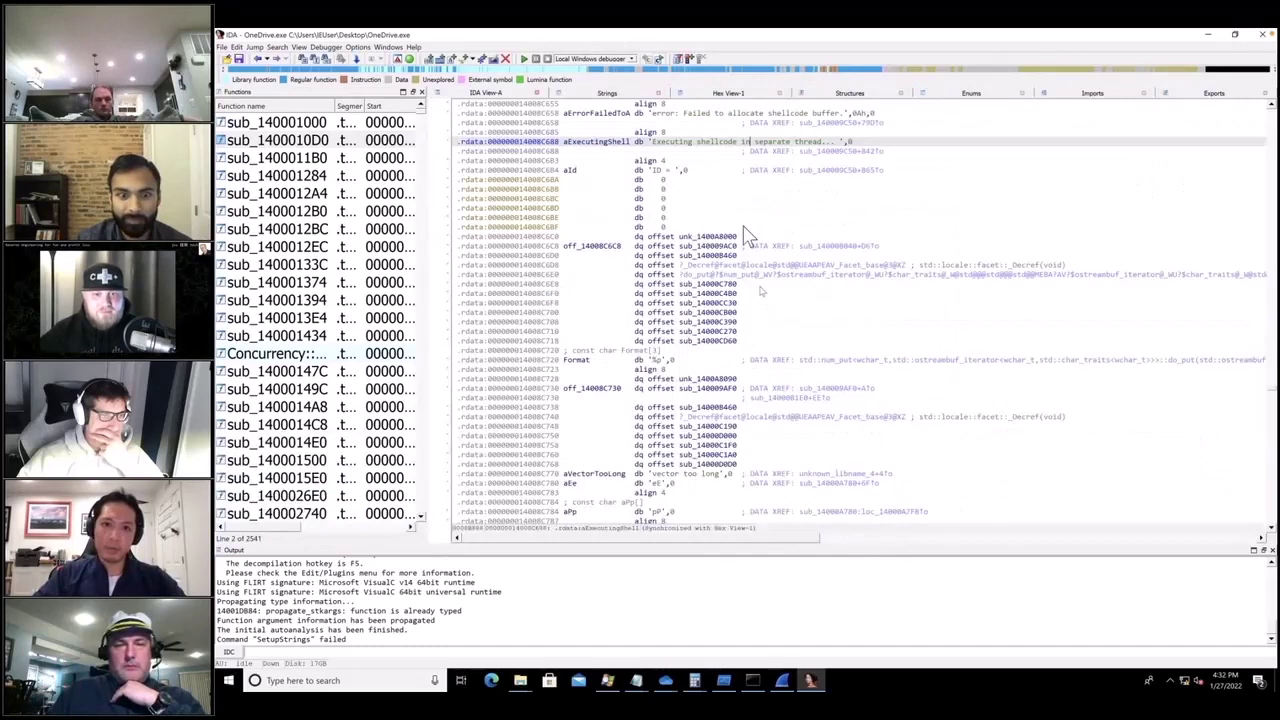
click(616, 143)
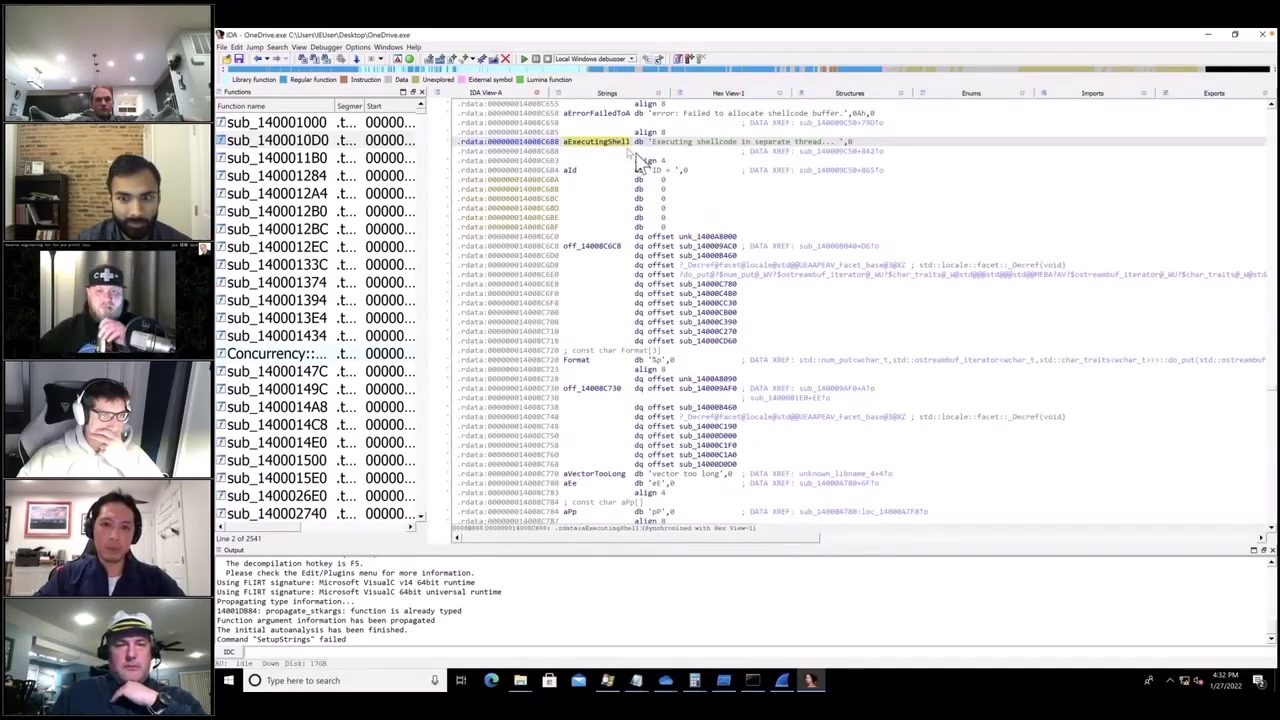
key(x)
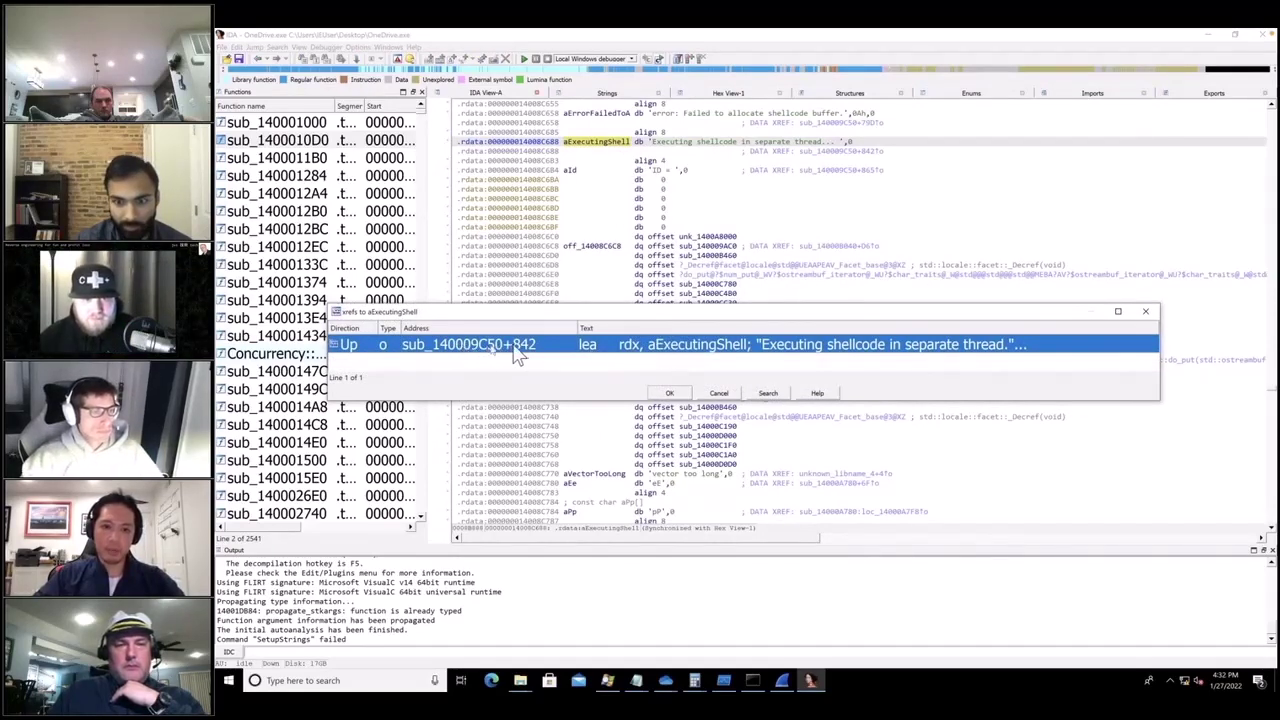
double_click(455, 350)
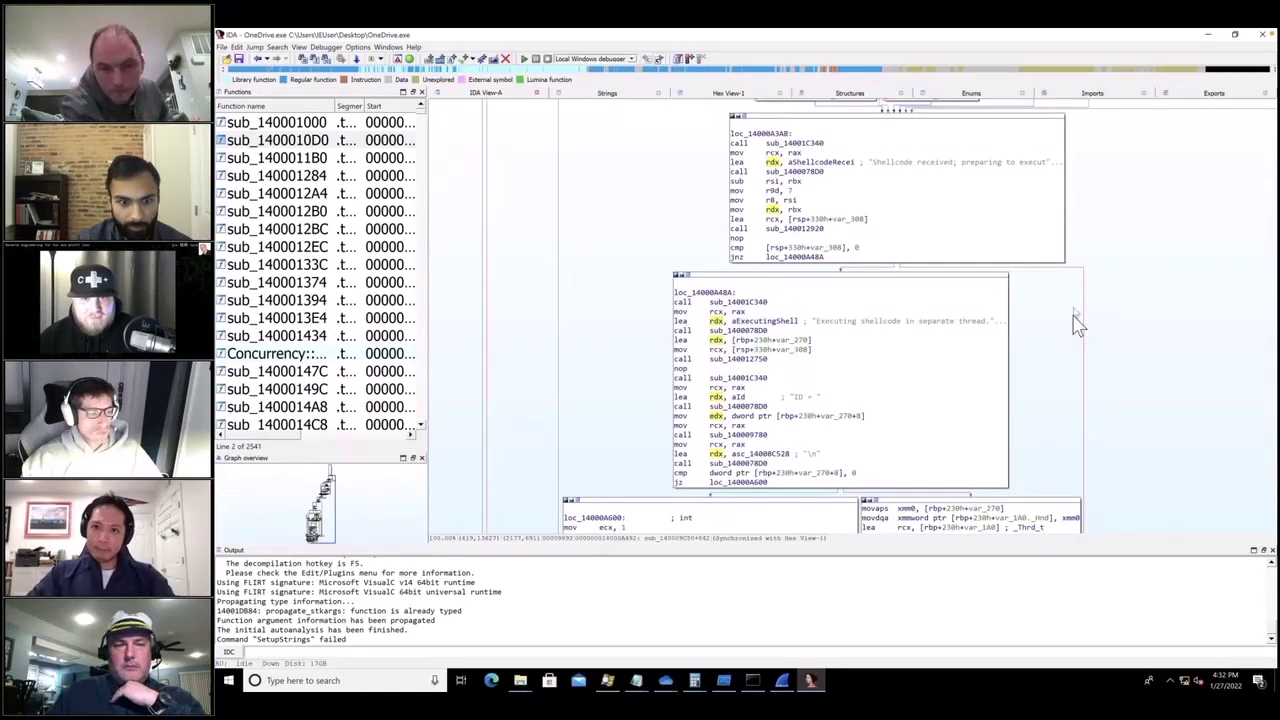
Step: Examine the "Shellcode received; preparing to execut" block, the shellcode execution block and the thread-detach branches below it in the function's graph
drag(1150, 292, 1094, 309)
click(858, 200)
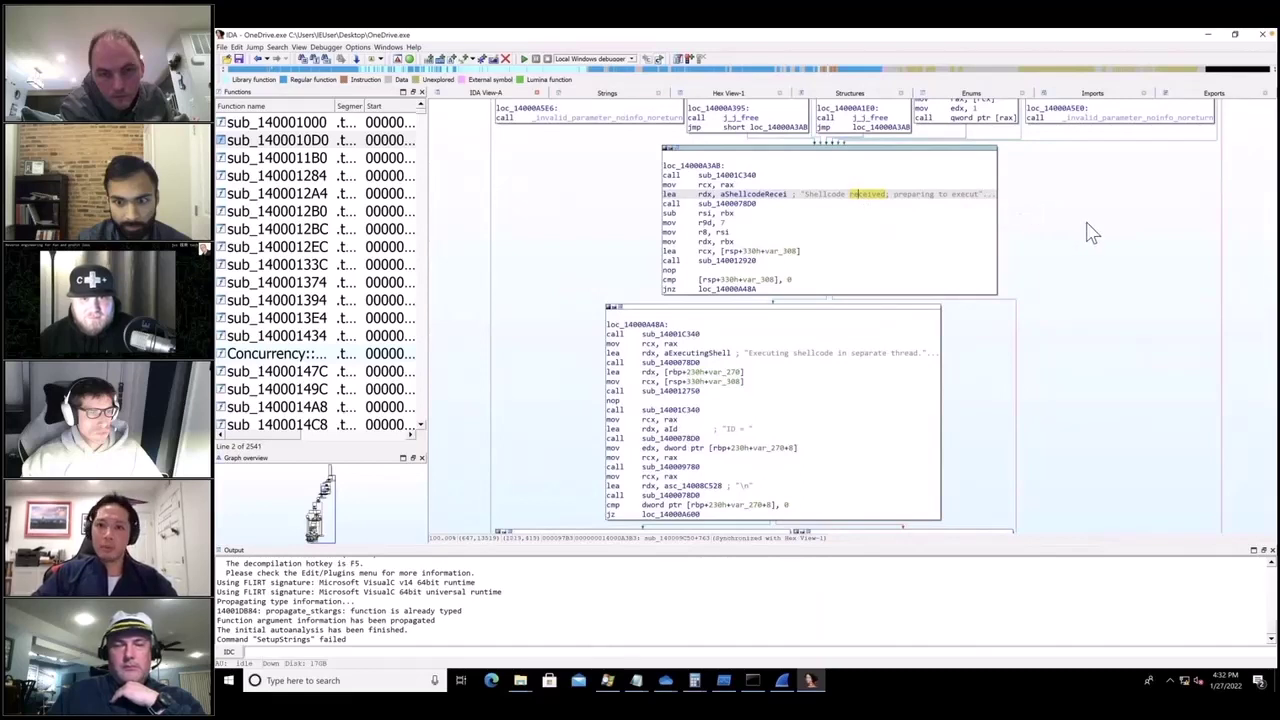
drag(1098, 250, 1086, 208)
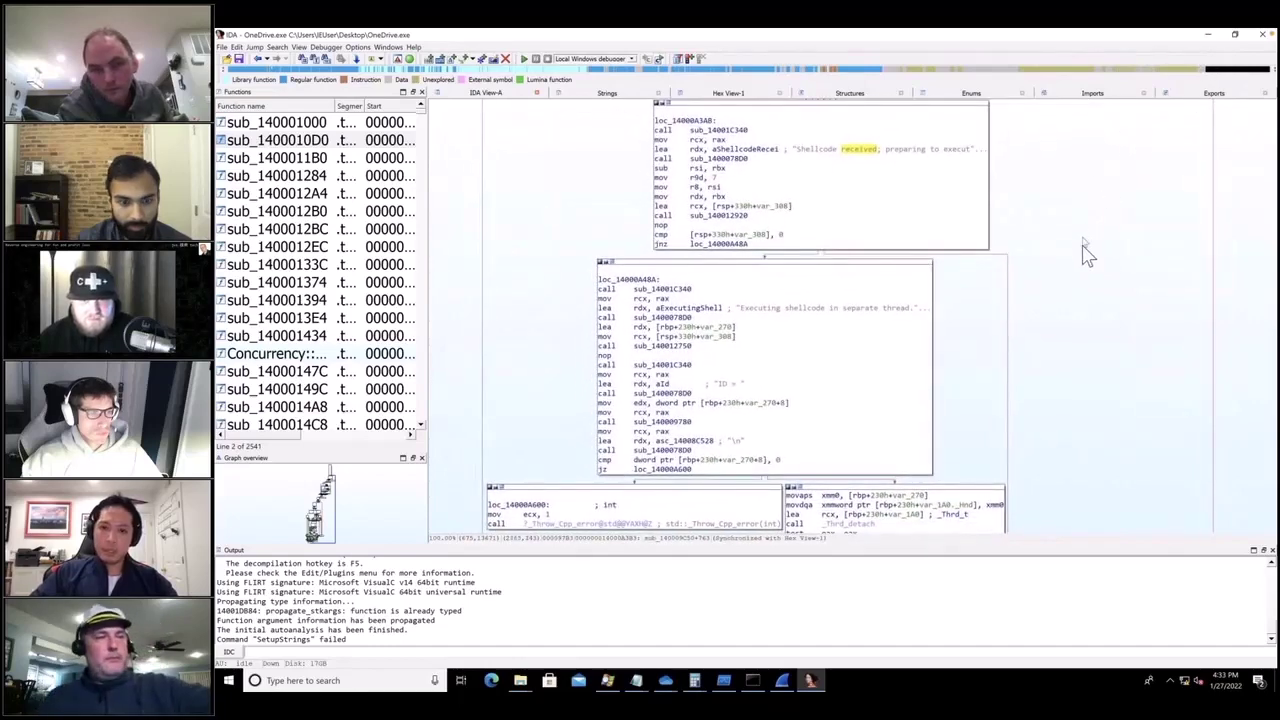
scroll(1108, 250, down, 3)
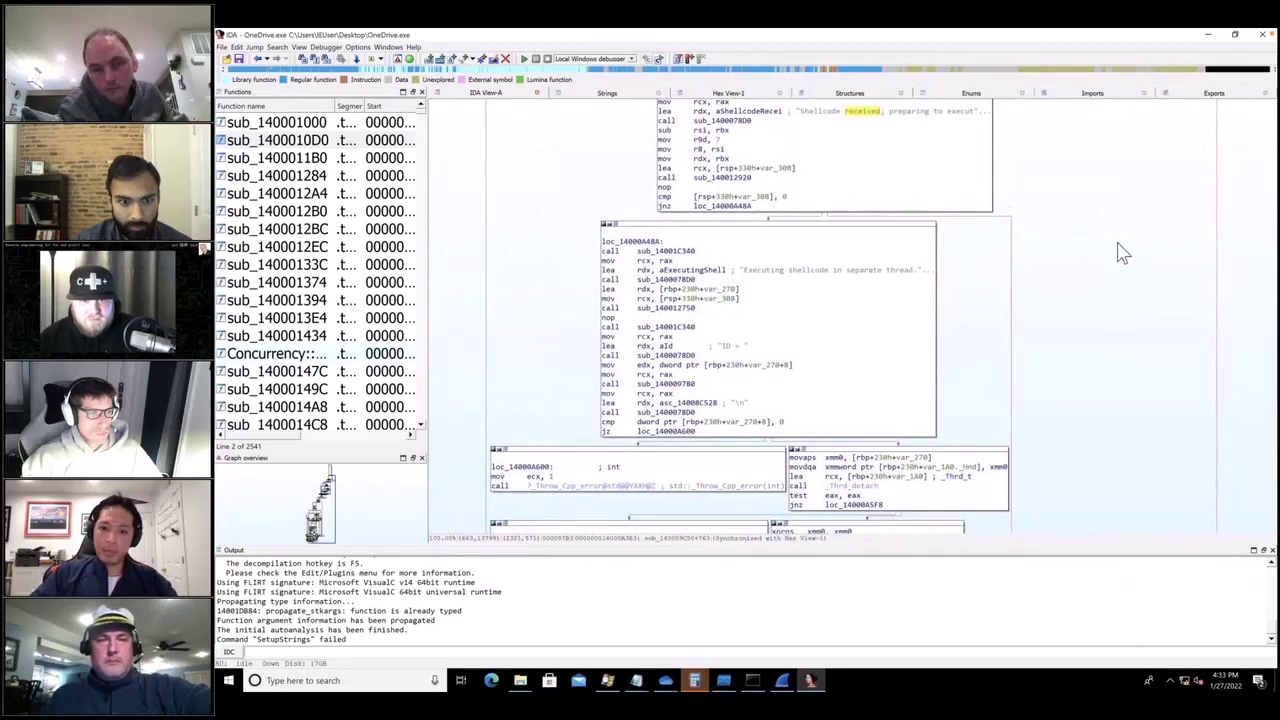
scroll(1123, 248, down, 1)
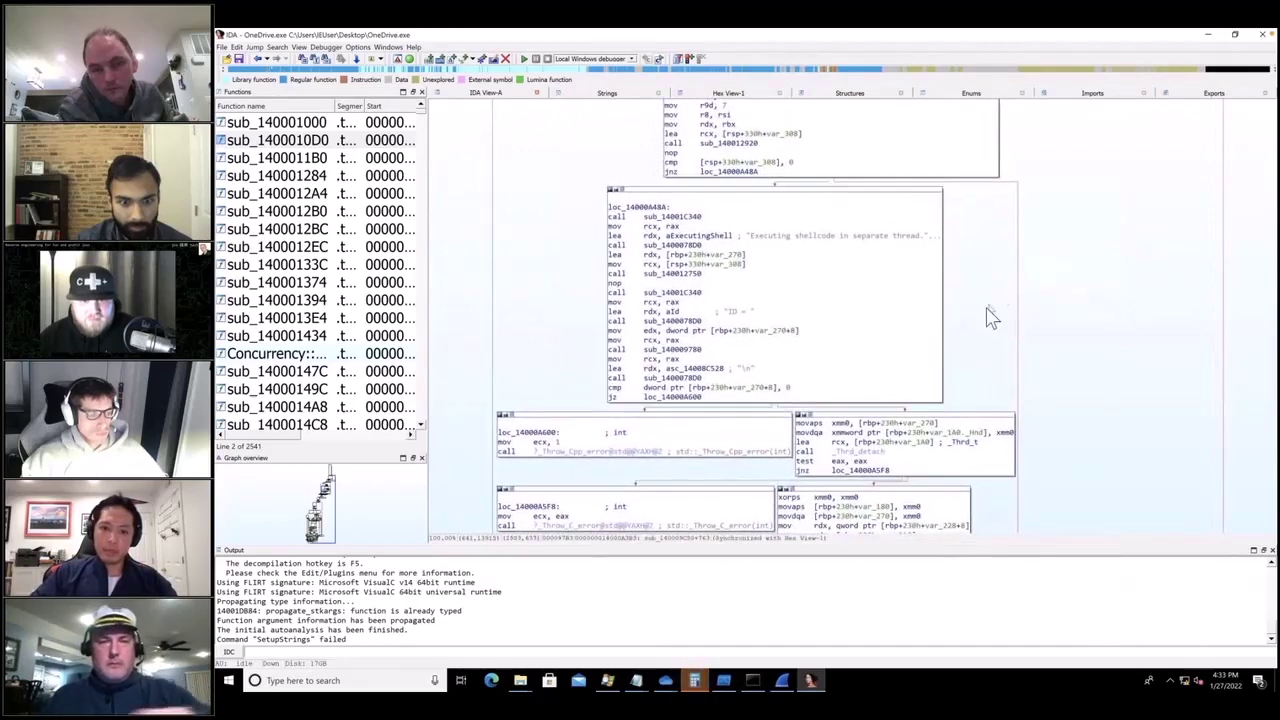
scroll(1122, 349, down, 1)
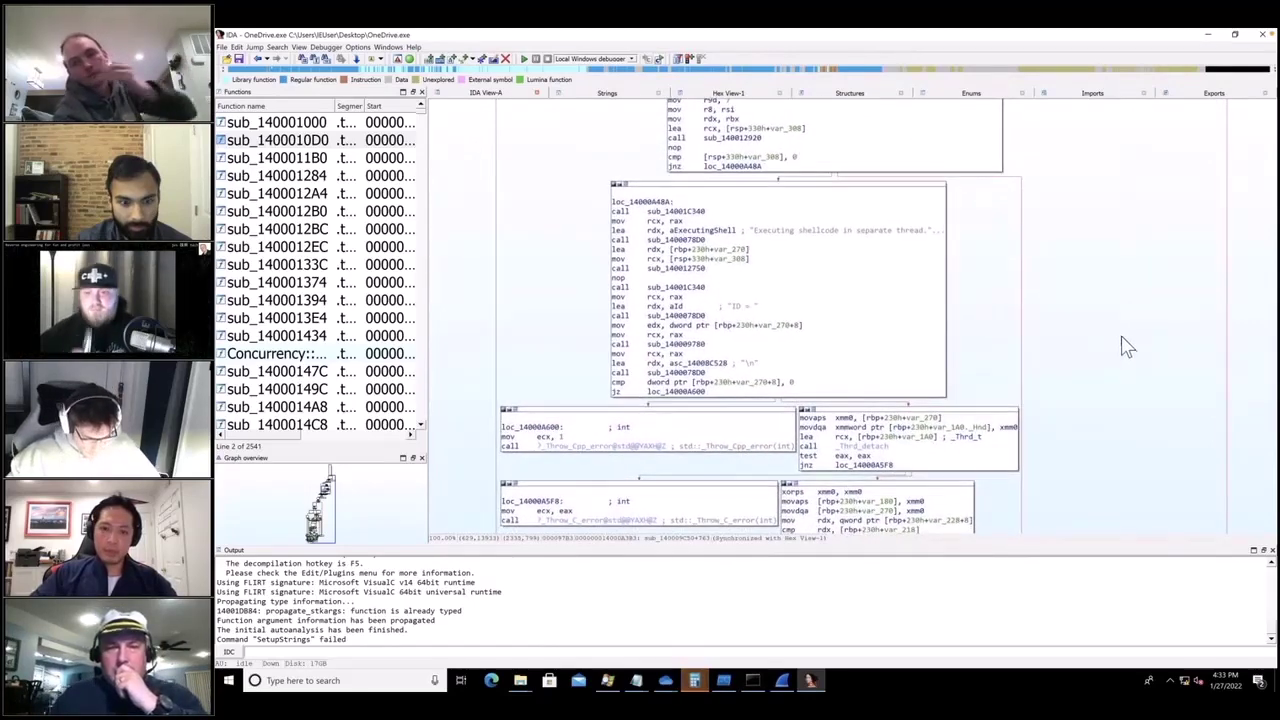
scroll(1128, 350, up, 3)
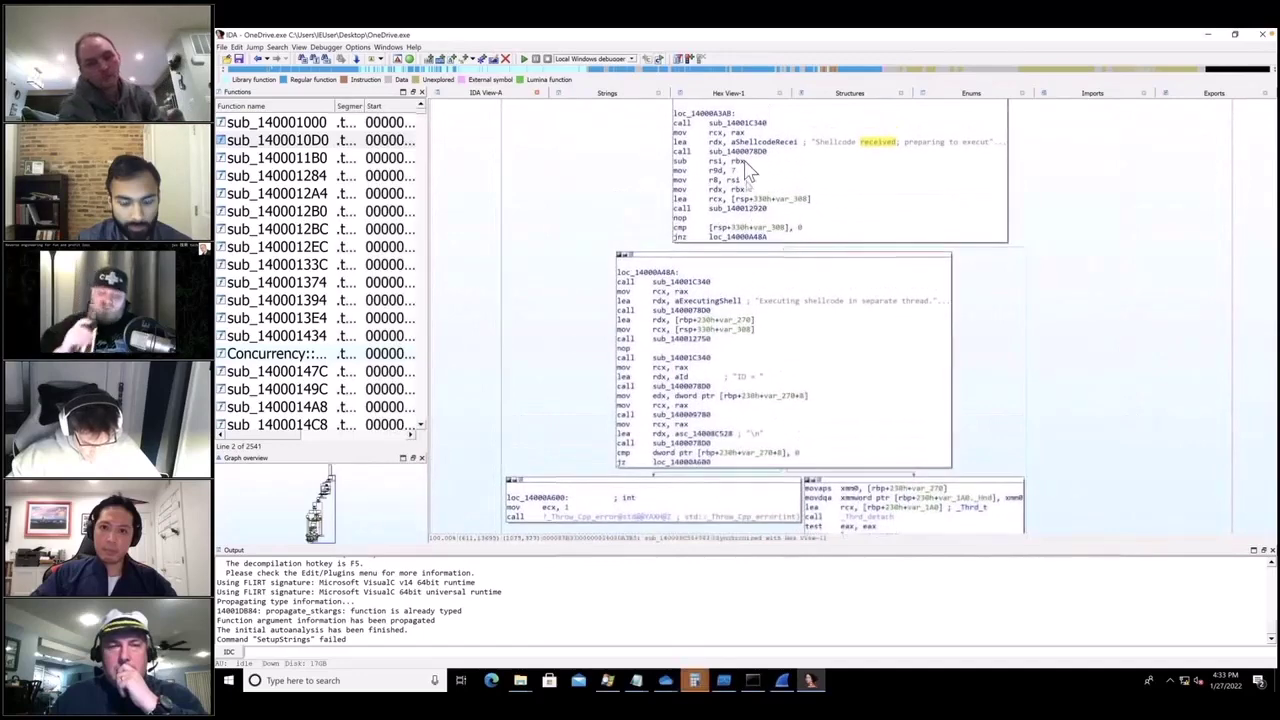
scroll(1180, 285, up, 1)
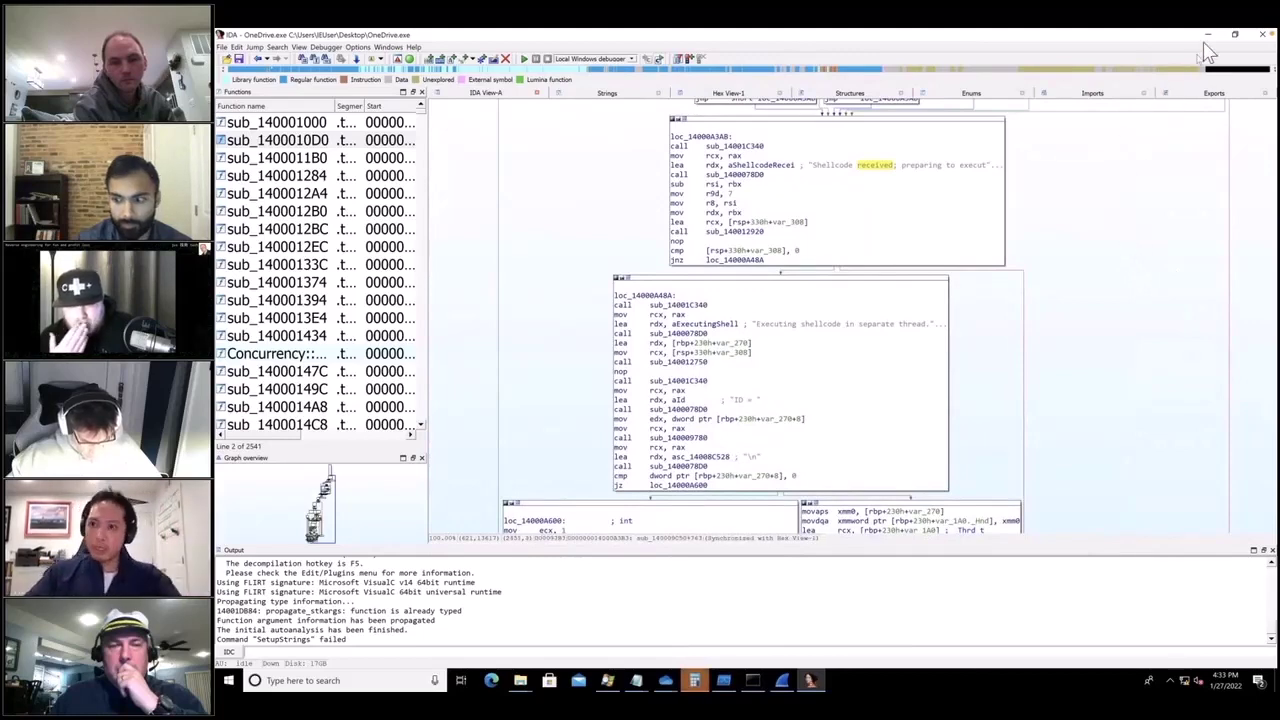
click(608, 95)
click(486, 93)
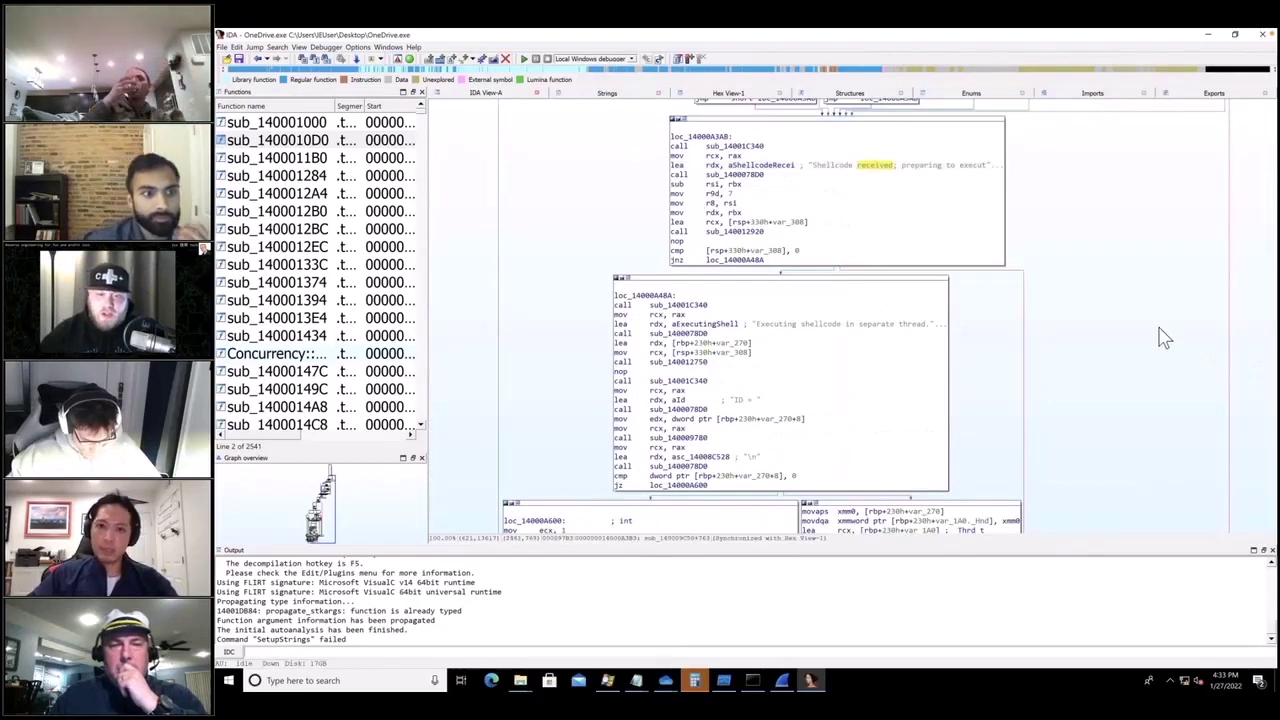
scroll(1163, 337, up, 1)
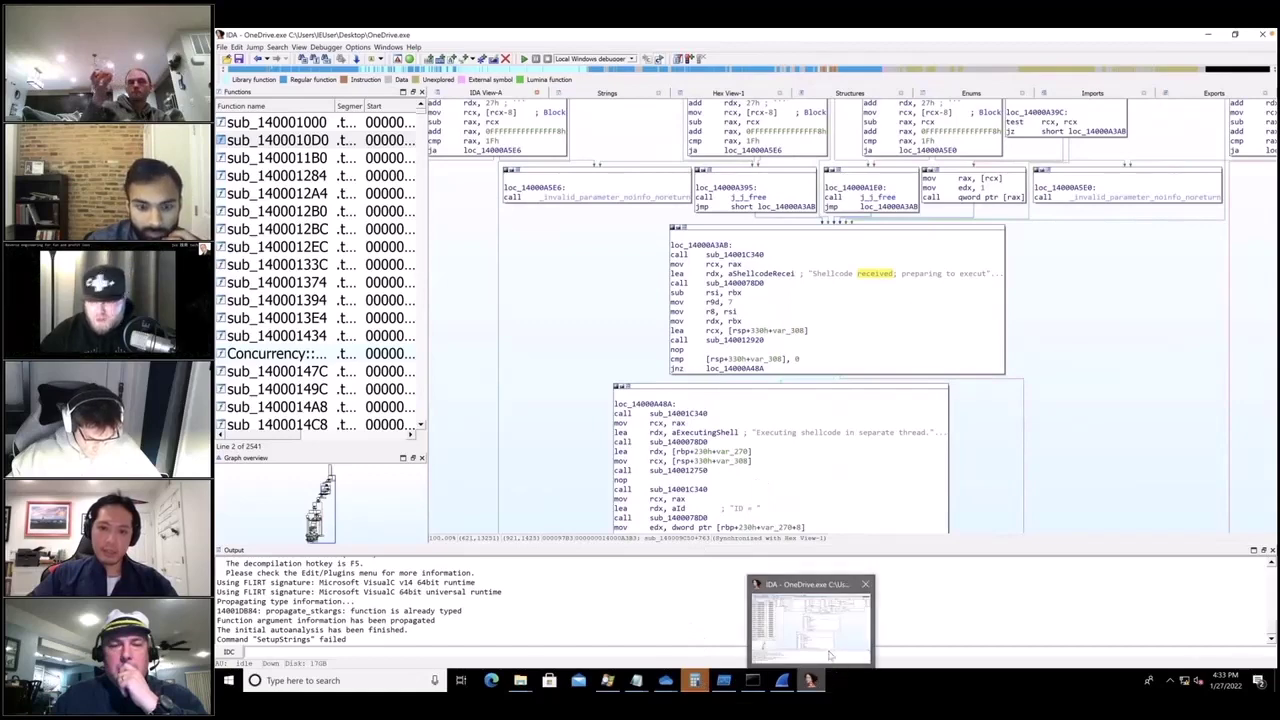
Step: Switch to the Wireshark capture and select packet 31, the PSH, ACK packet from port 58418 to 2913
click(781, 680)
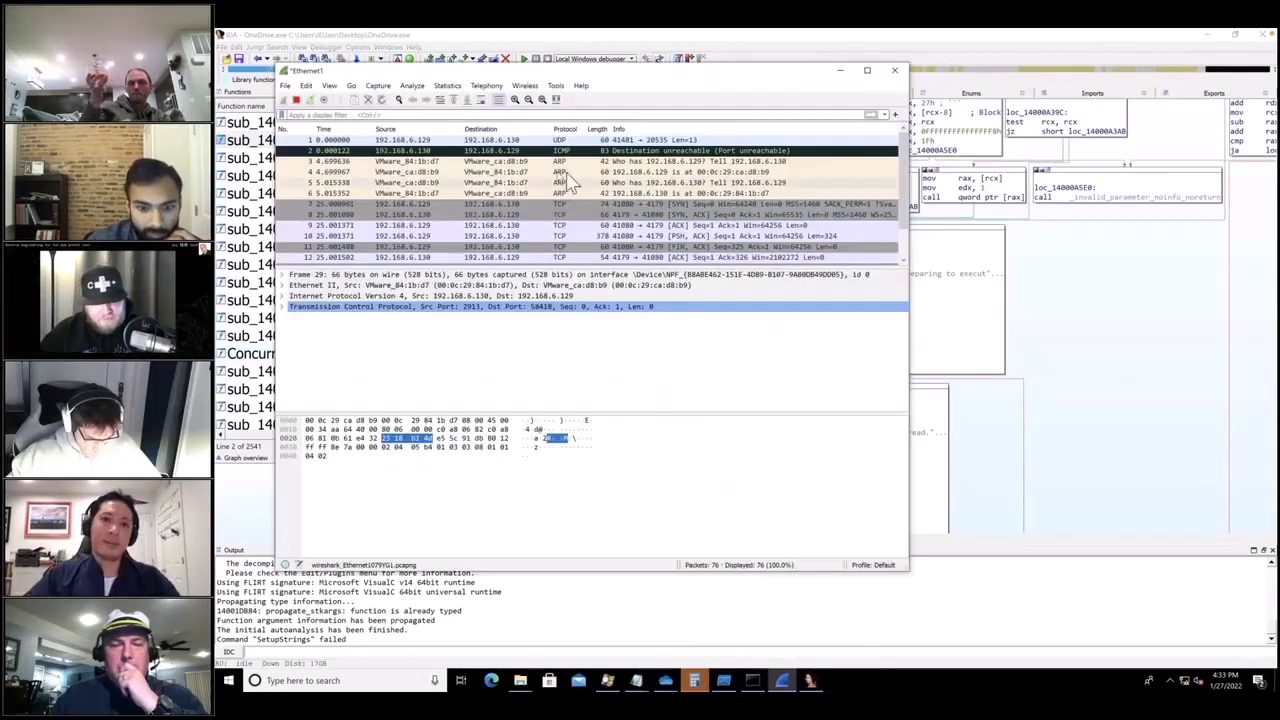
scroll(700, 224, down, 8)
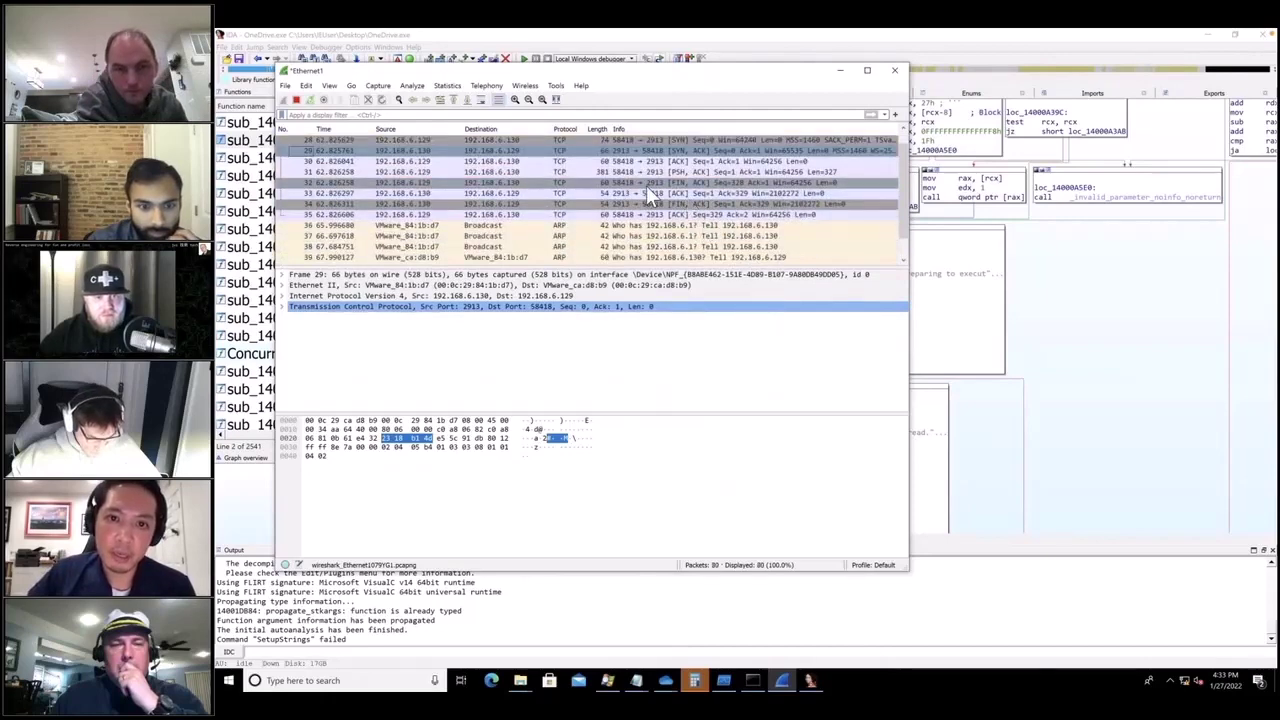
right_click(647, 175)
click(910, 205)
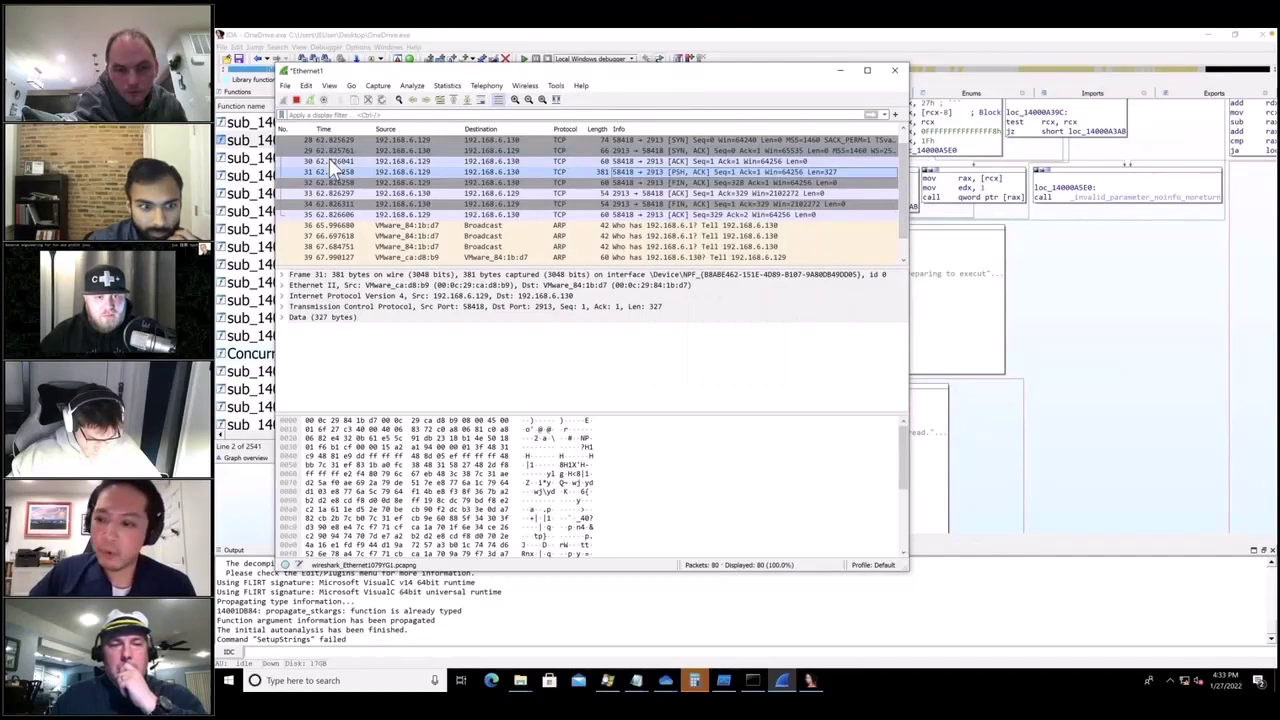
Step: Follow the TCP stream of the later exchange between ports 56582 and 2257
scroll(340, 172, down, 12)
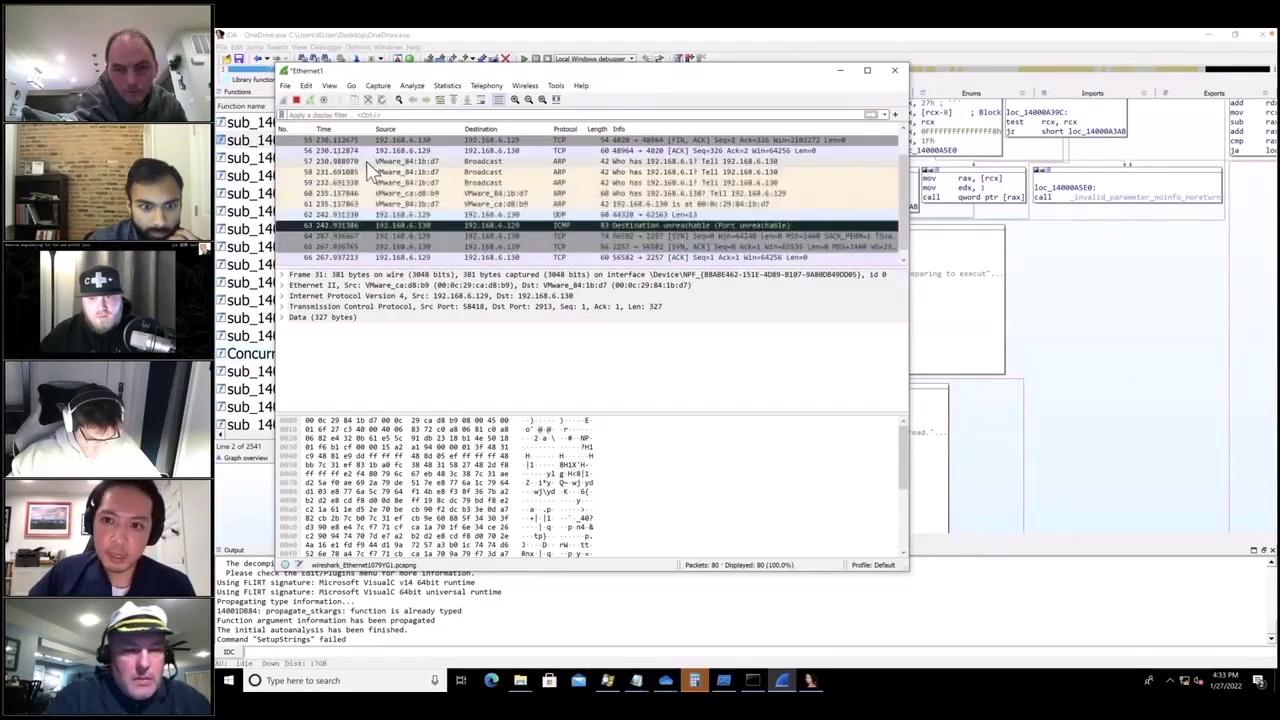
scroll(375, 168, down, 2)
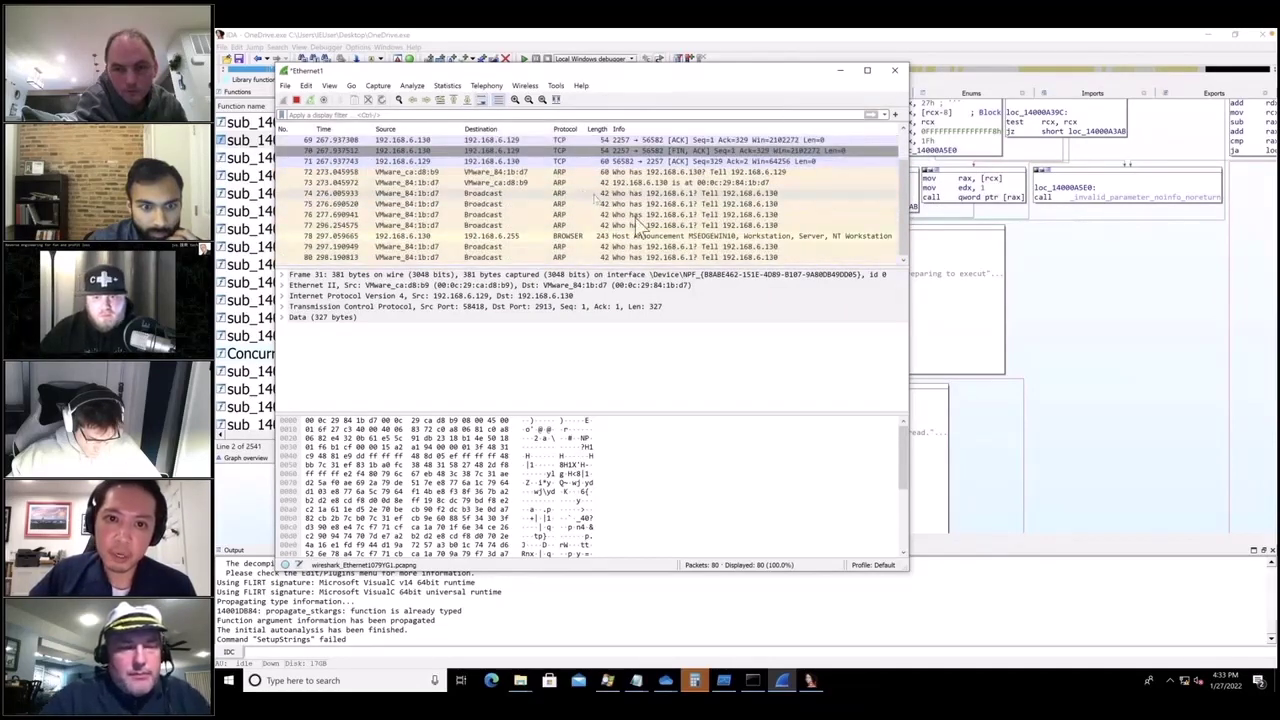
scroll(600, 205, up, 2)
right_click(697, 205)
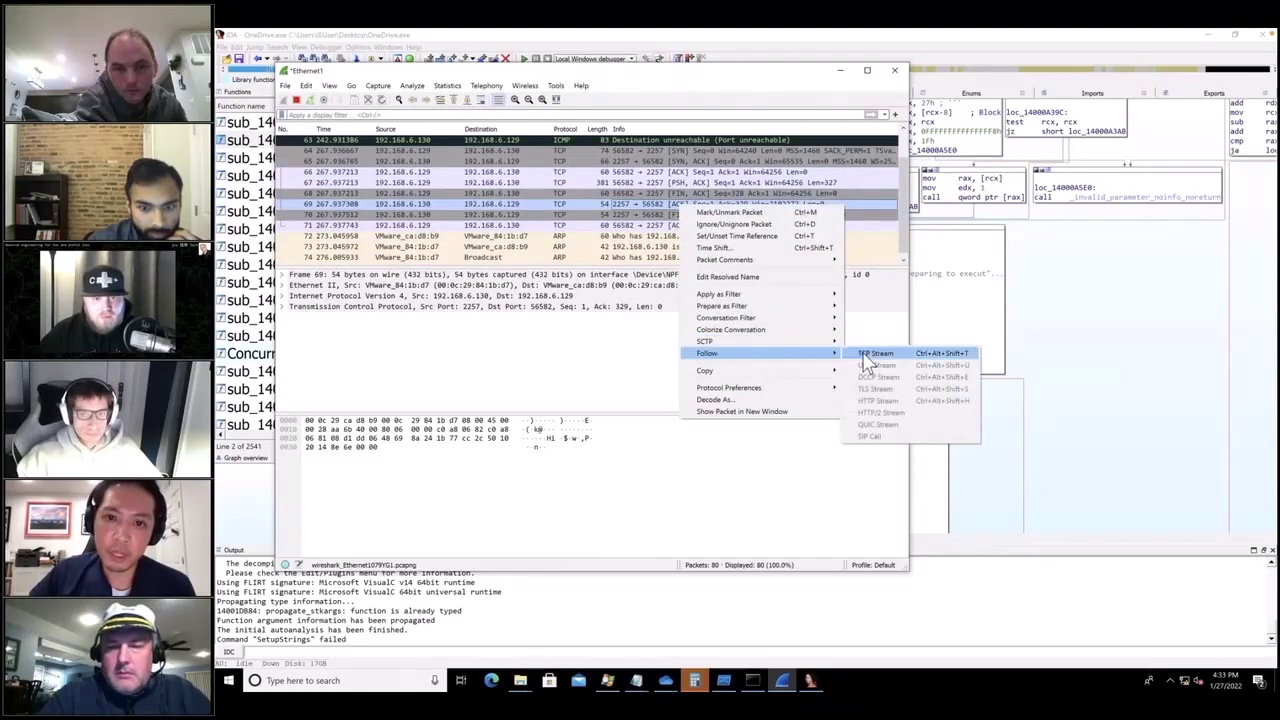
click(868, 356)
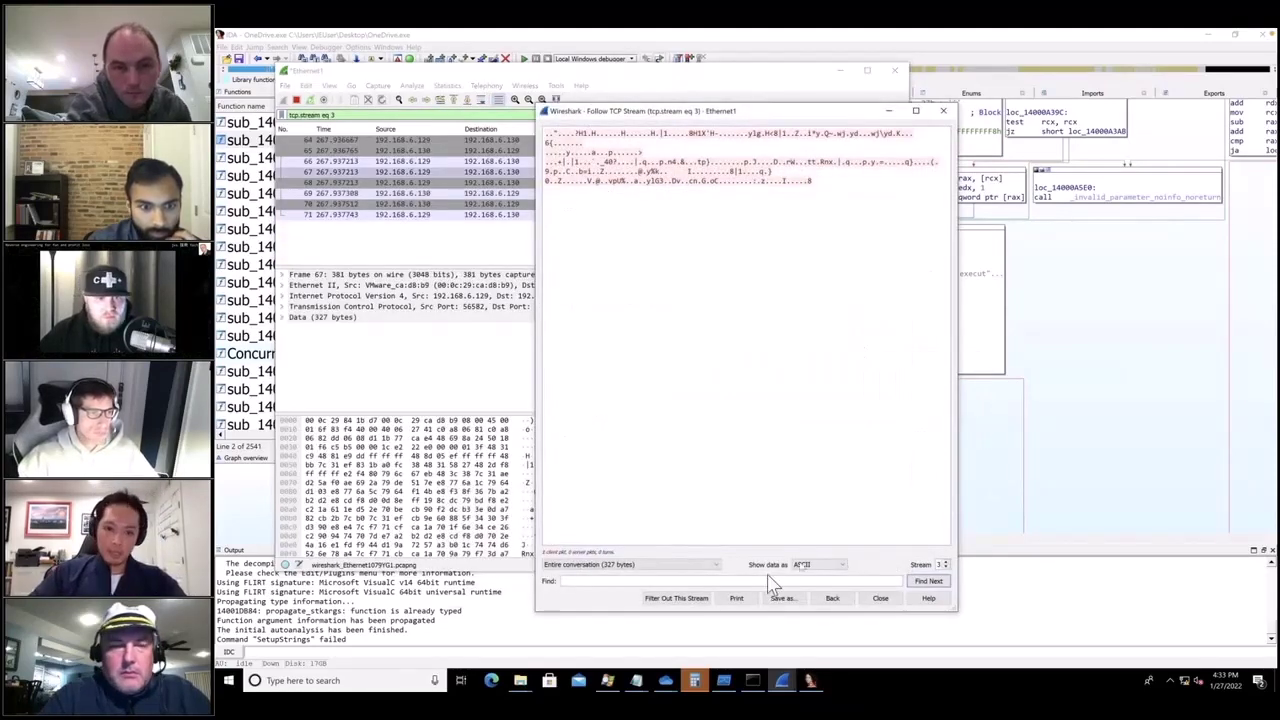
Step: Show the stream data as Hex Dump and examine the whole dump of the conversation
click(713, 565)
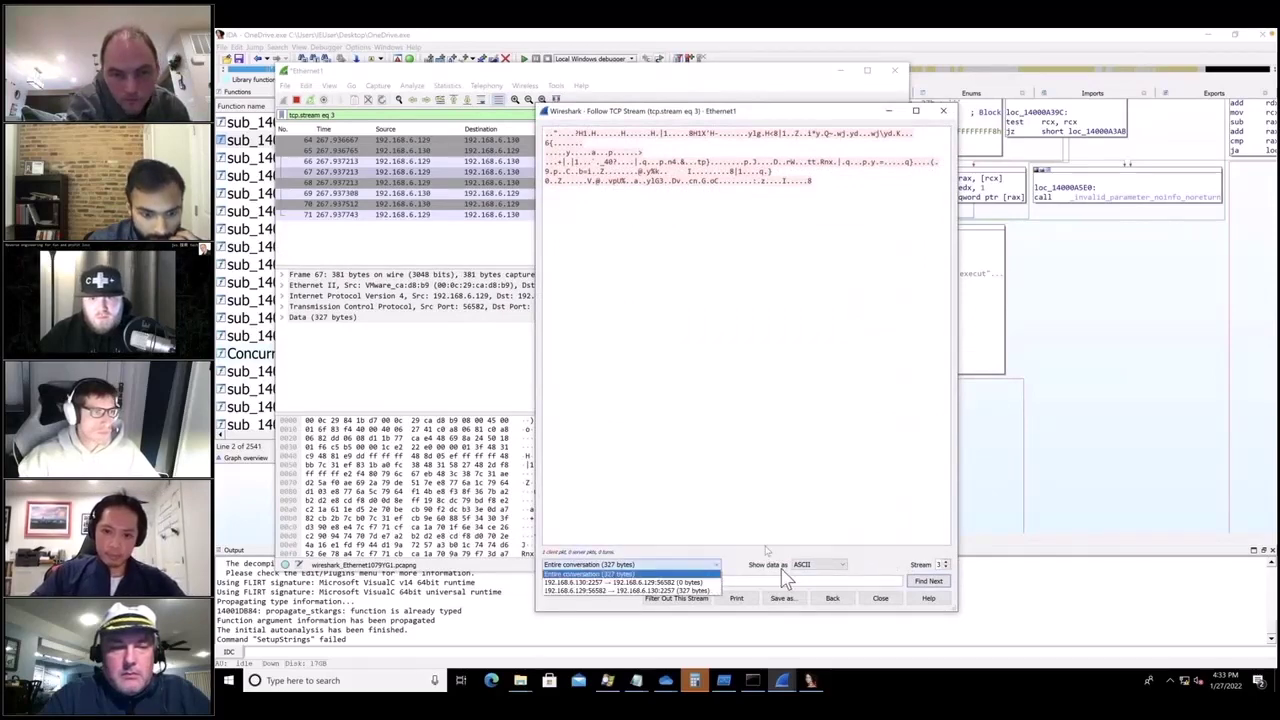
click(787, 578)
click(806, 565)
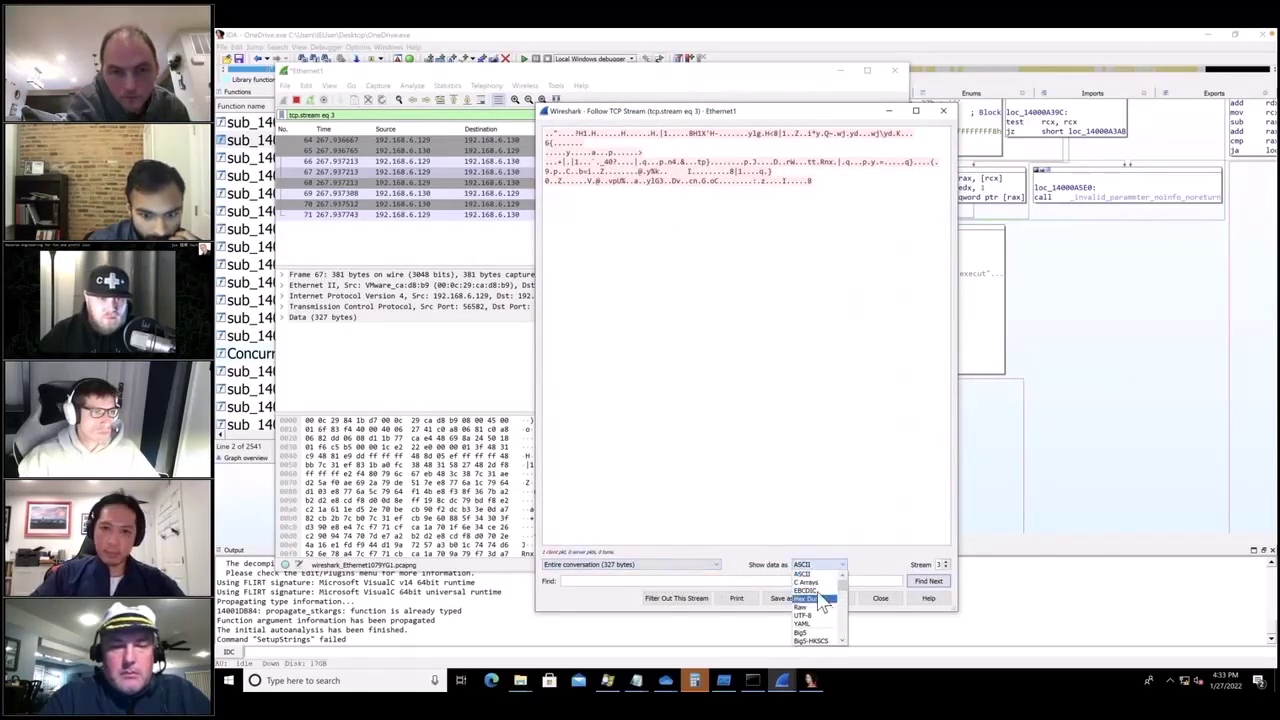
click(806, 599)
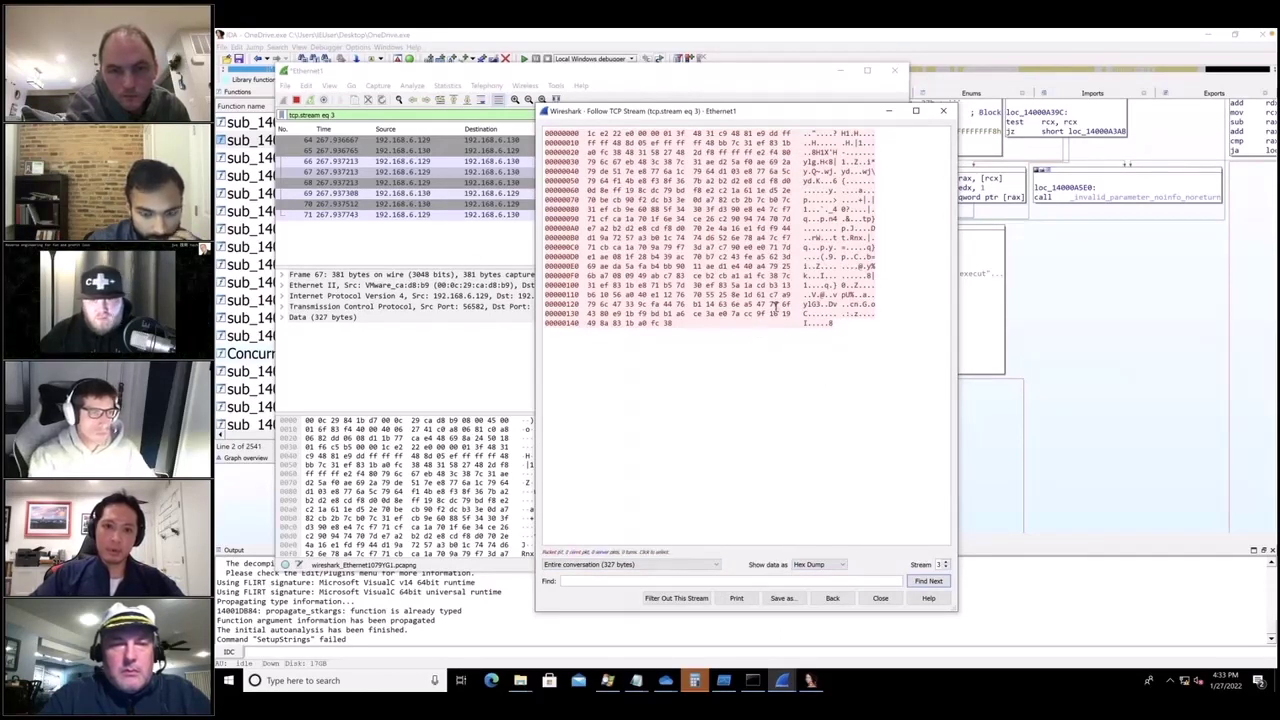
drag(547, 131, 877, 337)
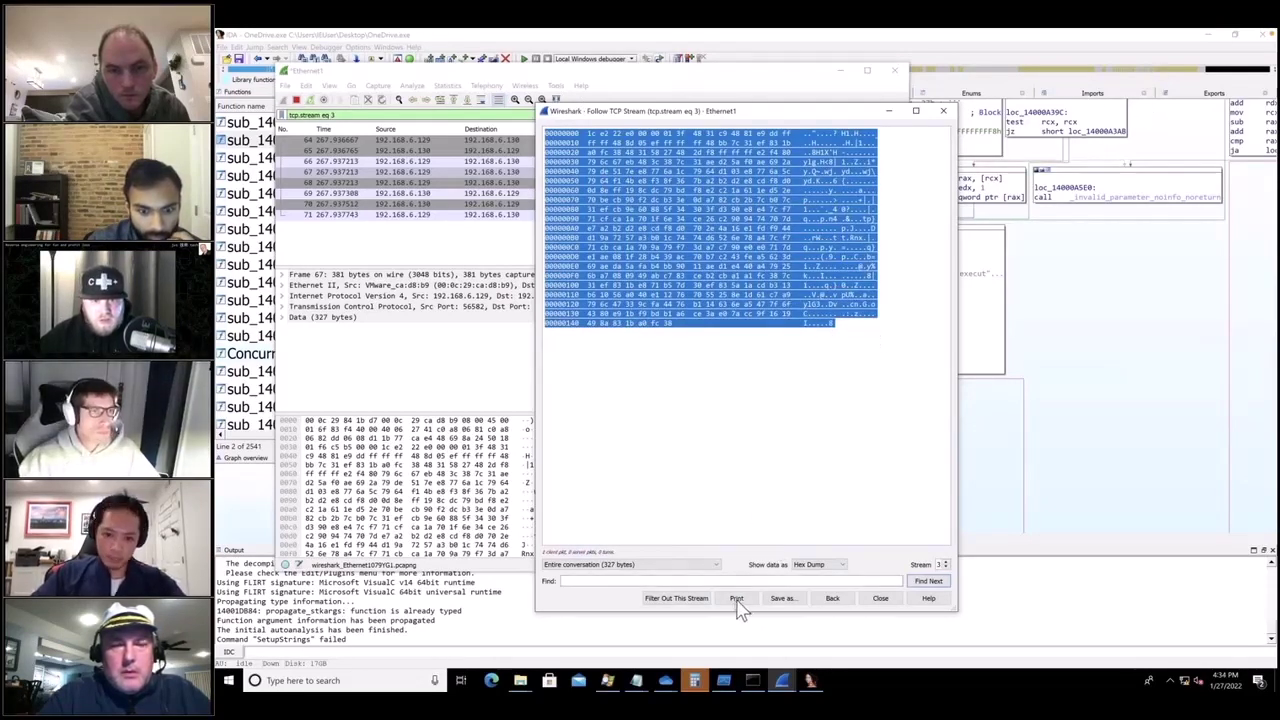
click(703, 489)
Step: Save the stream content to the Desktop as shellcode.dmp and close the stream window
key(ctrl+s)
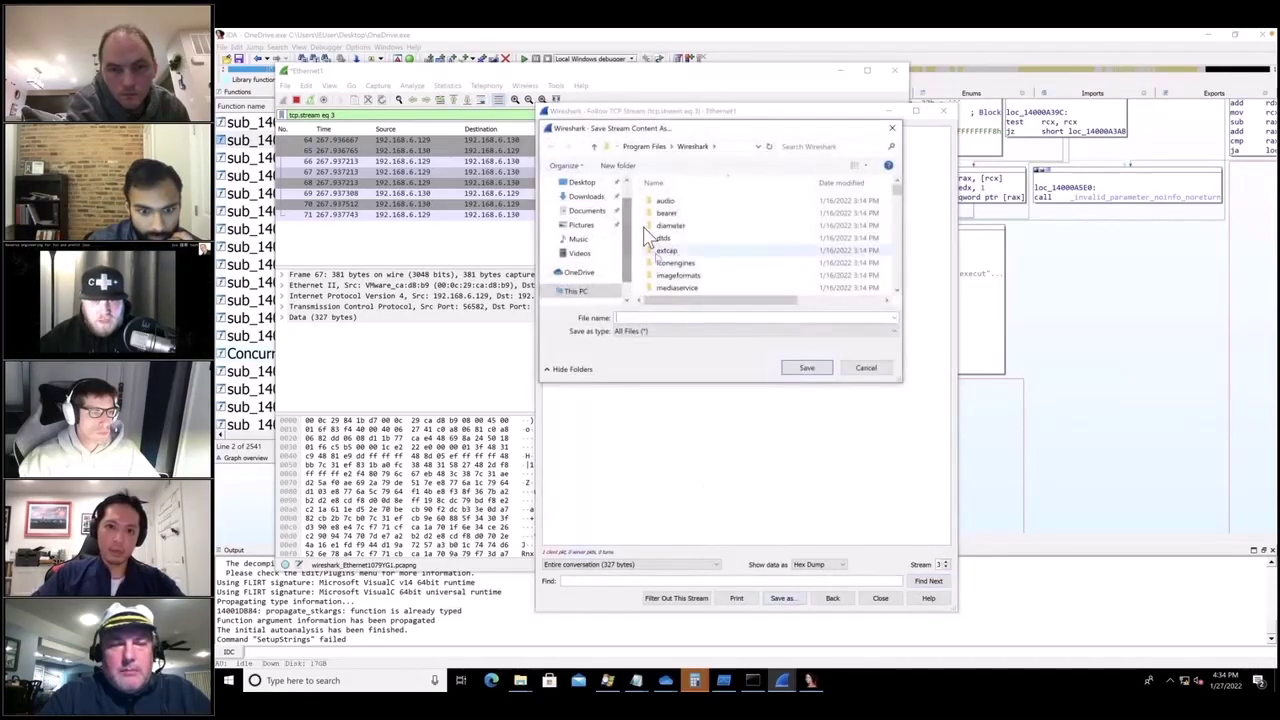
scroll(614, 255, up, 2)
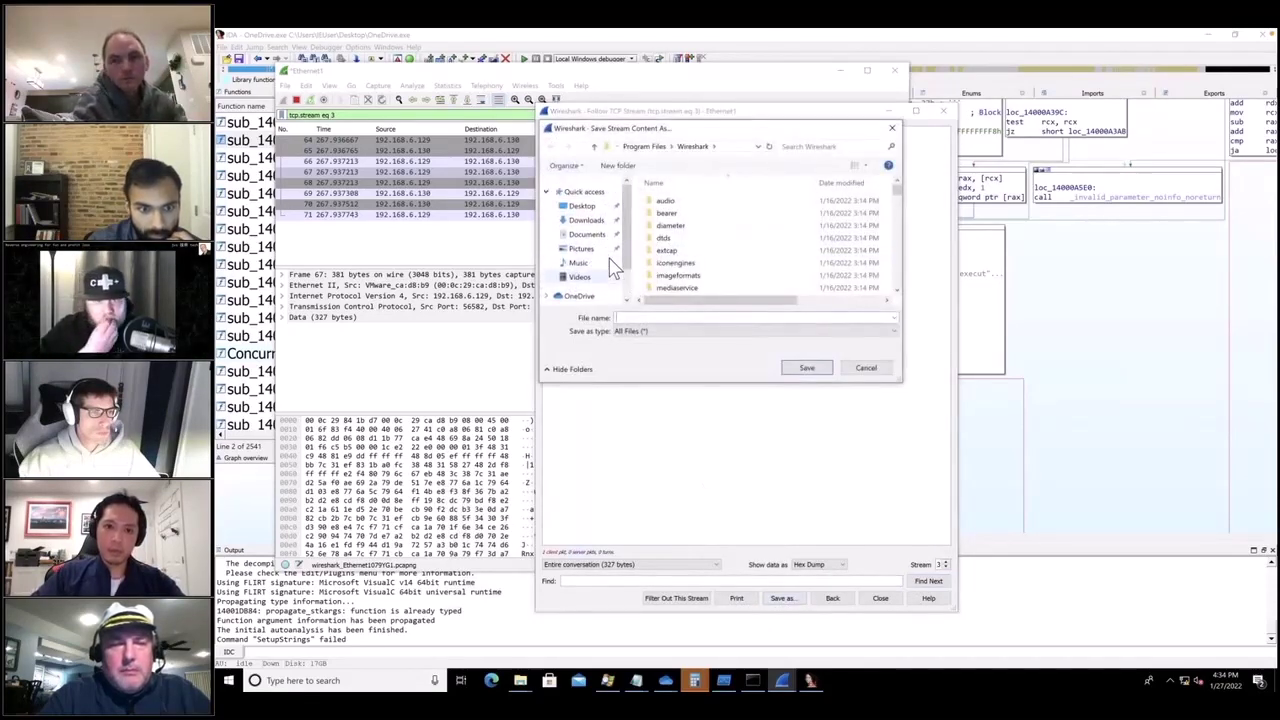
click(574, 205)
click(684, 317)
text(shellcode.dmp)
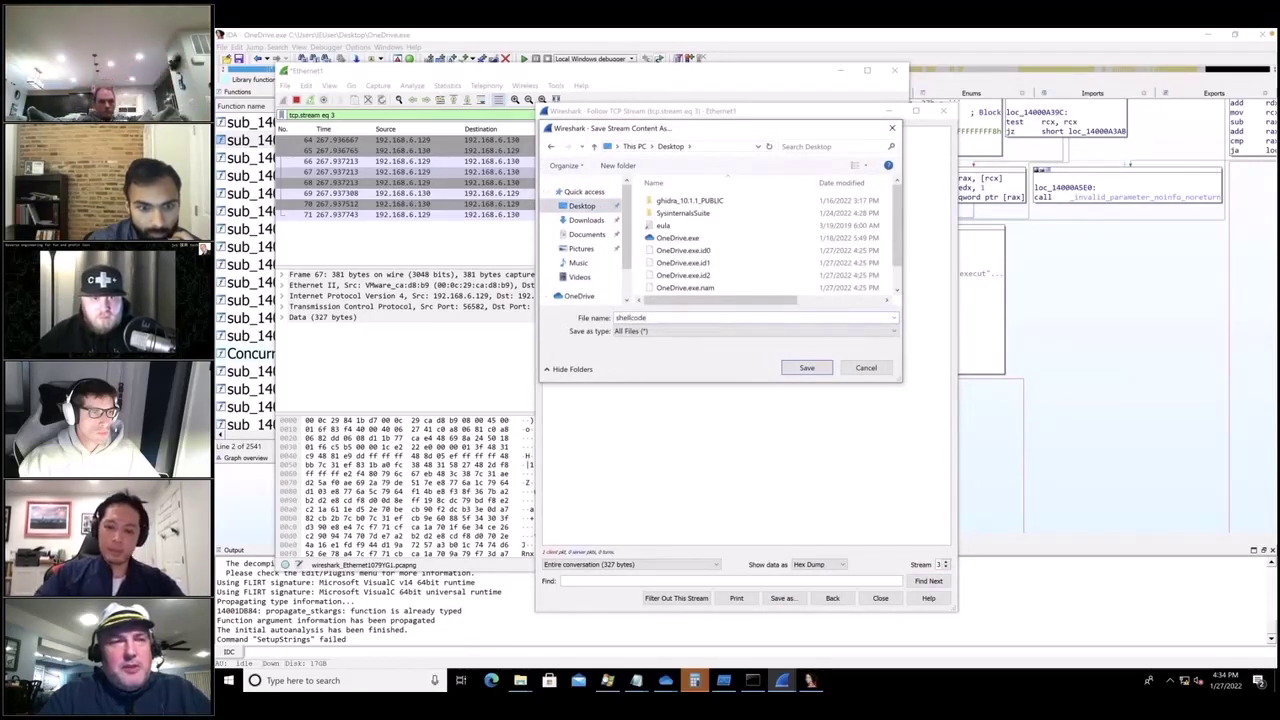
click(800, 368)
click(940, 110)
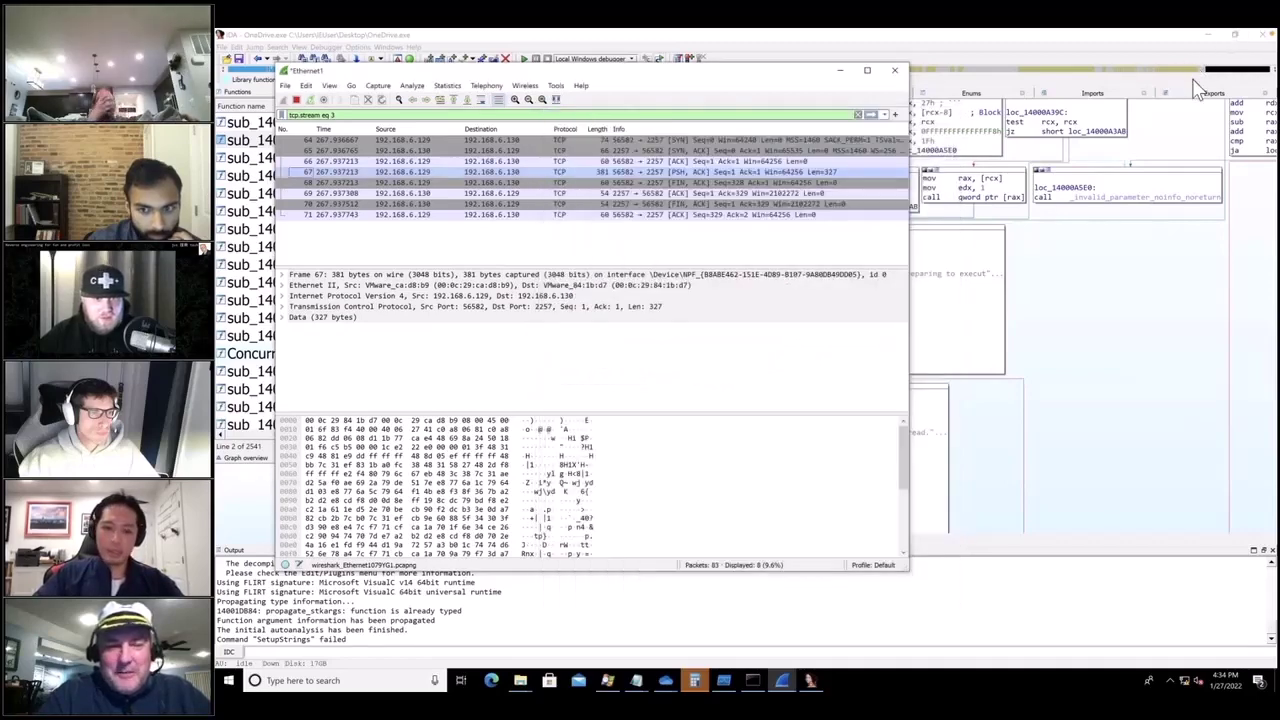
Step: Try to open shellcode.dmp from the desktop with IDA Freeware 7.7
key(super+d)
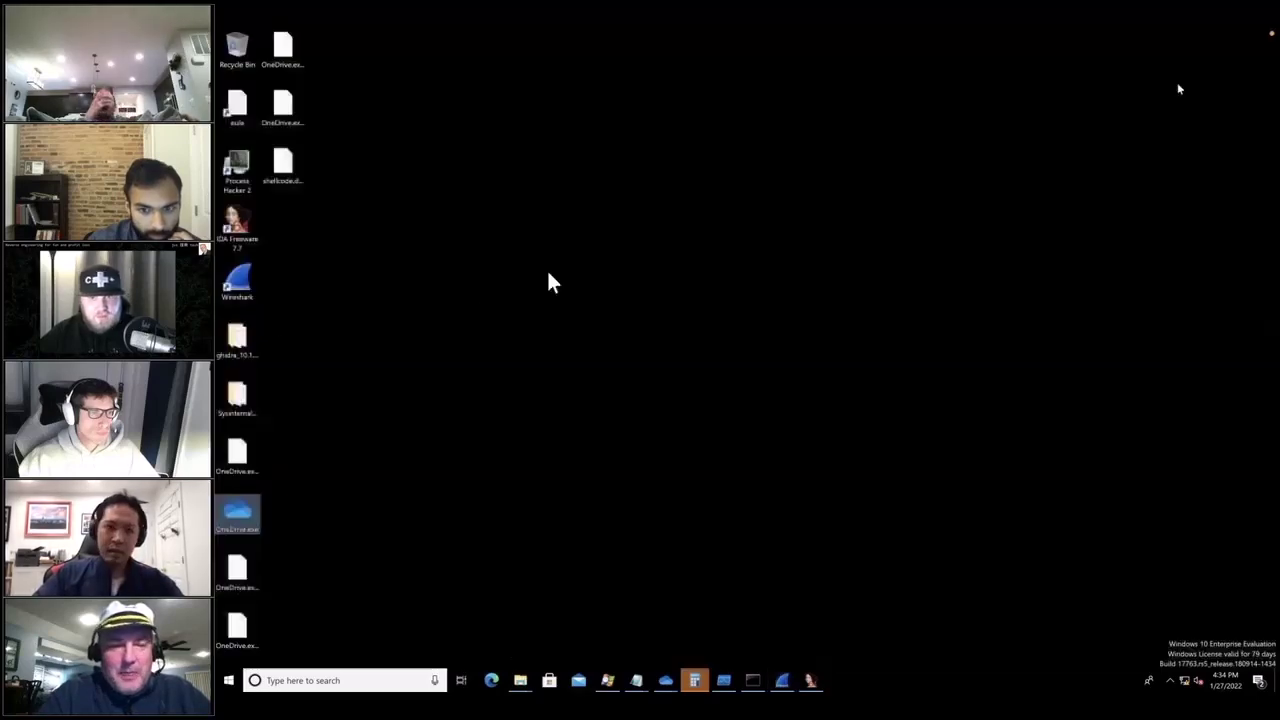
click(294, 173)
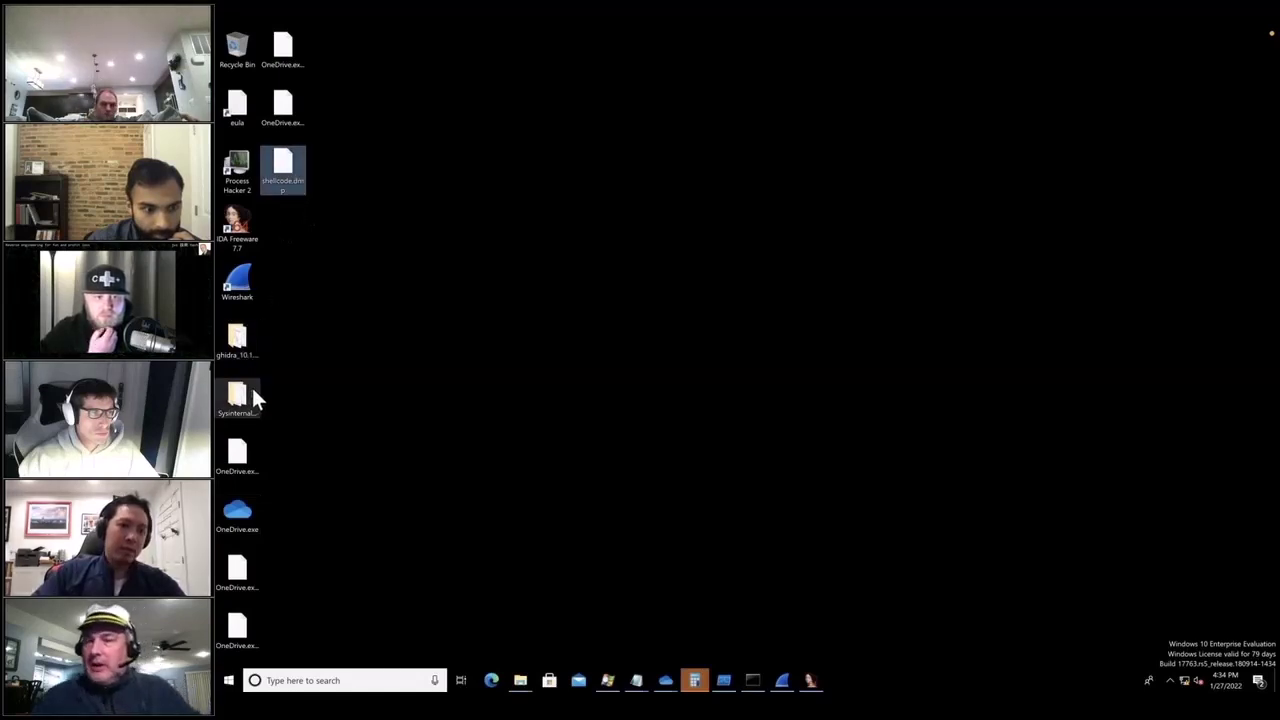
mouse_move(298, 189)
mouse_down()
mouse_move(263, 215)
mouse_move(286, 216)
mouse_move(305, 178)
mouse_up()
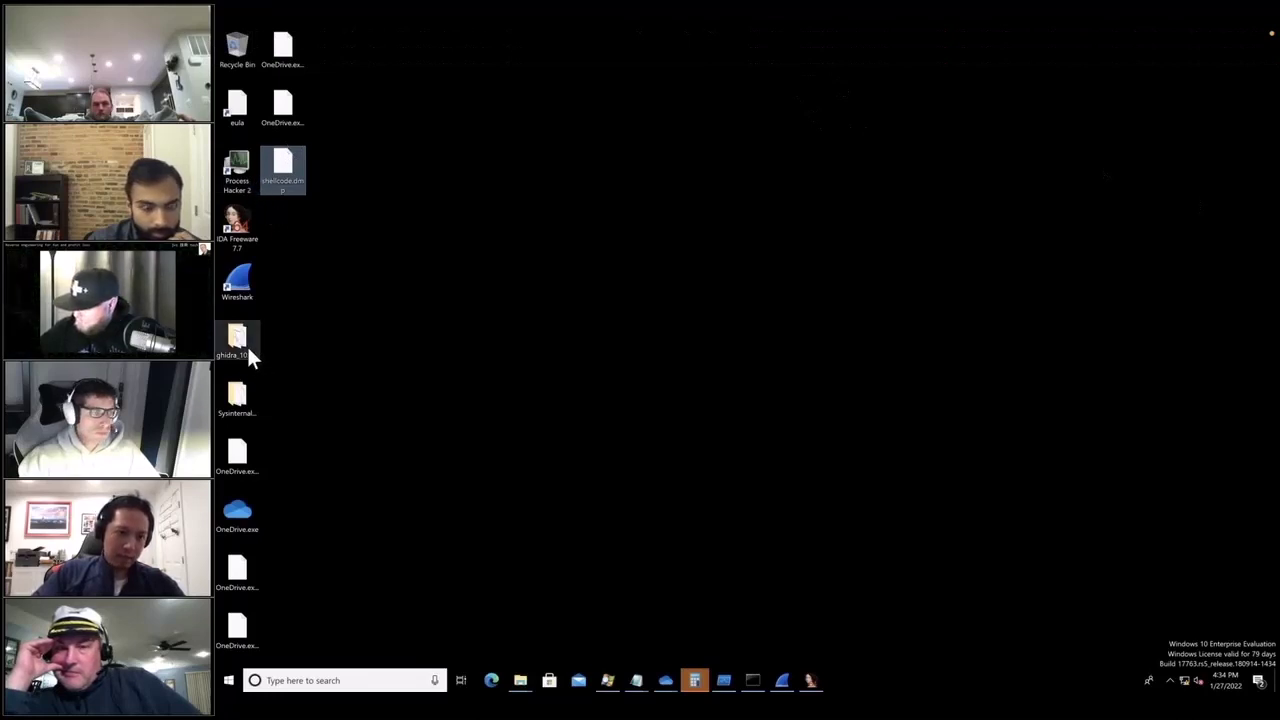
drag(283, 170, 245, 232)
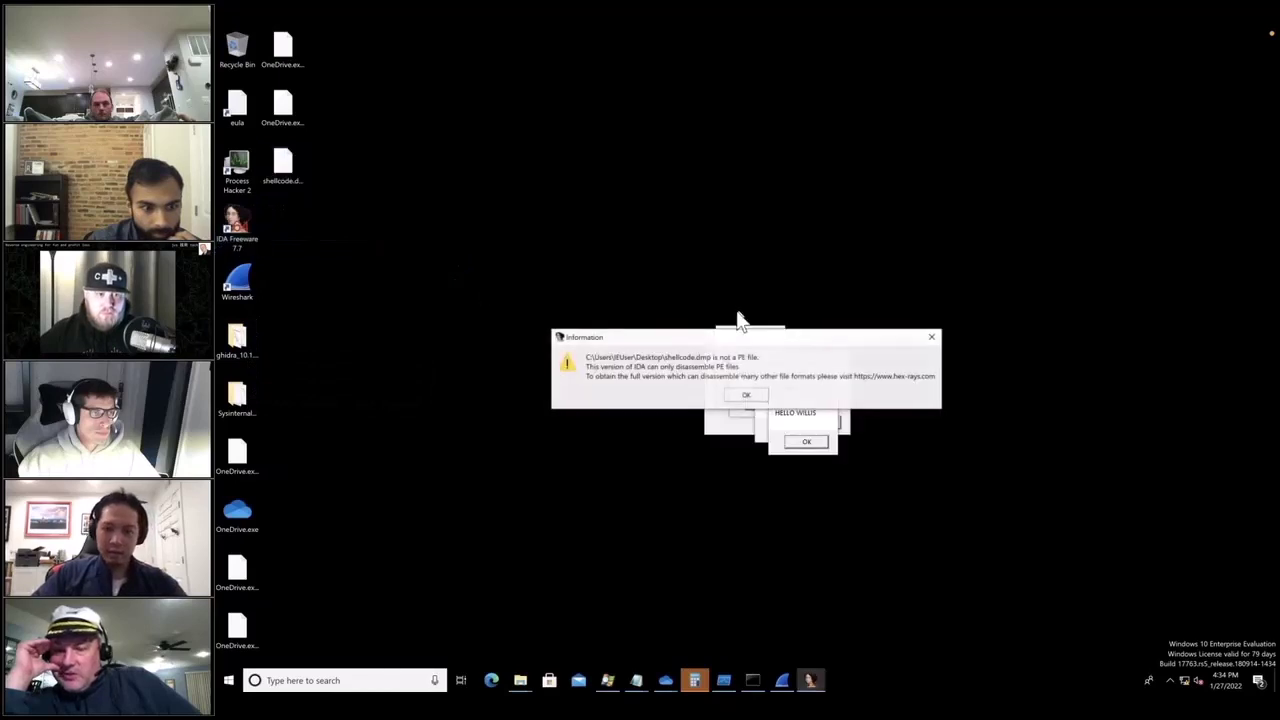
click(746, 396)
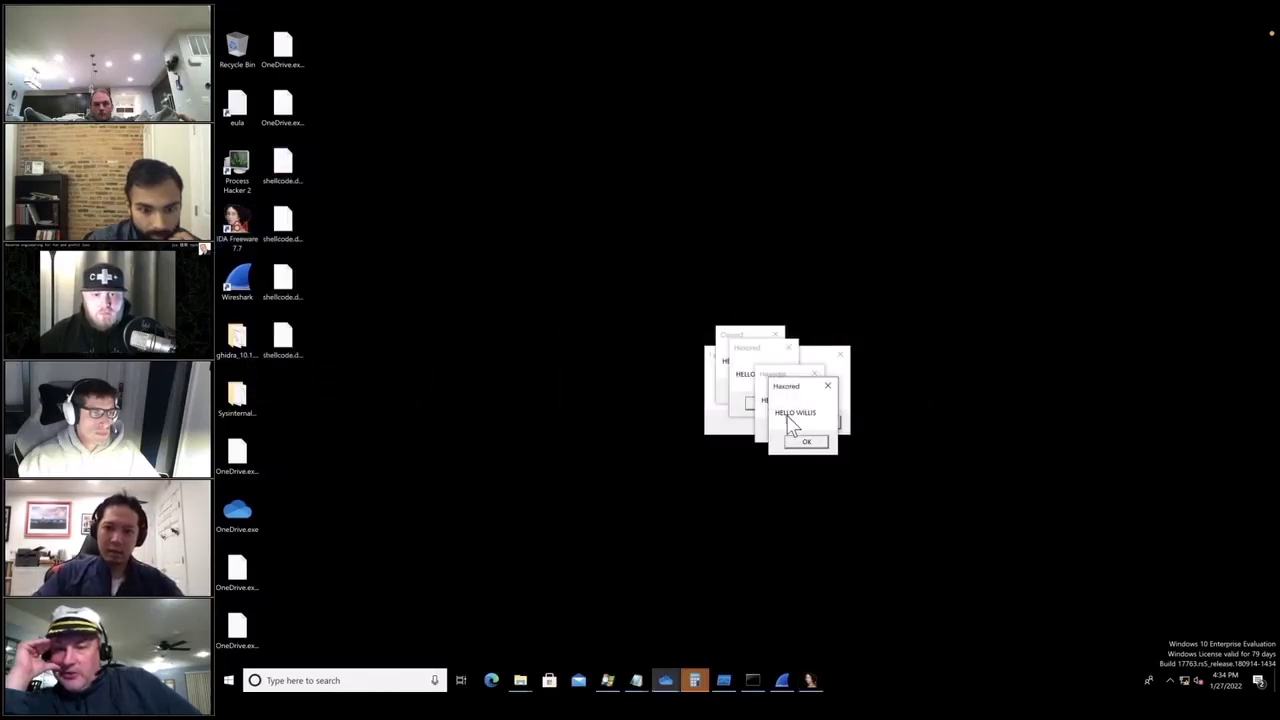
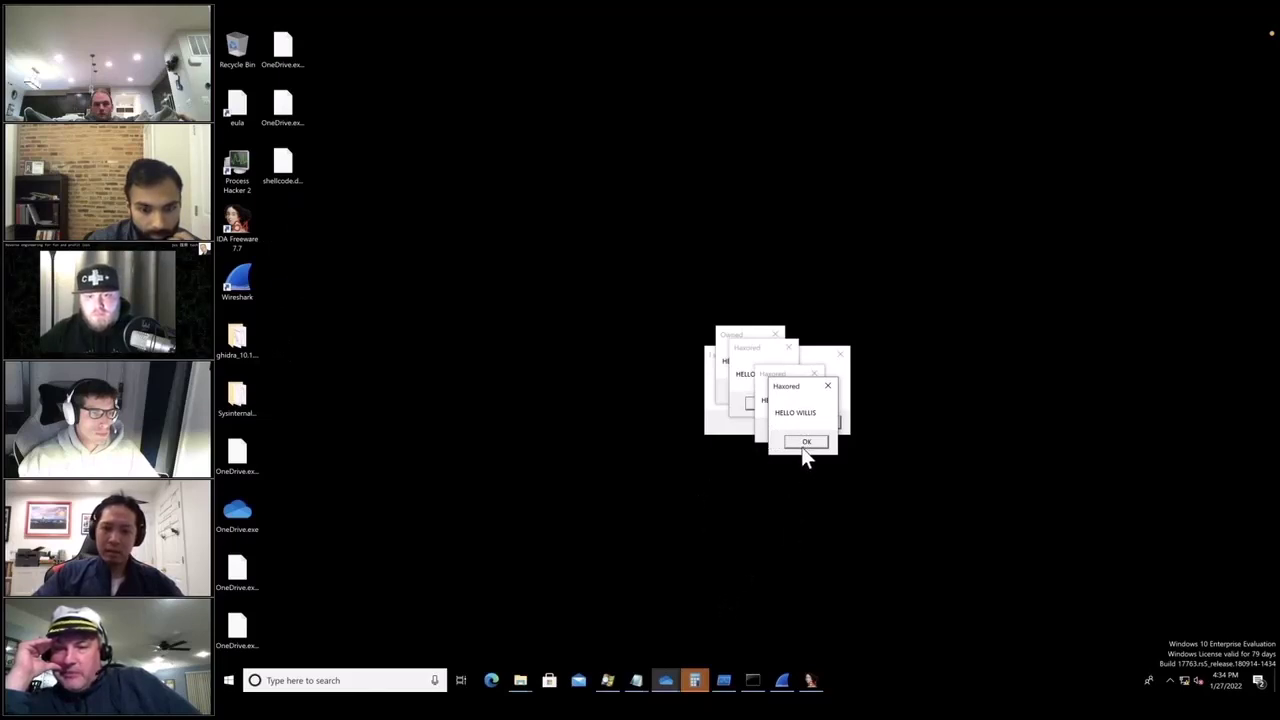
Step: Dismiss all the open "HELLO WILLIS" and "belong to us" message boxes on the desktop
click(806, 441)
click(795, 428)
click(767, 402)
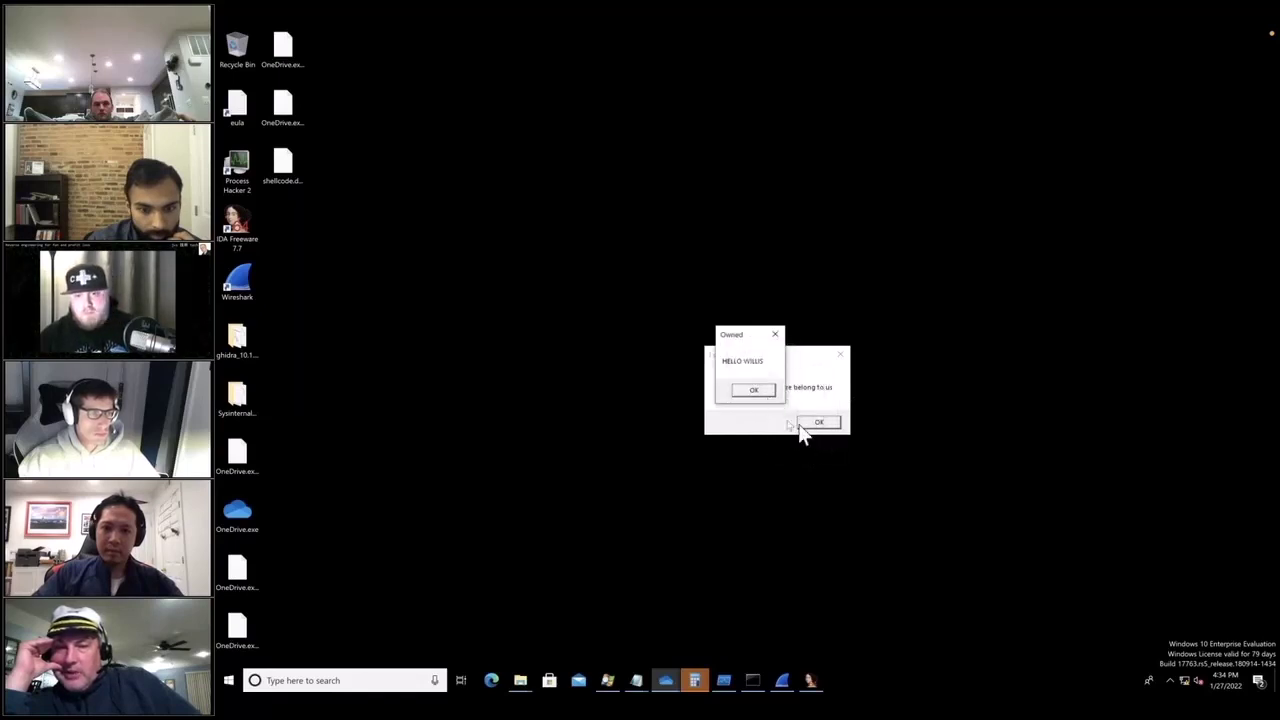
click(756, 390)
click(815, 424)
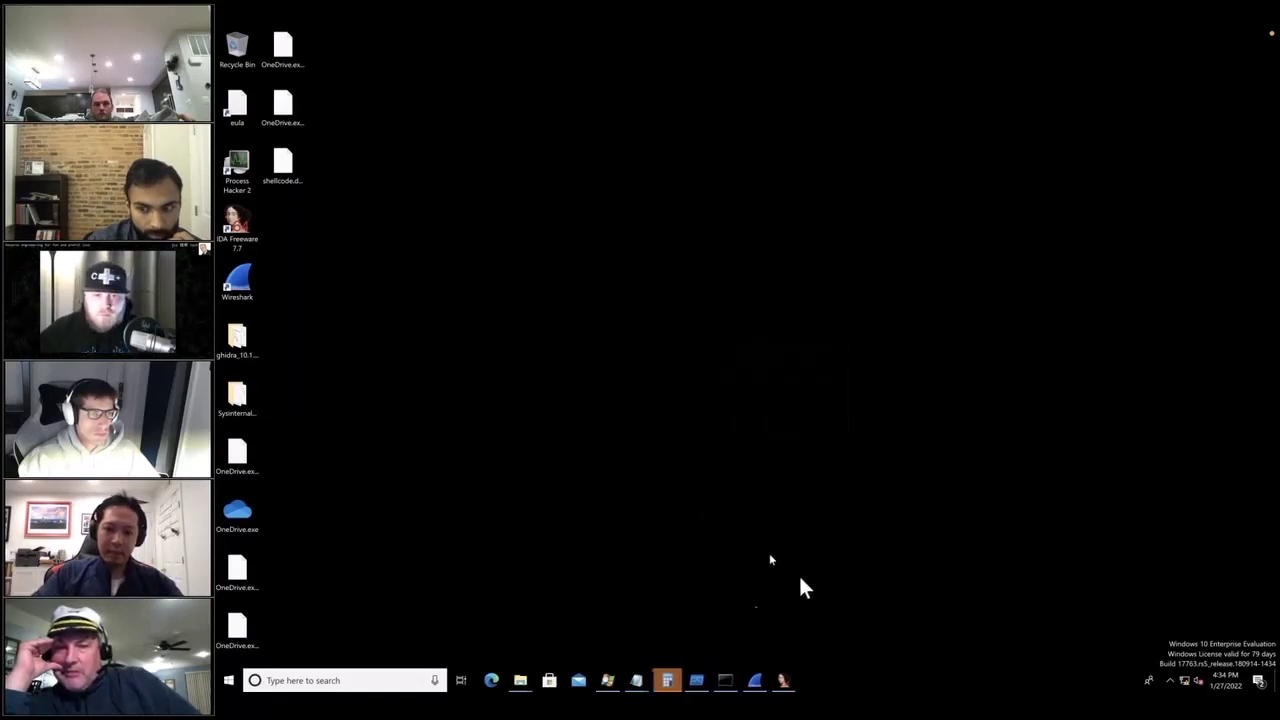
Step: Try once more to load shellcode.dmp into IDA Freeware, and return to the IDA window holding the OneDrive.exe disassembly
click(782, 680)
click(782, 680)
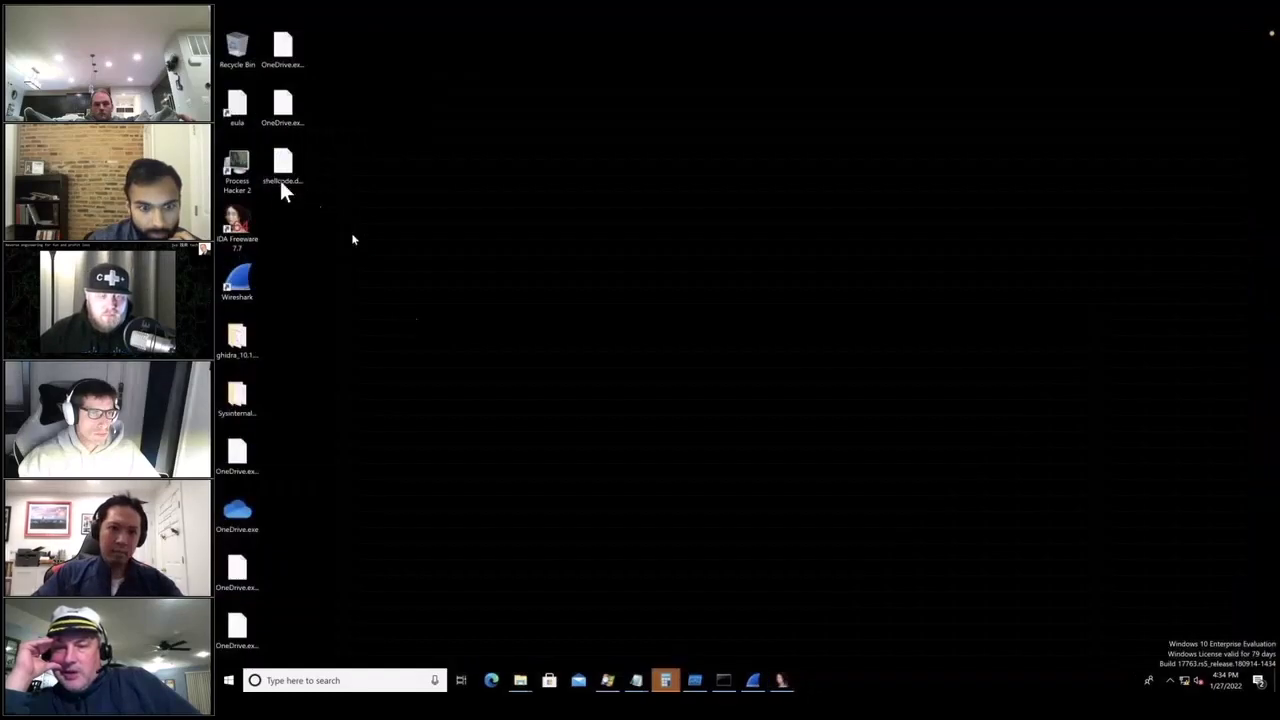
double_click(250, 225)
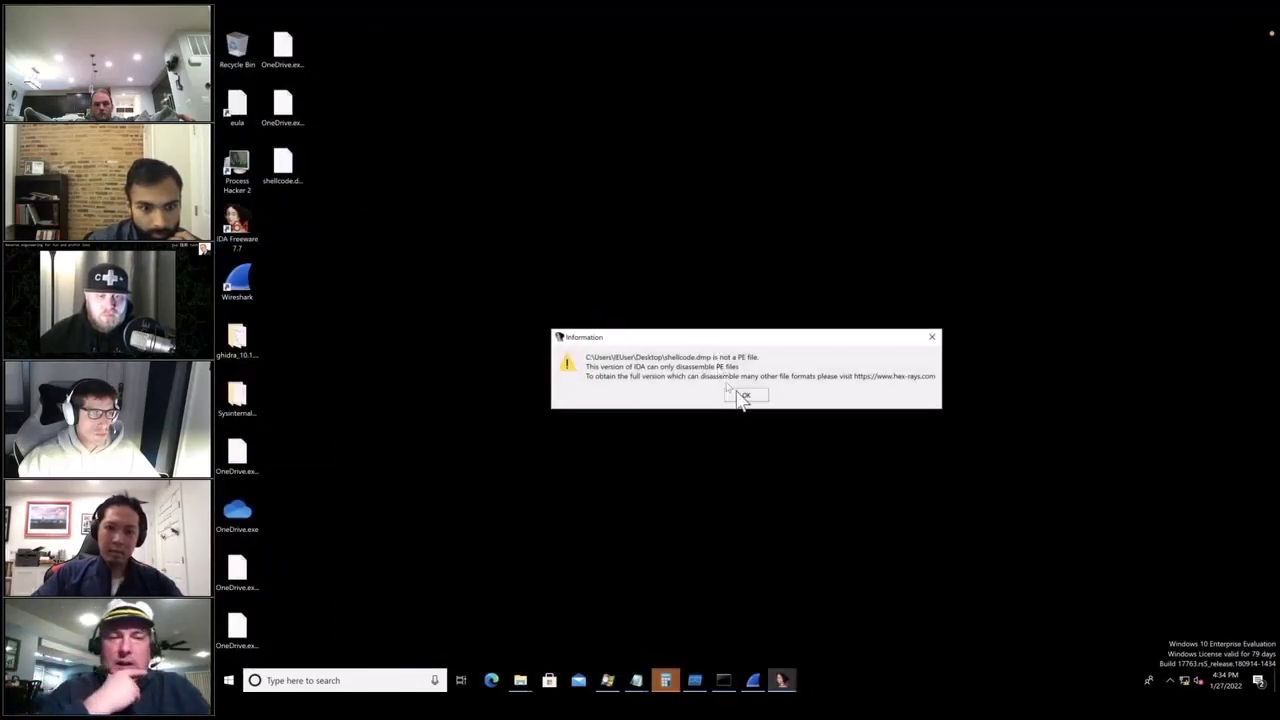
click(782, 680)
click(785, 680)
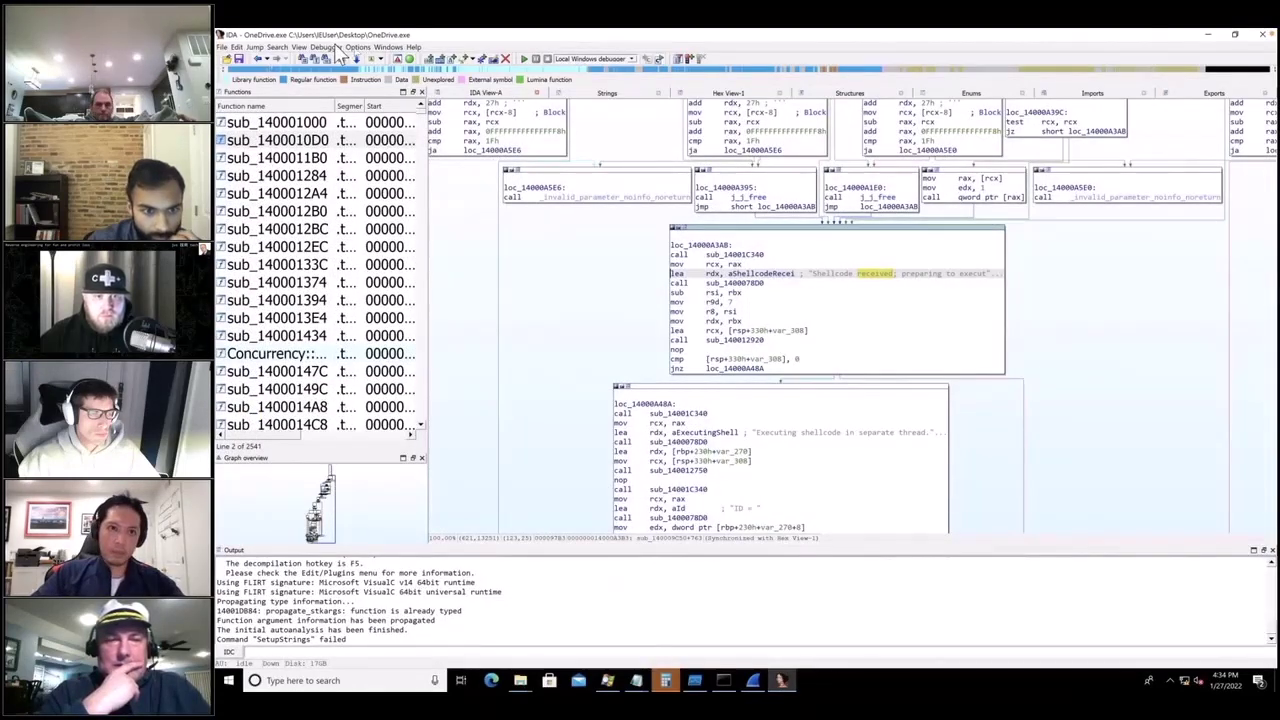
Step: Attach the debugger to the running 64-bit OneDrive.exe process in the Startup folder, process ID 7388
click(330, 47)
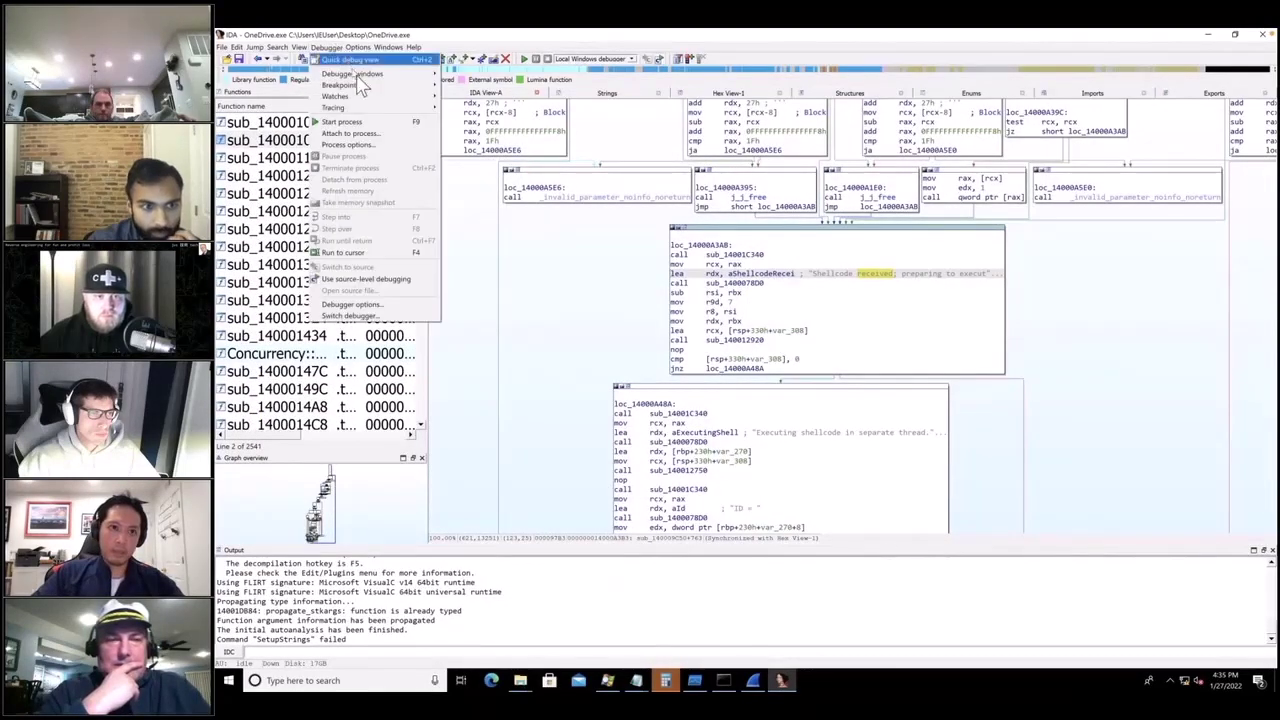
click(380, 136)
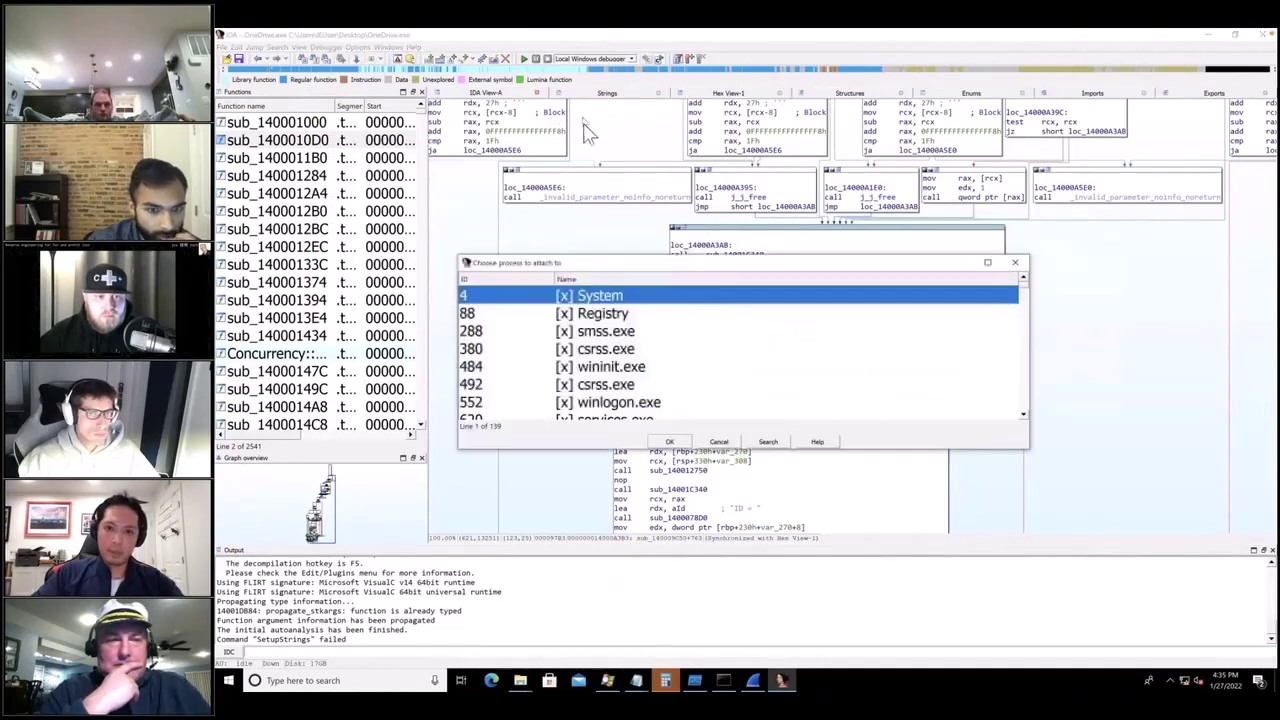
click(668, 368)
scroll(720, 372, down, 1)
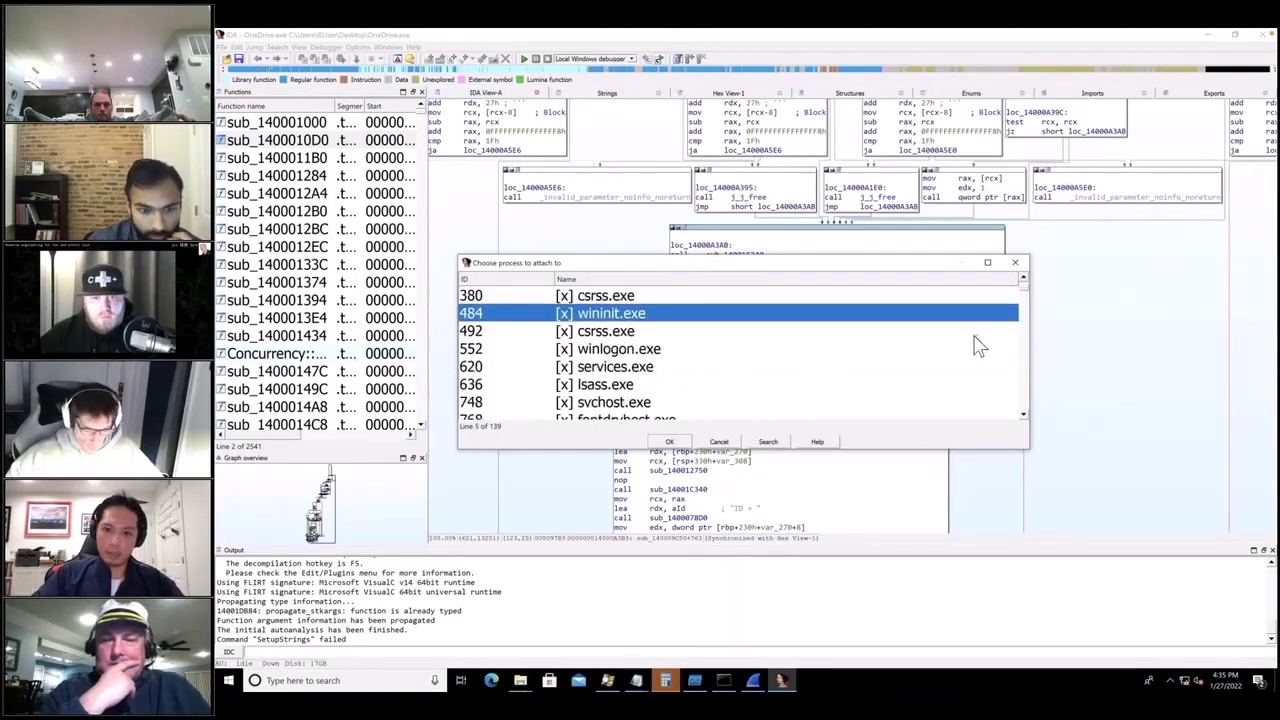
scroll(978, 345, down, 10)
scroll(1022, 330, down, 9)
scroll(1022, 345, down, 8)
scroll(1026, 365, up, 3)
scroll(810, 362, down, 4)
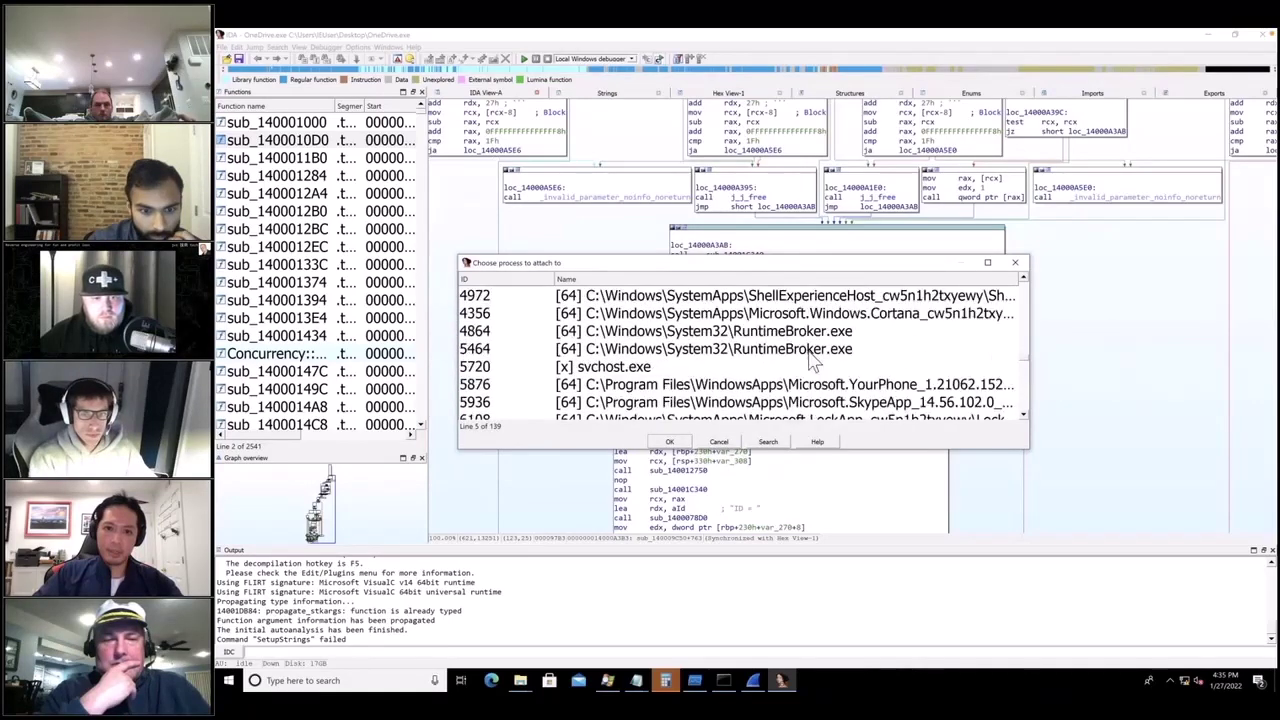
scroll(826, 364, down, 4)
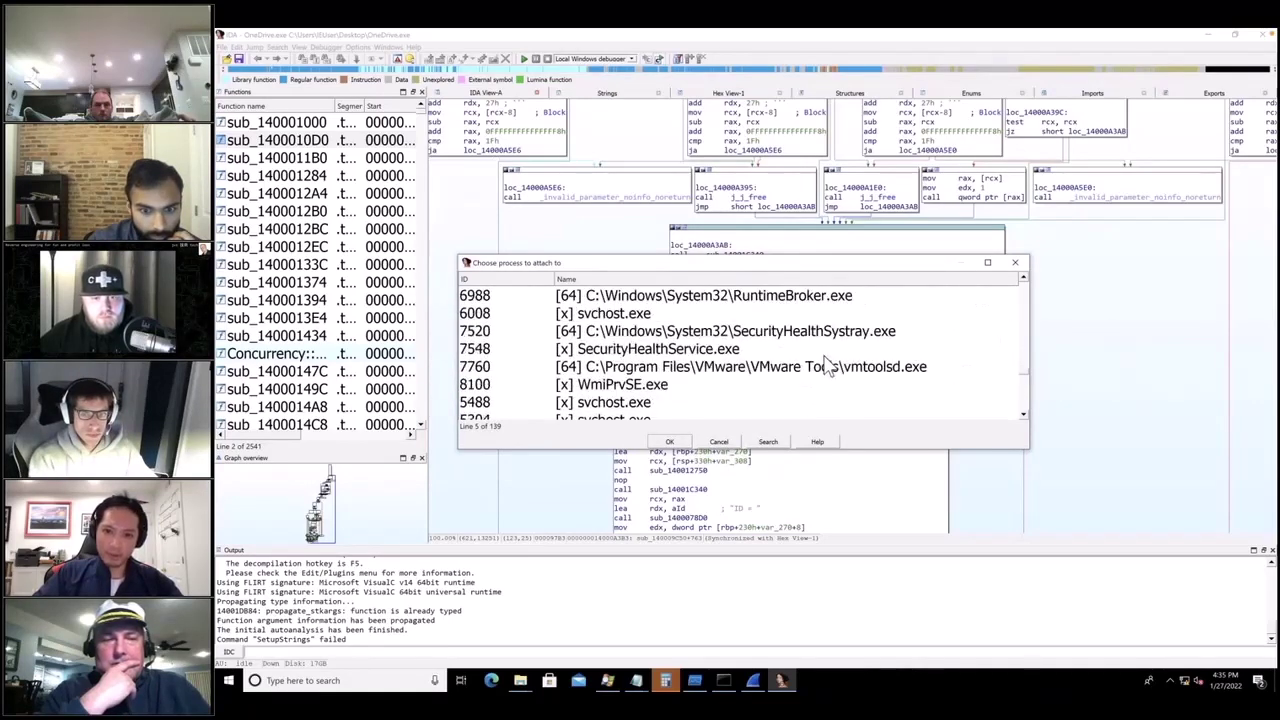
scroll(860, 357, down, 2)
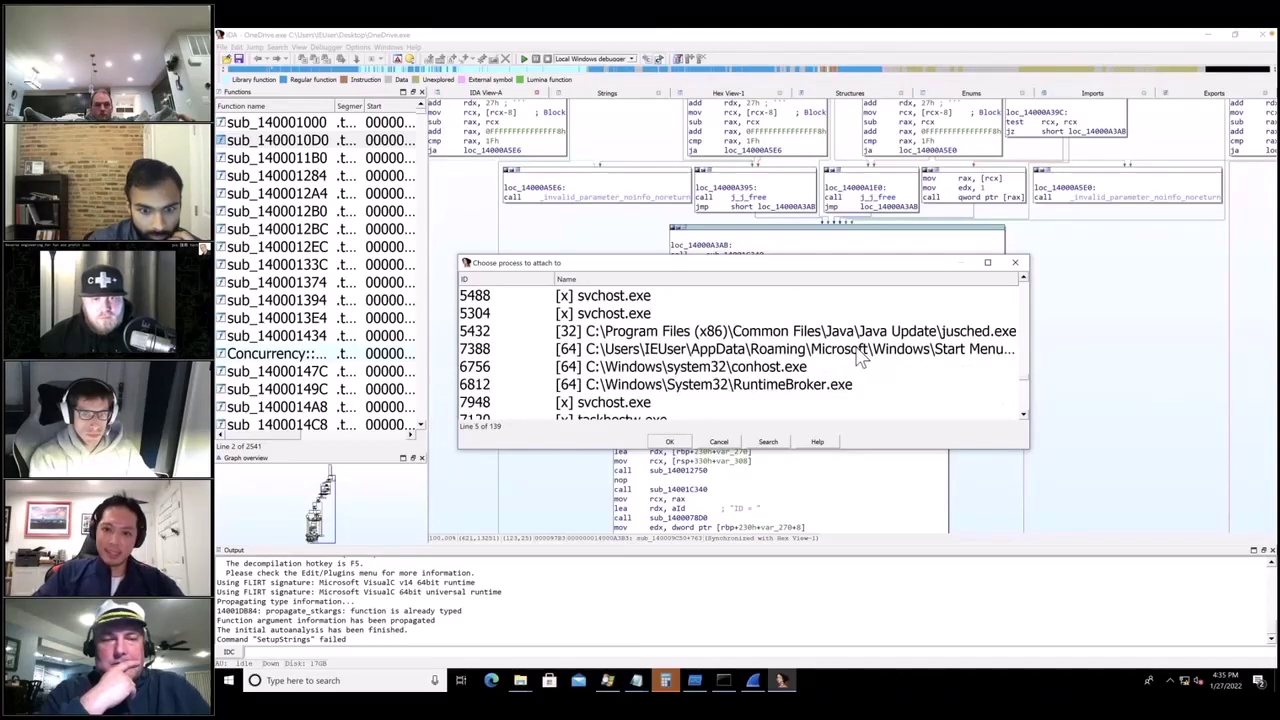
scroll(860, 357, down, 1)
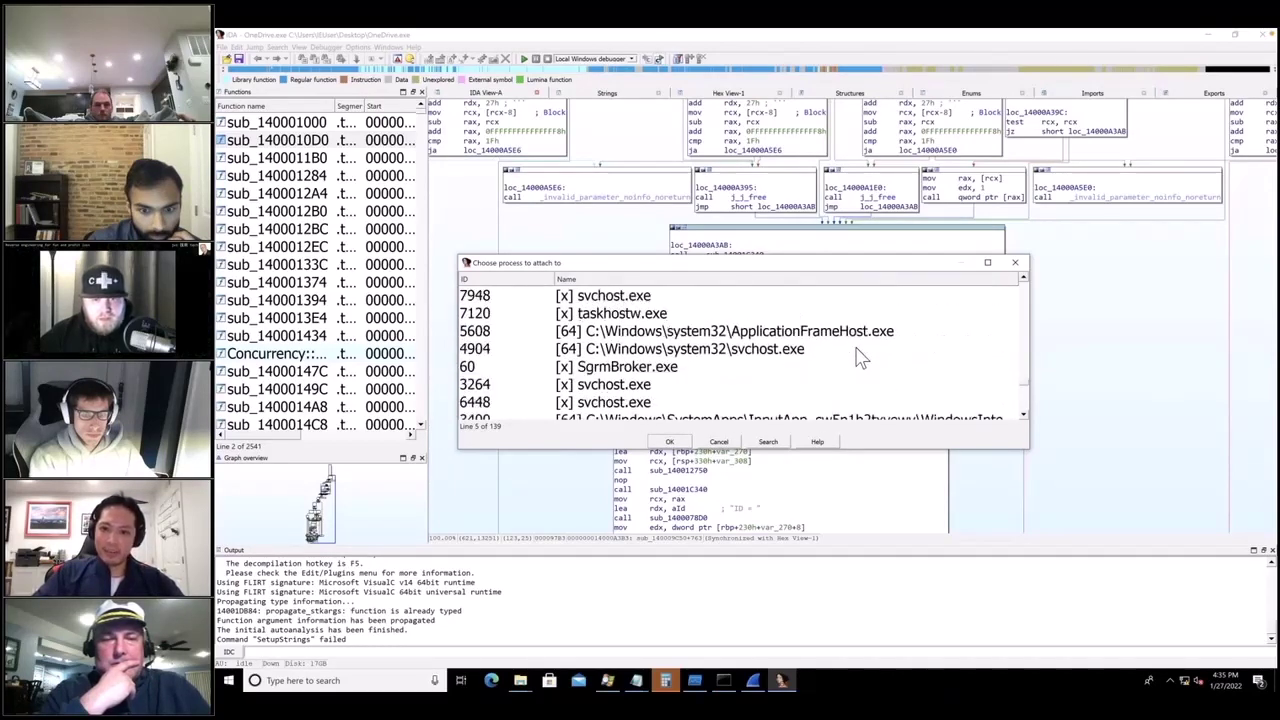
scroll(860, 357, down, 1)
scroll(860, 357, down, 1)
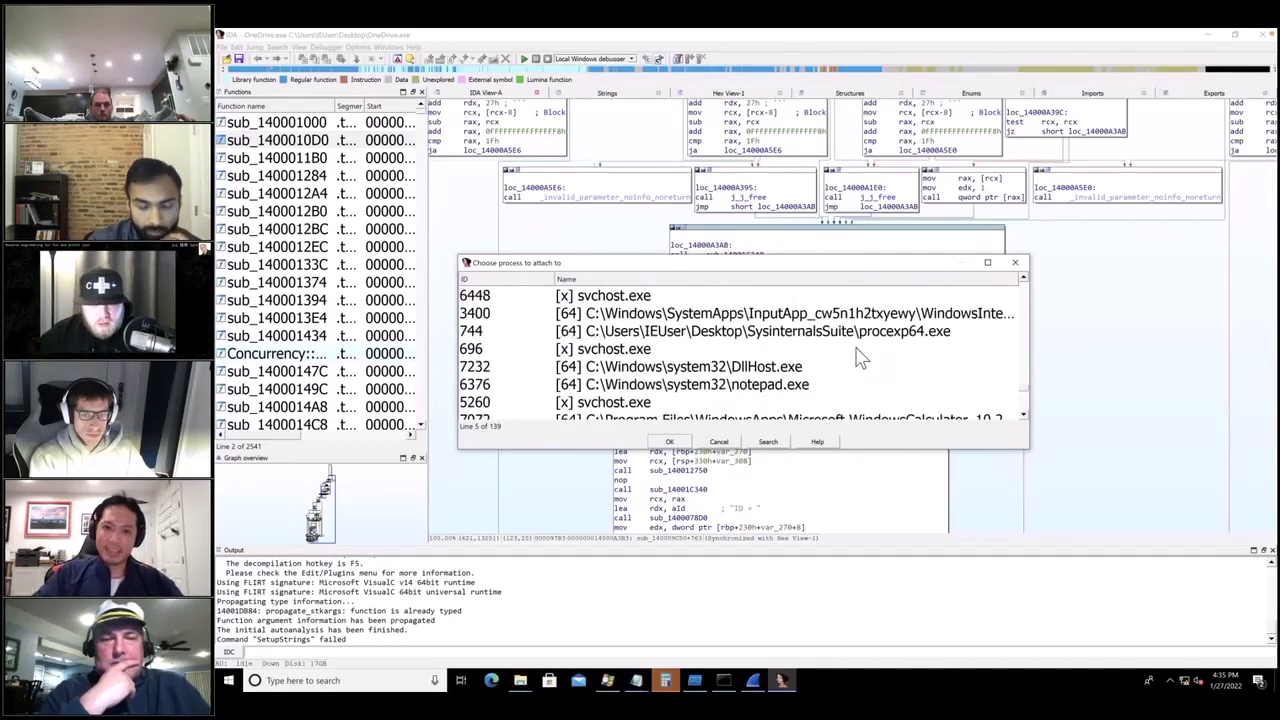
scroll(860, 358, down, 1)
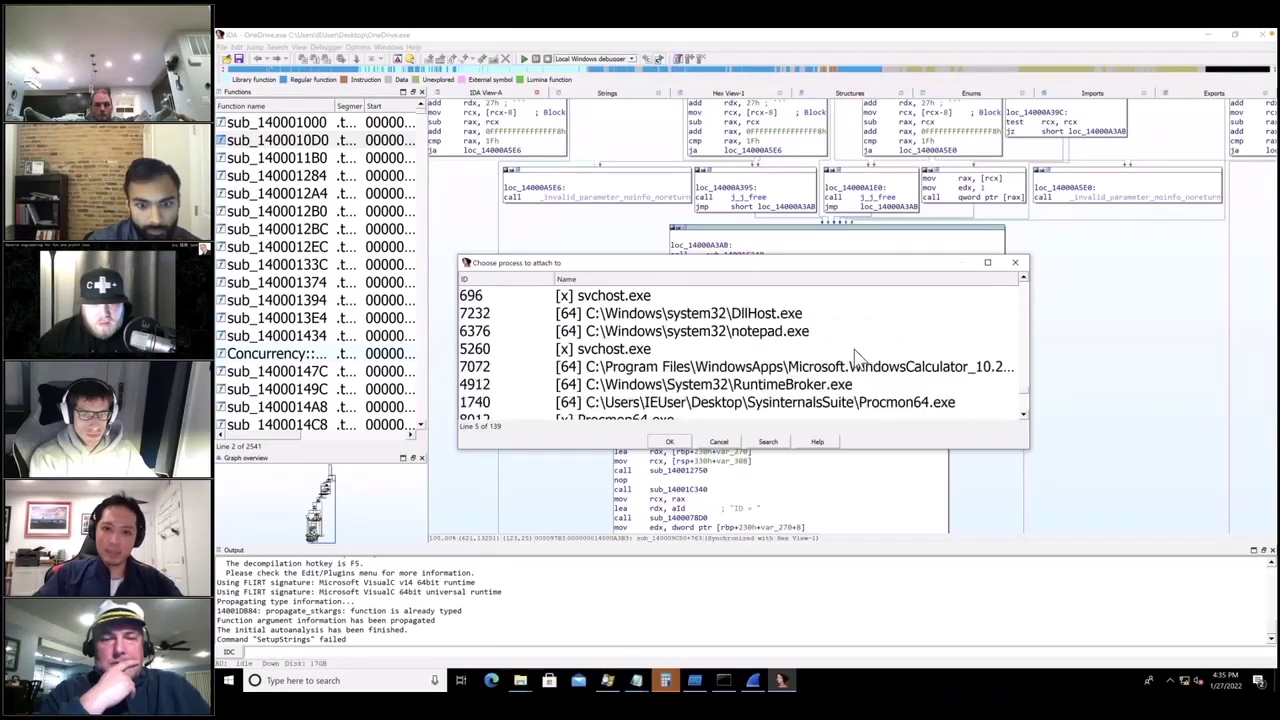
scroll(903, 405, up, 1)
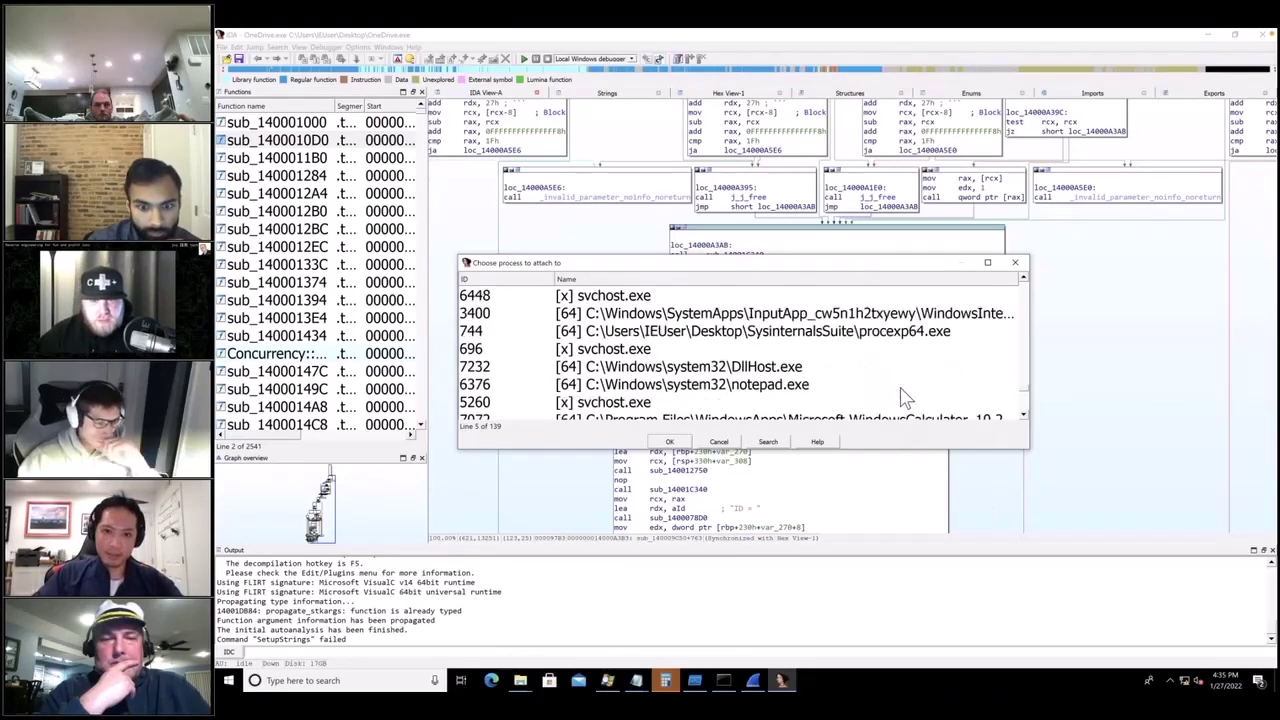
scroll(903, 400, up, 1)
scroll(903, 397, up, 1)
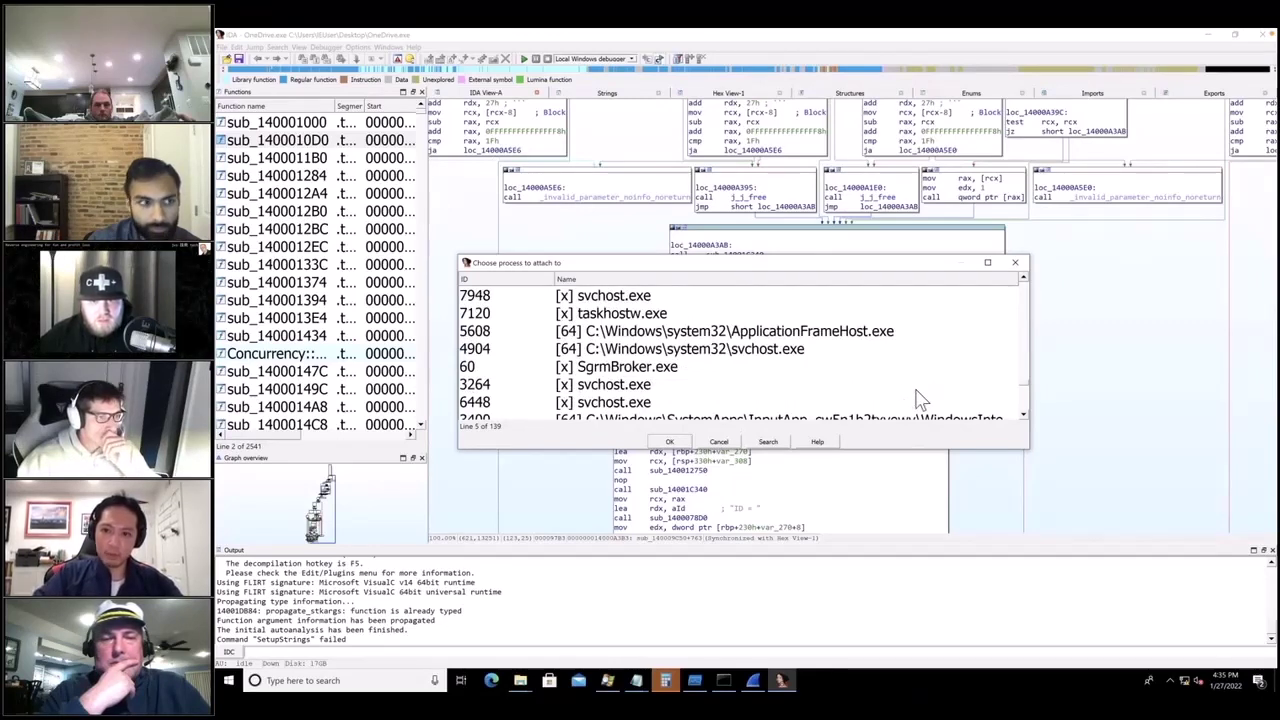
scroll(920, 398, up, 3)
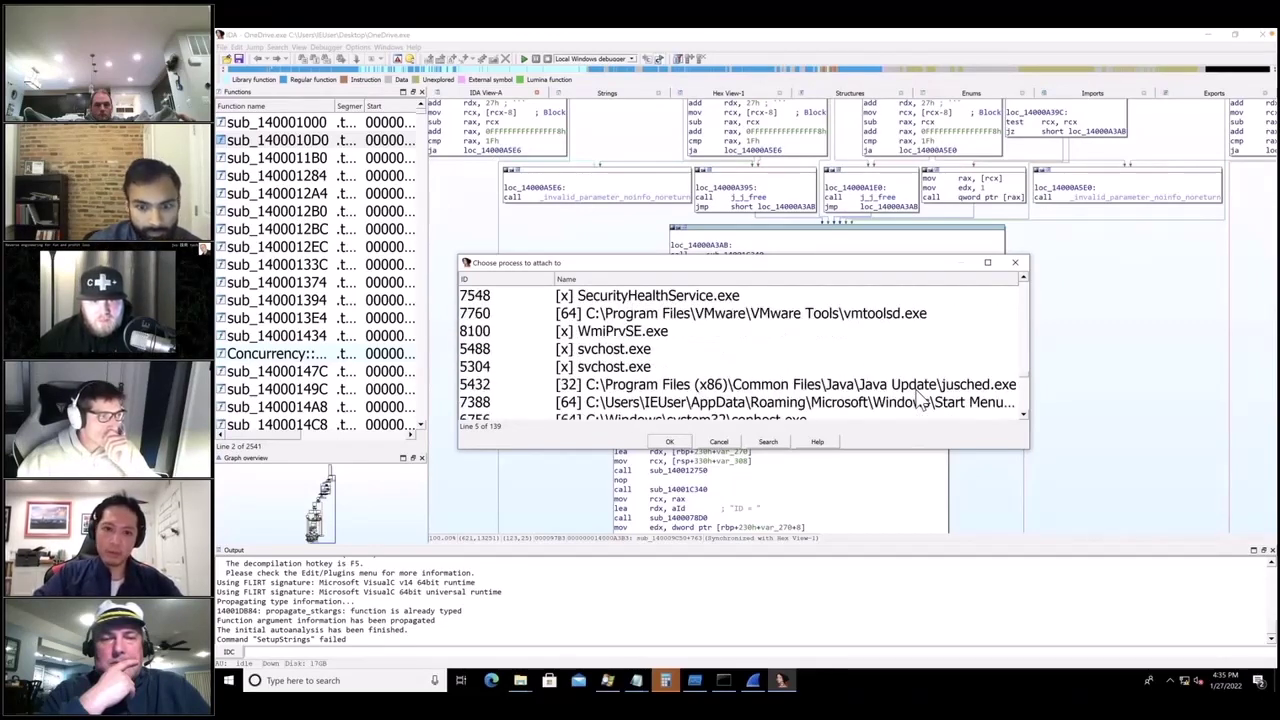
drag(1028, 400, 1210, 401)
click(730, 403)
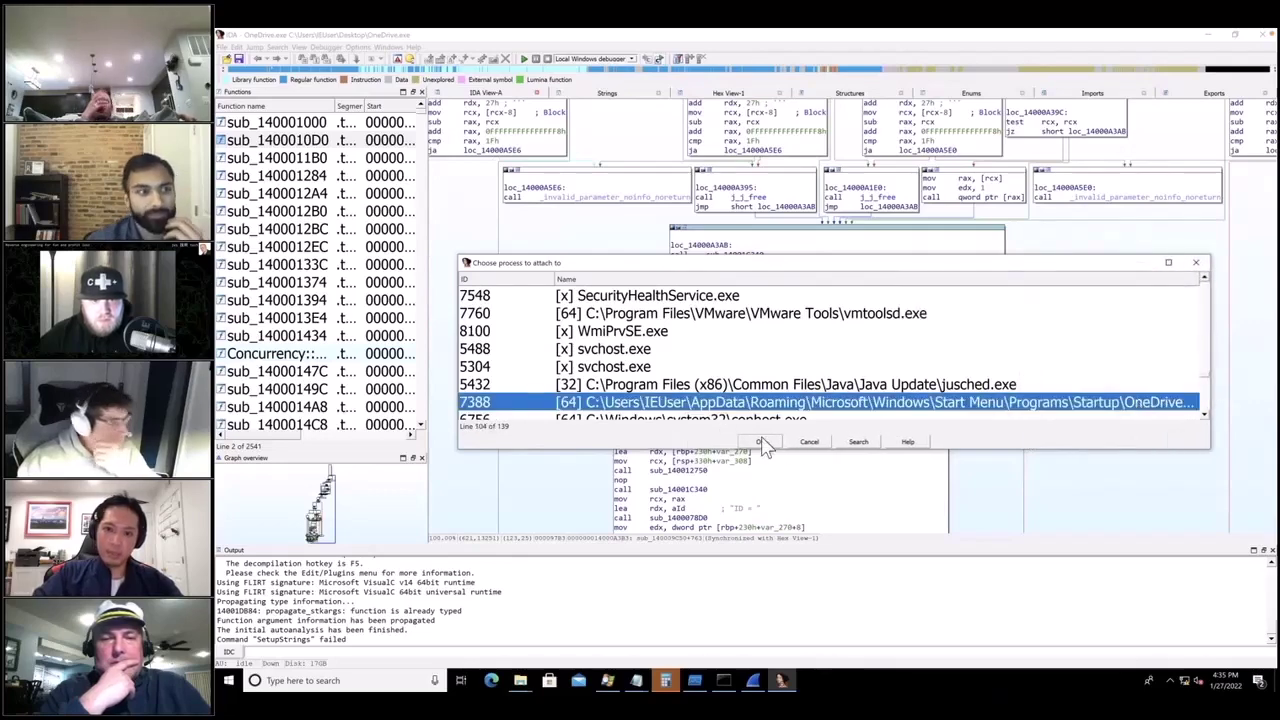
click(760, 442)
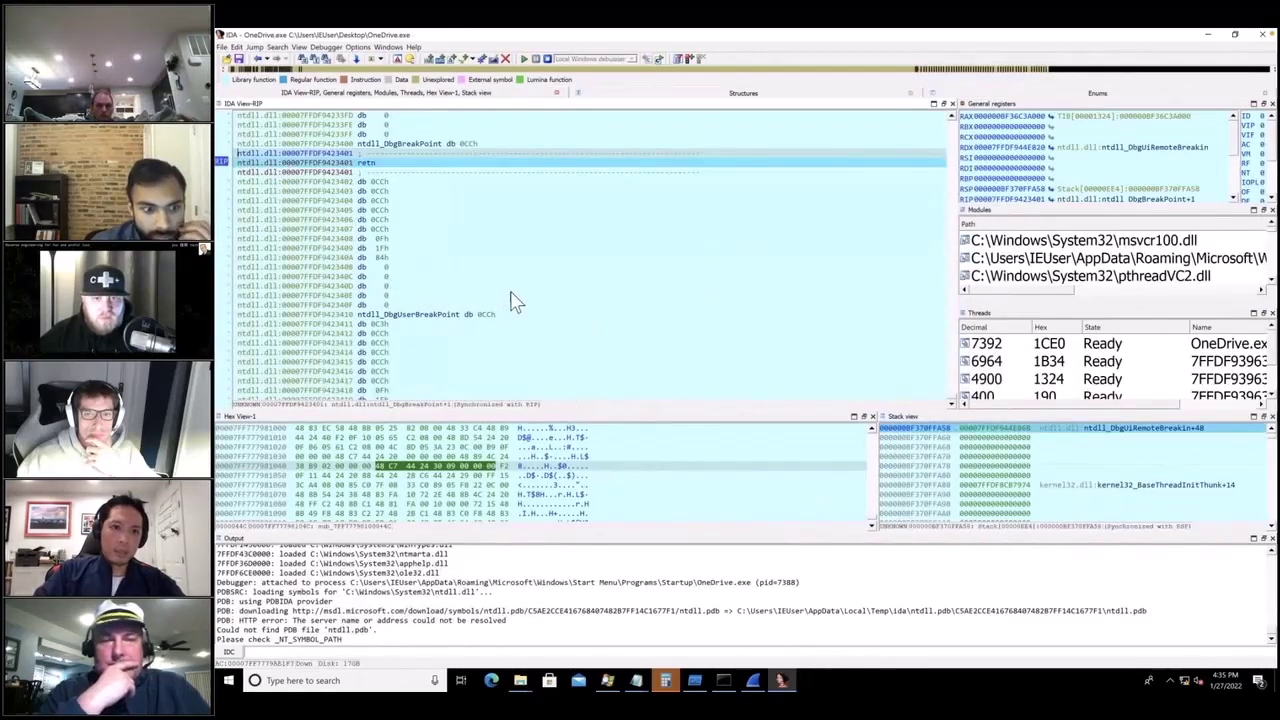
Step: Open the Strings subview for the attached OneDrive.exe process
click(511, 296)
click(527, 260)
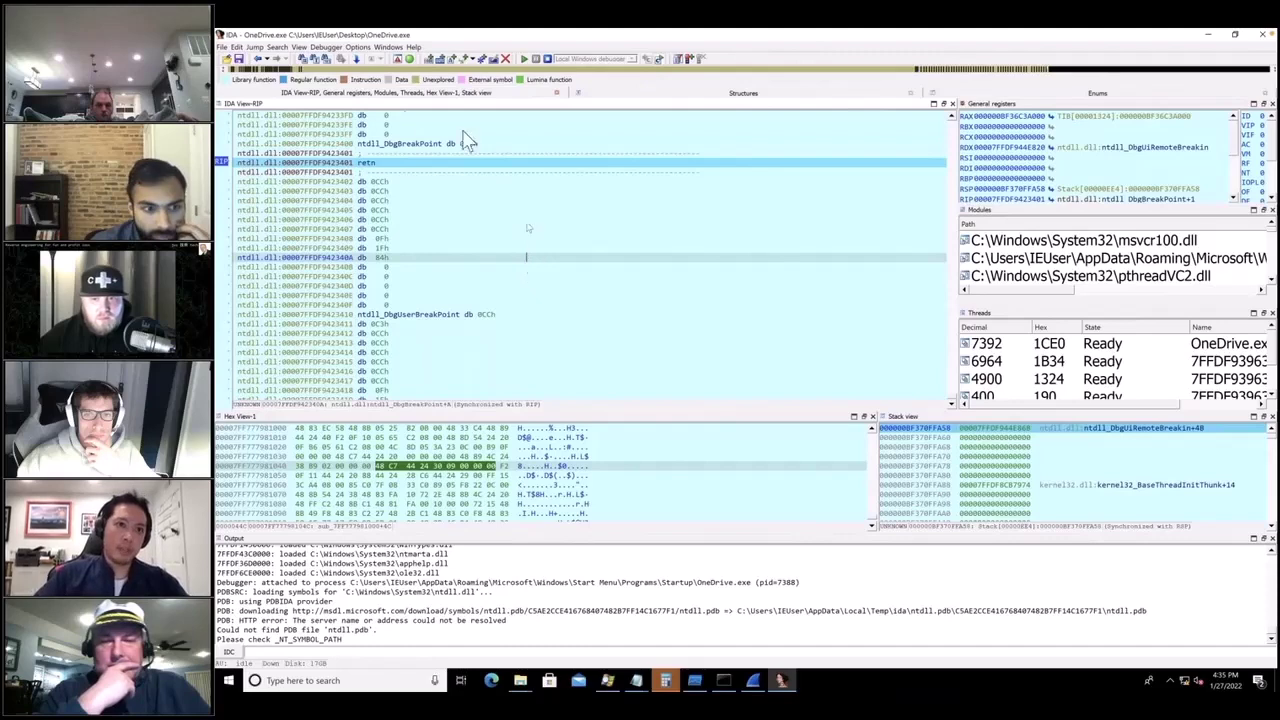
click(299, 50)
mouse_move(330, 59)
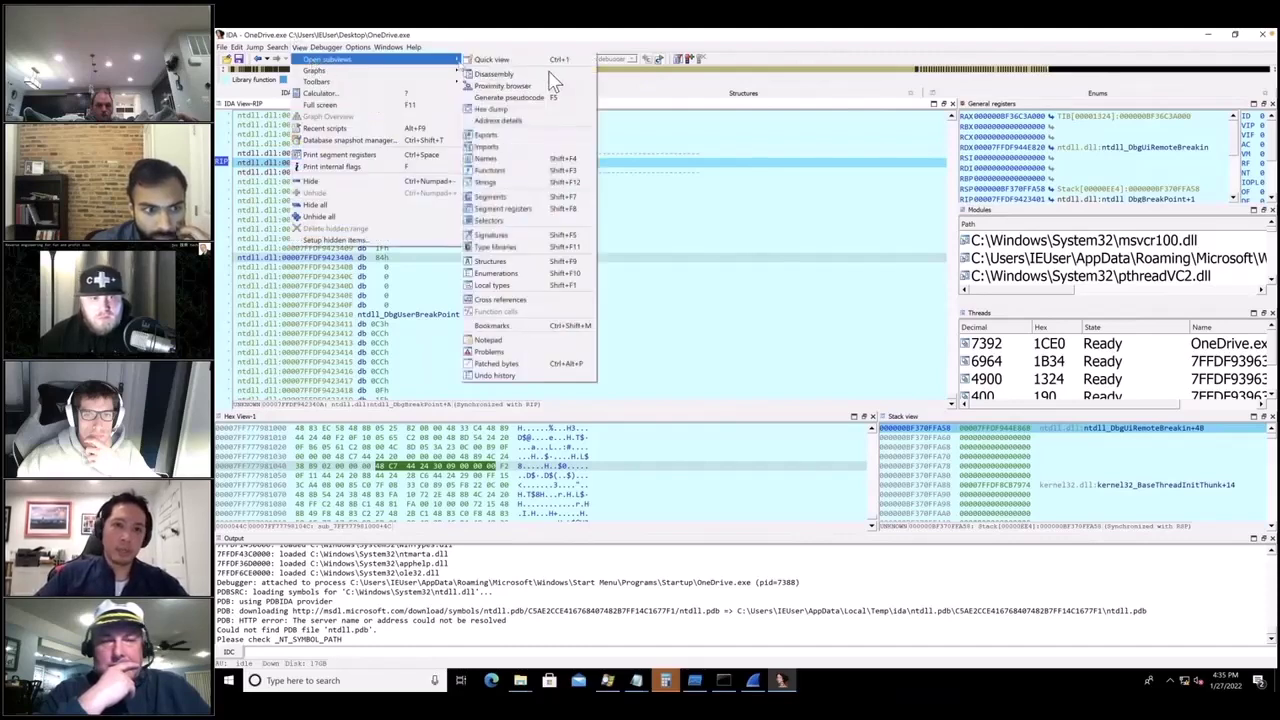
click(514, 184)
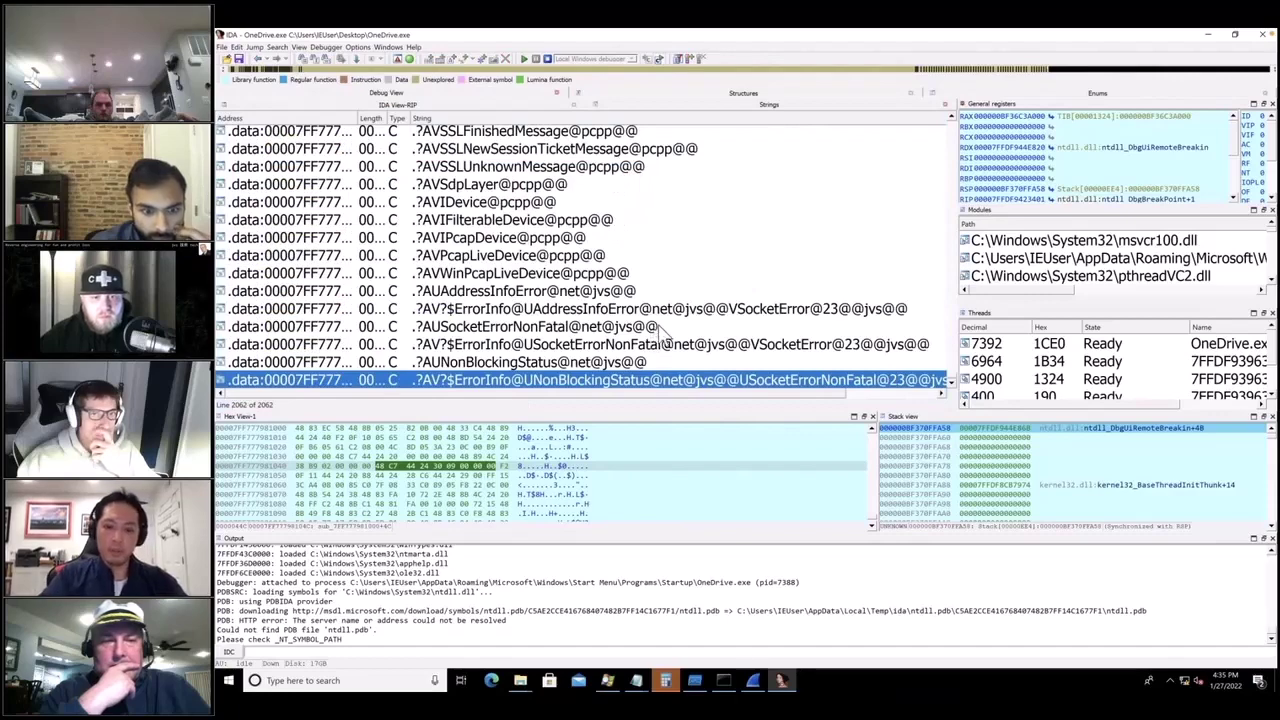
click(783, 681)
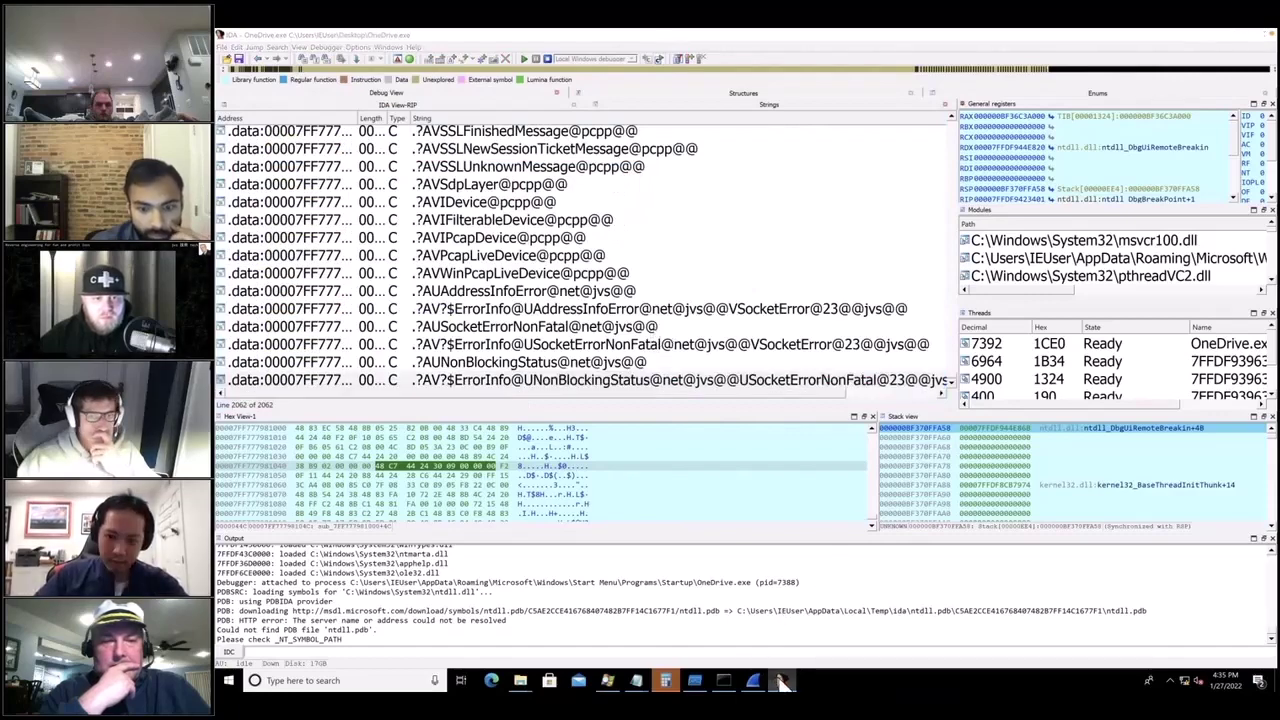
click(783, 681)
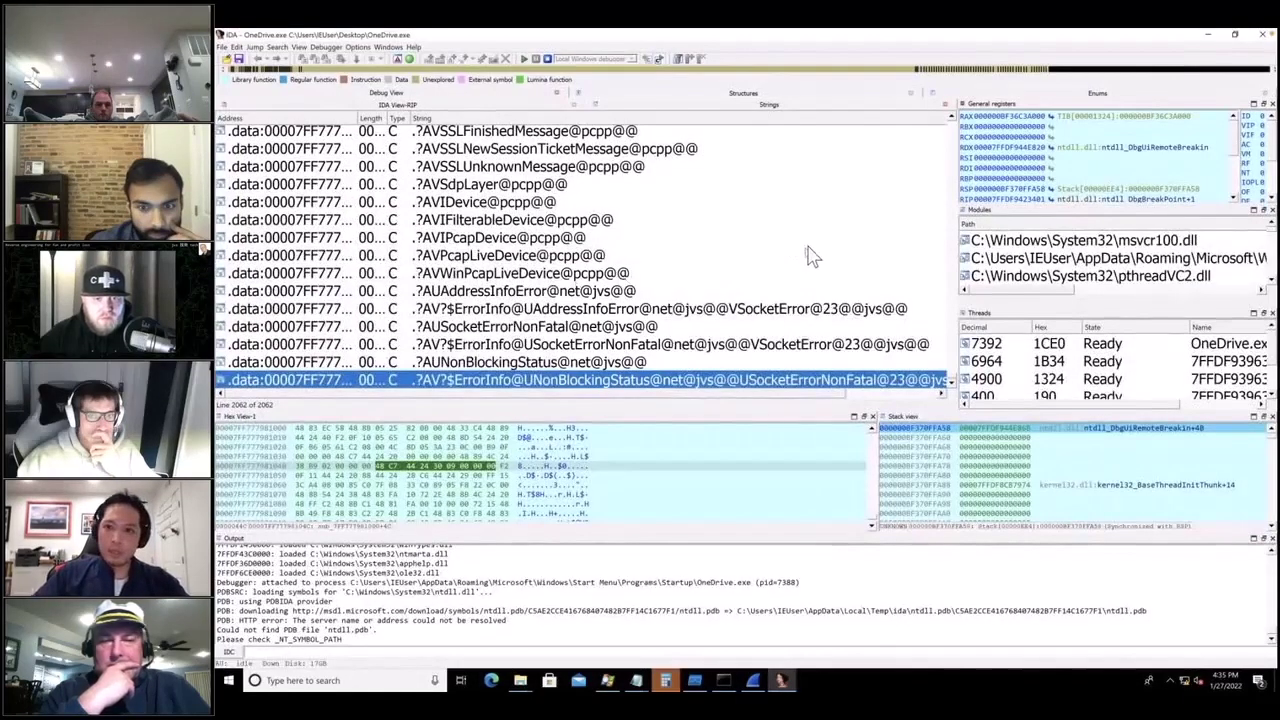
Step: Find the string "Shellcode received; preparing to execute..." in the strings list and go to its data definition
scroll(588, 264, up, 2)
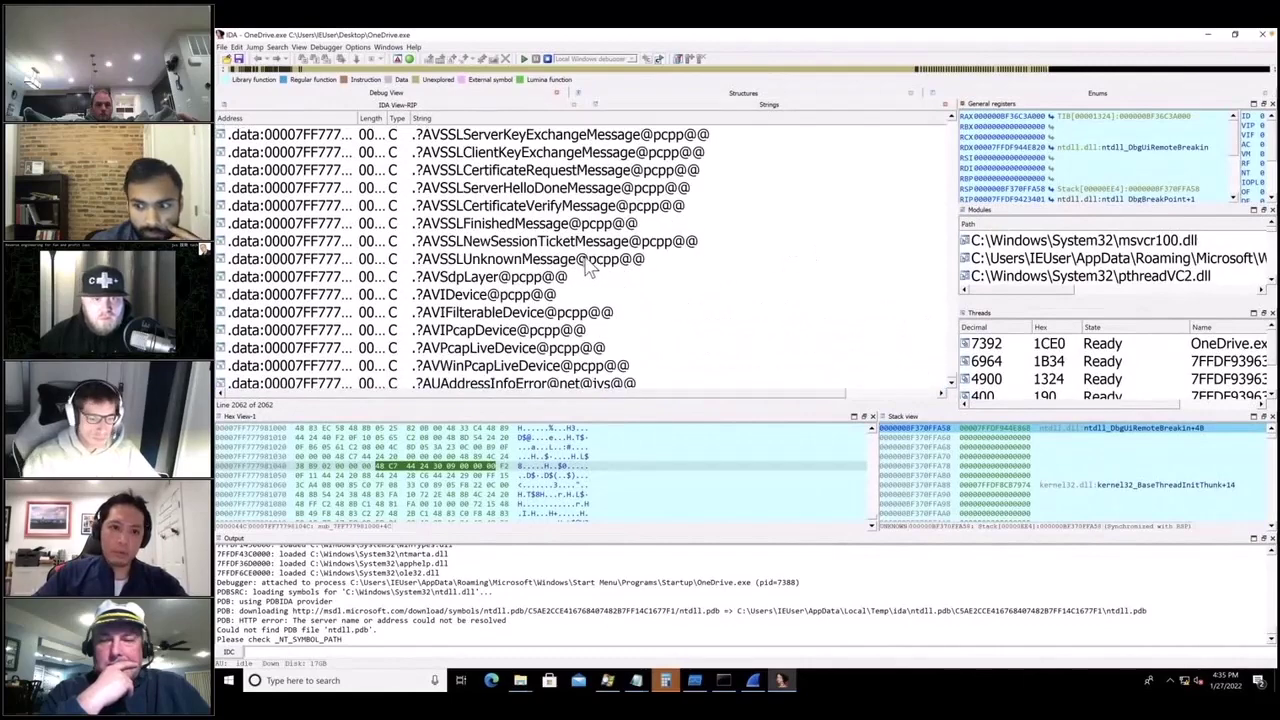
scroll(588, 264, up, 4)
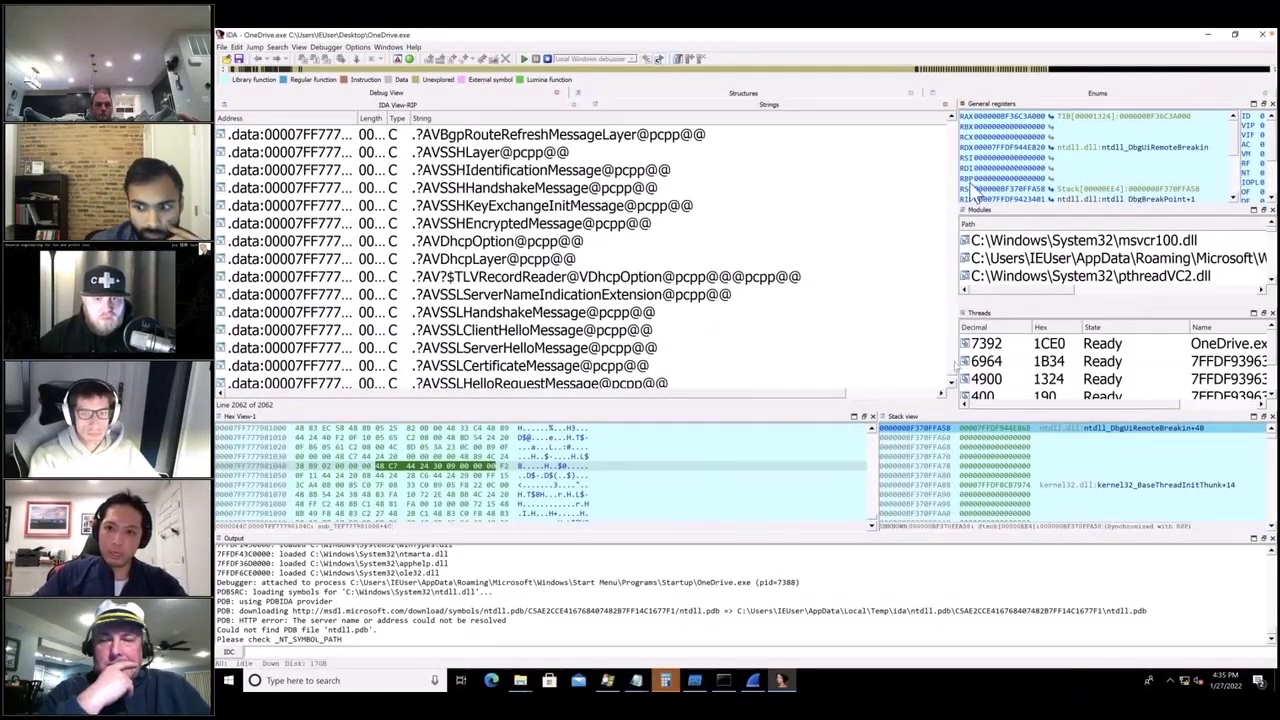
scroll(640, 250, up, 15)
click(668, 212)
scroll(645, 253, down, 5)
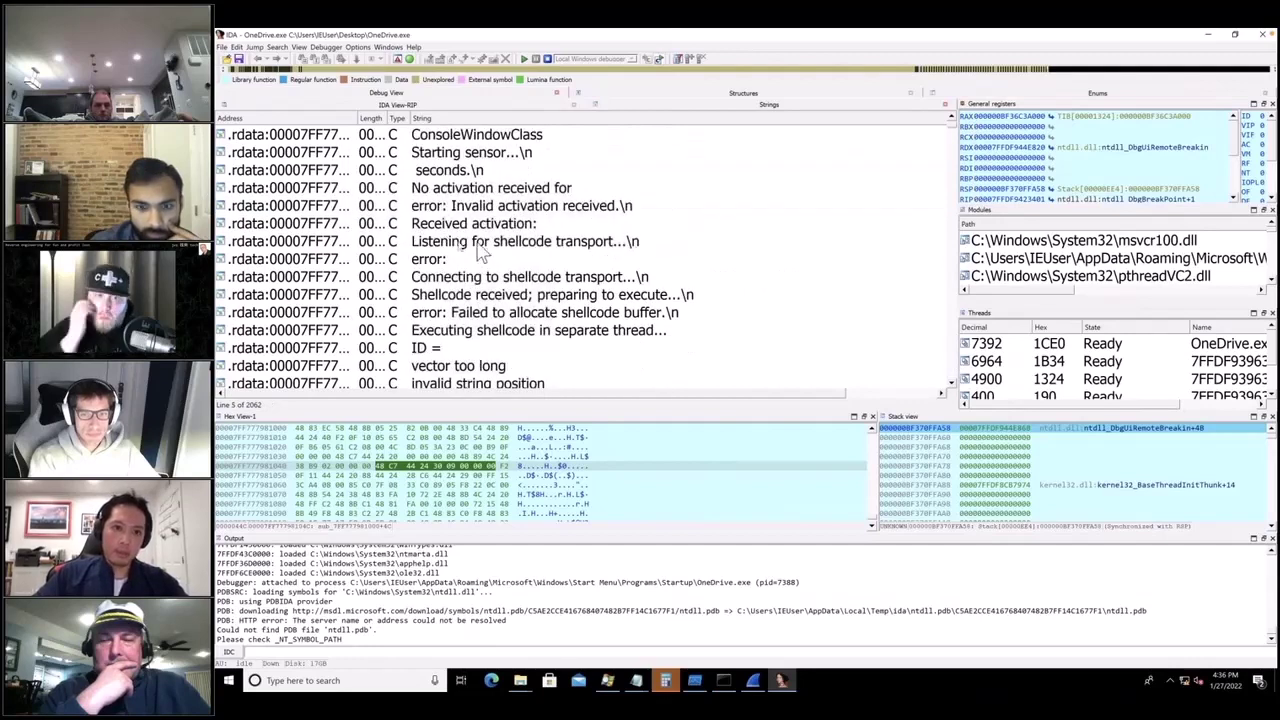
click(510, 297)
scroll(495, 305, right, 3)
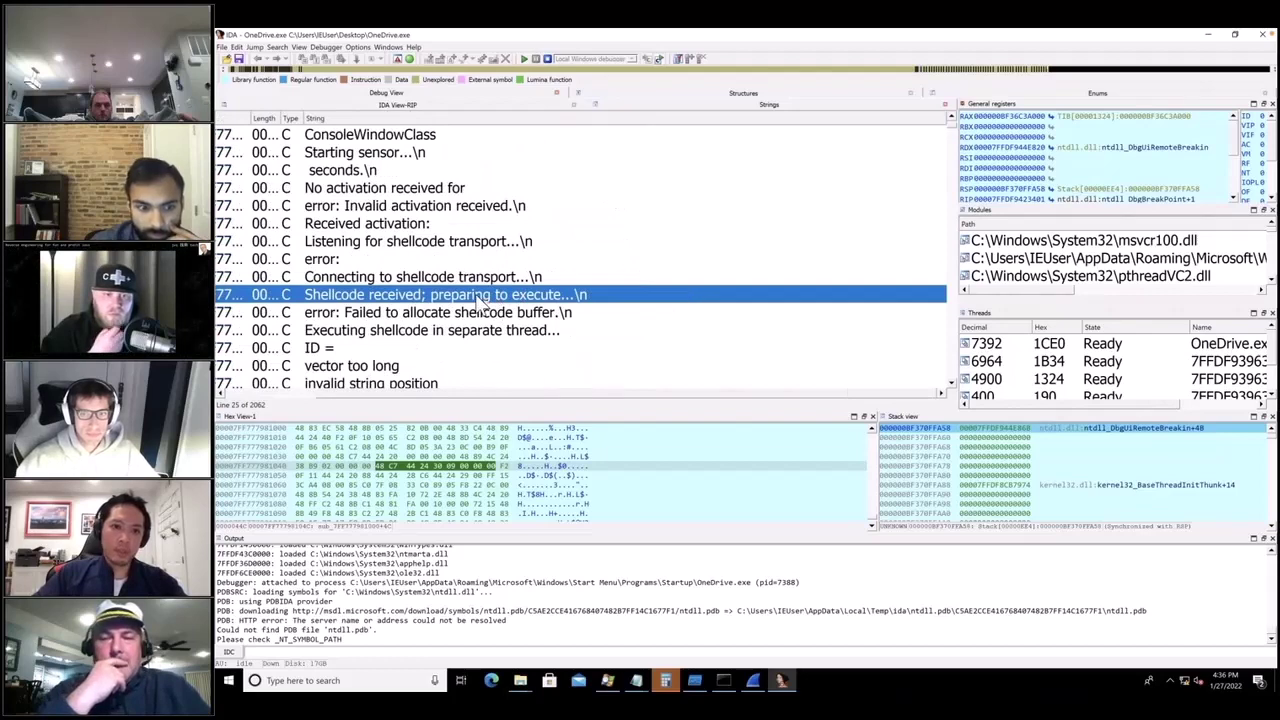
double_click(480, 296)
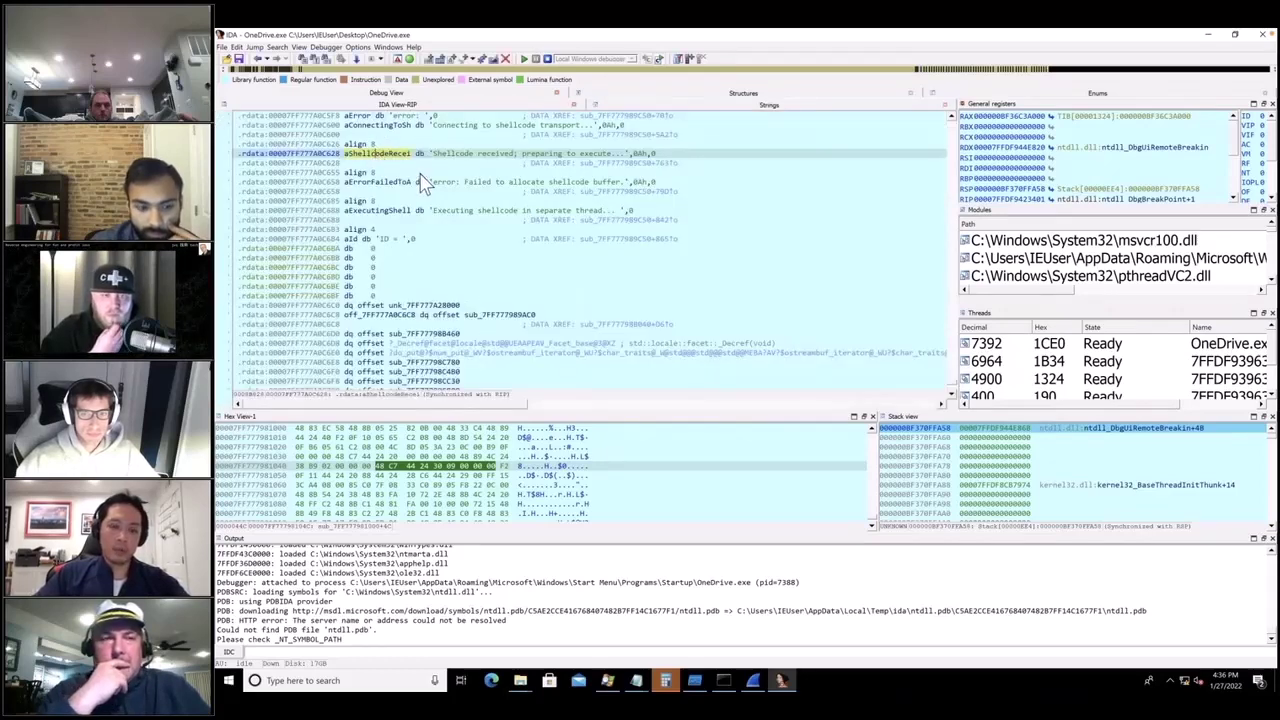
Step: Follow the cross-reference of aShellcodeRecei to the code block that loads the string
key(x)
double_click(508, 350)
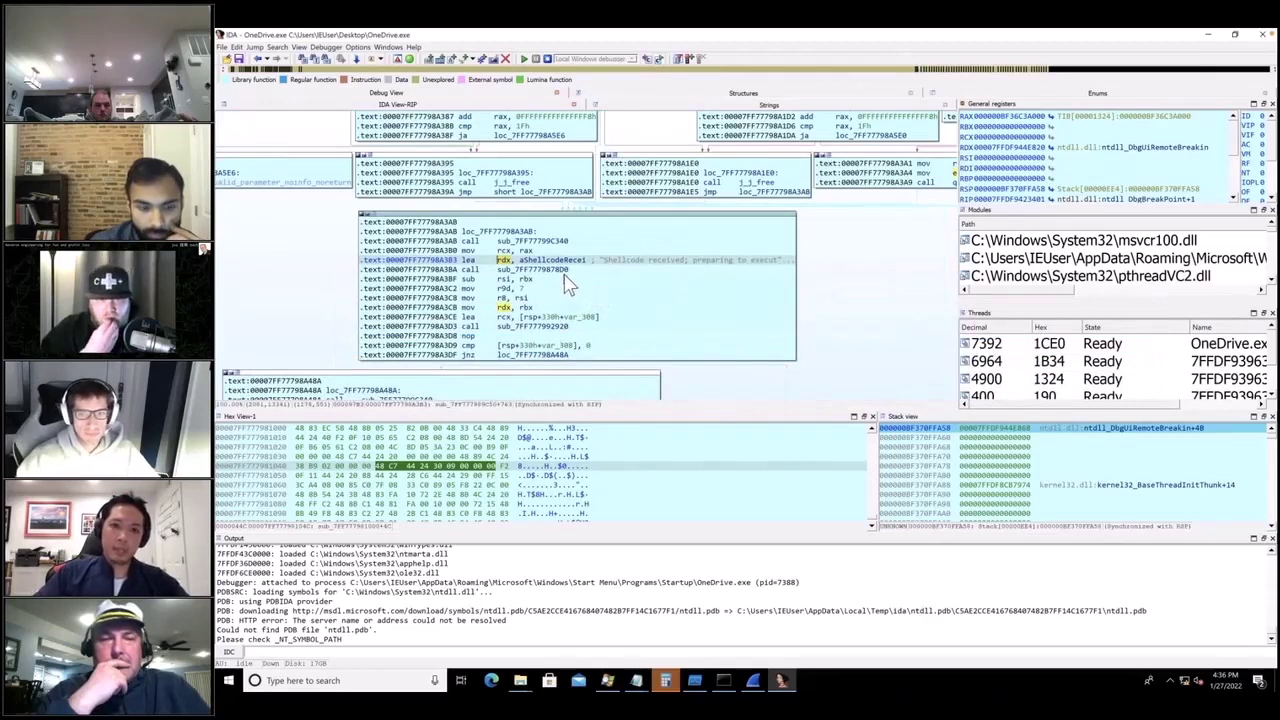
mouse_move(567, 278)
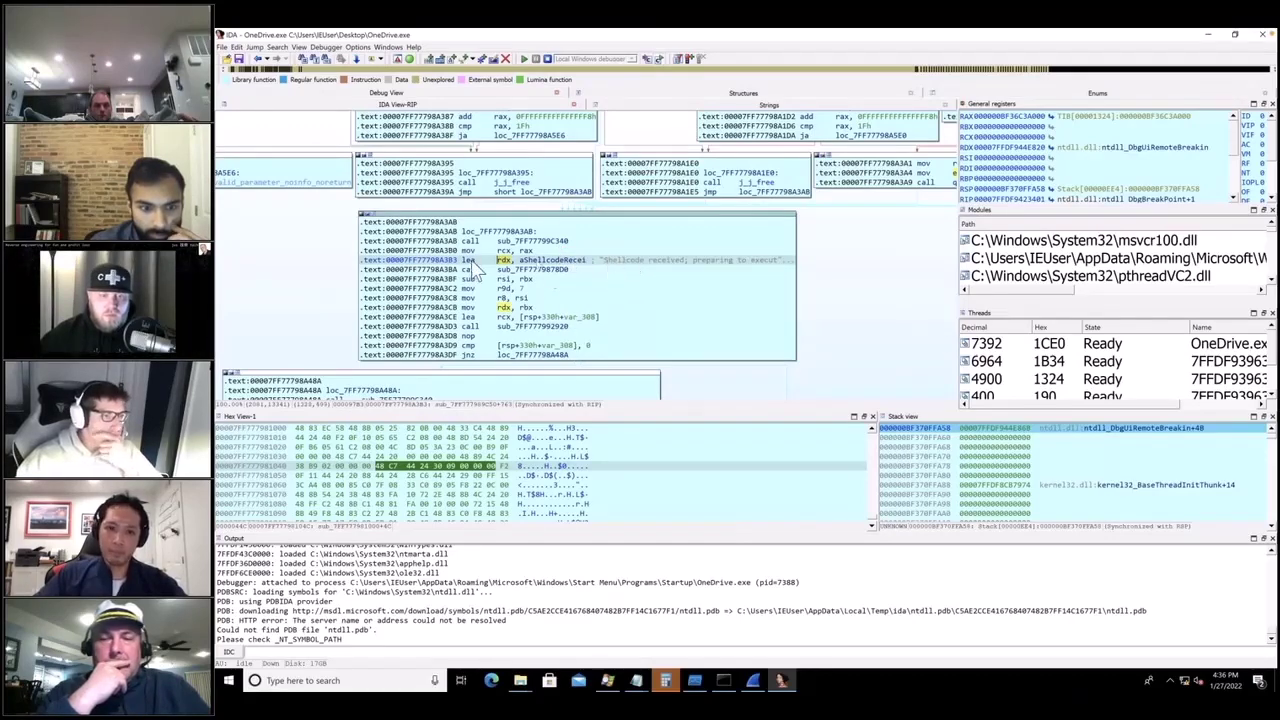
click(620, 261)
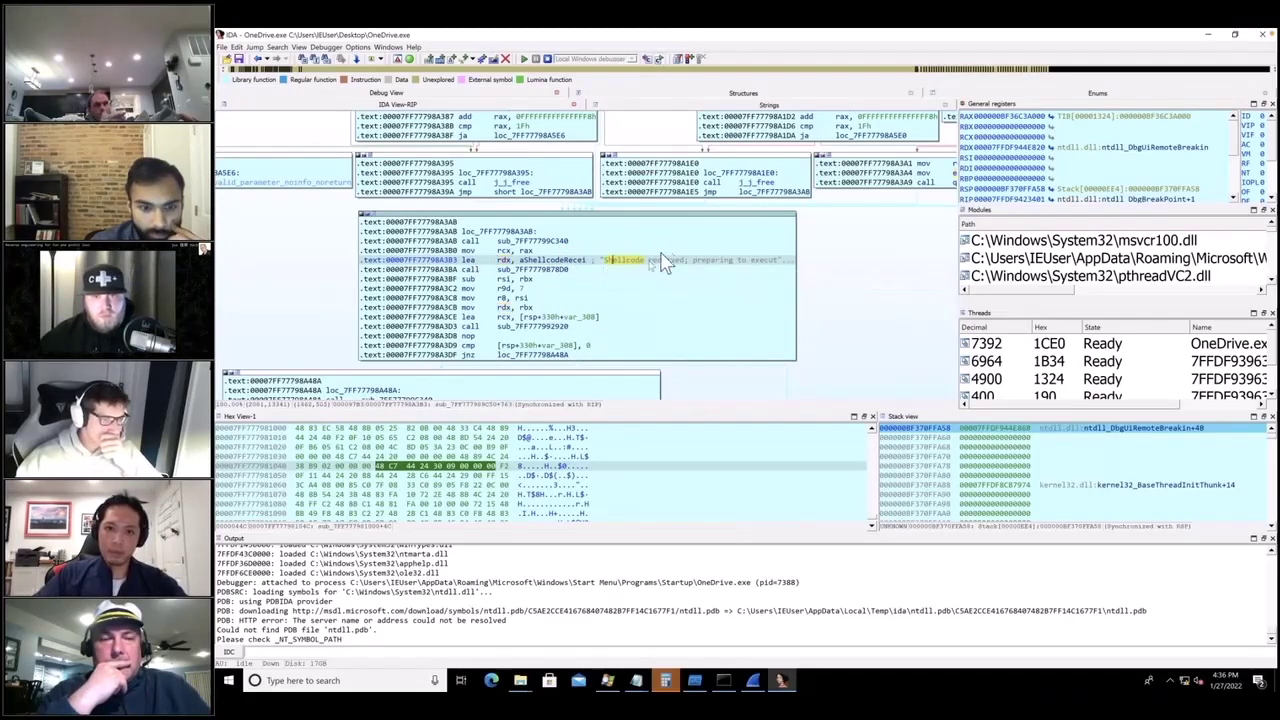
Step: Add a breakpoint on the call to sub_7FF77799C340 just before the "Shellcode received" string is loaded
click(558, 244)
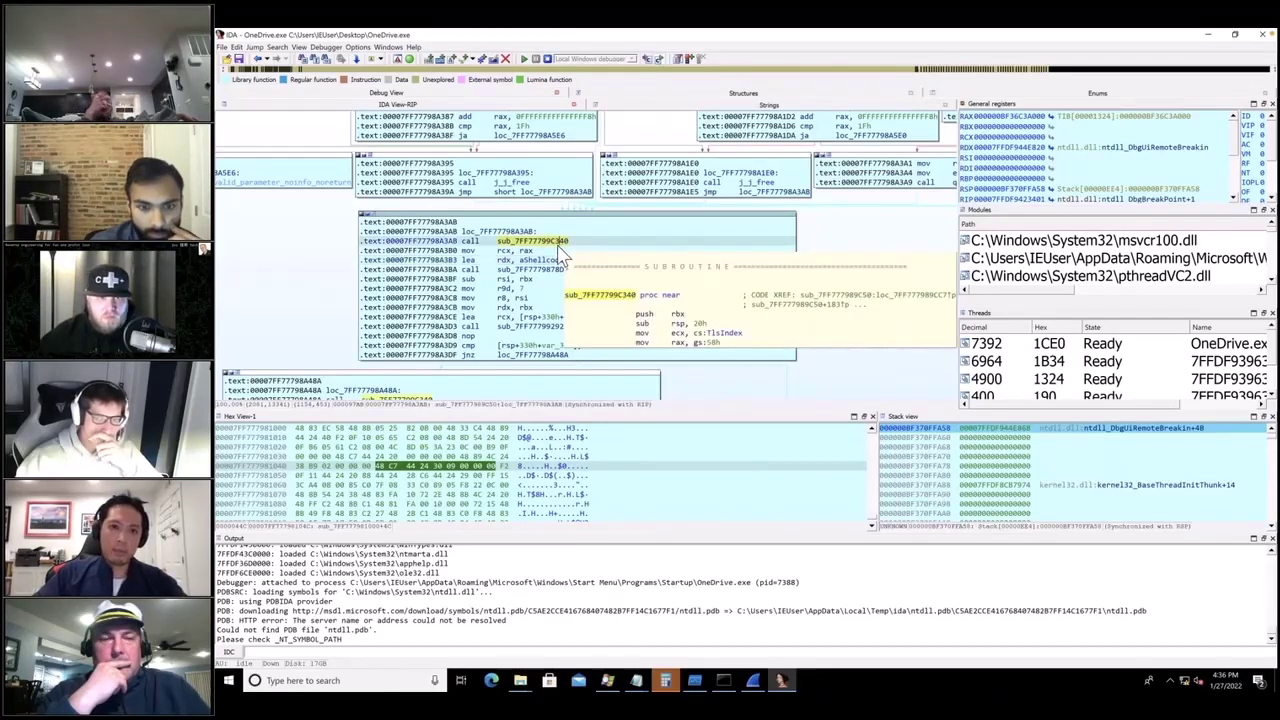
right_click(560, 250)
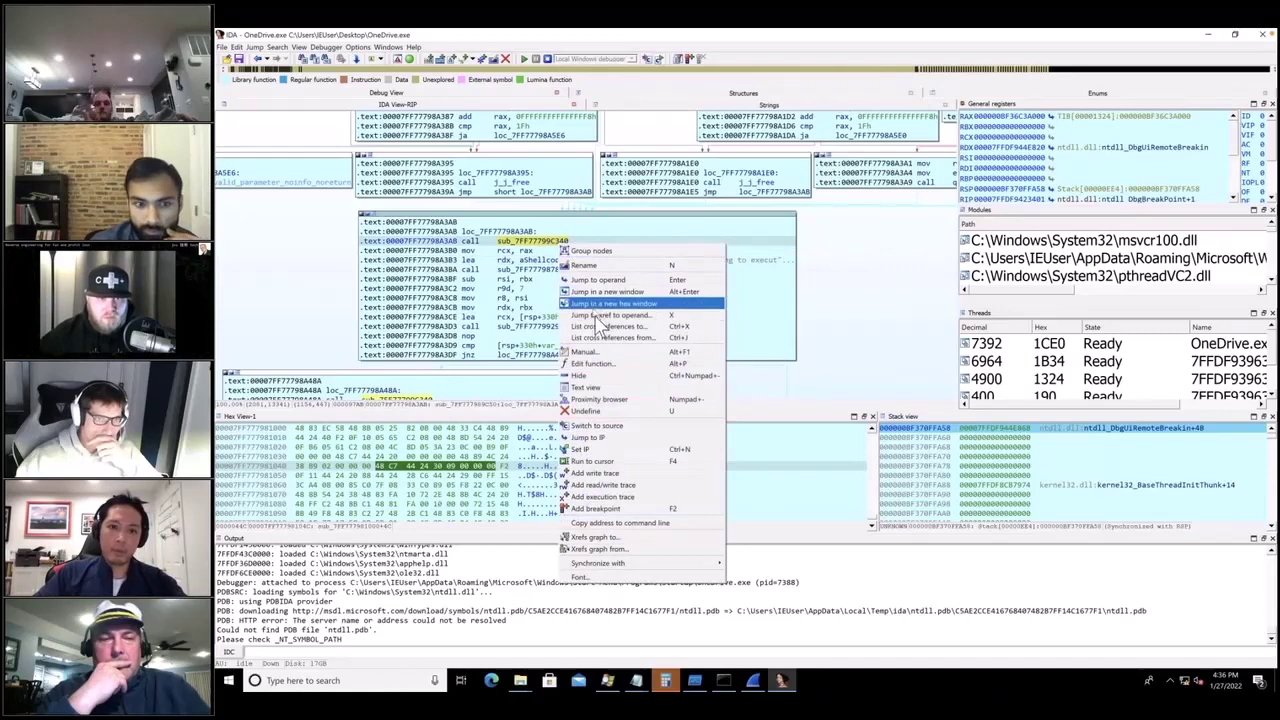
click(655, 510)
Step: Inspect the code of subroutine sub_7FF77799C340, and return to the block that calls it
double_click(560, 242)
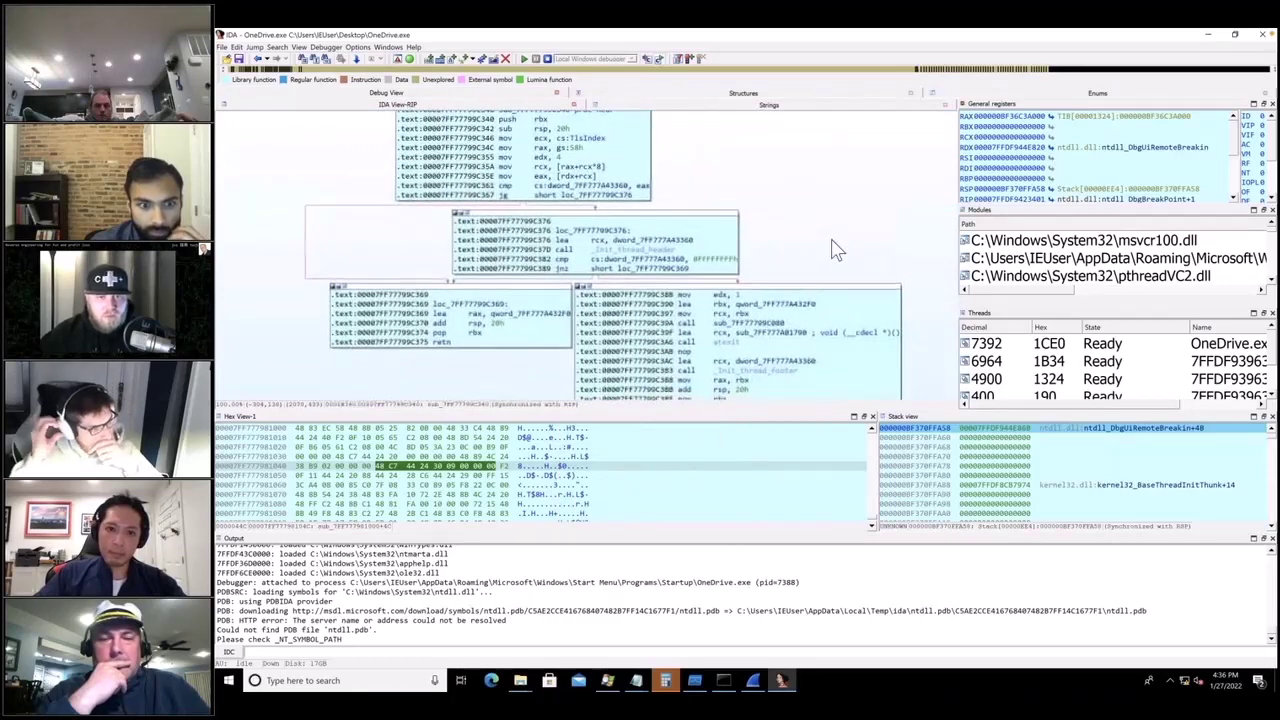
scroll(836, 250, down, 1)
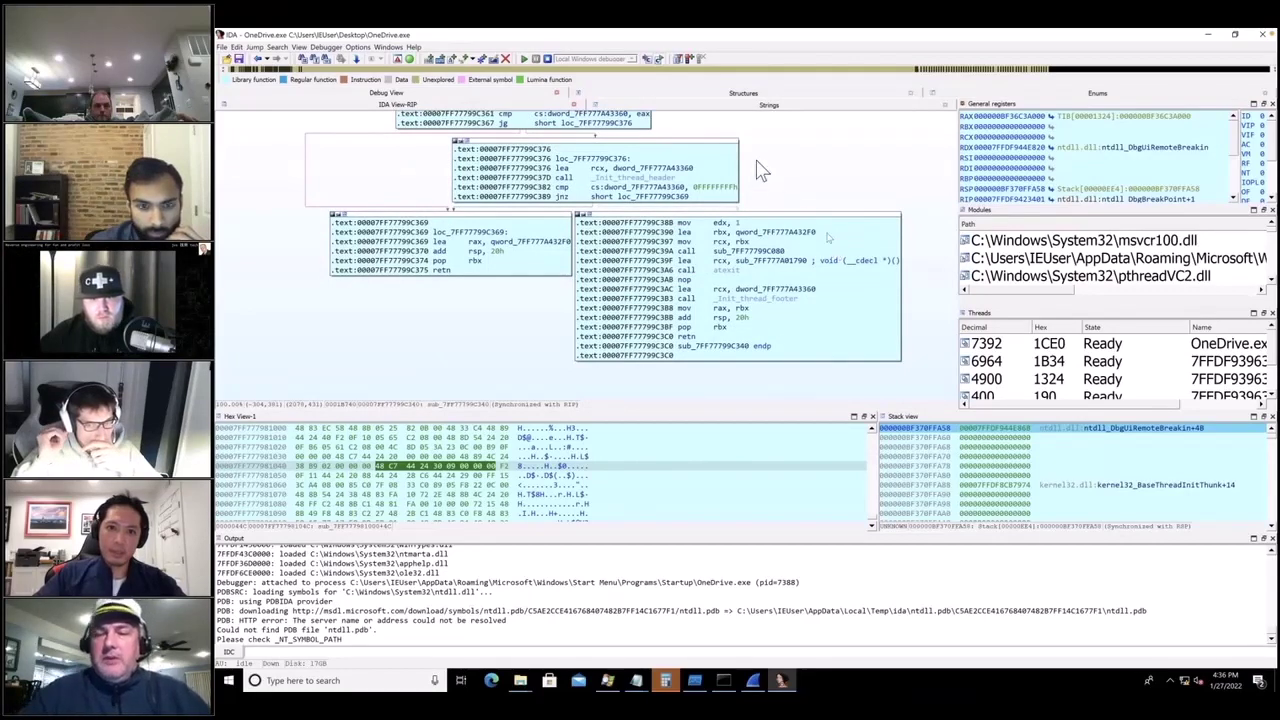
key(Escape)
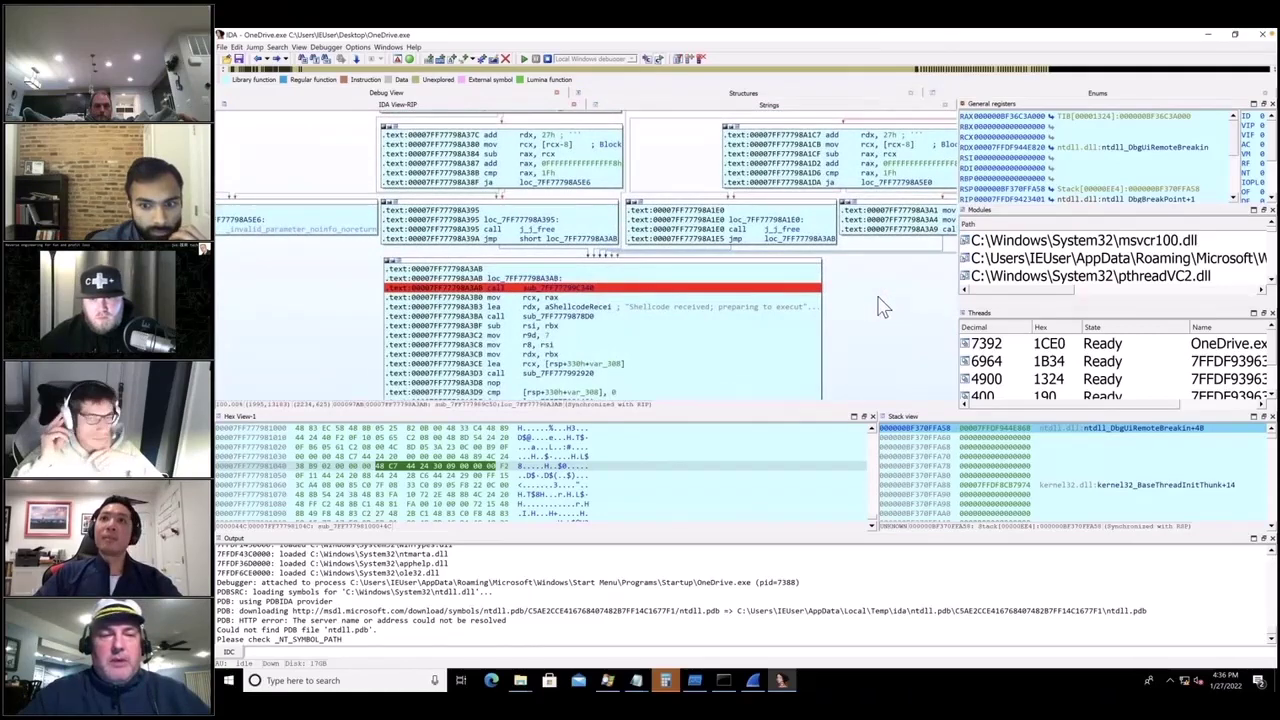
Step: Resume the attached OneDrive.exe process in the debugger, keeping the block with the breakpoint in view
drag(903, 308, 794, 372)
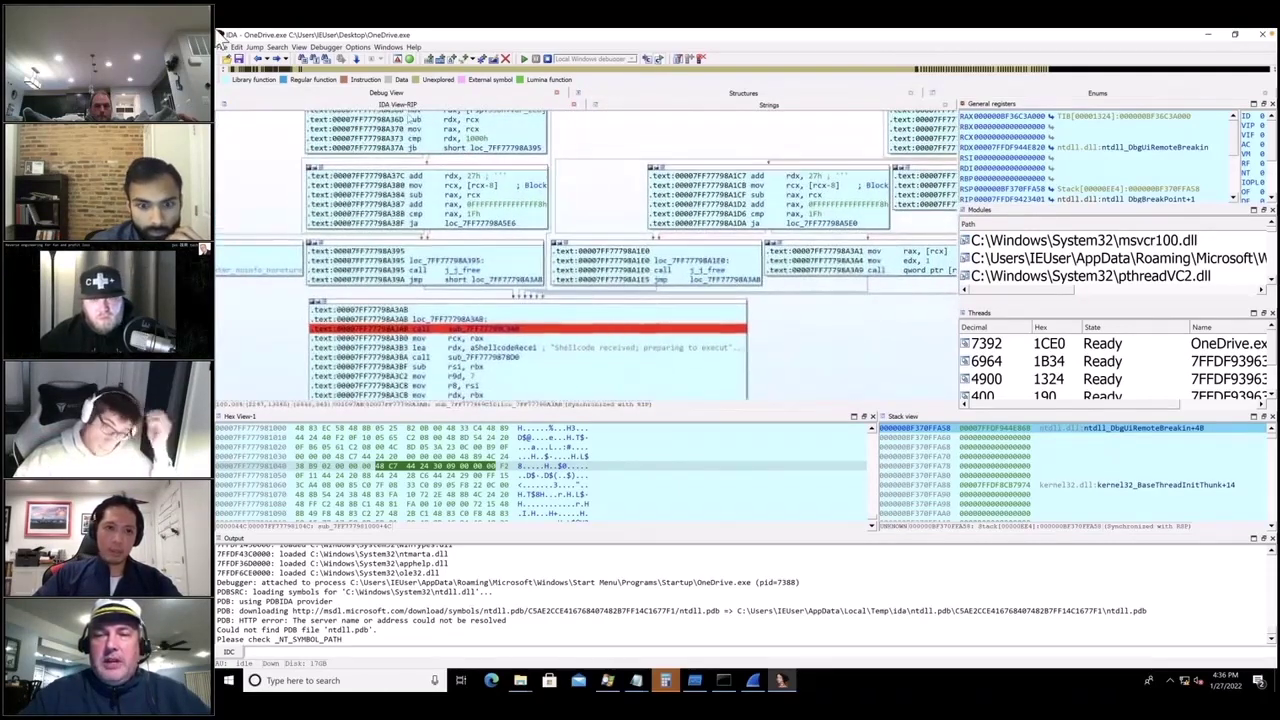
click(525, 59)
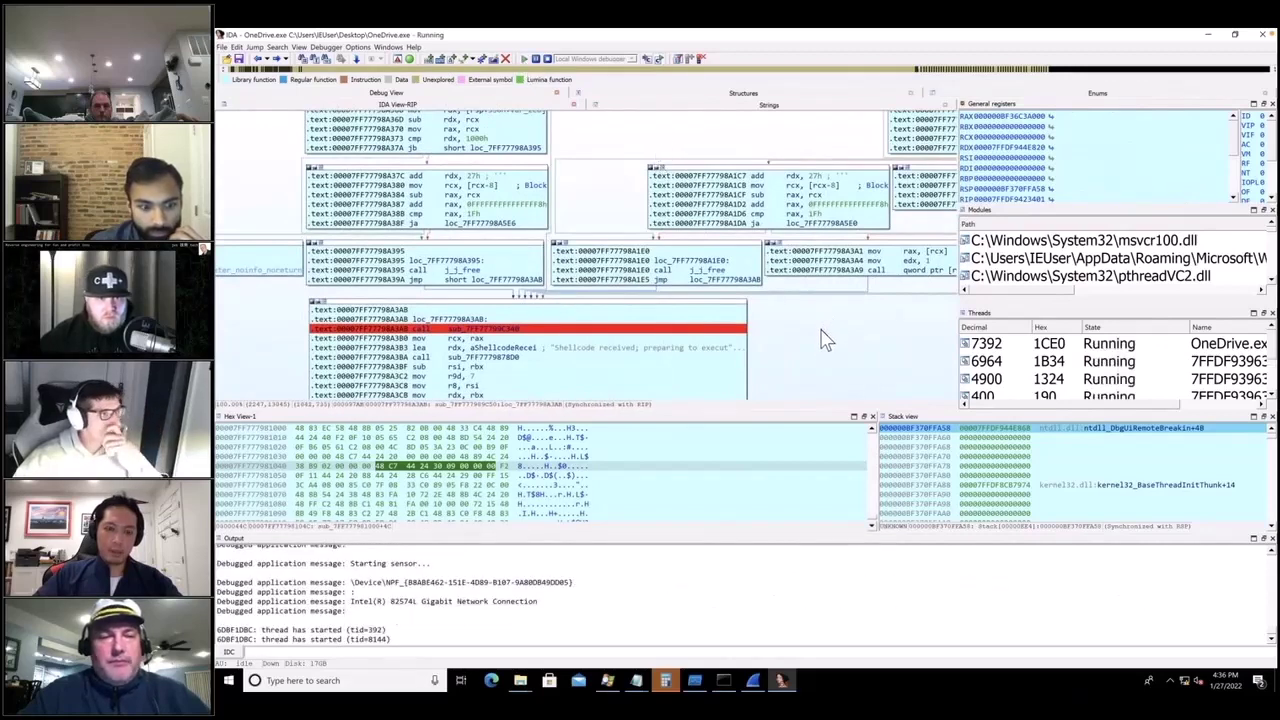
drag(843, 340, 895, 308)
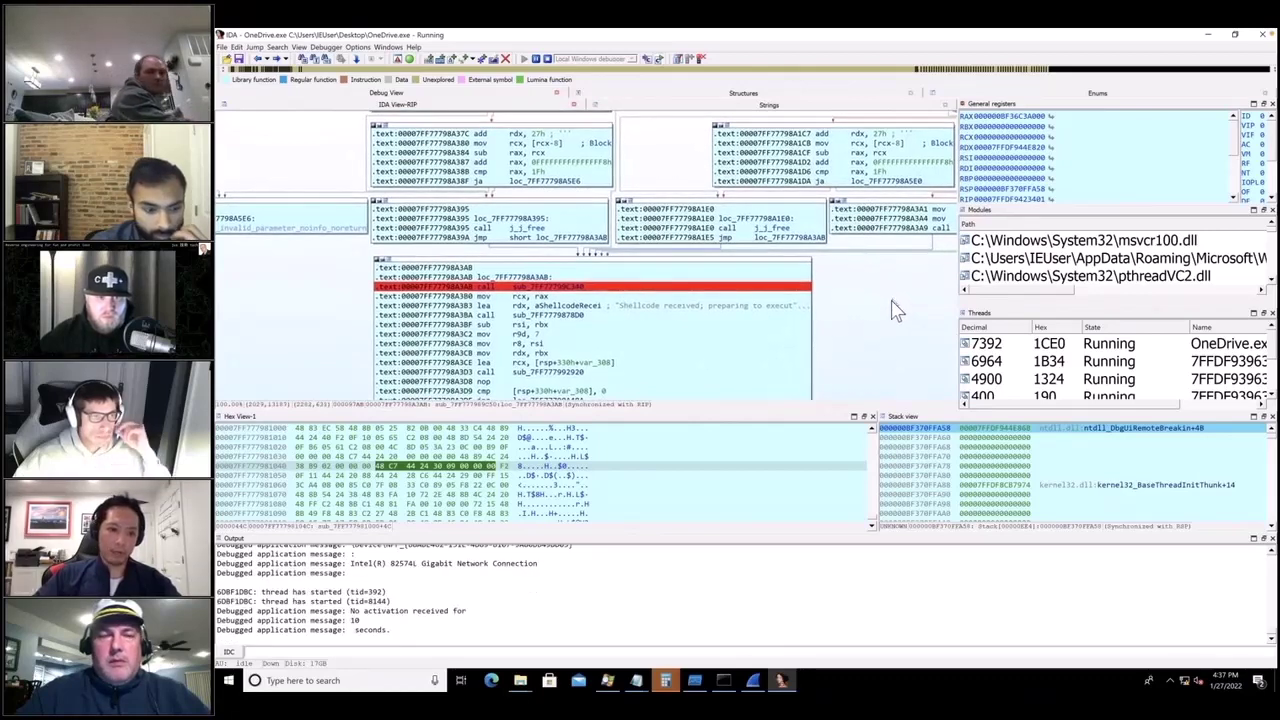
drag(897, 320, 870, 336)
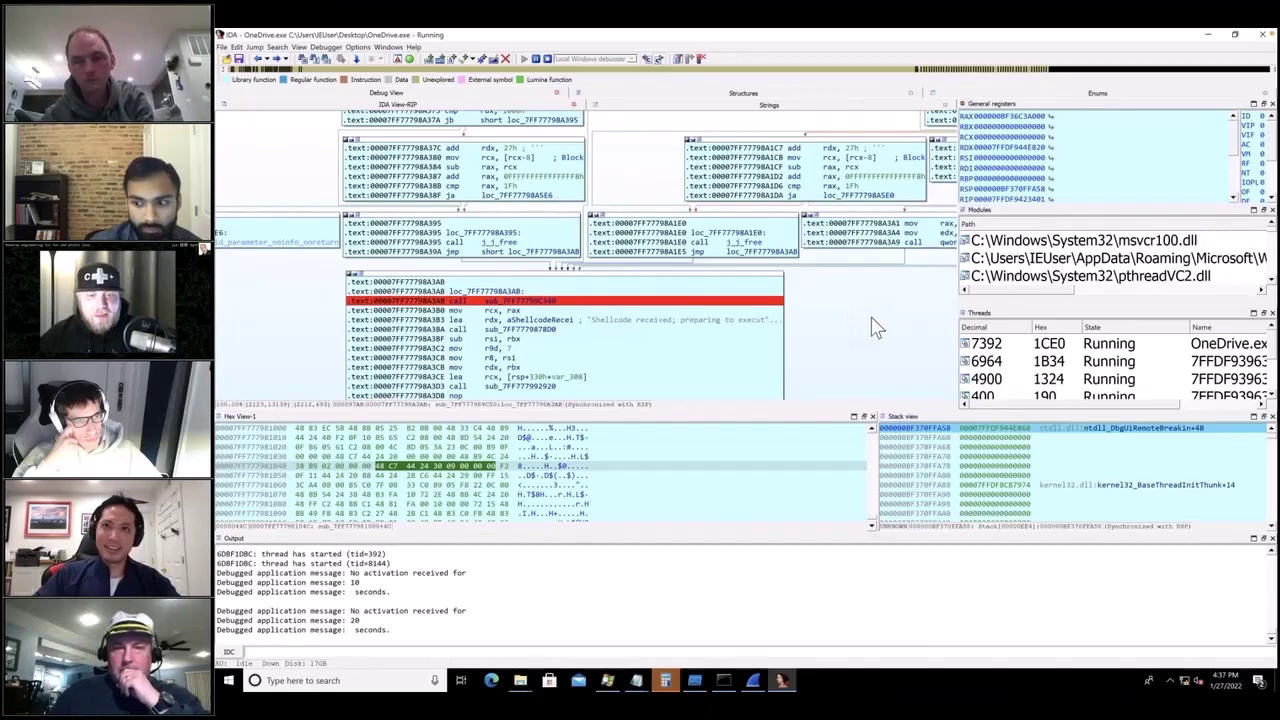
drag(875, 327, 871, 326)
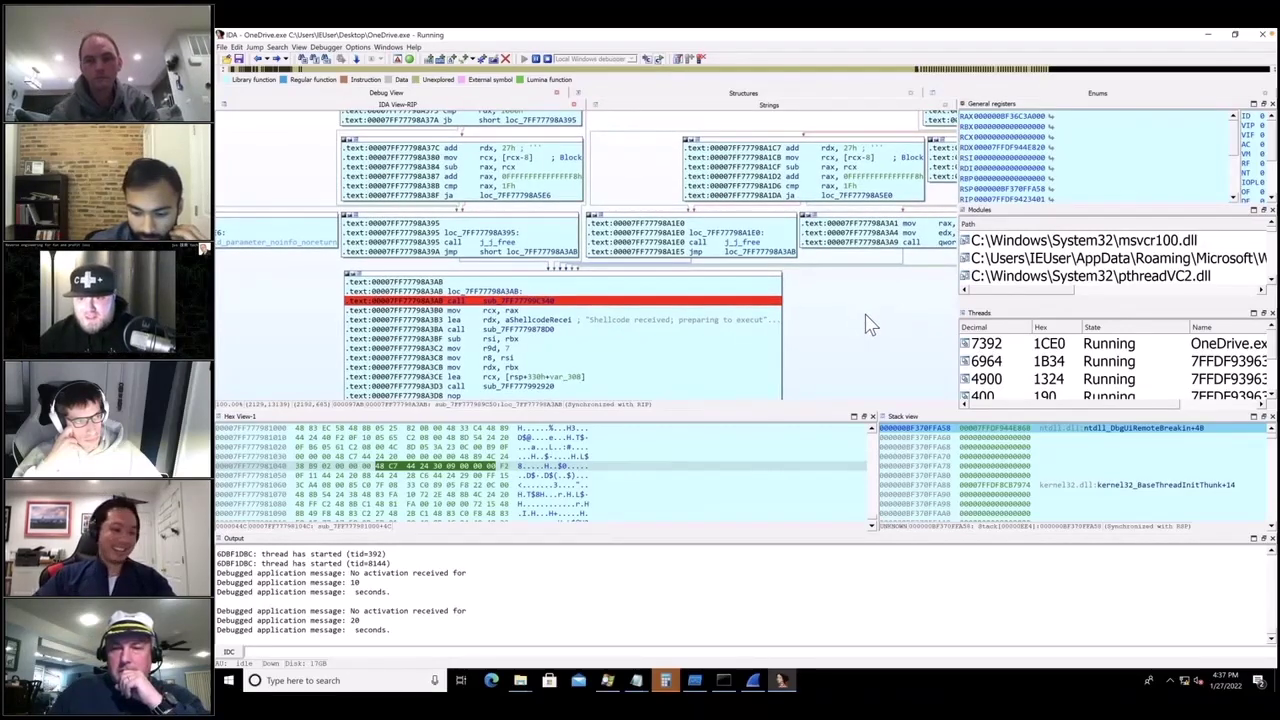
scroll(868, 320, down, 1)
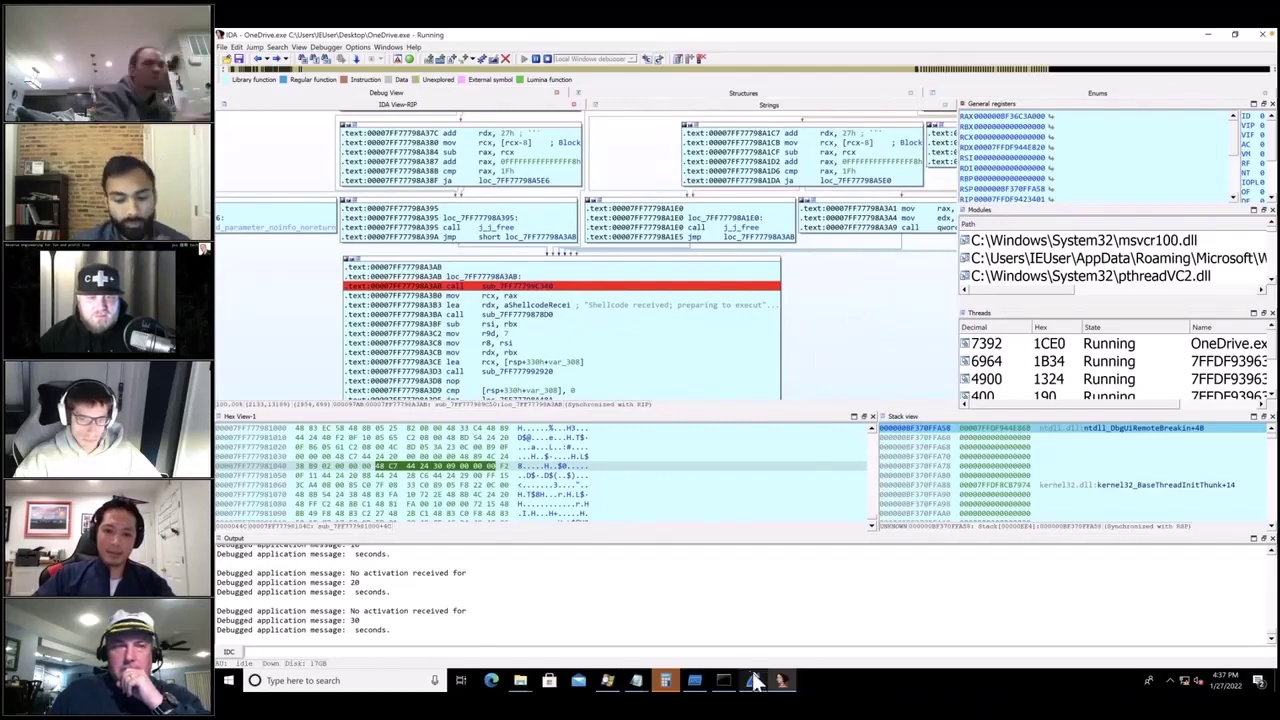
Step: Switch to the Ethernet1 capture in Wireshark, maximize its window, and enlarge the packet list area
mouse_move(757, 682)
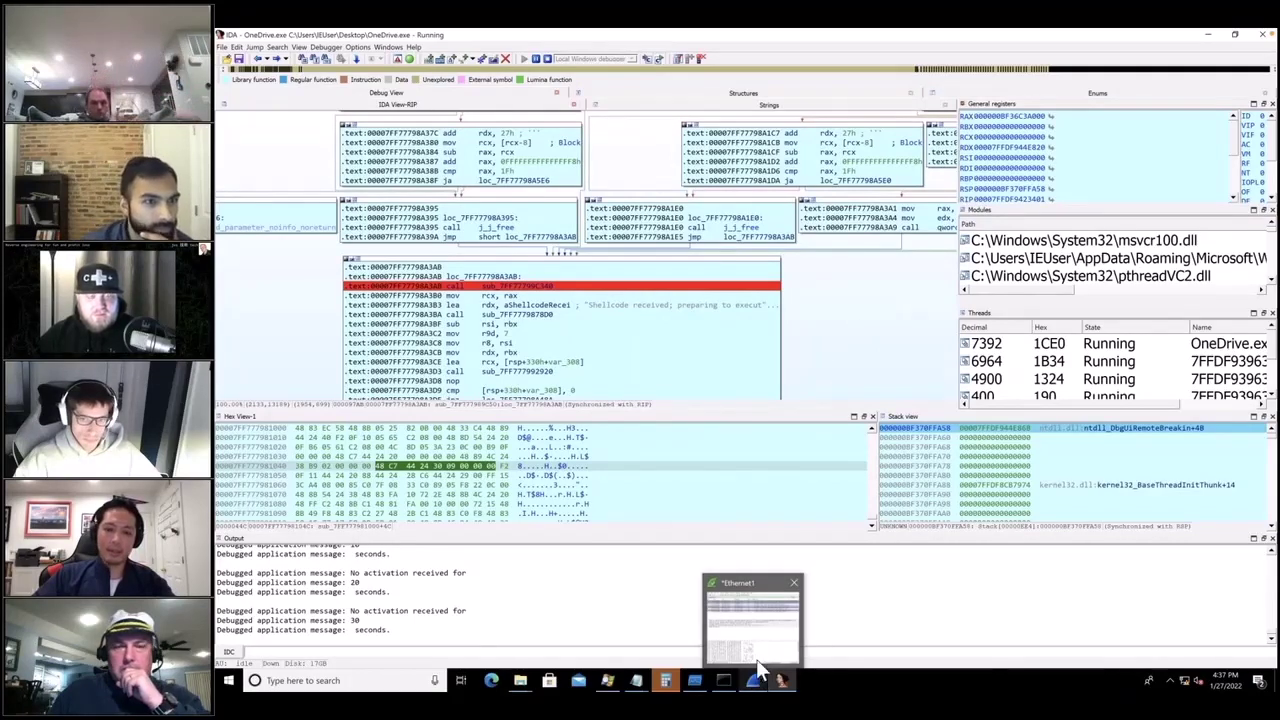
click(757, 682)
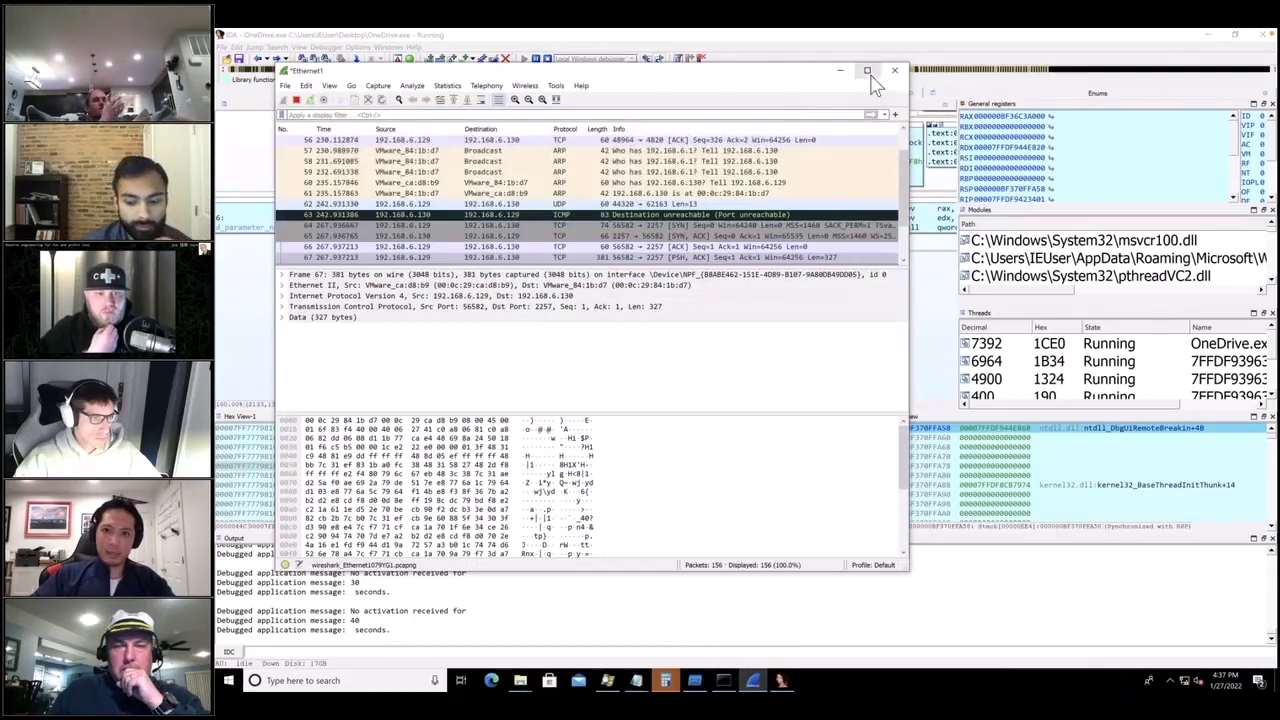
click(867, 70)
drag(758, 274, 758, 360)
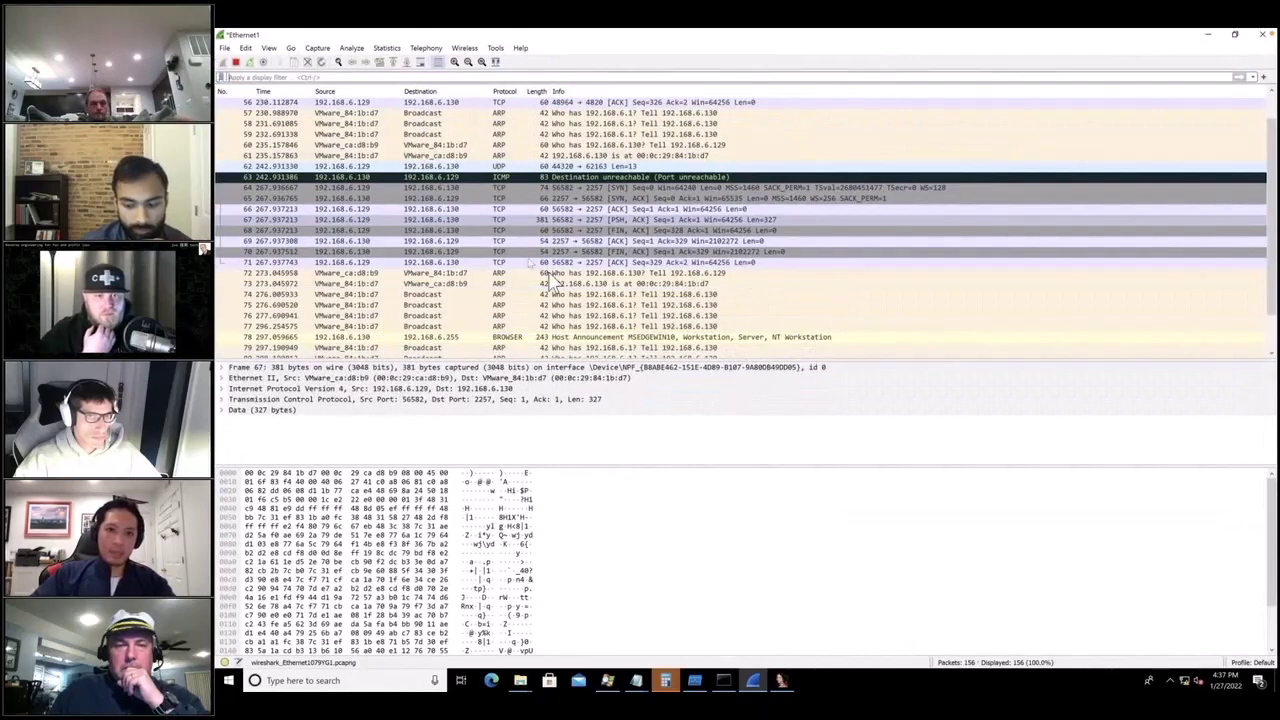
Step: Examine the captured TCP exchanges between 192.168.6.129 and 192.168.6.130, checking packets 65, 28 and 35 and the traffic between them
scroll(574, 230, up, 1)
click(574, 230)
scroll(574, 230, up, 7)
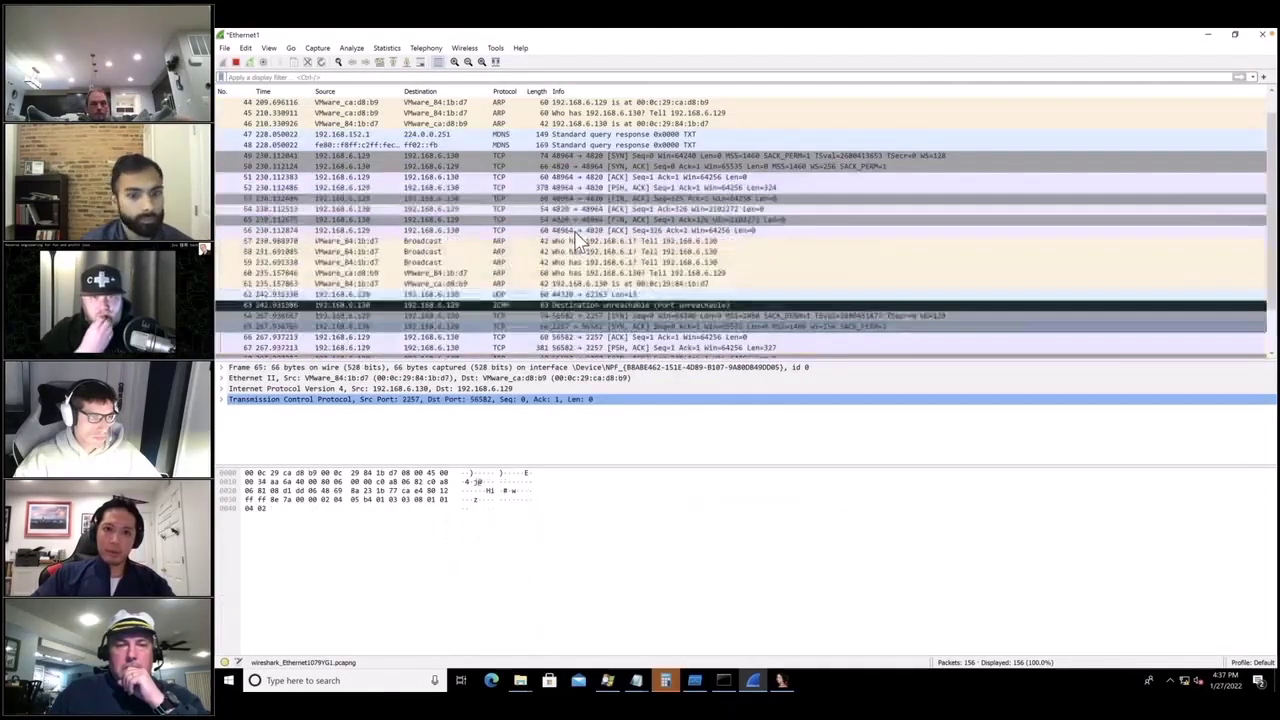
scroll(578, 240, up, 4)
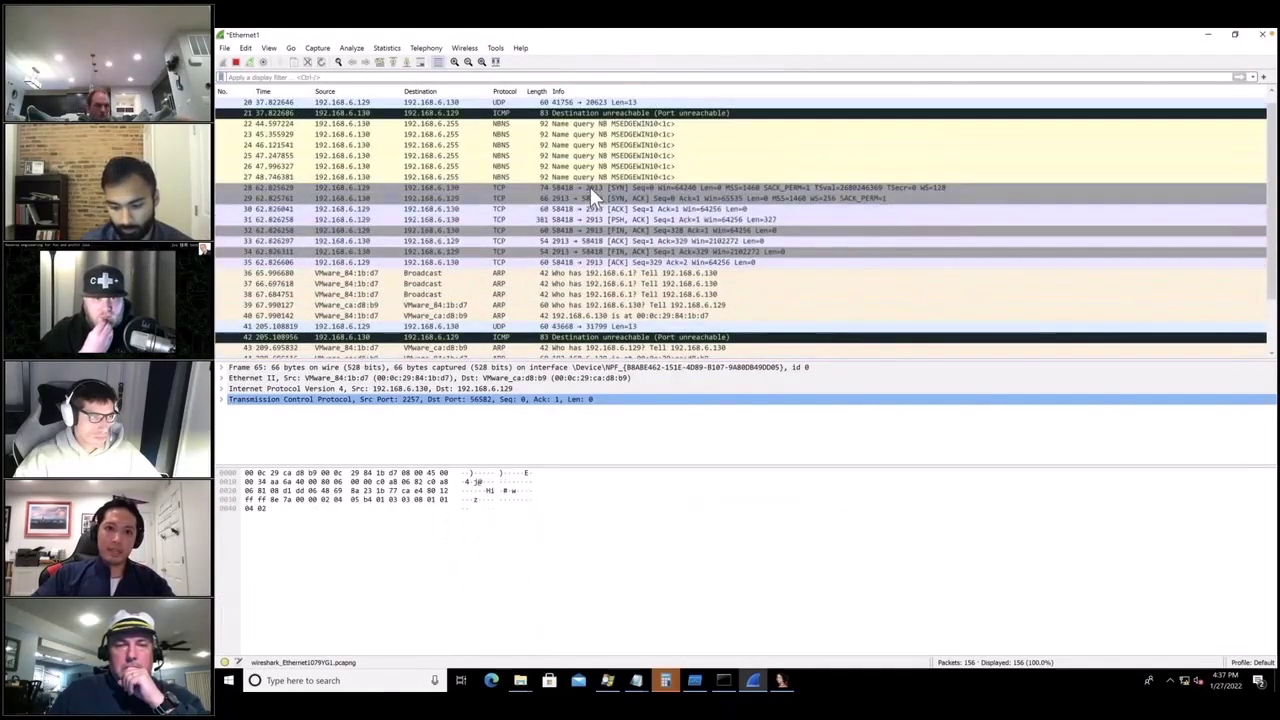
click(587, 186)
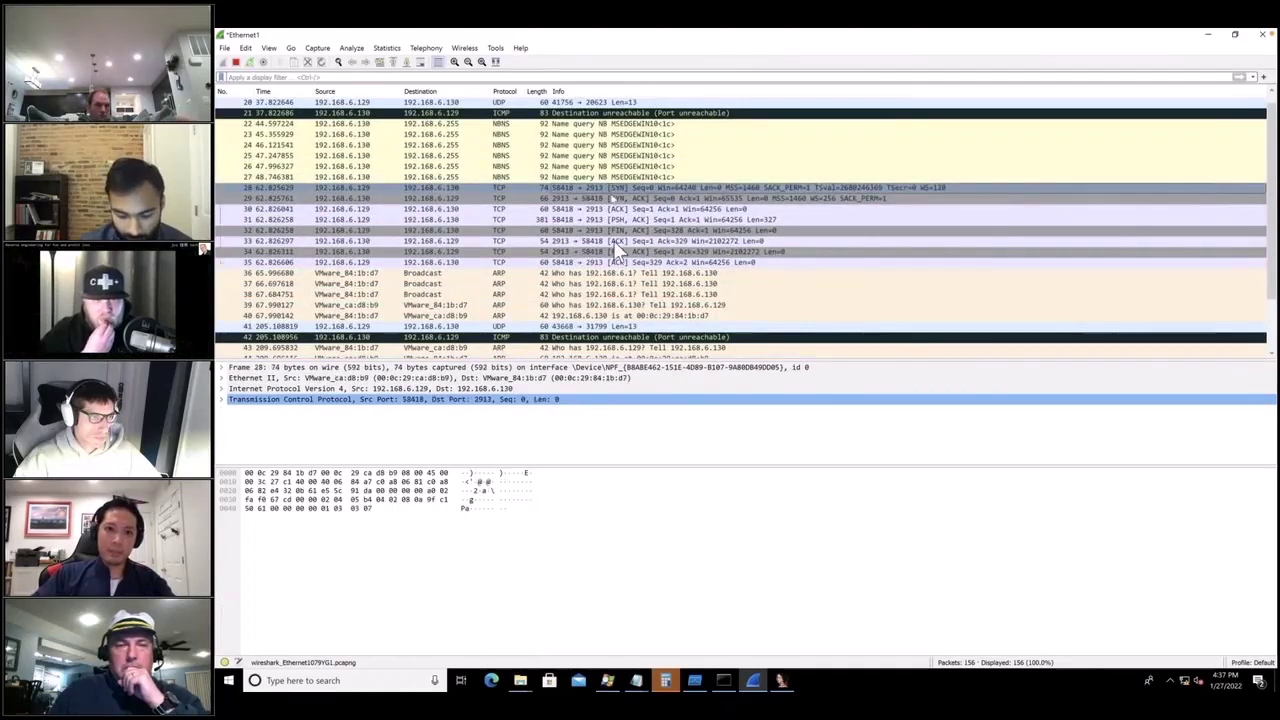
scroll(617, 250, down, 4)
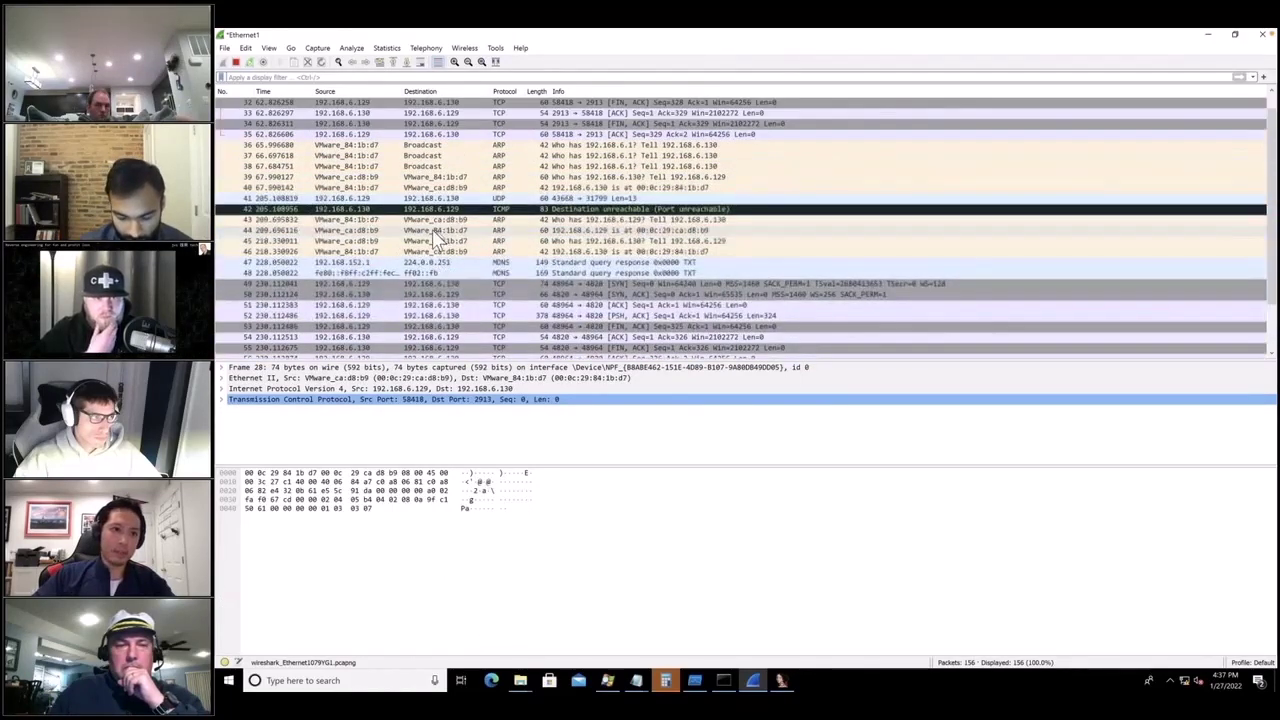
click(265, 134)
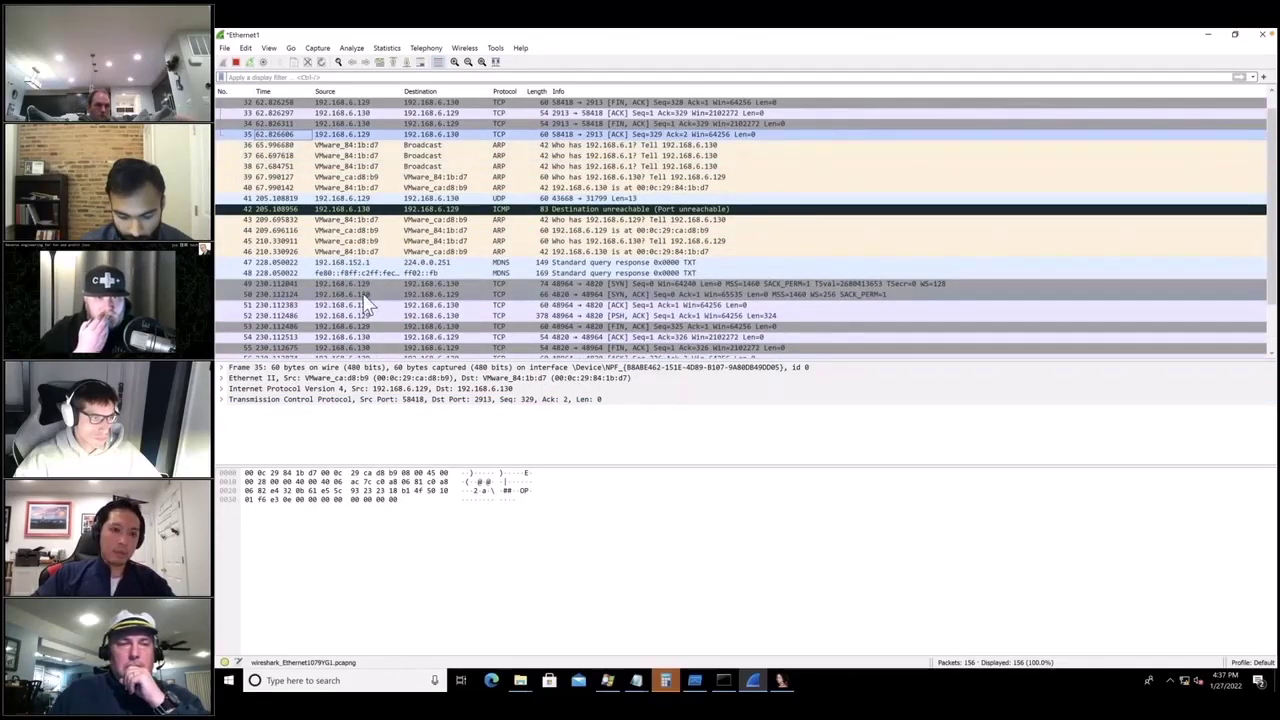
Step: Examine the captured traffic between 192.168.6.129 and 192.168.6.130, inspecting ARP packet 43, UDP packet 41 and TCP packet 148
scroll(367, 300, up, 1)
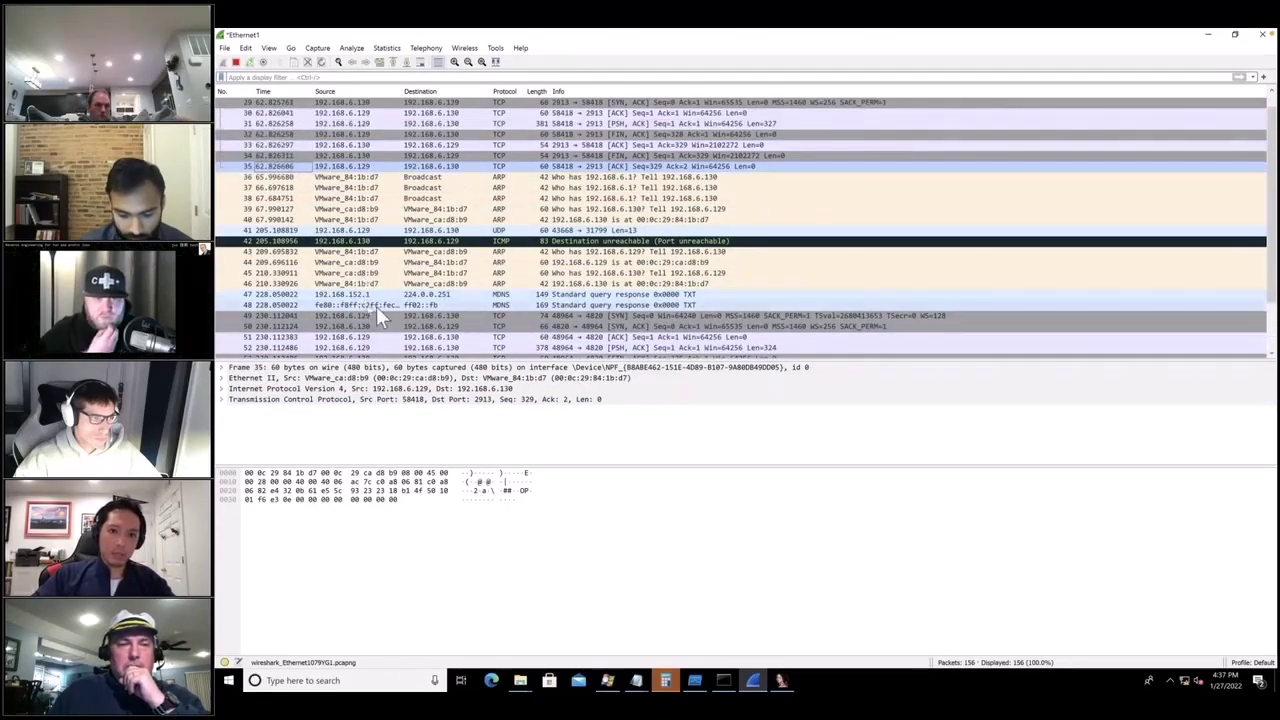
scroll(375, 306, up, 1)
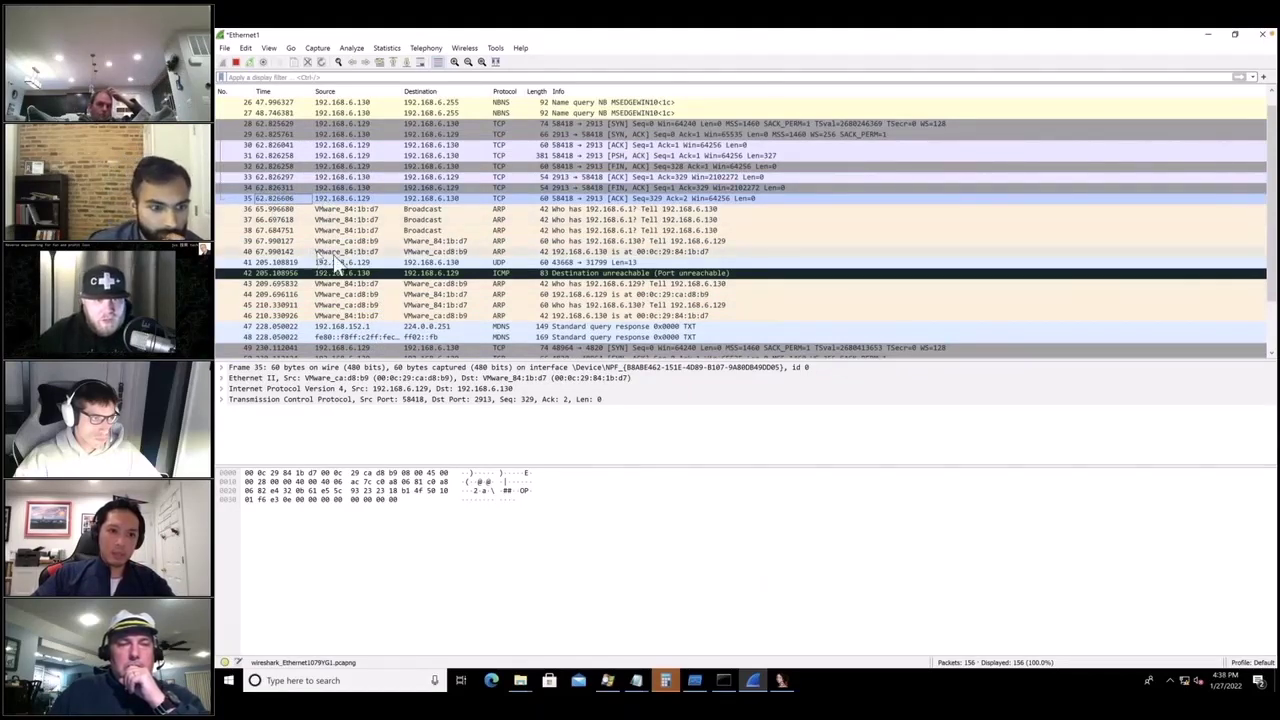
click(498, 284)
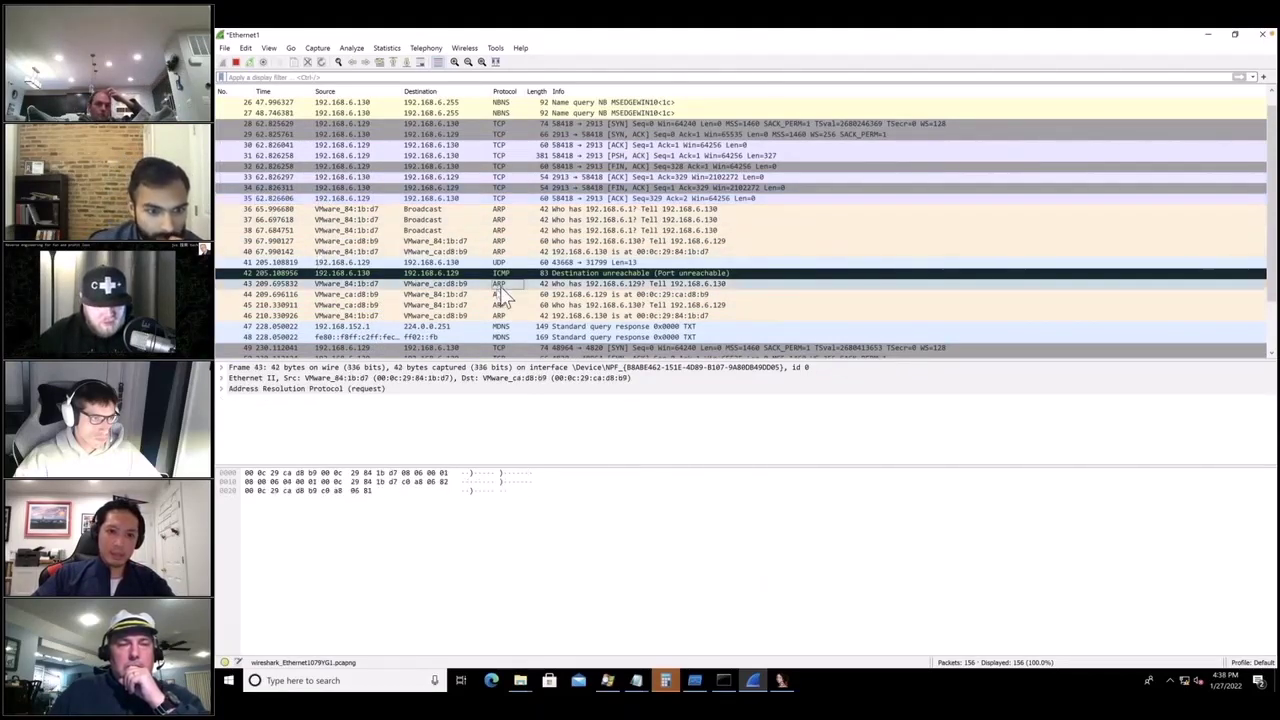
click(518, 262)
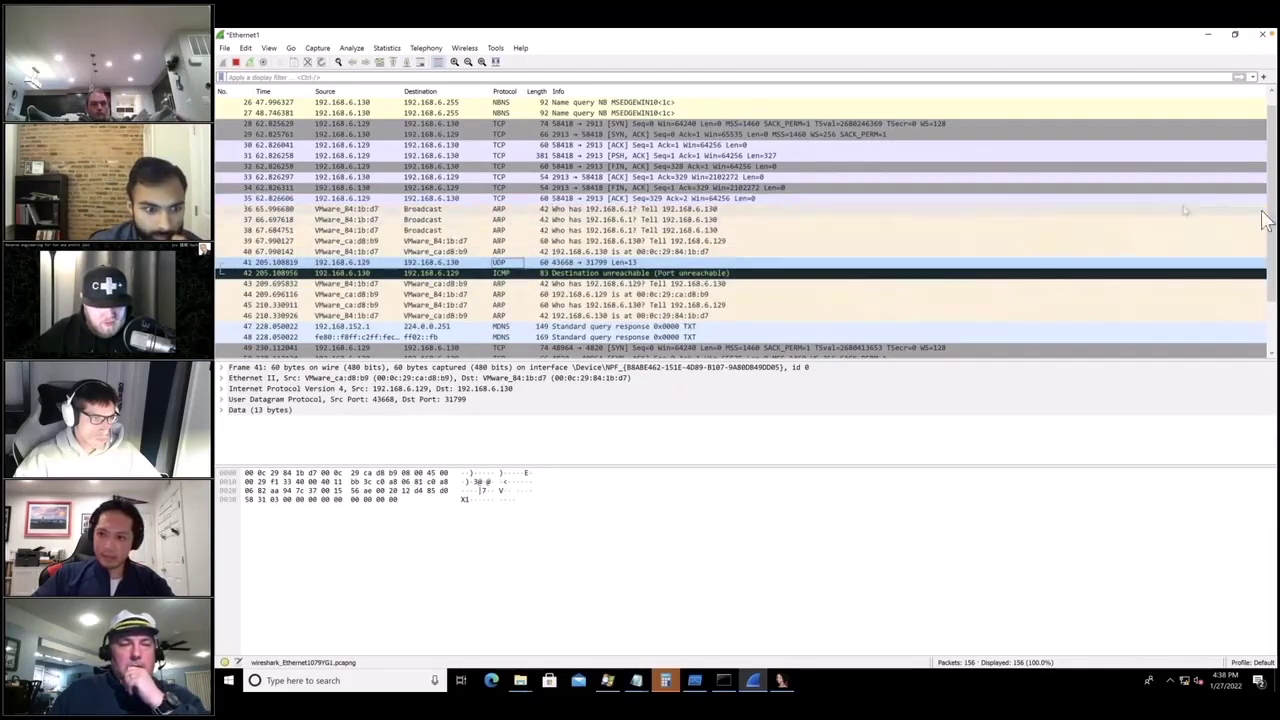
scroll(1273, 217, down, 20)
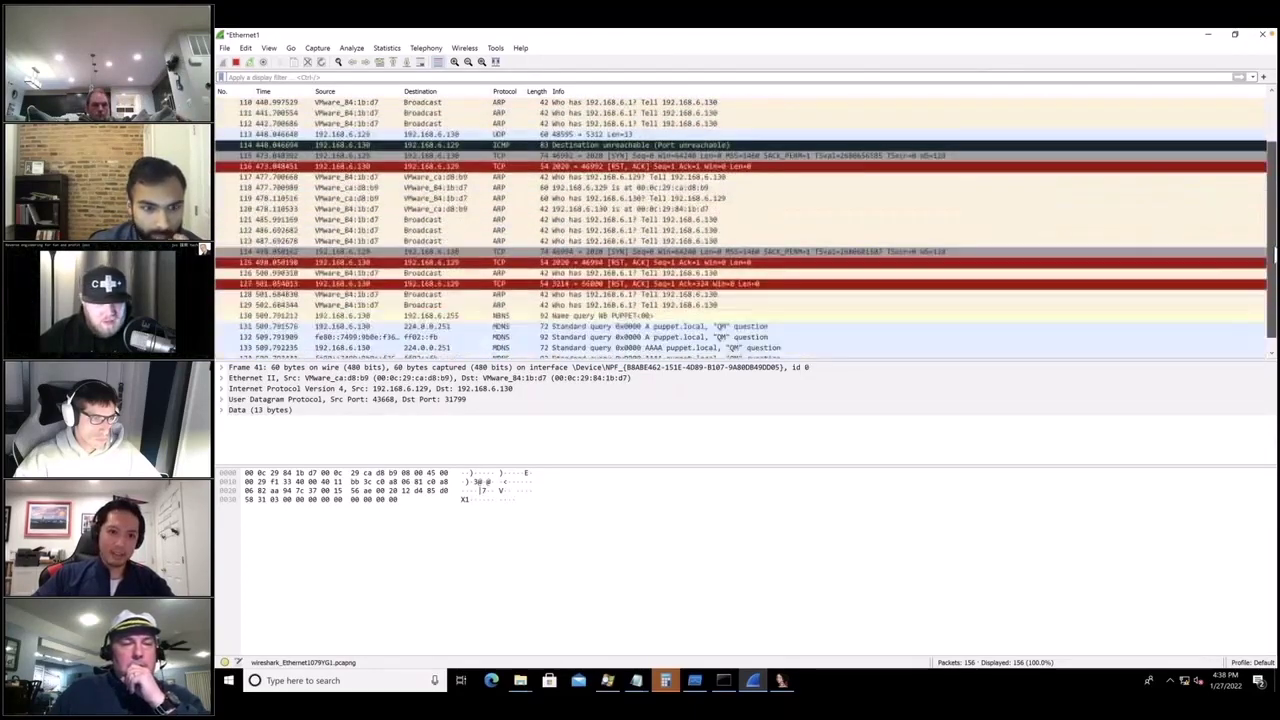
scroll(1273, 260, down, 4)
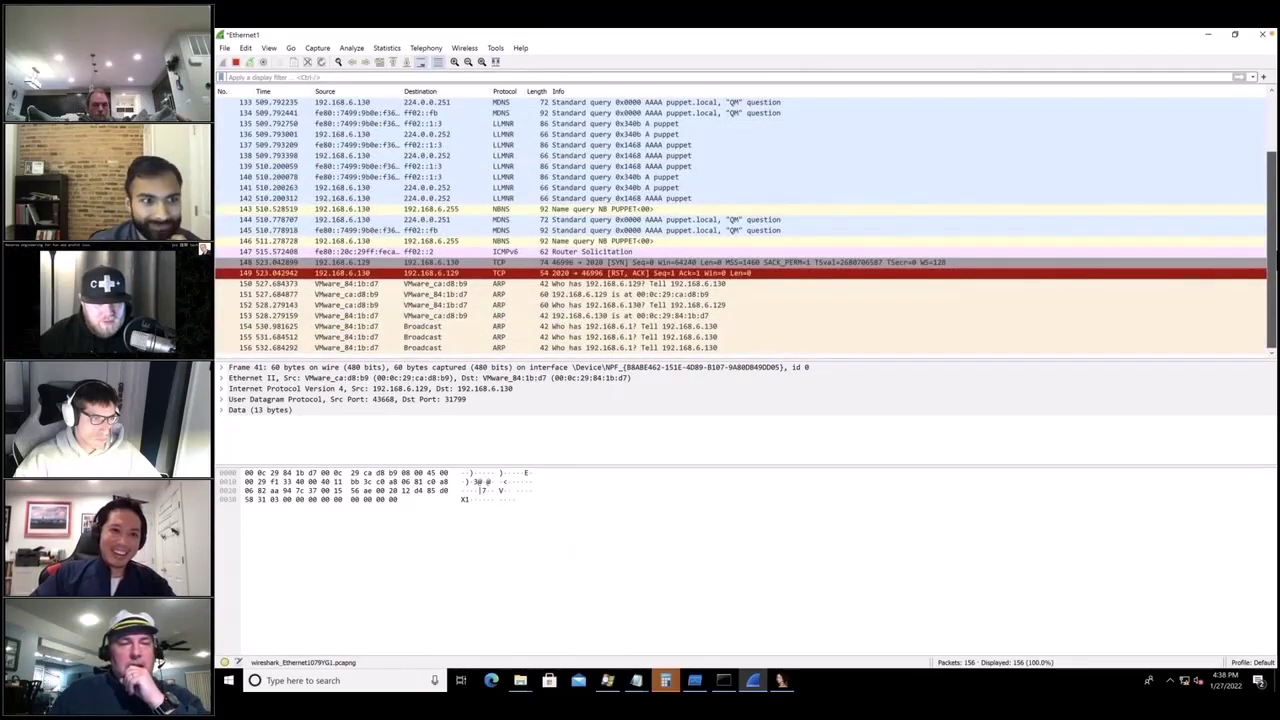
scroll(1273, 260, up, 14)
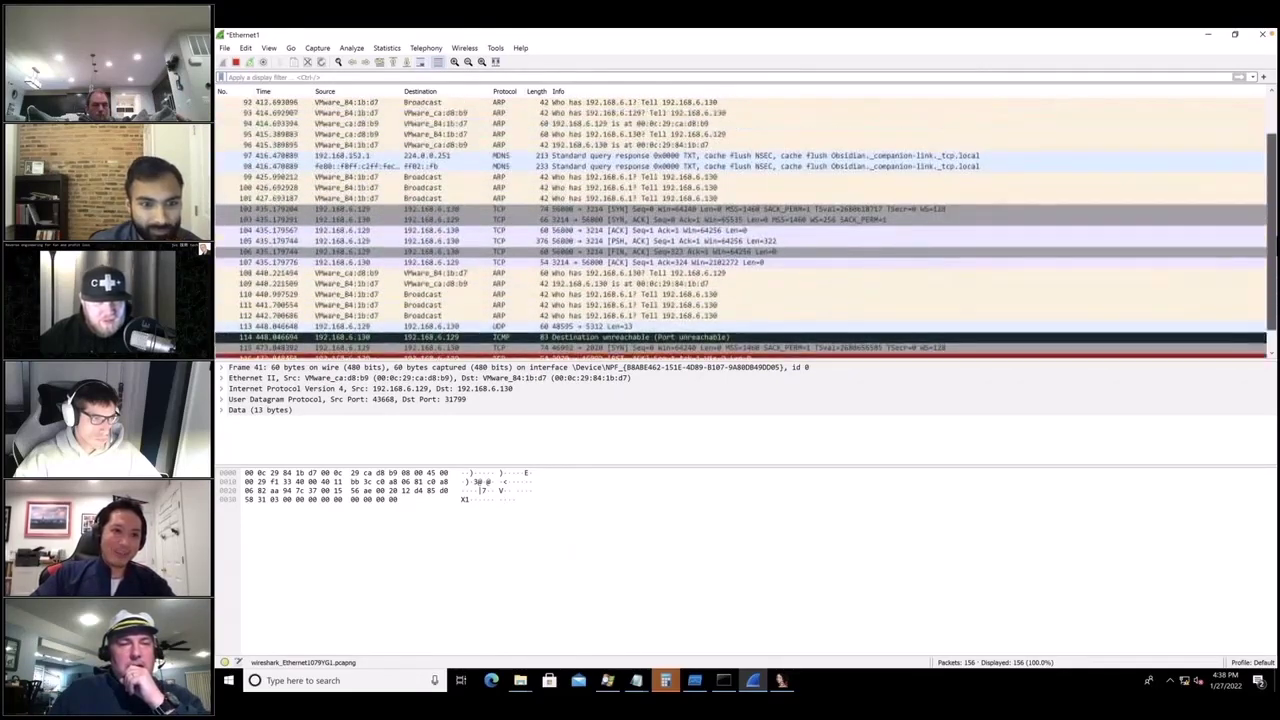
scroll(745, 229, up, 9)
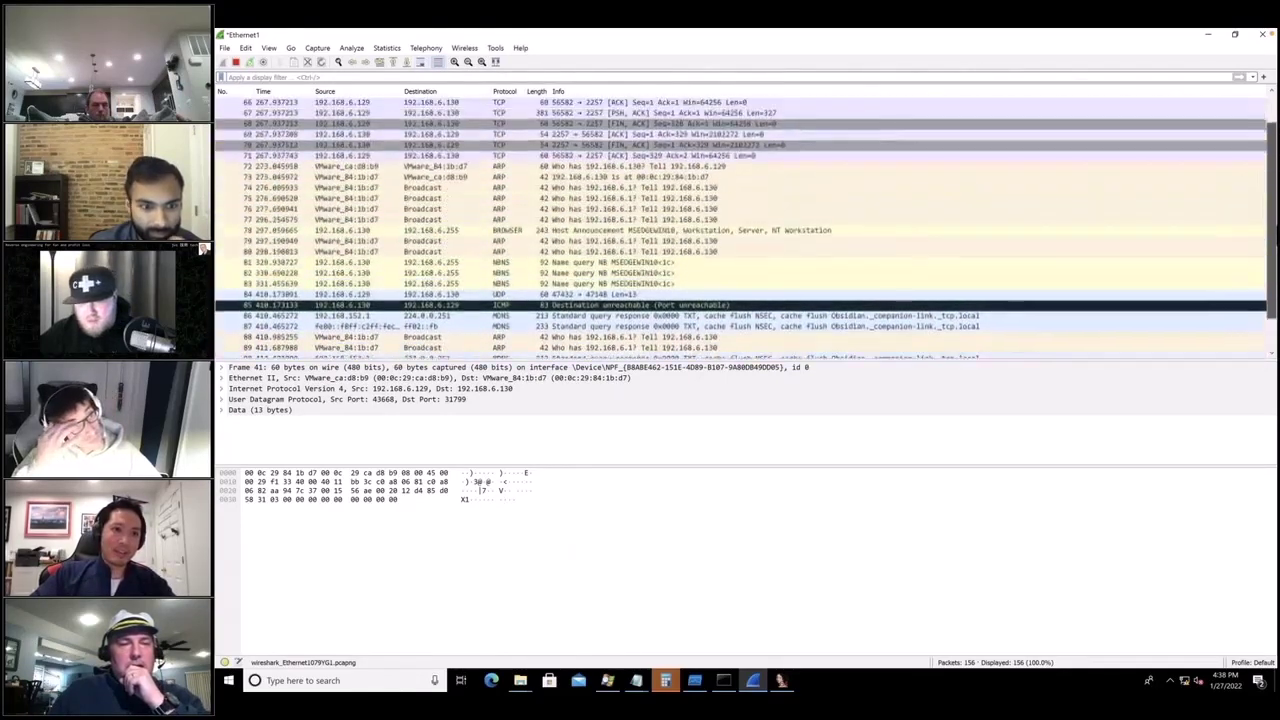
scroll(745, 229, up, 1)
scroll(745, 229, down, 1)
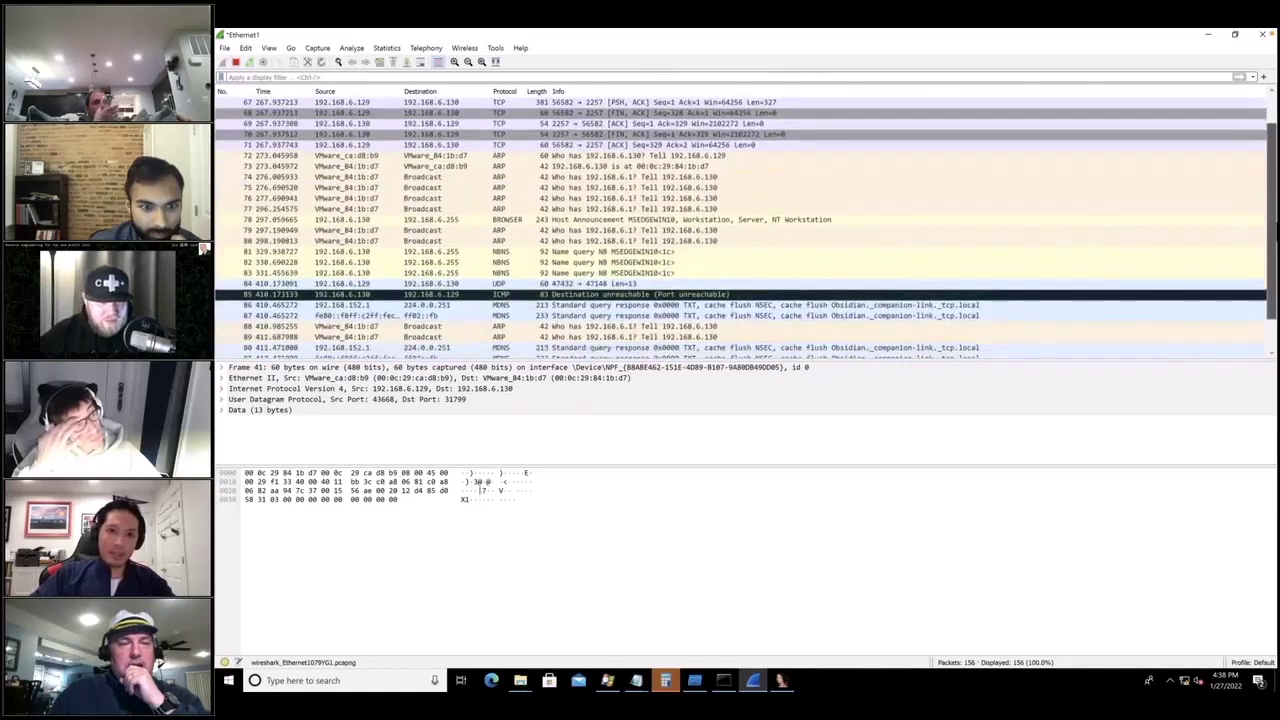
scroll(745, 229, up, 6)
scroll(540, 262, down, 20)
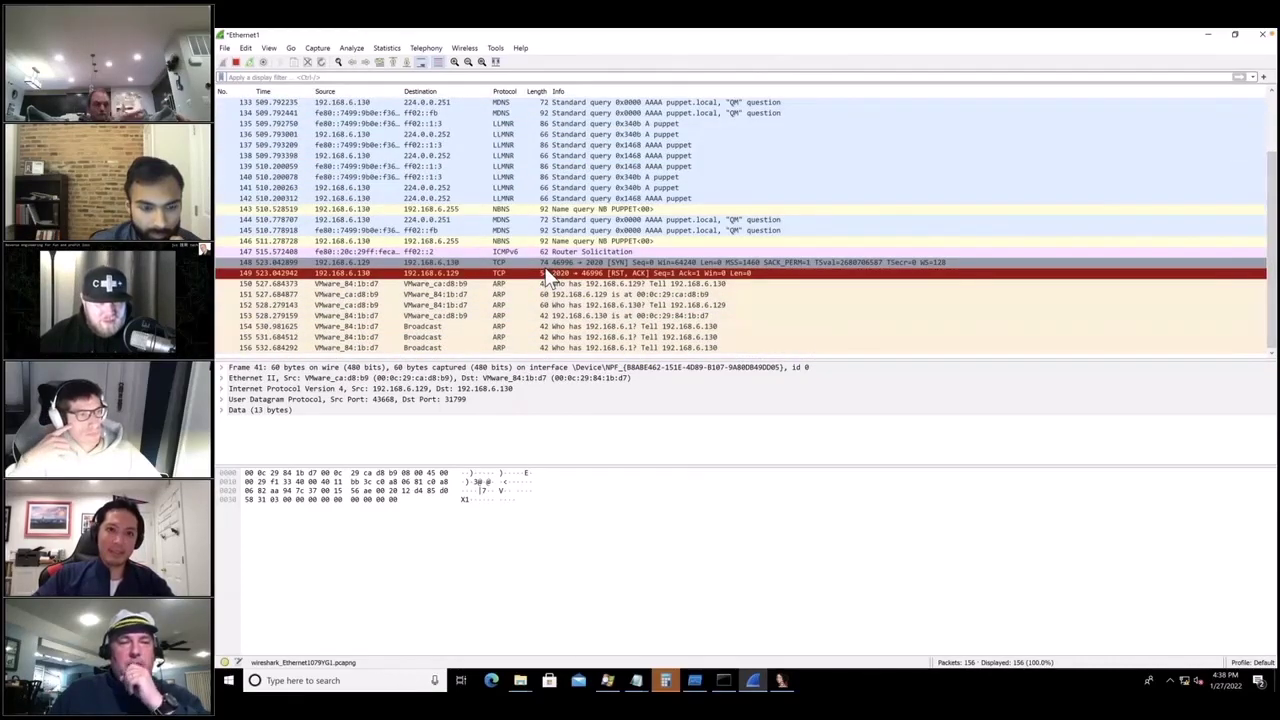
click(548, 263)
Step: Follow the UDP stream of packet 113 with its data shown as Hex Dump, then close it and clear the display filter
scroll(548, 268, up, 4)
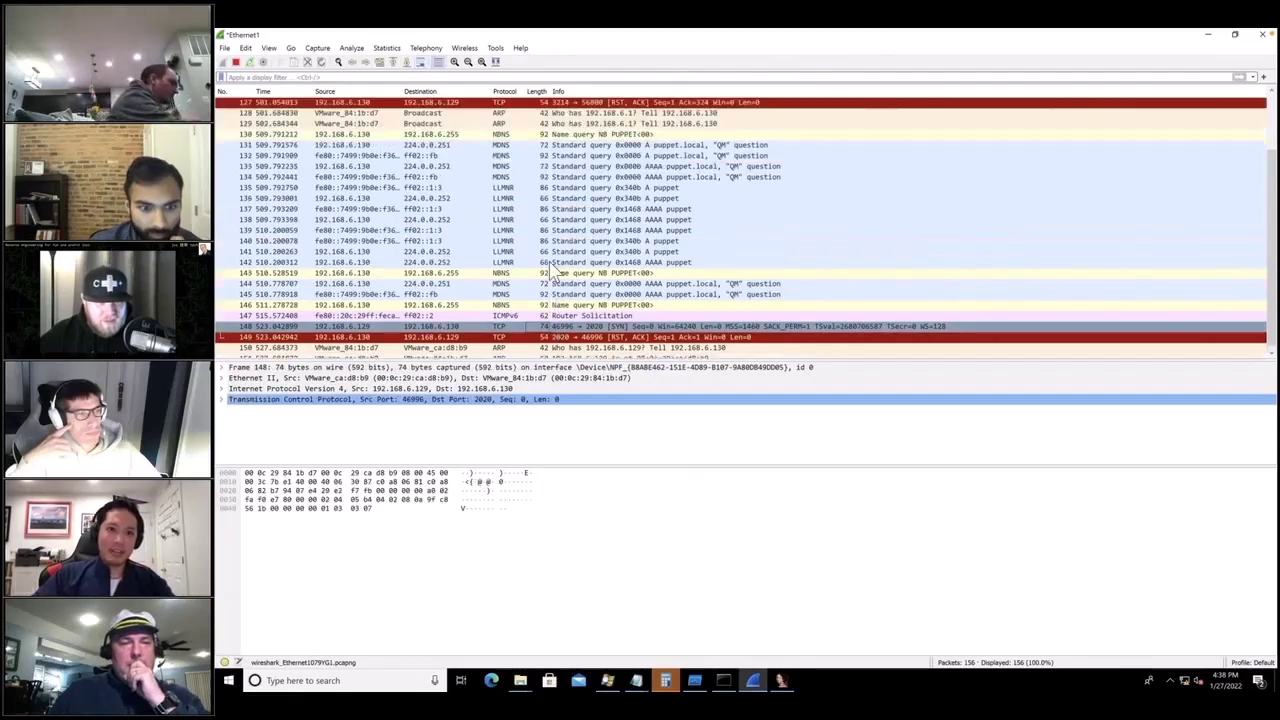
scroll(550, 266, up, 5)
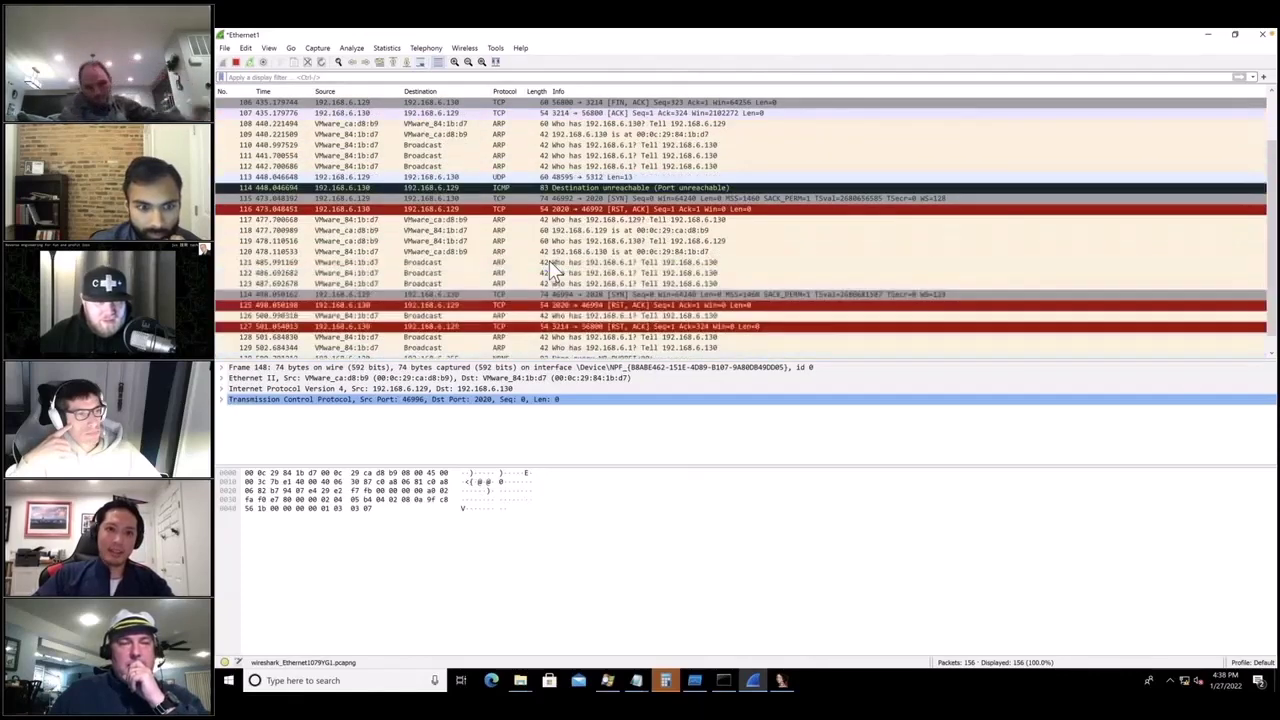
right_click(508, 179)
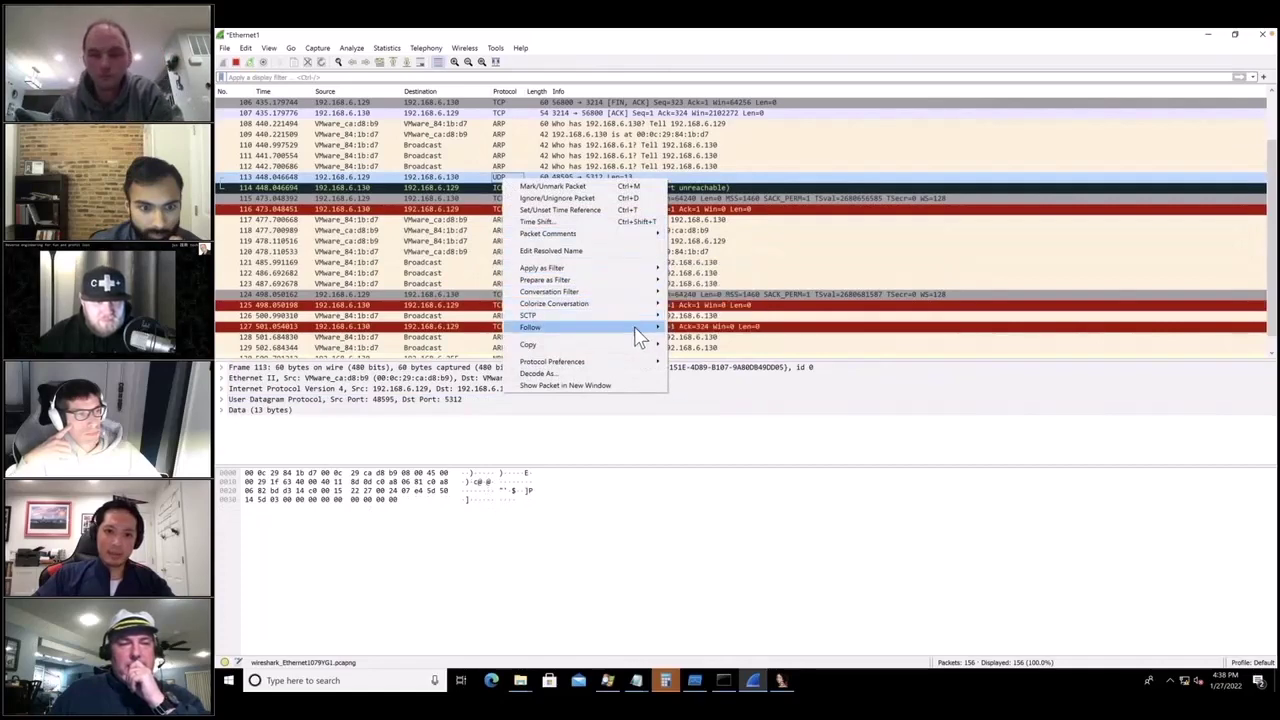
mouse_move(645, 329)
click(700, 339)
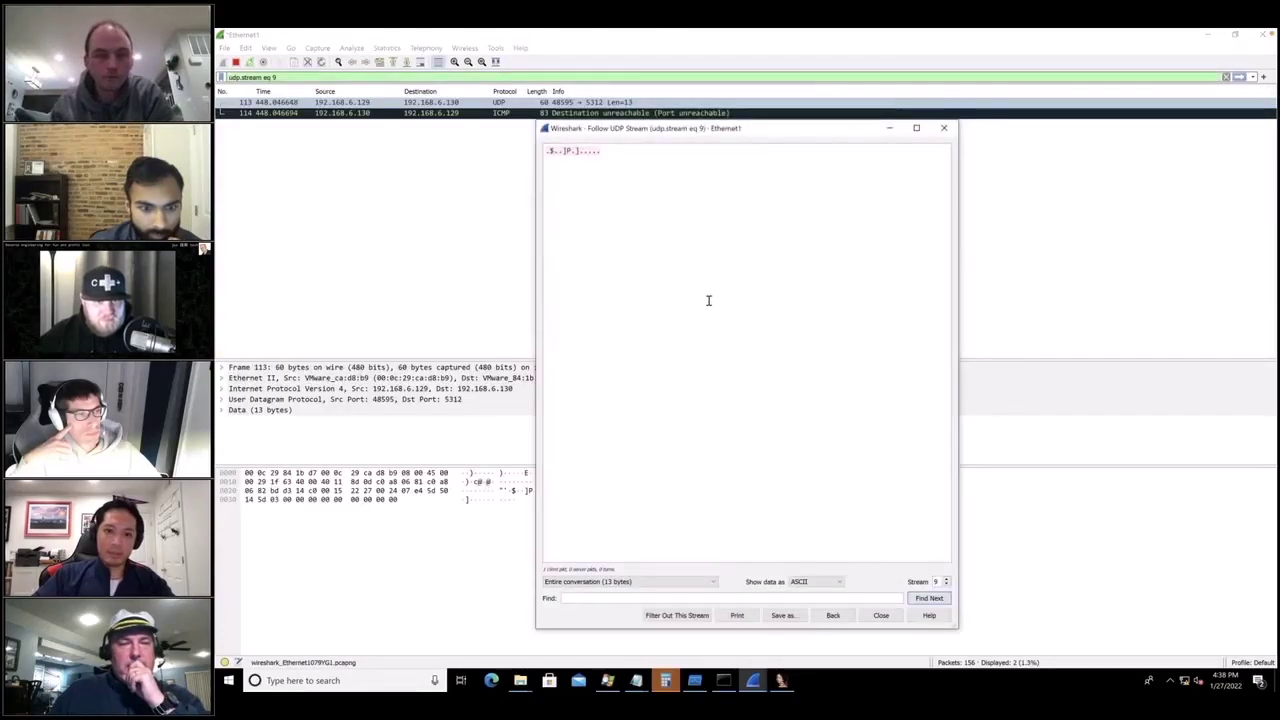
click(829, 584)
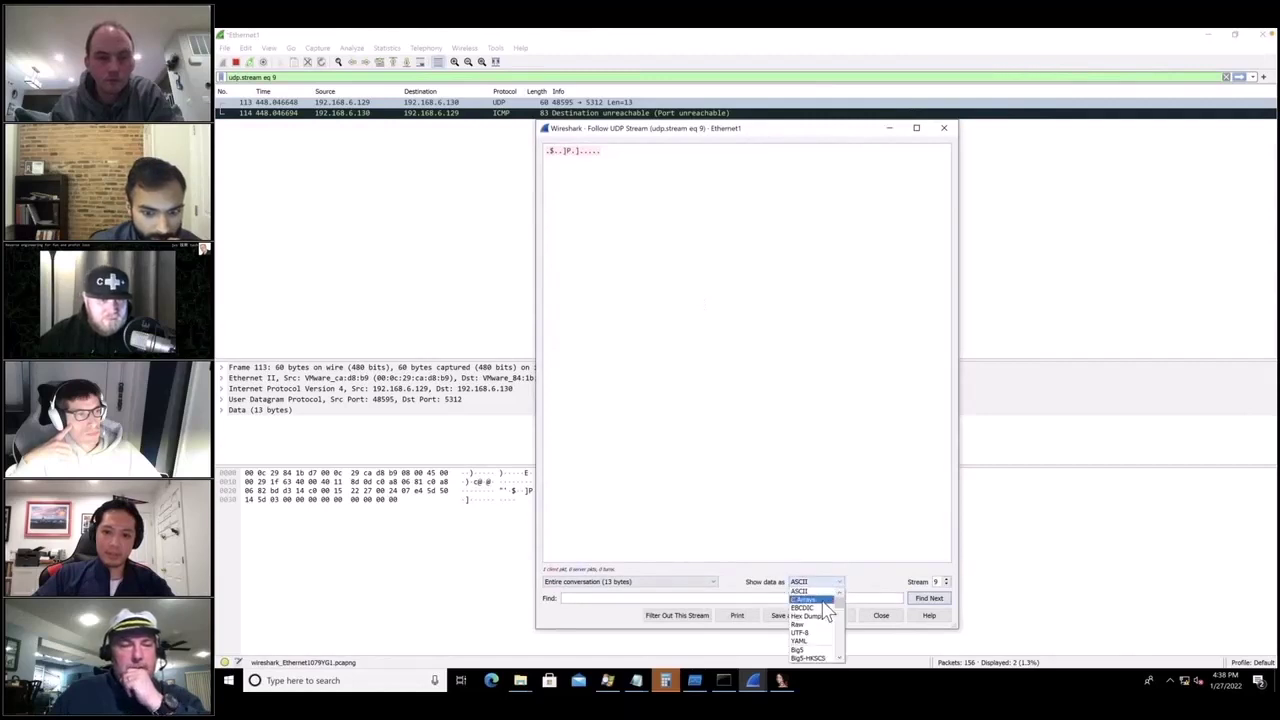
click(813, 612)
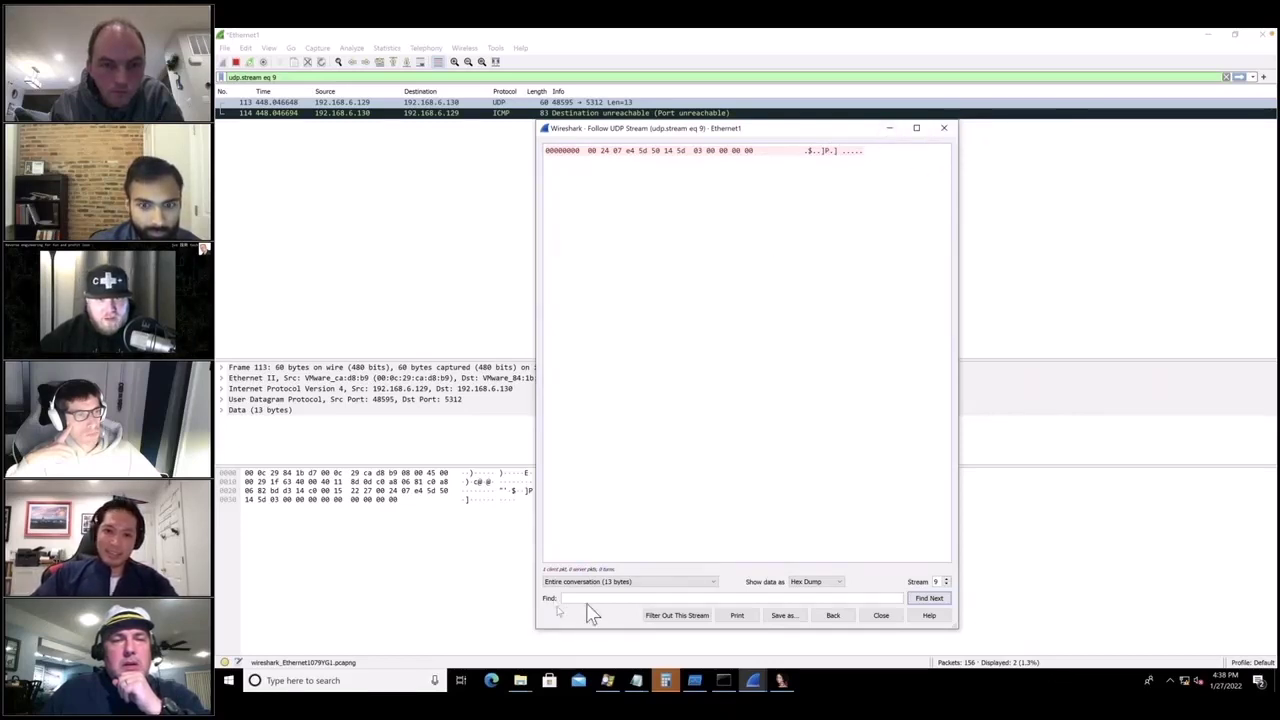
click(940, 130)
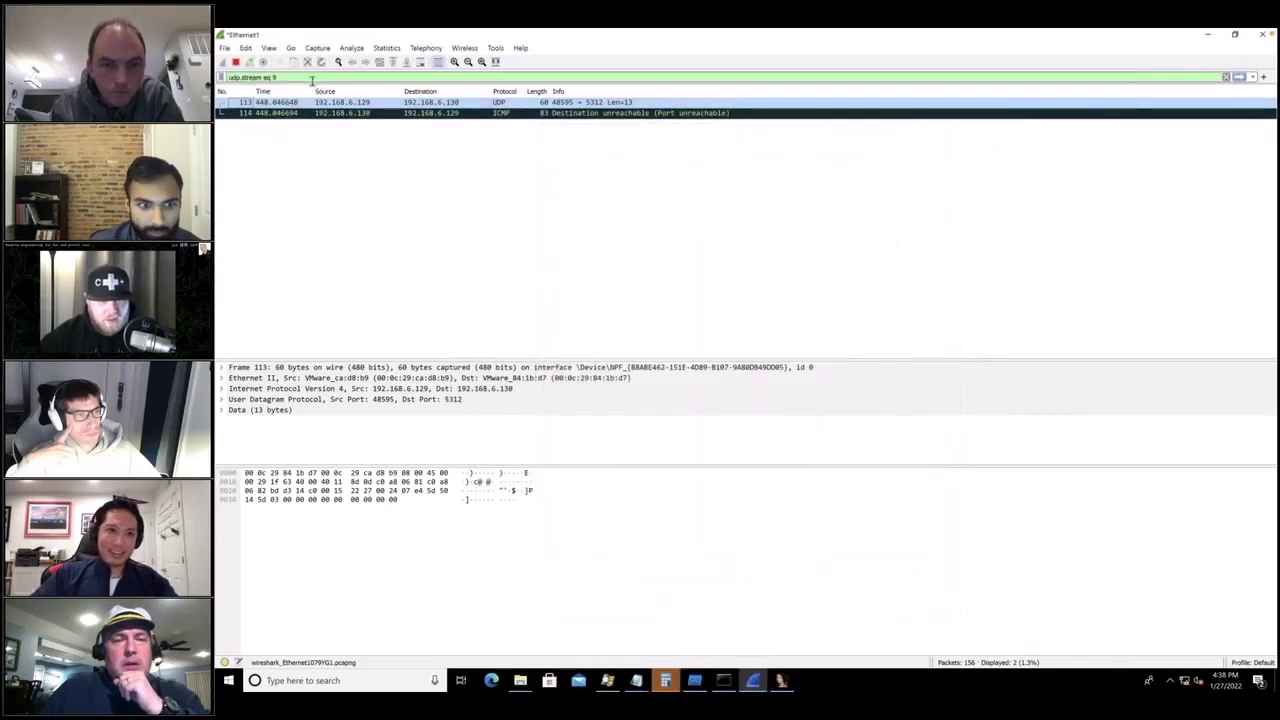
click(1226, 77)
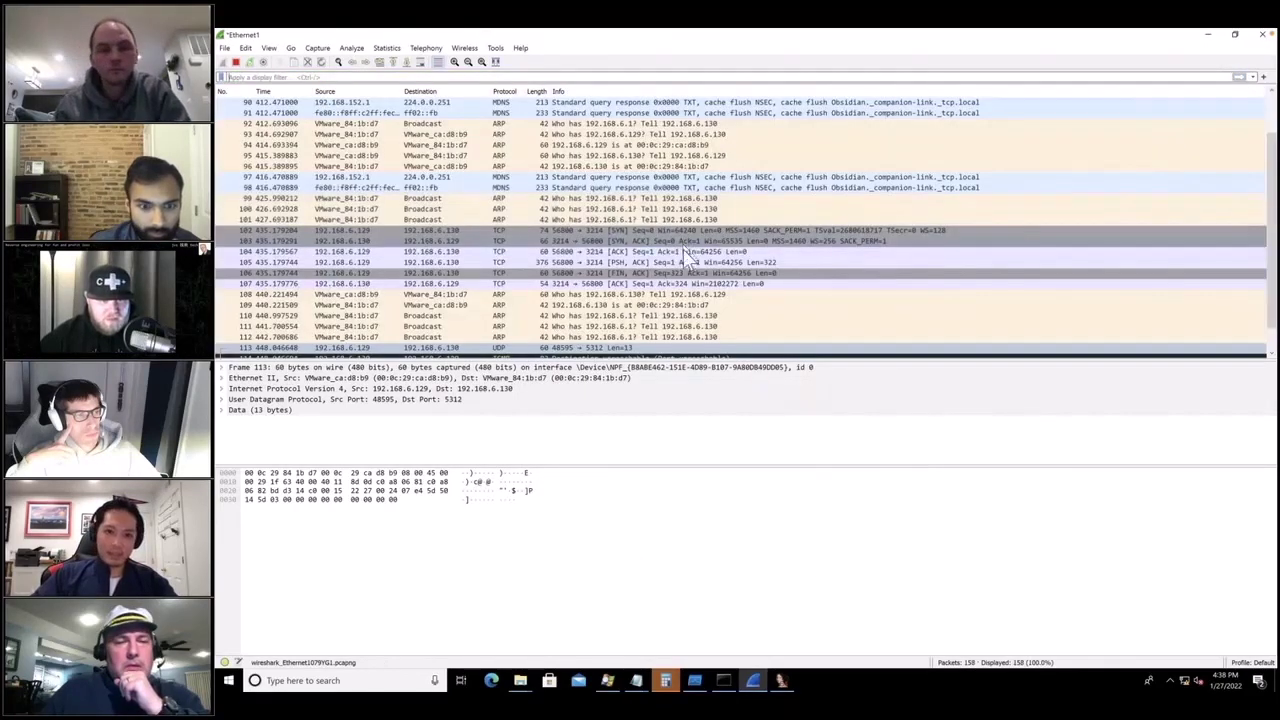
Step: Switch to the IDA debugging session of OneDrive.exe and view the block with the breakpoint call before the "Shellcode received" string
click(781, 681)
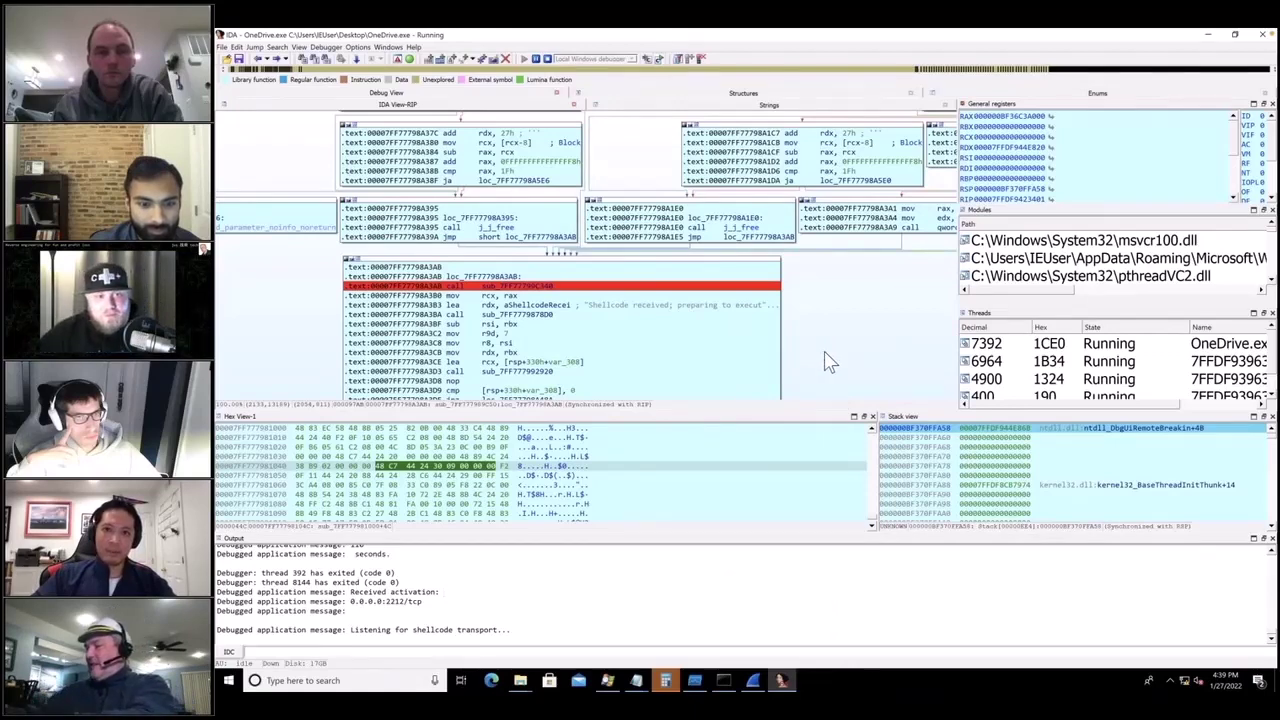
scroll(851, 351, up, 2)
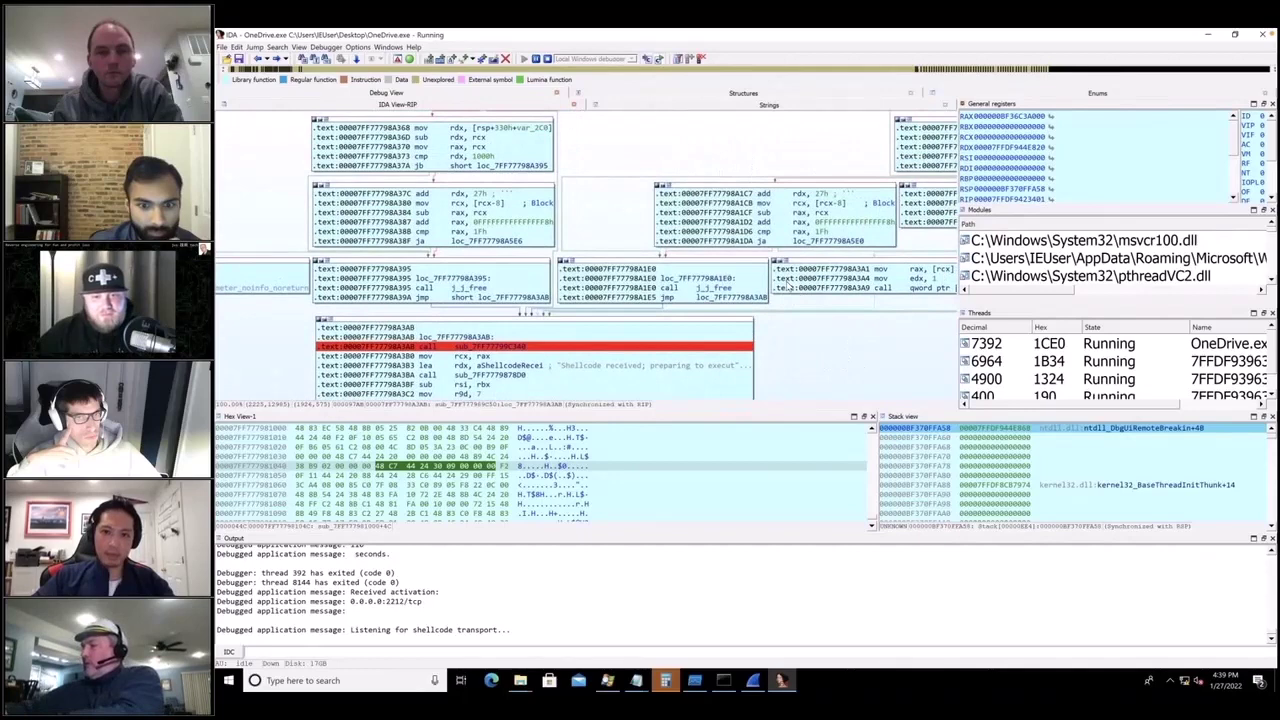
right_click(832, 362)
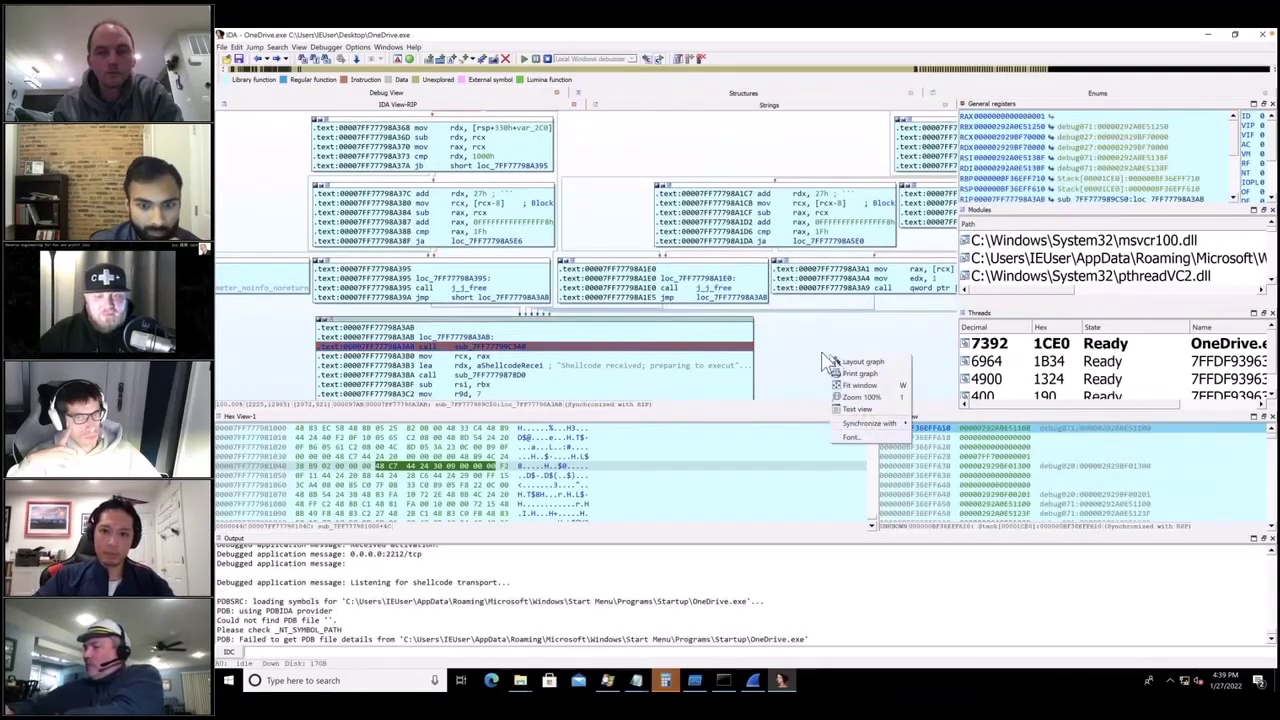
click(805, 358)
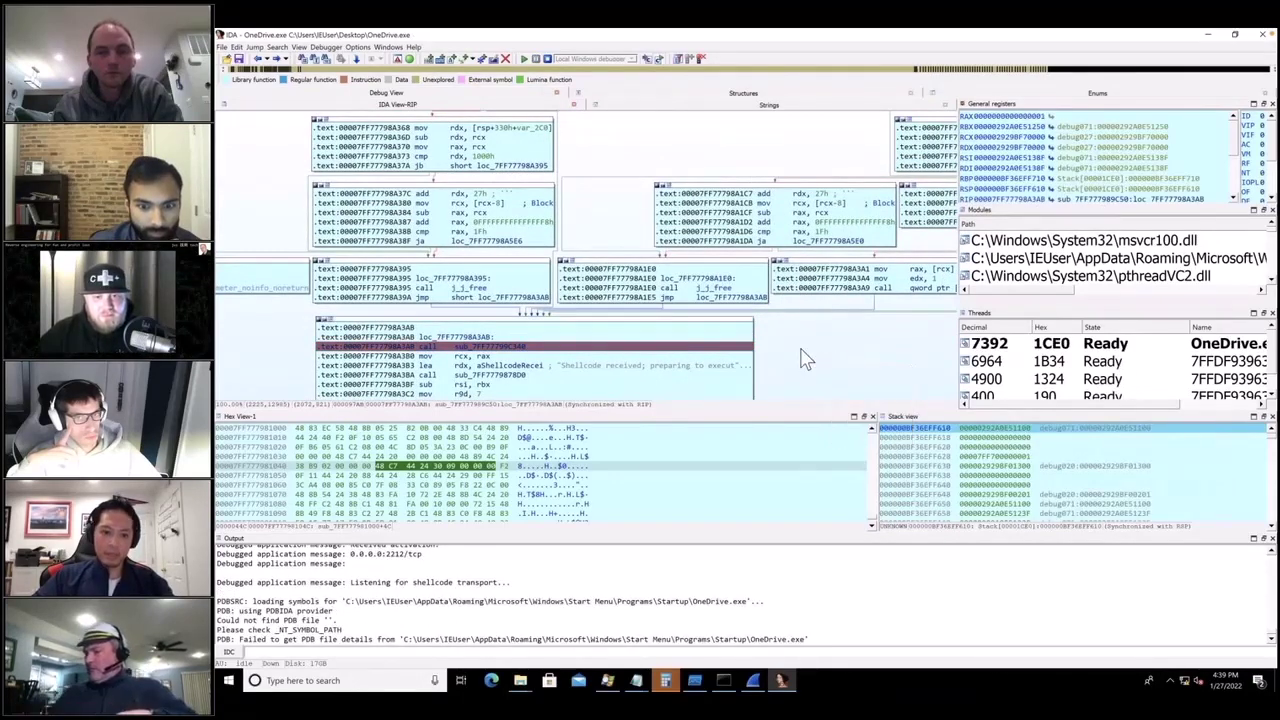
right_click(812, 354)
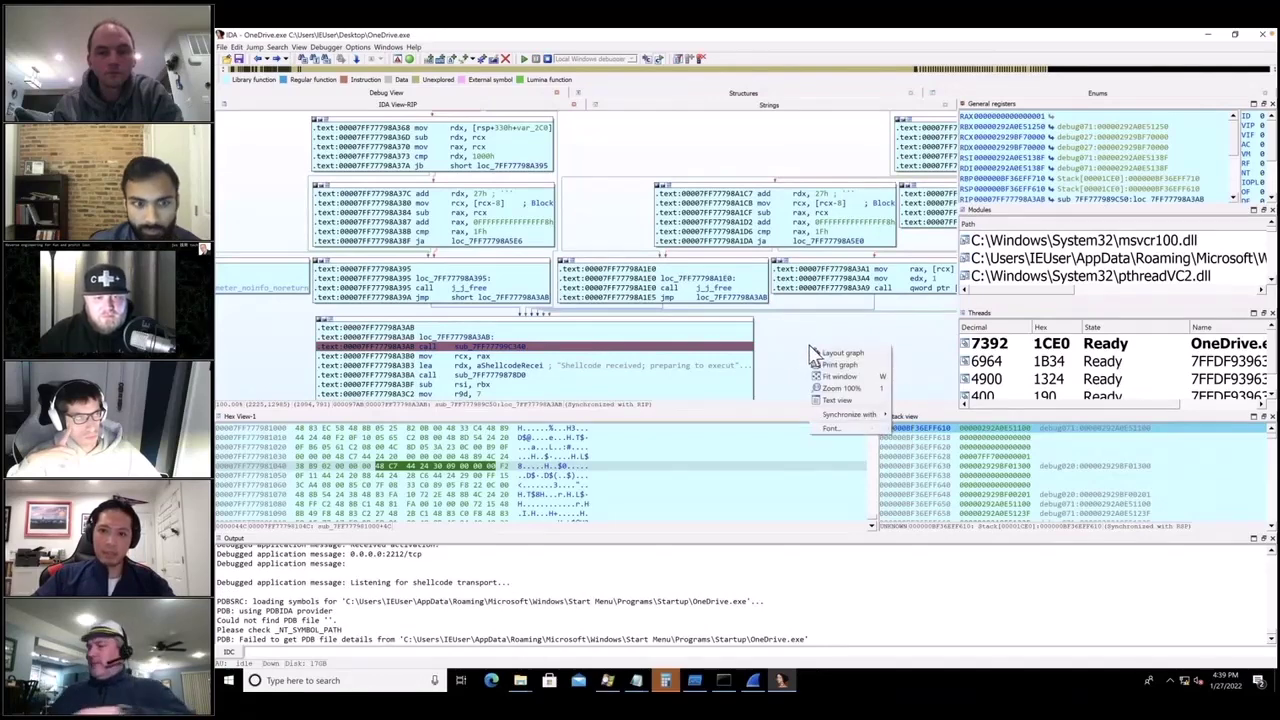
click(811, 351)
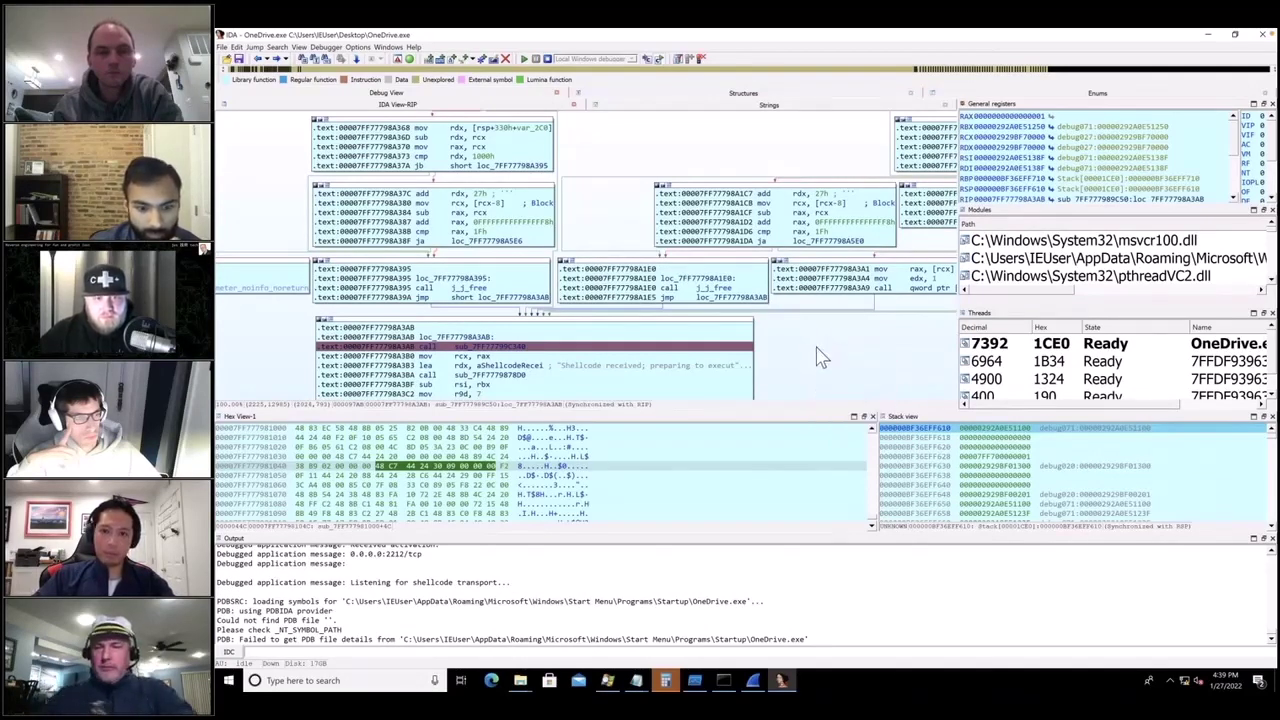
Step: Open the subroutine sub_7FF777992920, called in the "Shellcode received" block, and examine its graph down to the end
drag(623, 129, 420, 235)
drag(830, 238, 829, 149)
drag(757, 343, 657, 290)
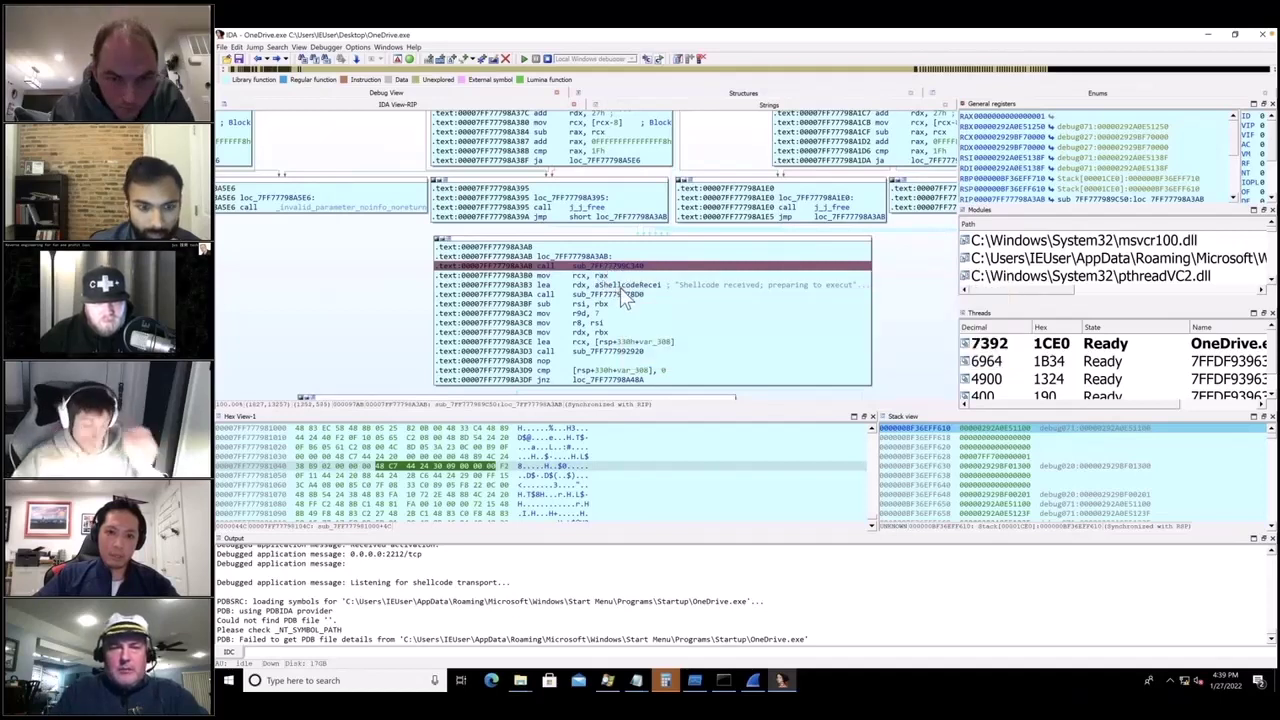
double_click(614, 363)
scroll(803, 271, down, 5)
scroll(827, 310, down, 5)
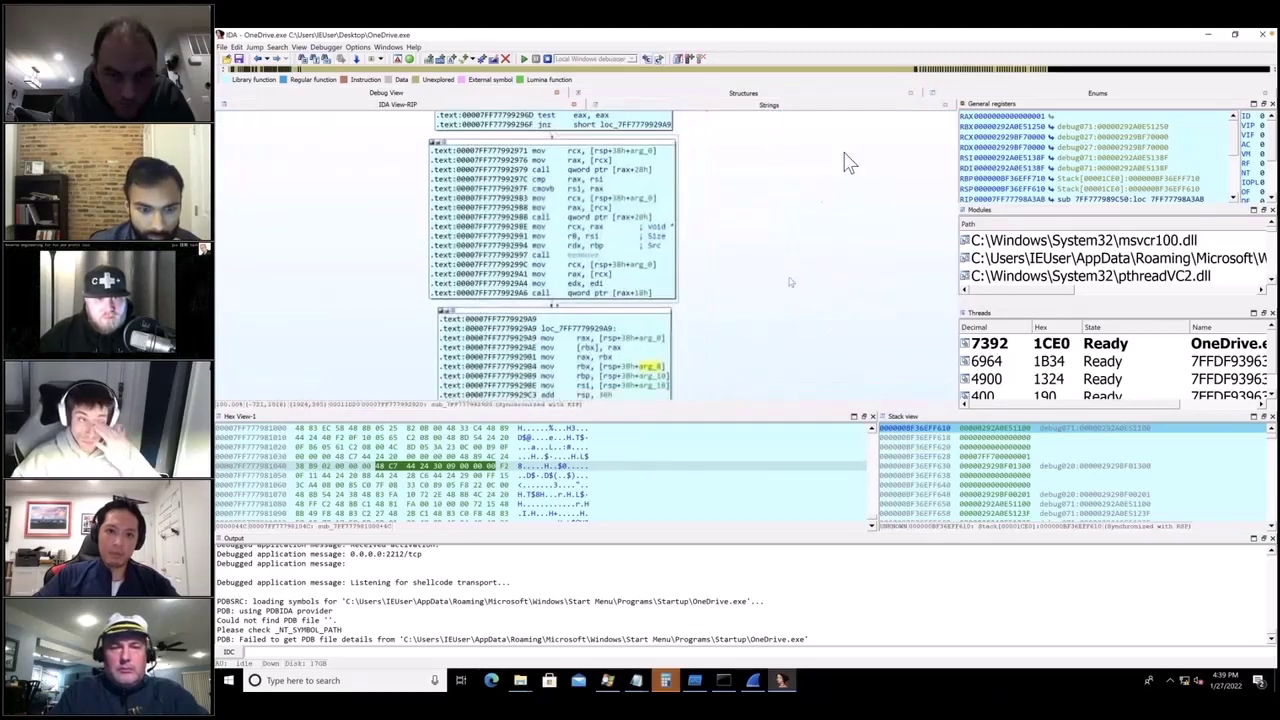
Step: Open the called subroutine sub_7FF77799BC10 and examine its VirtualFree, switch-case and VirtualAlloc blocks
scroll(780, 220, up, 3)
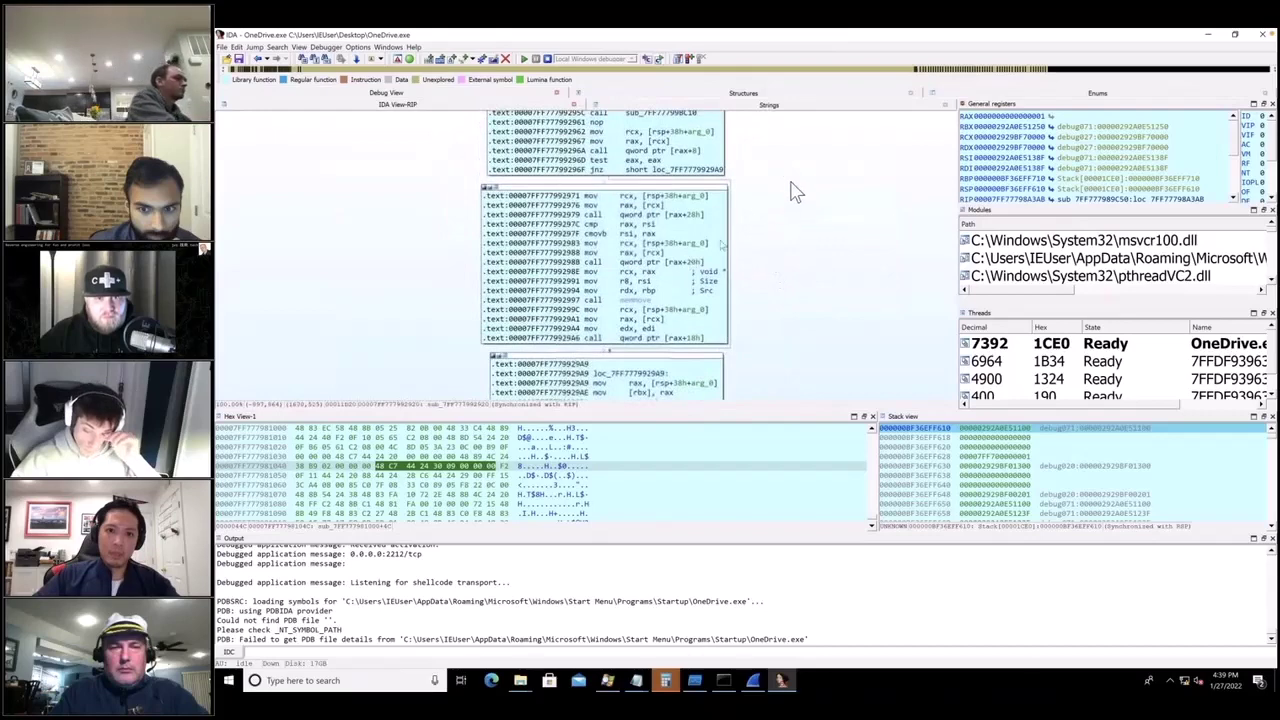
scroll(797, 260, up, 3)
double_click(686, 185)
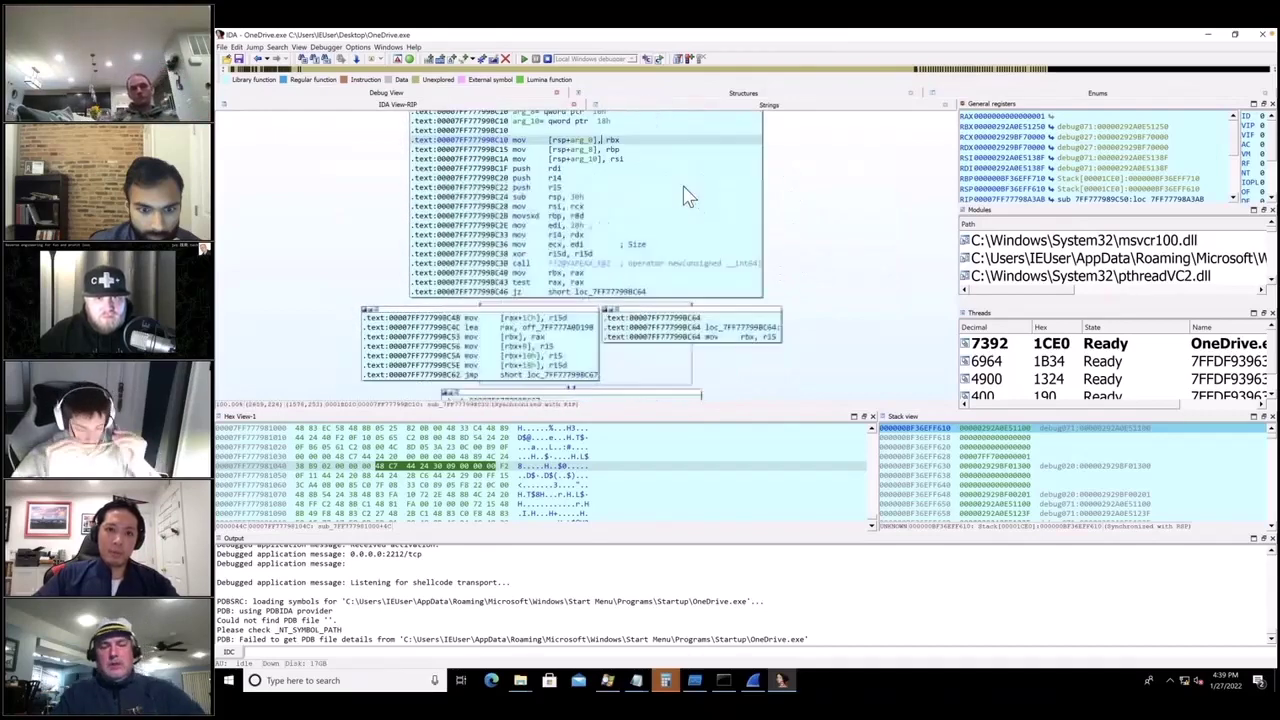
scroll(800, 214, down, 2)
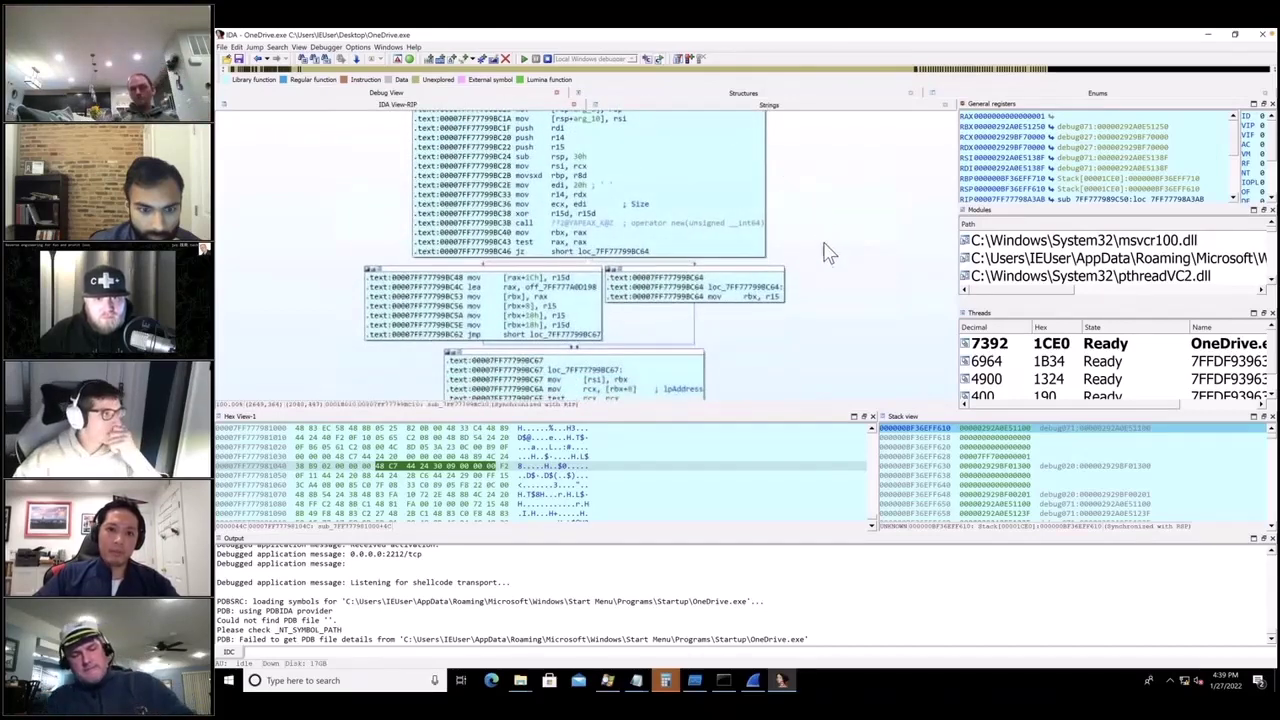
scroll(826, 256, down, 6)
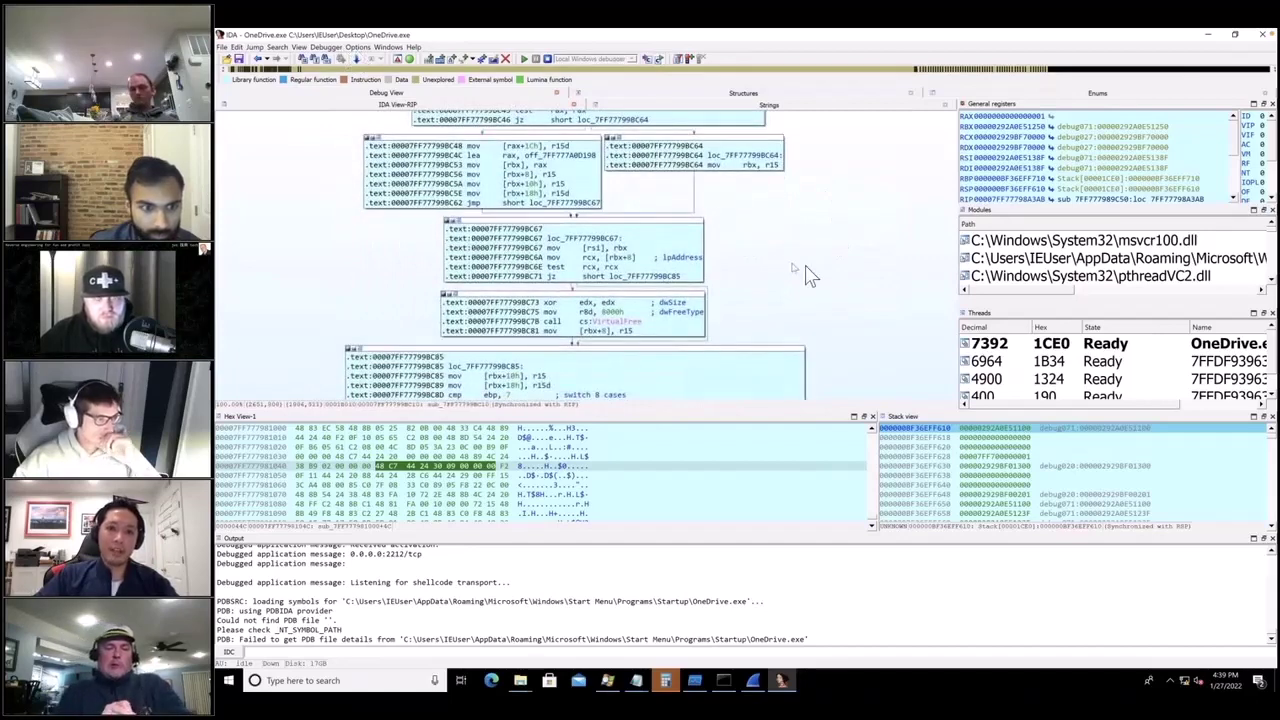
scroll(808, 250, down, 1)
scroll(838, 248, down, 1)
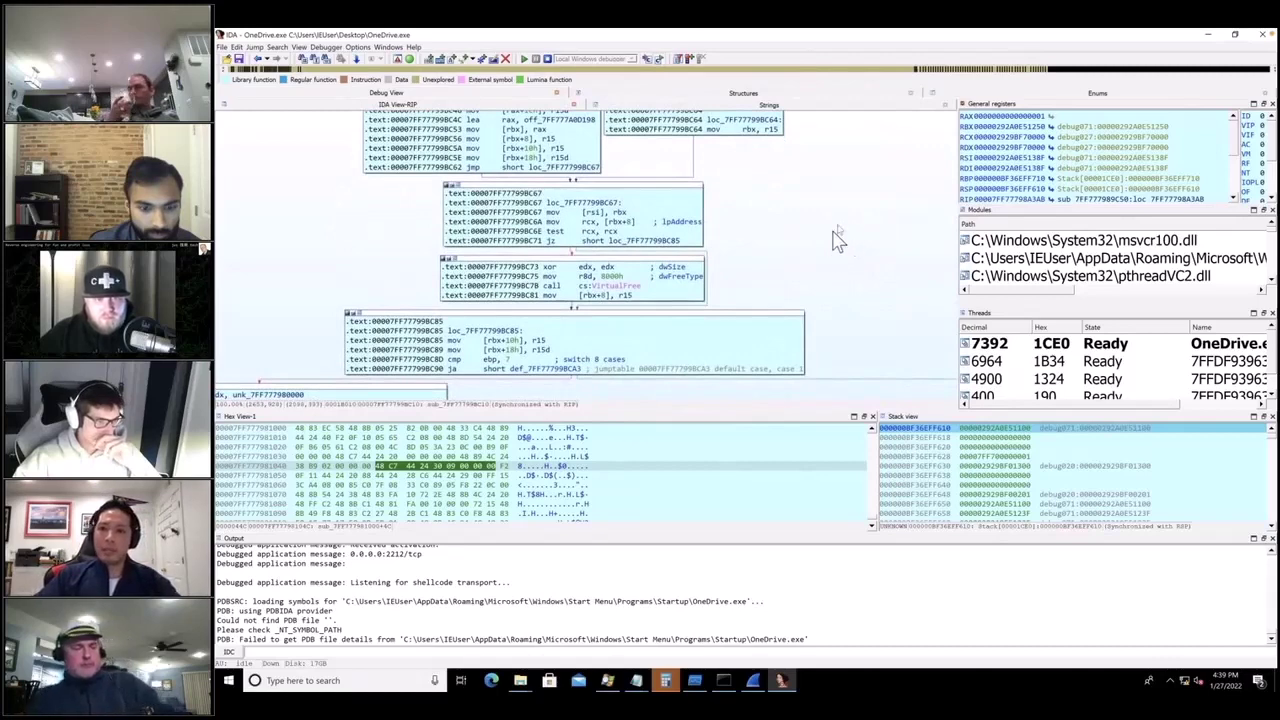
scroll(835, 218, down, 2)
drag(709, 340, 843, 226)
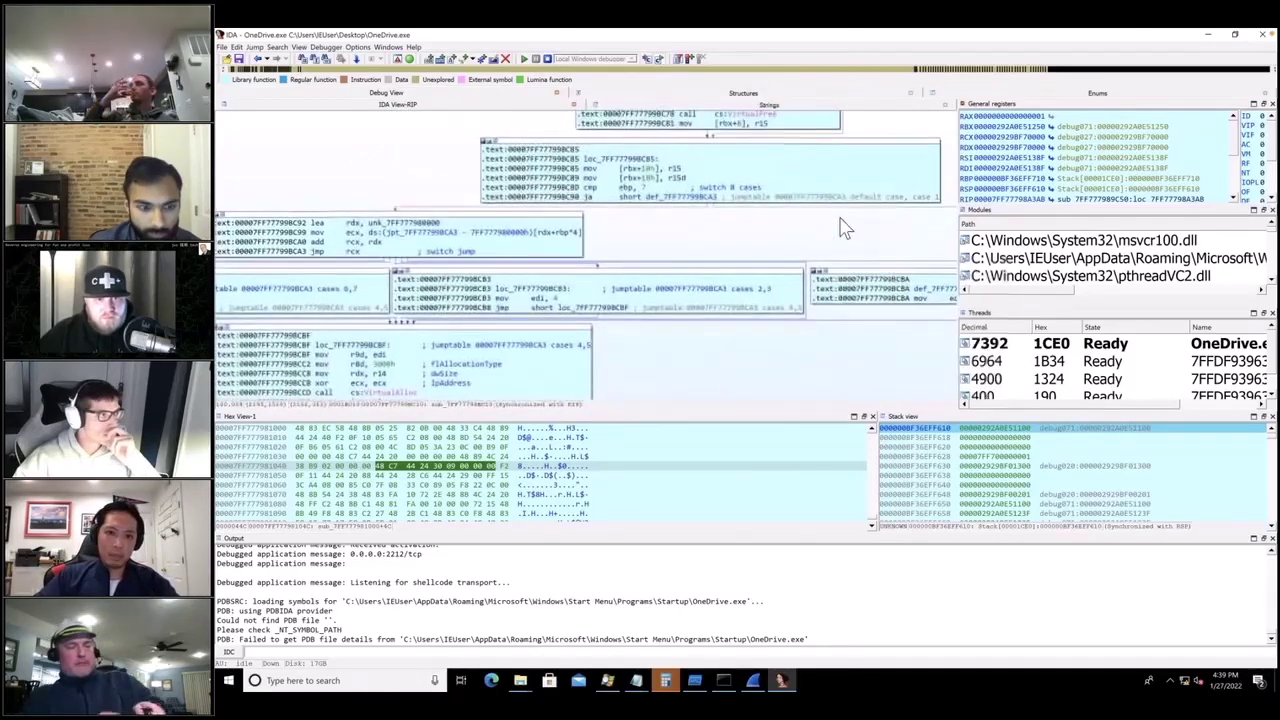
scroll(840, 289, down, 5)
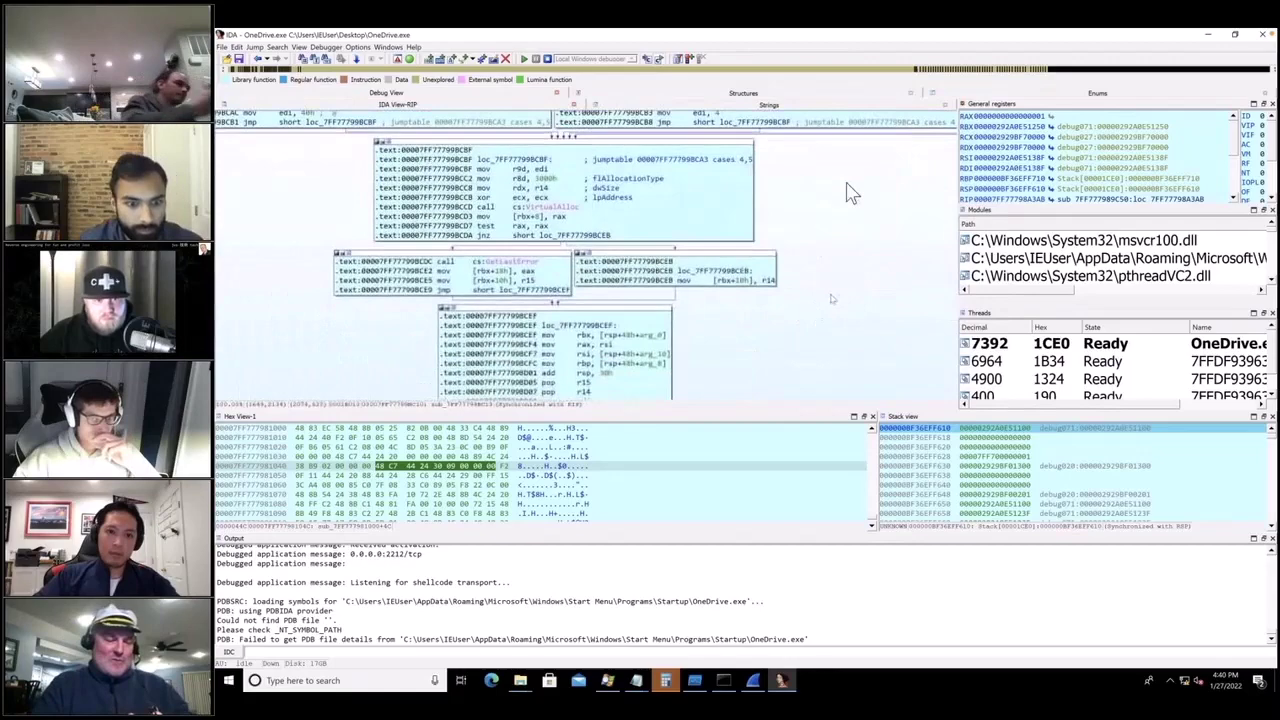
scroll(840, 313, up, 8)
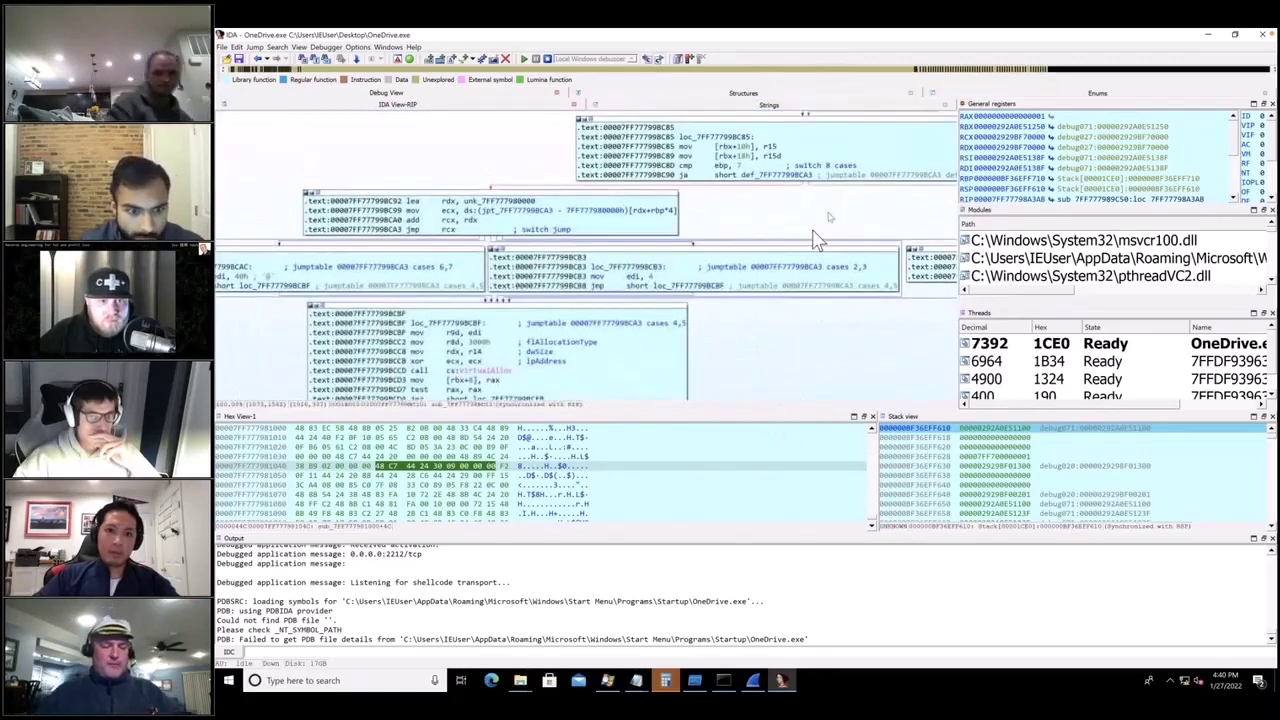
scroll(865, 263, up, 4)
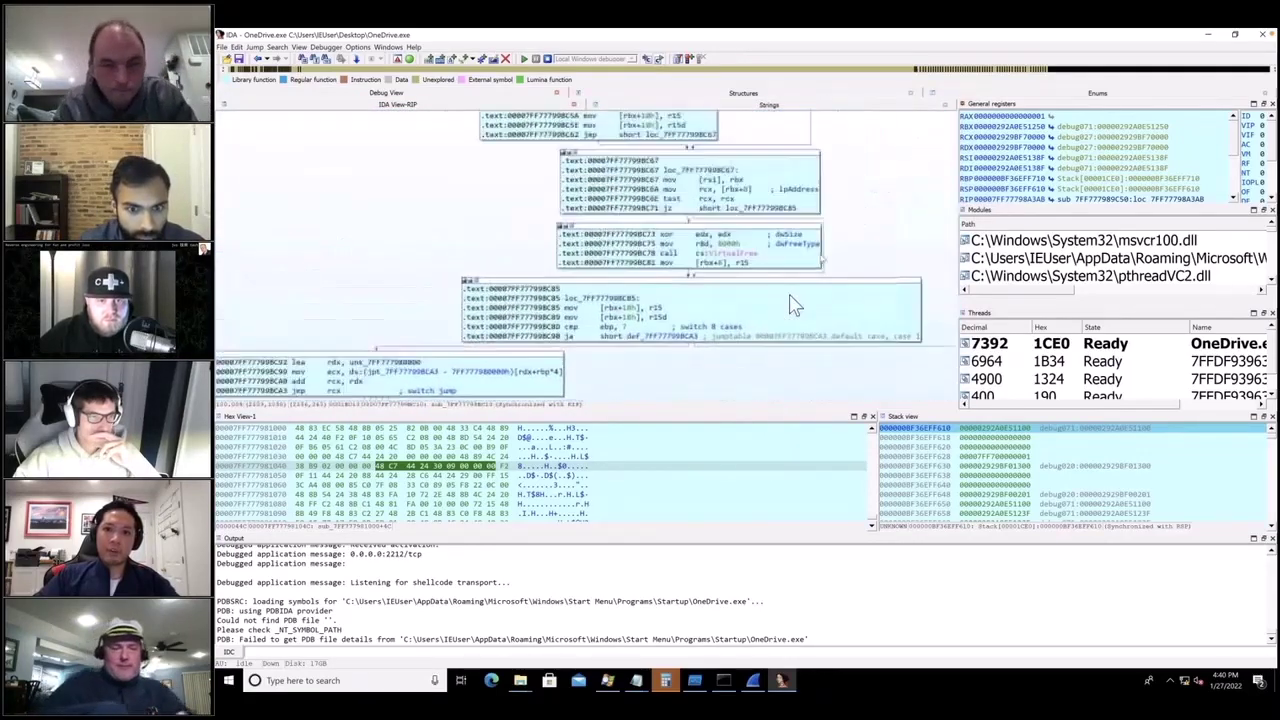
Step: Review the opening blocks of sub_7FF77799BC10, then go back to its caller sub_7FF777992920 and view its start
scroll(868, 300, up, 3)
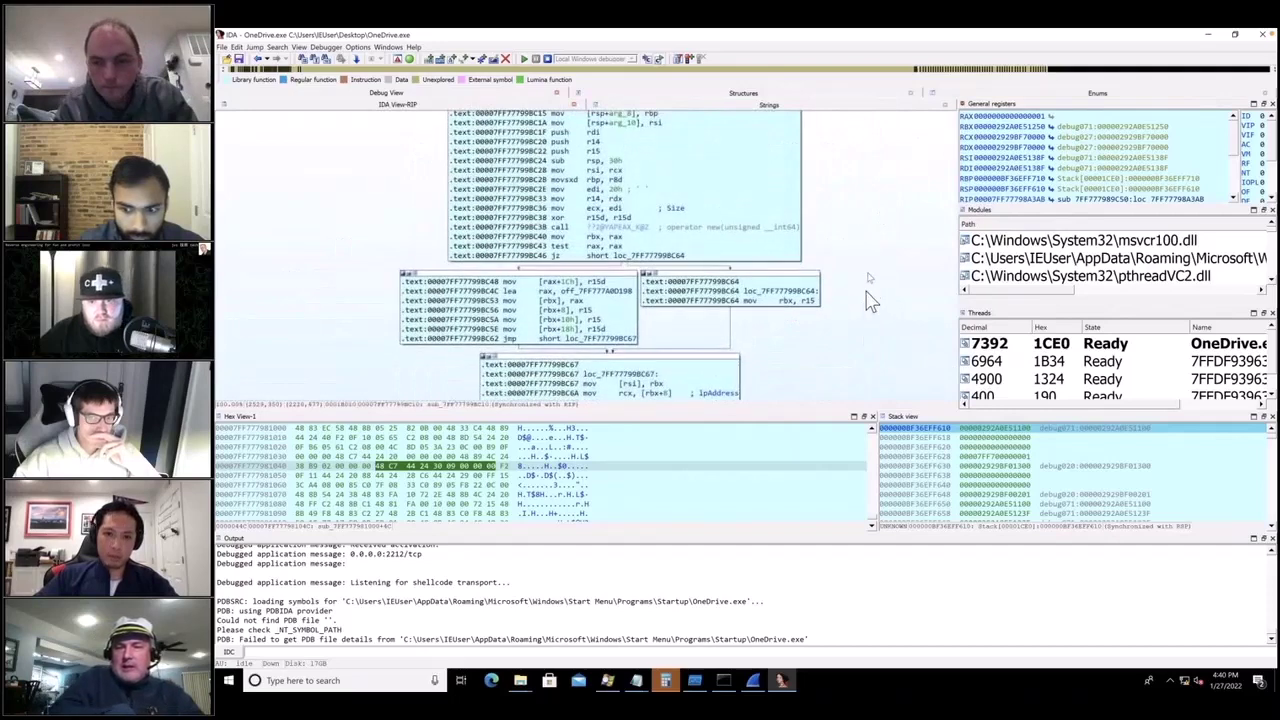
scroll(868, 300, up, 2)
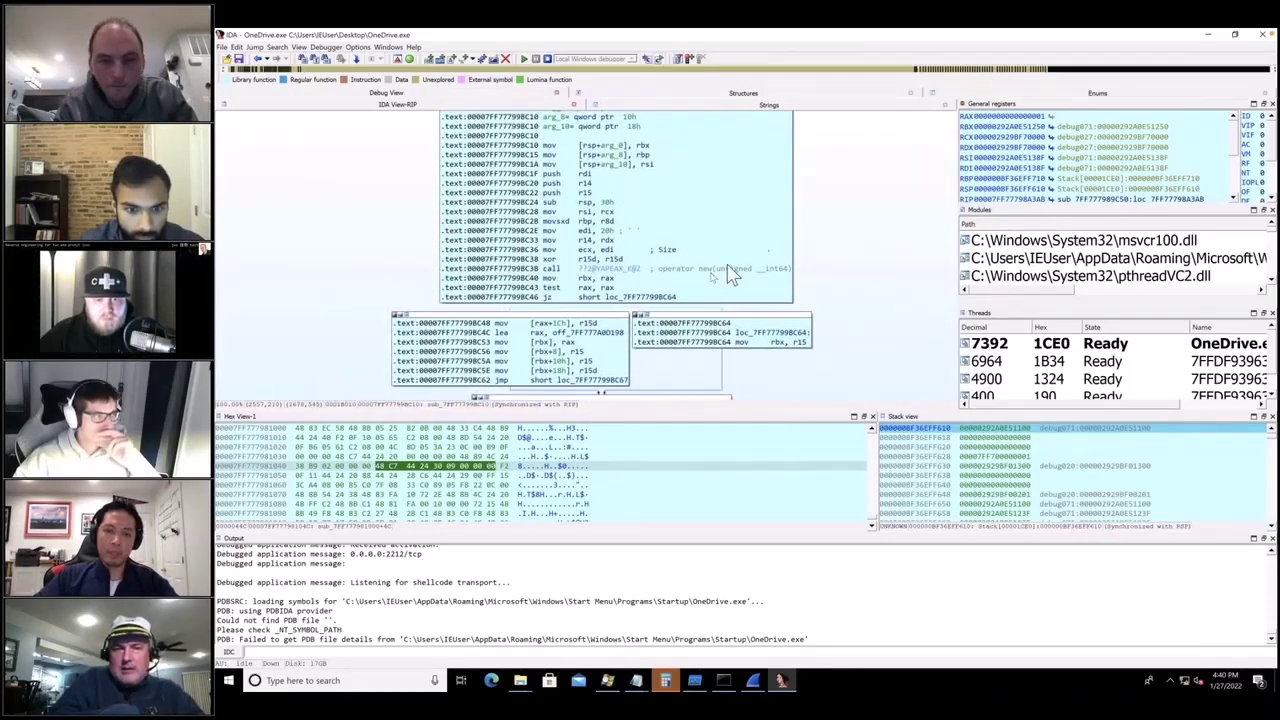
scroll(849, 226, up, 1)
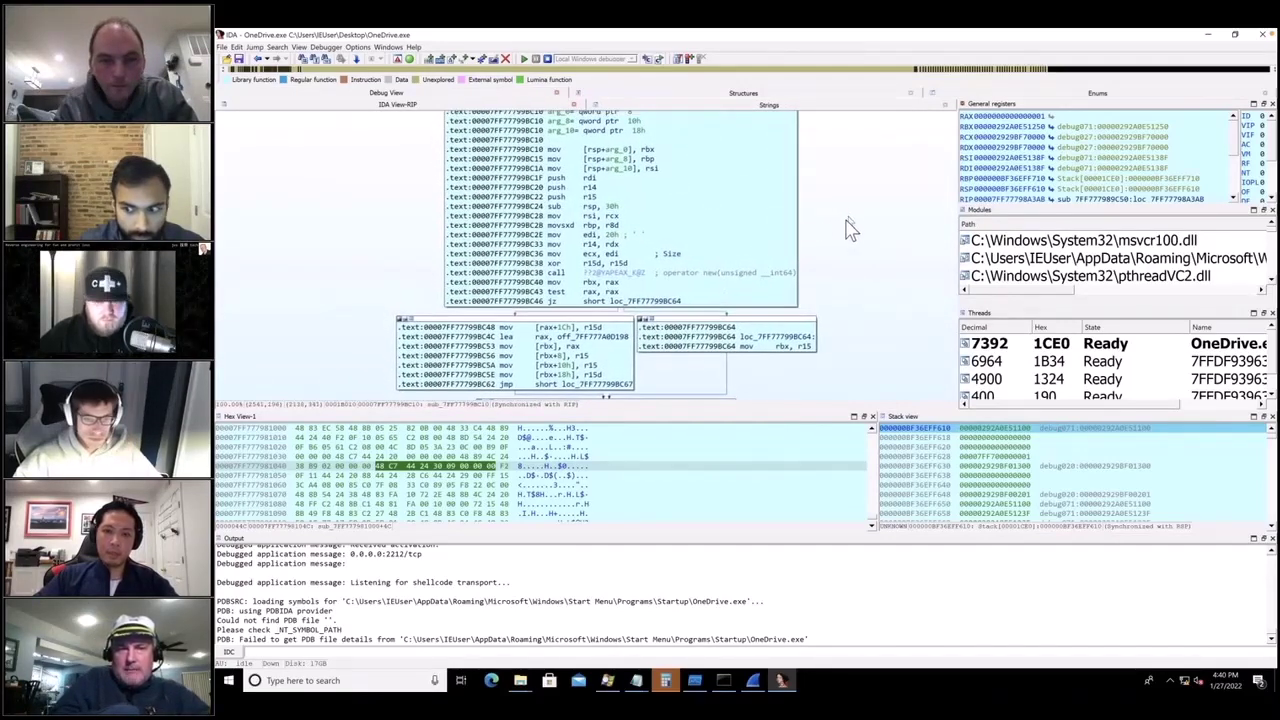
key(Escape)
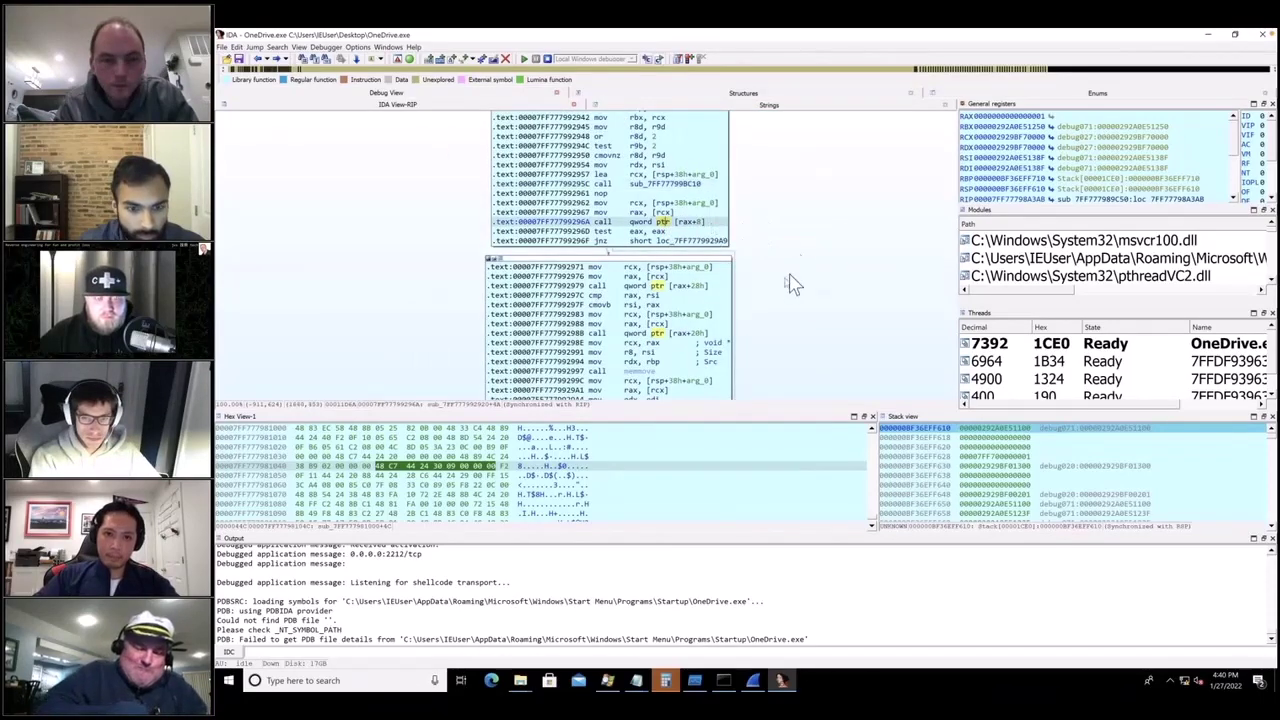
scroll(790, 284, down, 3)
scroll(785, 176, up, 5)
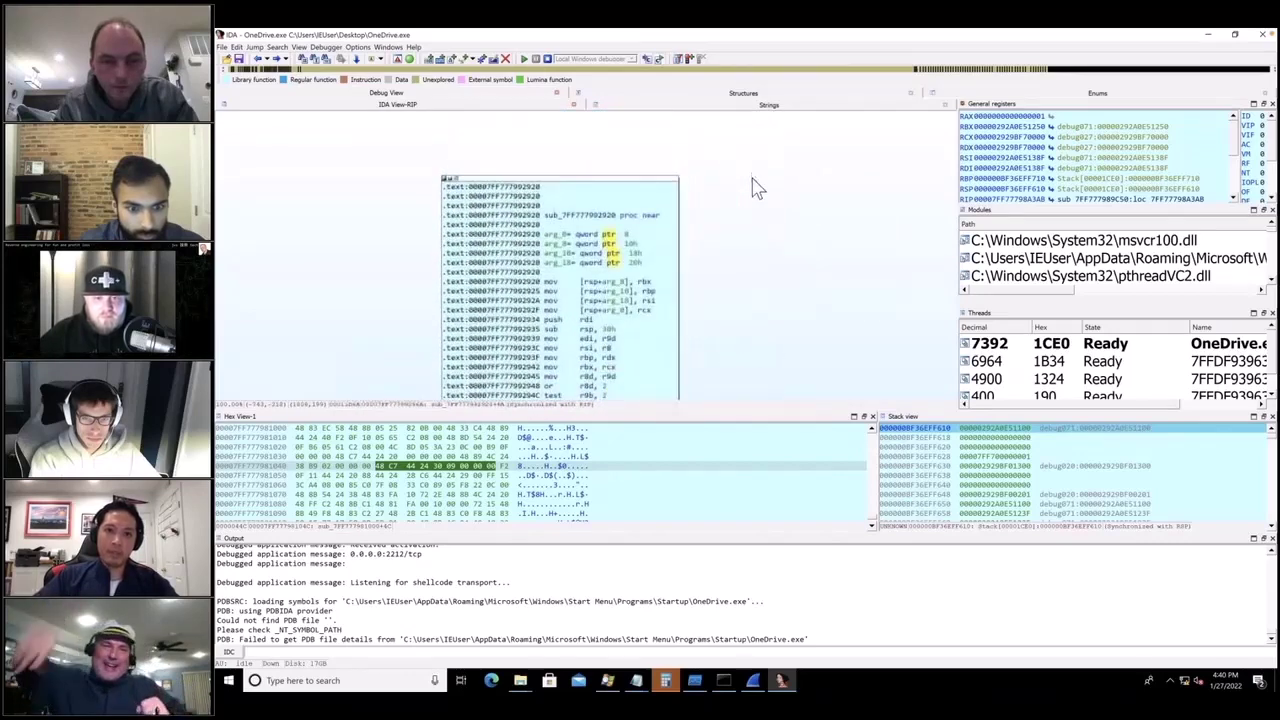
Step: Return to the calling function and add a breakpoint on the instruction loading the "Executing shellcode in separate thread." string
key(Escape)
scroll(890, 243, down, 1)
scroll(890, 243, down, 3)
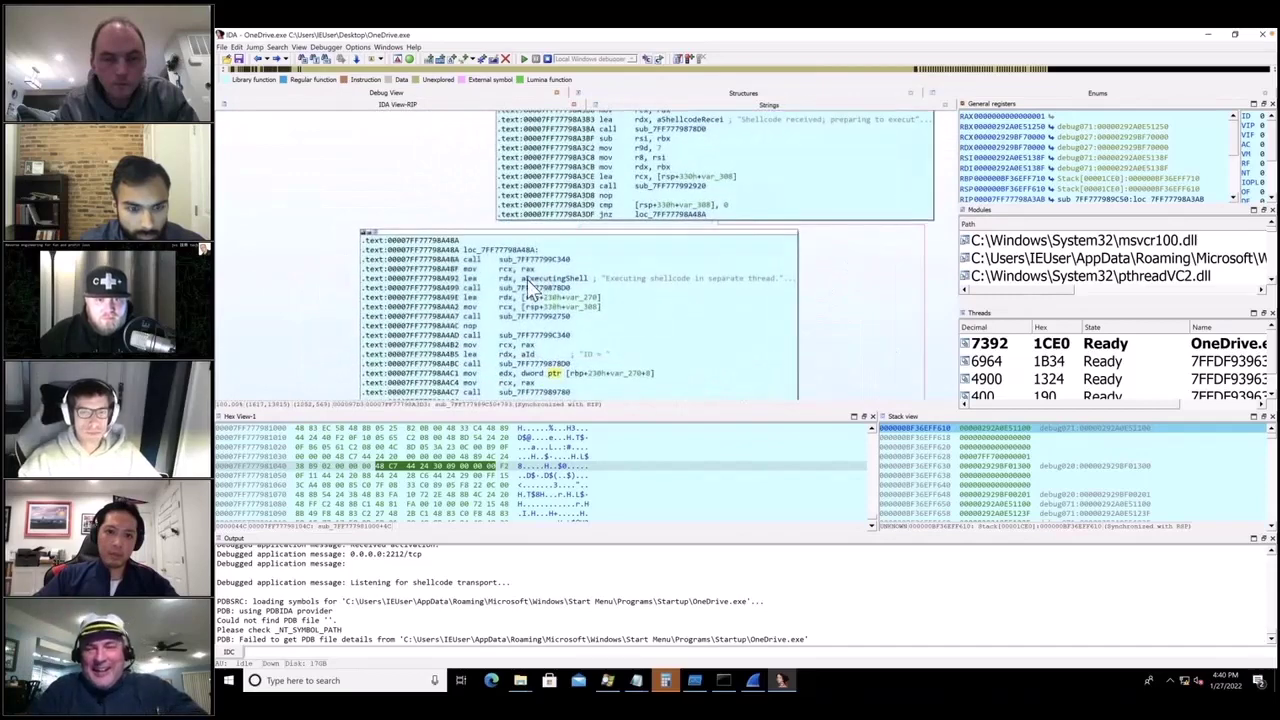
click(552, 279)
right_click(555, 280)
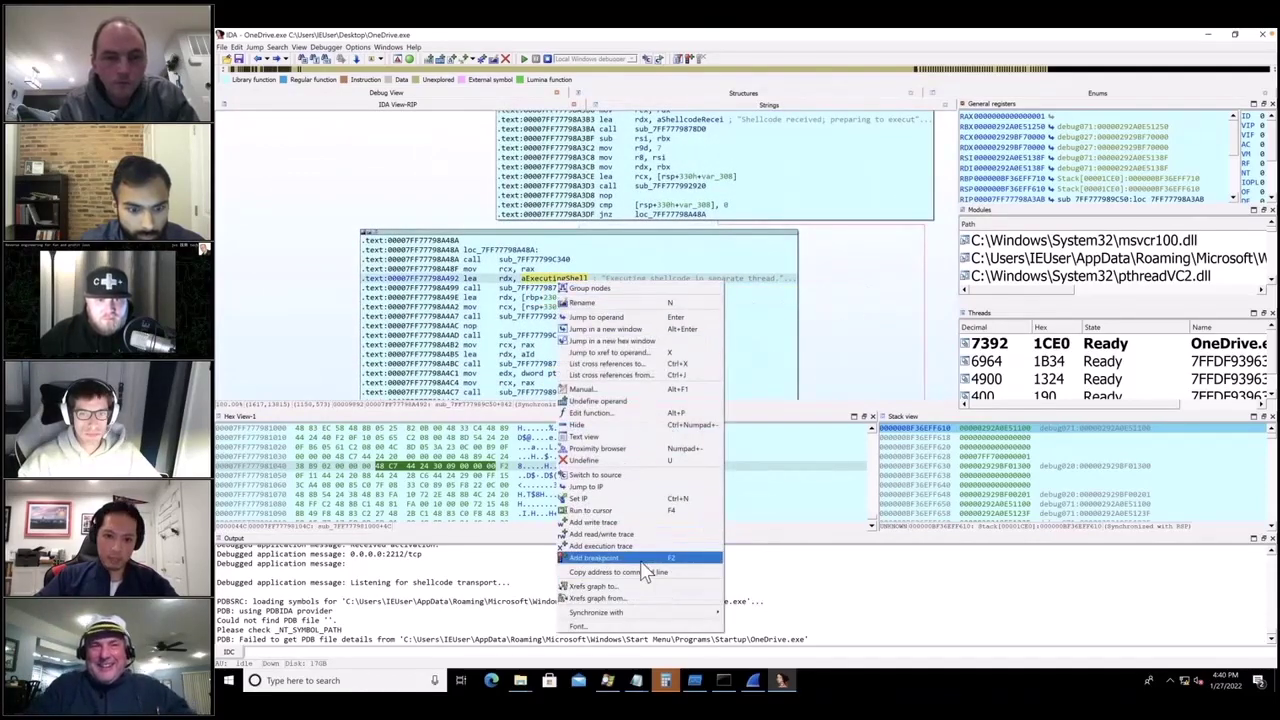
click(650, 558)
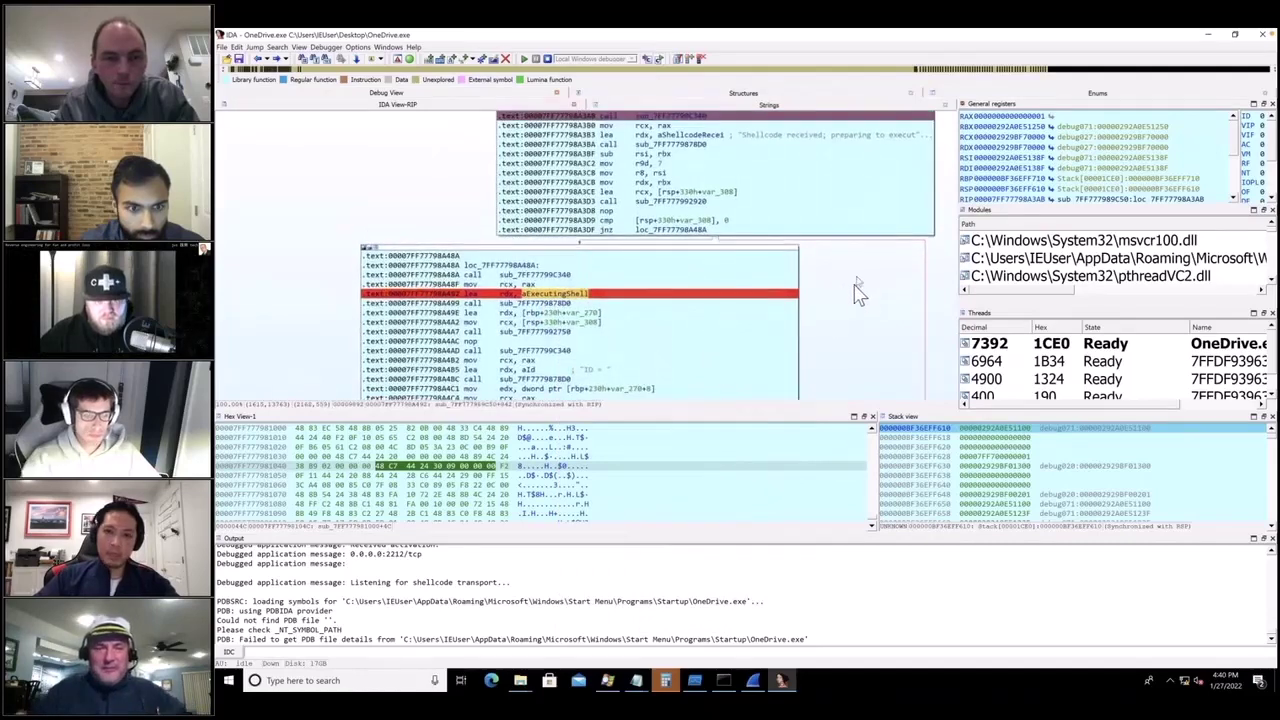
Step: Rename the subroutine called after the "Shellcode received" and "Executing shellcode" strings are loaded to f_Print
scroll(854, 300, up, 2)
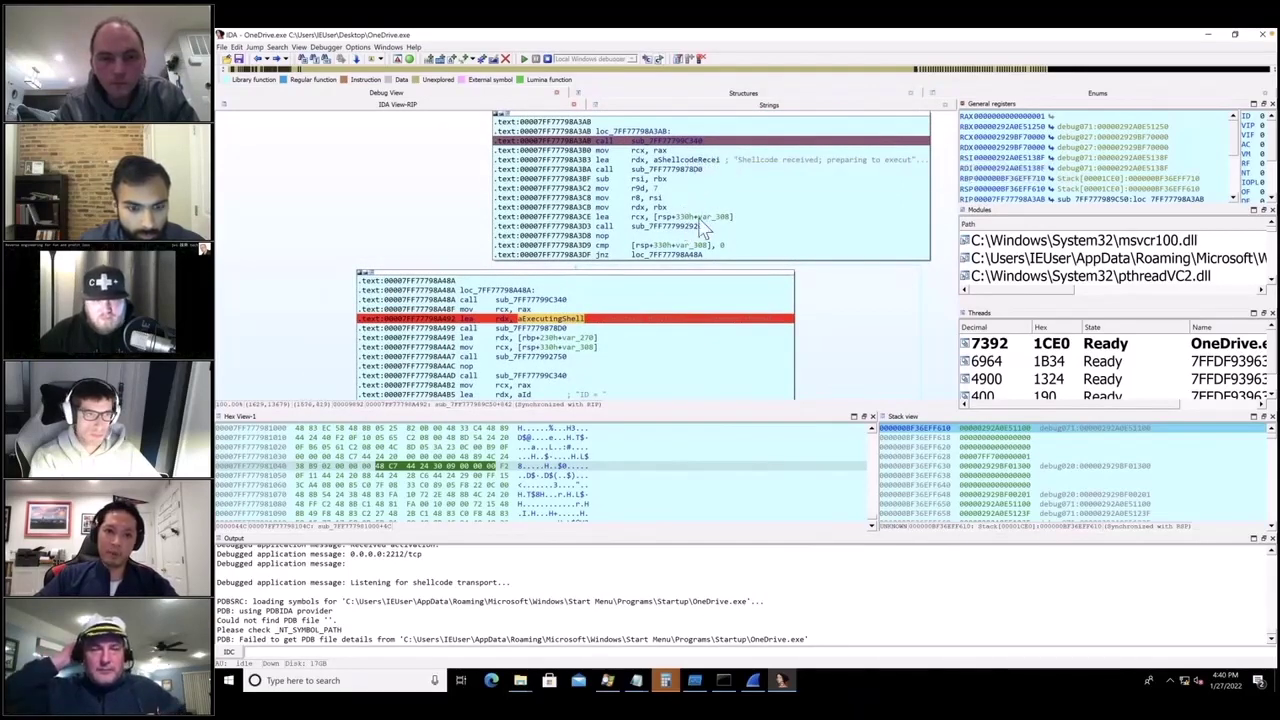
click(657, 328)
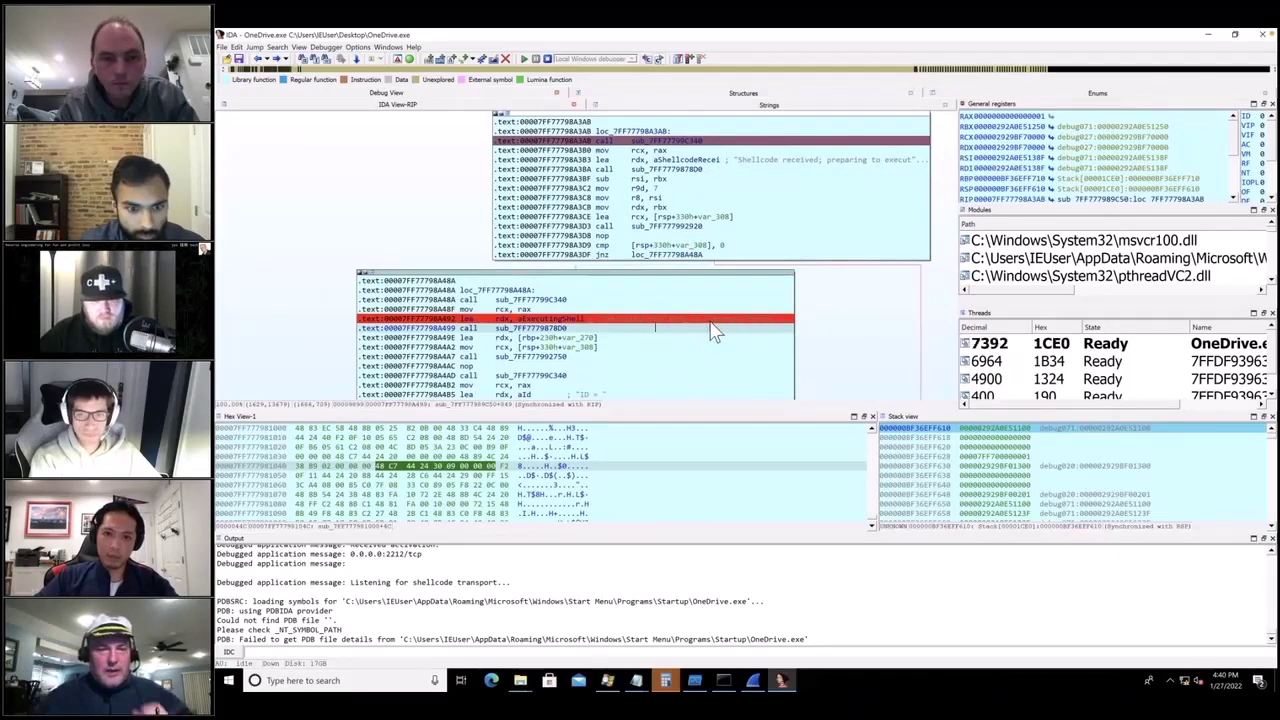
click(549, 329)
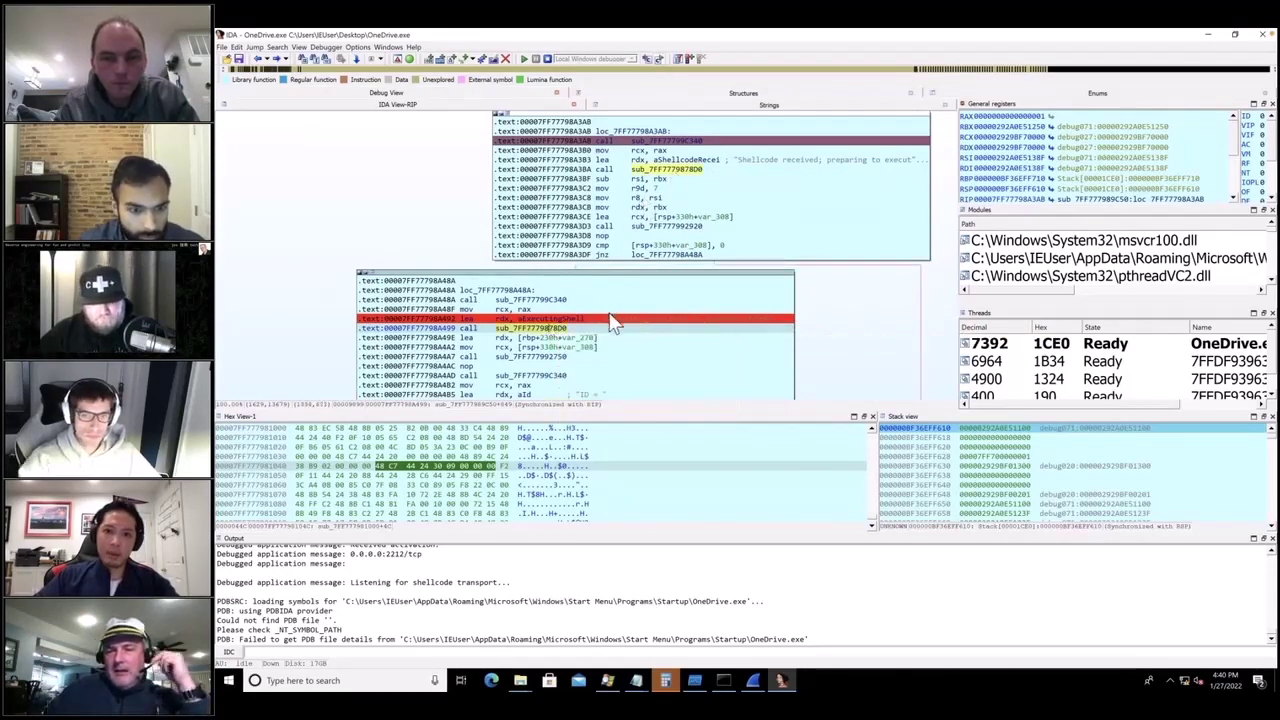
scroll(912, 215, down, 5)
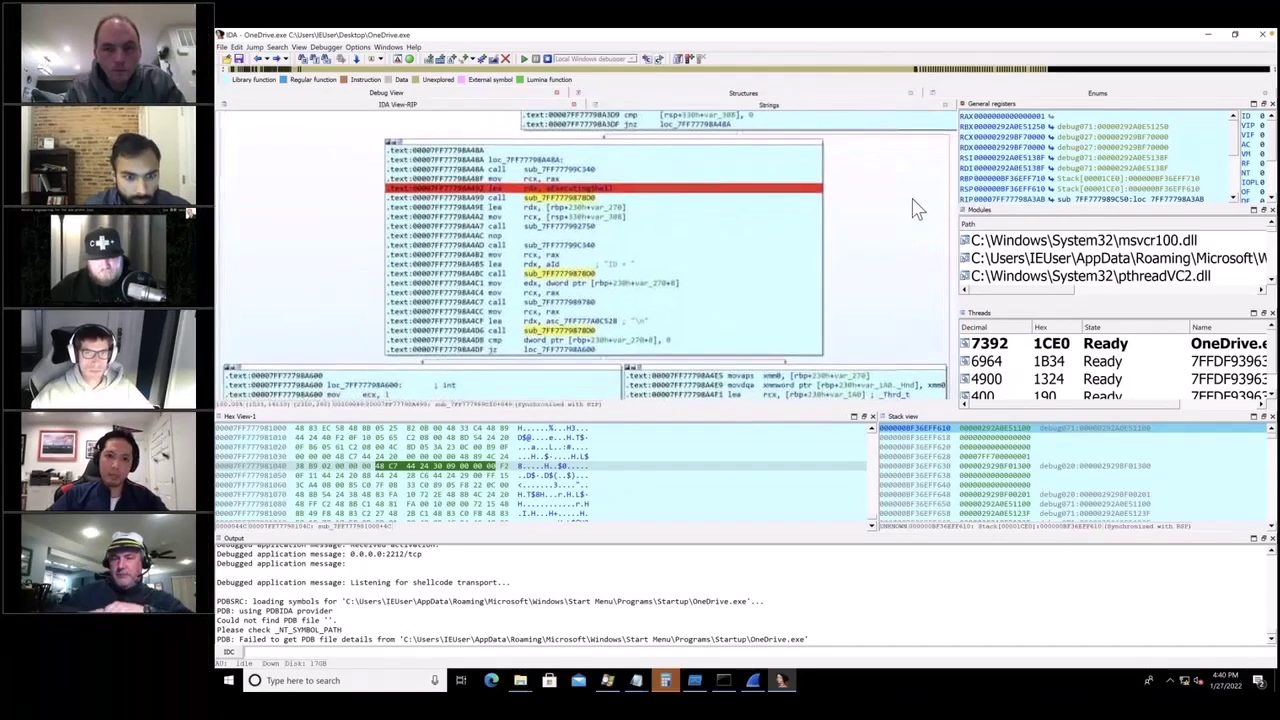
scroll(885, 230, down, 2)
drag(876, 218, 920, 247)
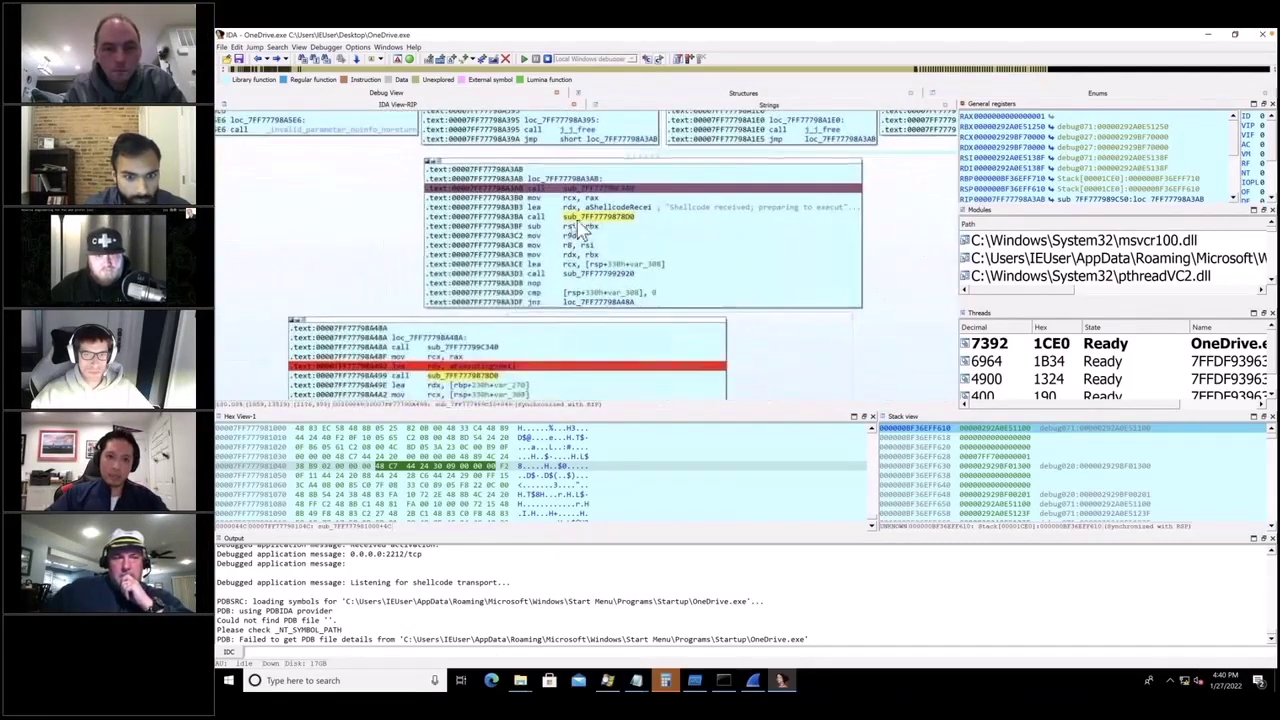
click(588, 217)
text(n)
text(f_Print)
key(Return)
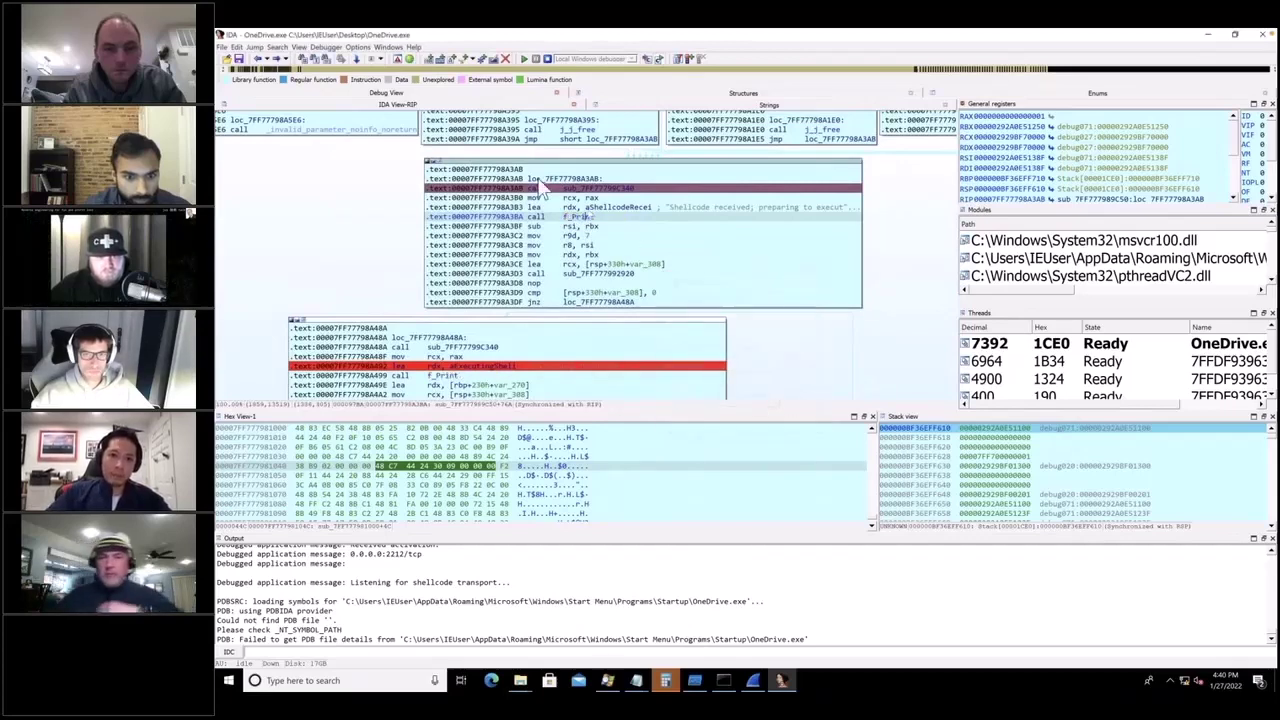
Step: Open sub_7FF777992750 from the "Executing shellcode" block, examine its _beginthreadex call and ending blocks, and return to the caller
drag(500, 313, 590, 215)
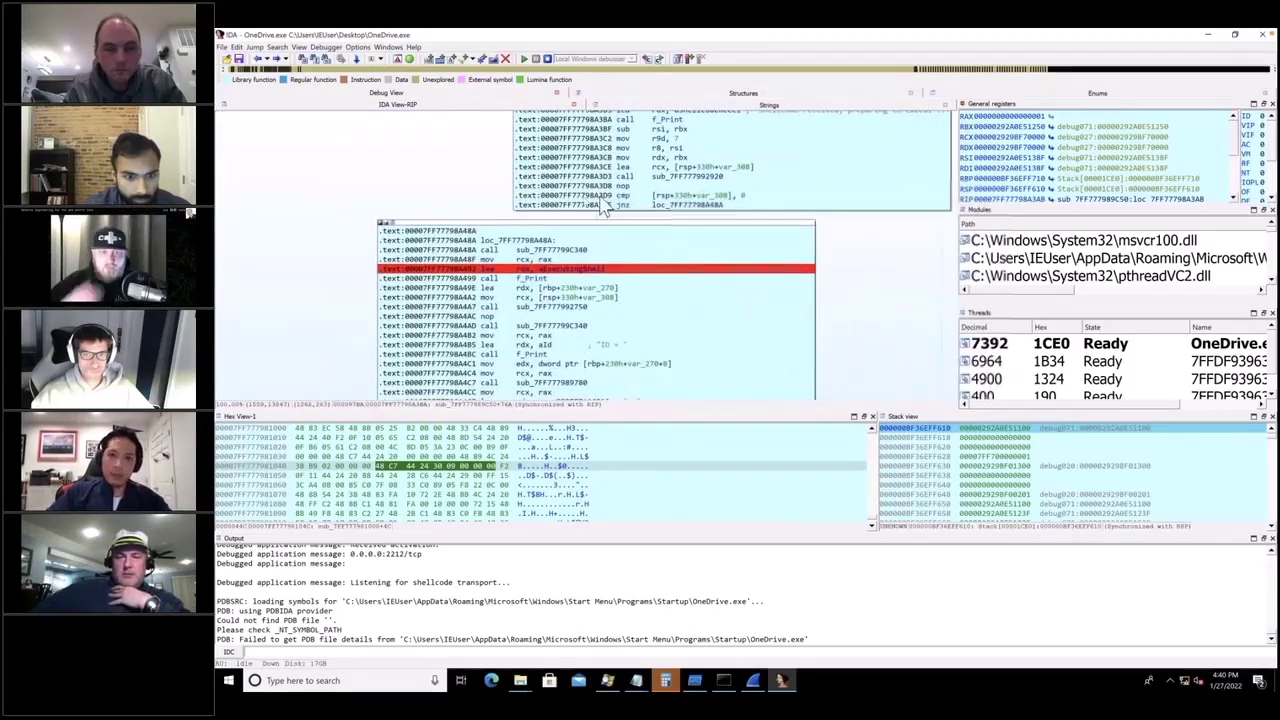
click(540, 279)
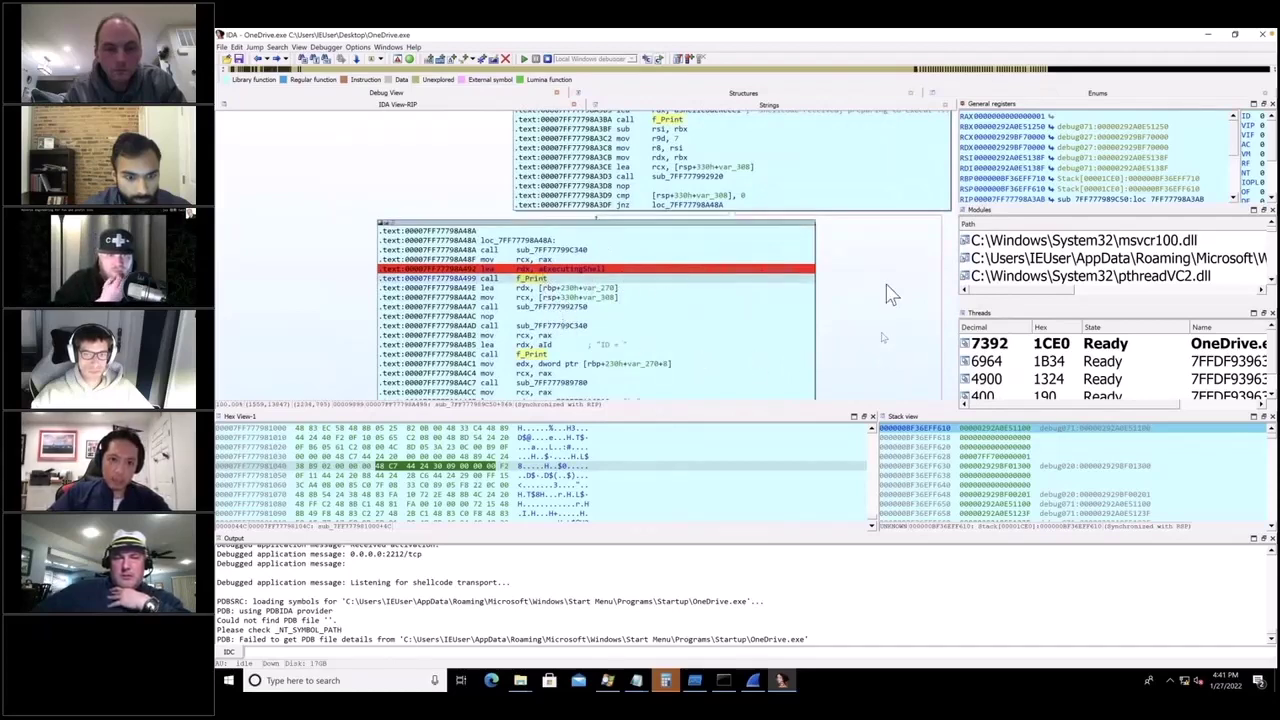
drag(890, 293, 900, 226)
mouse_move(630, 303)
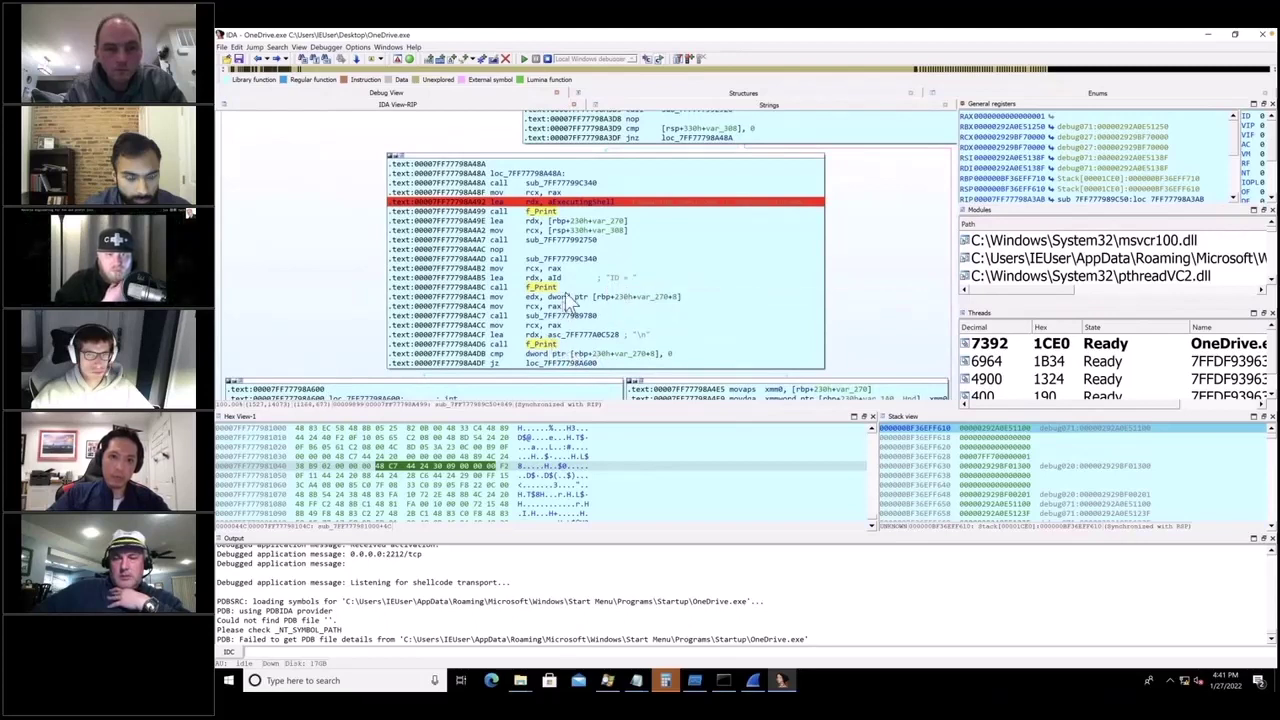
click(574, 259)
click(586, 241)
mouse_move(589, 245)
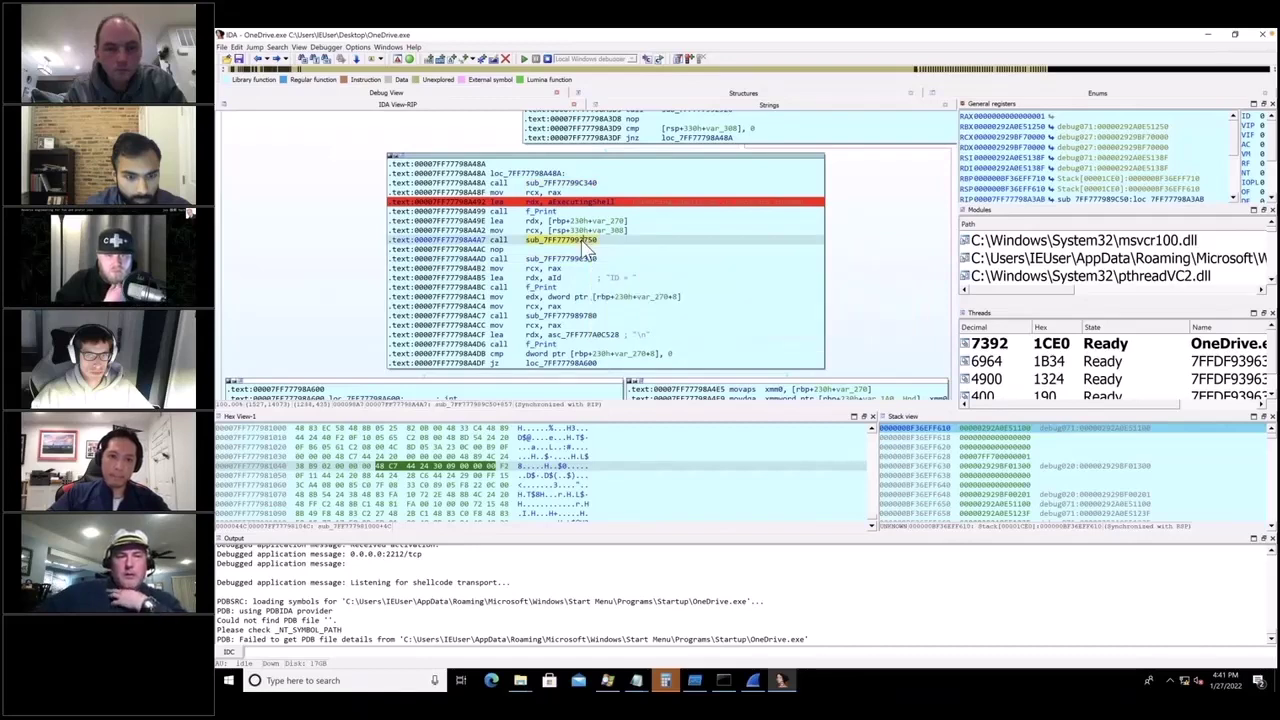
double_click(585, 243)
drag(817, 312, 837, 256)
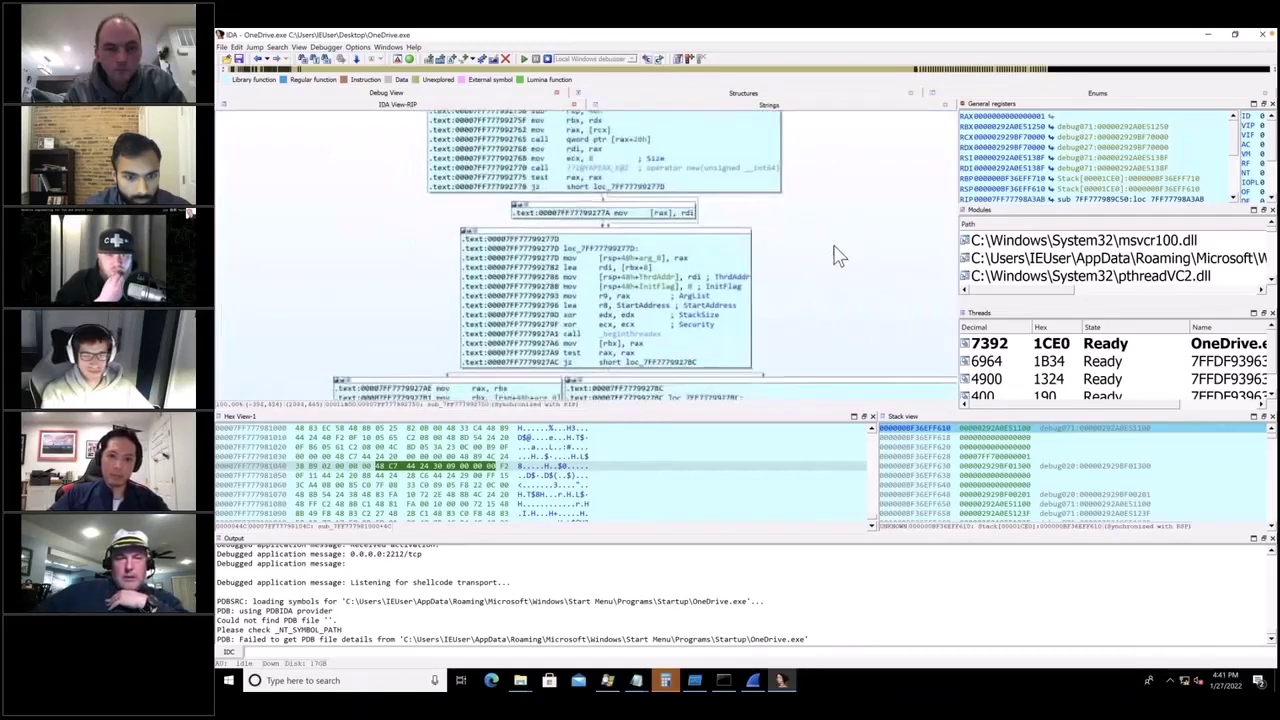
click(654, 330)
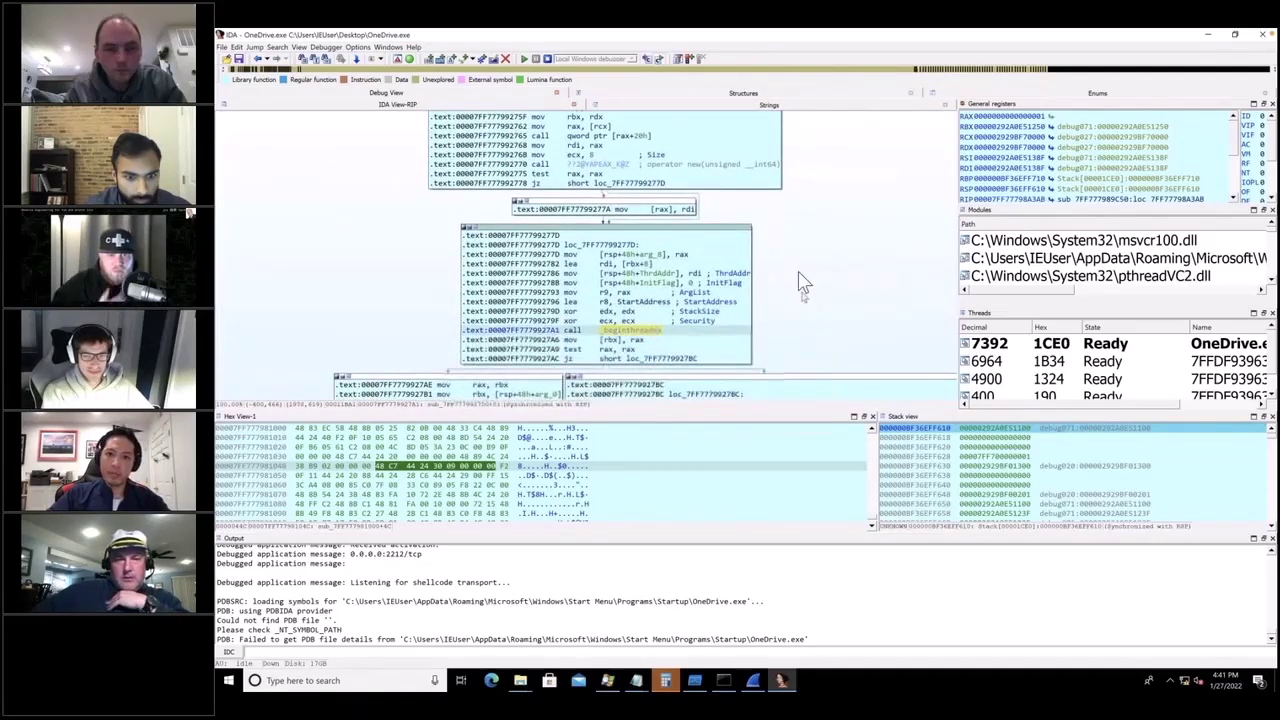
scroll(800, 280, down, 2)
scroll(786, 278, down, 3)
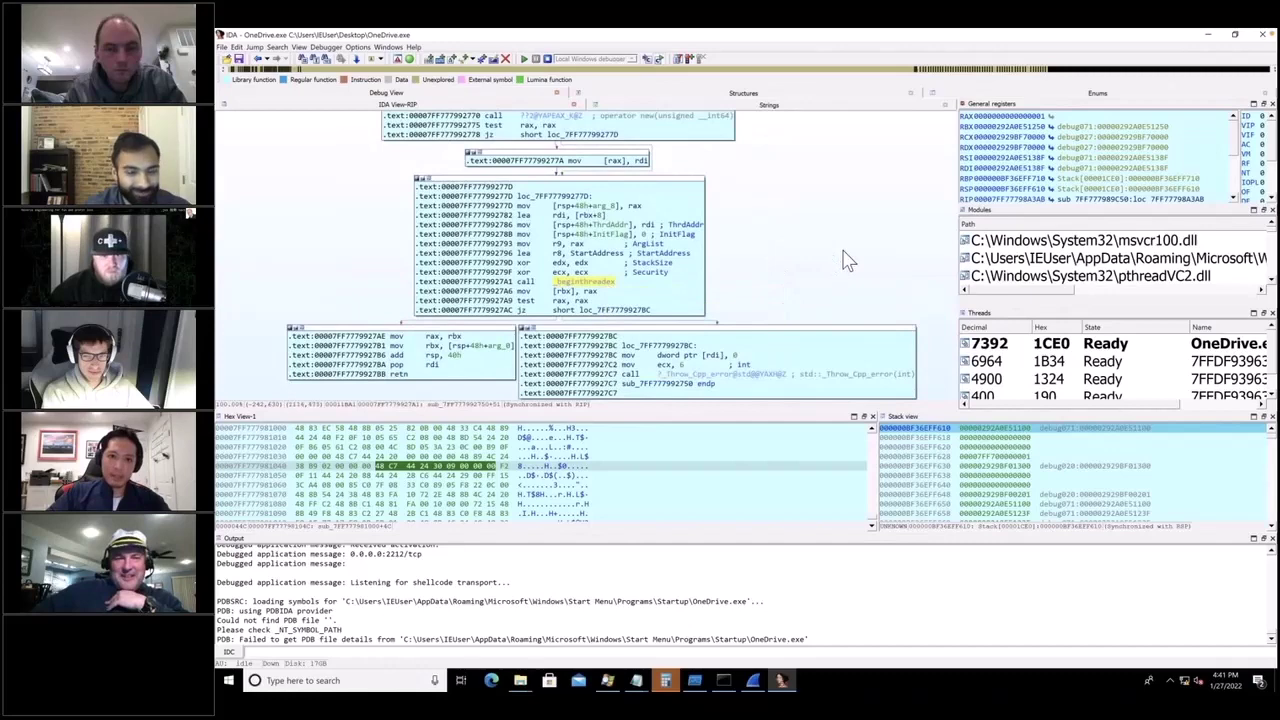
key(Escape)
Step: Open sub_7FF77799C340 from the "Executing shellcode" block and examine its _Init_thread_header and atexit blocks
double_click(588, 259)
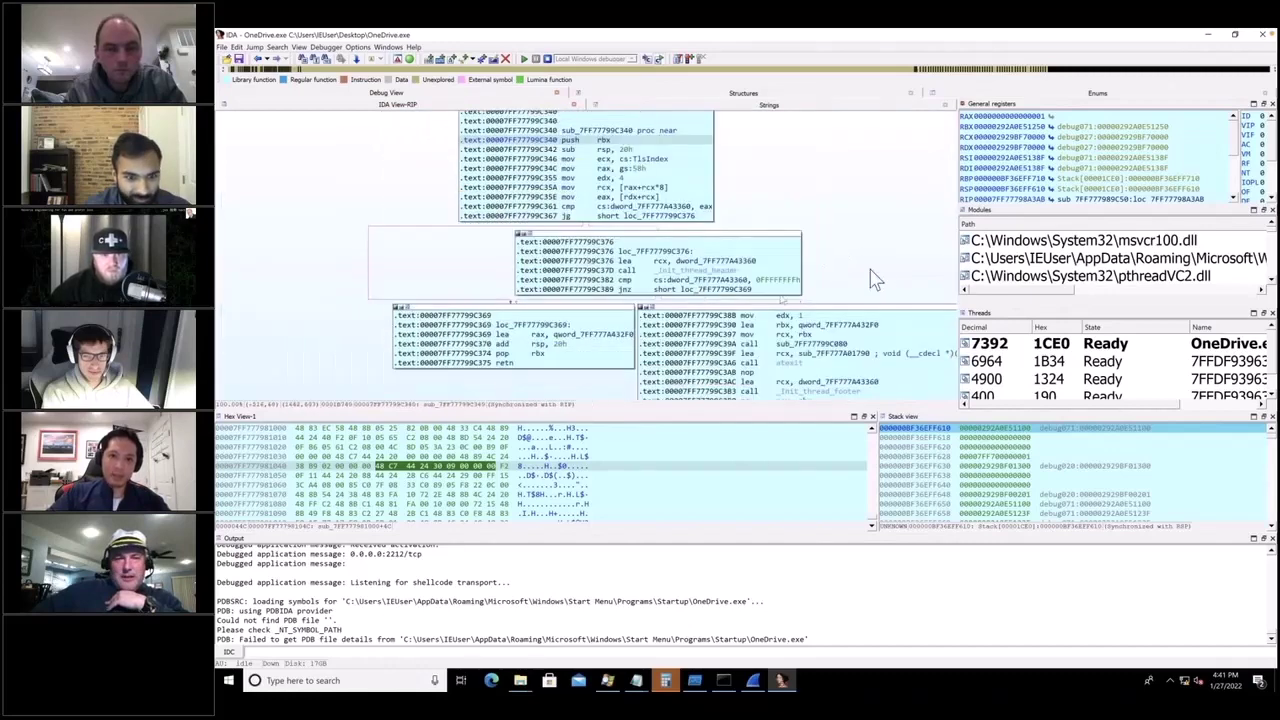
scroll(866, 262, down, 3)
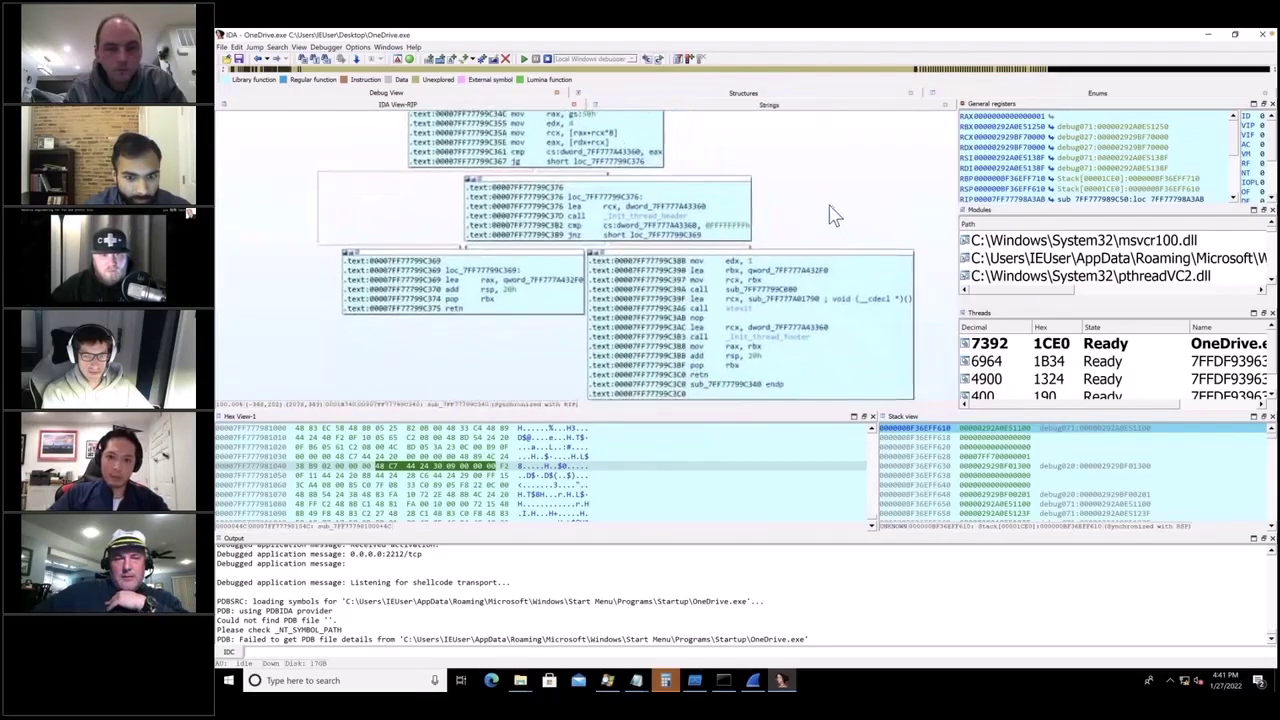
scroll(835, 212, up, 1)
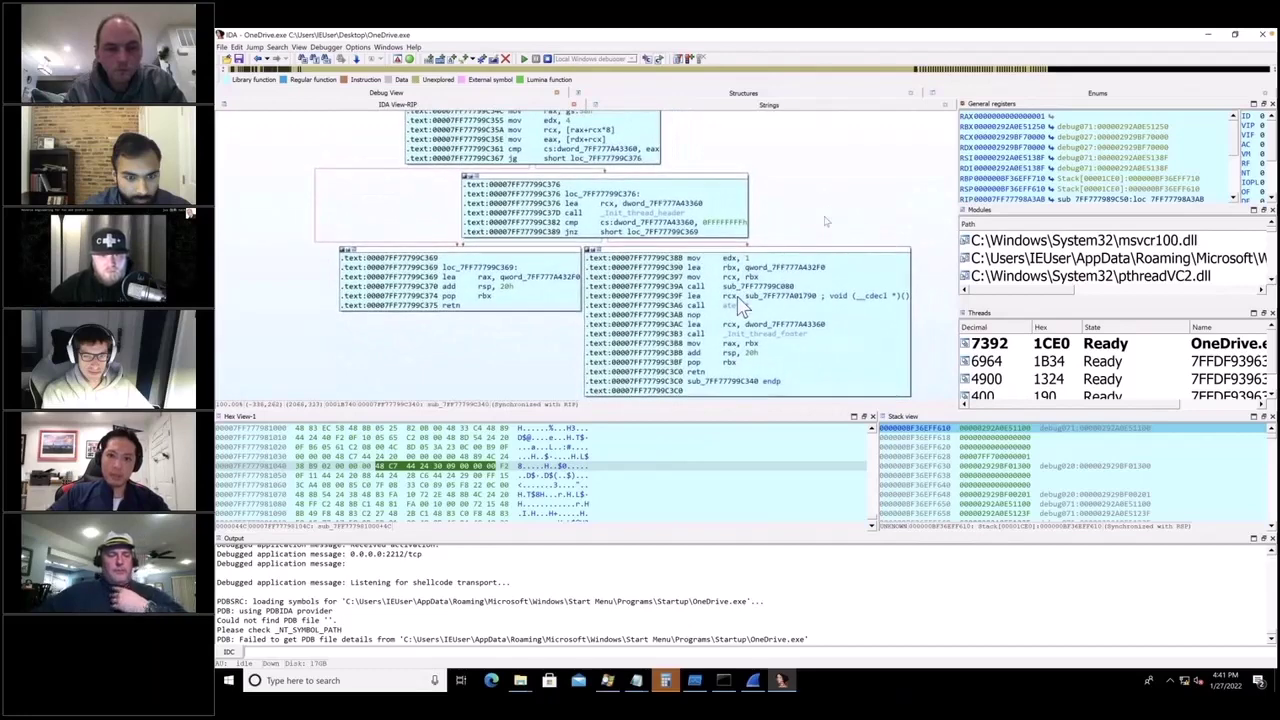
click(690, 288)
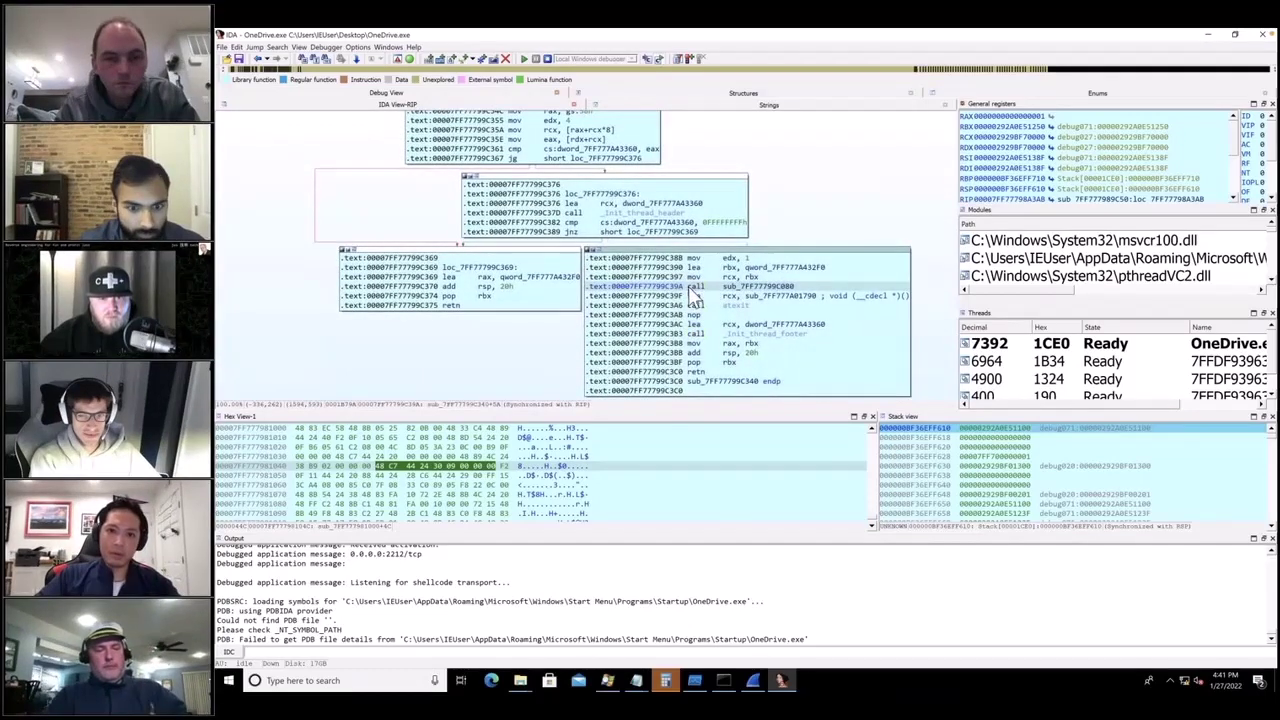
Step: Open the nested subroutine sub_7FF77799C080, examine its graph down to the end, and return to the "Executing shellcode" block
drag(783, 215, 800, 295)
double_click(798, 291)
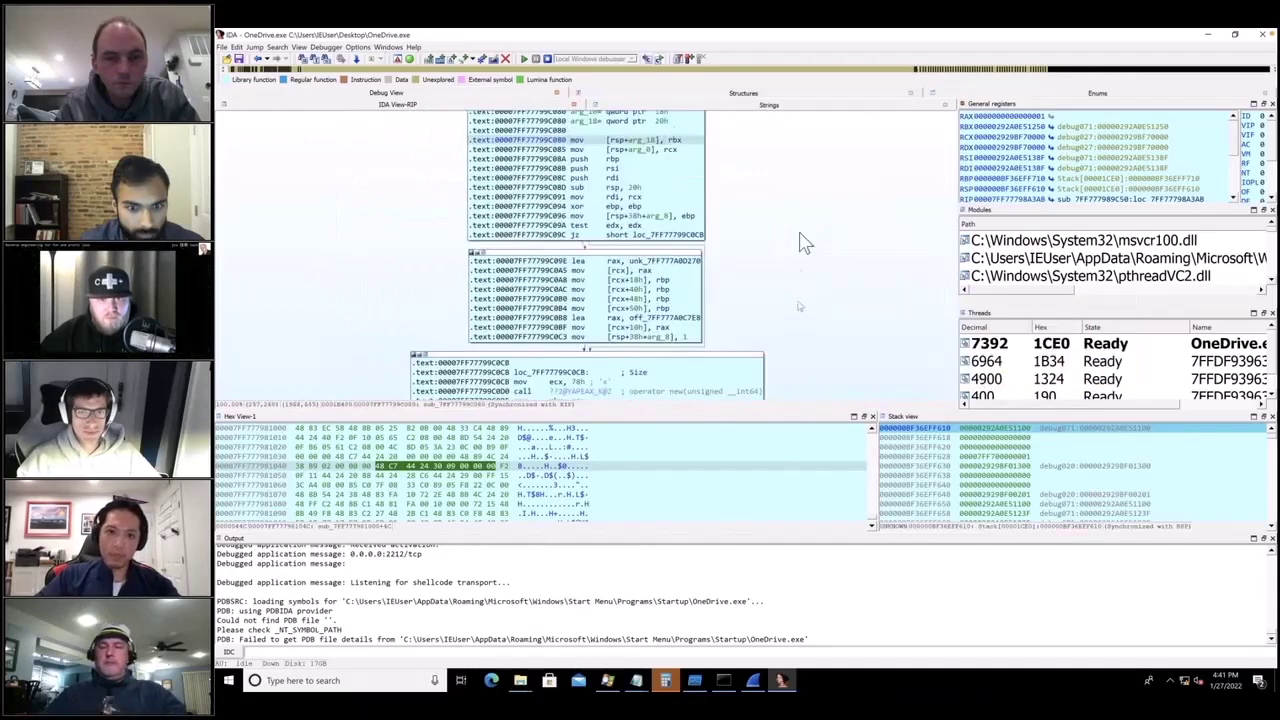
scroll(810, 248, down, 8)
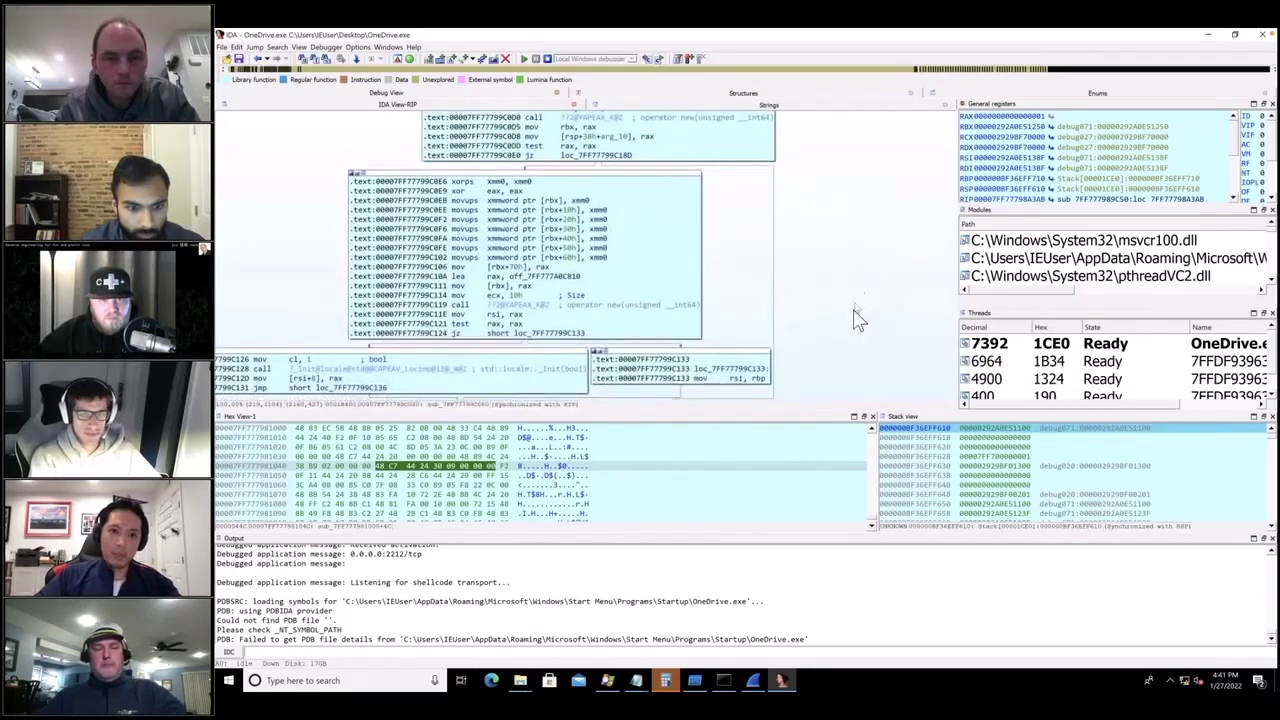
scroll(868, 250, down, 4)
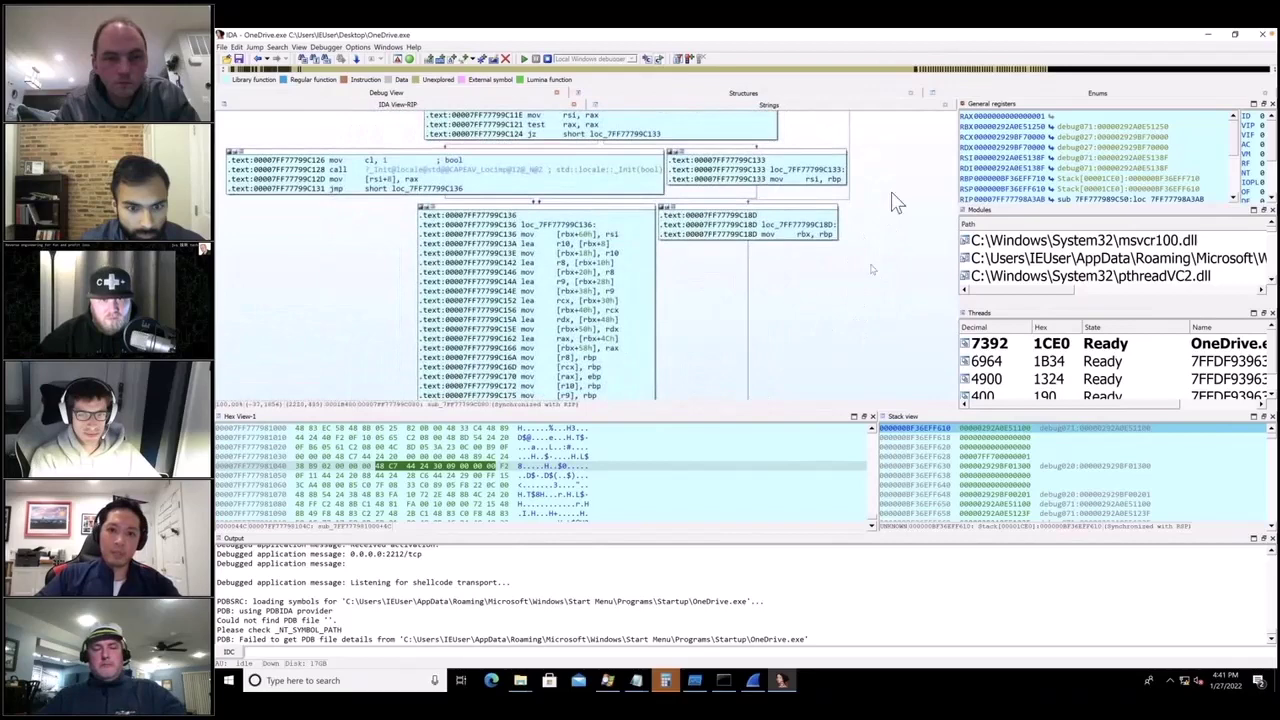
scroll(880, 250, down, 8)
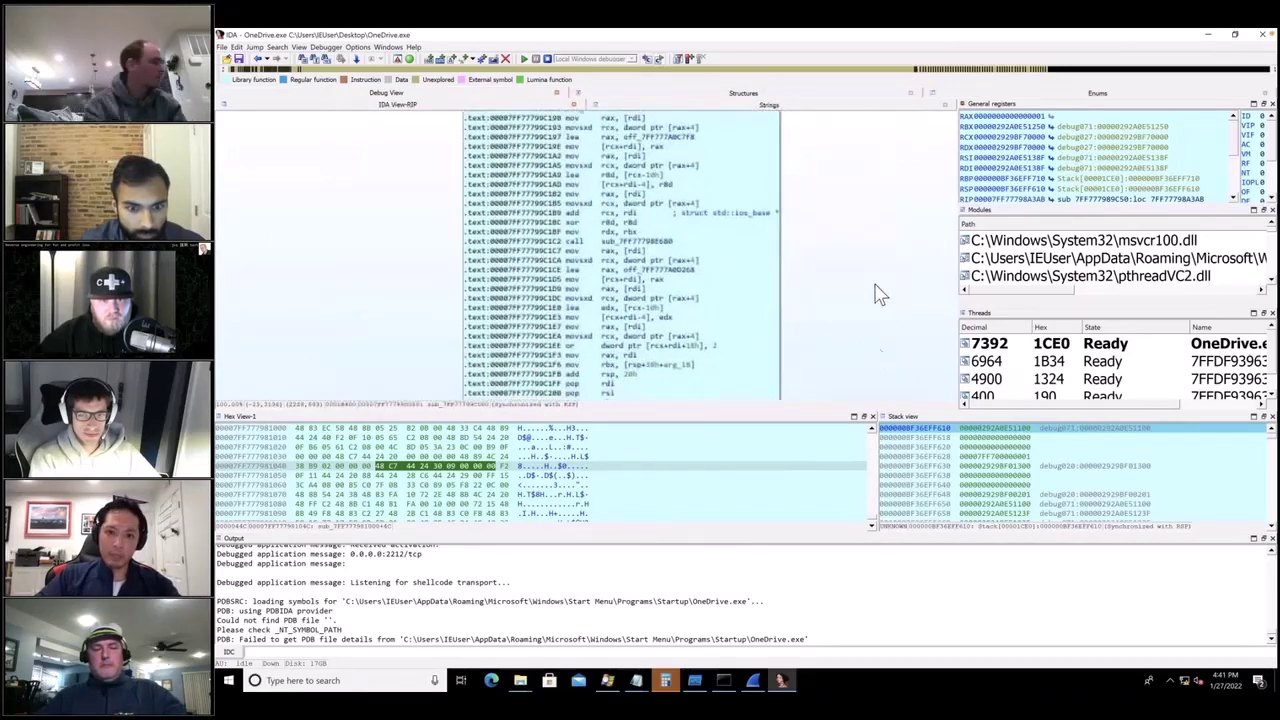
scroll(878, 293, down, 4)
key(Escape)
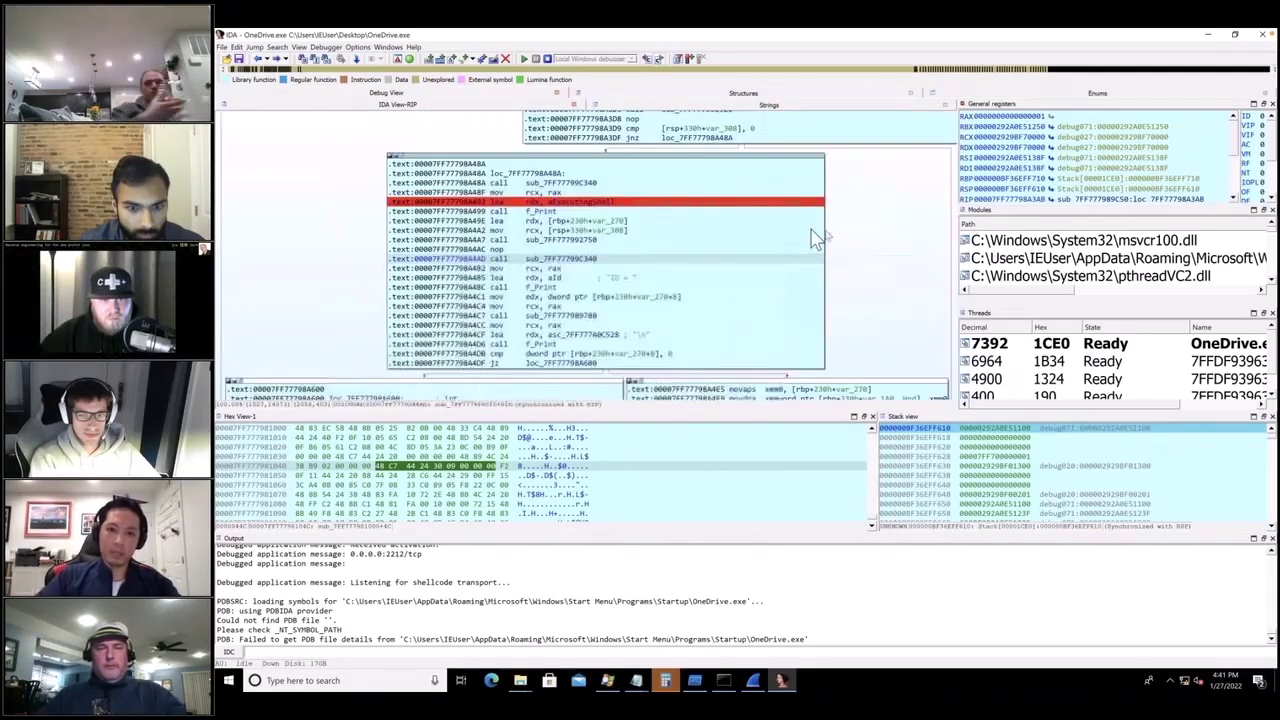
Step: Reopen sub_7FF777992750, review the arguments passed to _beginthreadex, and return to the breakpoint block
double_click(578, 242)
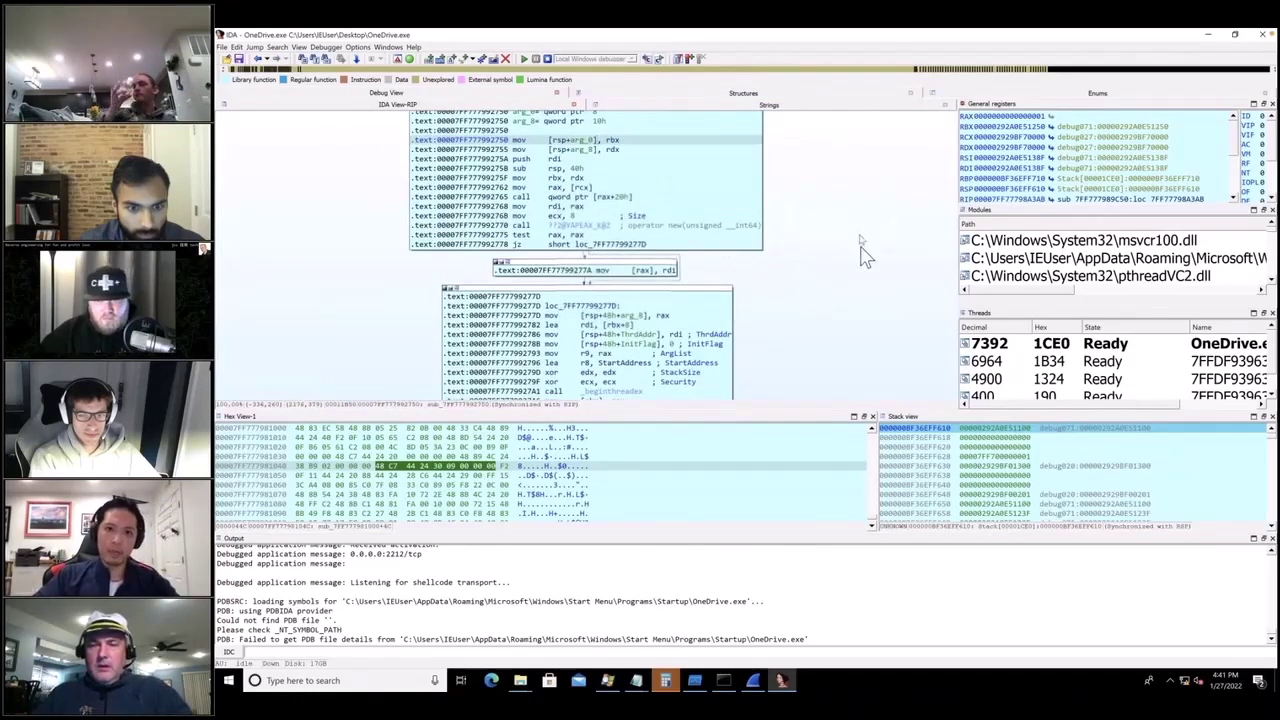
scroll(866, 242, down, 3)
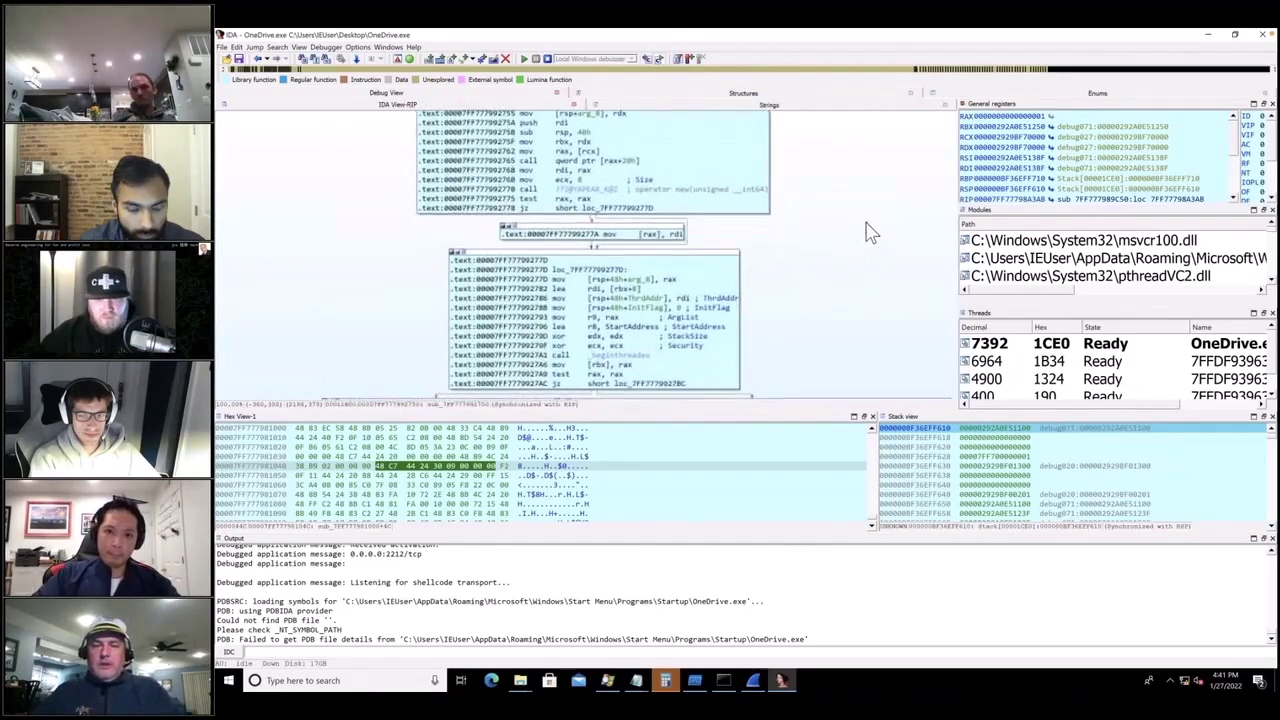
scroll(863, 263, up, 2)
scroll(869, 264, up, 1)
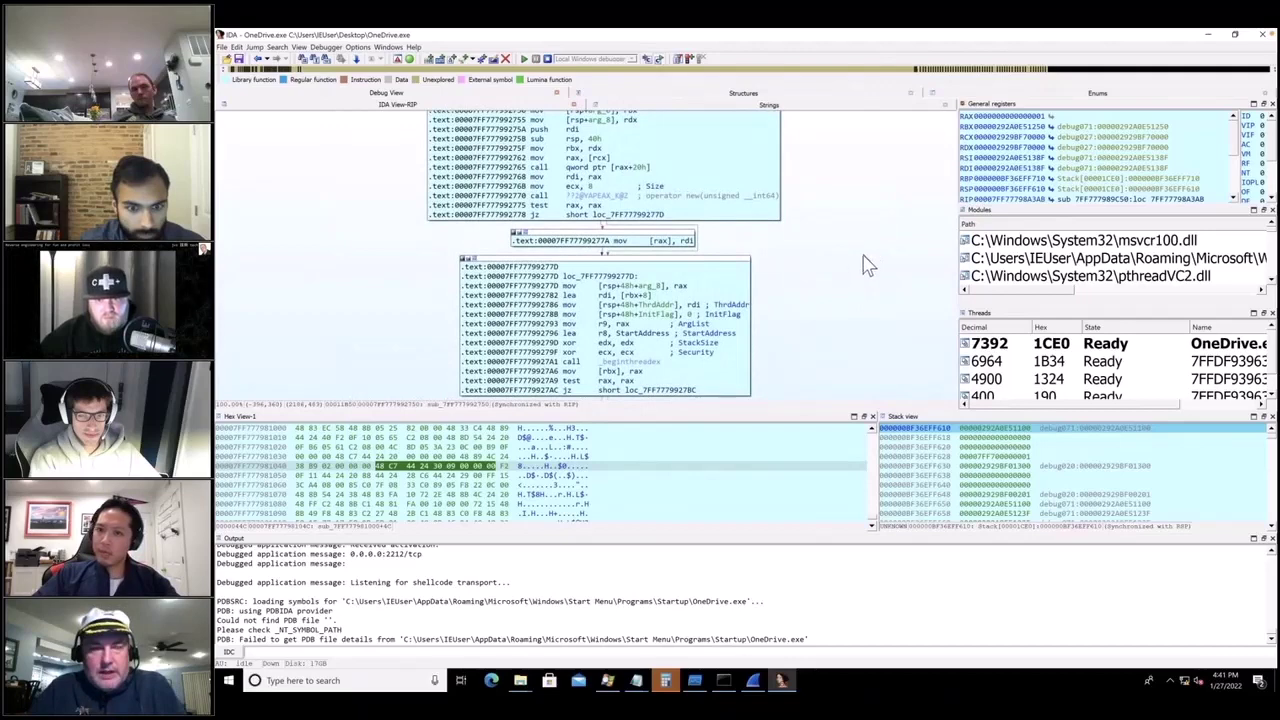
scroll(869, 264, down, 2)
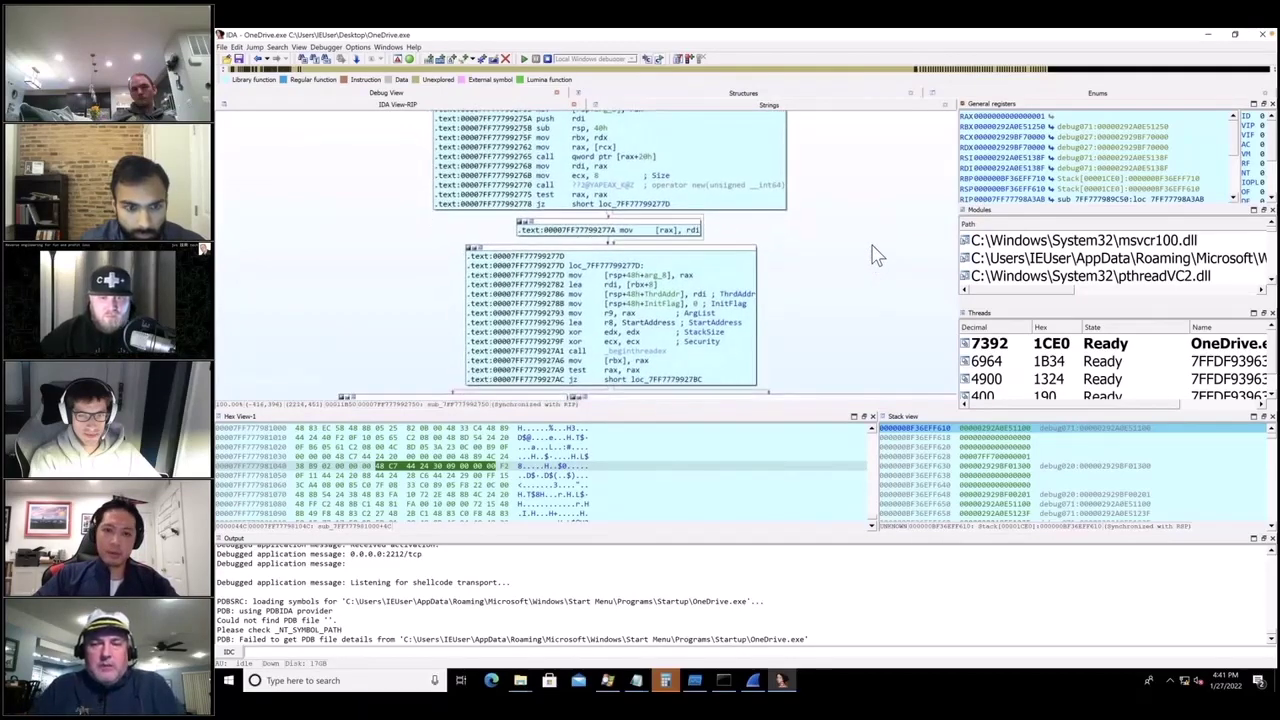
key(Escape)
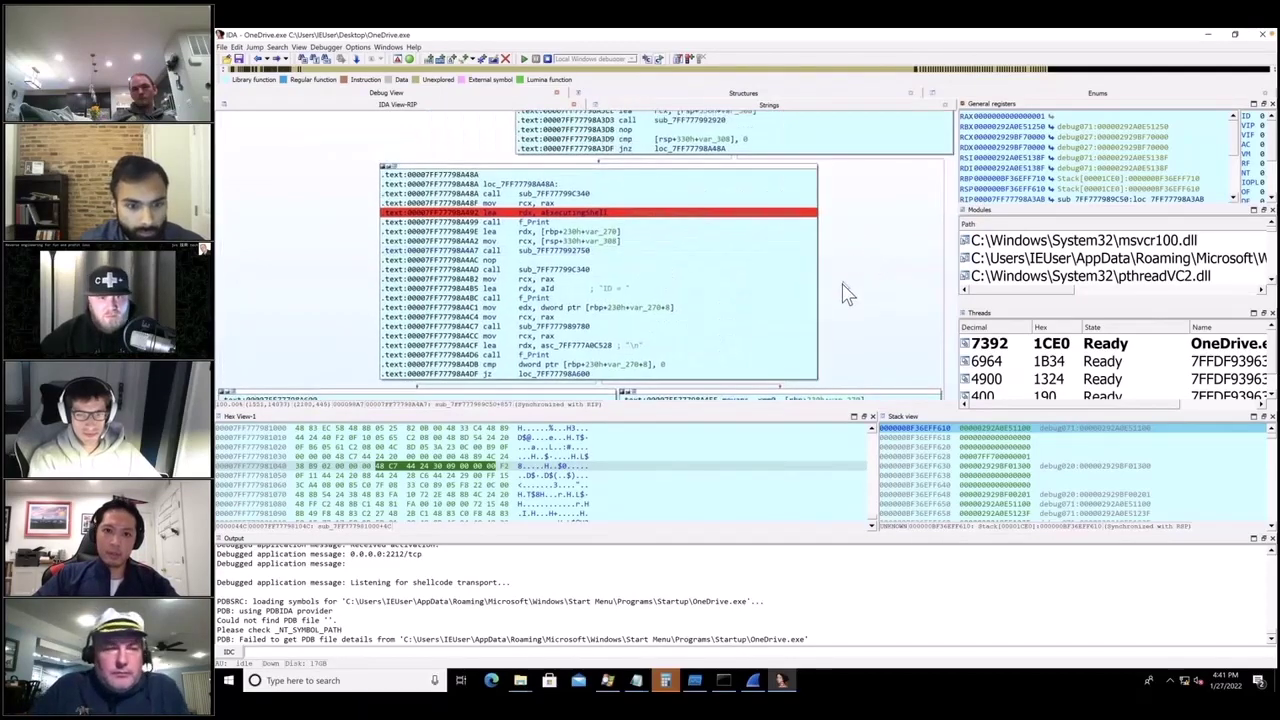
Step: Add a breakpoint on the call to sub_7FF777992750 and remove the breakpoint on the "Executing shellcode" string load
right_click(559, 295)
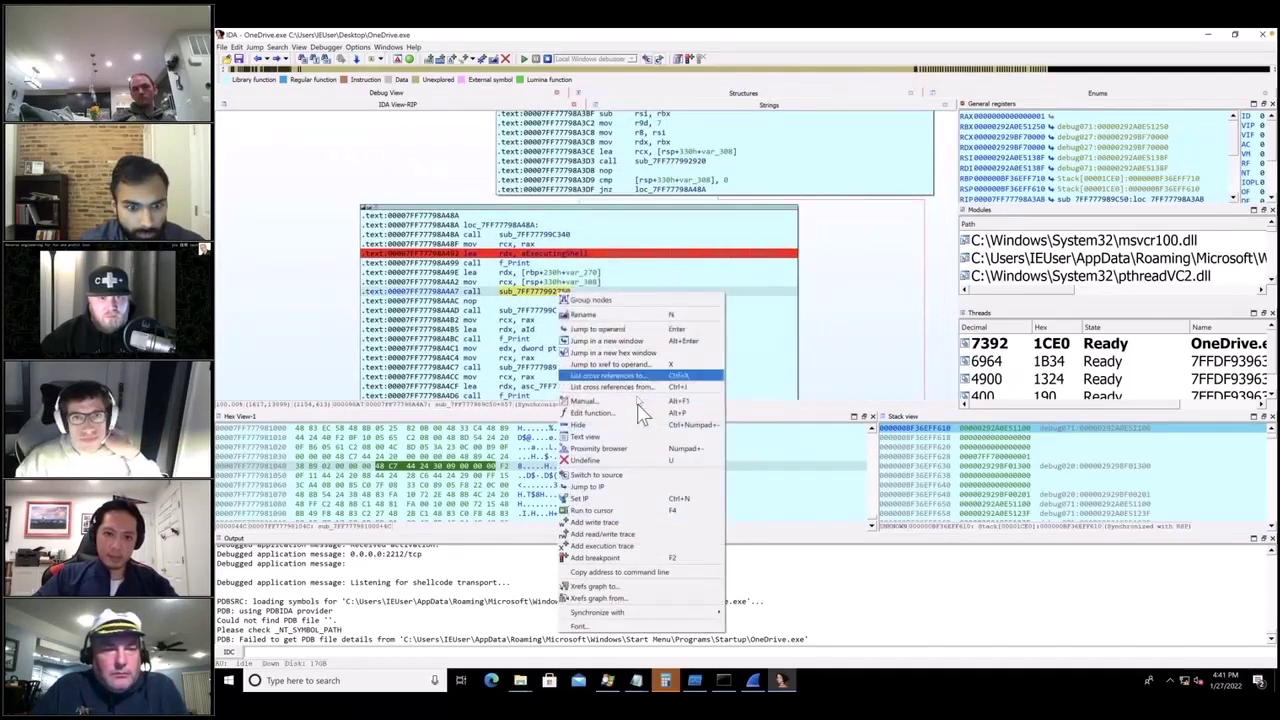
click(630, 559)
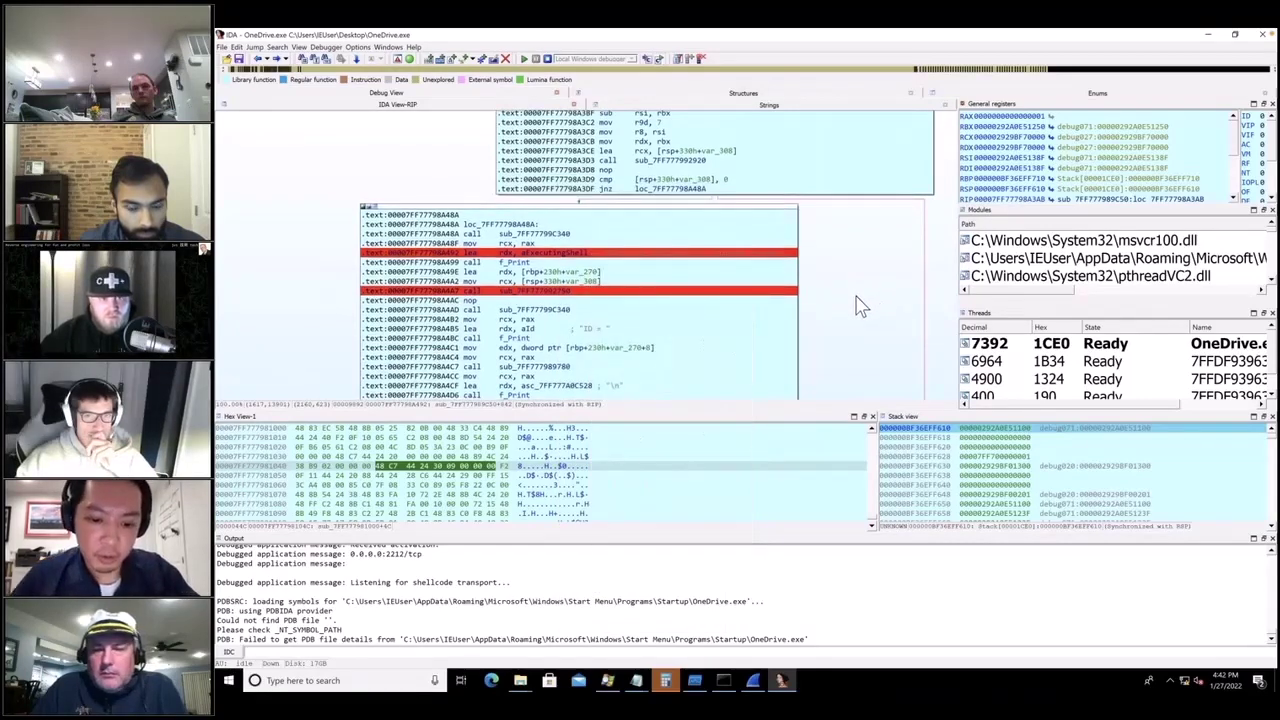
key(F2)
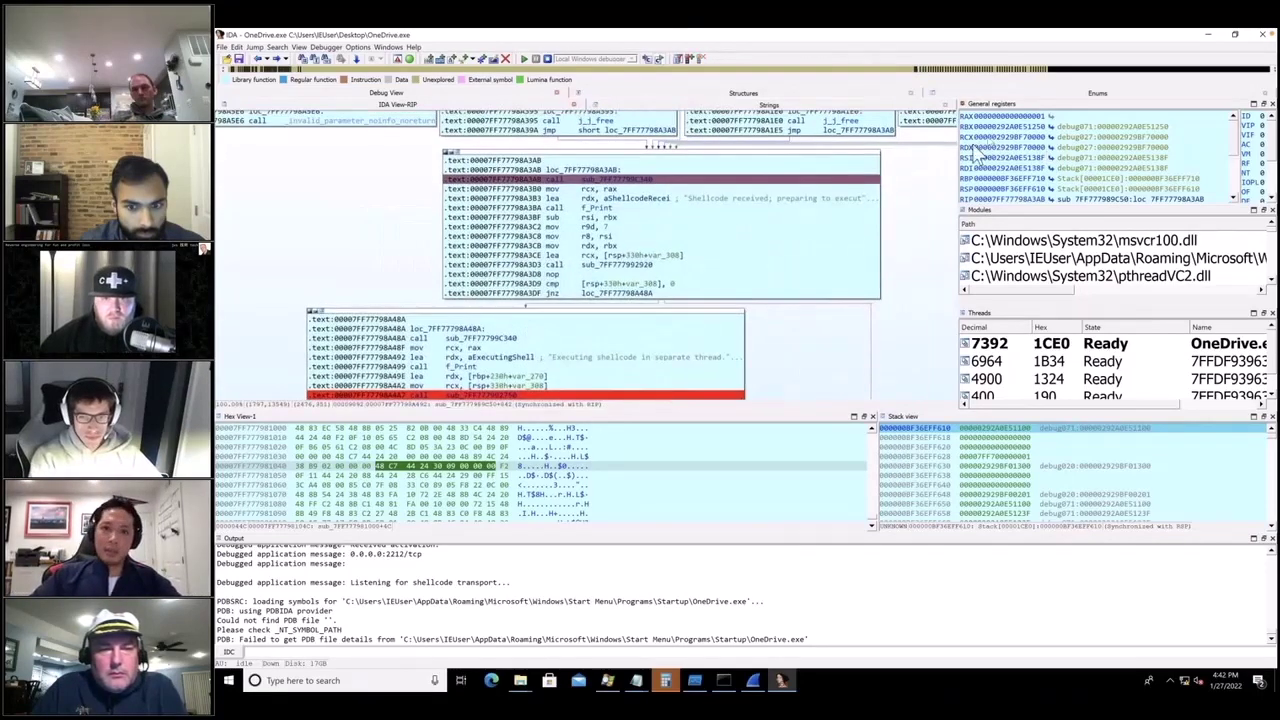
Step: Open sub_7FF77799C340 from the "Shellcode received" block, examine its atexit call, and return to the caller
drag(930, 203, 863, 280)
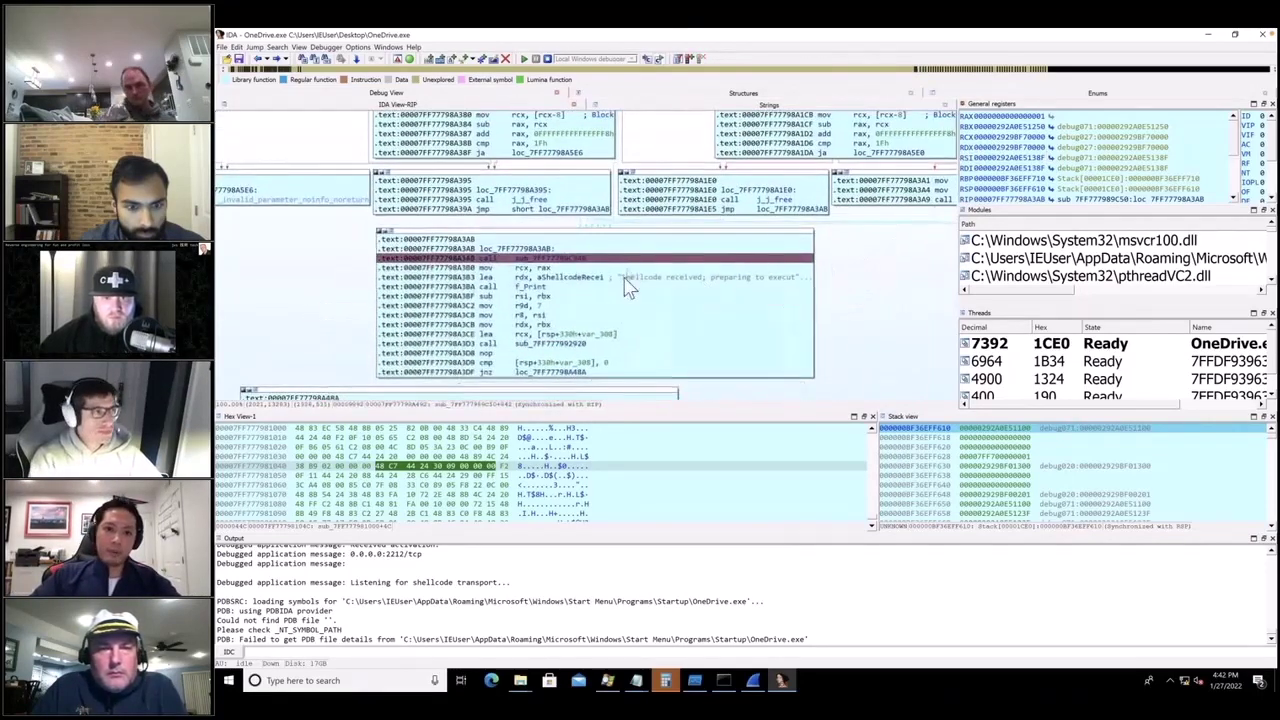
double_click(560, 259)
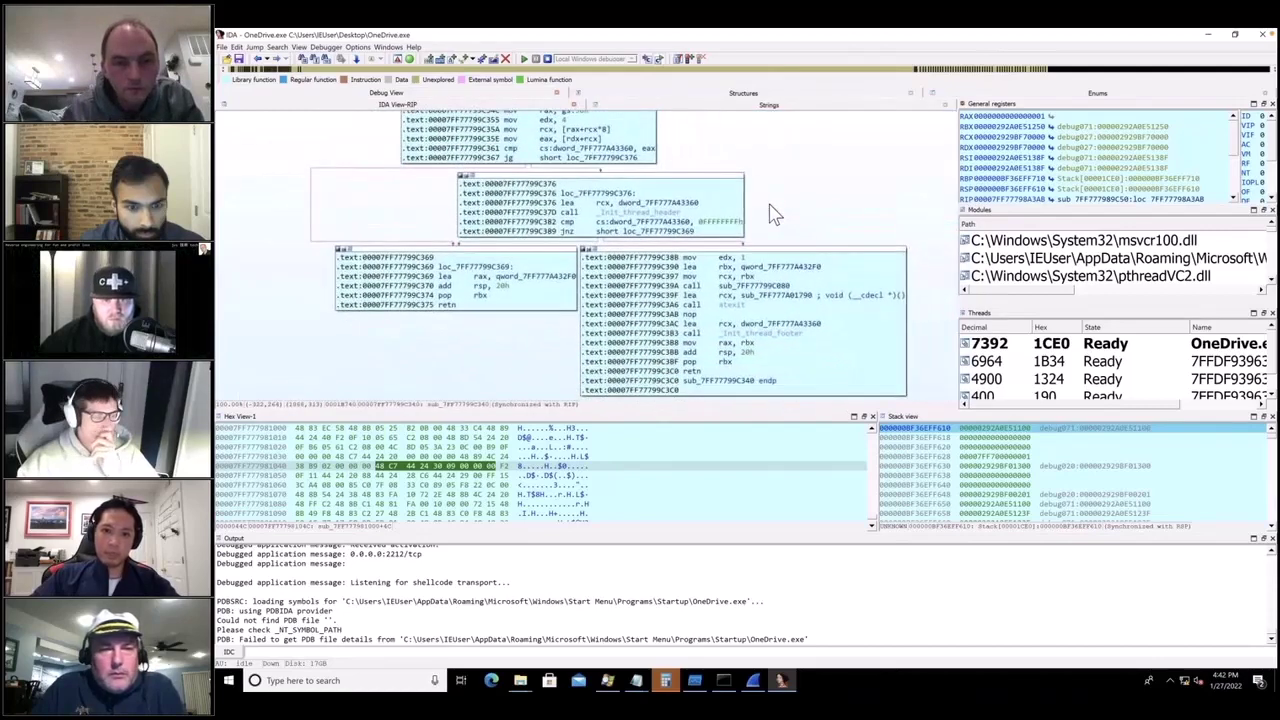
click(693, 306)
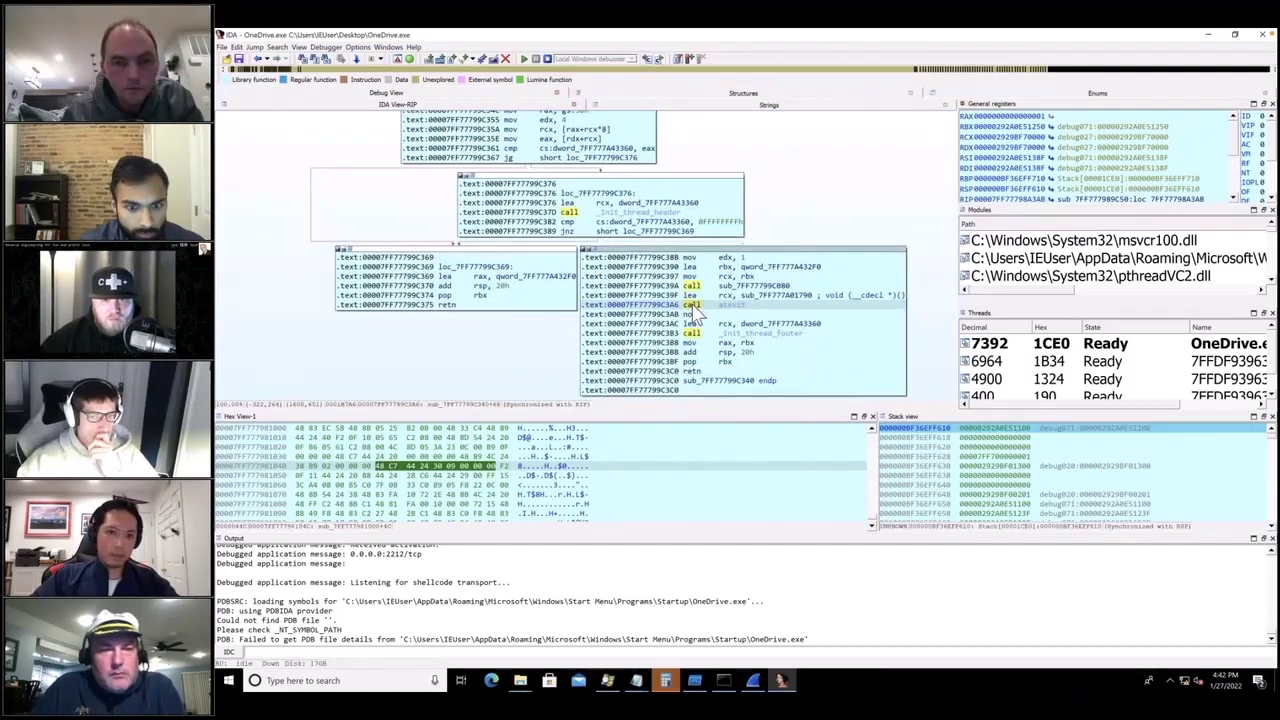
key(Escape)
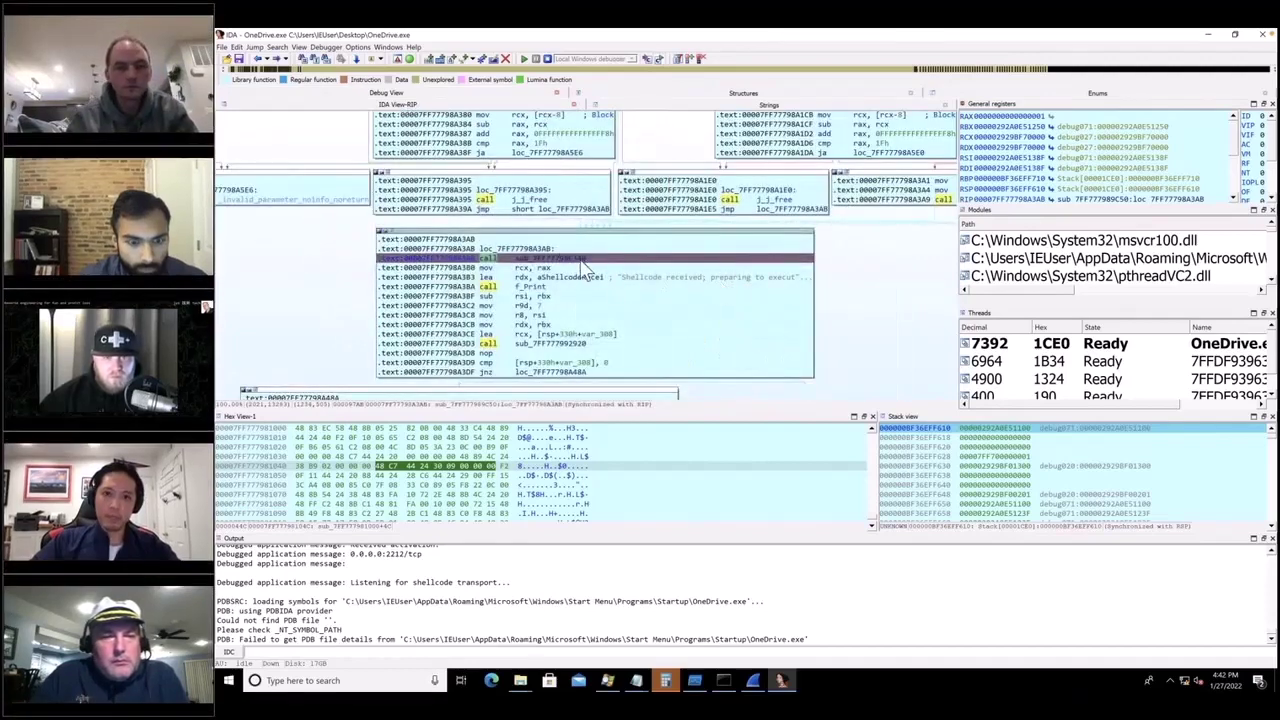
Step: Reopen sub_7FF77799C340, follow its call to sub_7FF77799C080, and examine that subroutine's graph down to the end
double_click(536, 259)
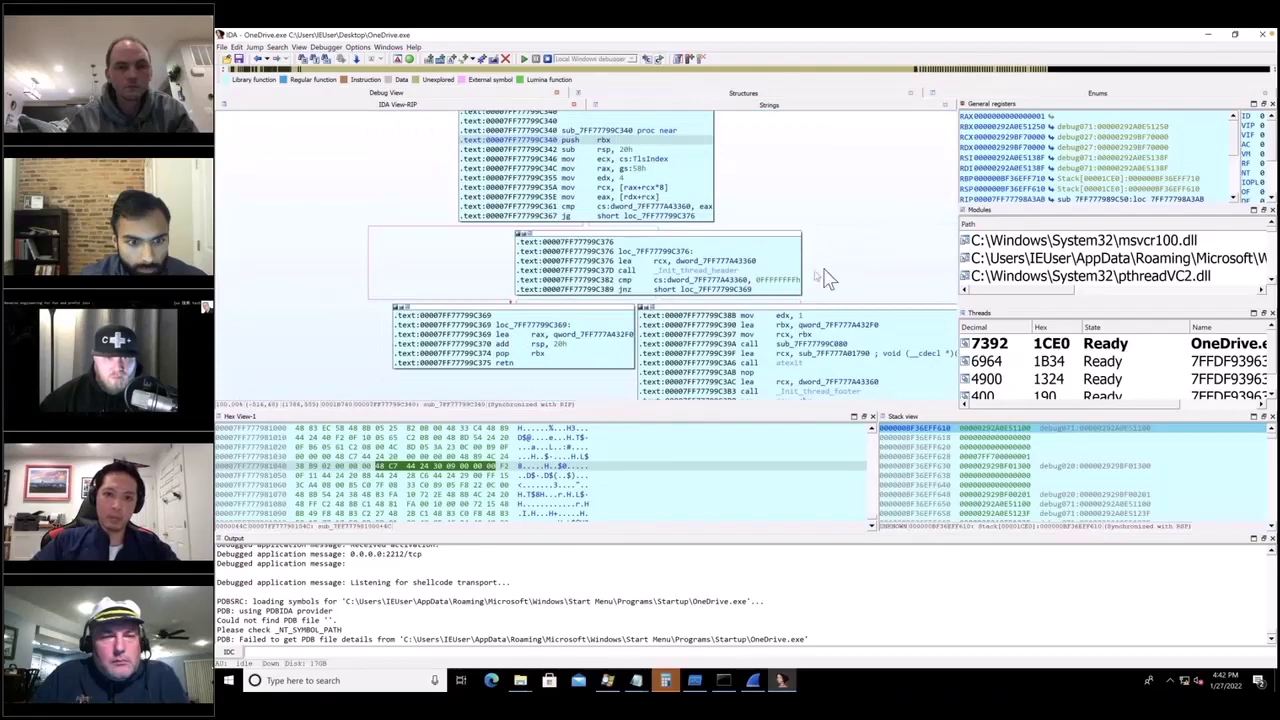
drag(871, 251, 760, 168)
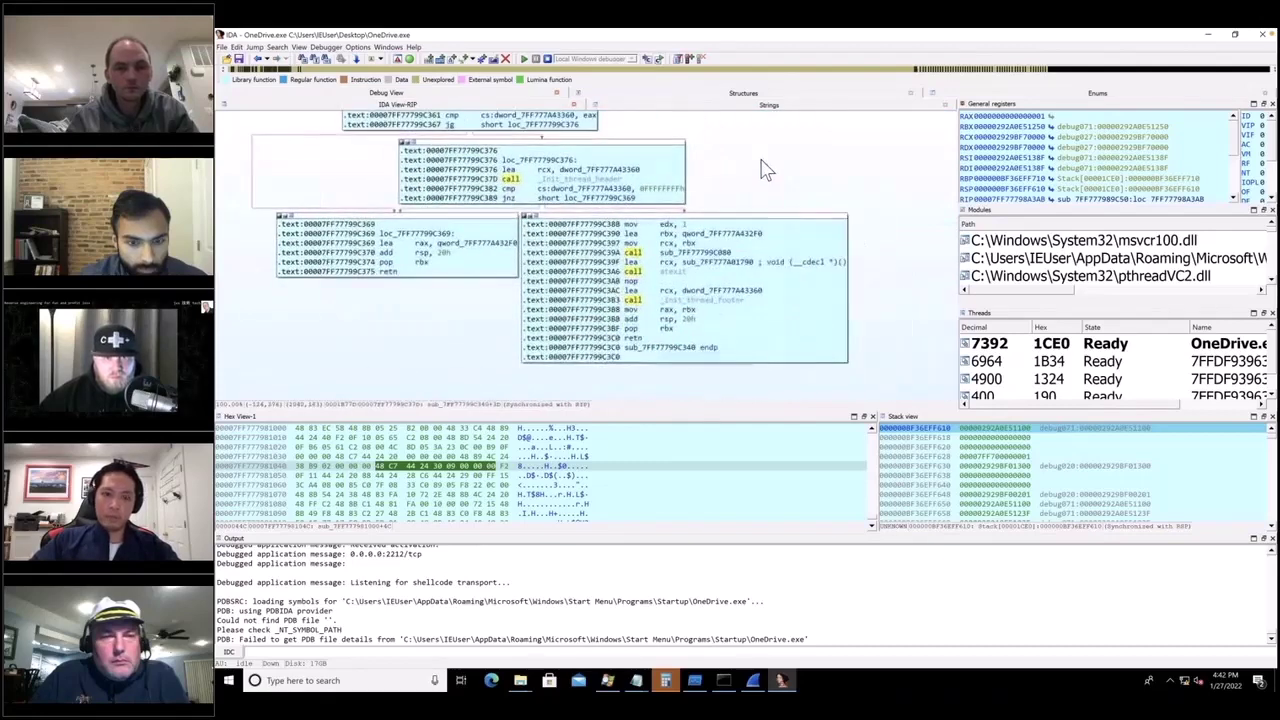
double_click(700, 262)
scroll(810, 313, down, 3)
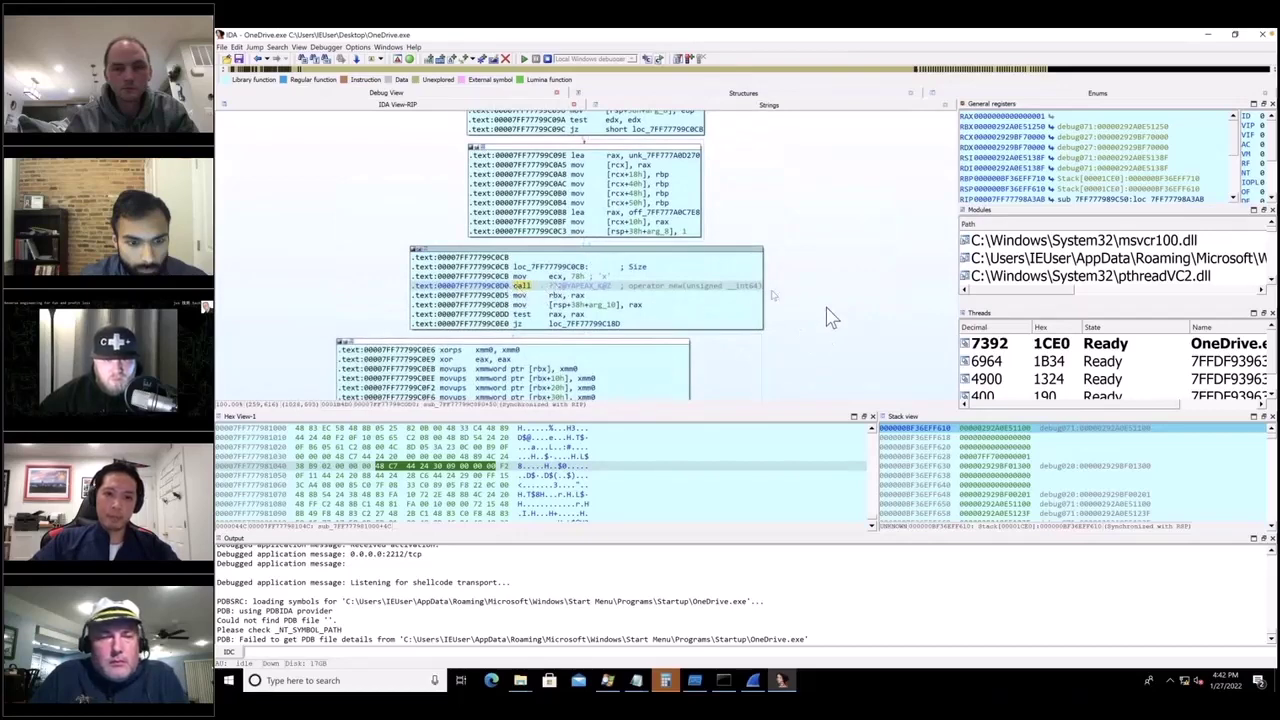
scroll(846, 269, down, 3)
scroll(862, 240, down, 9)
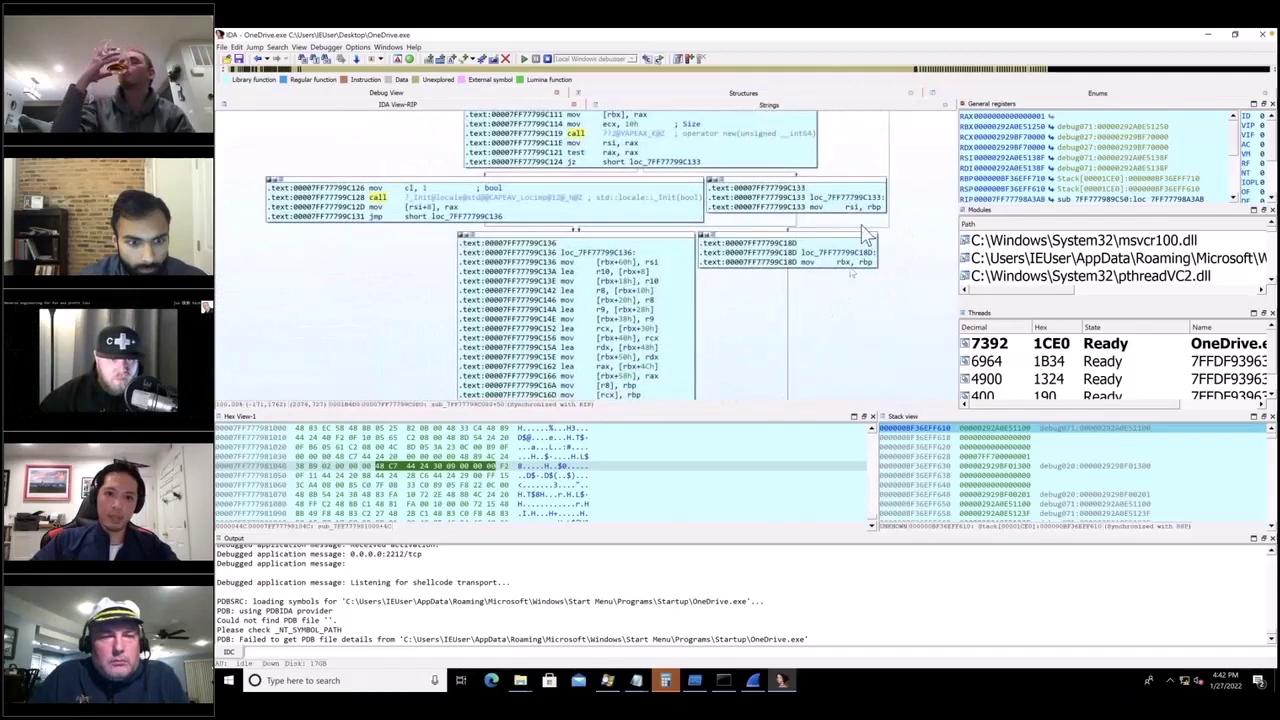
scroll(845, 300, down, 12)
scroll(860, 255, down, 5)
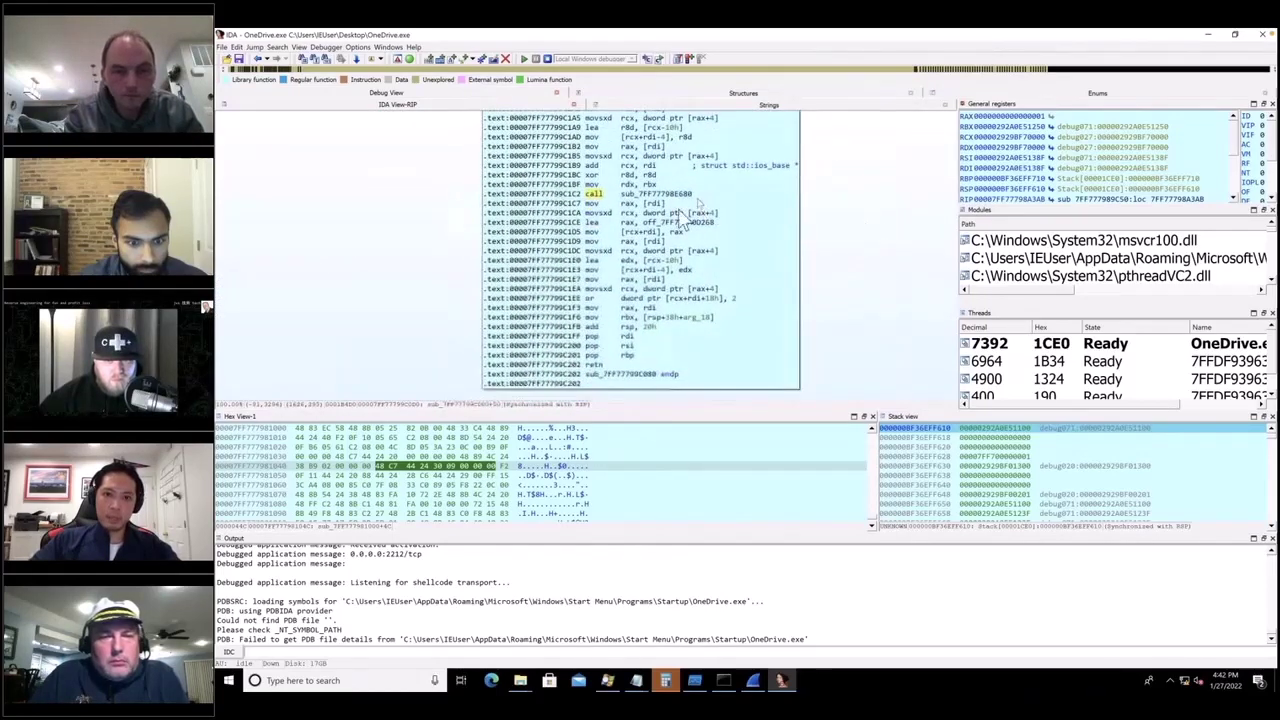
Step: Open sub_7FF77798E680 from the end of sub_7FF77799C080 and inspect the calls in its first block
double_click(686, 197)
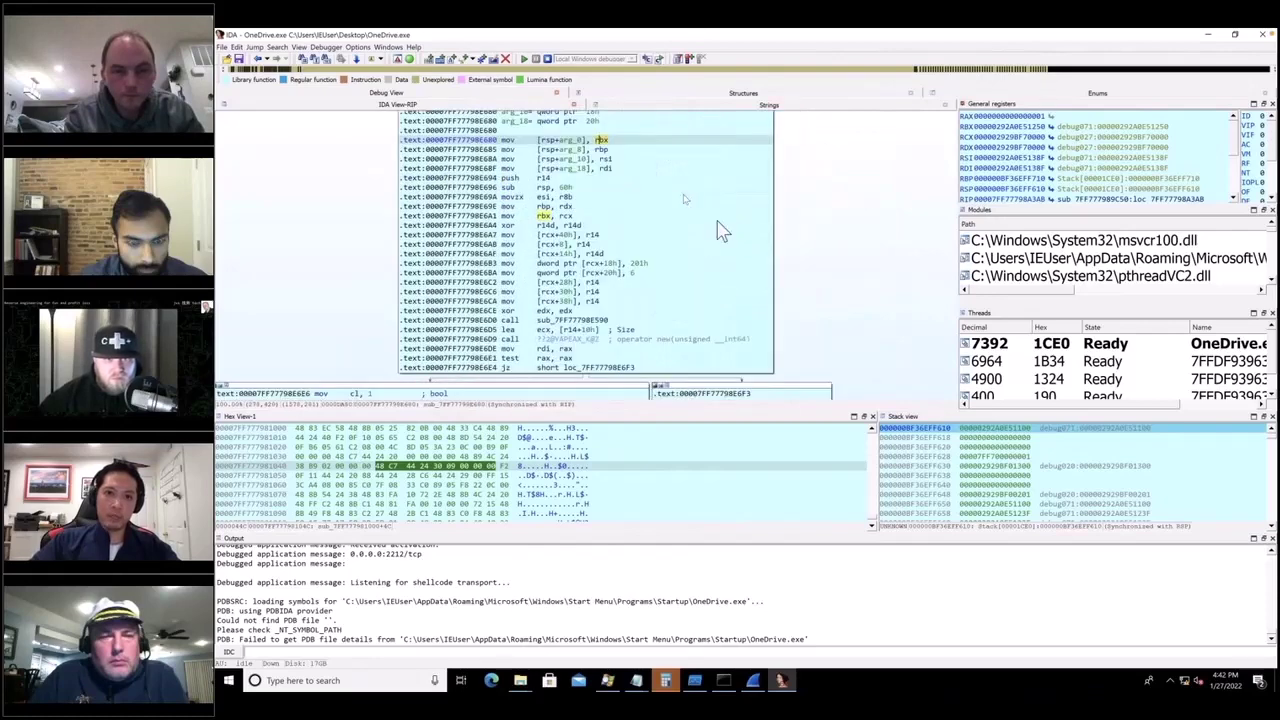
scroll(870, 275, down, 2)
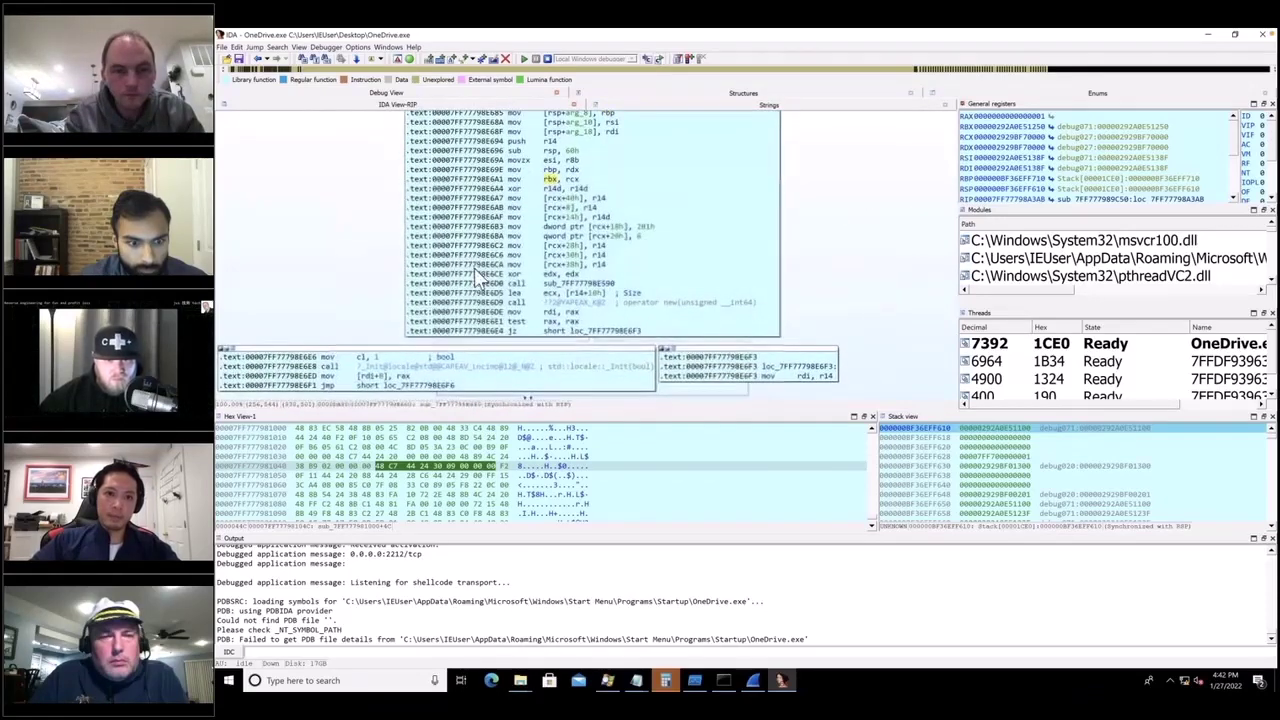
click(515, 283)
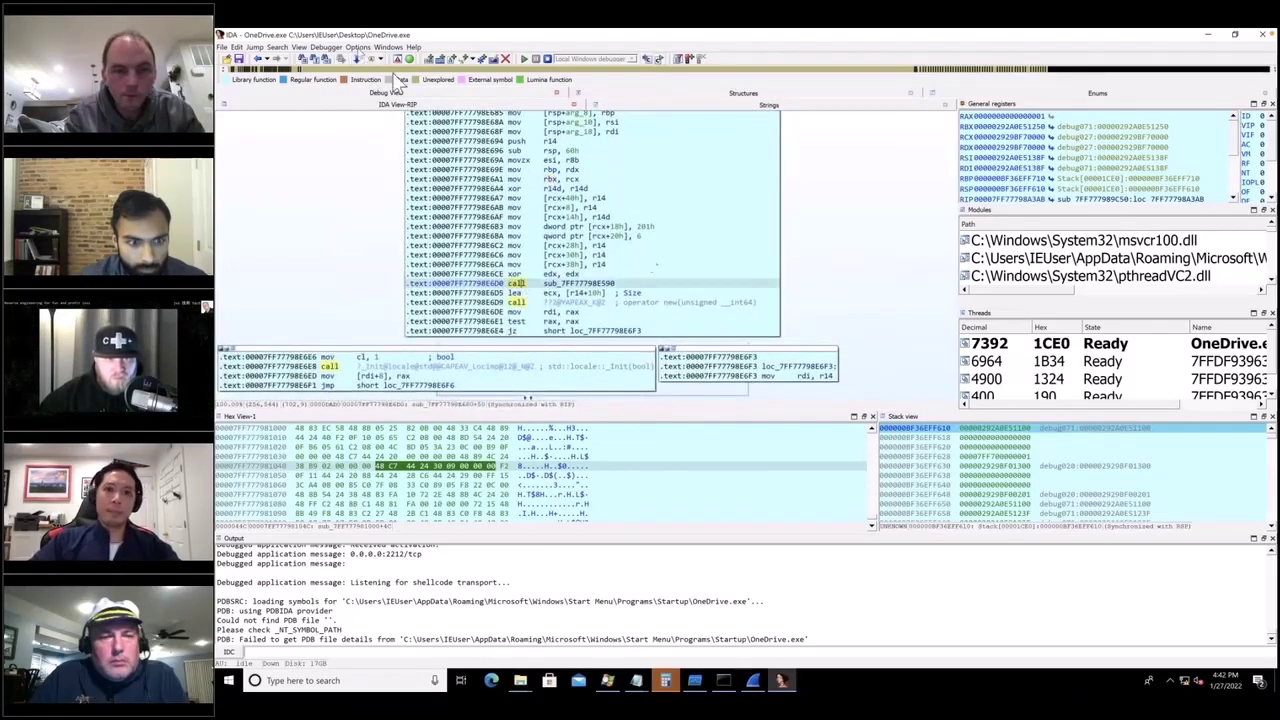
click(558, 302)
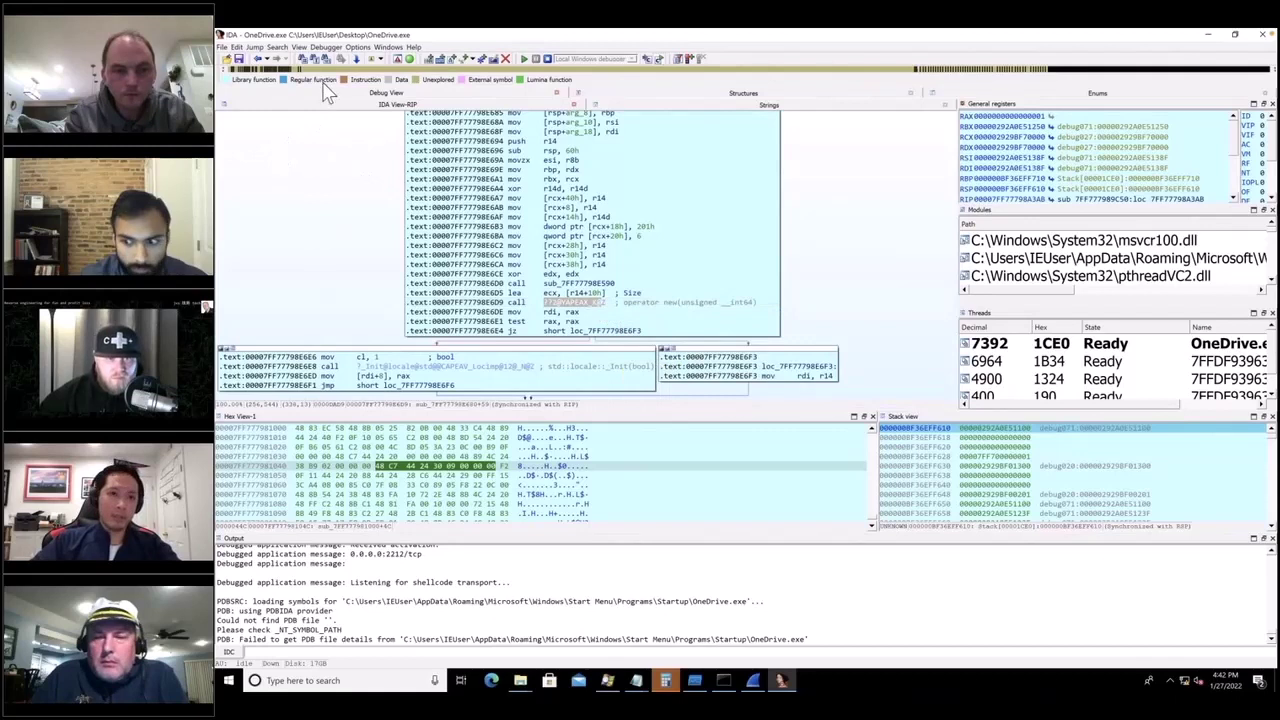
Step: Set demangled C++ names to display as Names in the disassembly
click(358, 47)
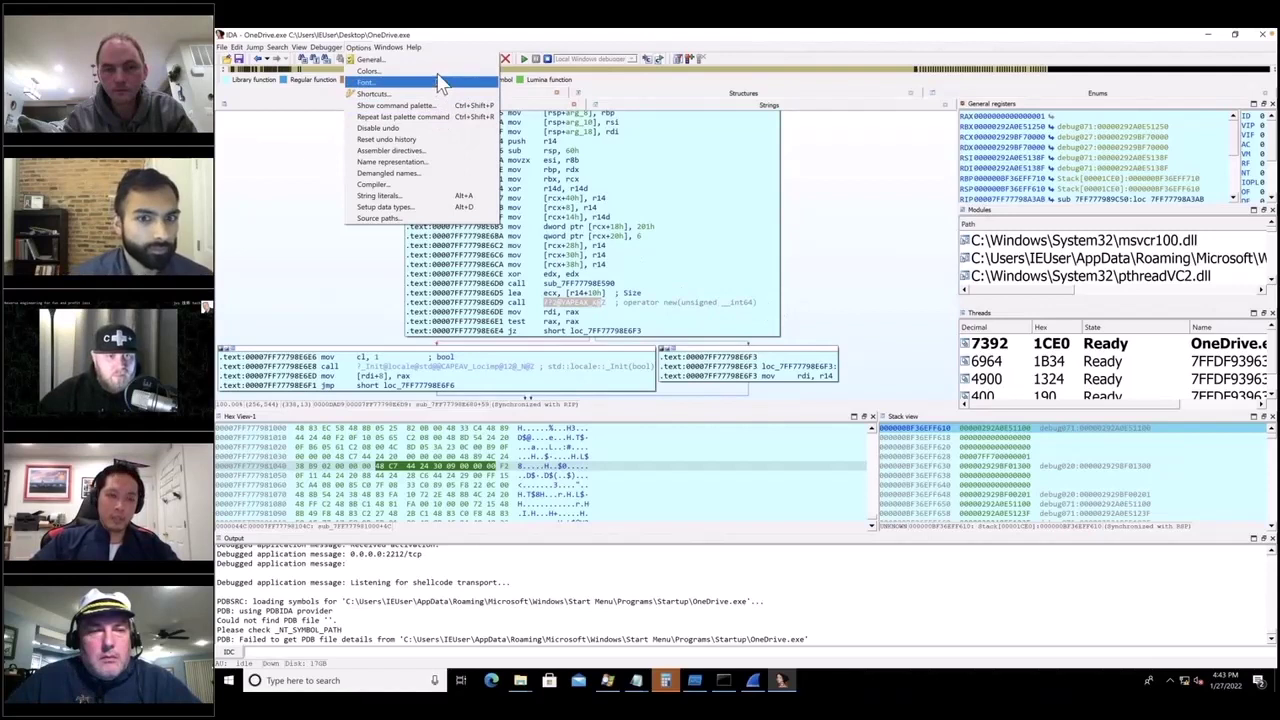
click(410, 174)
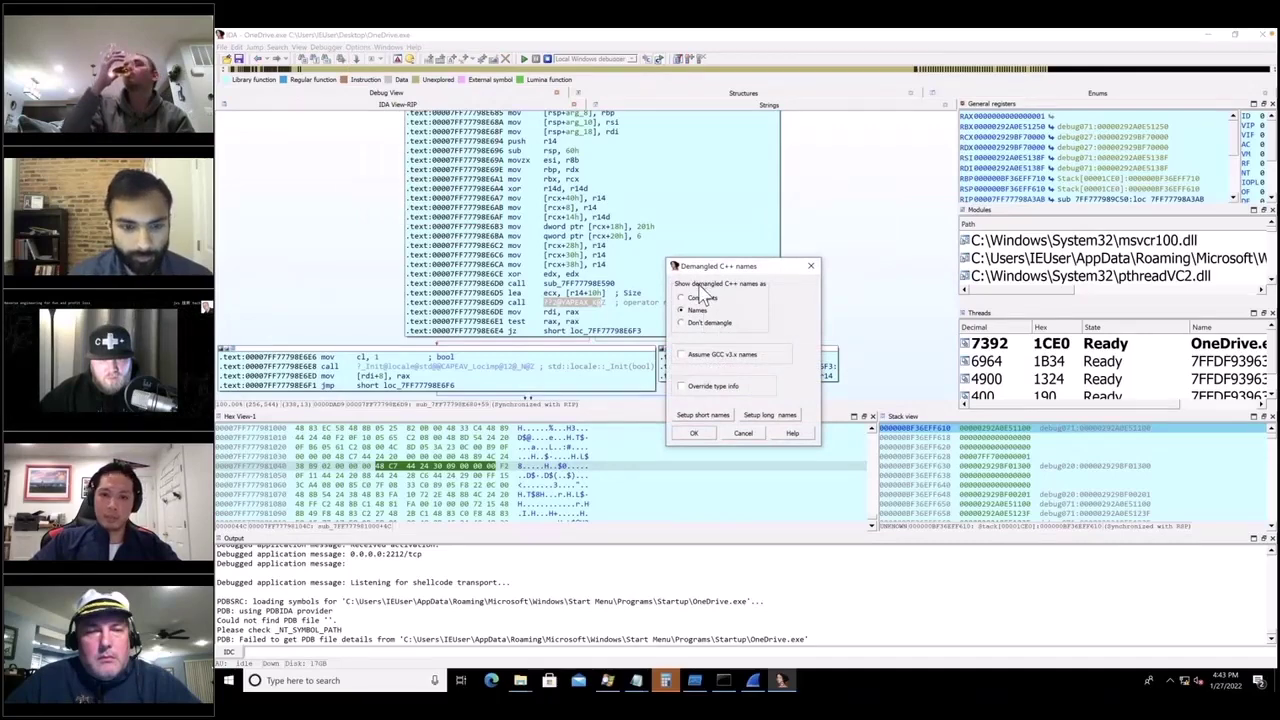
click(695, 435)
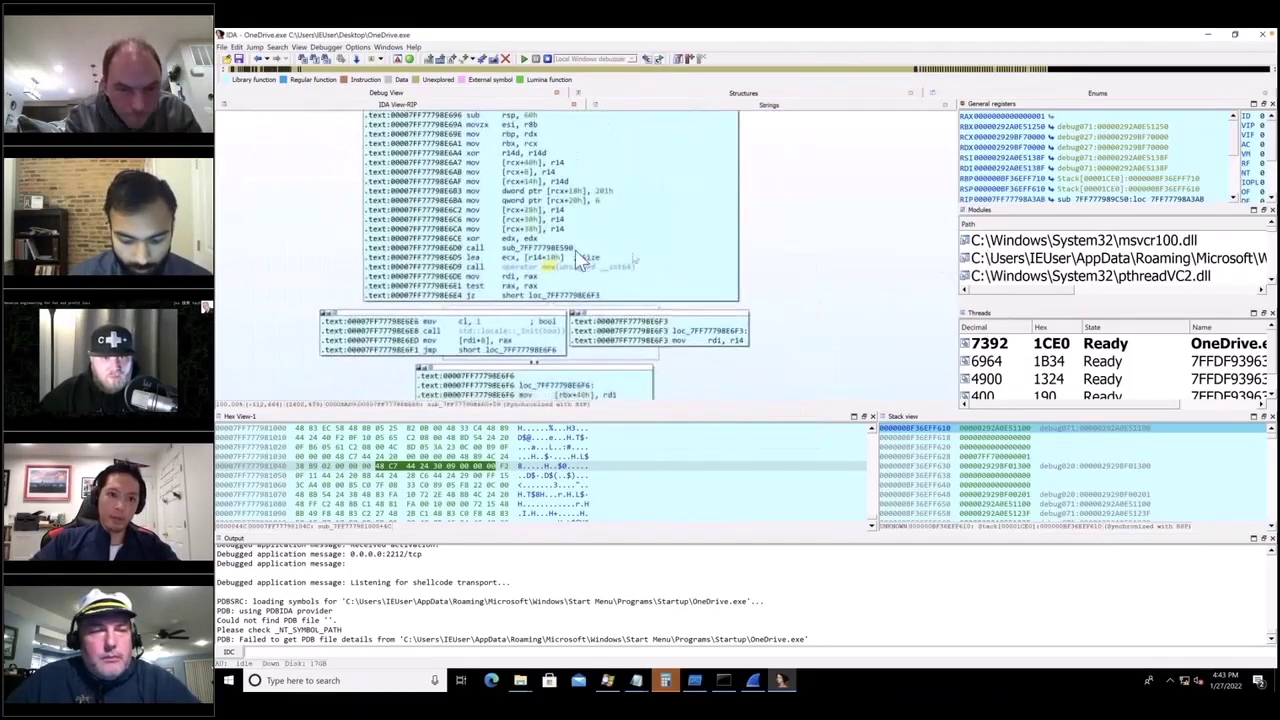
Step: Examine the calls in sub_7FF77798E680 from operator new down to the exception-throwing block, and return to its beginning
click(480, 267)
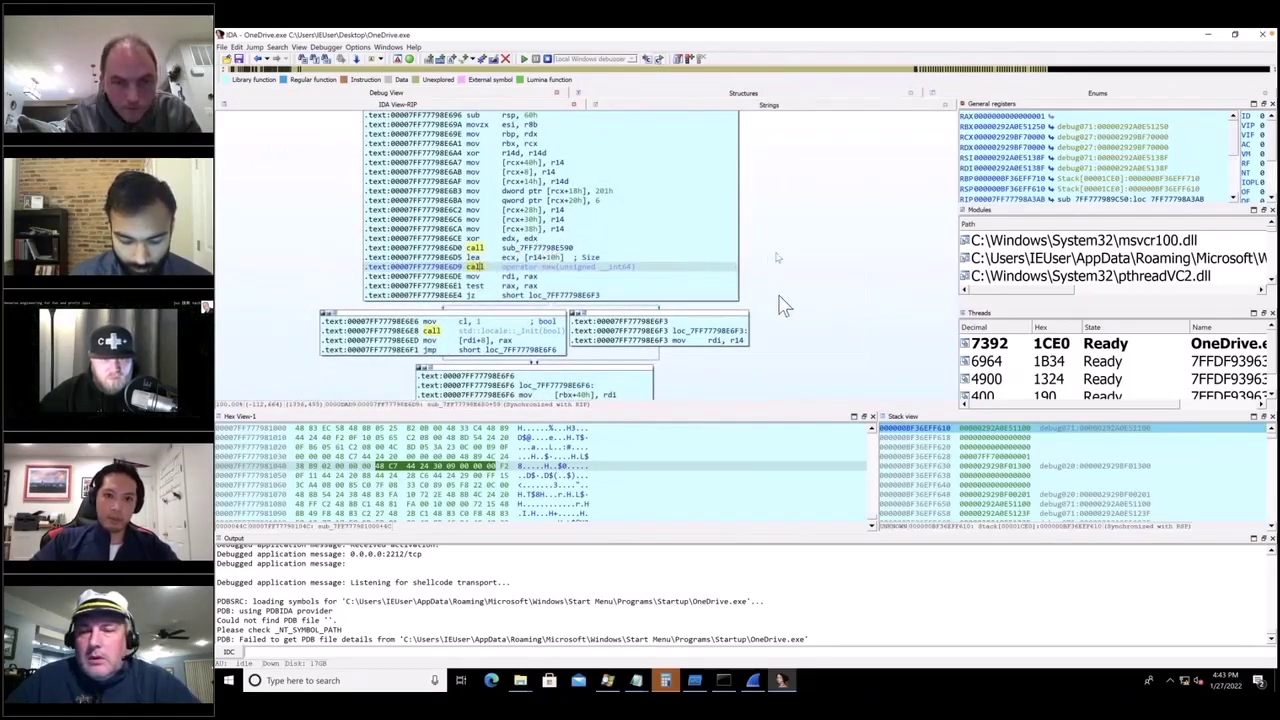
scroll(785, 305, down, 10)
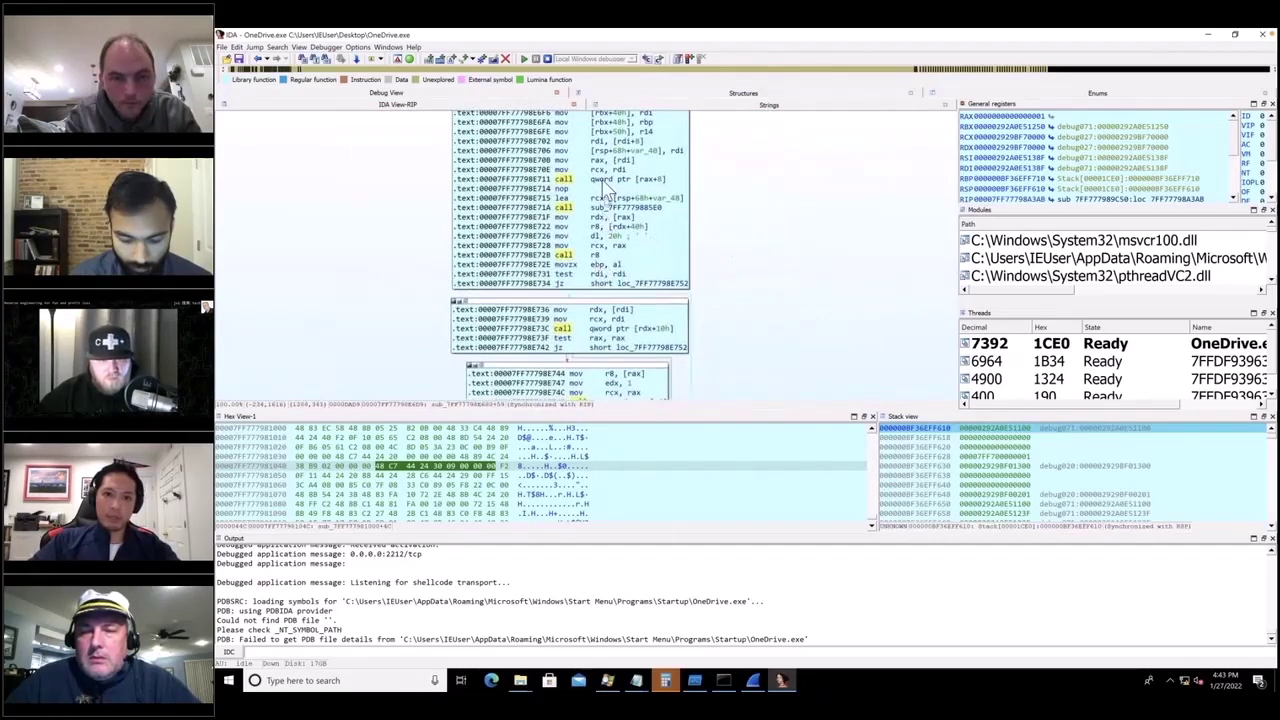
scroll(789, 274, down, 5)
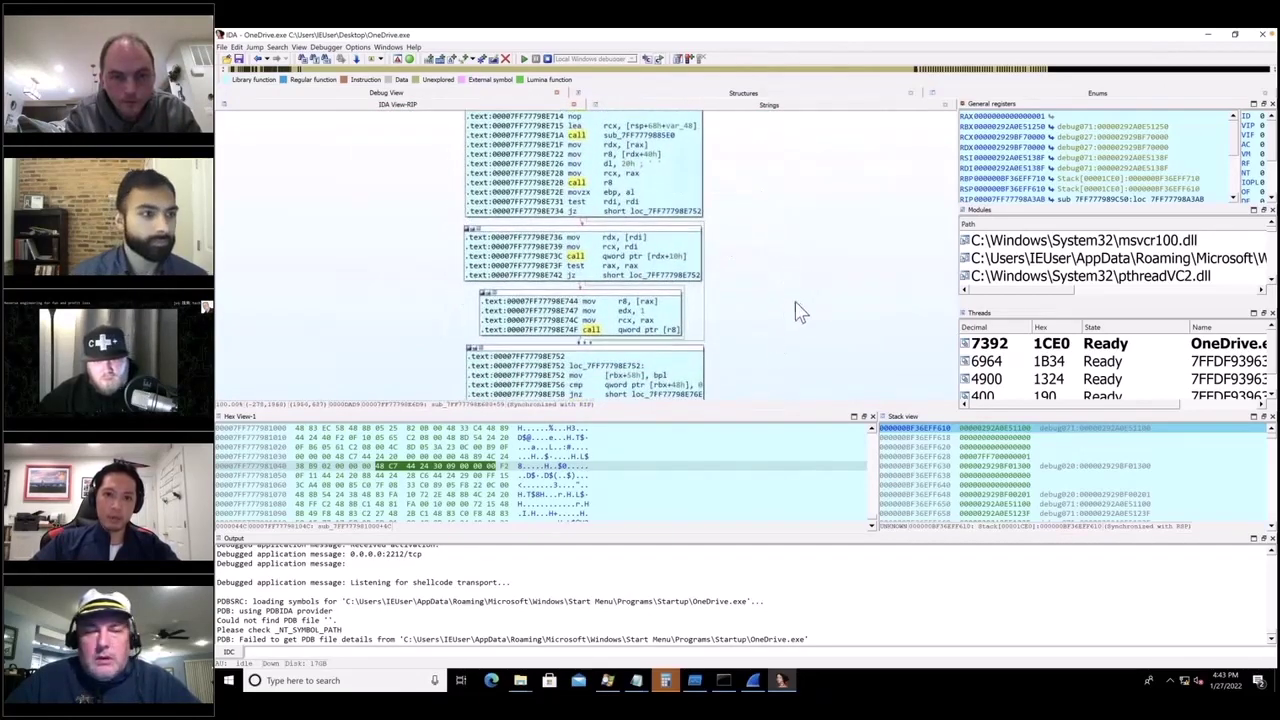
scroll(834, 274, down, 10)
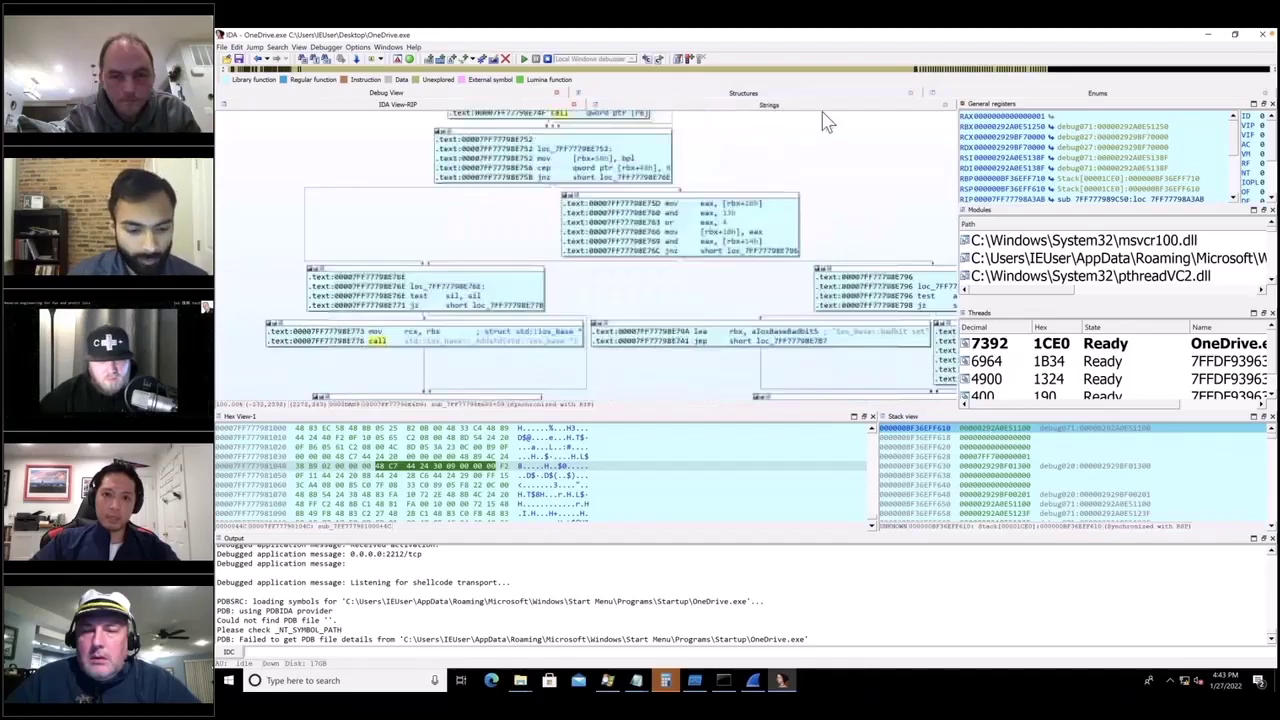
scroll(695, 308, down, 4)
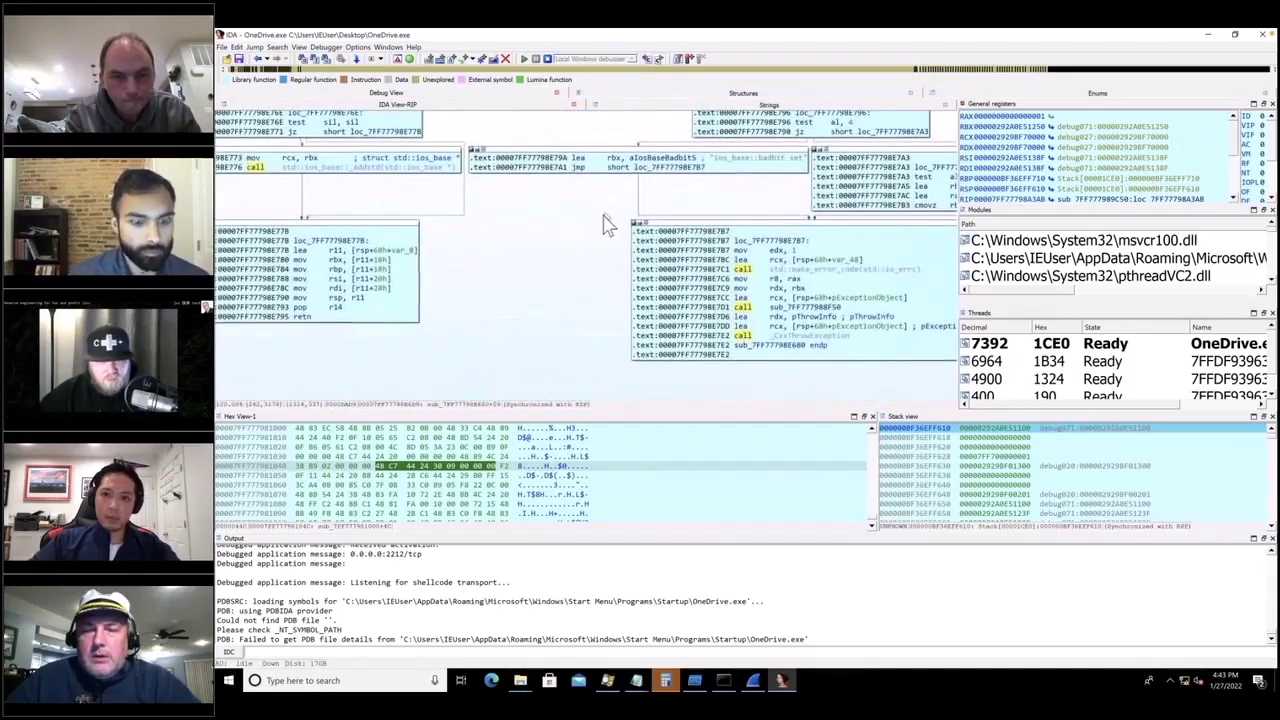
scroll(575, 307, up, 15)
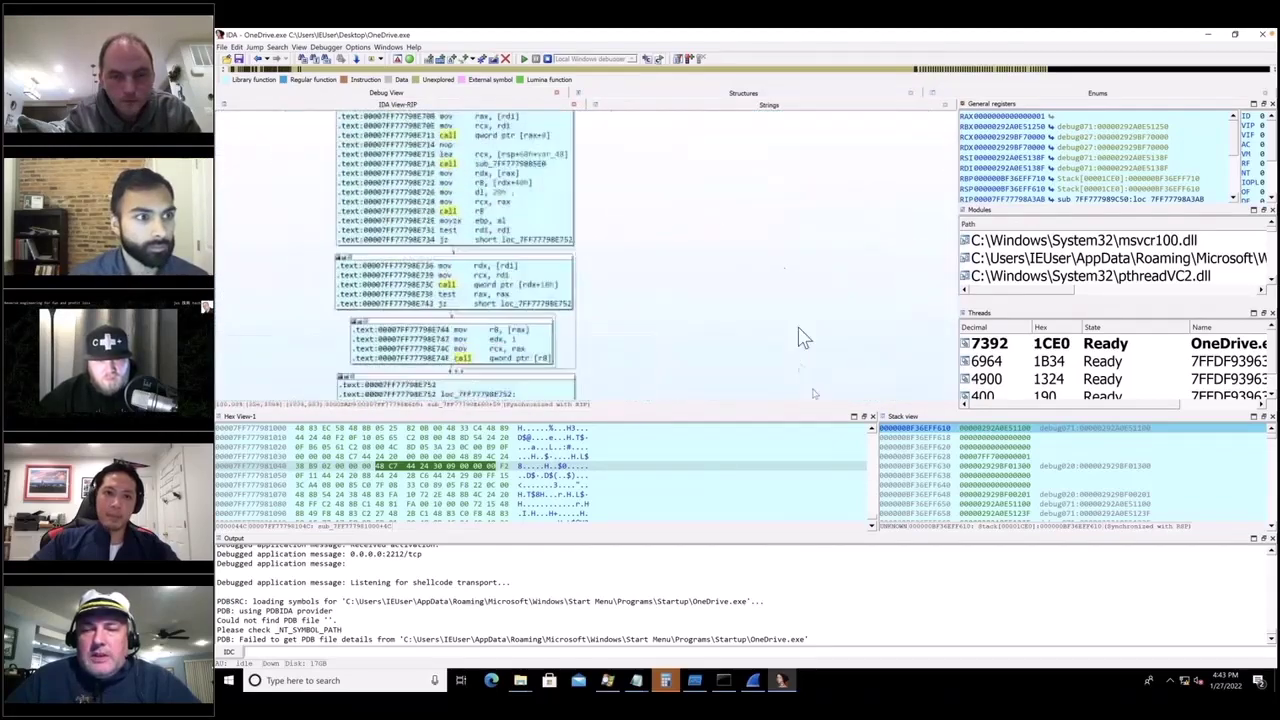
scroll(809, 331, up, 10)
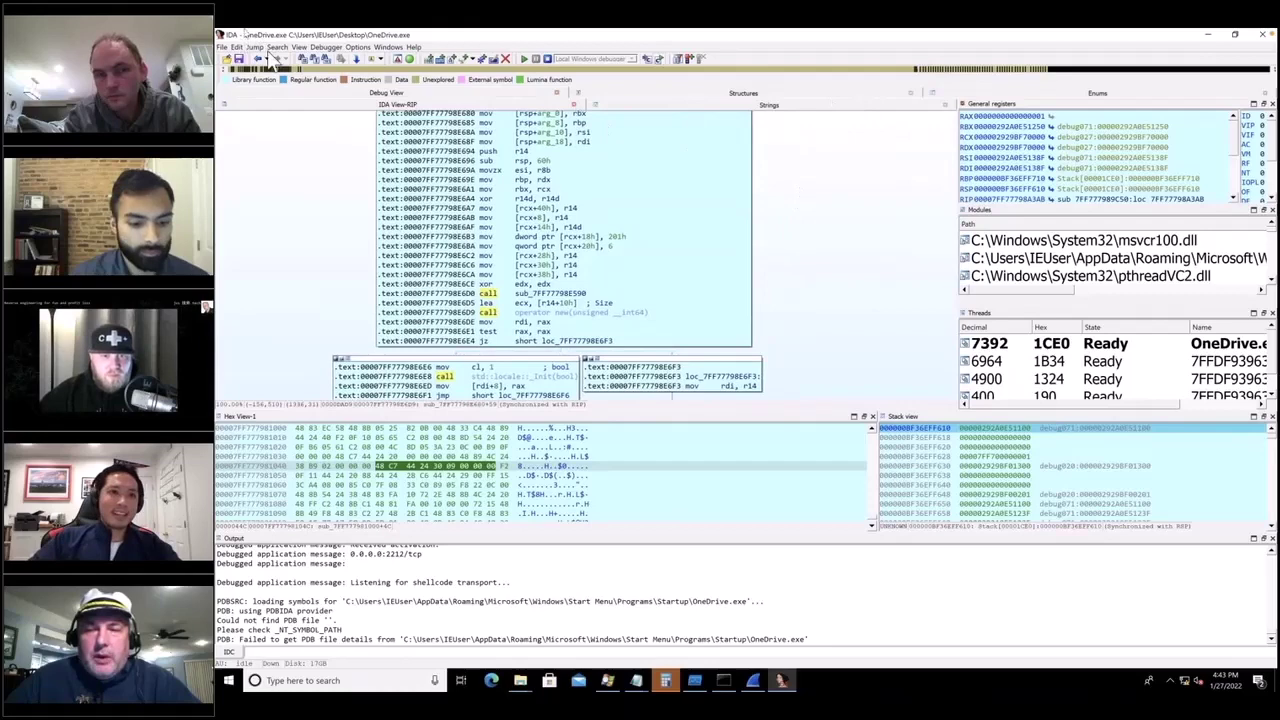
Step: Open the Imports list and widen its Address and Name columns to show full entries
click(298, 48)
mouse_move(330, 59)
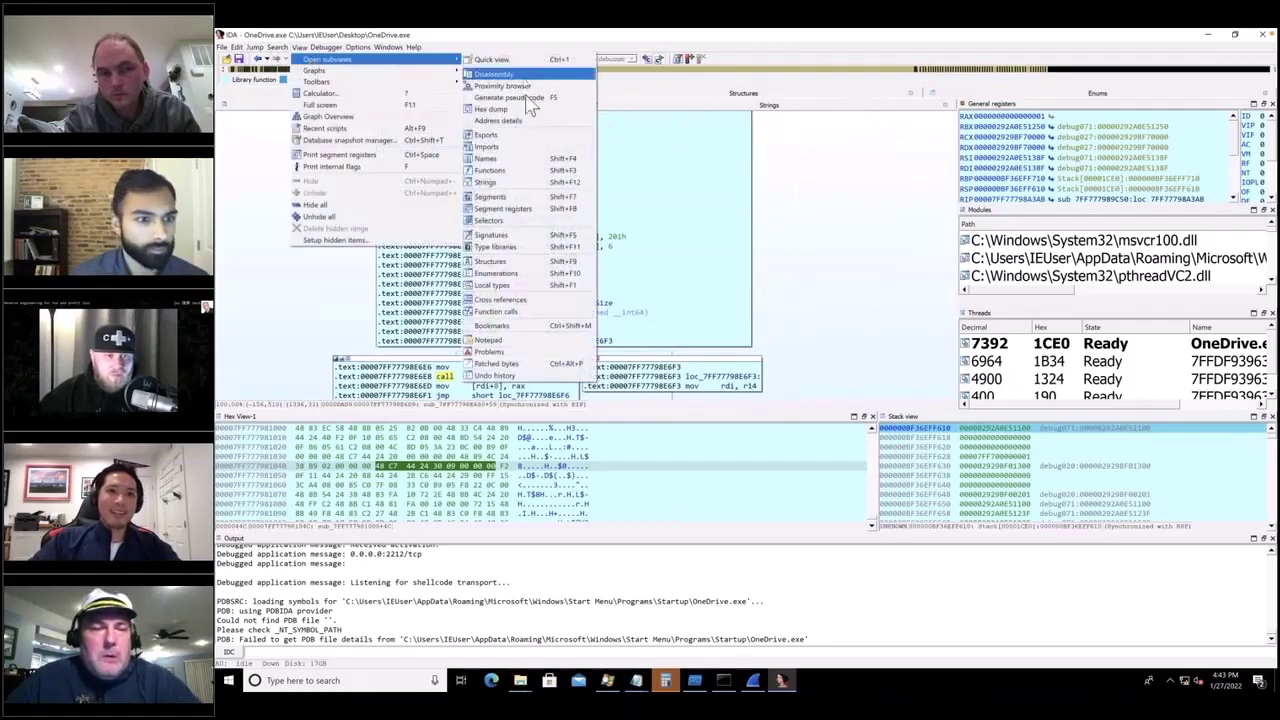
click(522, 146)
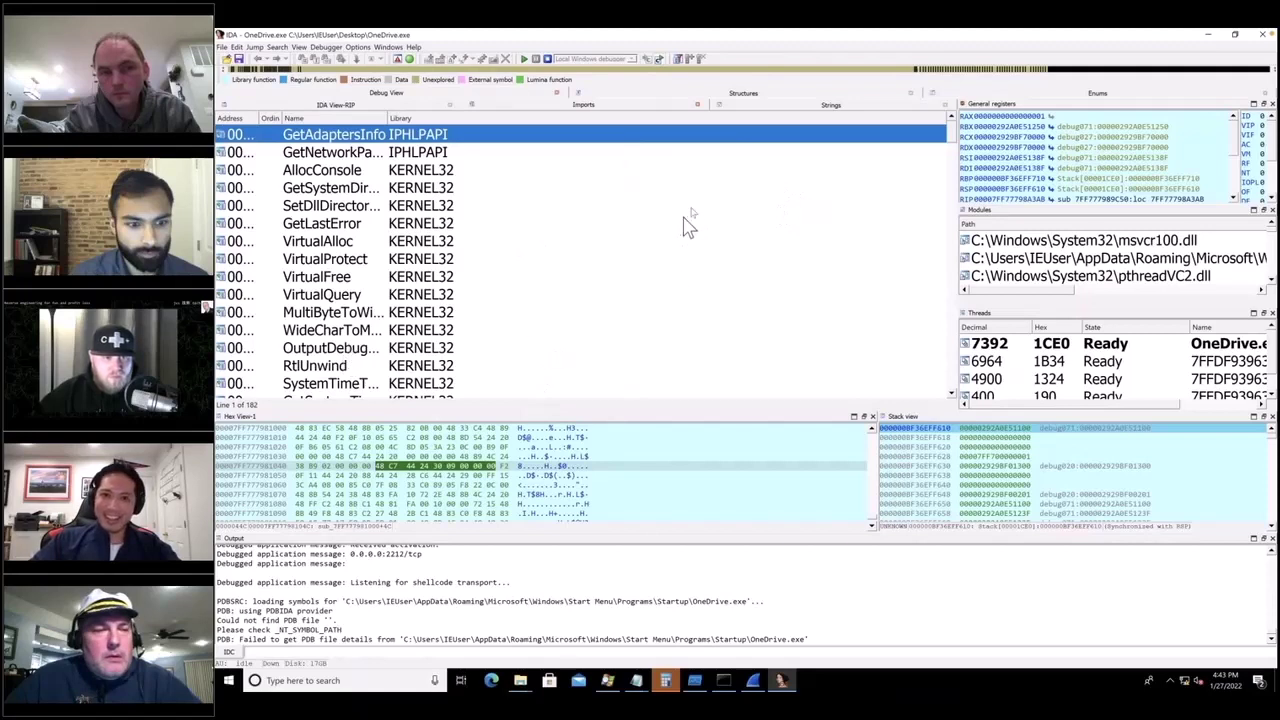
drag(258, 118, 372, 118)
drag(497, 118, 572, 118)
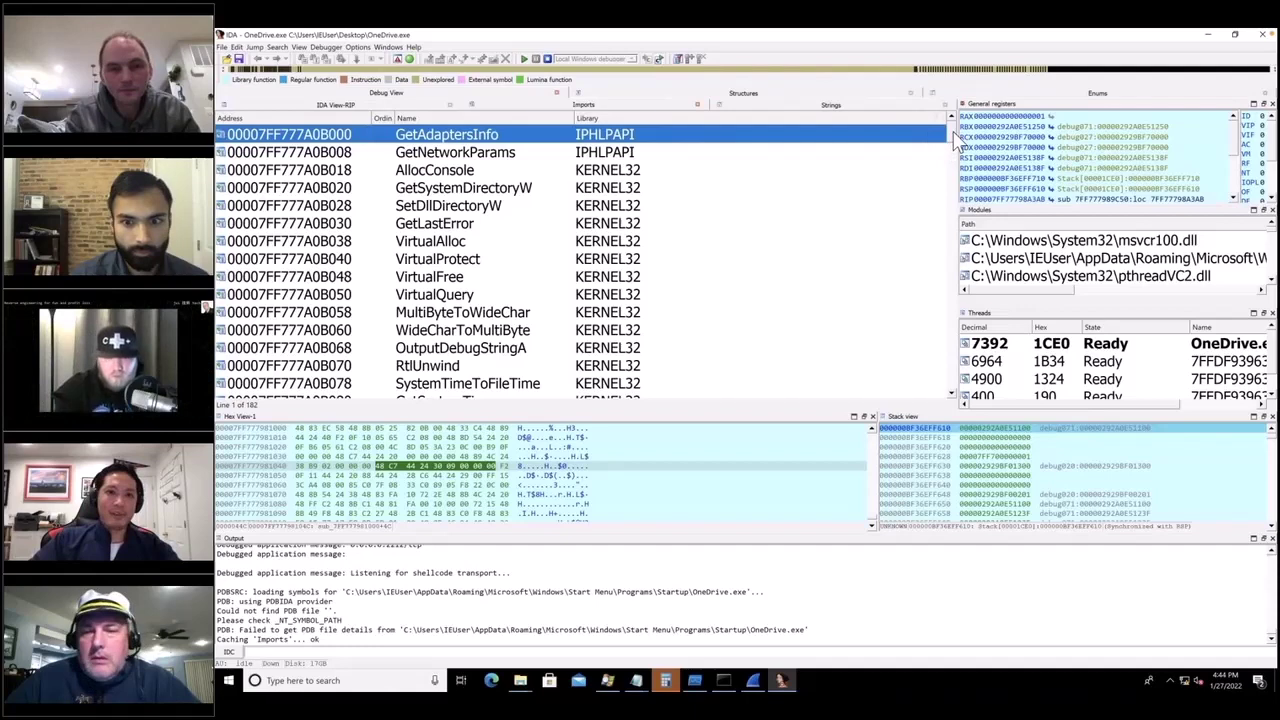
Step: Find the WS2_32 recv function in the imports and open its .idata entry
drag(955, 140, 955, 222)
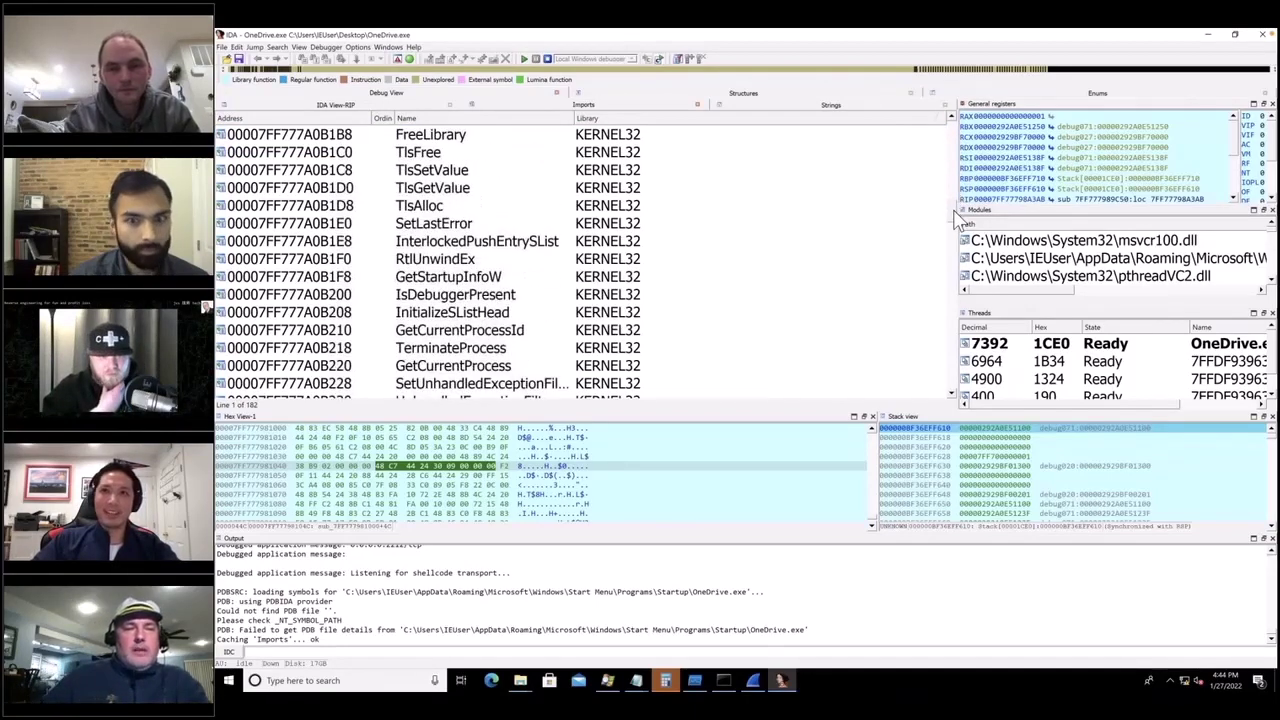
drag(955, 238, 955, 322)
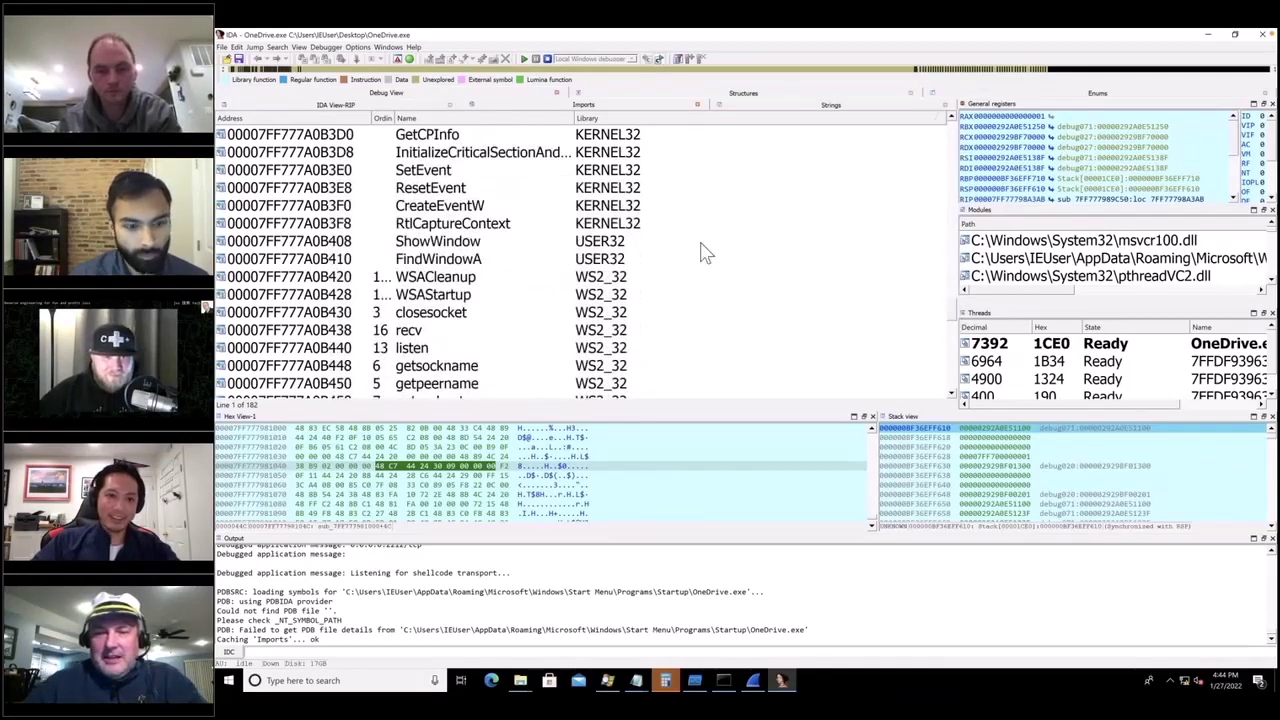
click(457, 332)
double_click(457, 332)
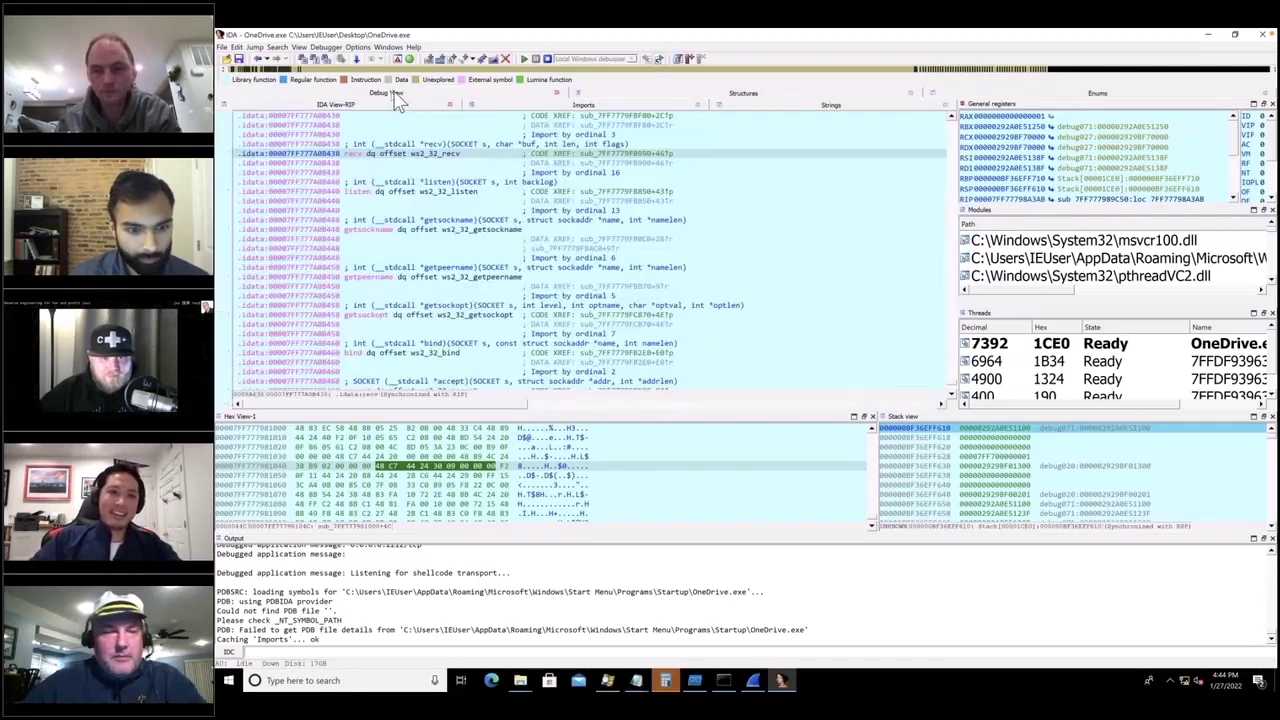
Step: Follow the cross-reference to recv into sub_7FF7779FB990 and add a breakpoint on the recv call at 00007FF7779FB9D6
click(452, 154)
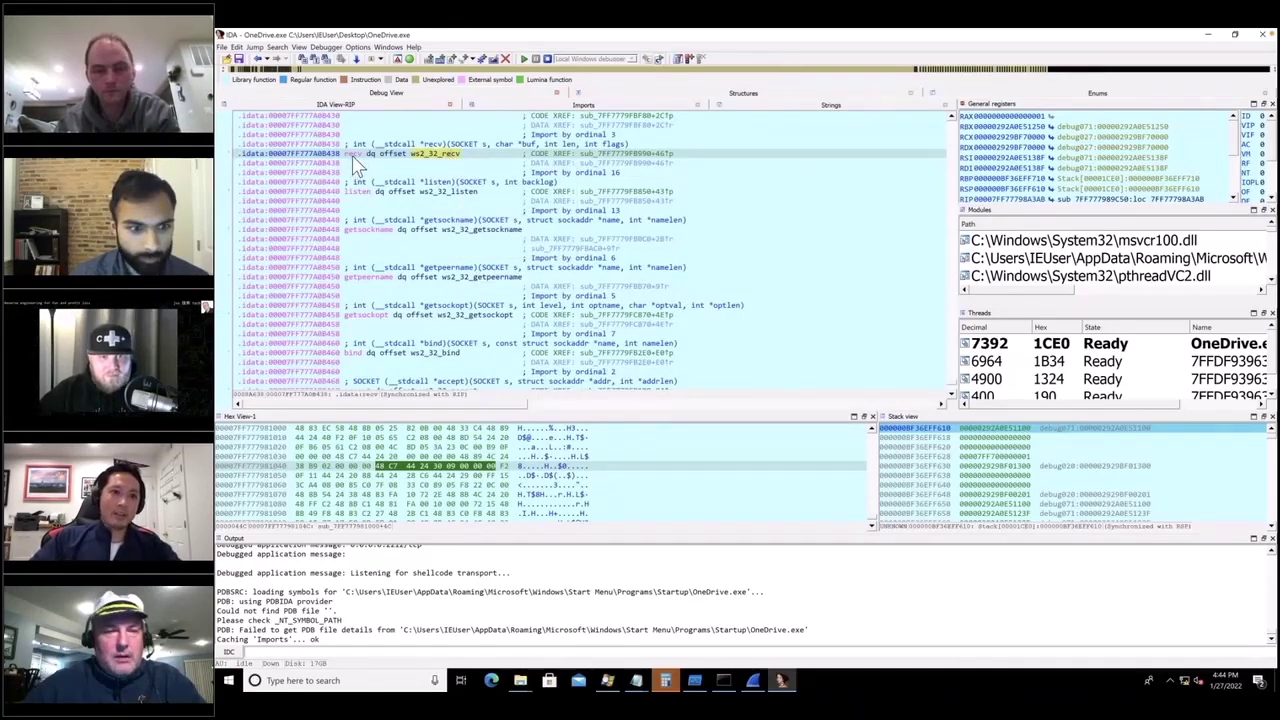
key(x)
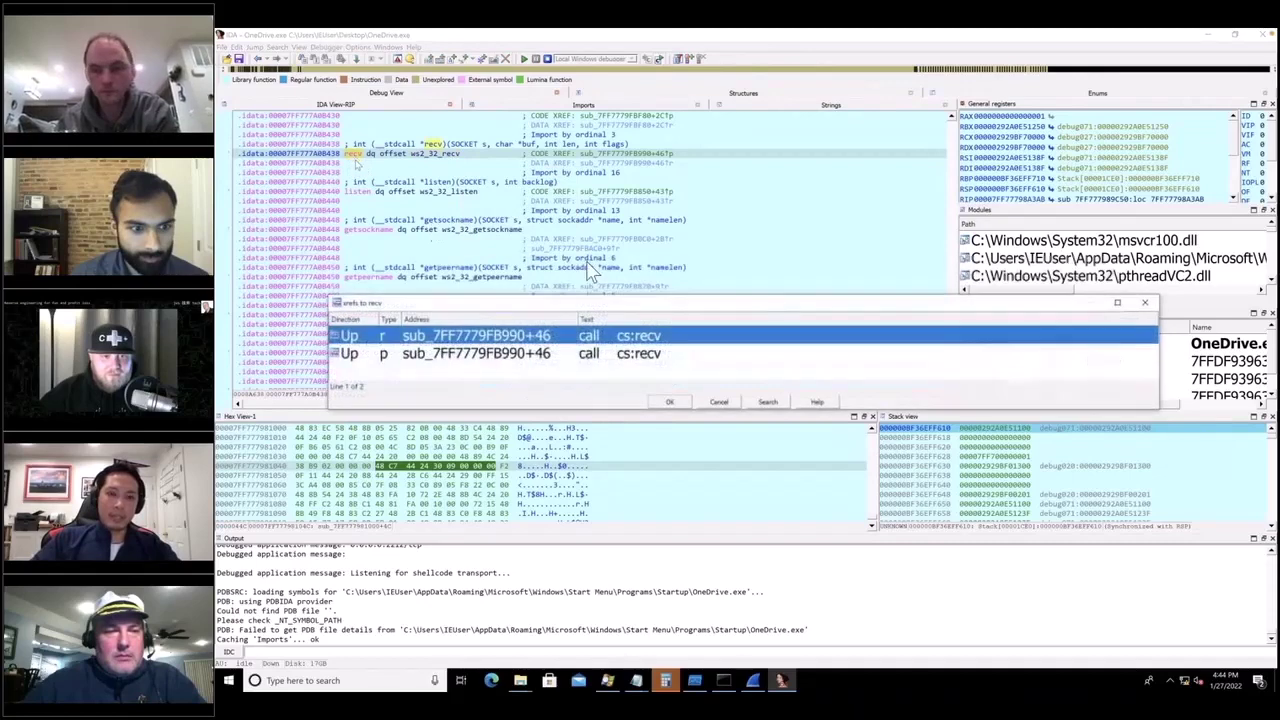
double_click(508, 343)
right_click(607, 156)
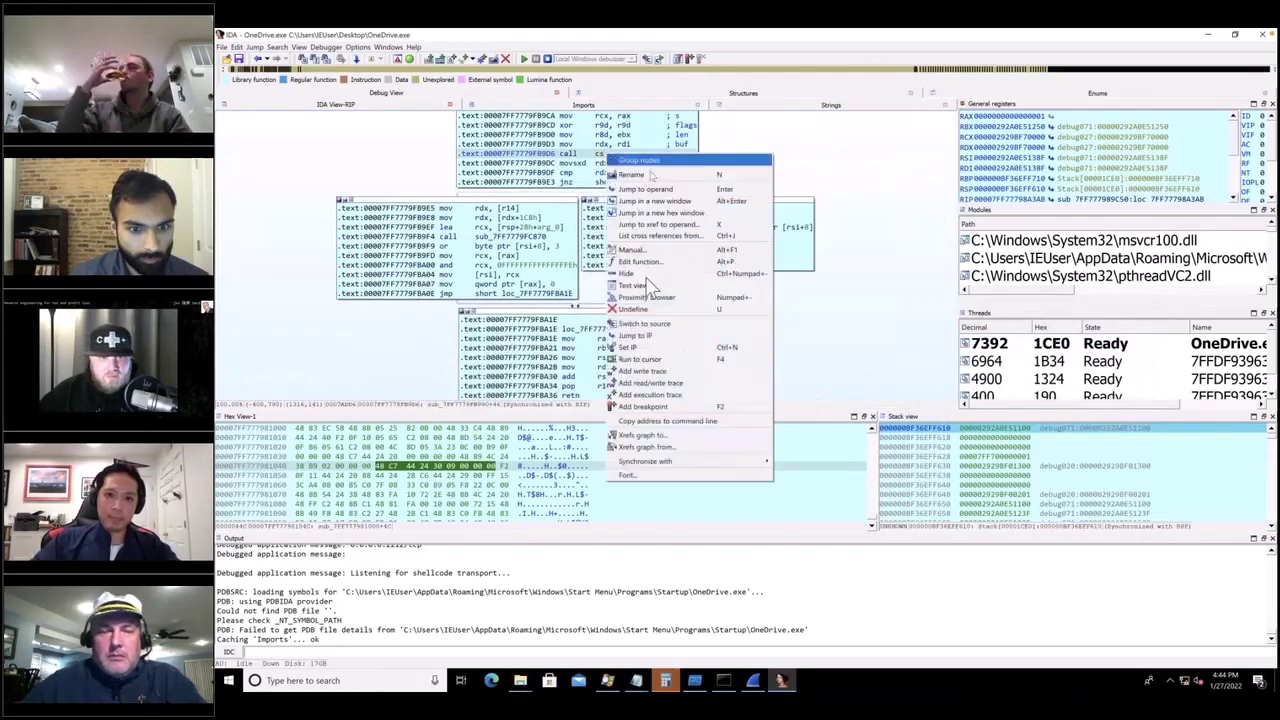
click(680, 406)
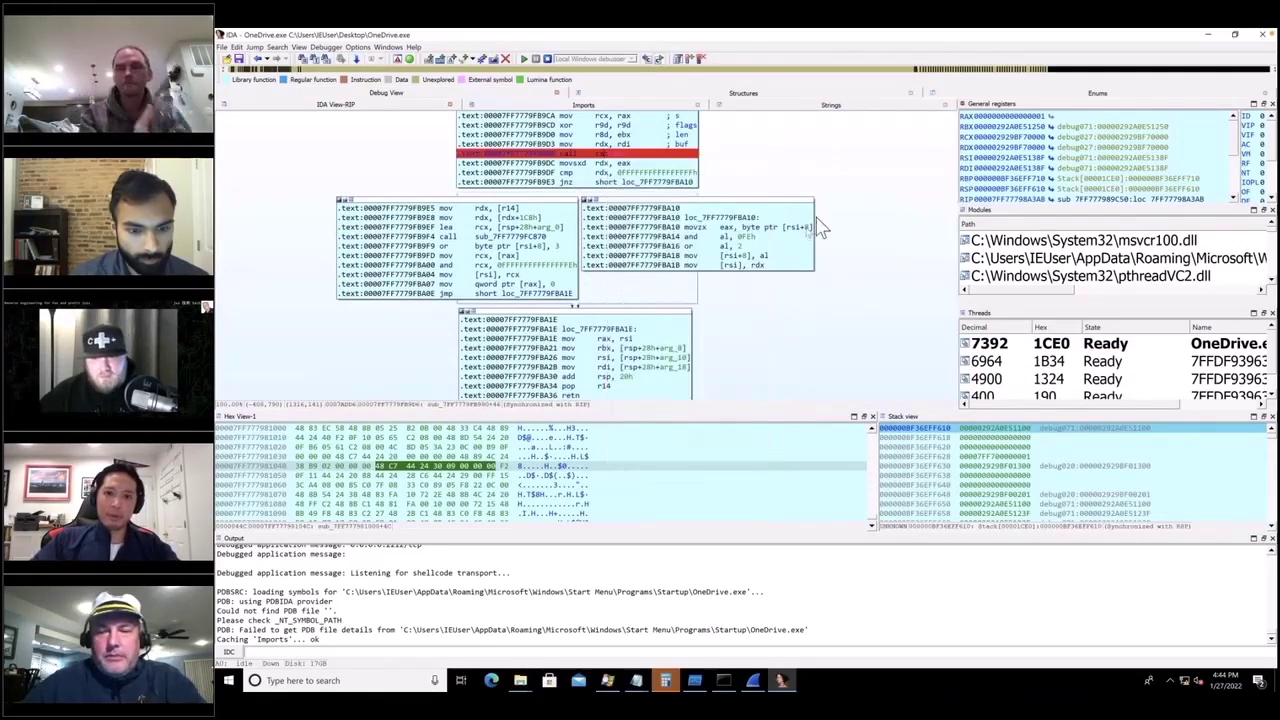
scroll(852, 250, up, 3)
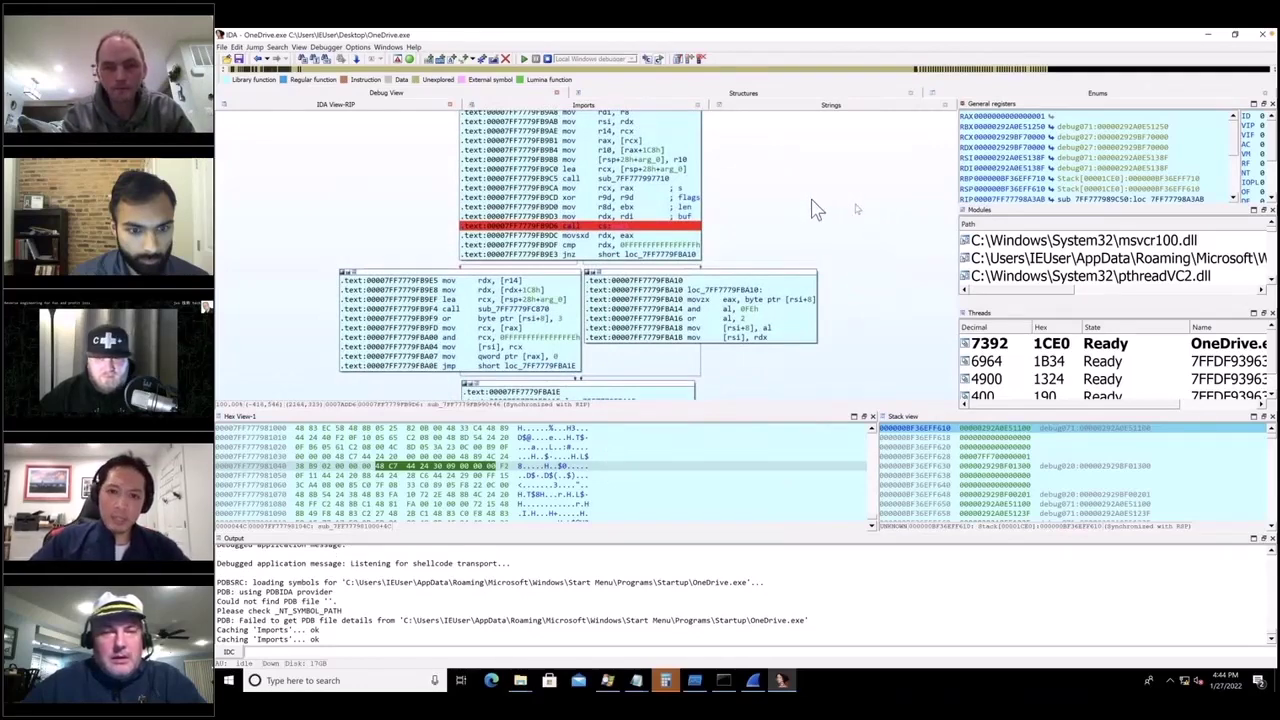
drag(817, 208, 850, 226)
drag(757, 228, 838, 244)
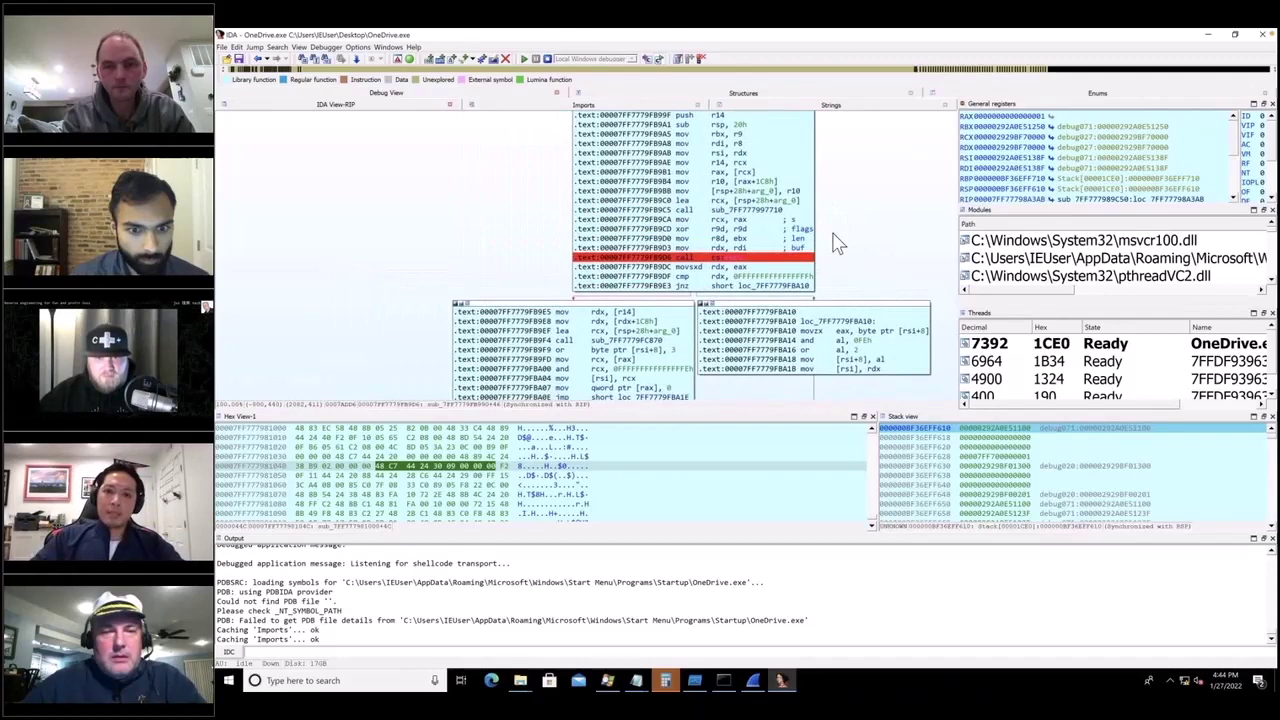
Step: Open the breakpoint list and delete all three existing breakpoints
click(320, 47)
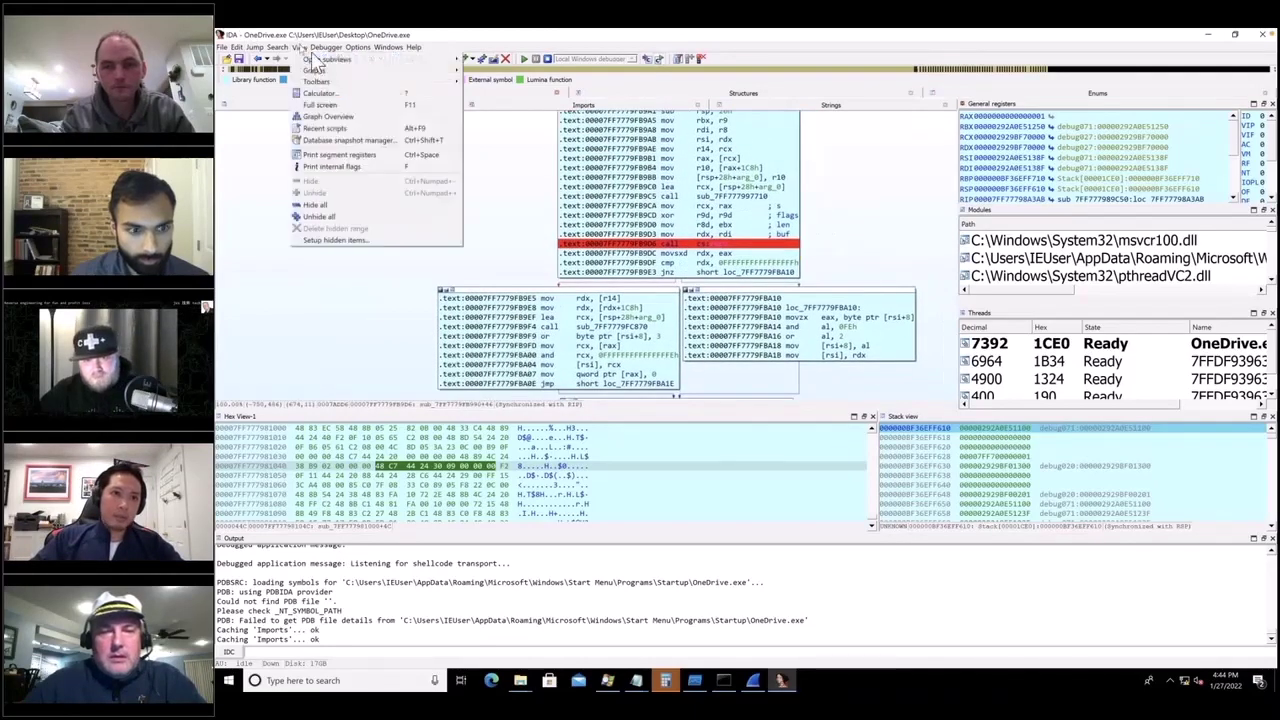
mouse_move(302, 52)
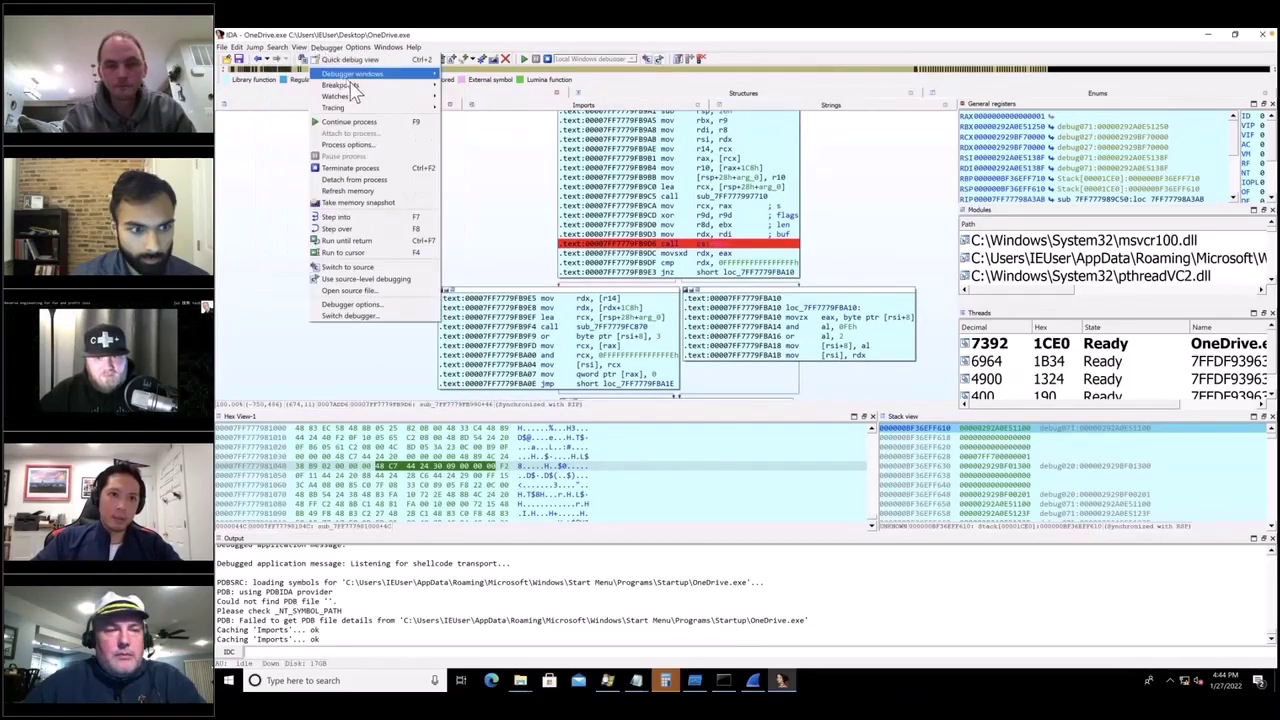
click(470, 86)
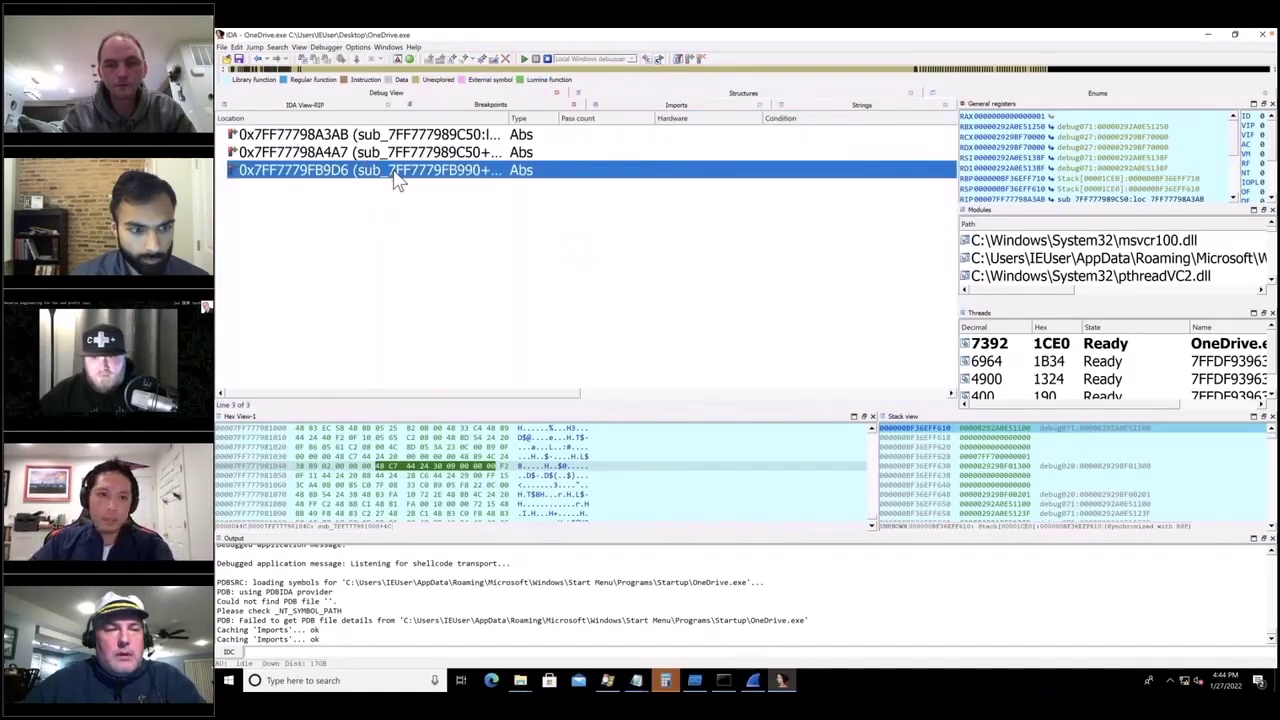
key(Delete)
key(Delete)
key(Delete)
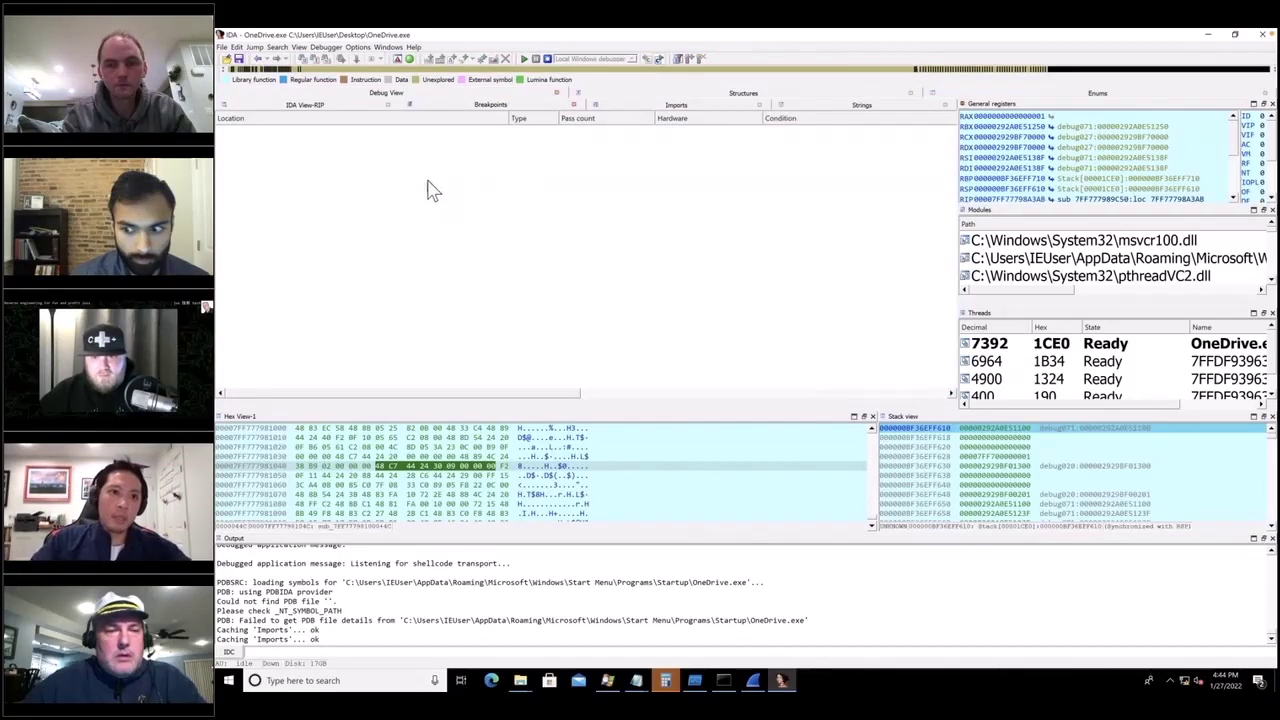
Step: Return to the disassembly of sub_7FF7779FB990 and set a breakpoint again on the call to recv
click(330, 105)
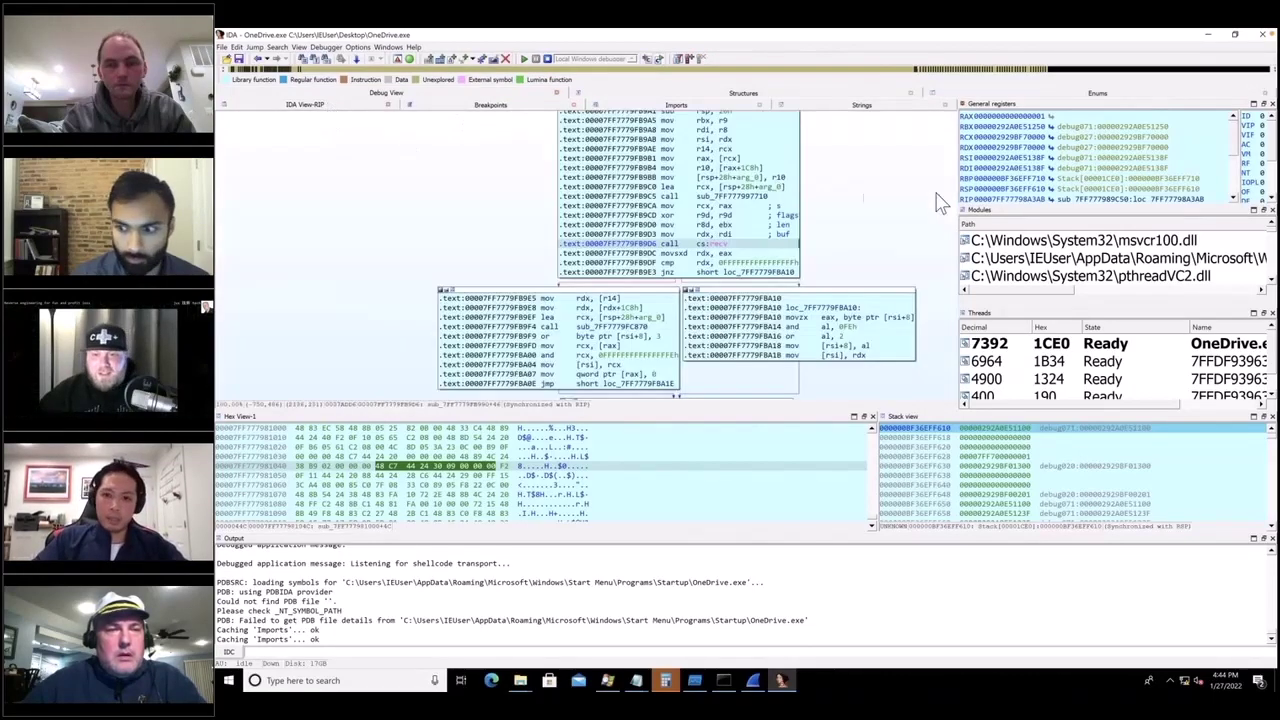
right_click(702, 245)
key(Escape)
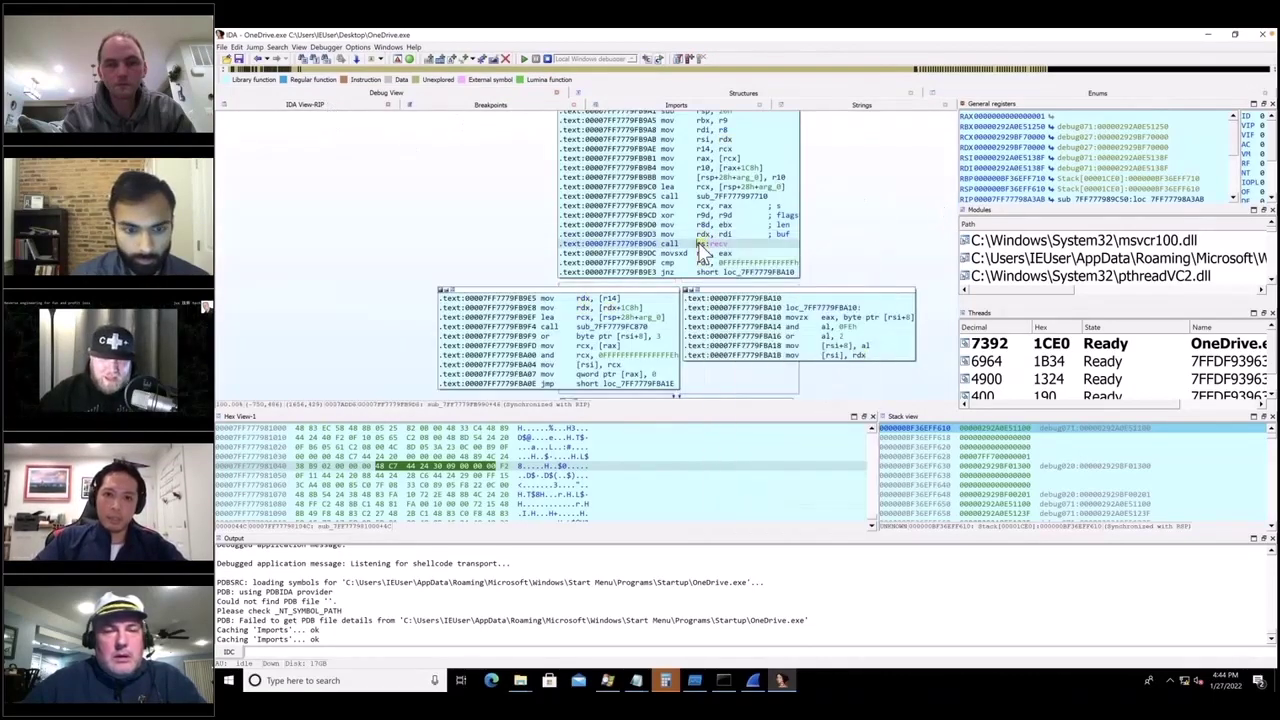
right_click(702, 245)
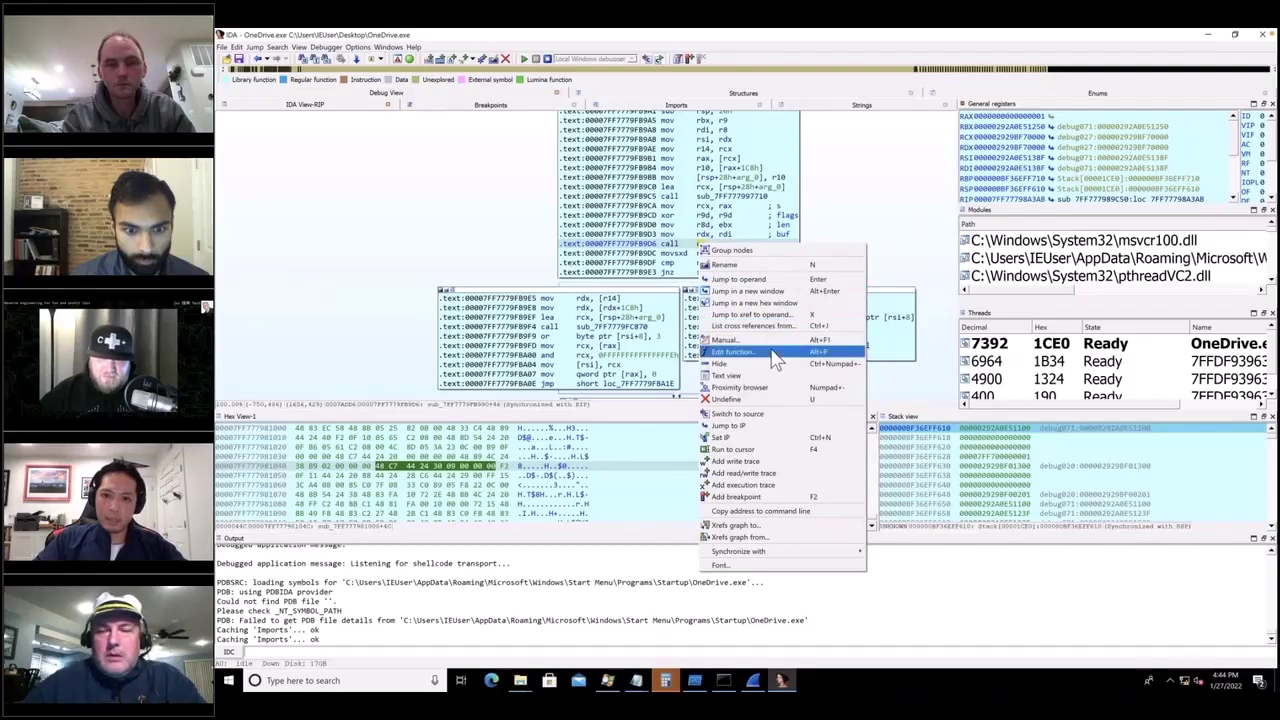
click(760, 497)
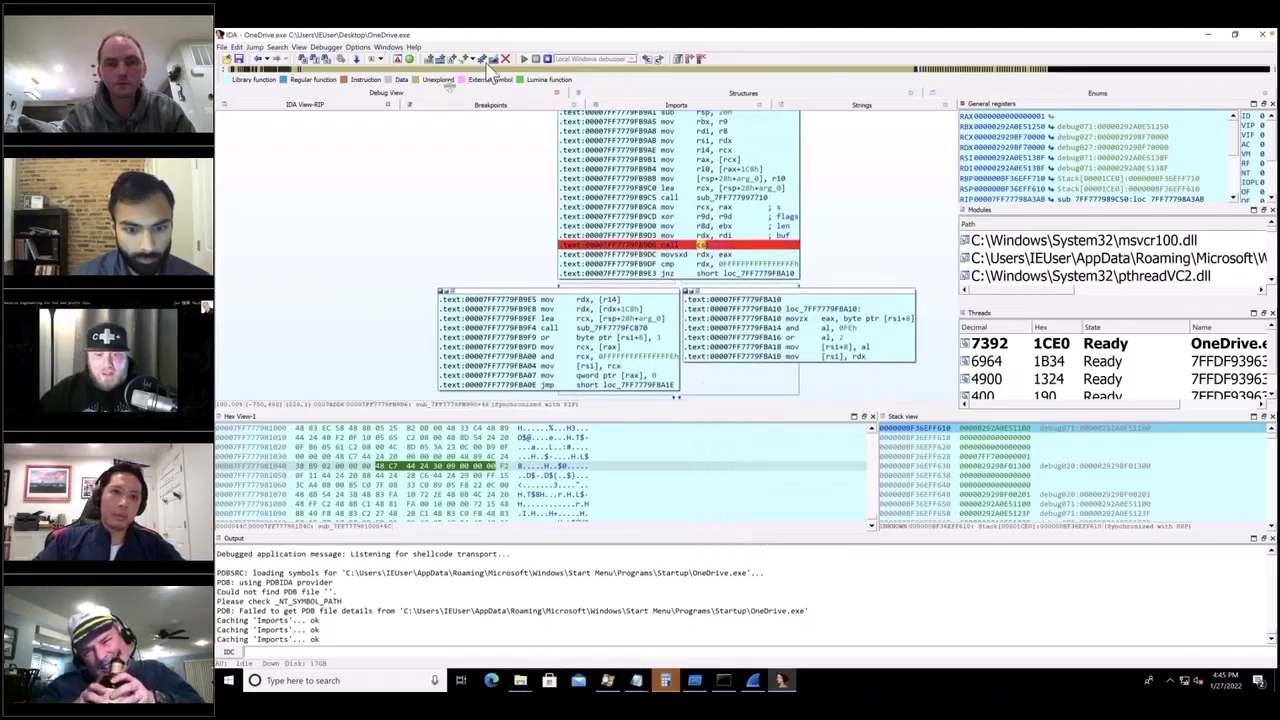
Step: Resume the debugged OneDrive.exe process and keep the recv call in view while it runs
click(521, 58)
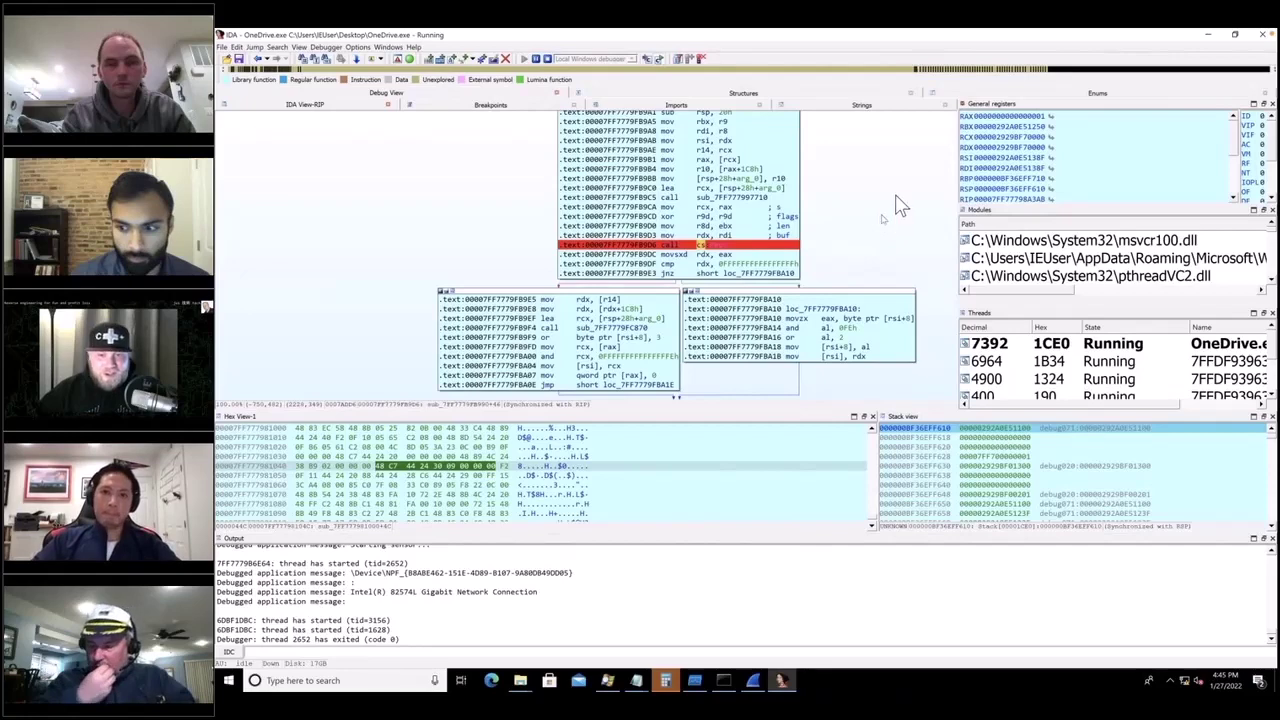
drag(895, 220, 858, 215)
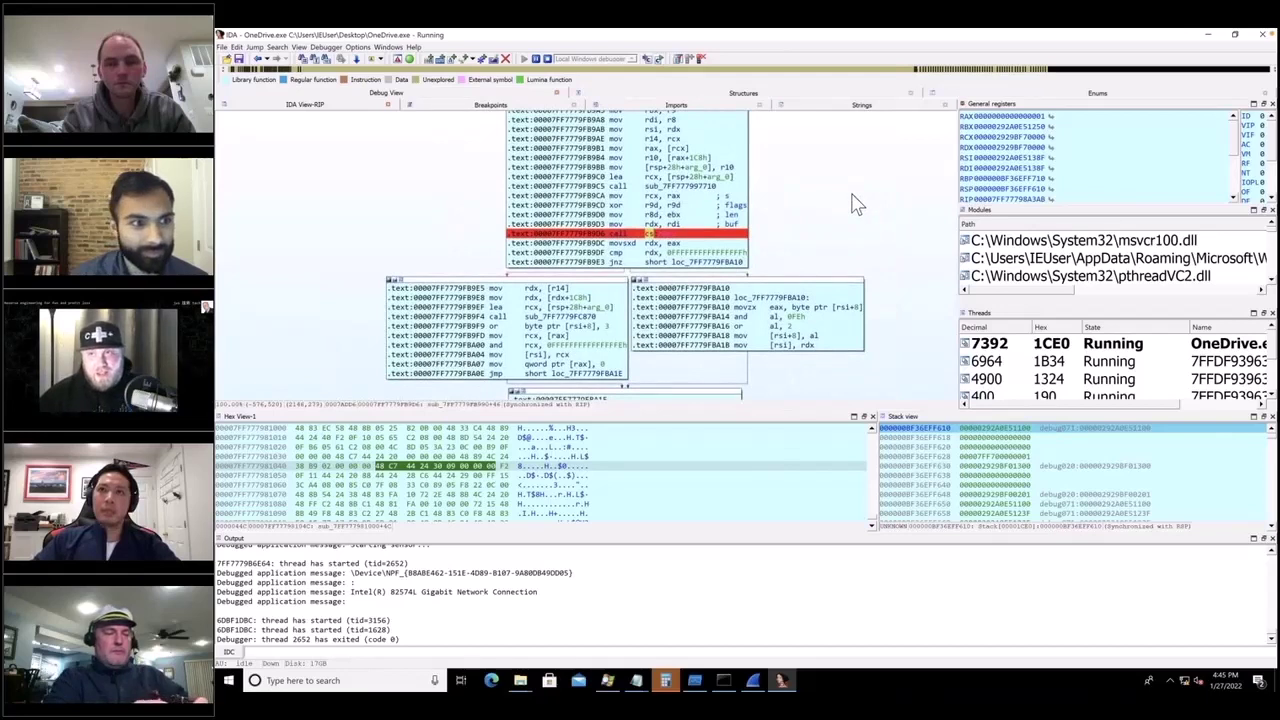
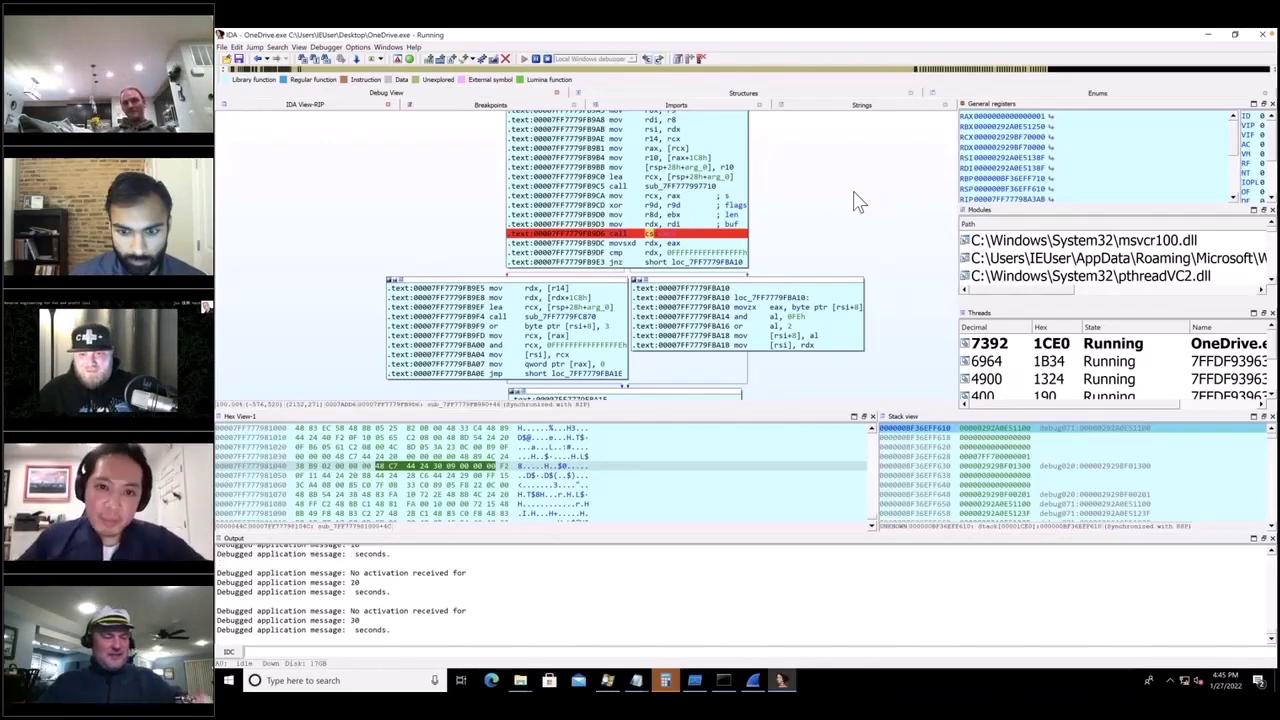
scroll(870, 205, down, 1)
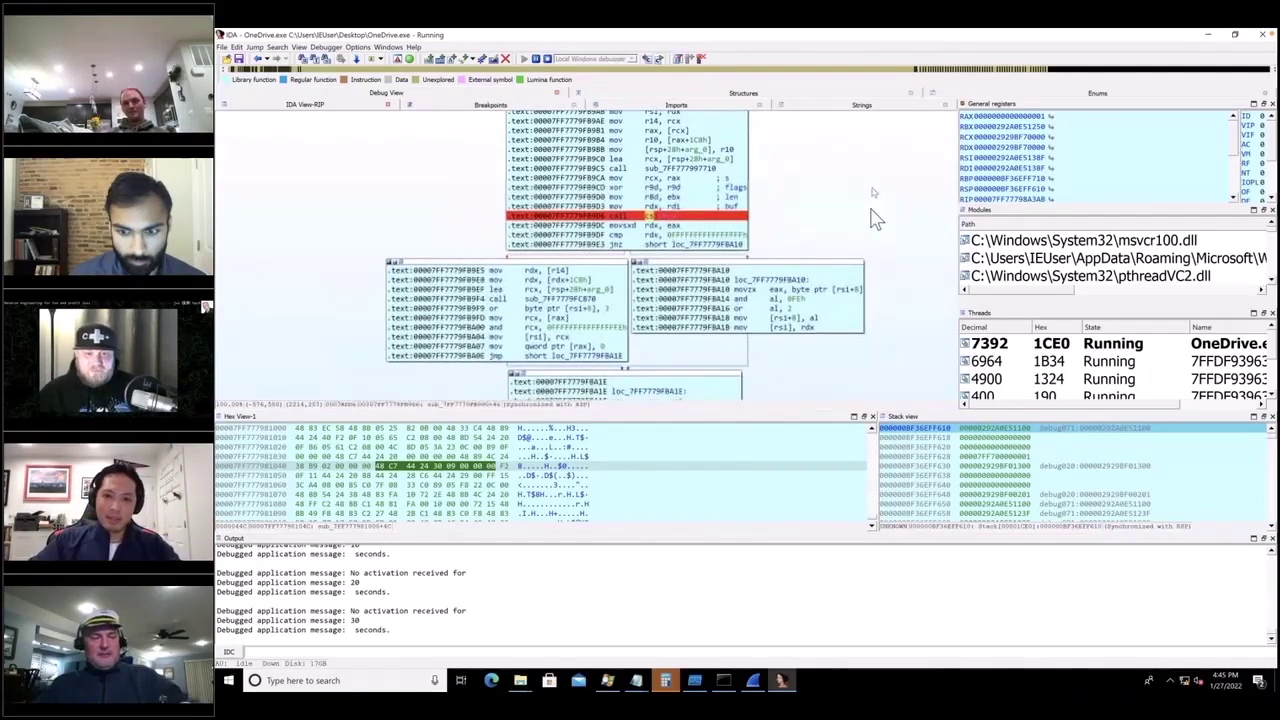
scroll(878, 227, down, 1)
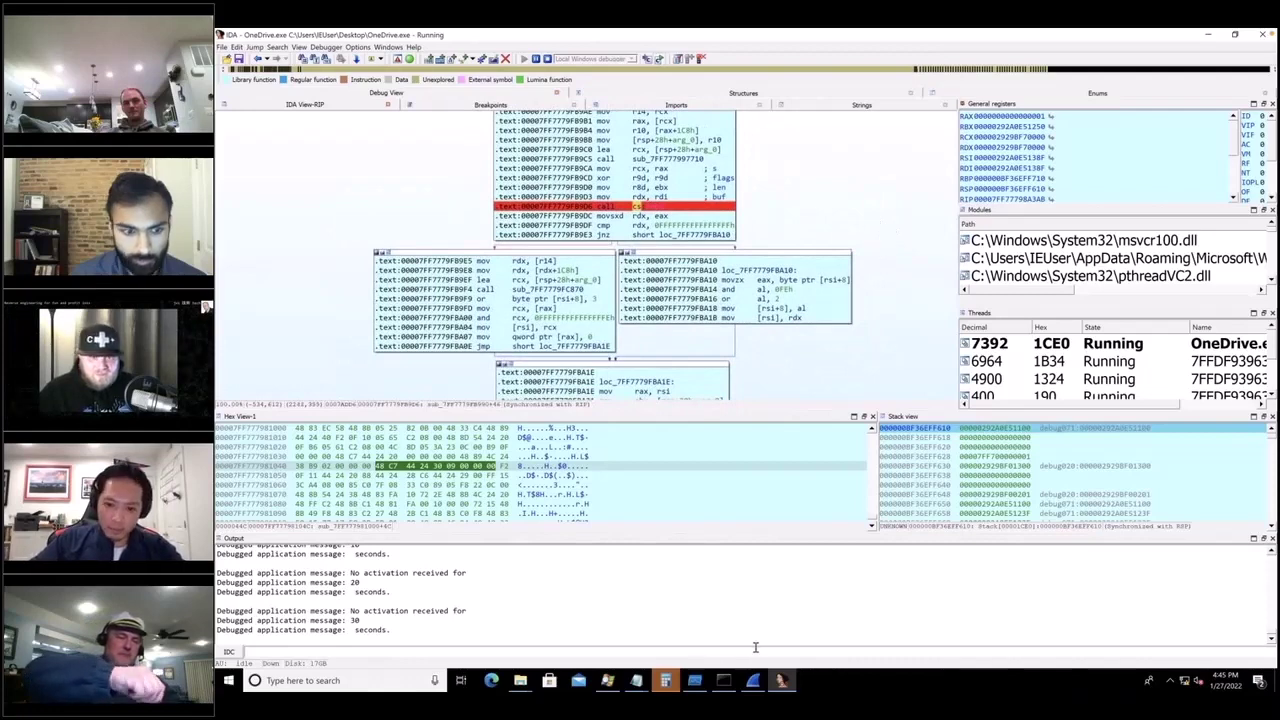
Step: Switch to Wireshark and examine the captured packets between 192.168.6.129 and 192.168.6.130 down to the latest traffic
click(752, 680)
scroll(710, 225, down, 11)
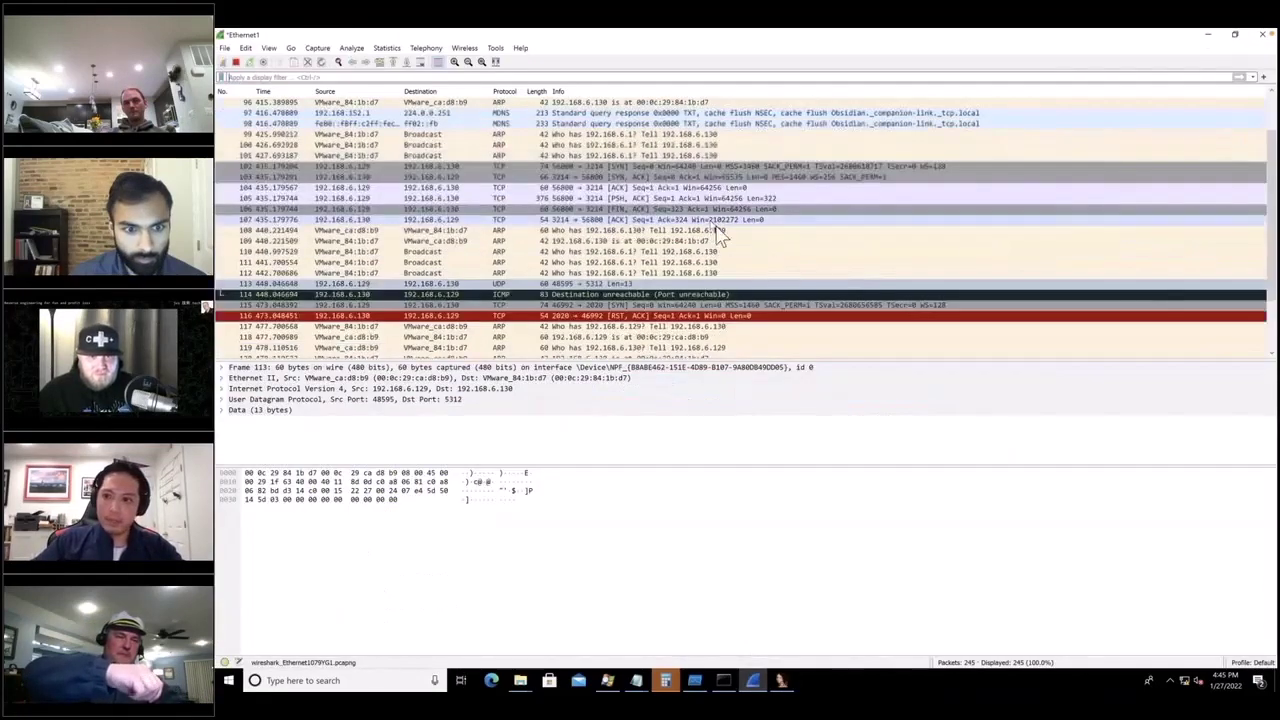
scroll(728, 232, down, 6)
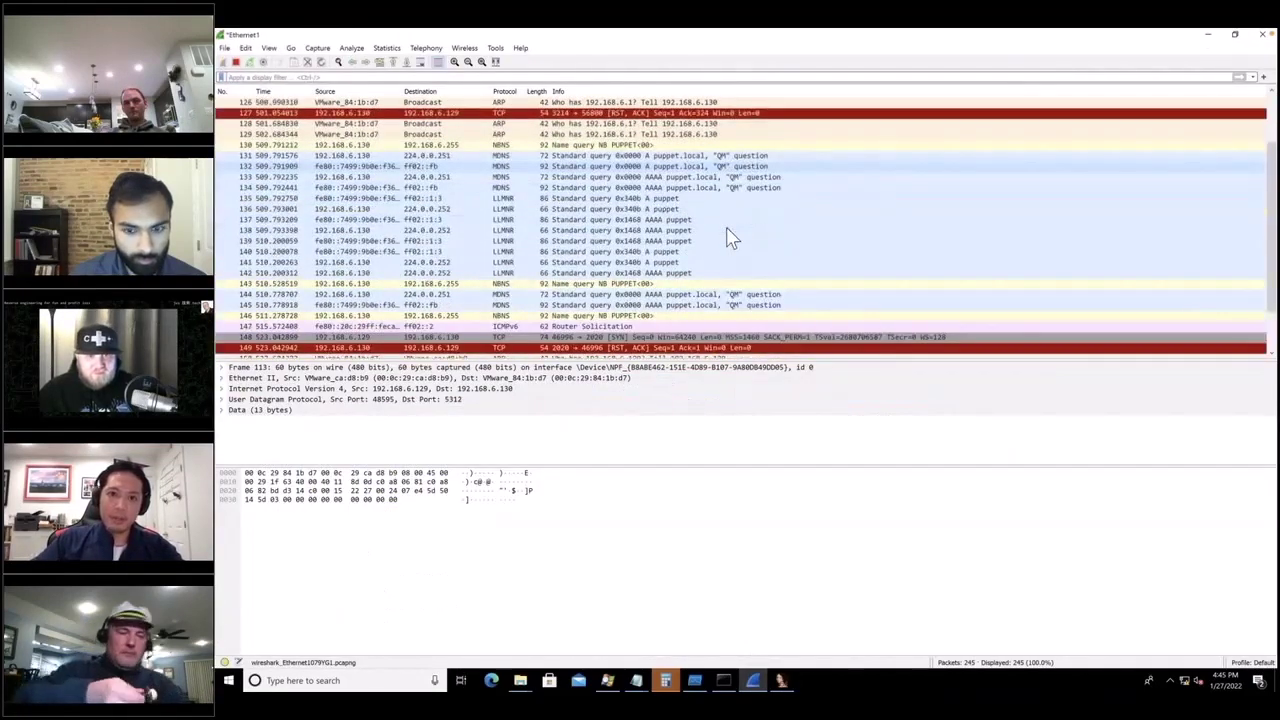
scroll(733, 237, down, 10)
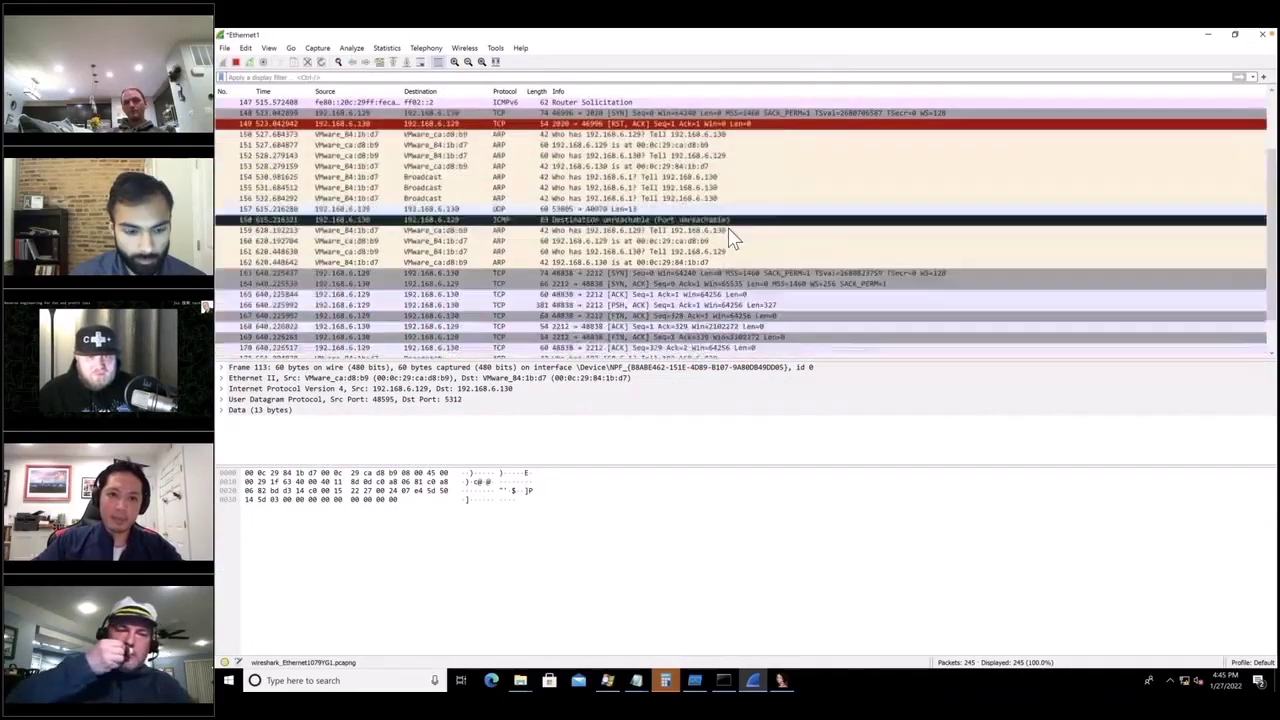
scroll(733, 237, down, 5)
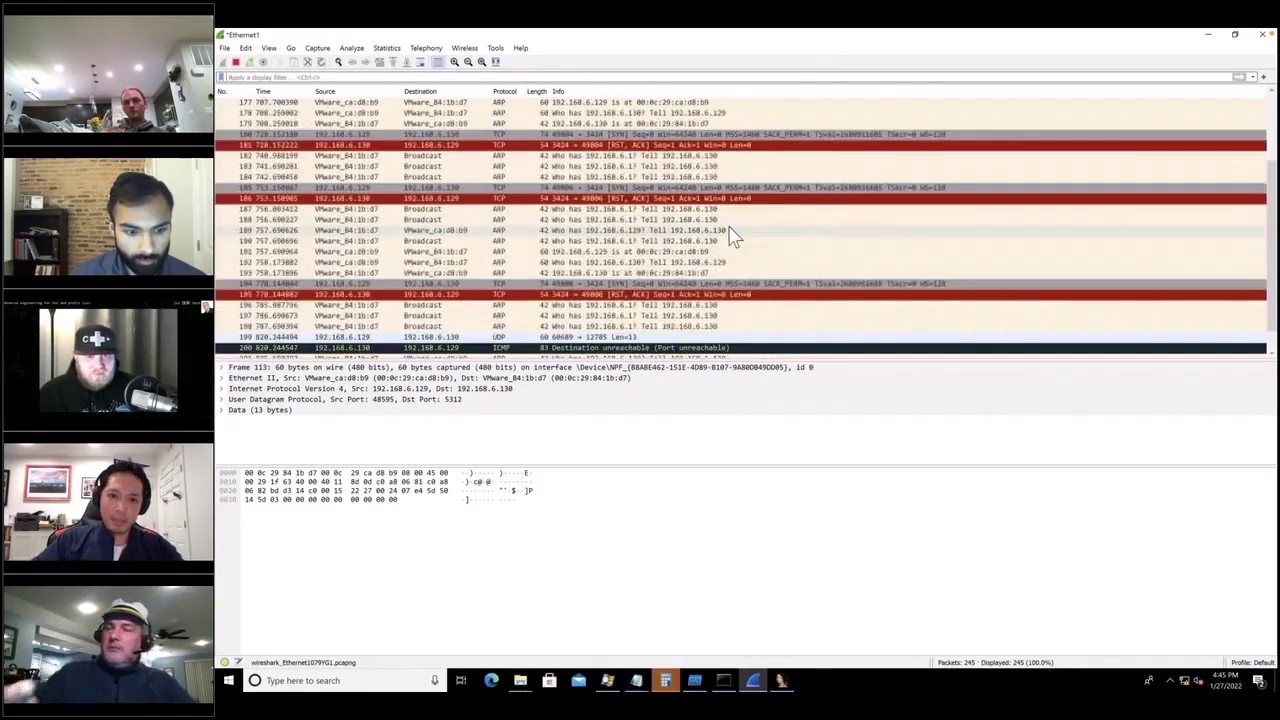
scroll(735, 233, down, 10)
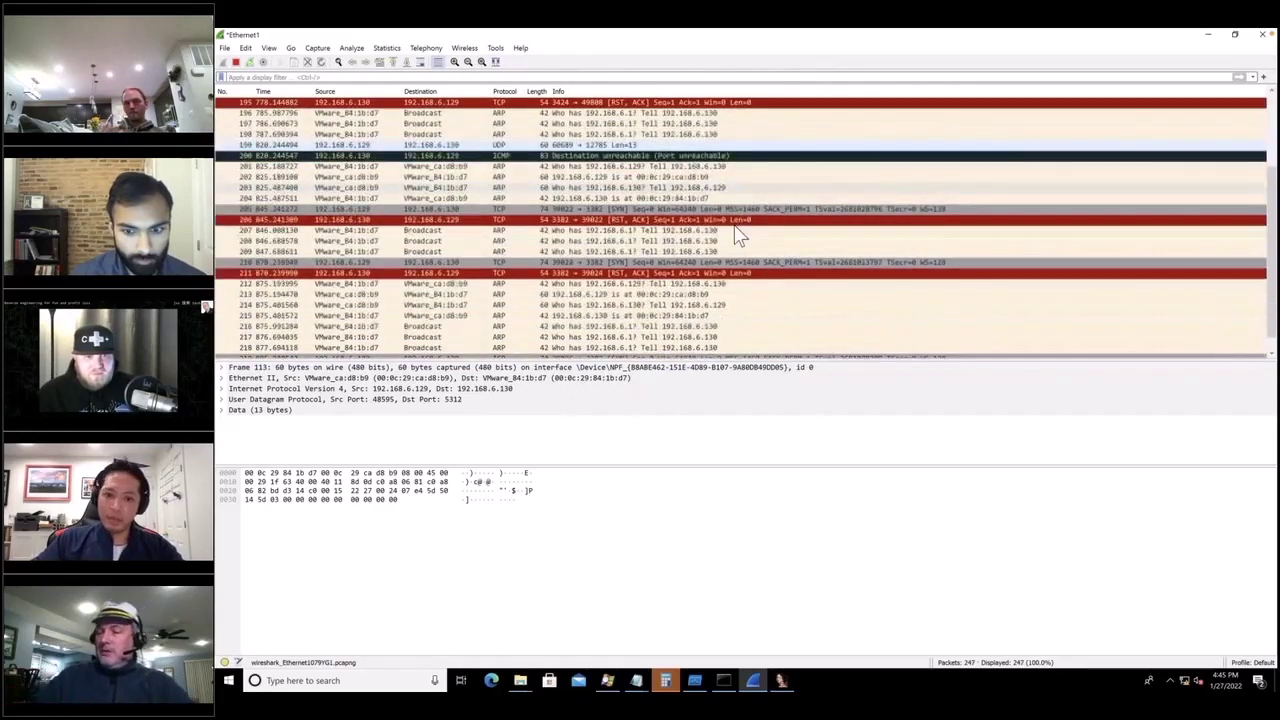
scroll(737, 235, down, 2)
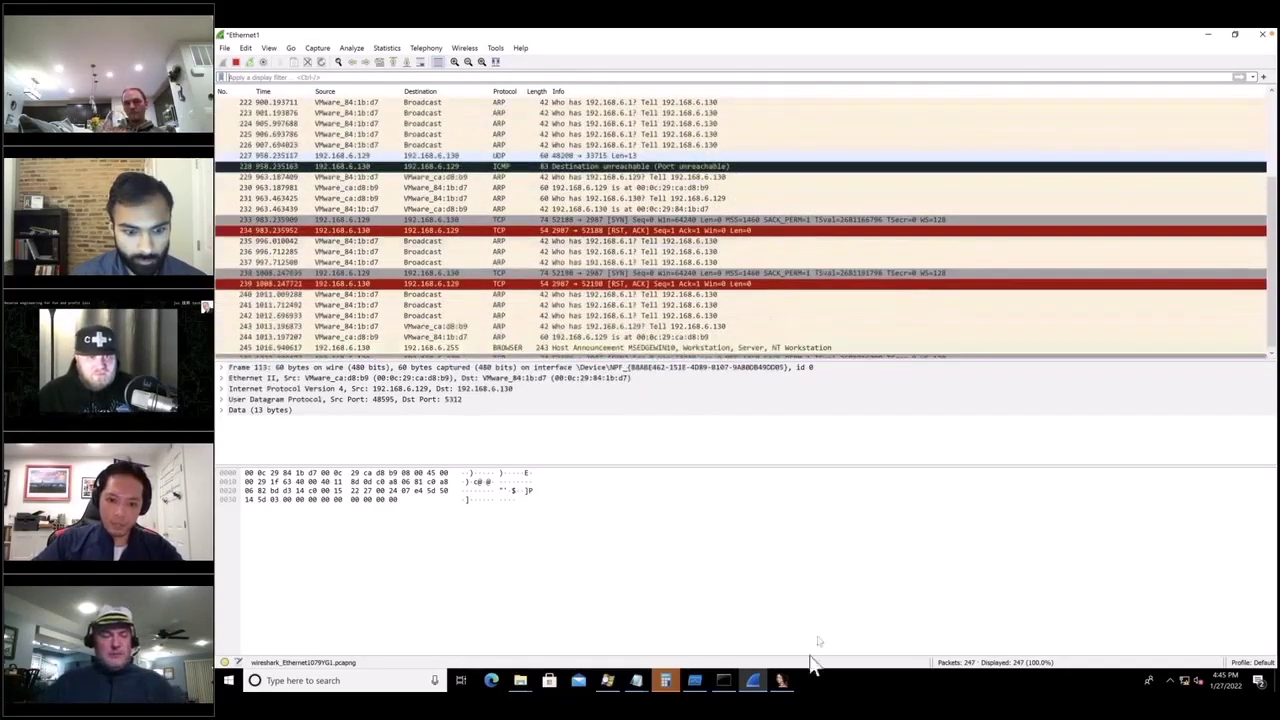
Step: Close all the open Calculator windows
click(666, 681)
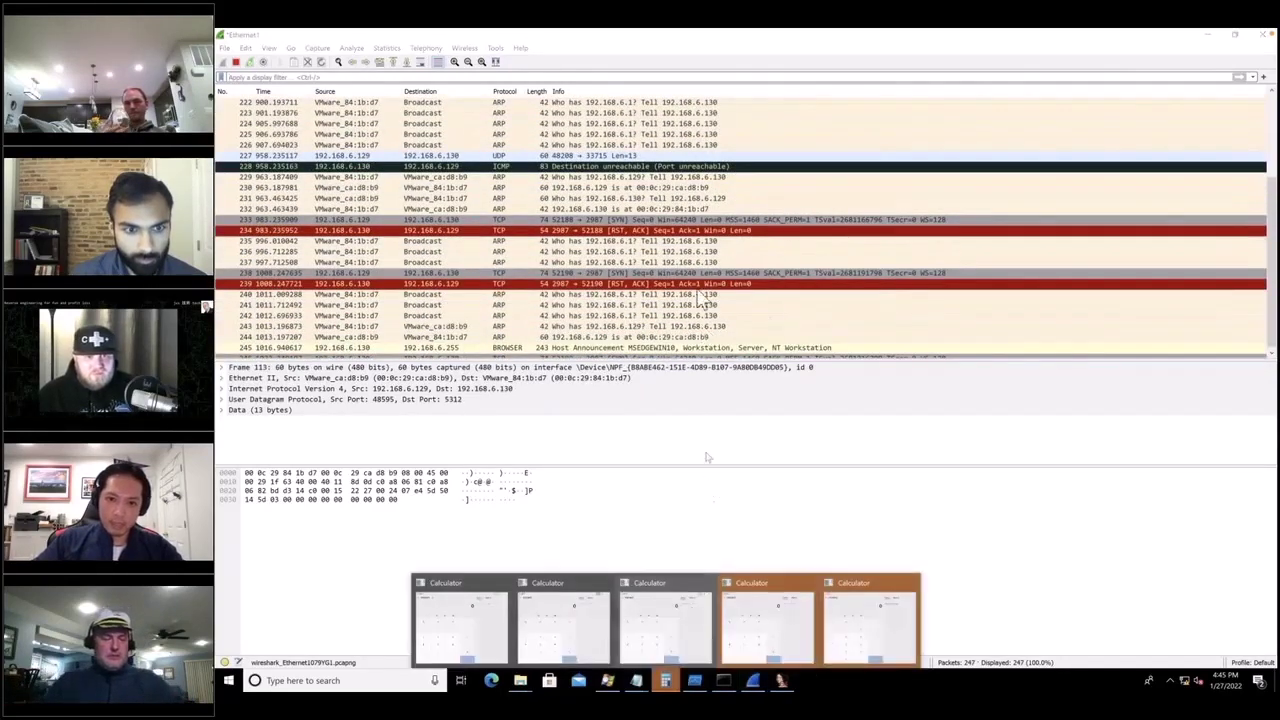
click(503, 583)
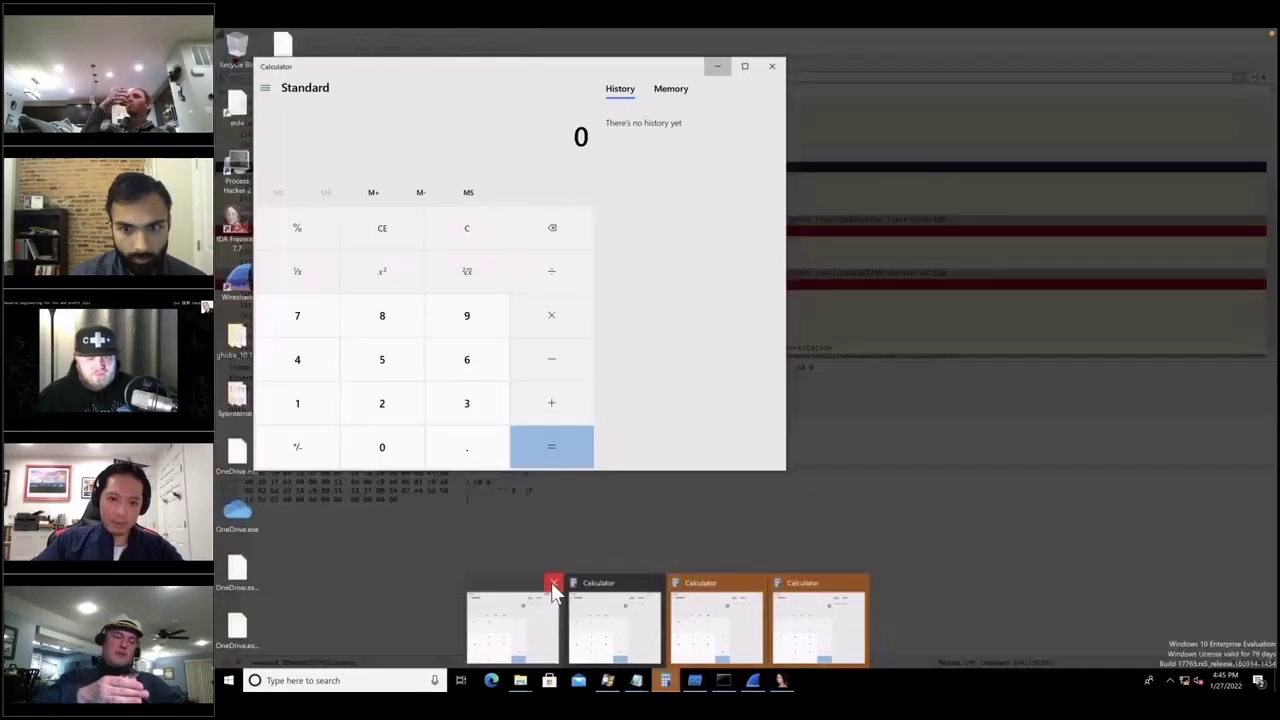
click(554, 585)
click(606, 585)
click(654, 585)
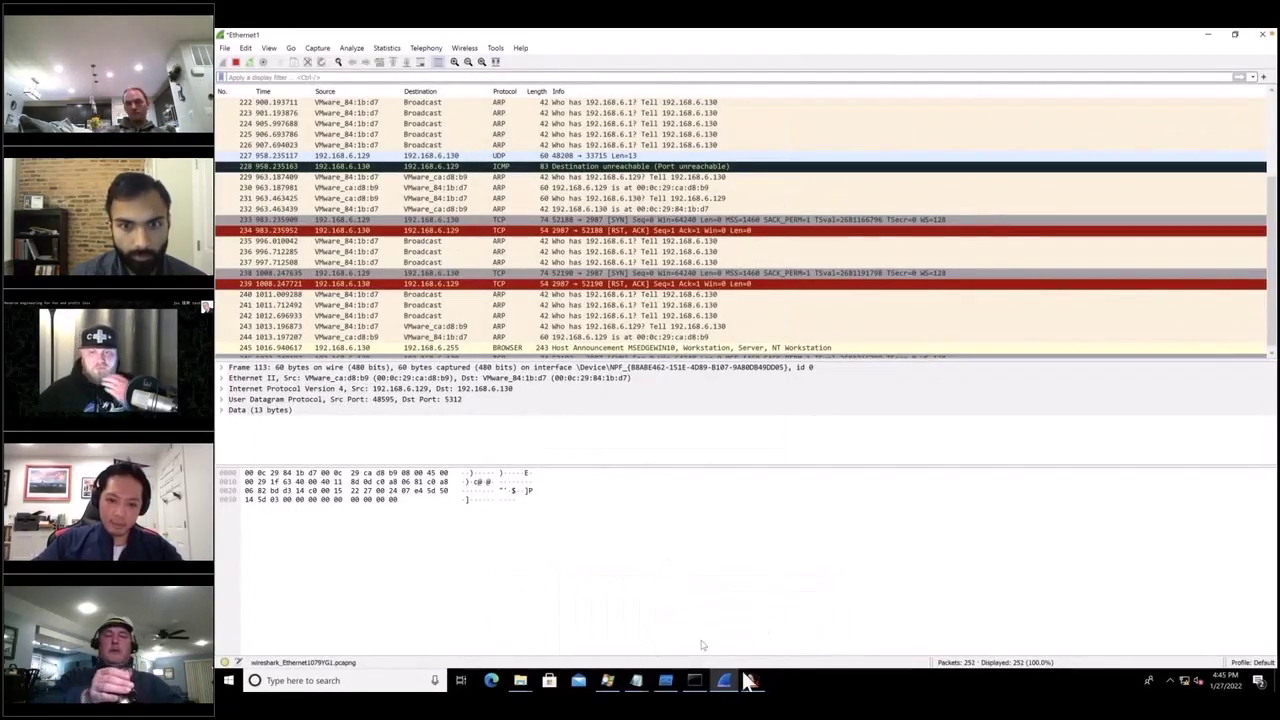
Step: Switch back to IDA and examine the blocks after the recv call through the end of sub_7FF7779FB990
mouse_move(703, 683)
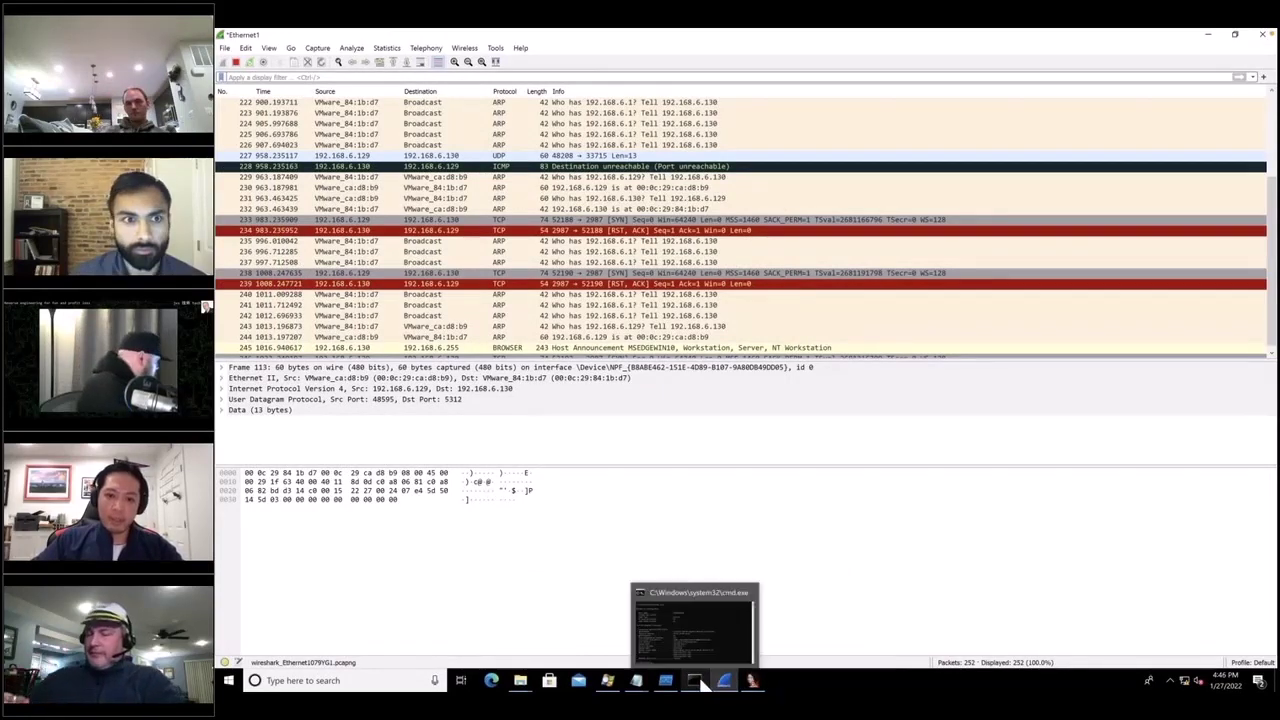
mouse_move(691, 652)
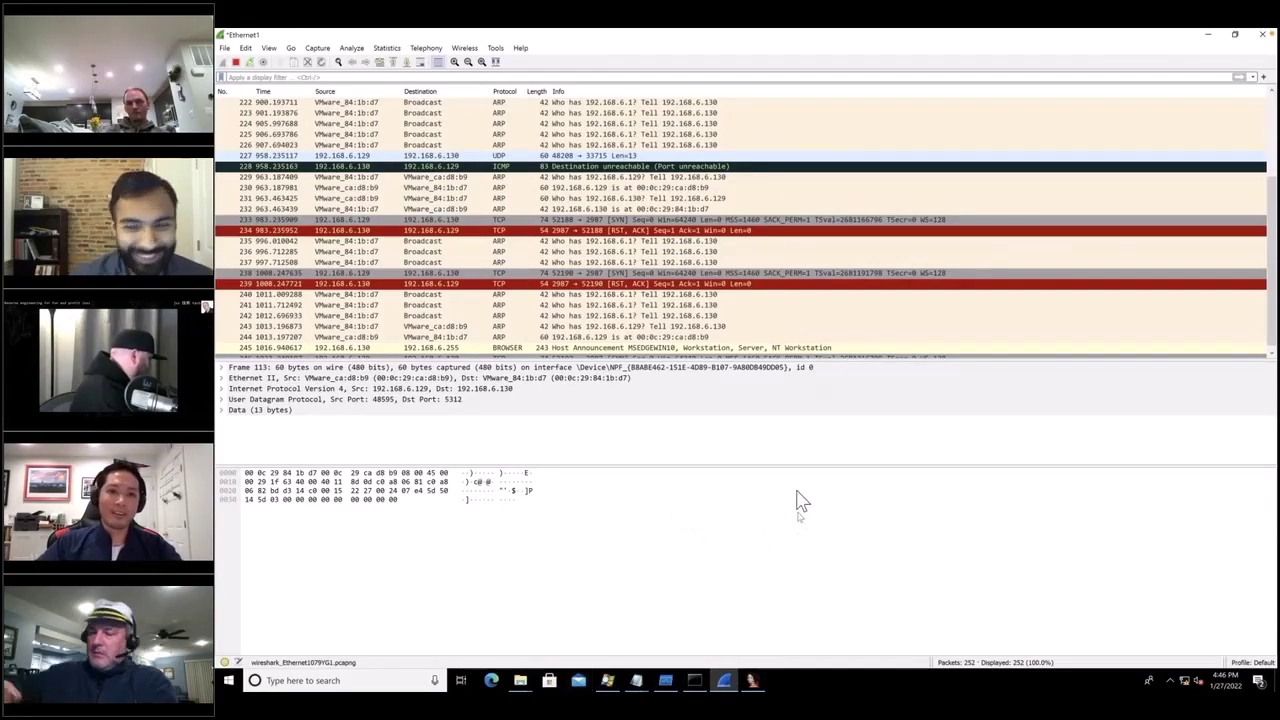
click(1207, 38)
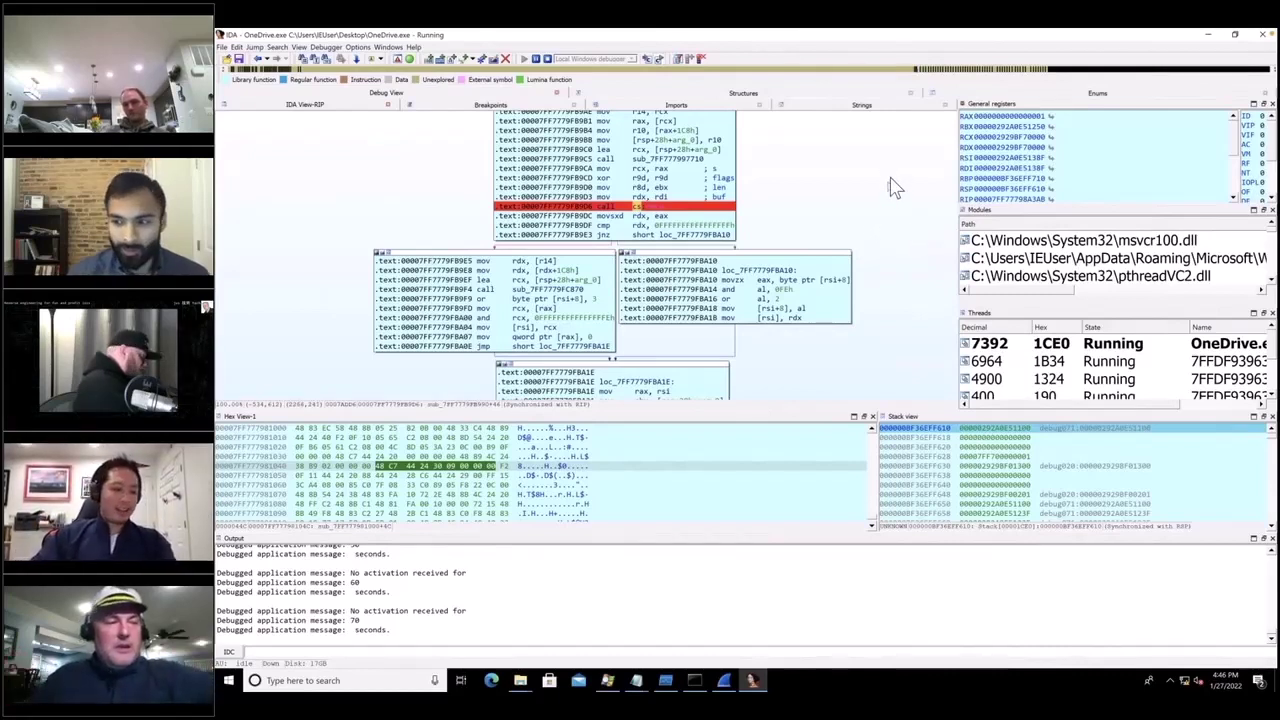
scroll(888, 235, down, 2)
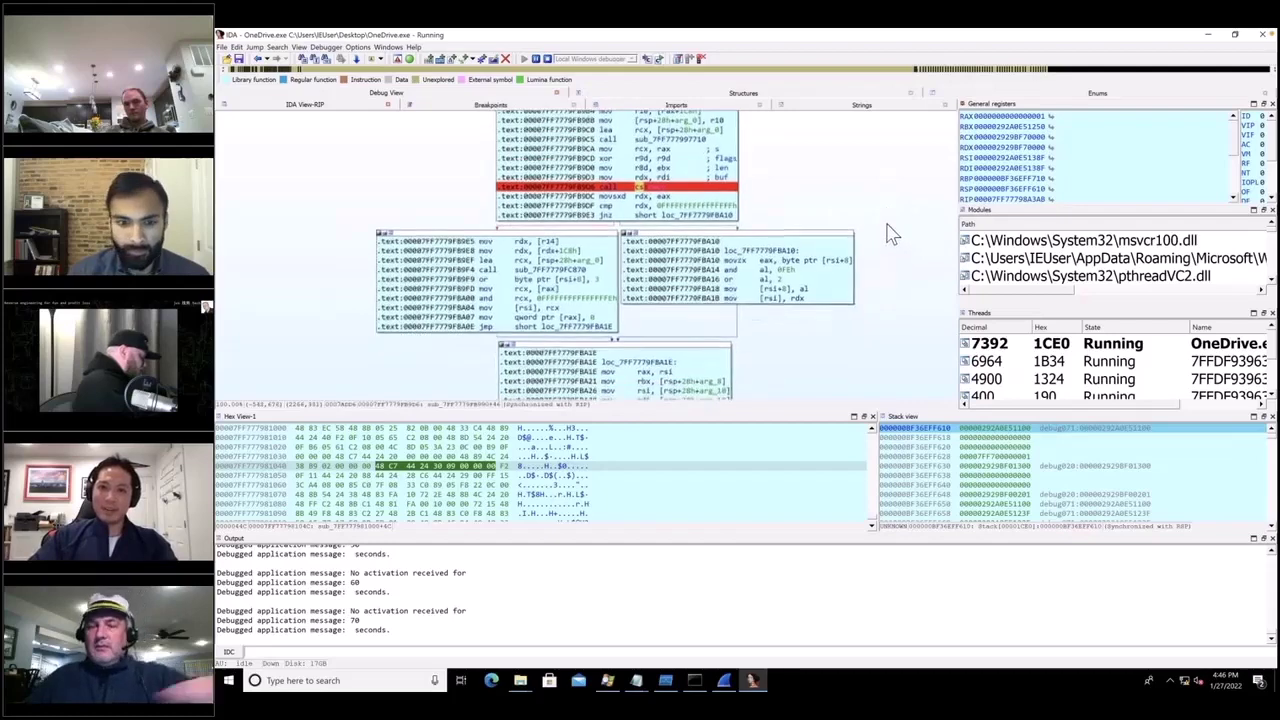
scroll(880, 240, down, 5)
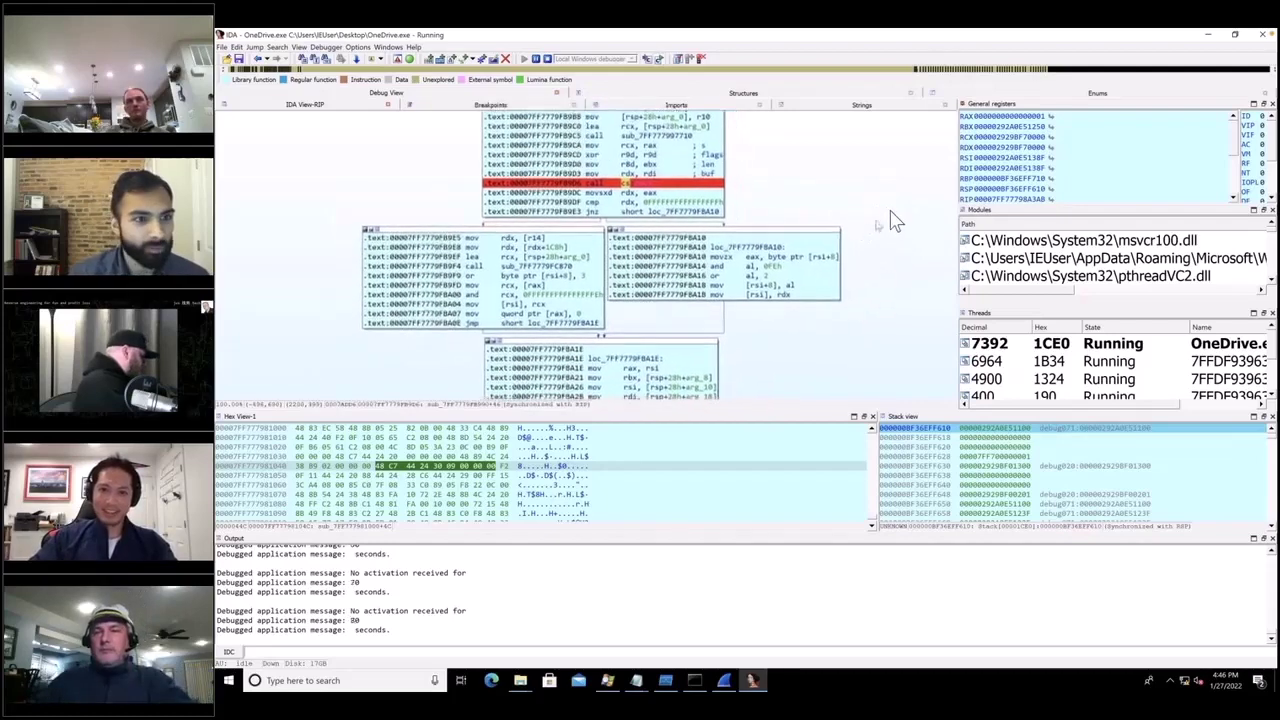
scroll(862, 258, up, 1)
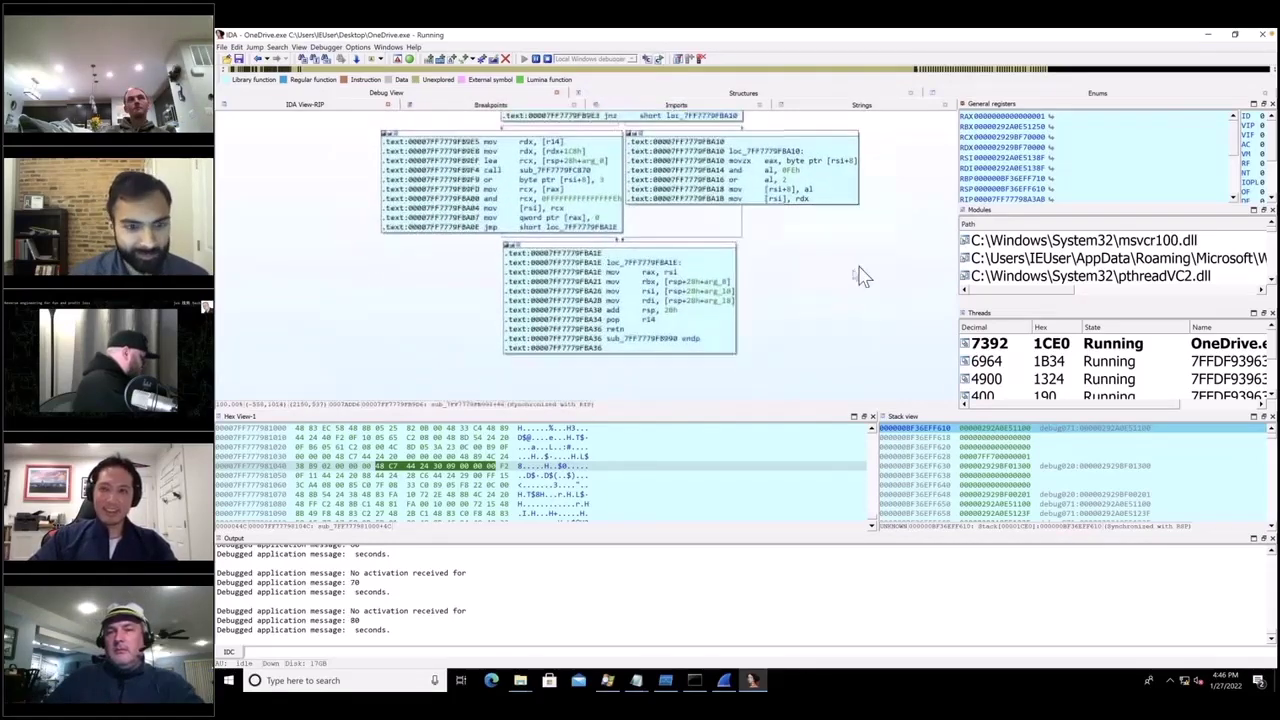
scroll(866, 250, up, 1)
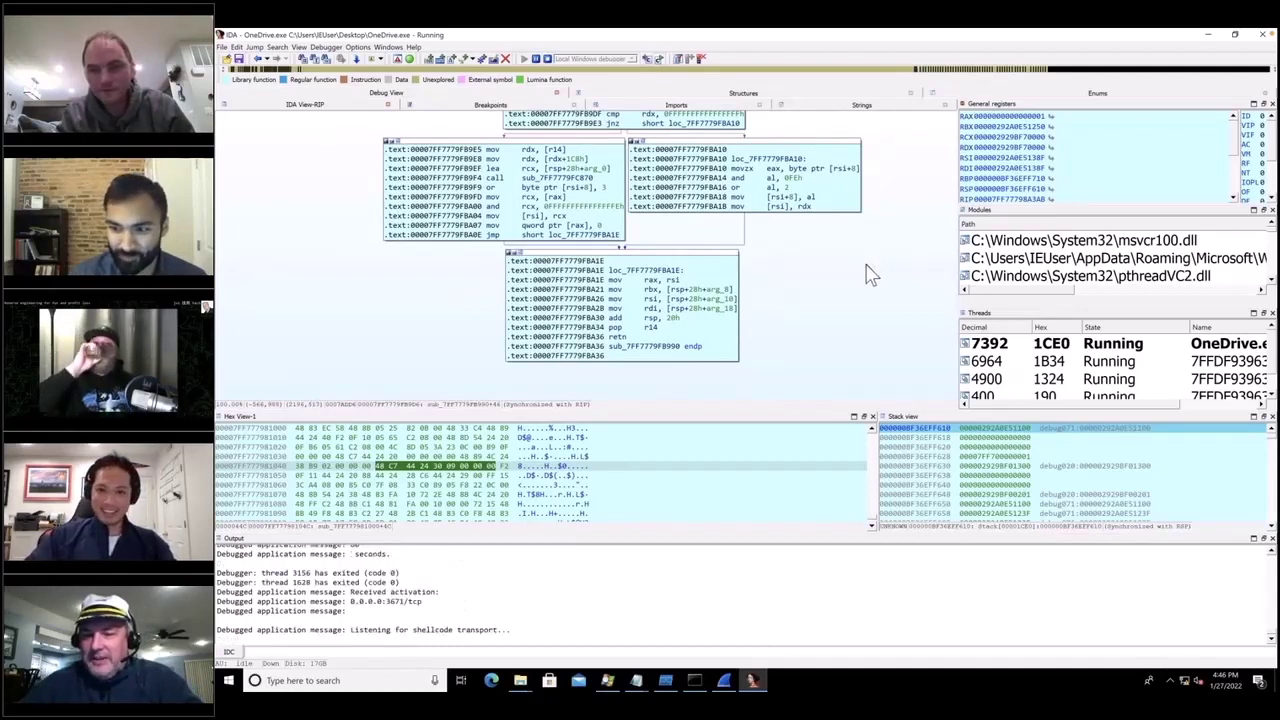
Step: Bring the recv call in sub_7FF7779FB990 back into view in the graph
mouse_move(868, 275)
mouse_down()
mouse_move(846, 291)
mouse_move(855, 301)
mouse_move(889, 286)
mouse_up()
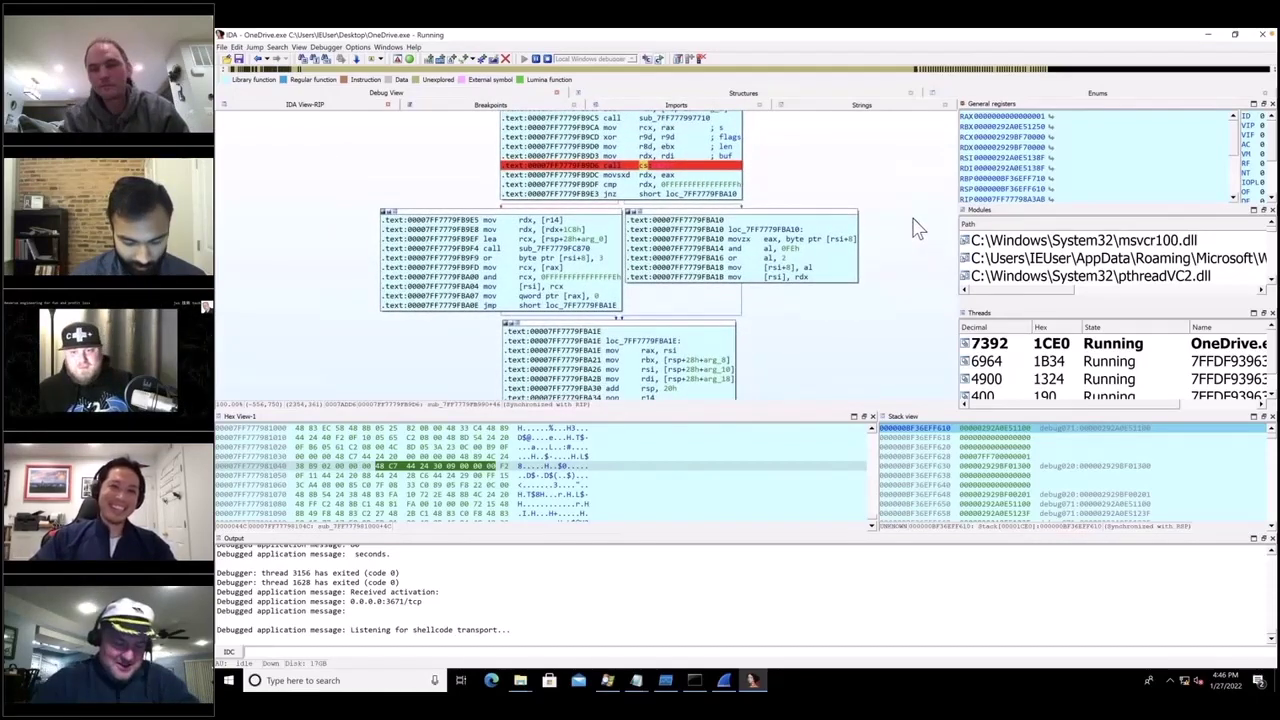
drag(913, 210, 914, 206)
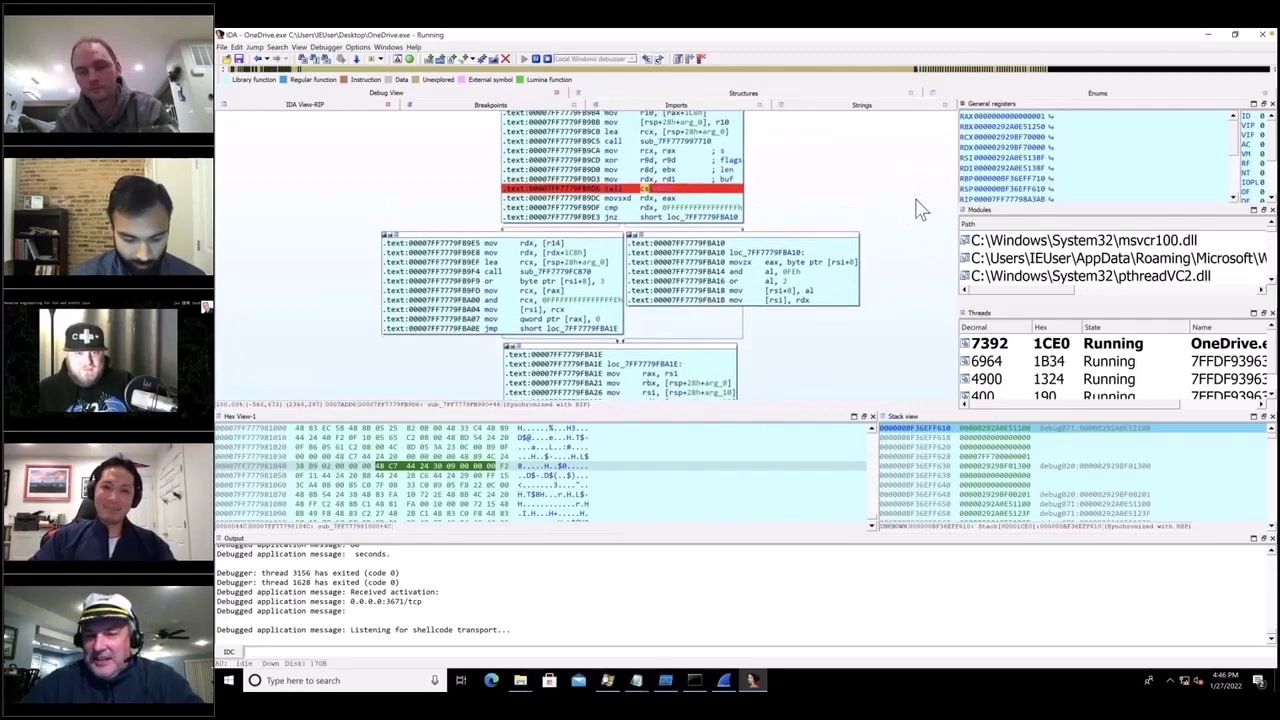
click(1208, 38)
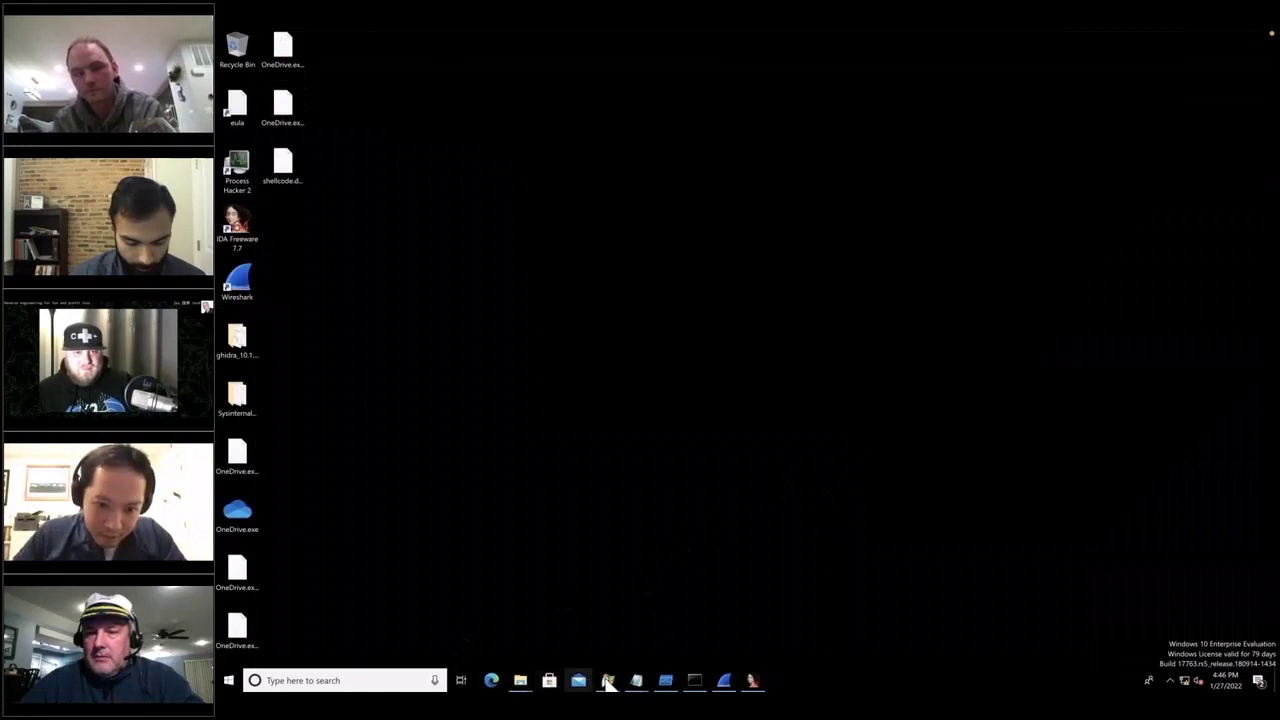
double_click(257, 393)
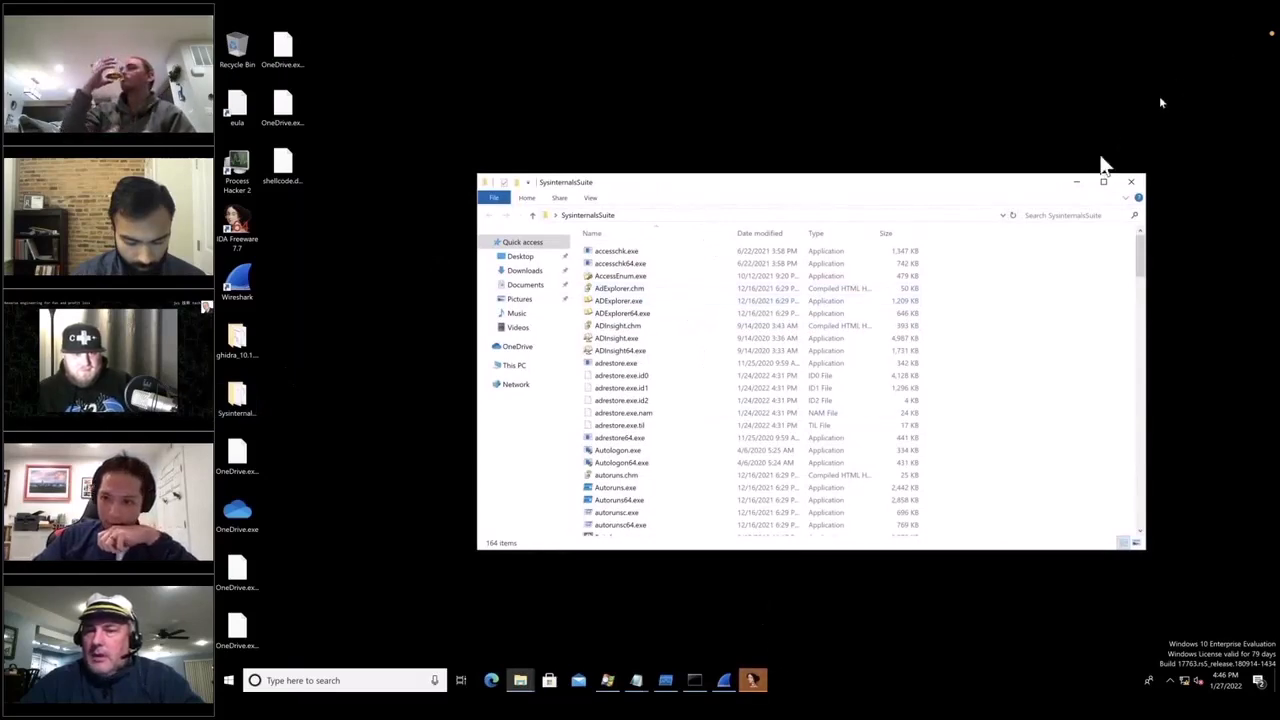
click(1076, 184)
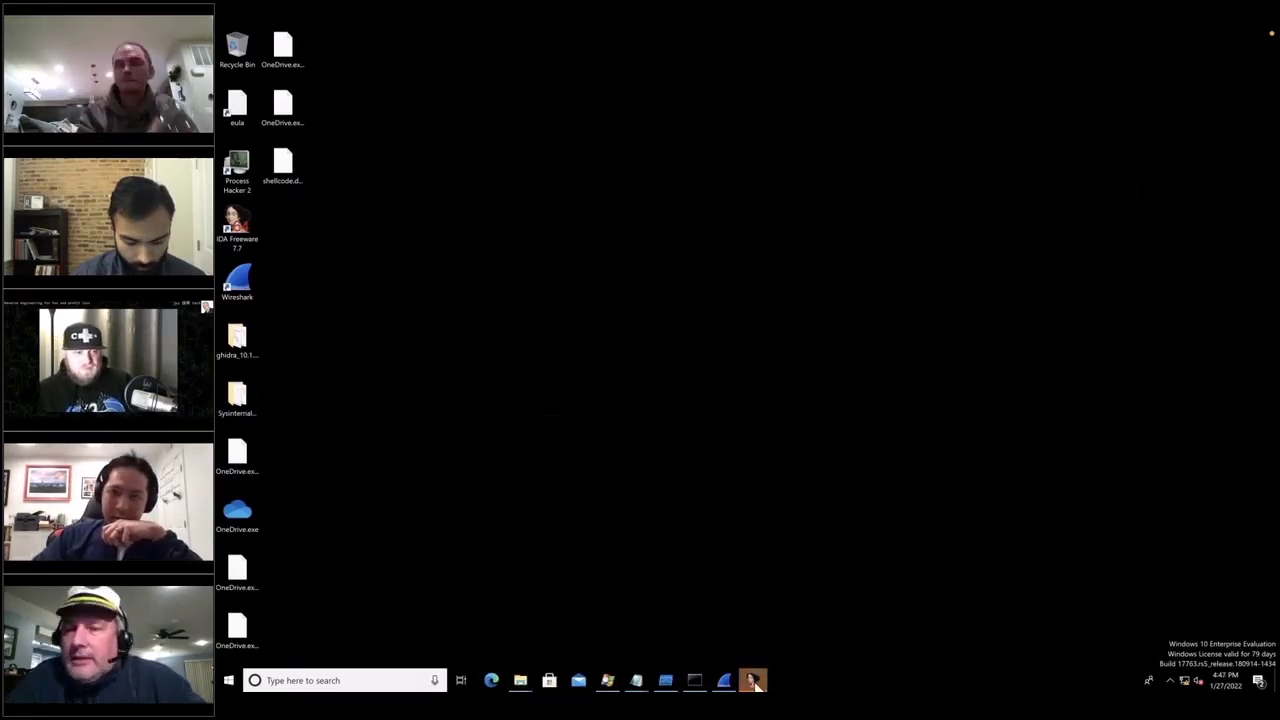
Step: Return to IDA and highlight rdx, the register holding the buf argument of the recv call
click(754, 681)
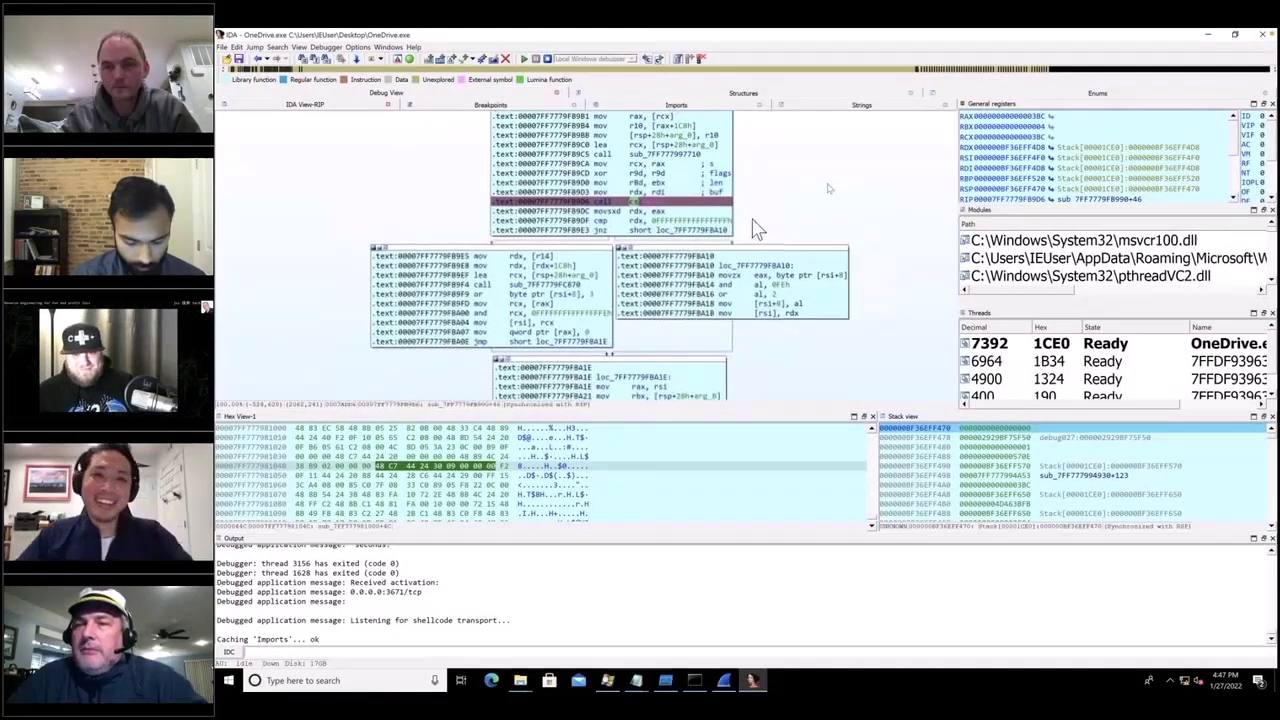
click(636, 192)
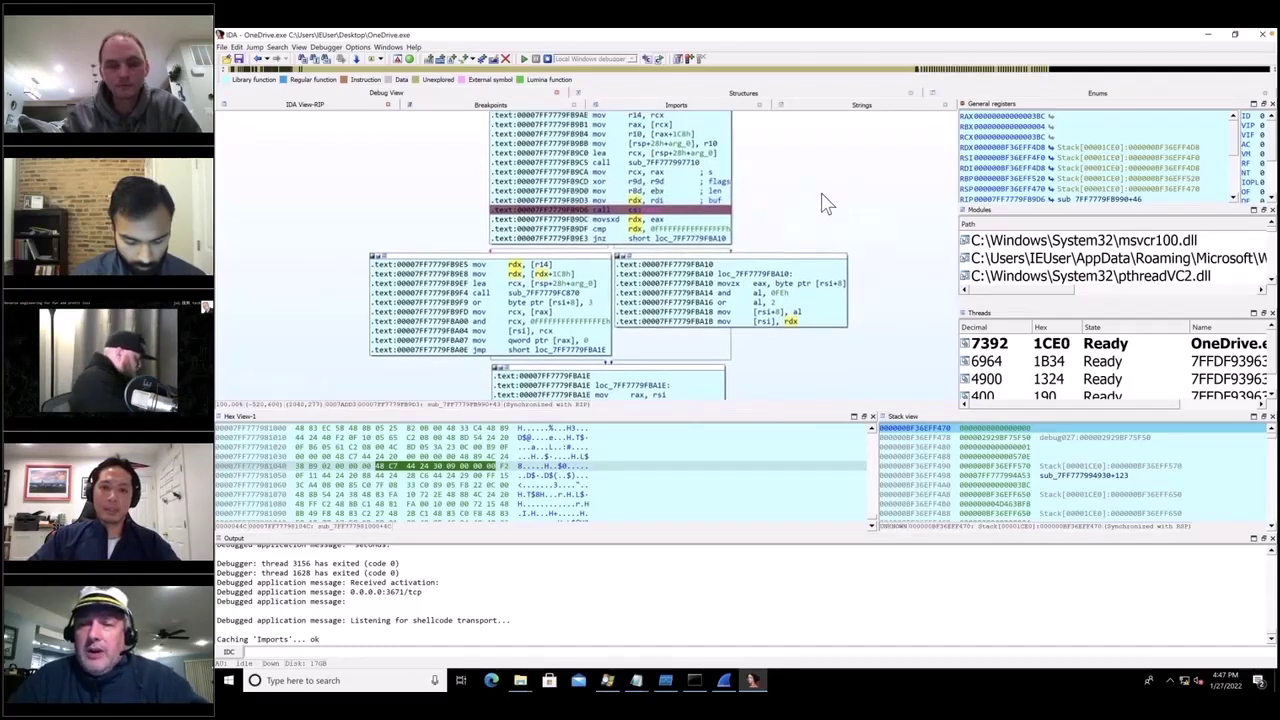
Step: Switch to Wireshark, filter the capture with ip.addr == 192.168.6.129, and look through the matching packets
click(723, 680)
scroll(720, 250, down, 3)
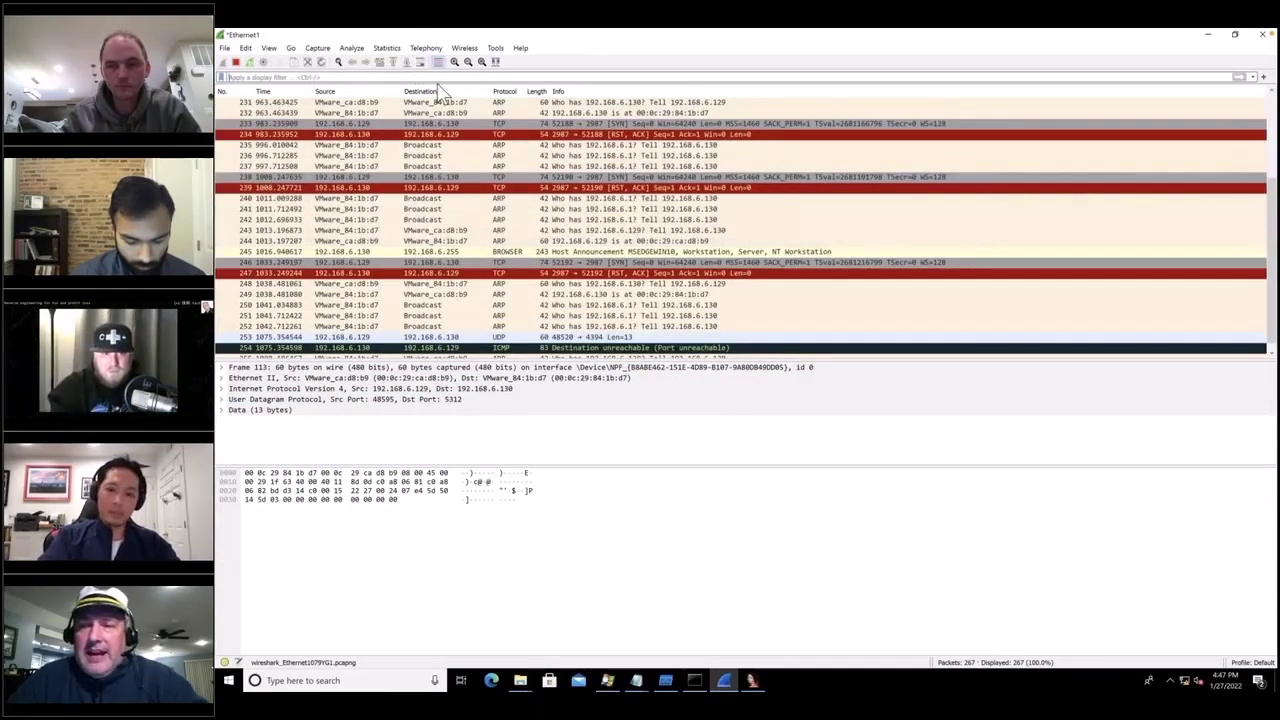
text(ip.addr)
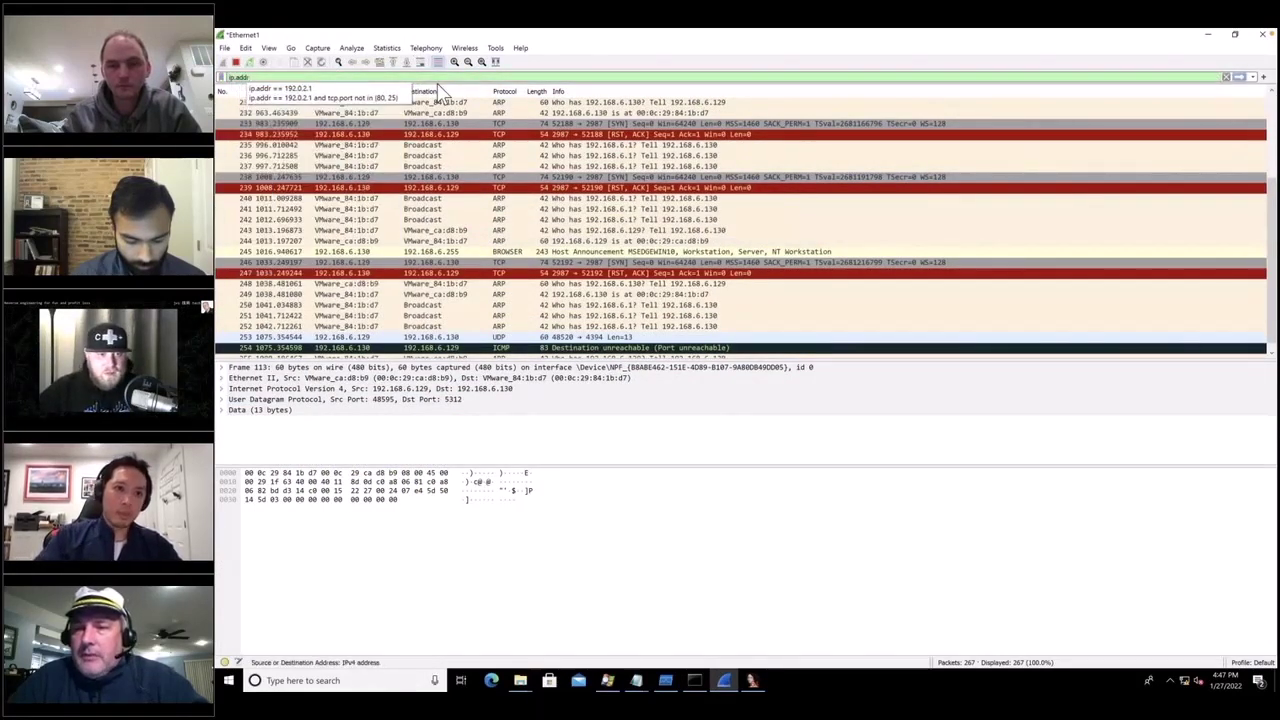
text( ==)
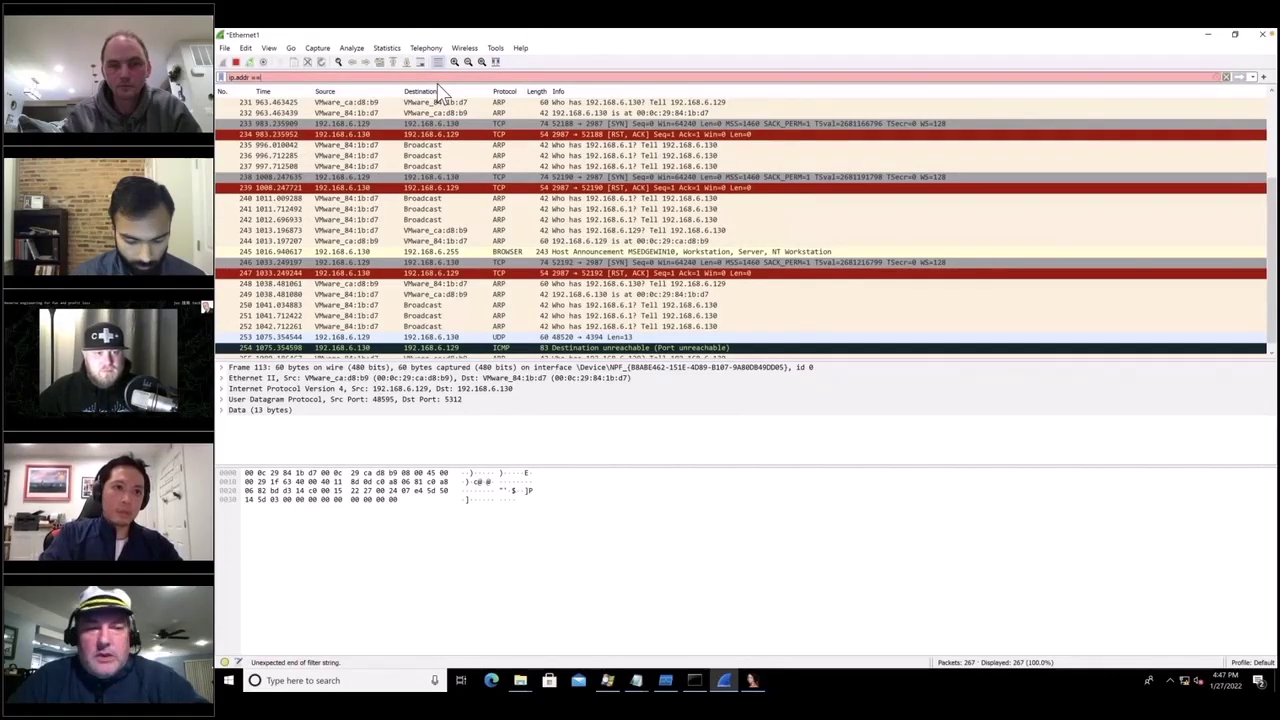
text( 192.168.)
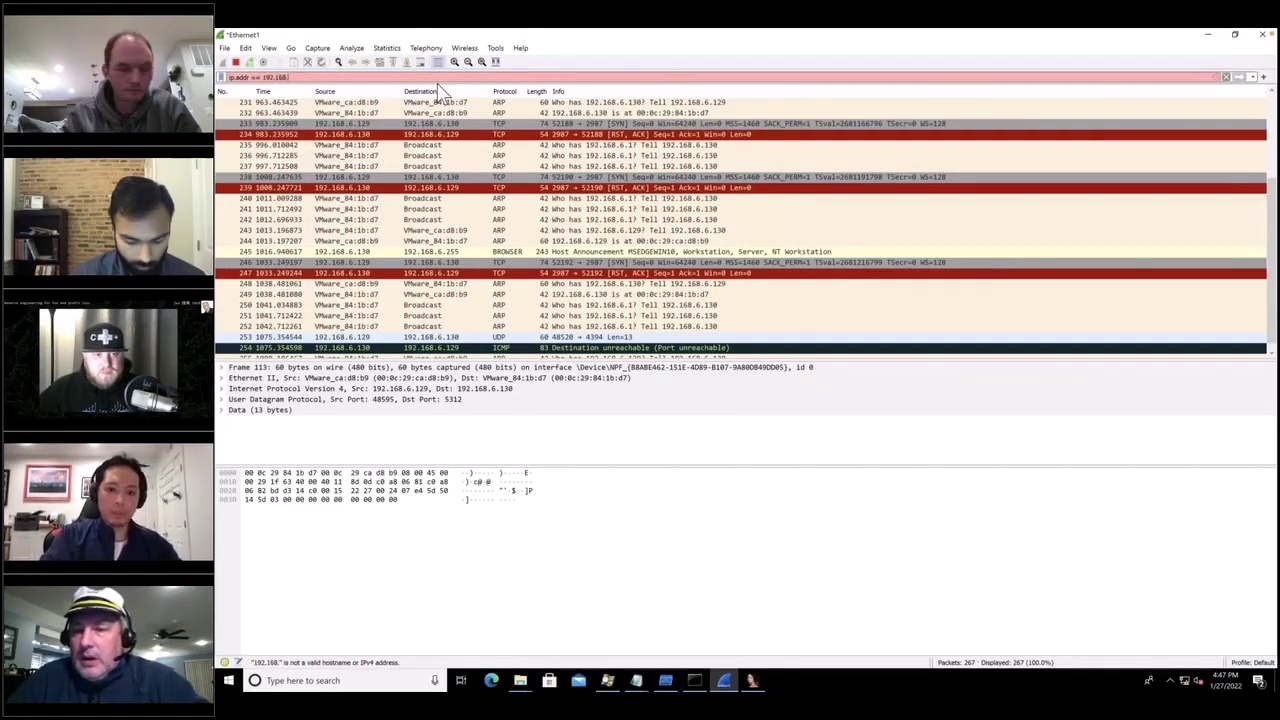
text(6.129)
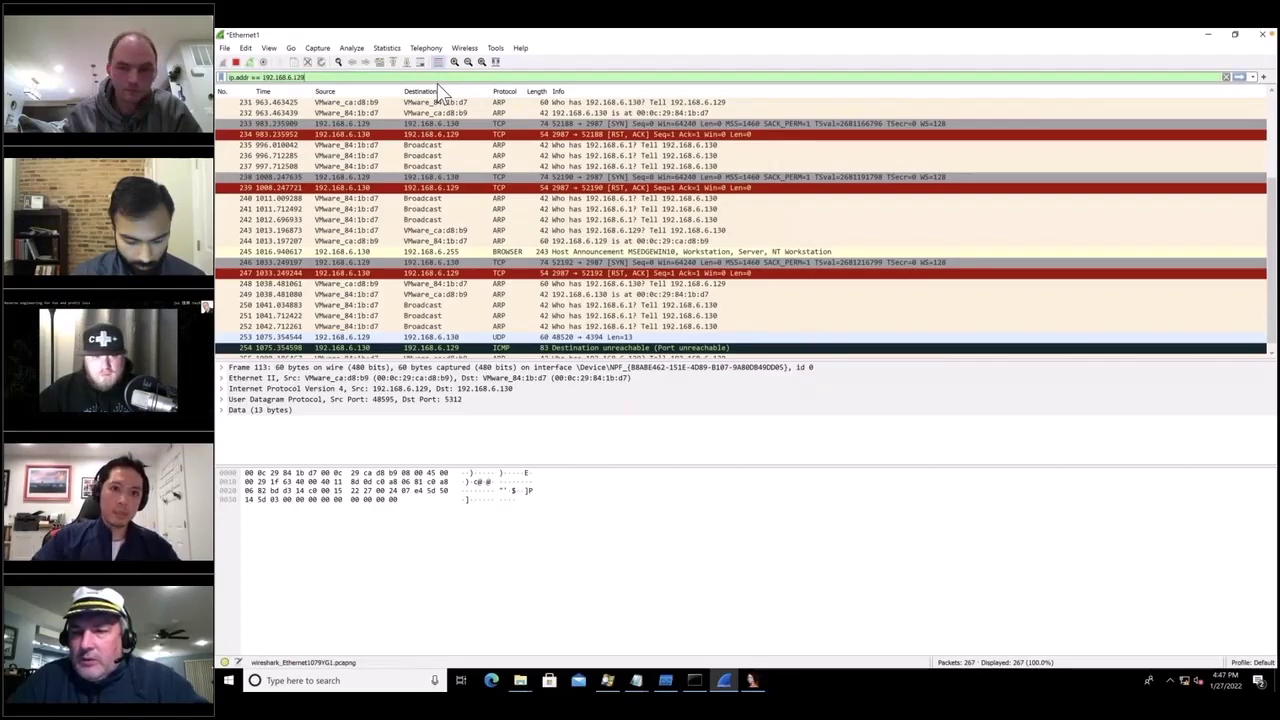
key(Return)
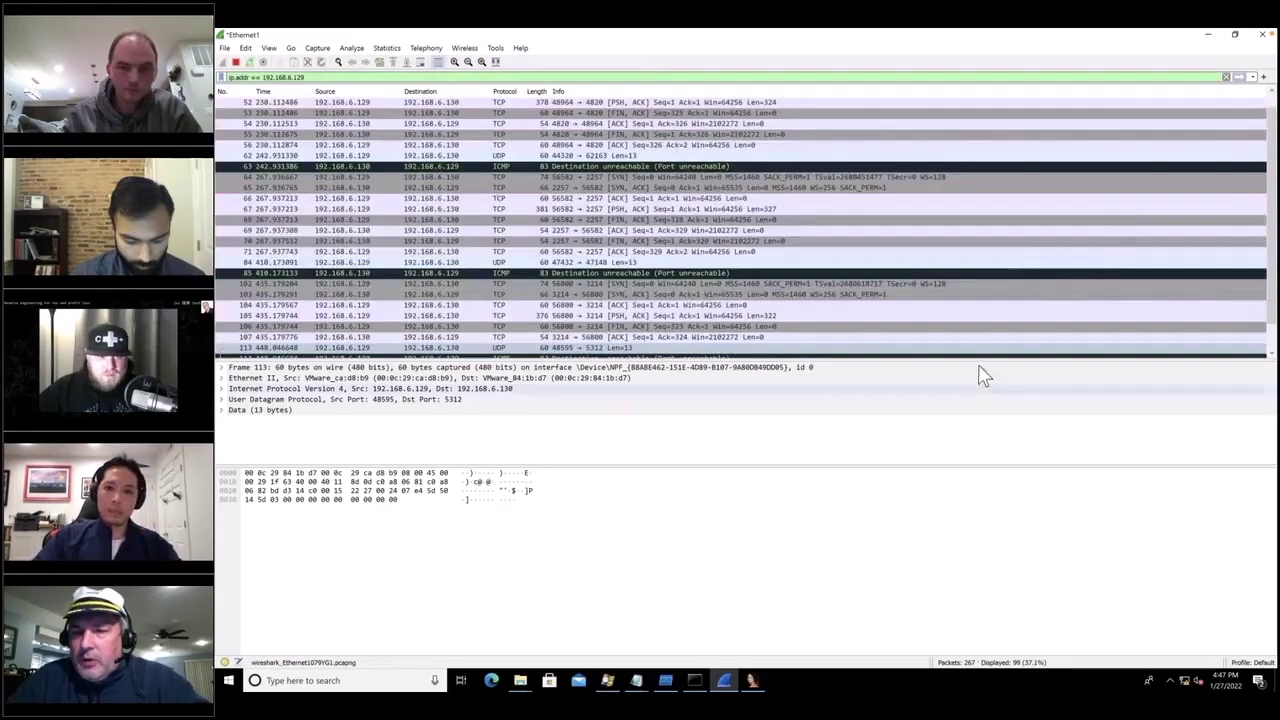
scroll(1024, 279, down, 6)
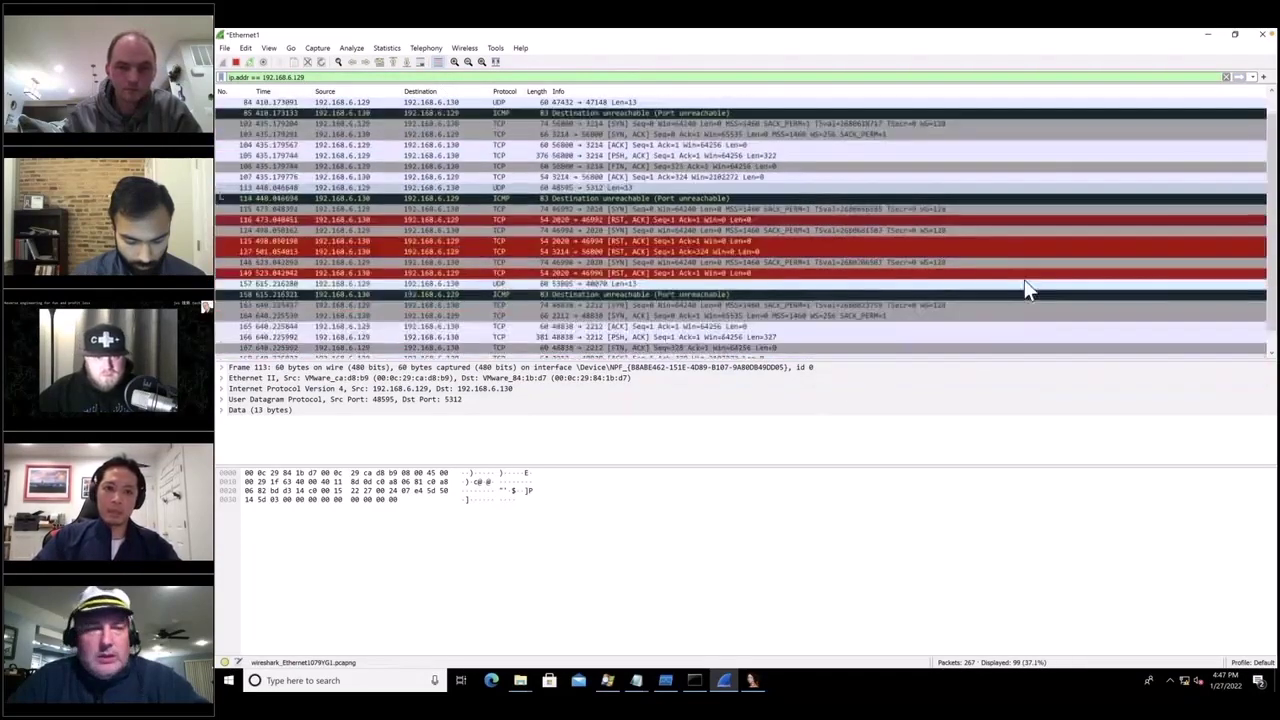
scroll(455, 195, down, 2)
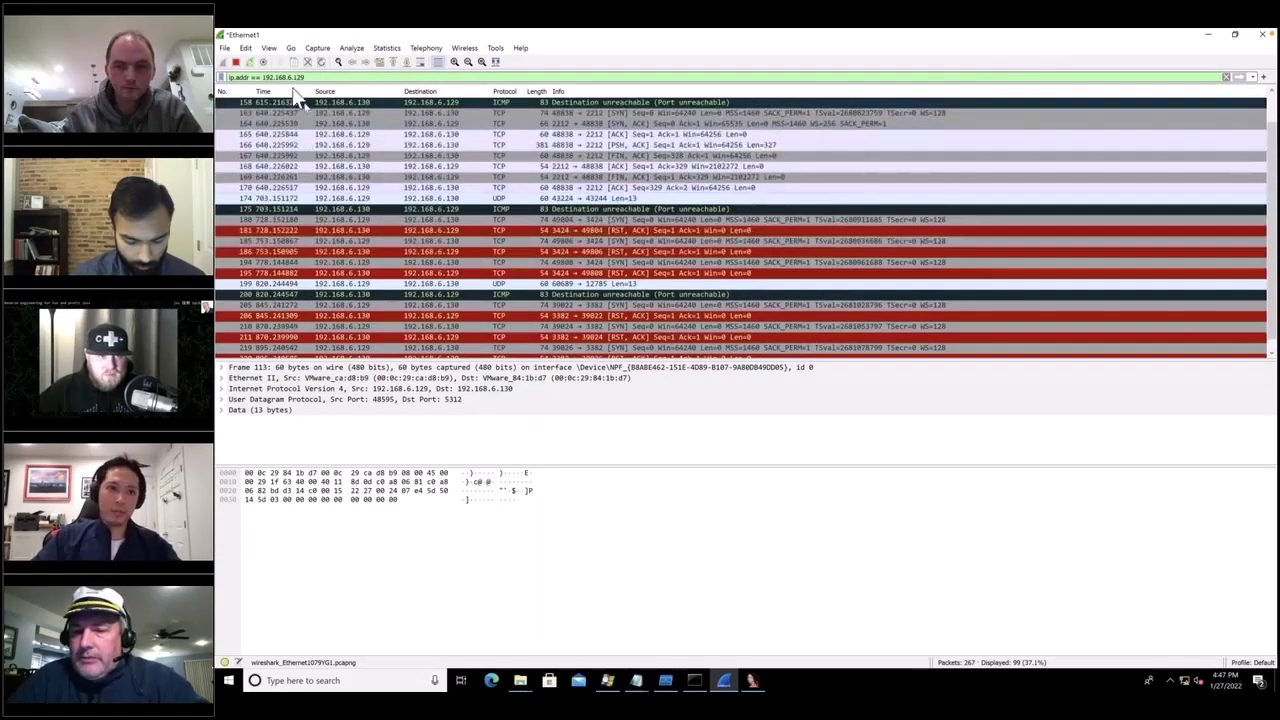
Step: Clear the display filter and go to the latest packets in the full capture
click(1226, 77)
scroll(1190, 178, down, 10)
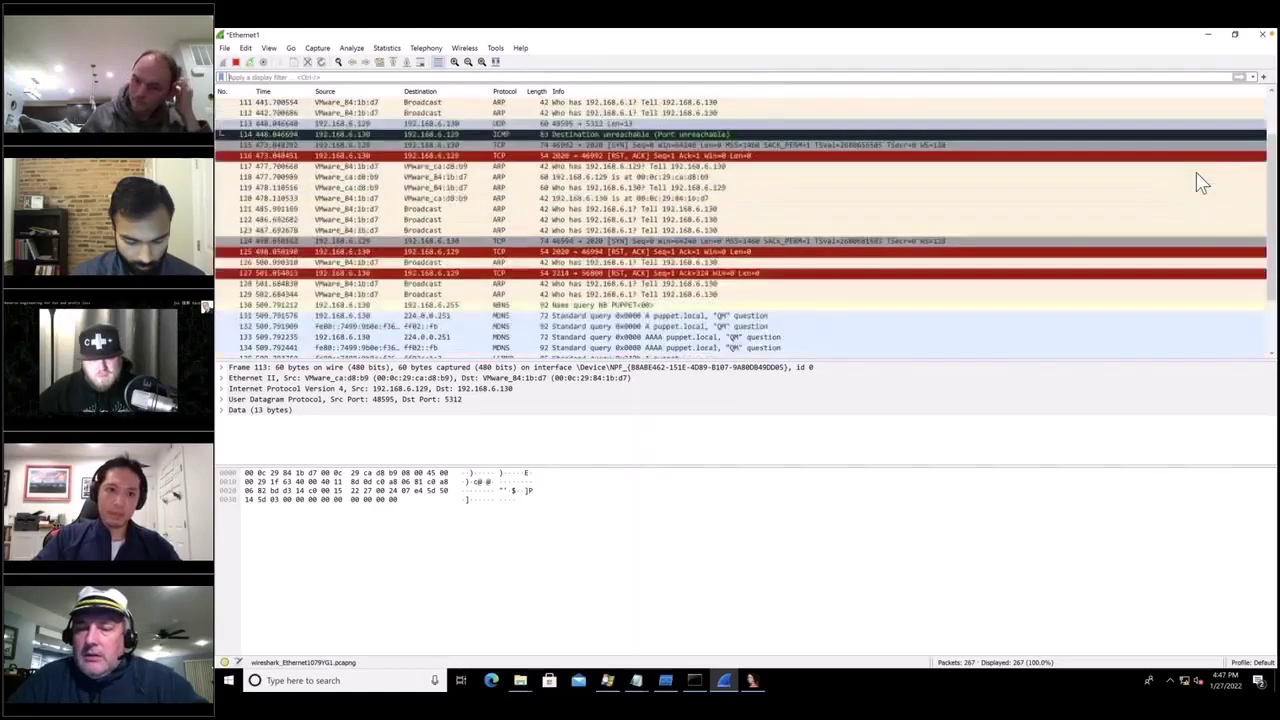
drag(1270, 215, 1270, 293)
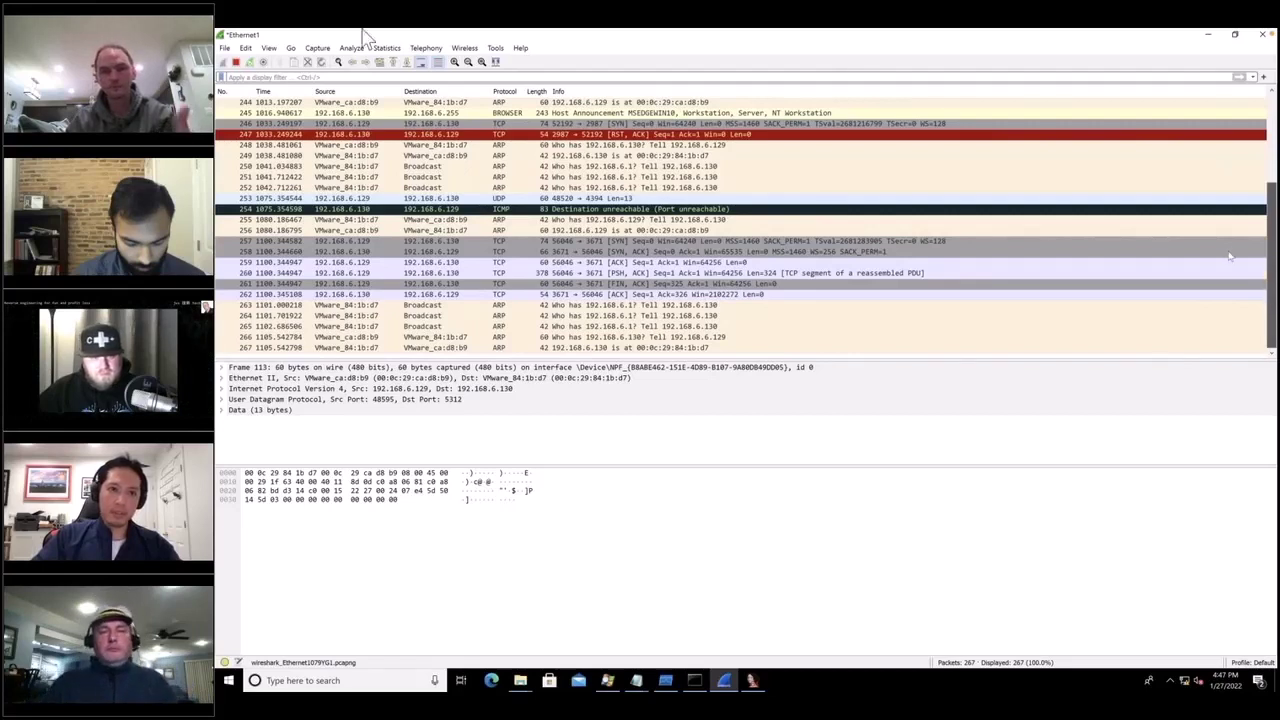
Step: Reapply the display filter ip.addr == 192.168.6.129 and examine the latest packets of that host
click(324, 77)
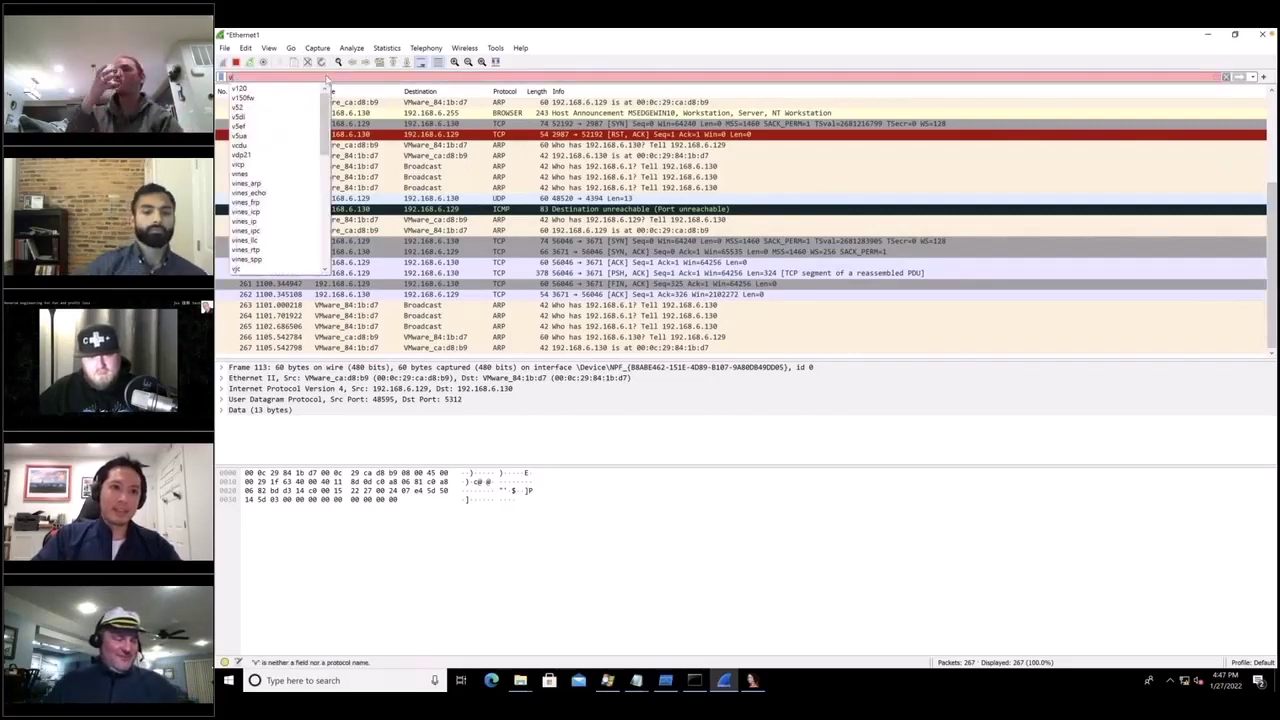
text(ip.addr)
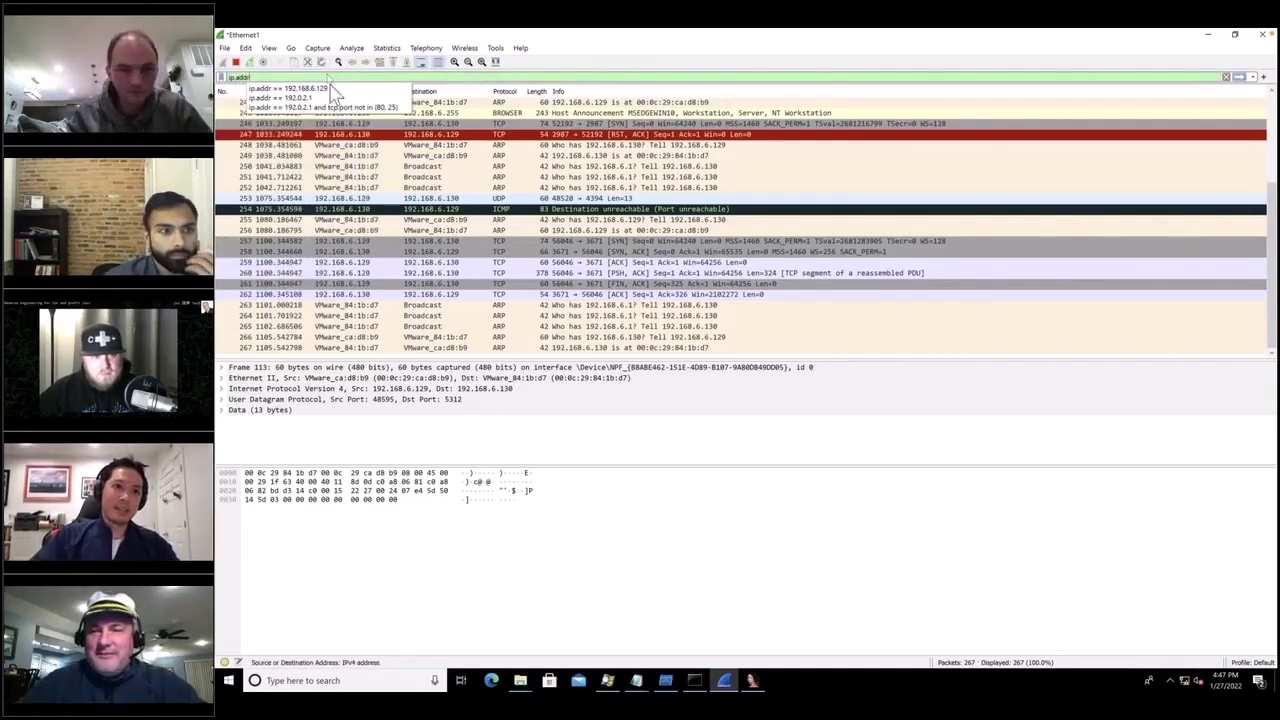
click(333, 89)
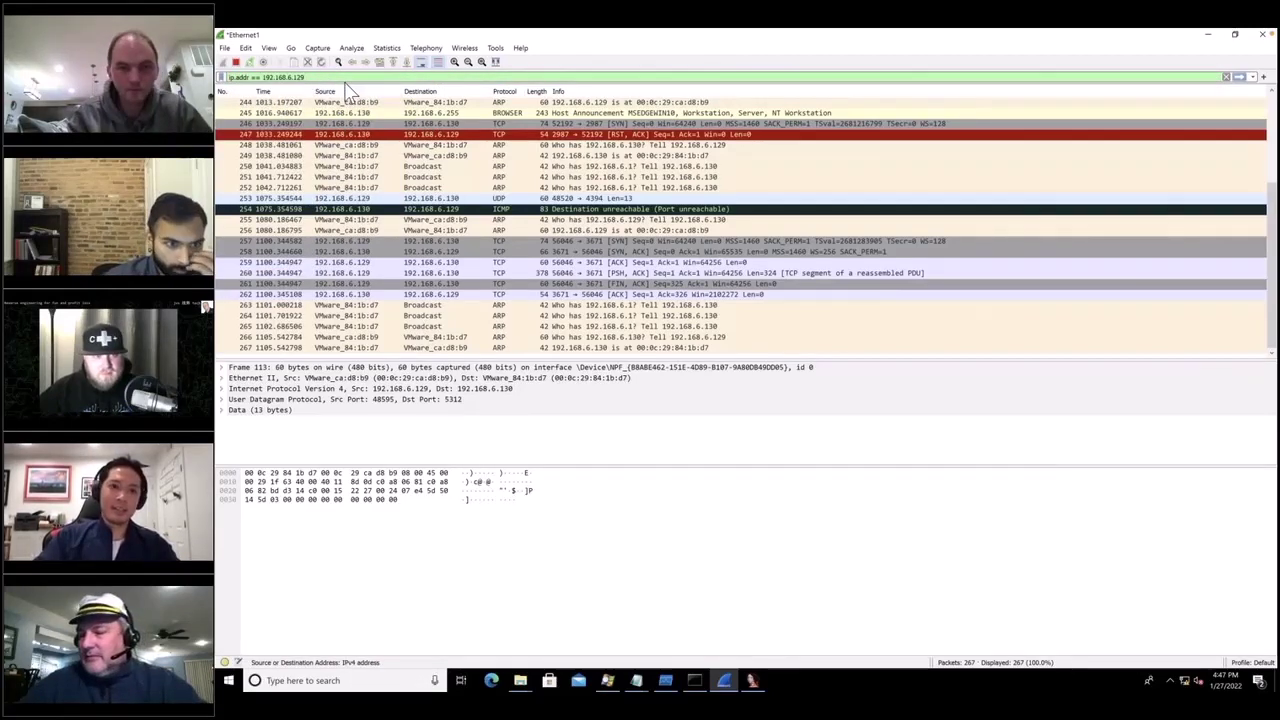
key(Return)
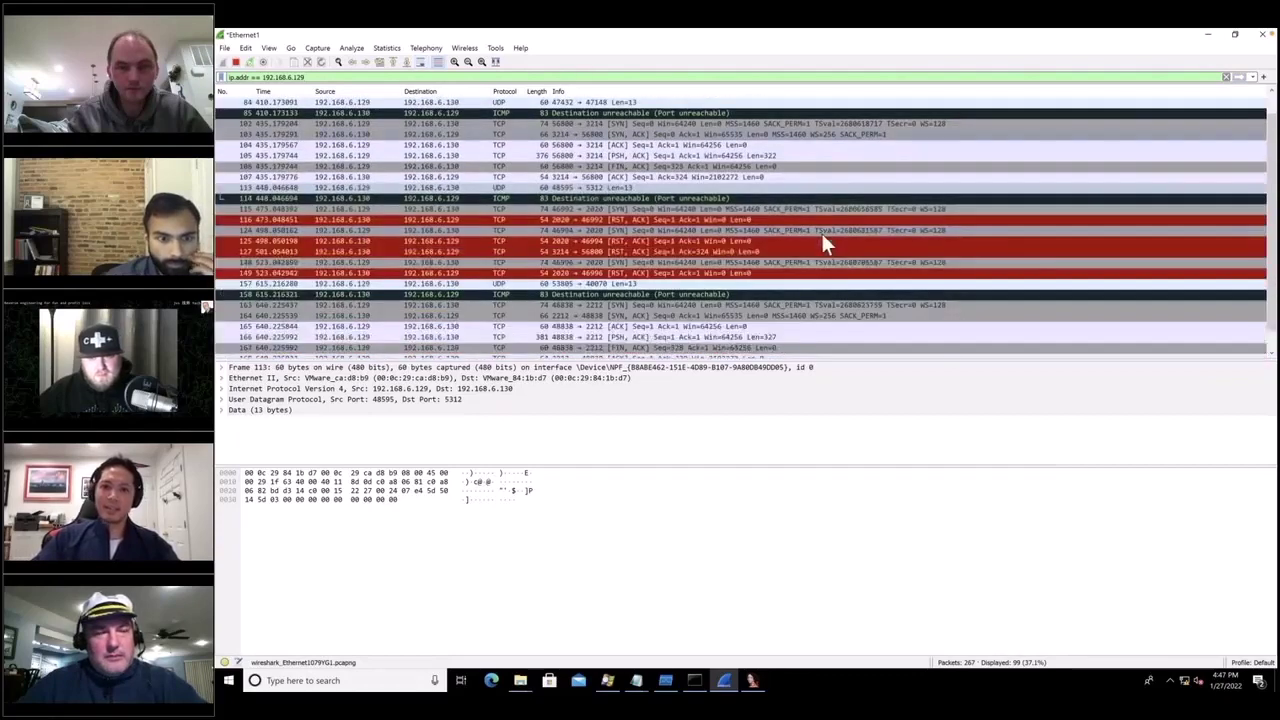
scroll(822, 238, down, 4)
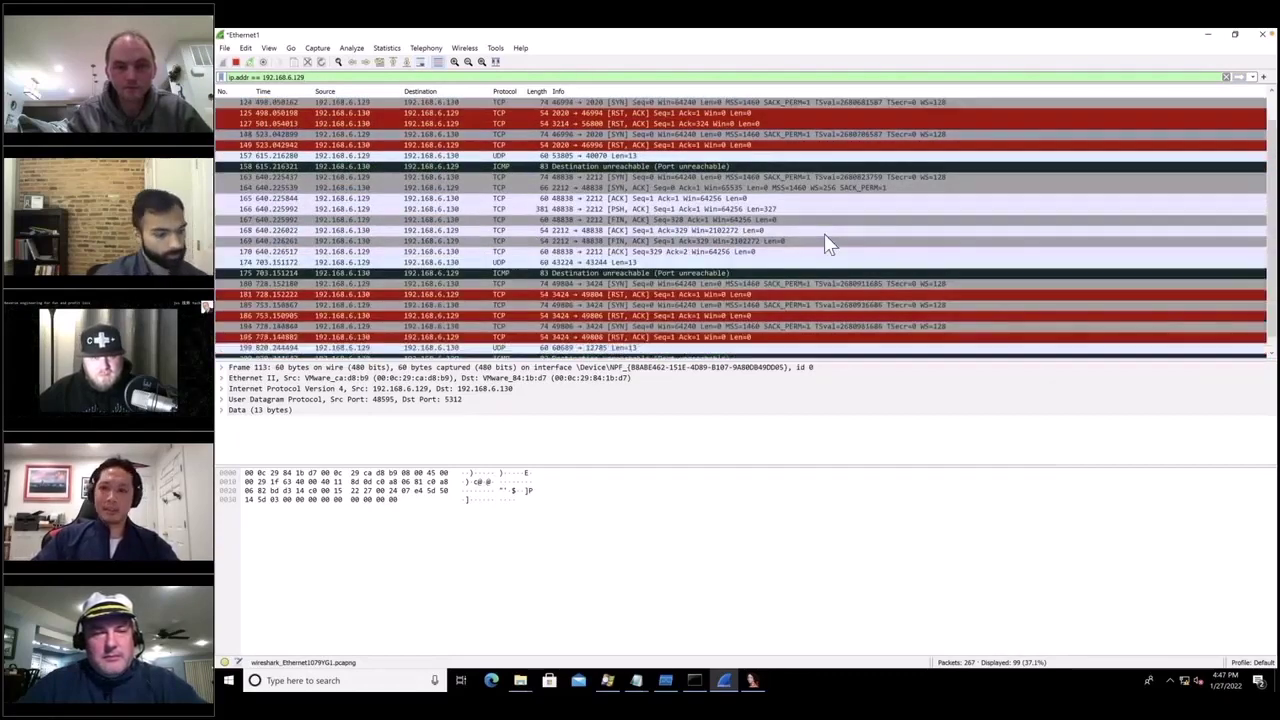
scroll(826, 243, down, 8)
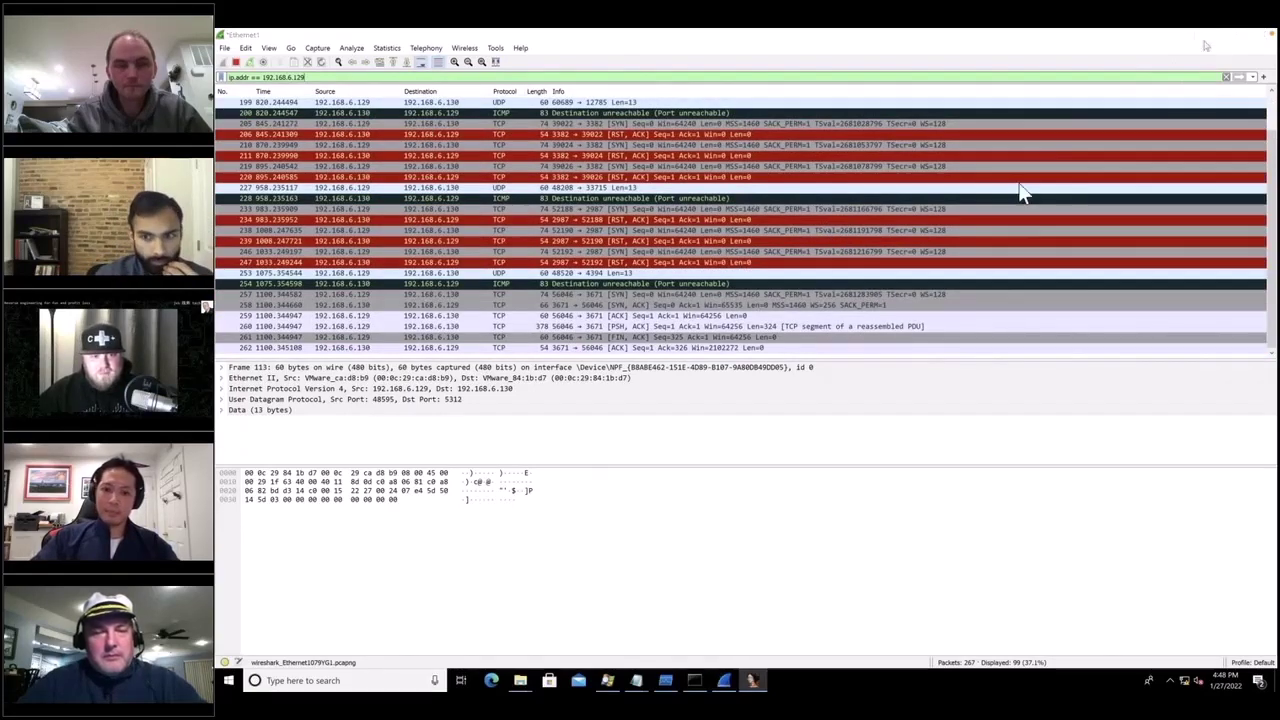
Step: Switch back to IDA and inspect the lines that set up the recv arguments, focusing on the rdx buffer pointer
key(alt+Tab)
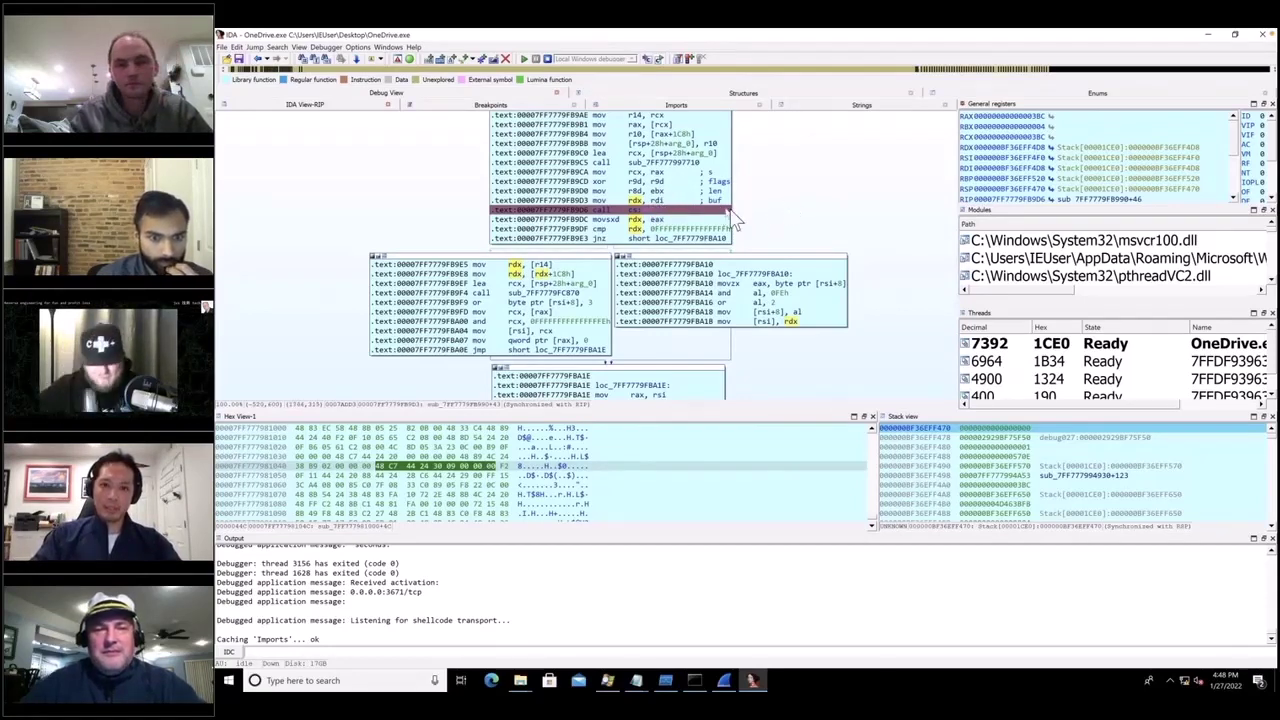
drag(590, 202, 583, 178)
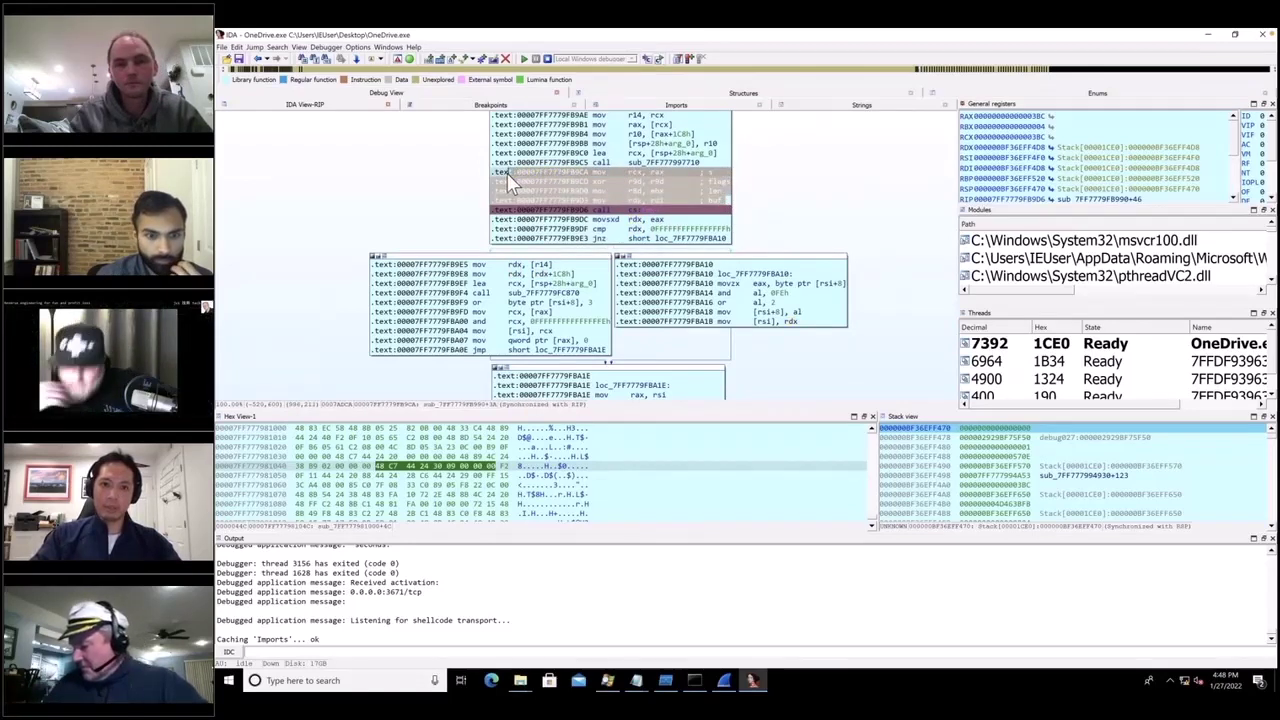
click(704, 203)
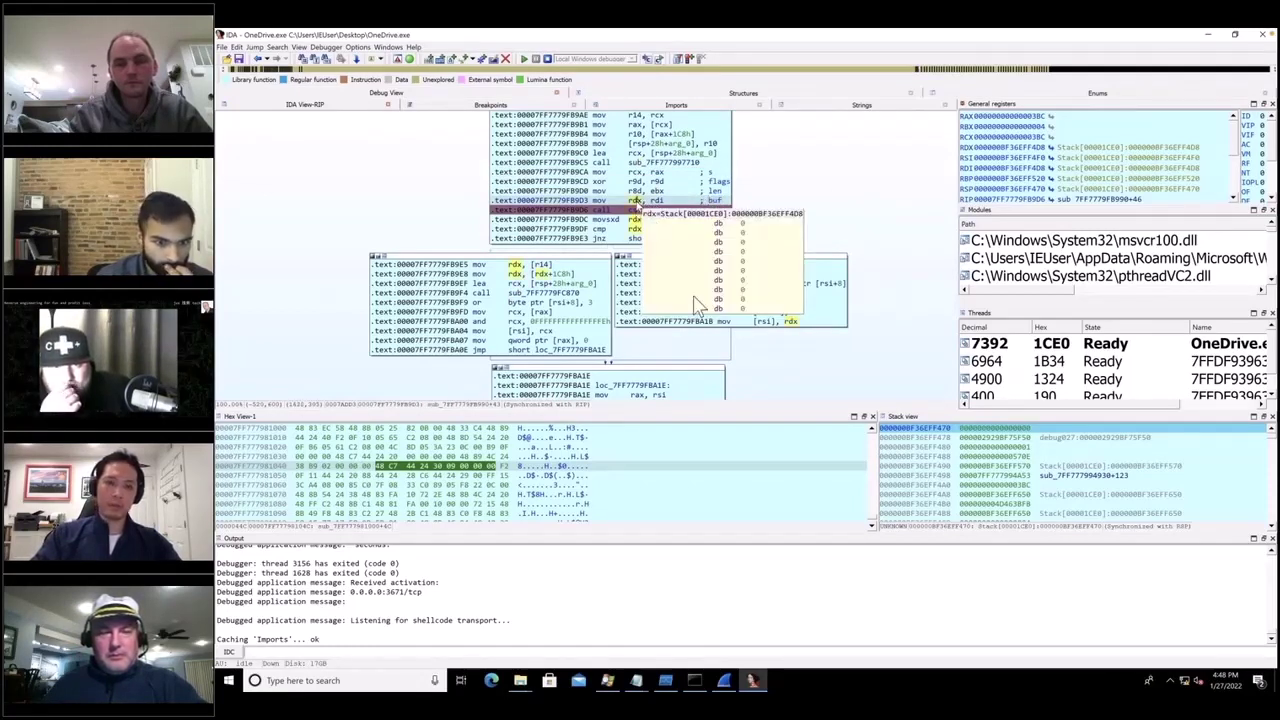
click(637, 219)
mouse_move(662, 222)
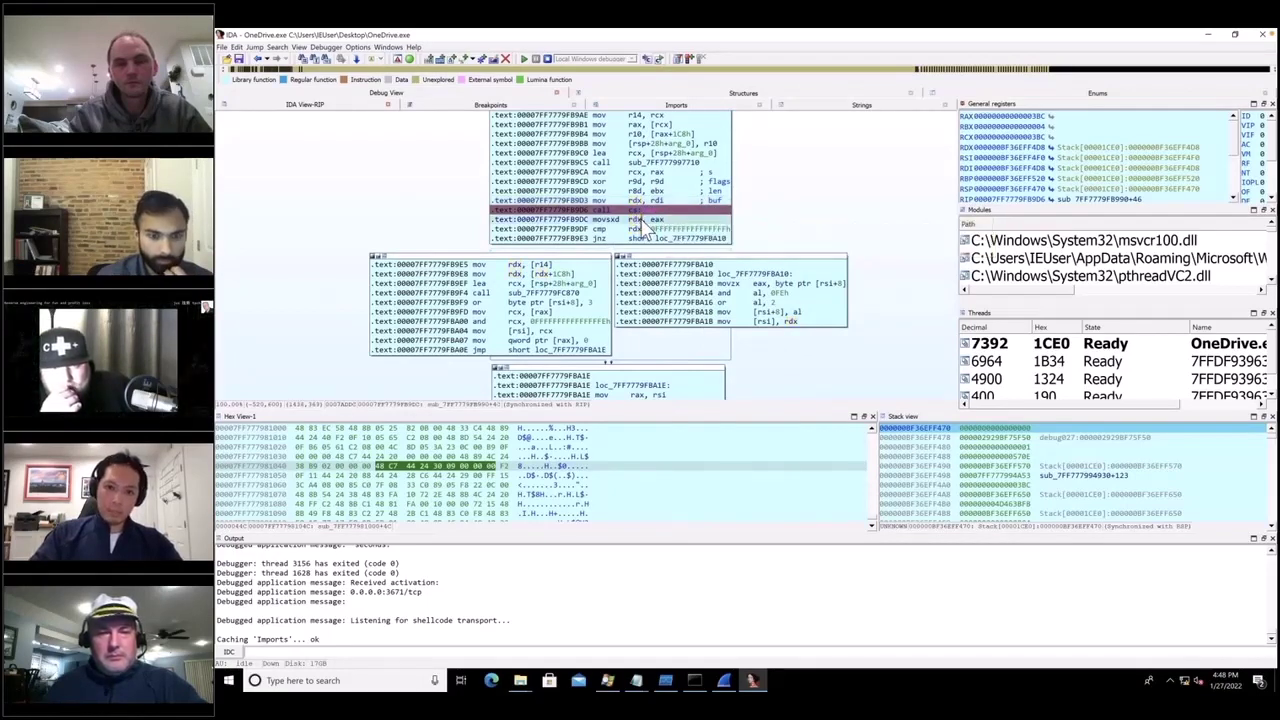
right_click(645, 224)
click(805, 206)
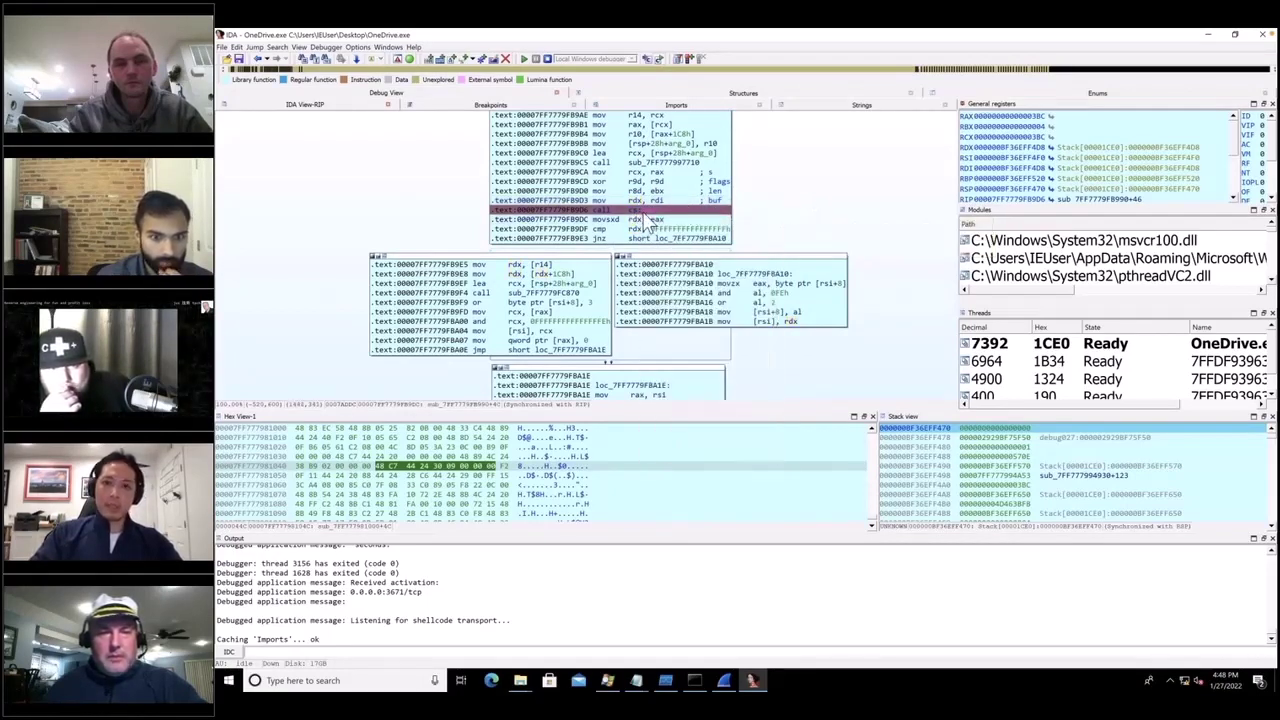
click(636, 219)
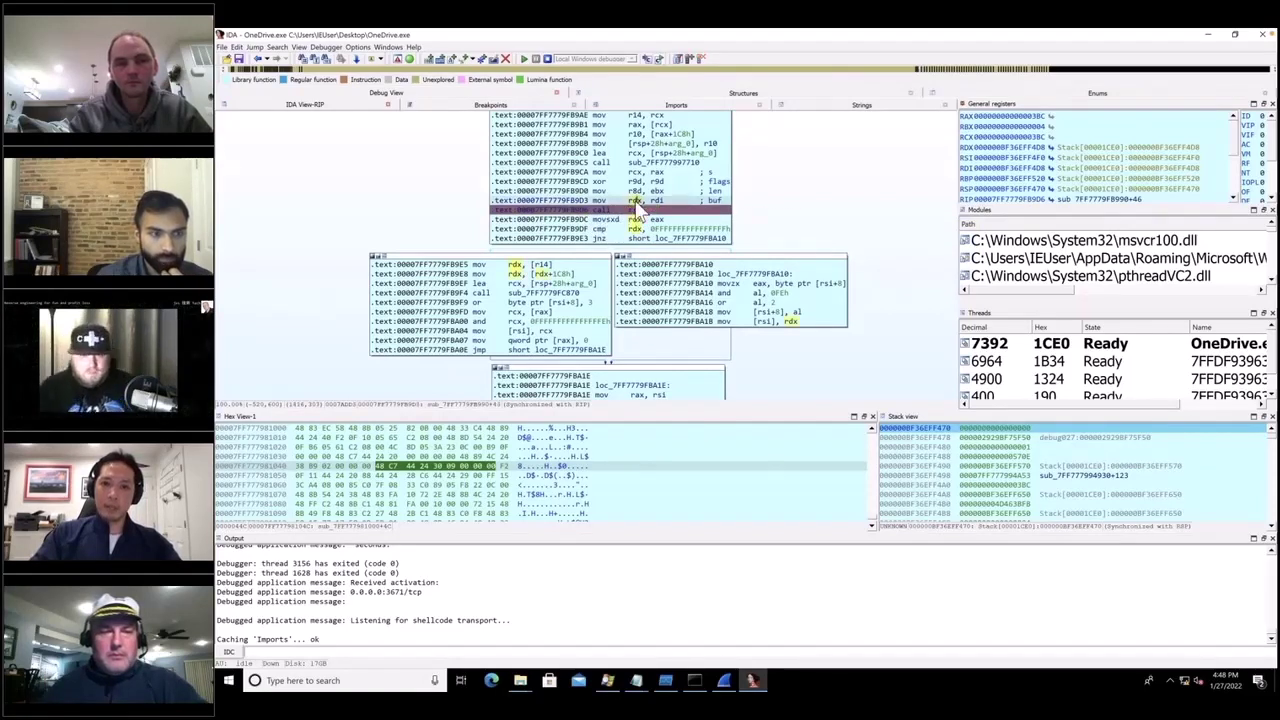
Step: Jump the hex view to the address in rdx and step over the recv call
click(716, 438)
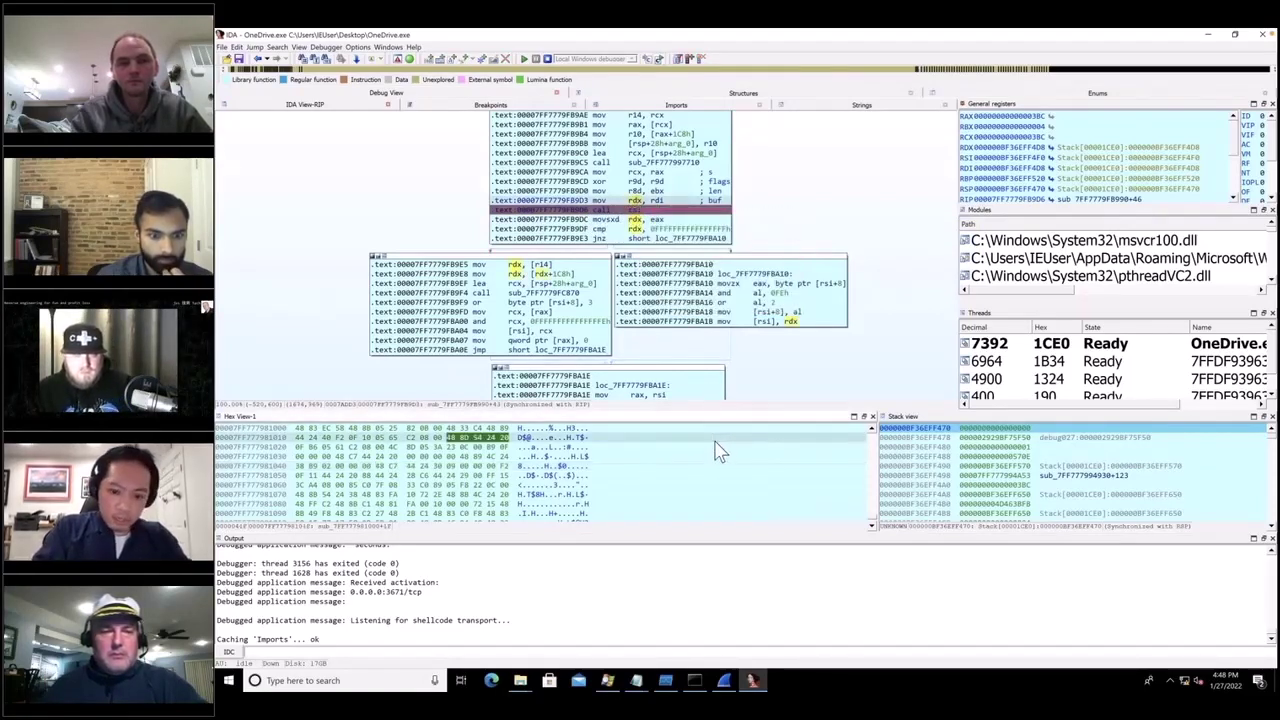
key(g)
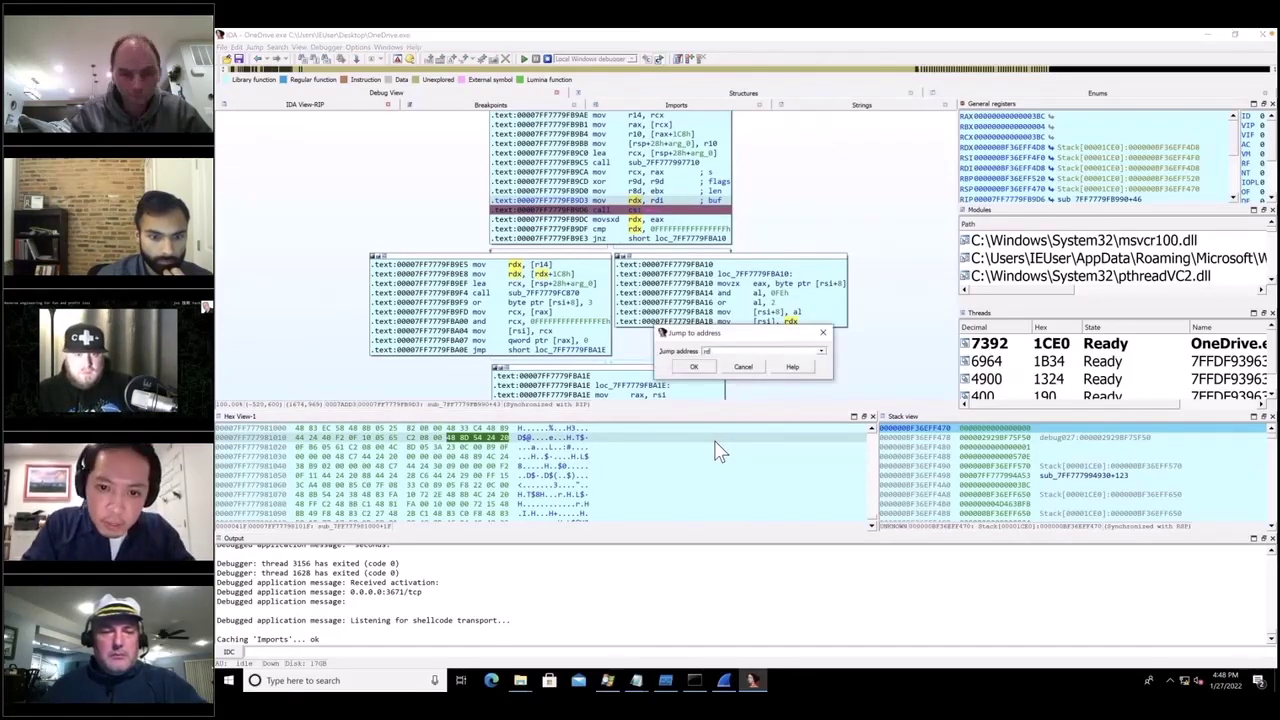
key(Return)
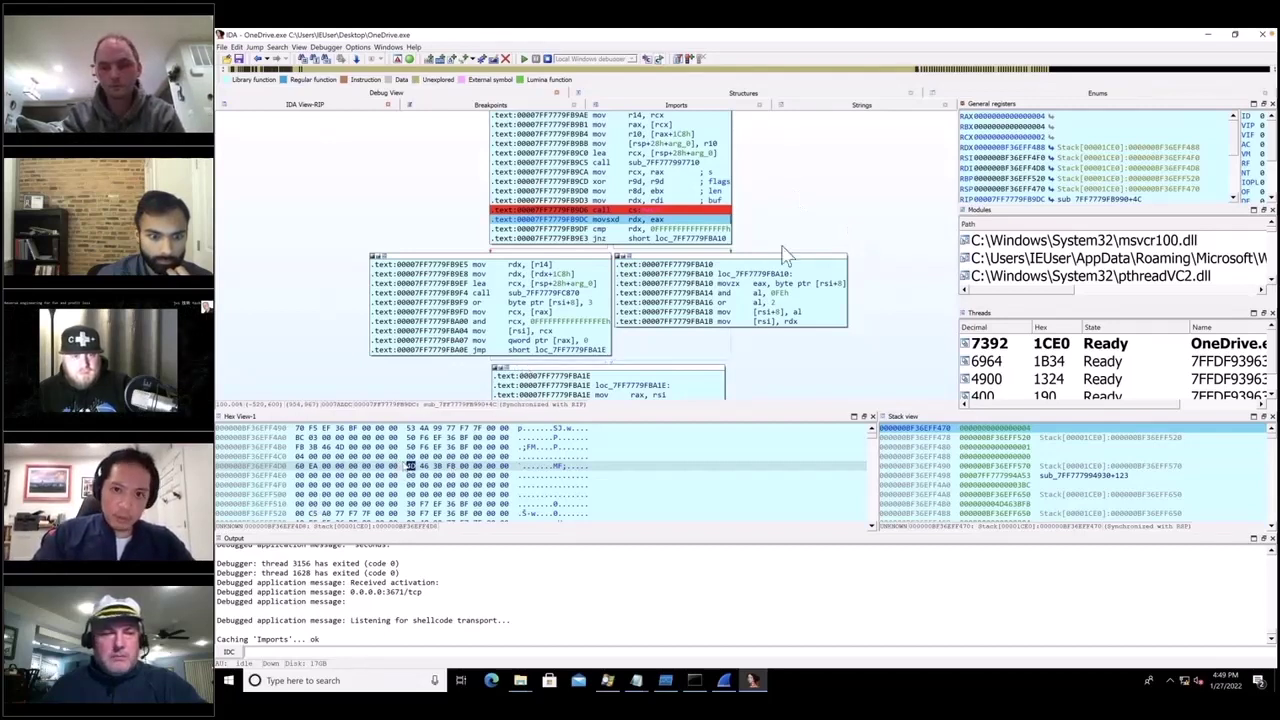
Step: Highlight r8d, the len argument of recv, and check the R8 value among the general registers
click(644, 191)
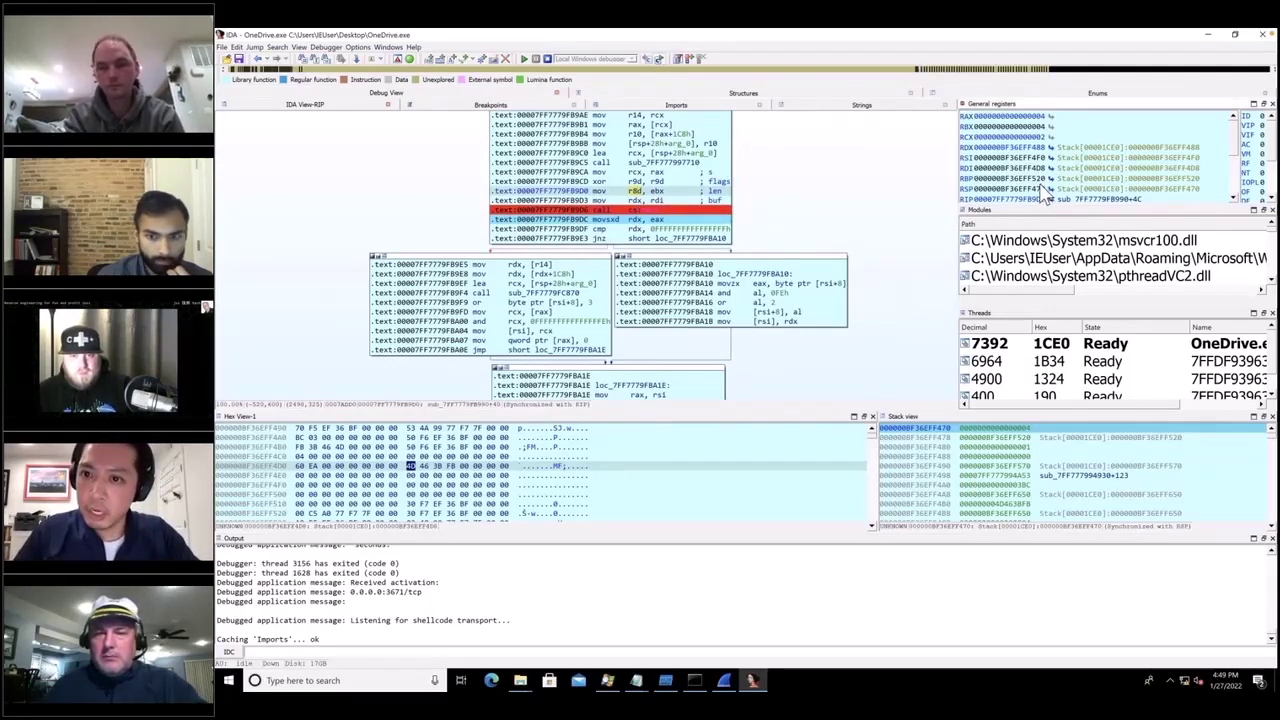
scroll(1042, 195, down, 1)
scroll(1042, 194, down, 1)
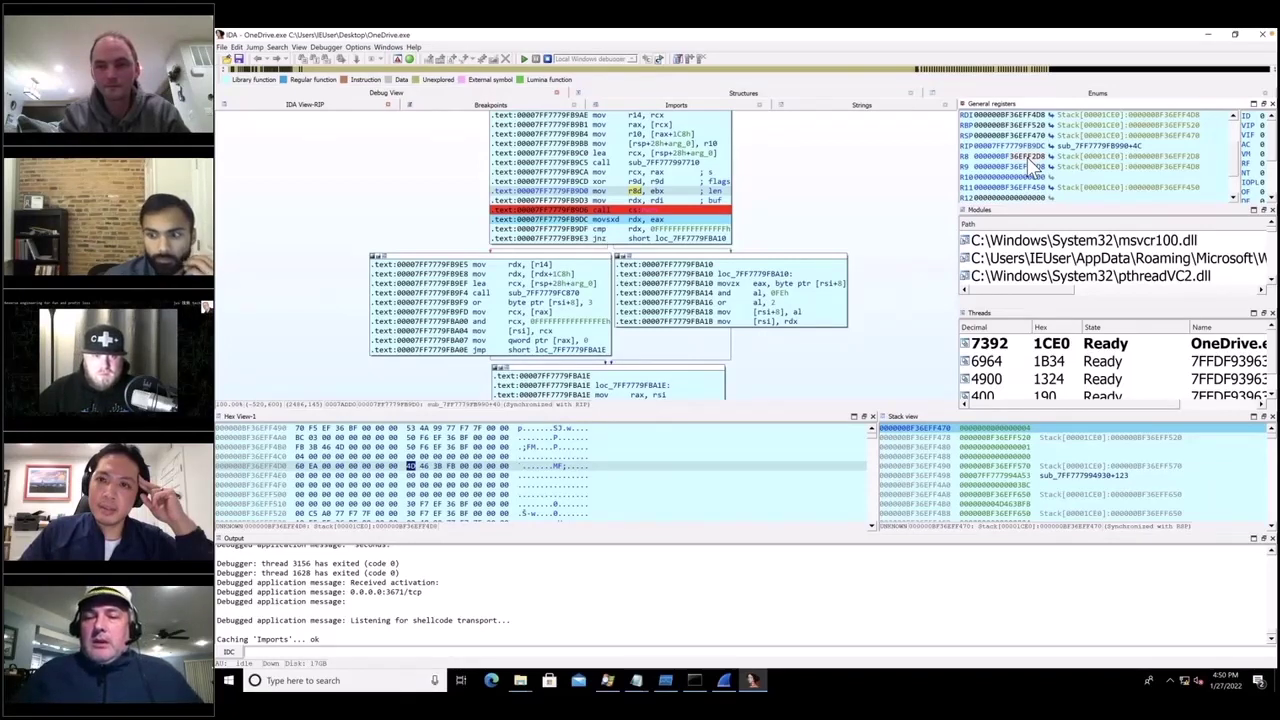
scroll(1027, 167, down, 1)
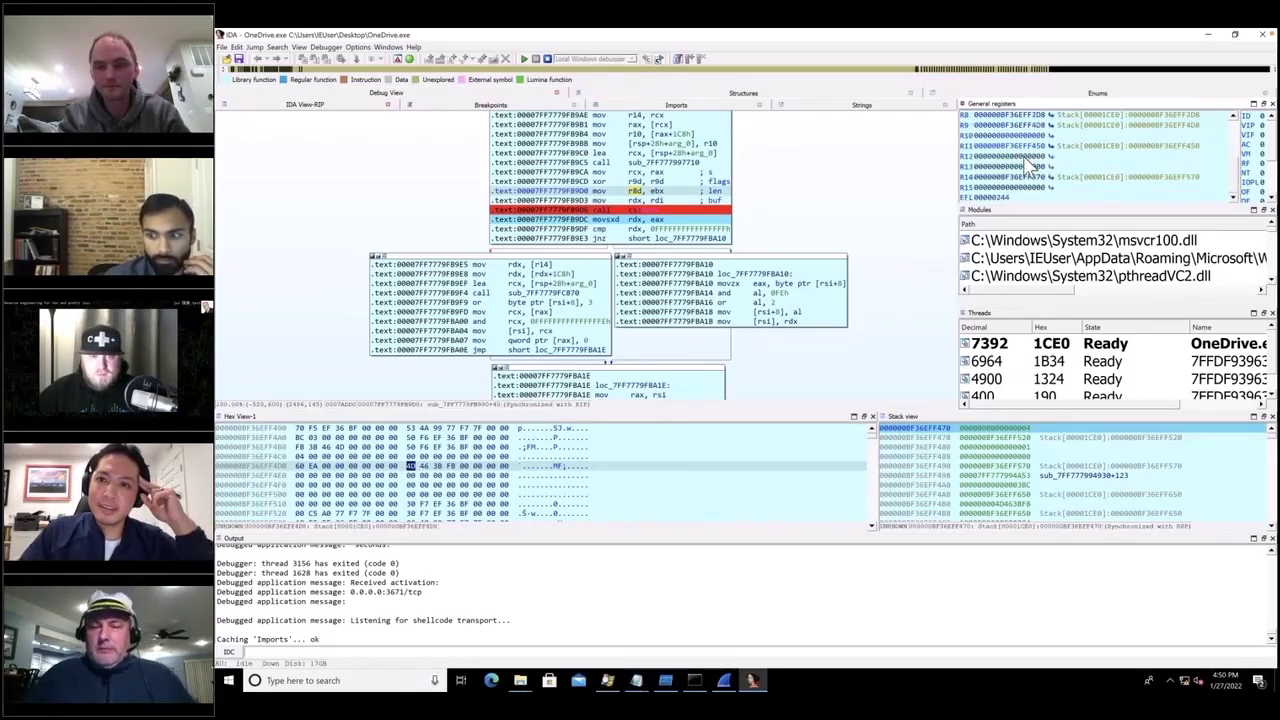
Step: Review the general registers after the recv call and mark the four received bytes starting with 4D 46 in the hex view
scroll(1027, 162, up, 2)
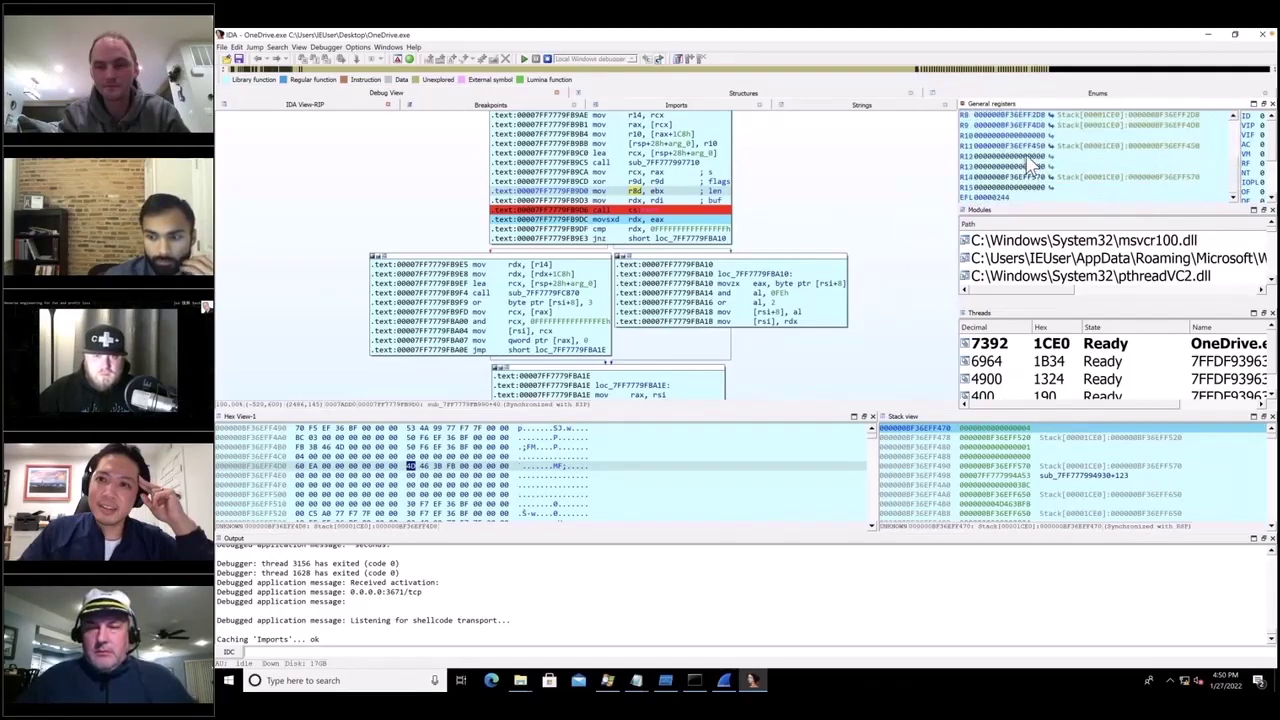
scroll(1031, 166, up, 1)
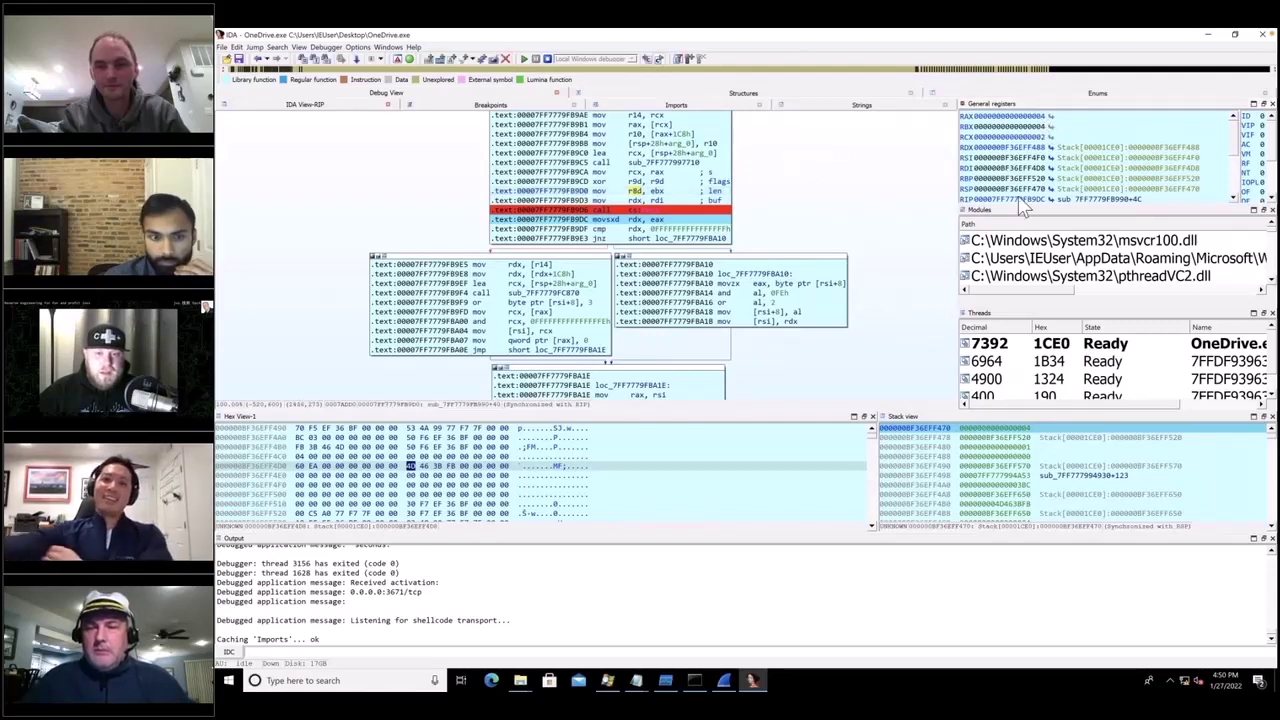
click(610, 219)
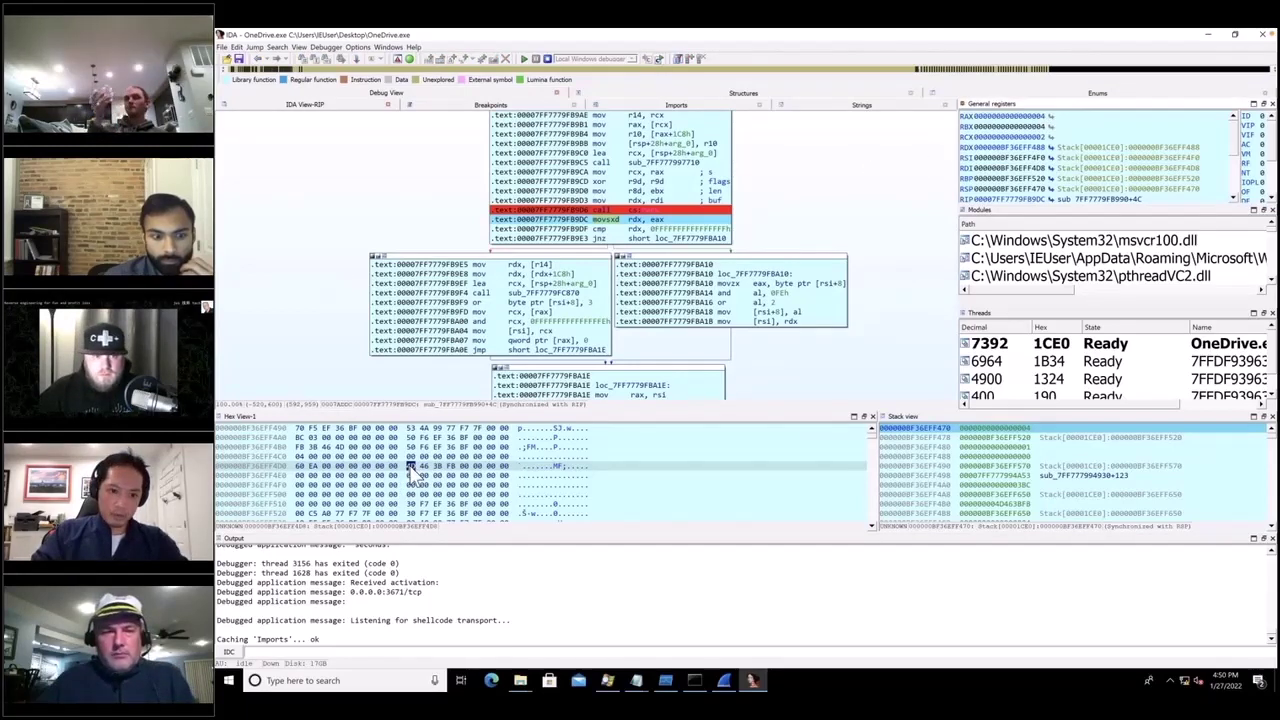
drag(410, 468, 452, 472)
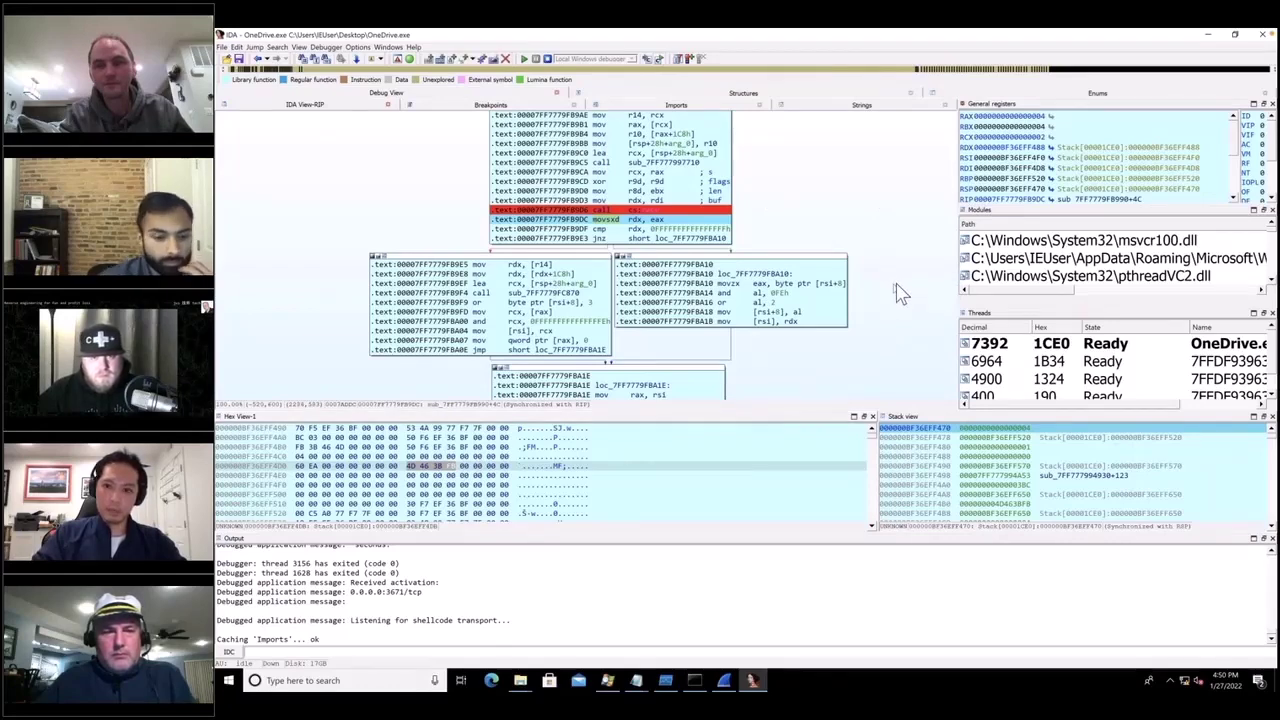
Step: Look through the rest of the recv function and the previously visited code locations, ending back at the start of sub_7FF7779FB990
scroll(821, 310, down, 3)
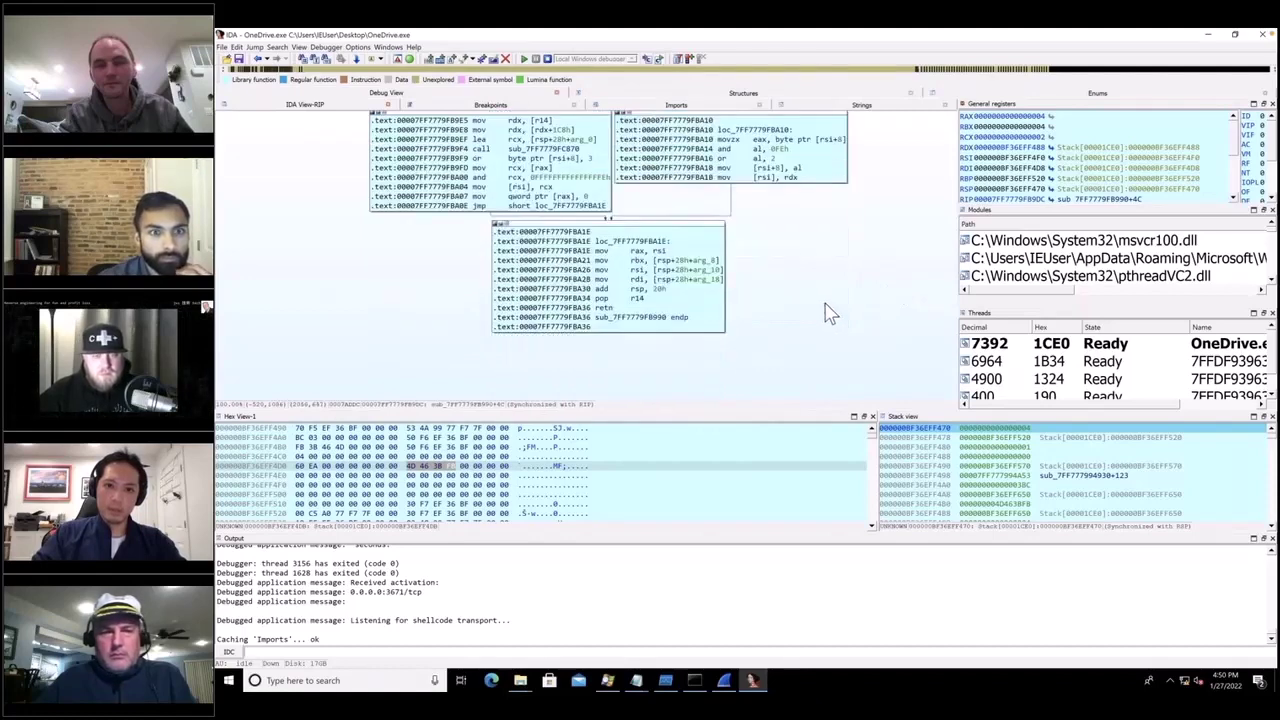
key(Escape)
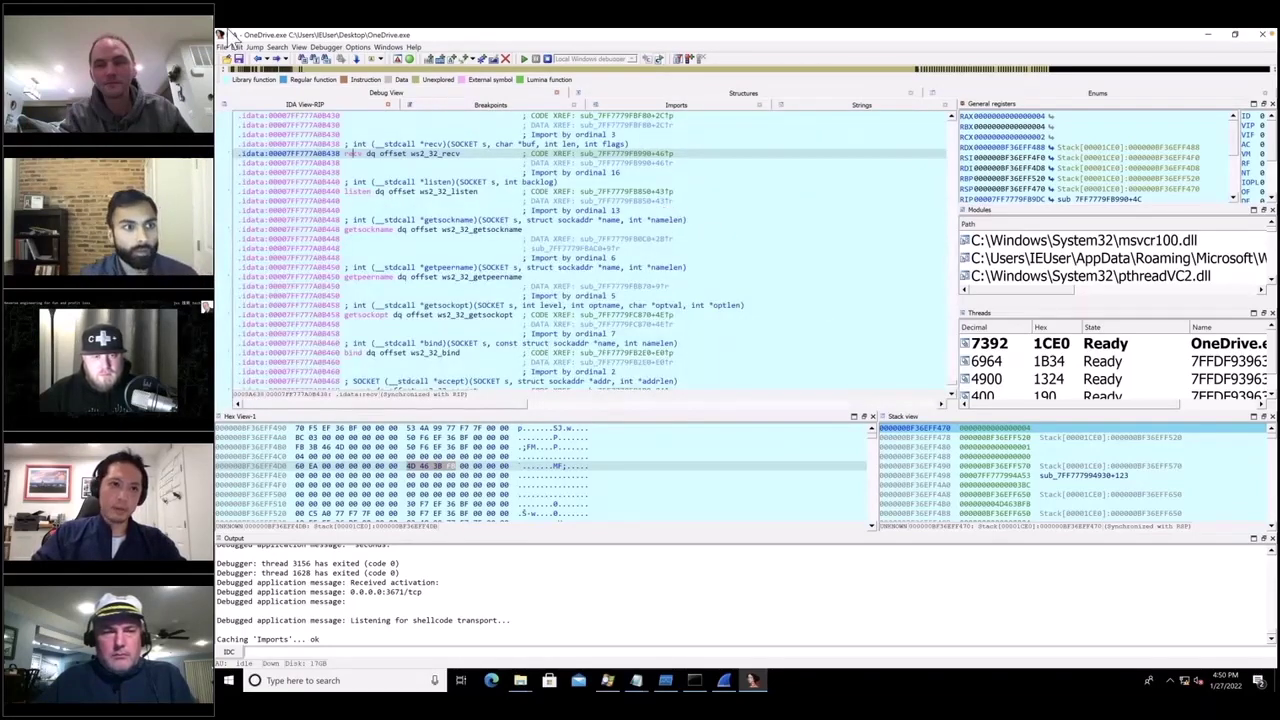
click(260, 61)
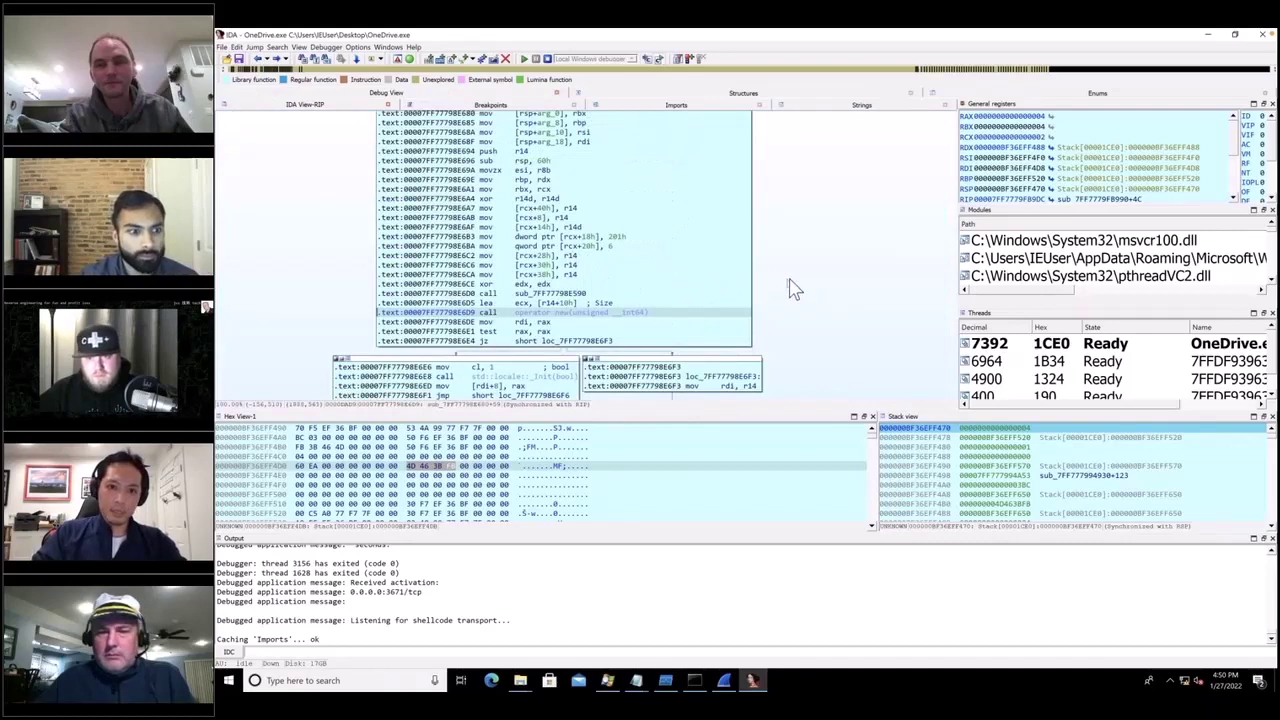
scroll(800, 288, down, 2)
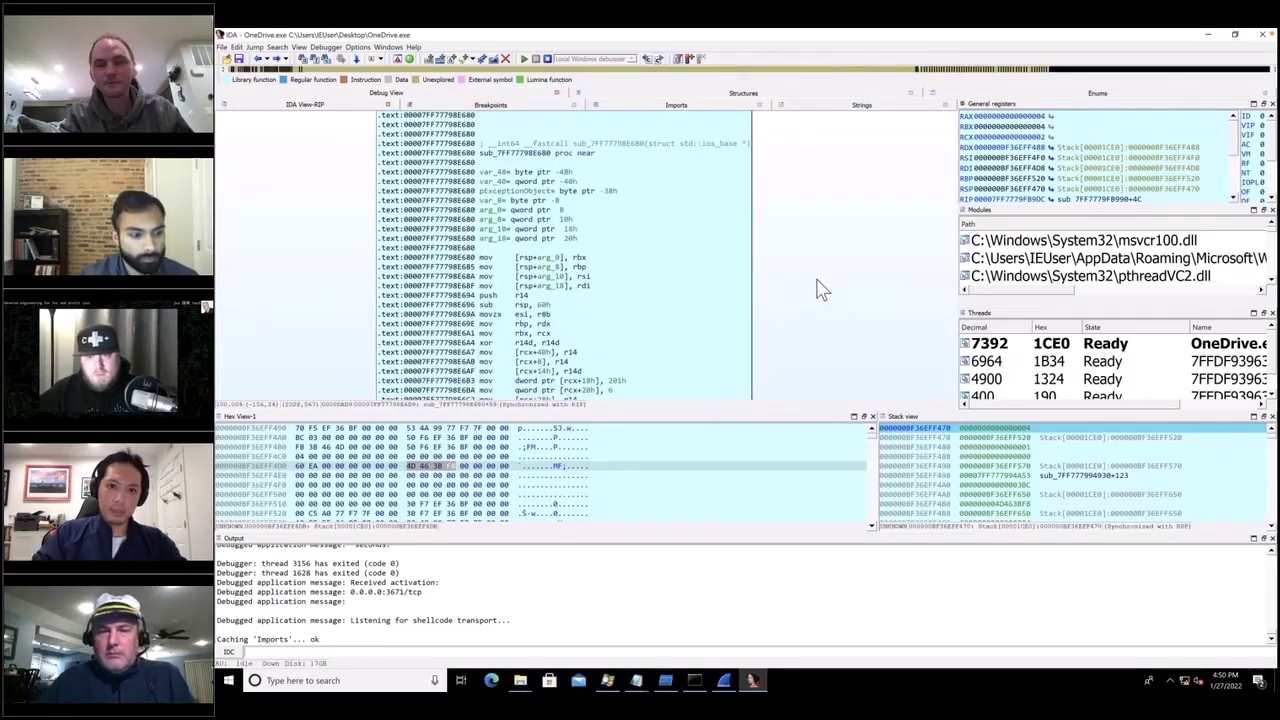
scroll(818, 288, down, 5)
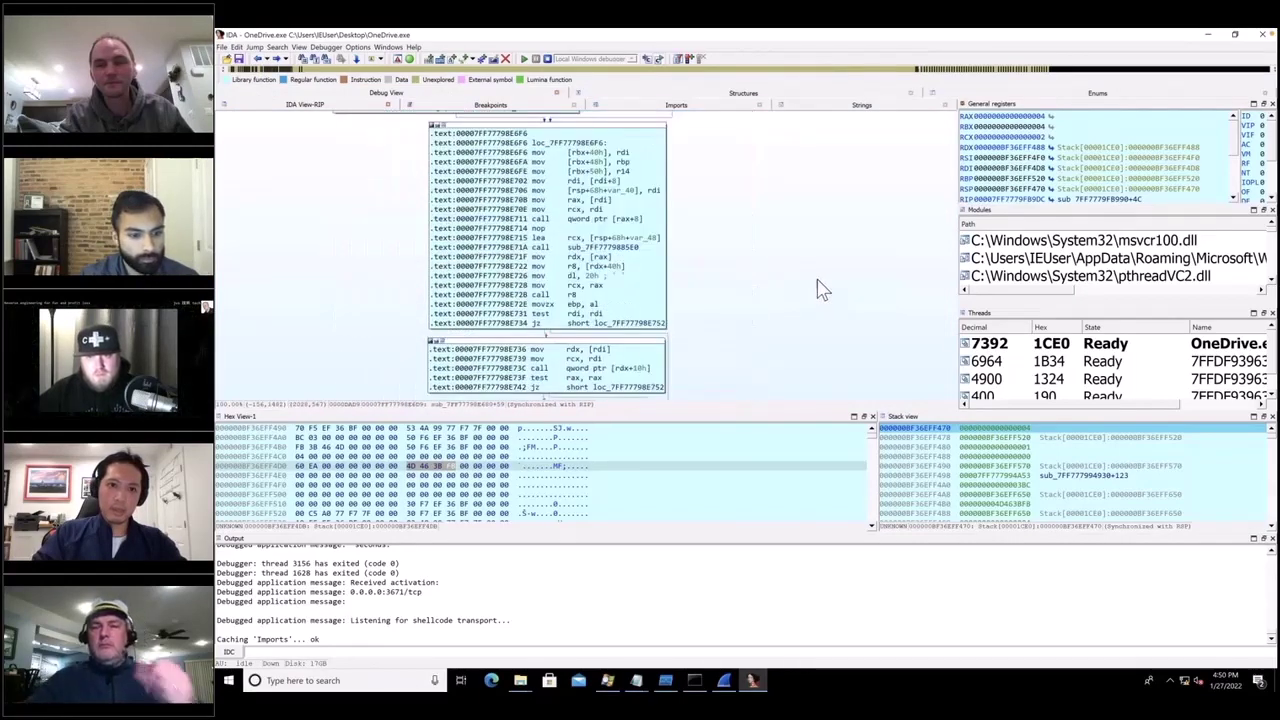
key(Escape)
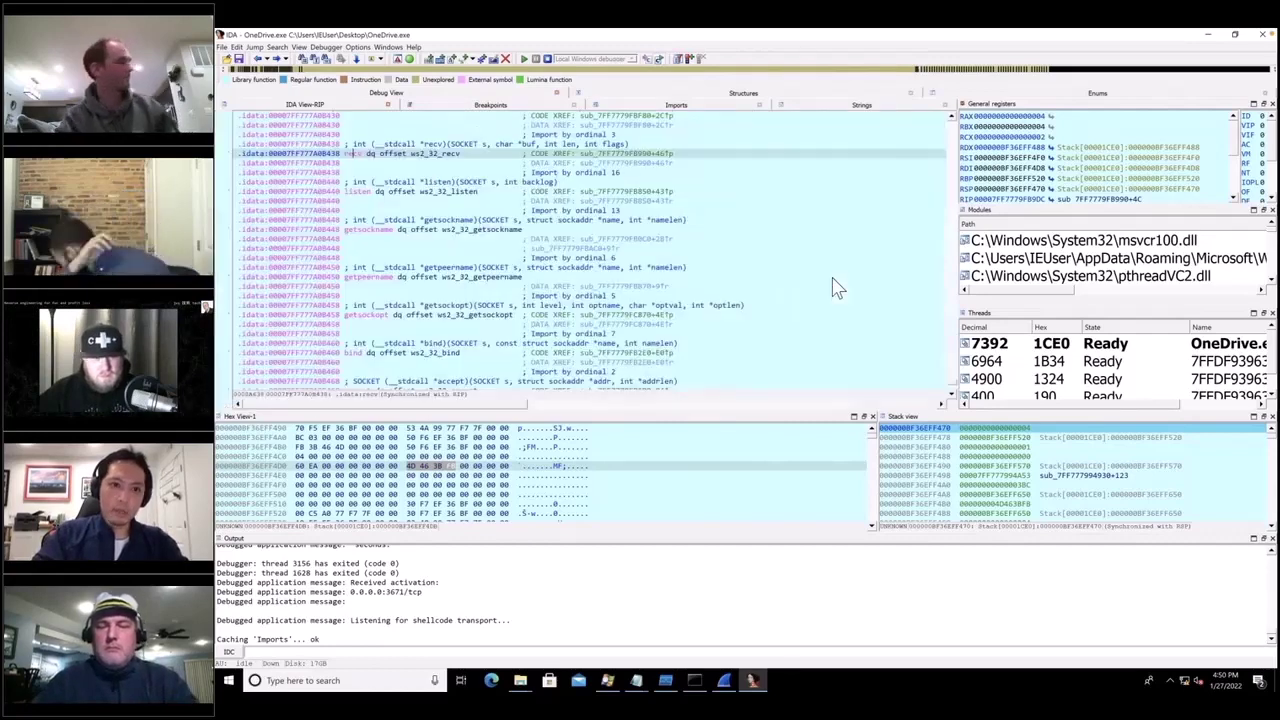
key(Escape)
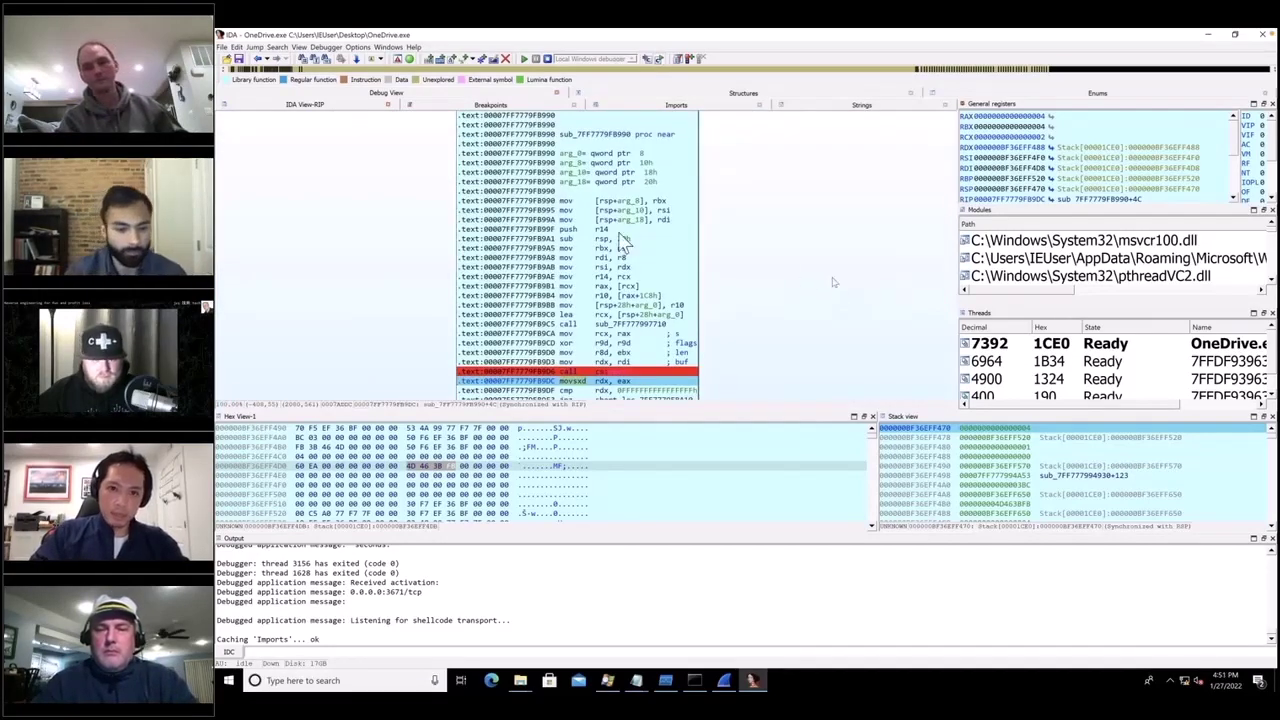
Step: Rename the function sub_7FF7779FB990 that wraps the recv call to f_Receive
click(614, 134)
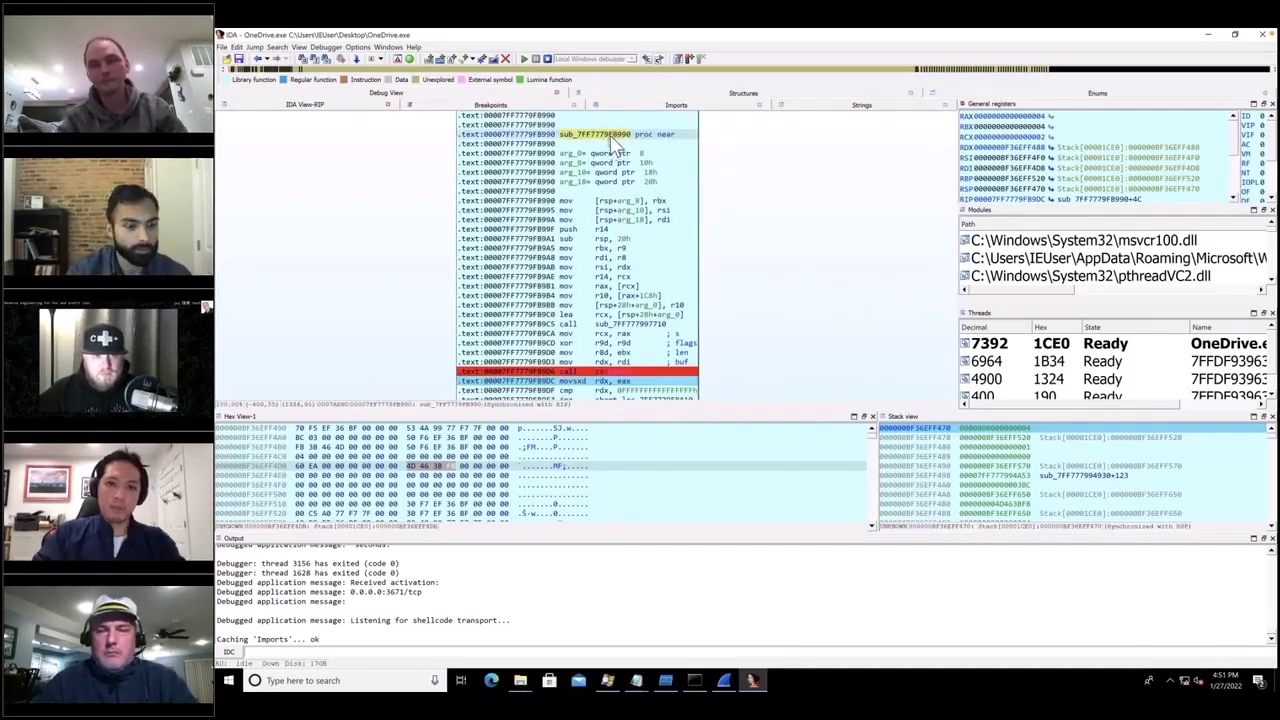
text(n)
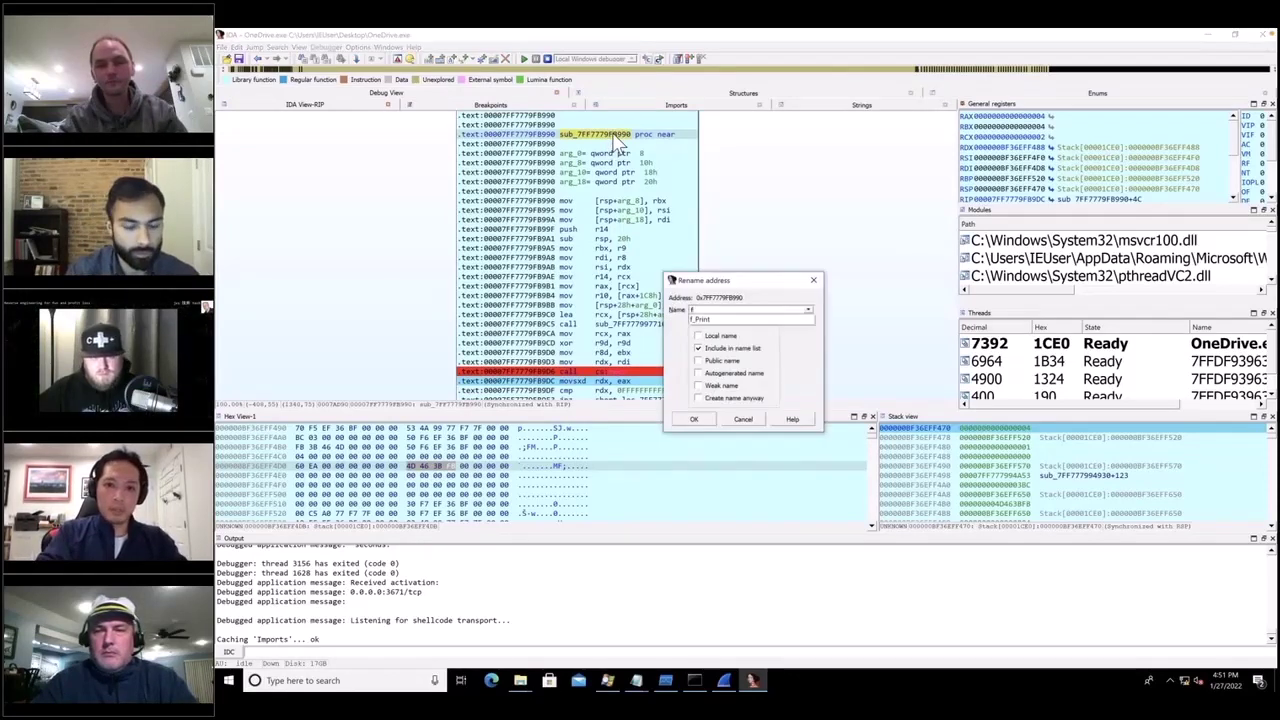
text(f_Receive)
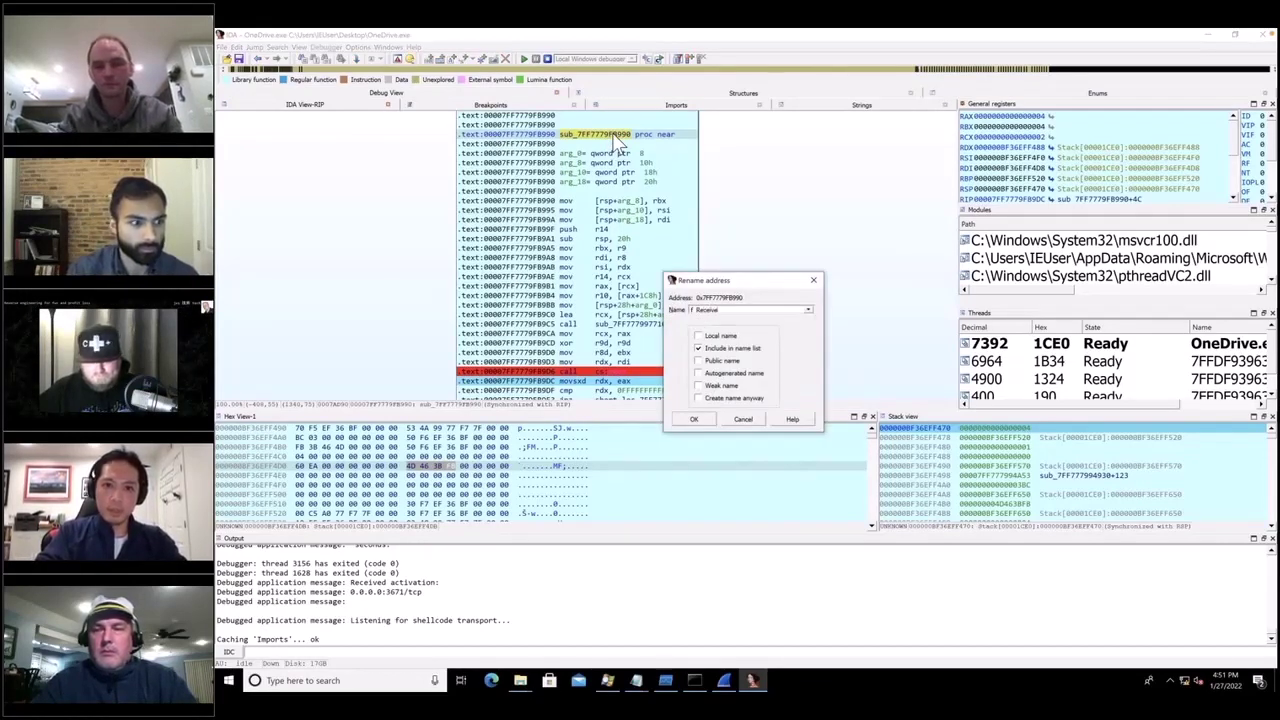
key(Return)
Step: List the cross-references to f_Receive, view the call at sub_7FF777994930+11E, and return to f_Receive
click(596, 134)
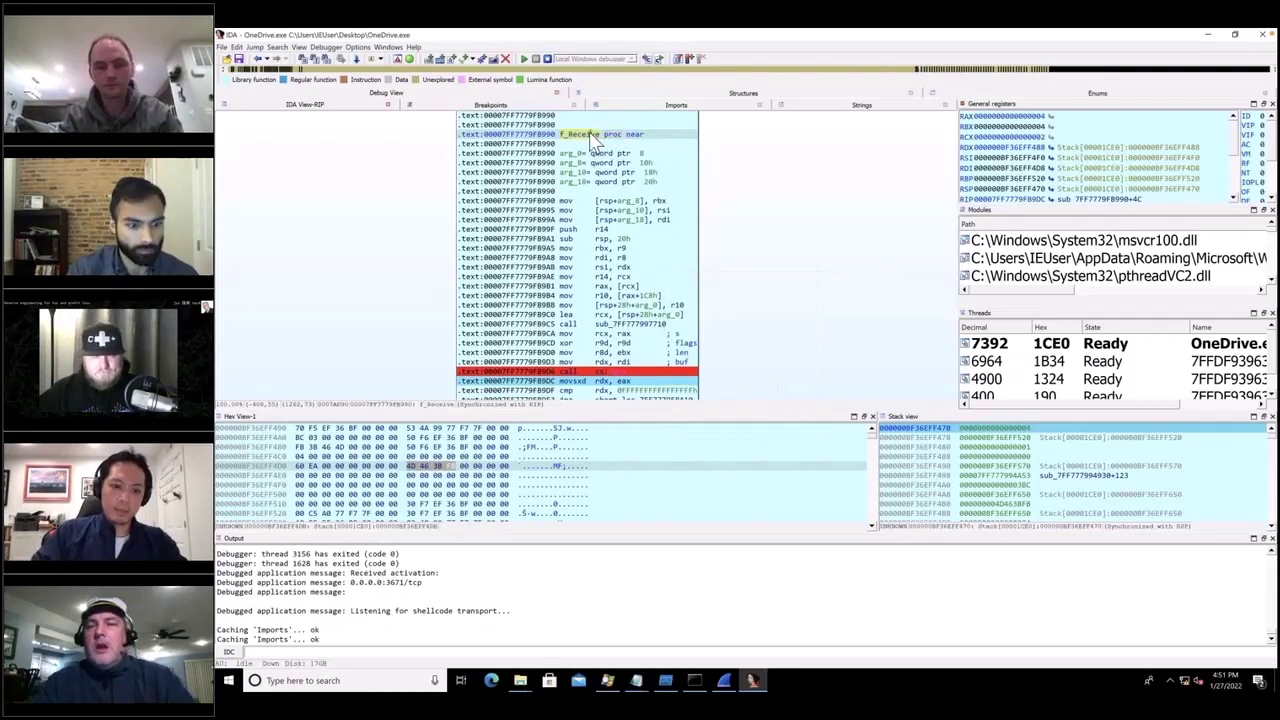
key(x)
key(Return)
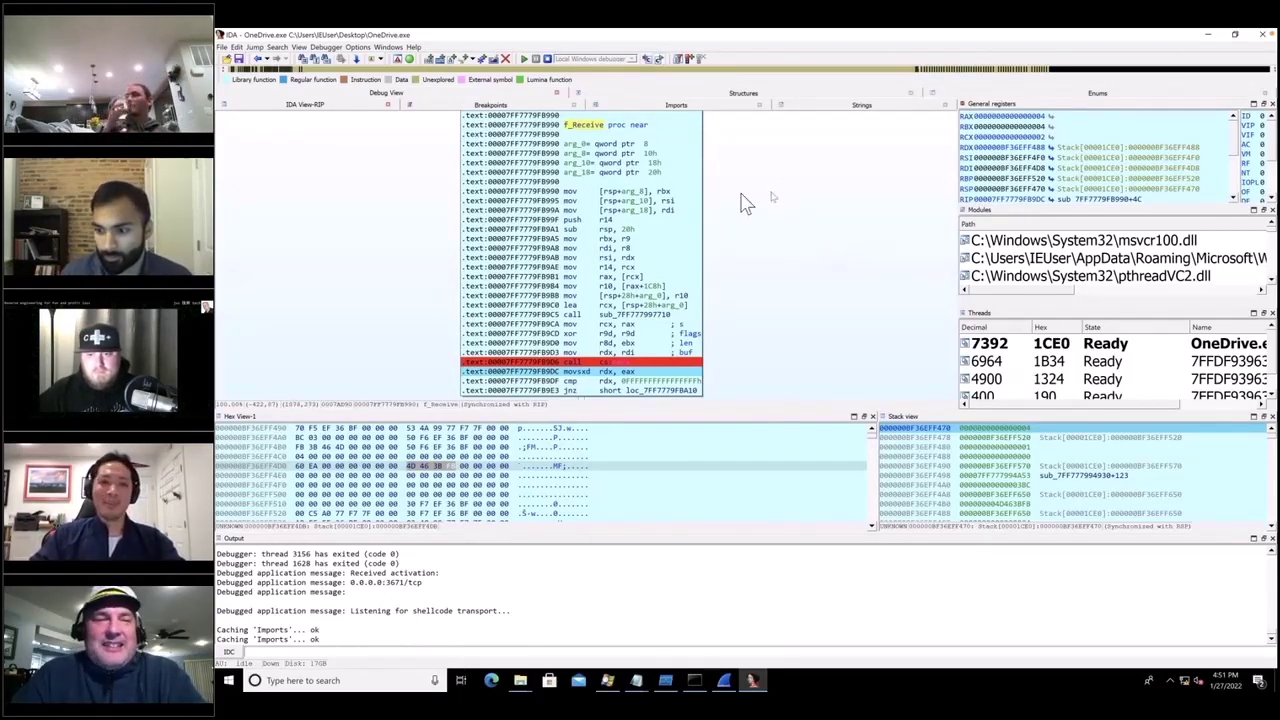
click(598, 126)
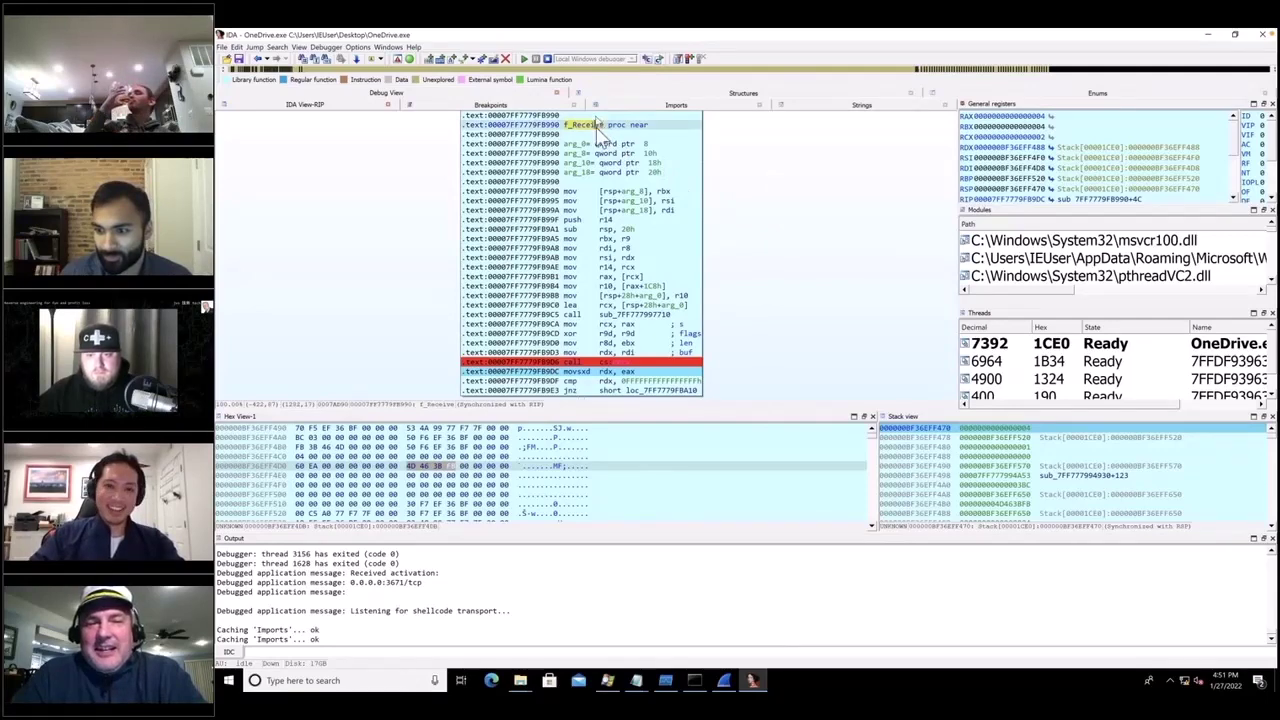
key(x)
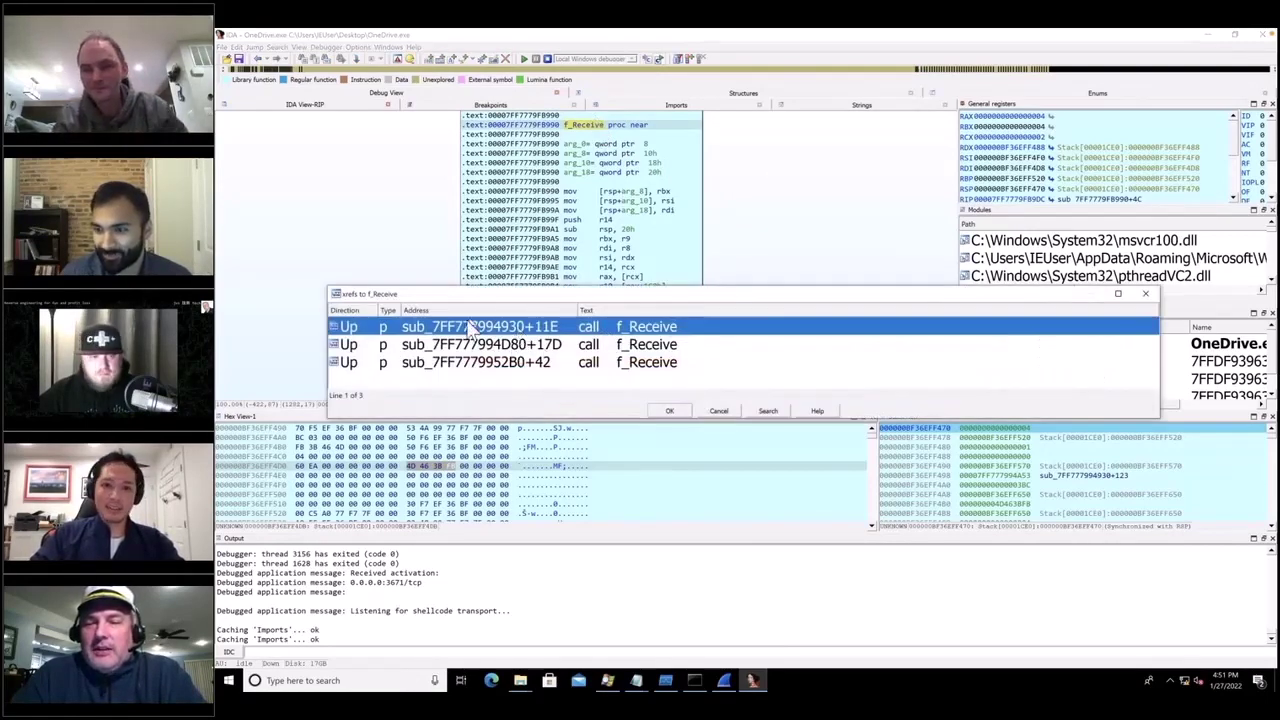
double_click(490, 330)
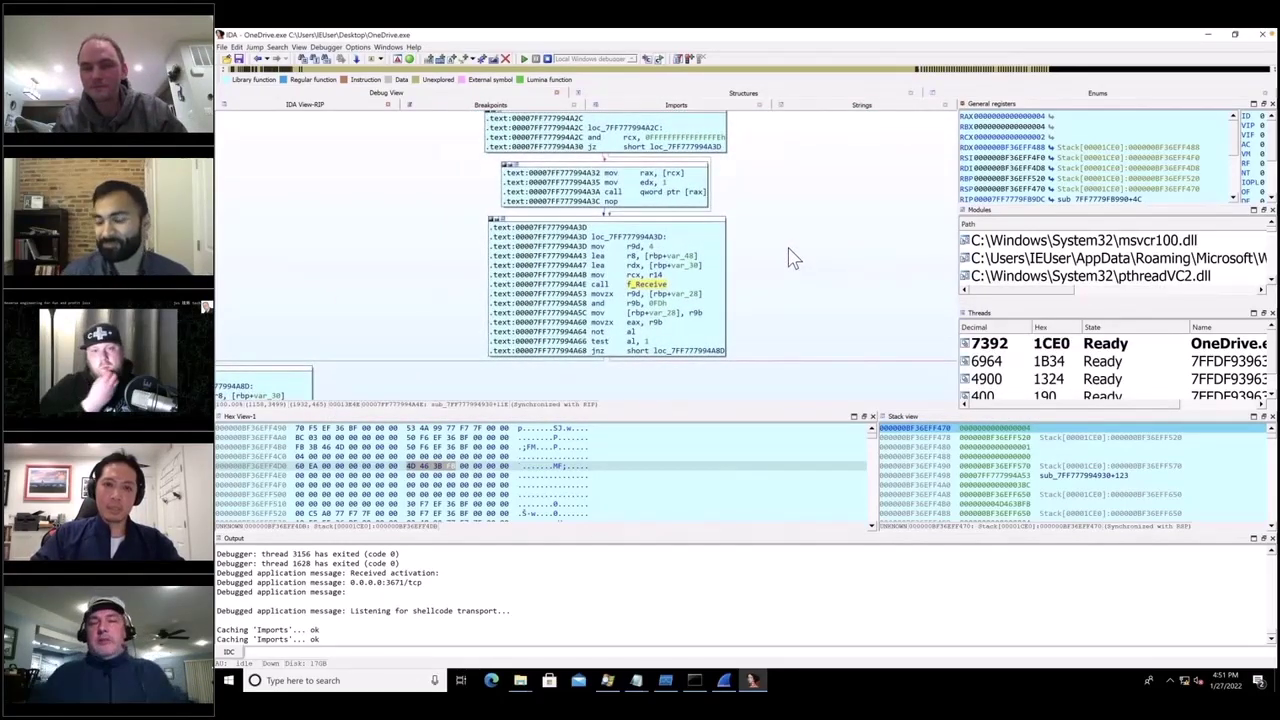
key(Escape)
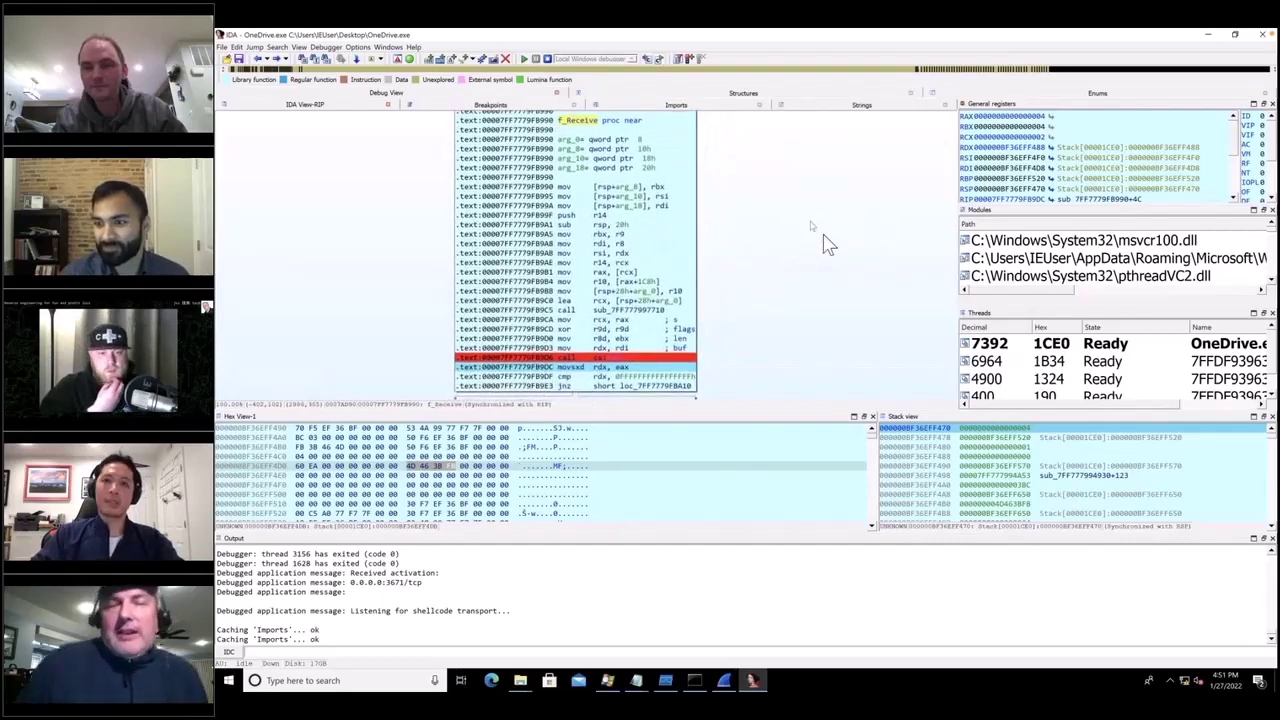
Step: Bring up the cross-references to f_Receive again to review its callers
mouse_move(817, 233)
mouse_down()
mouse_move(840, 240)
mouse_move(834, 231)
mouse_up()
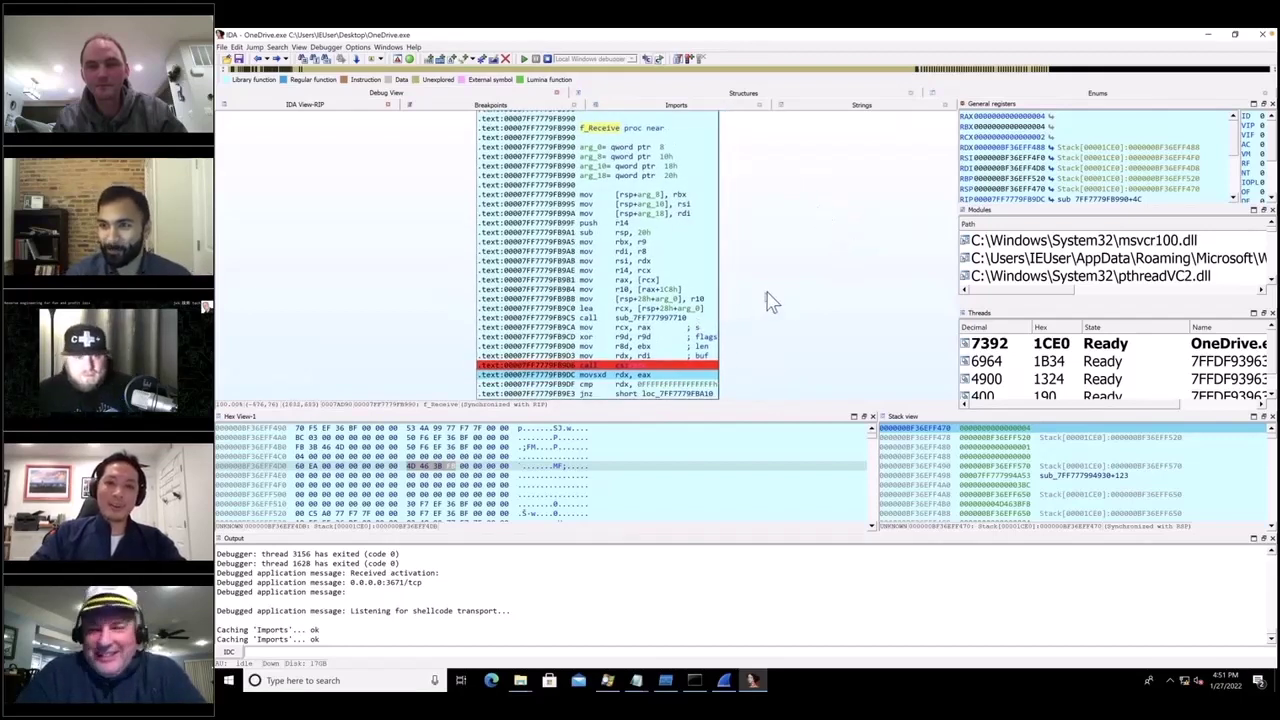
drag(766, 300, 813, 322)
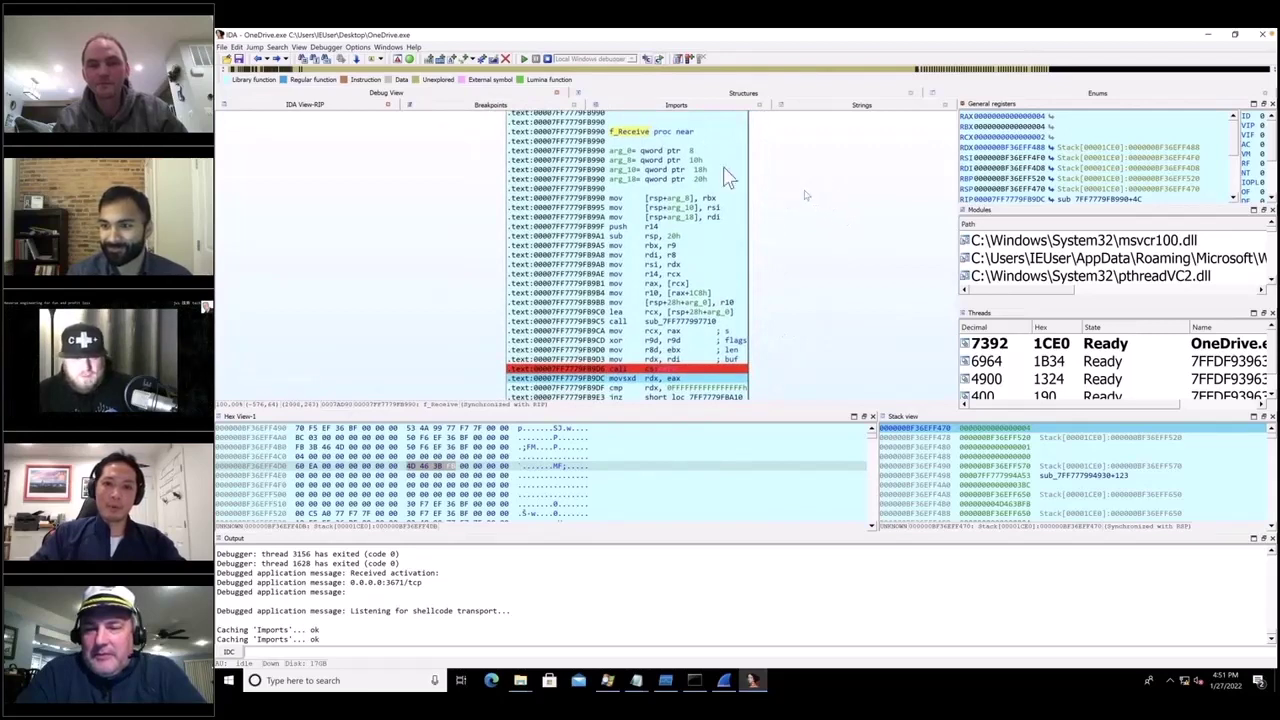
click(640, 132)
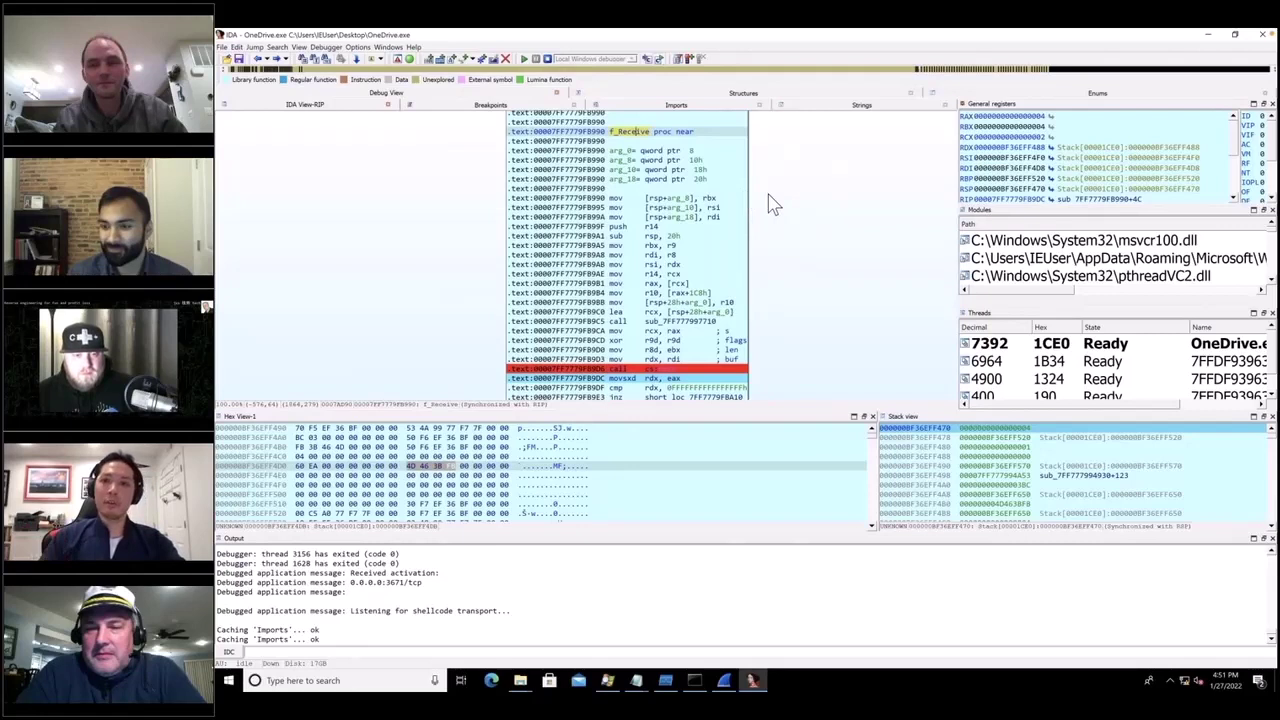
key(x)
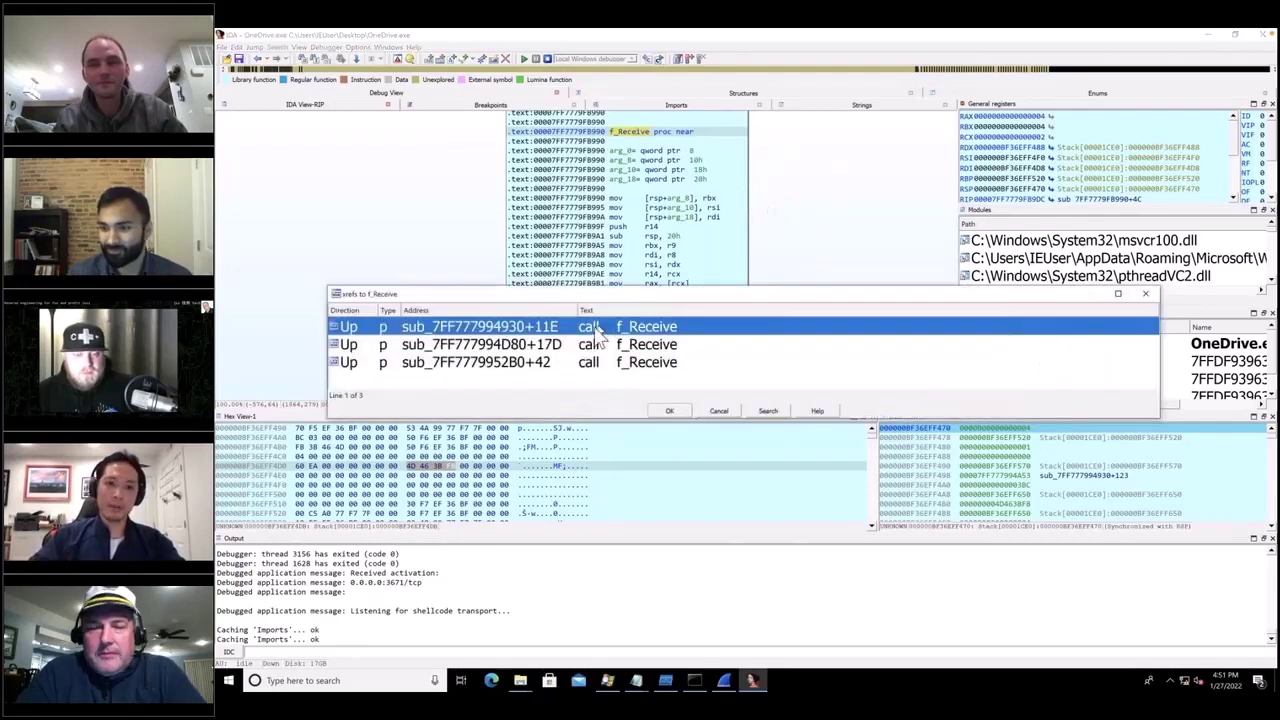
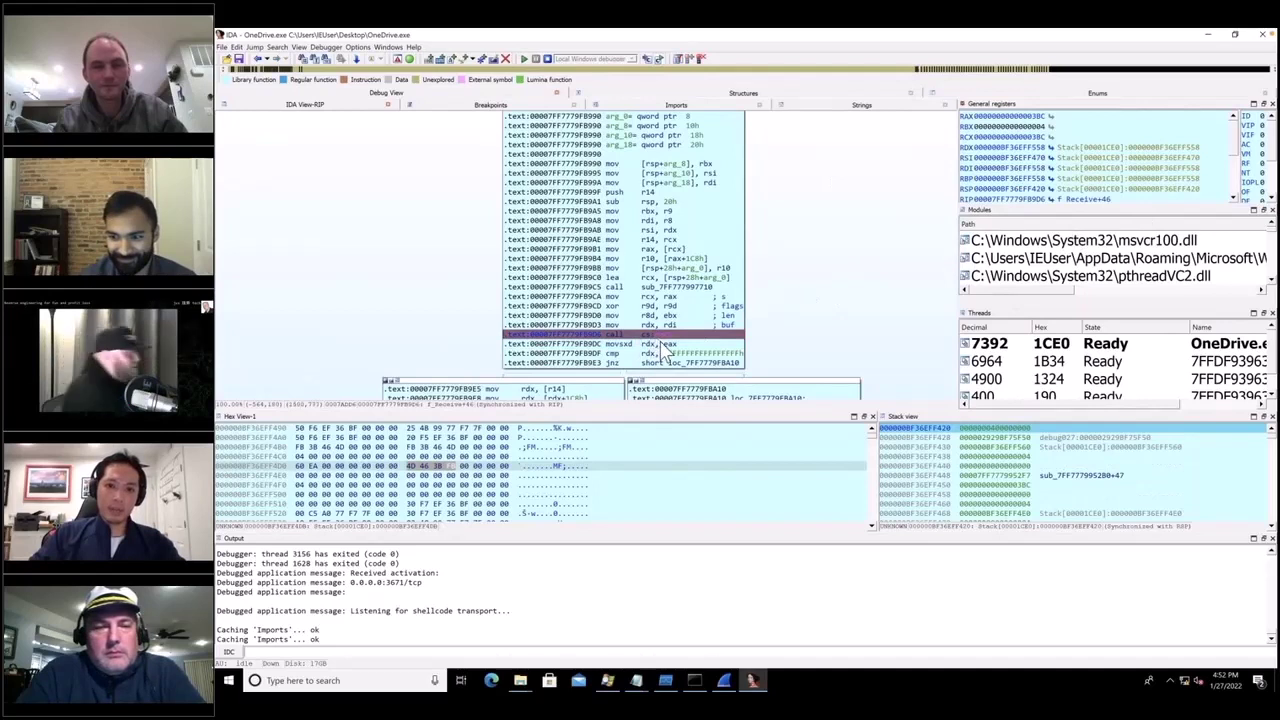
Step: Add a breakpoint on the movsxd rdx, eax instruction directly after the recv call
right_click(662, 348)
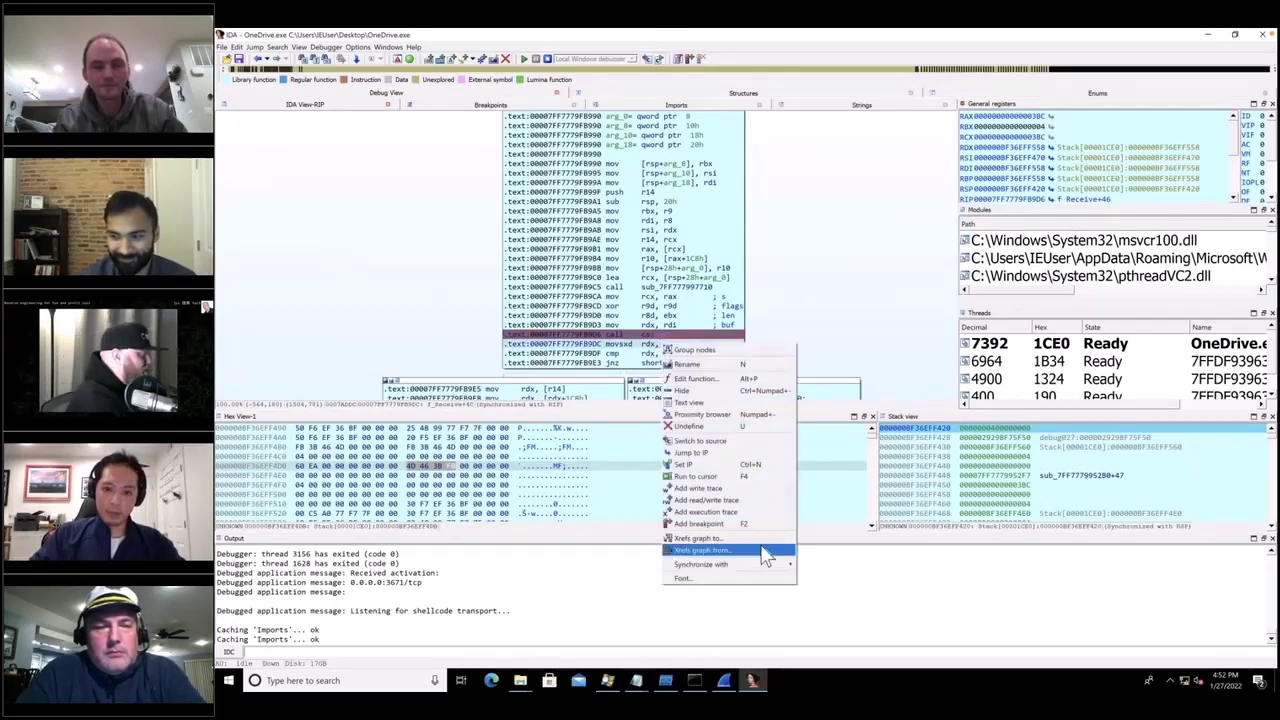
click(733, 510)
key(F2)
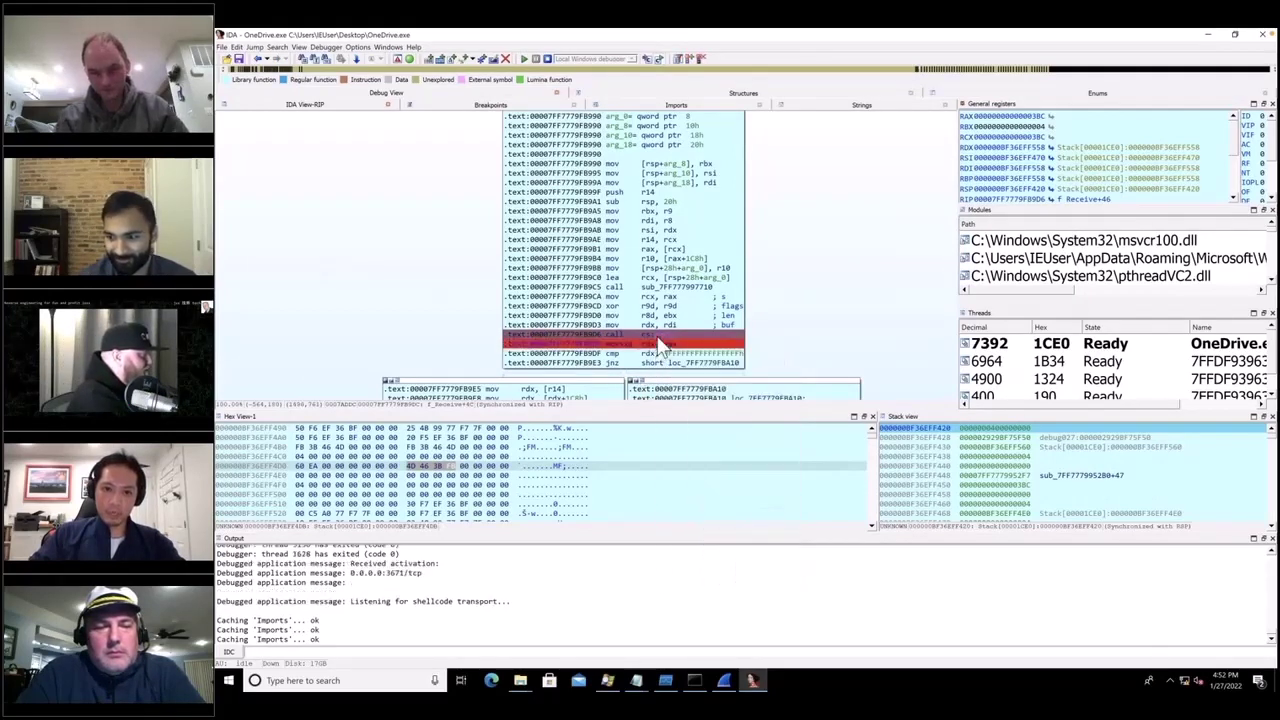
Step: Delete the breakpoint on the recv call and add it again on the same instruction
right_click(660, 344)
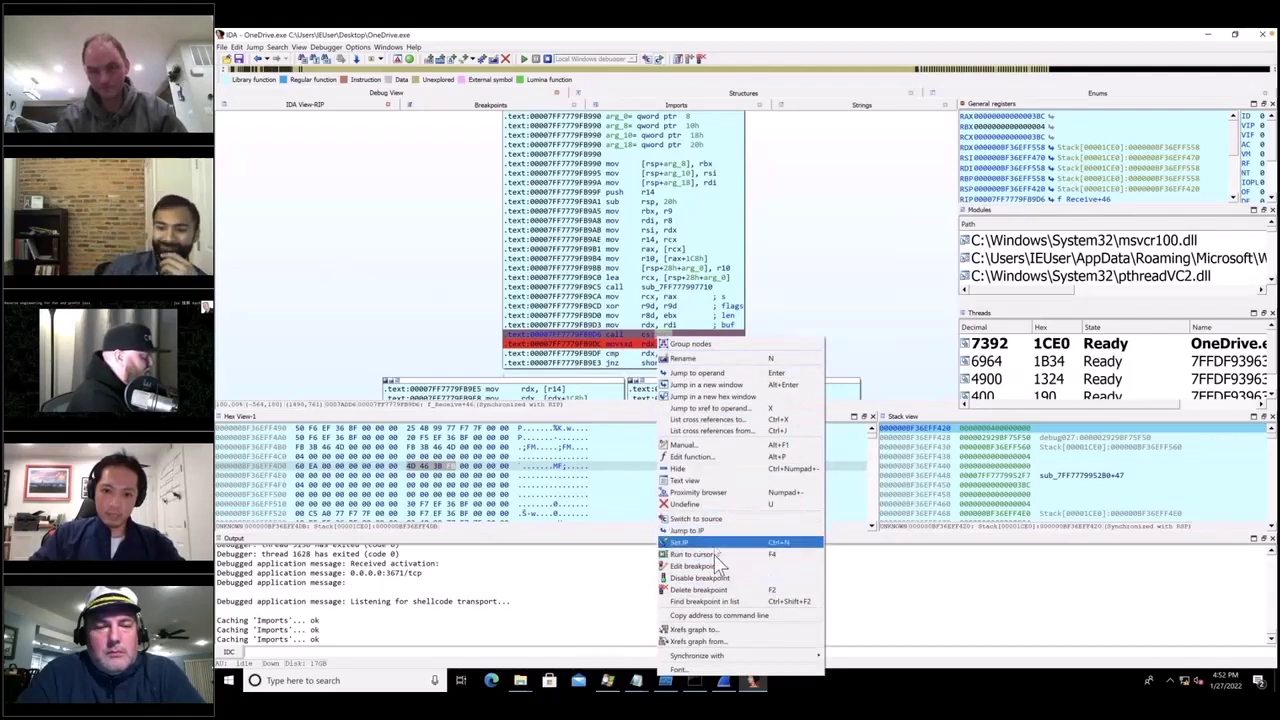
click(729, 589)
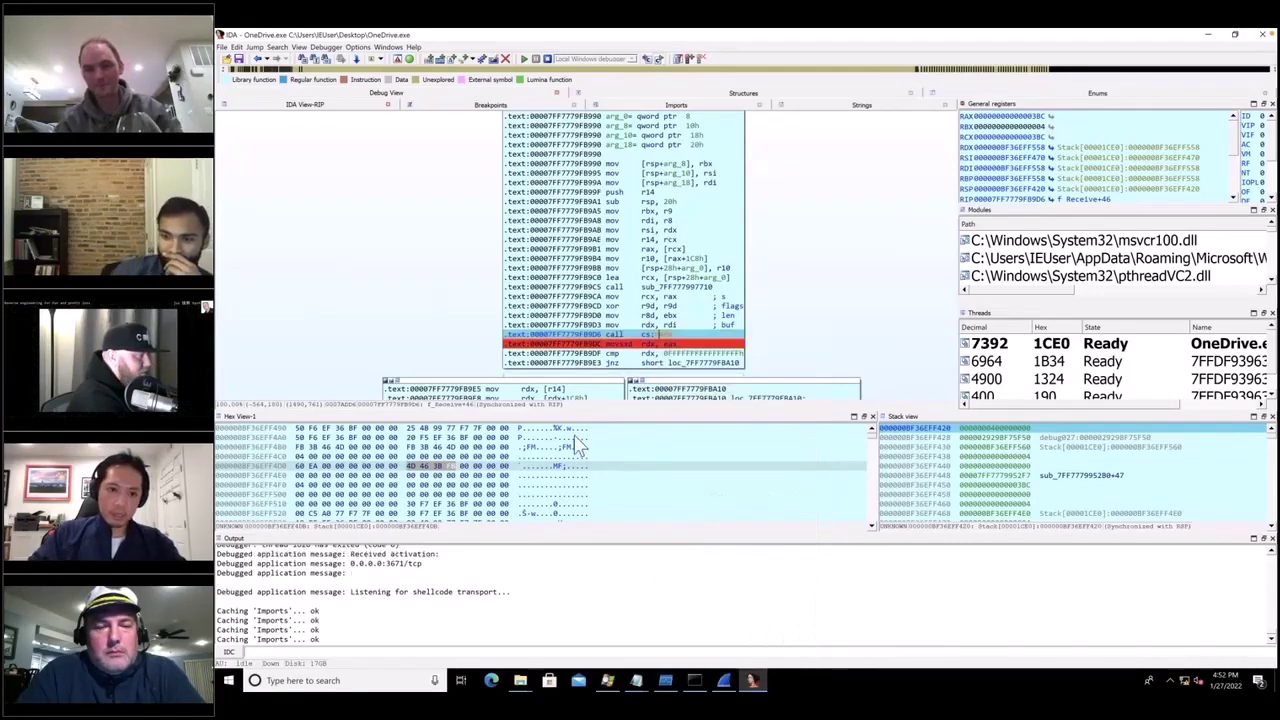
click(672, 344)
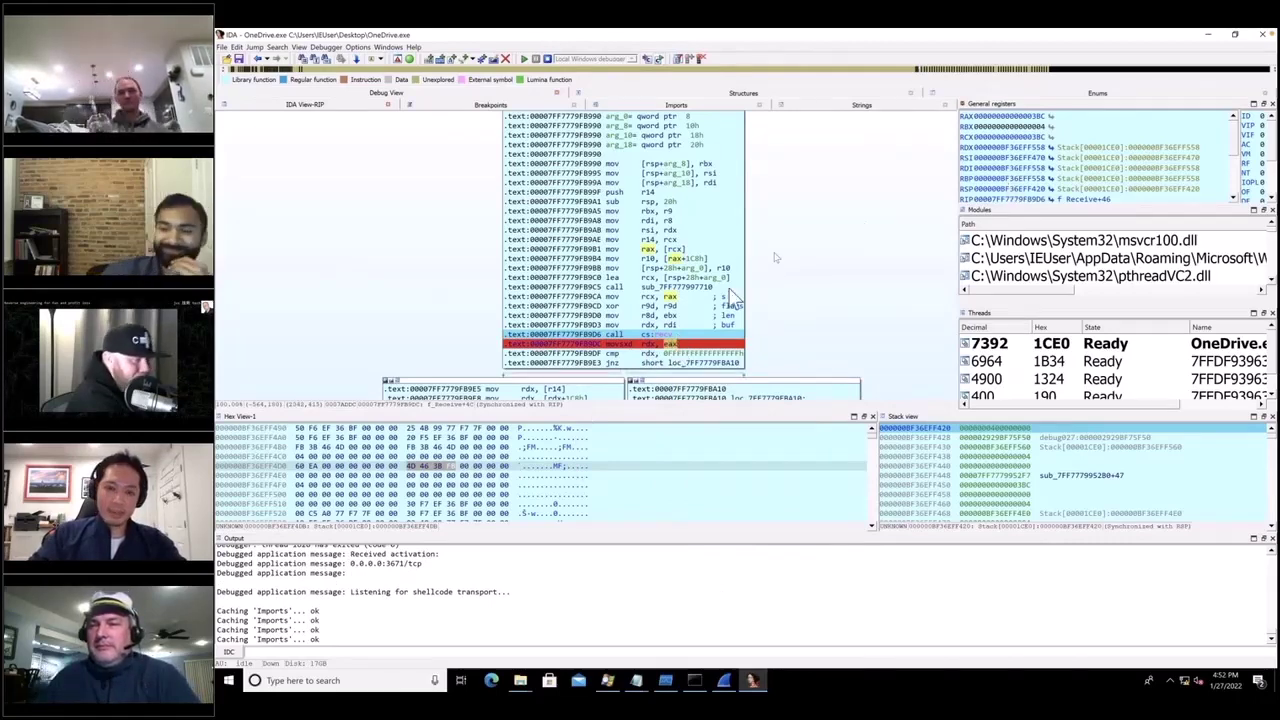
right_click(664, 337)
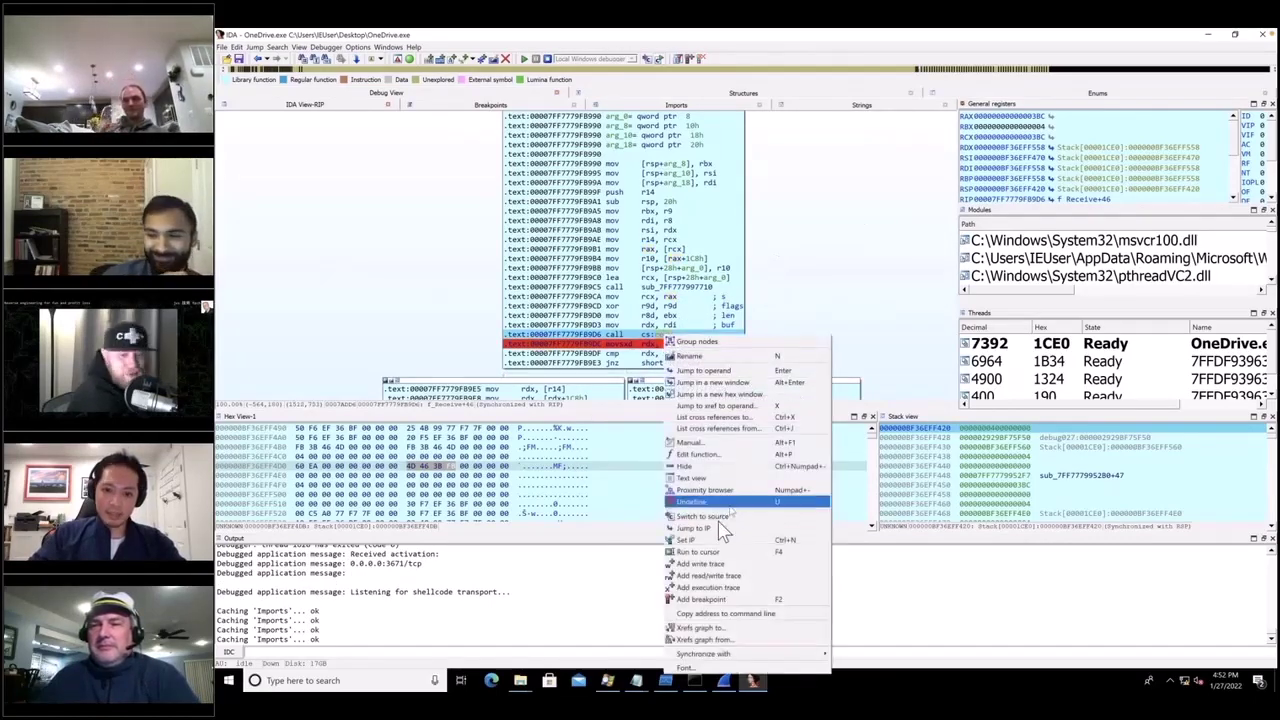
click(733, 600)
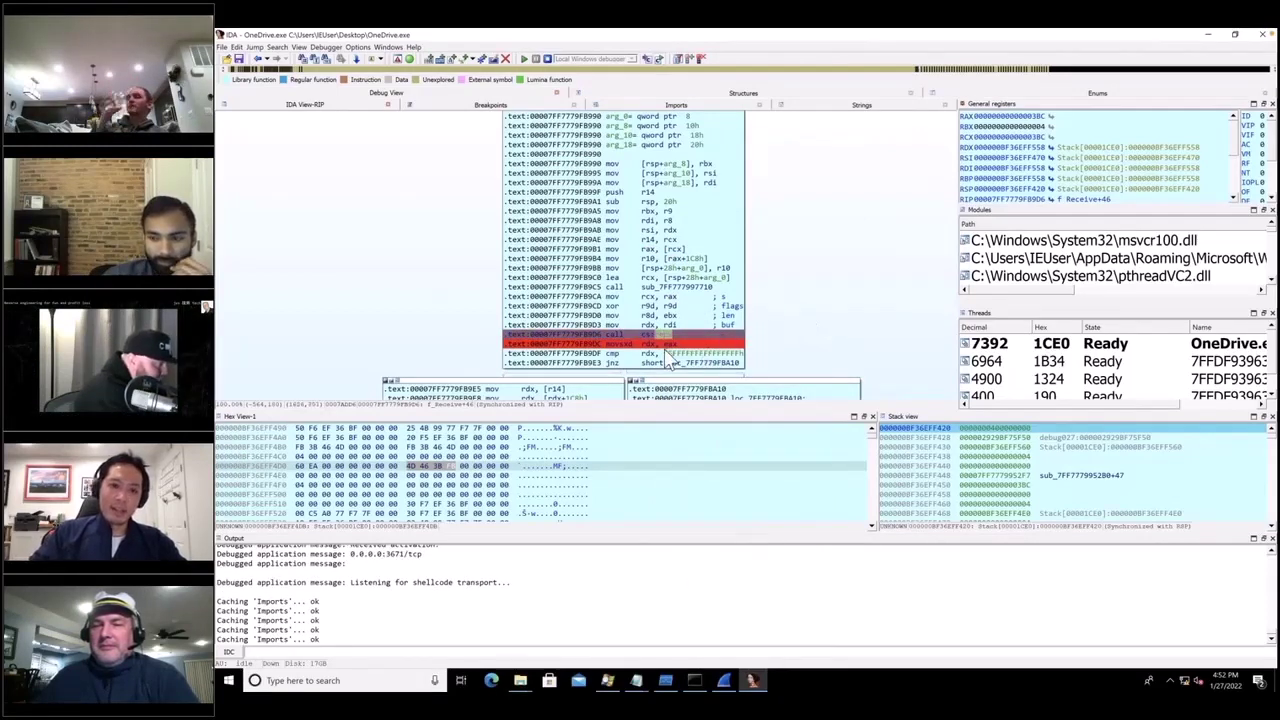
Step: Highlight rdx, the buf argument of recv, and inspect the memory it points to and the recv prototype
click(650, 325)
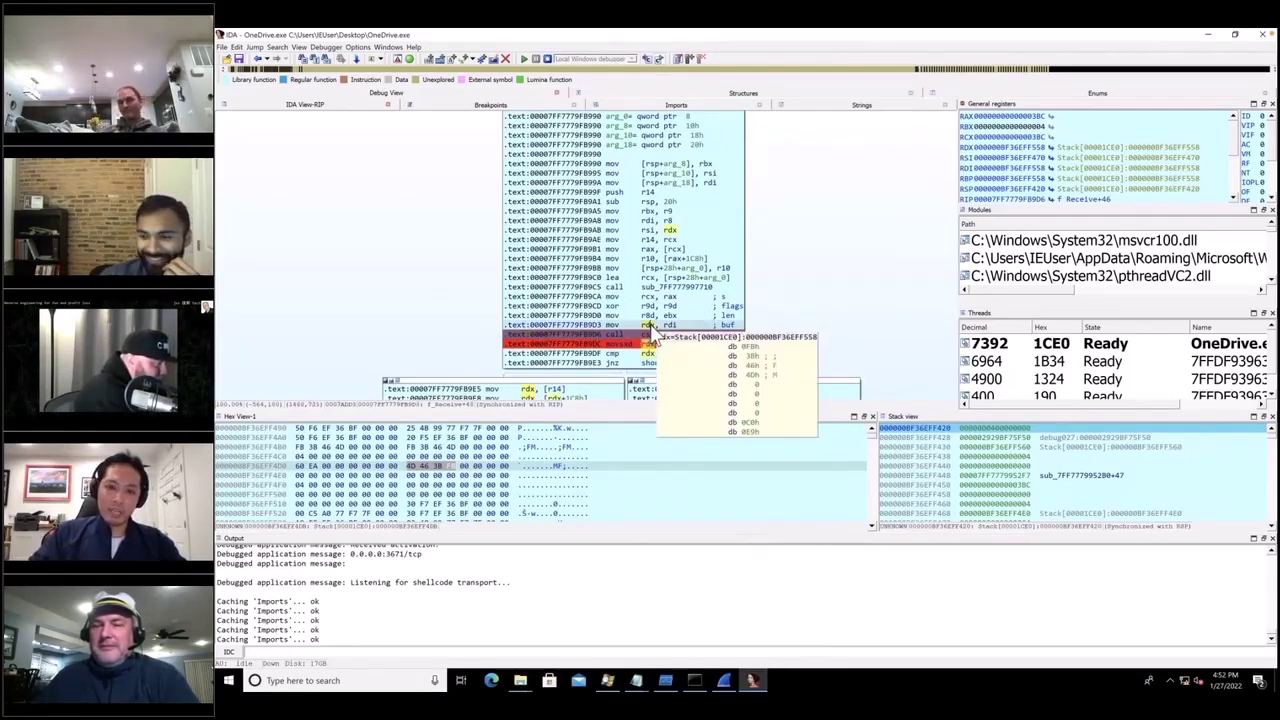
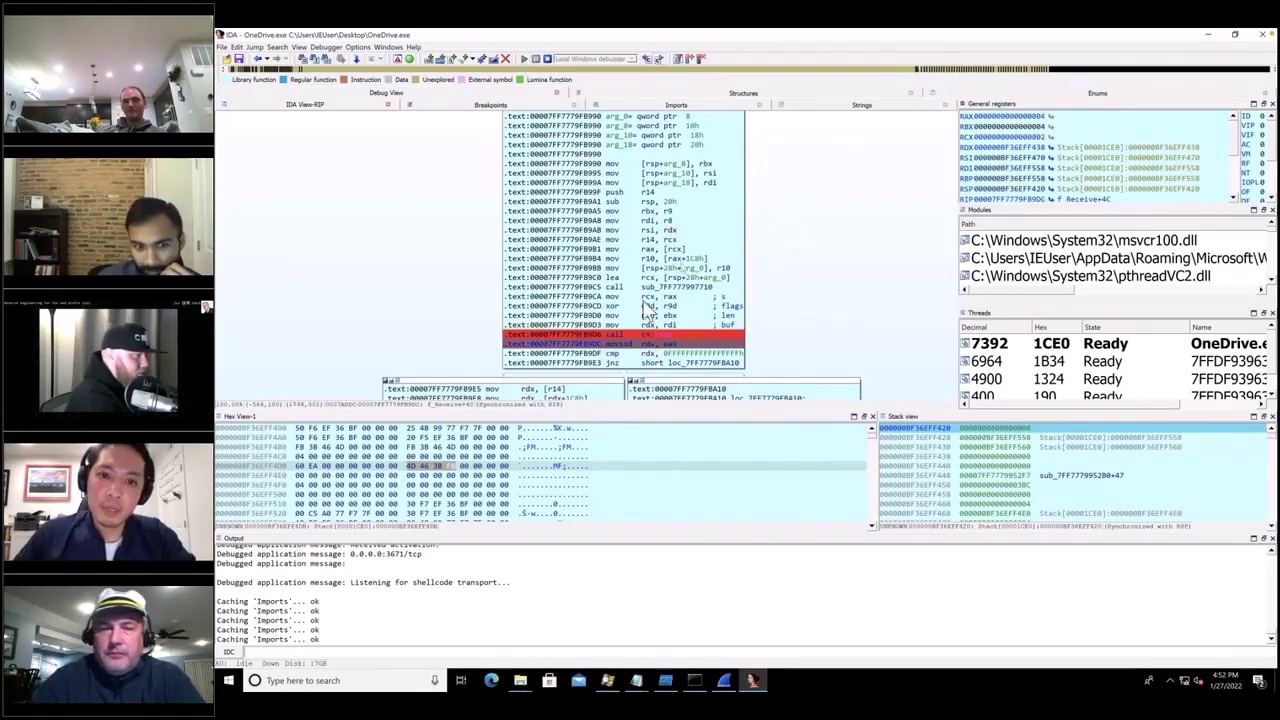
mouse_move(663, 342)
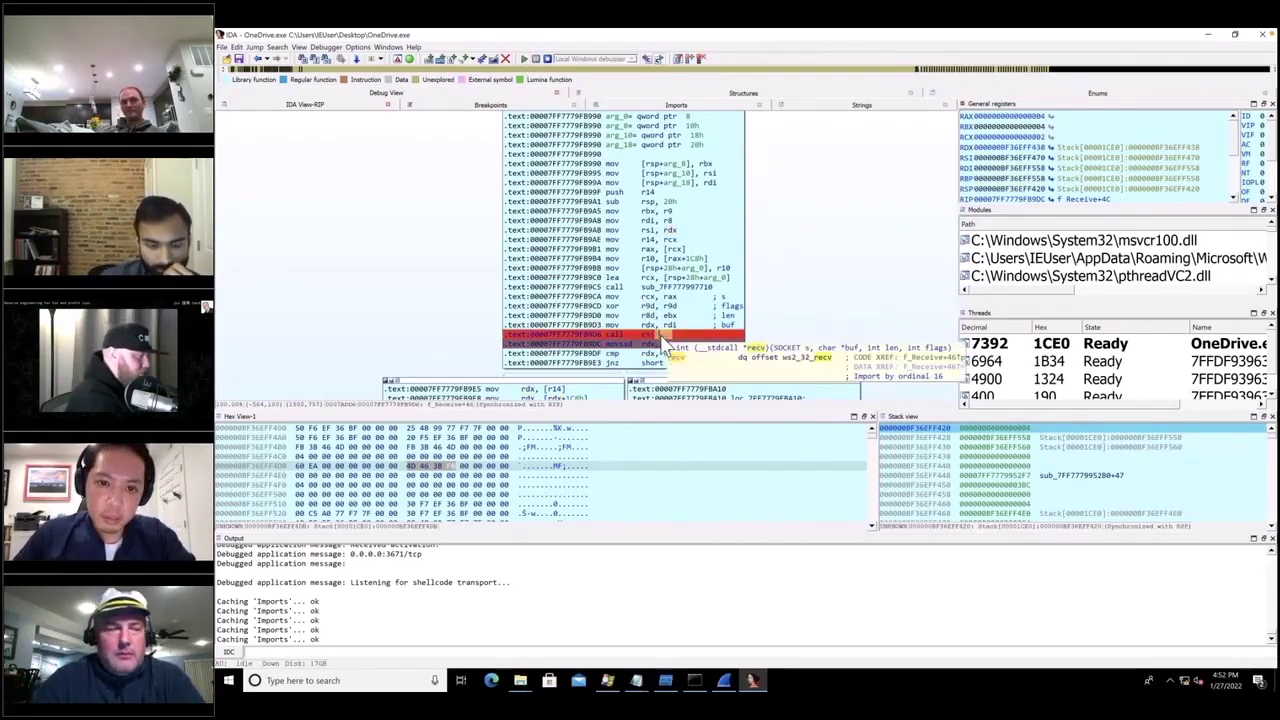
Step: Continue to the next recv call, show its buffer address in the hex view, and step over the call
right_click(666, 343)
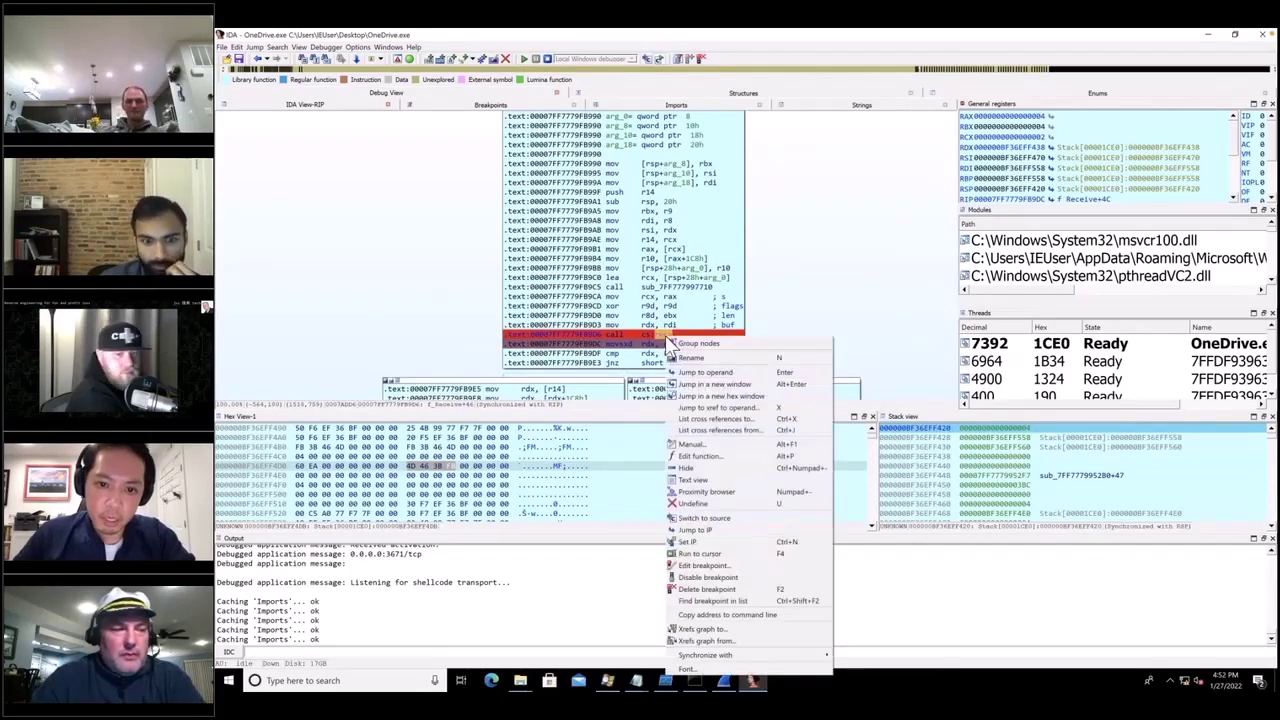
click(424, 118)
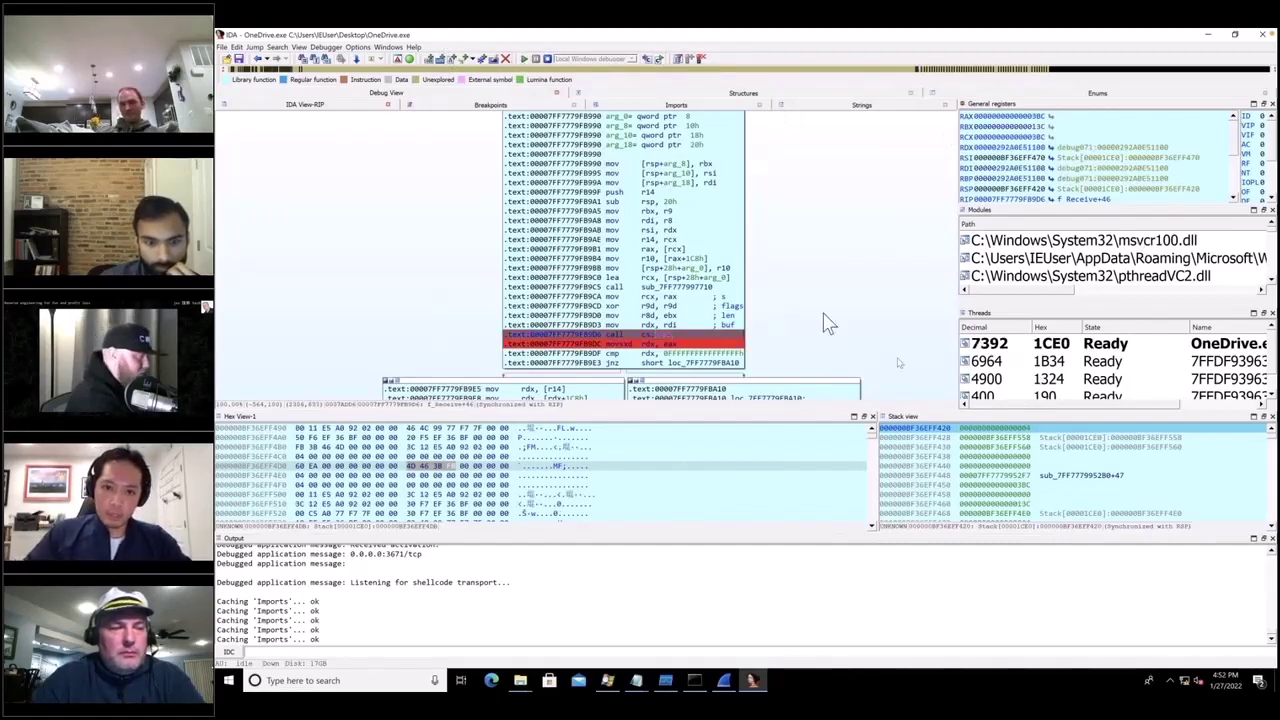
click(755, 487)
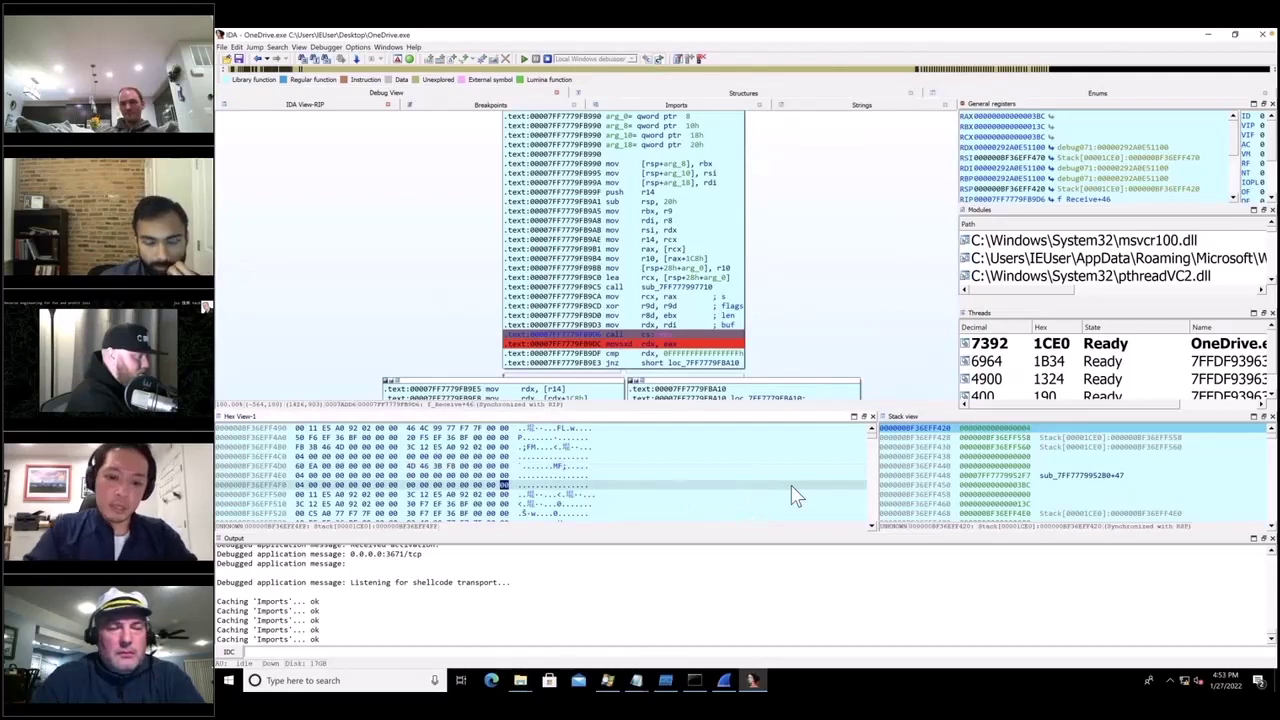
text(grd)
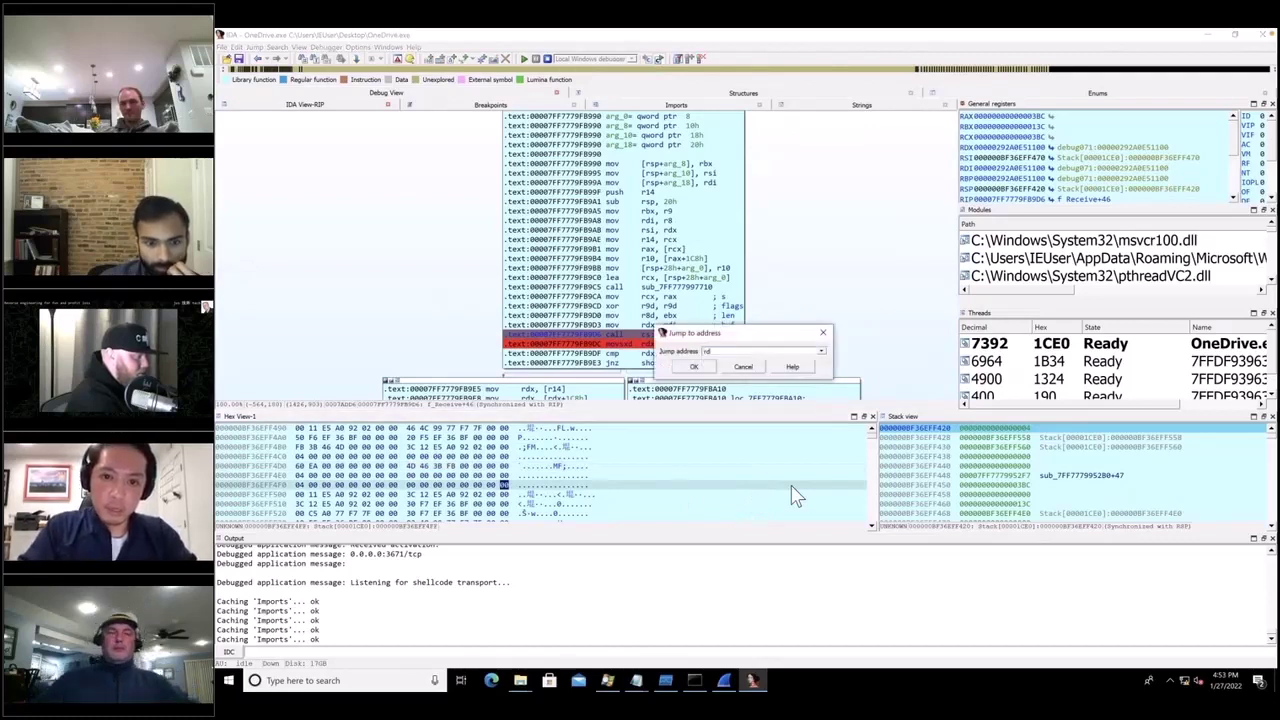
key(Return)
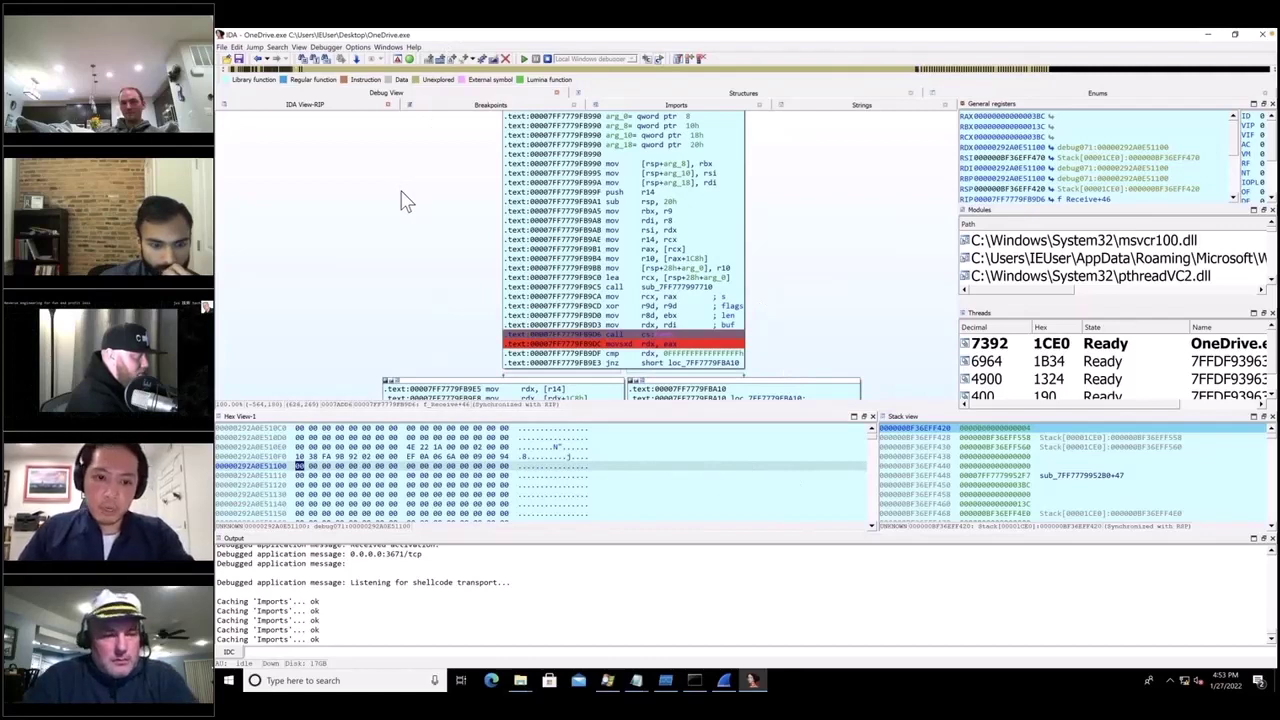
key(F8)
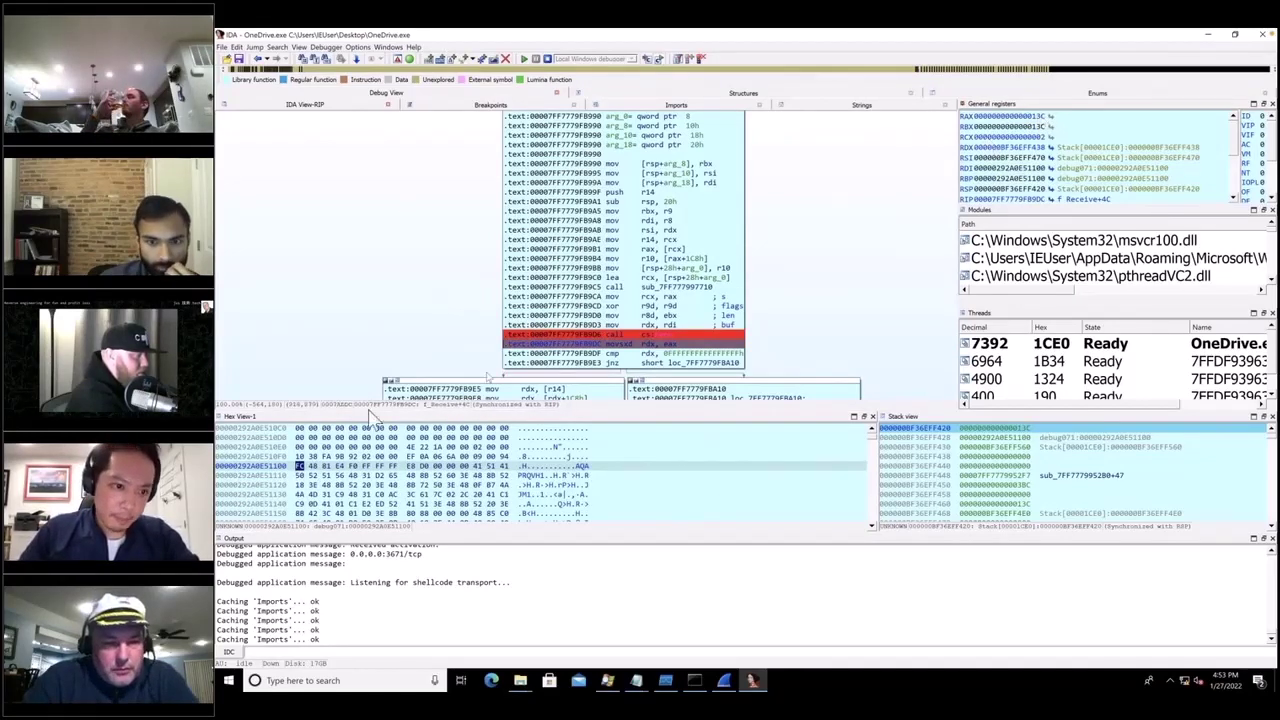
click(299, 467)
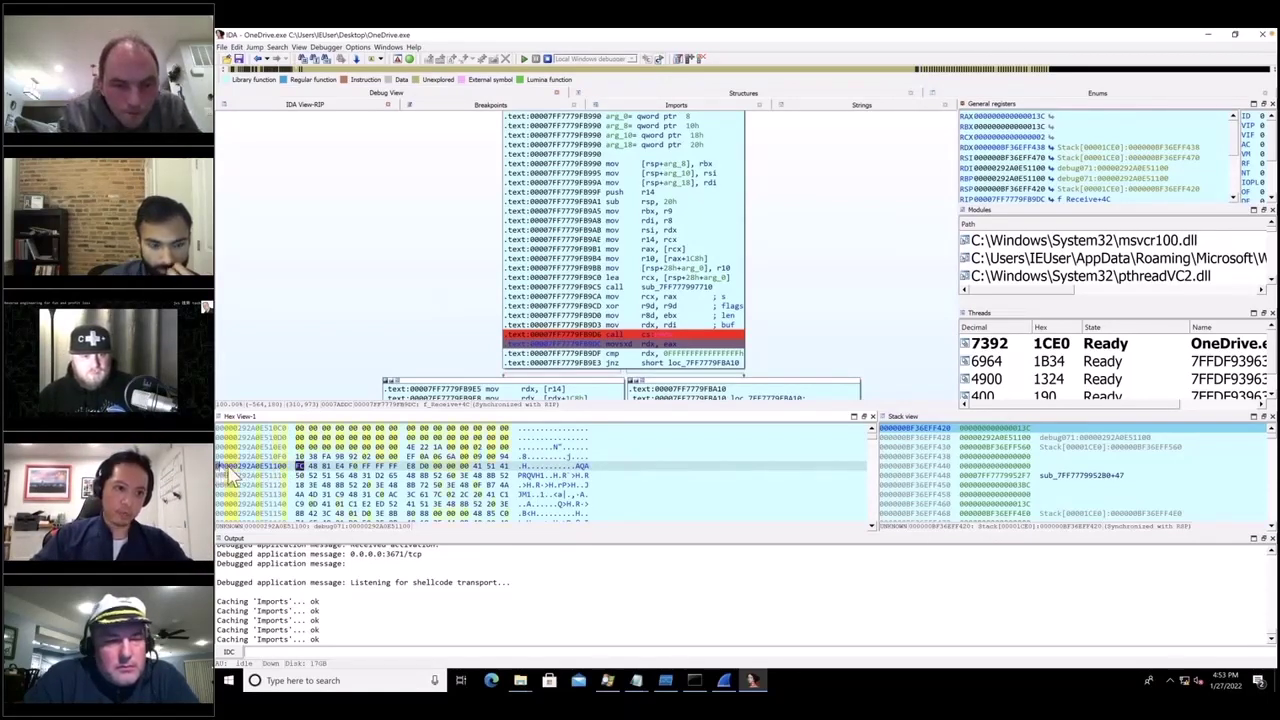
drag(231, 476, 595, 485)
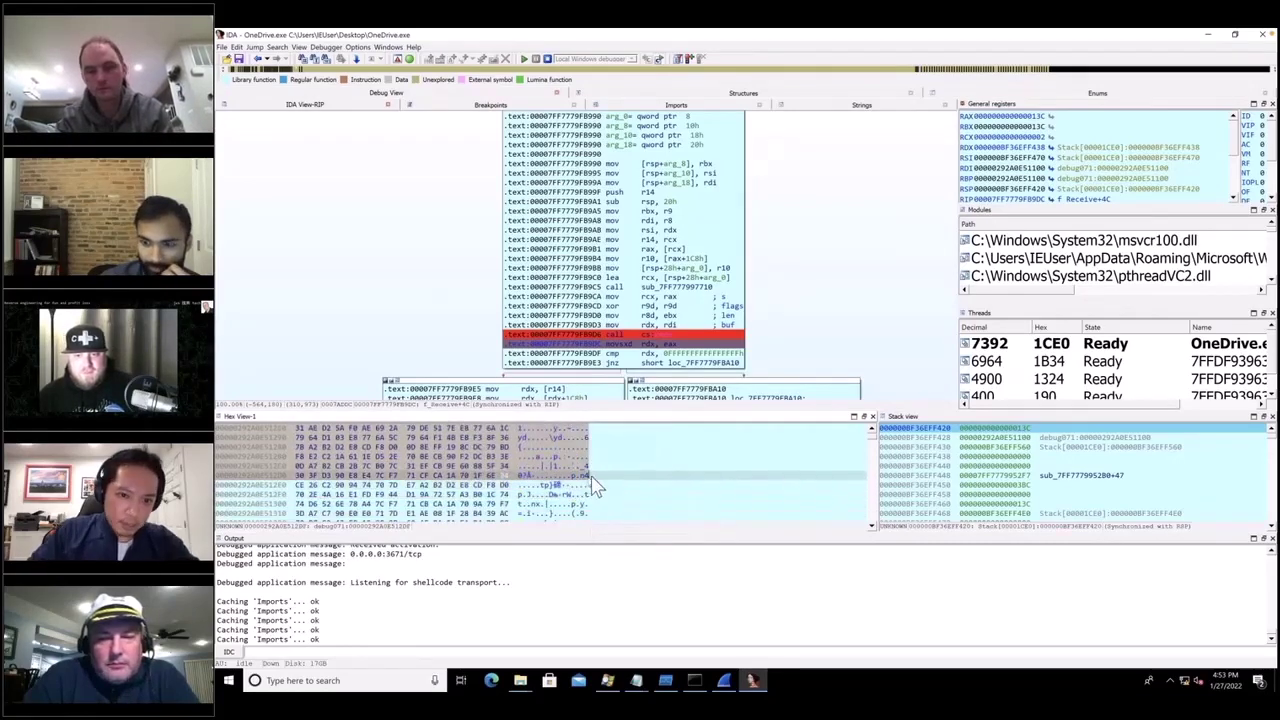
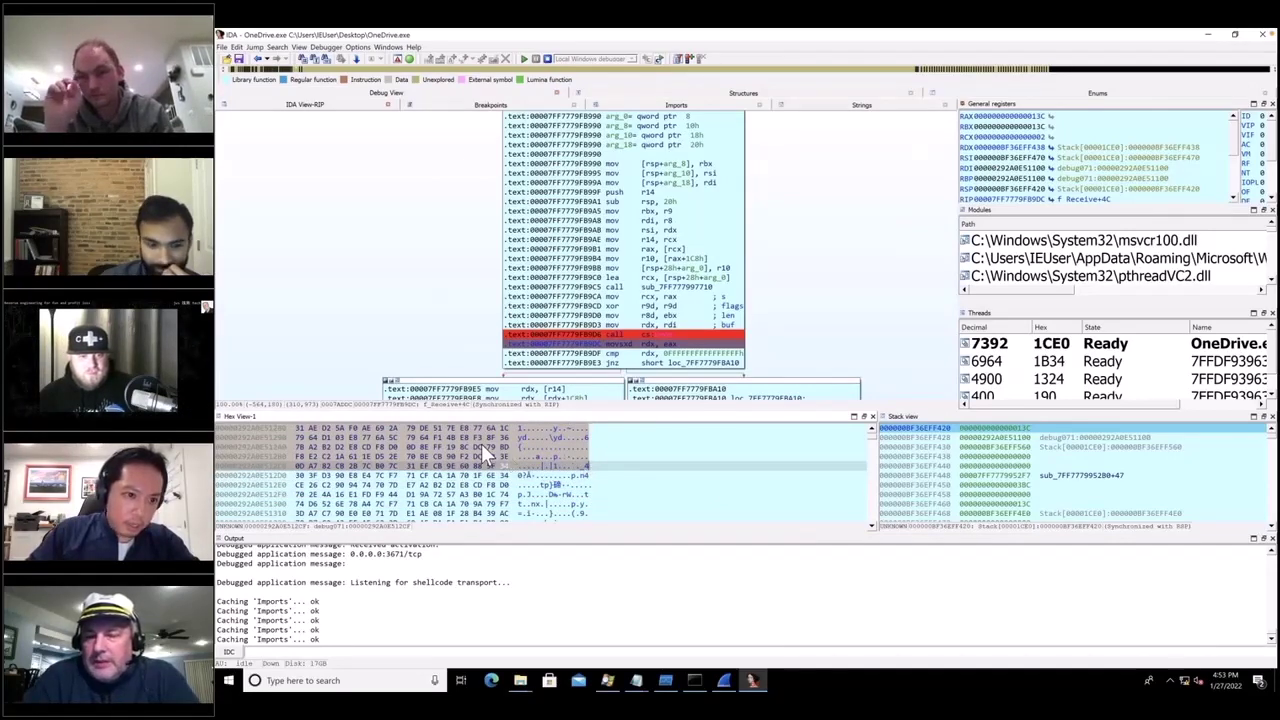
right_click(481, 443)
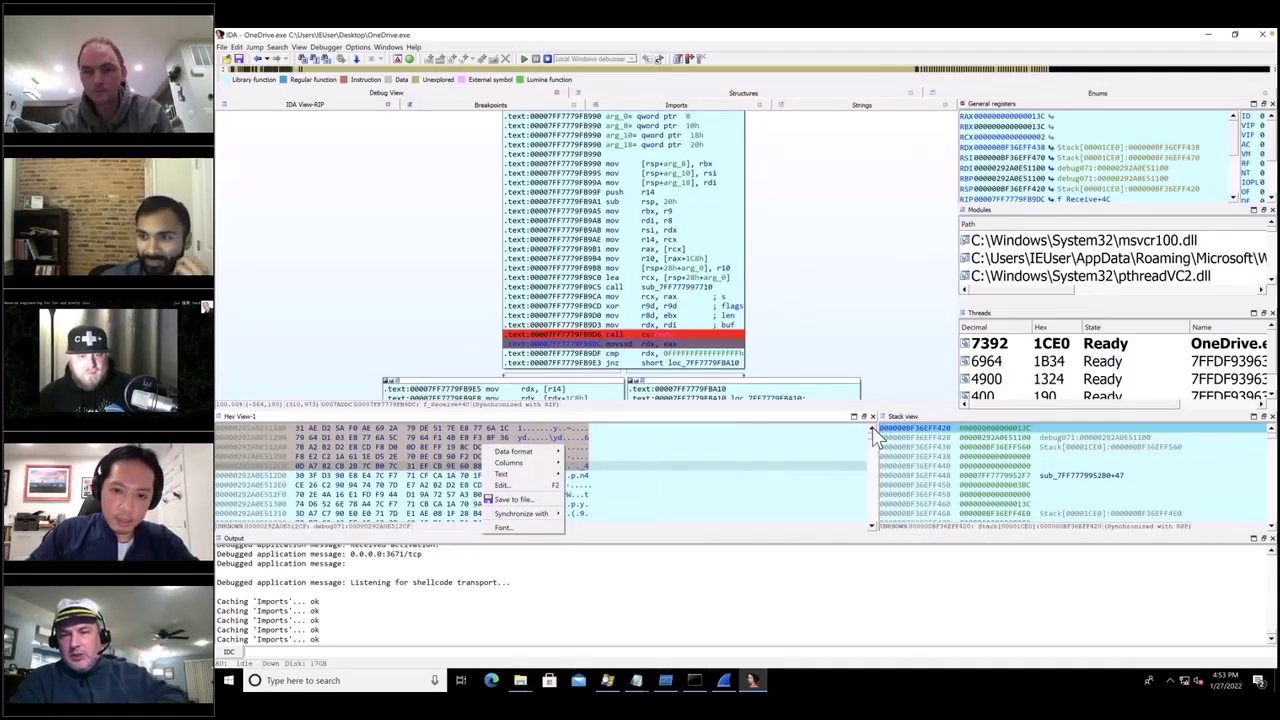
click(742, 418)
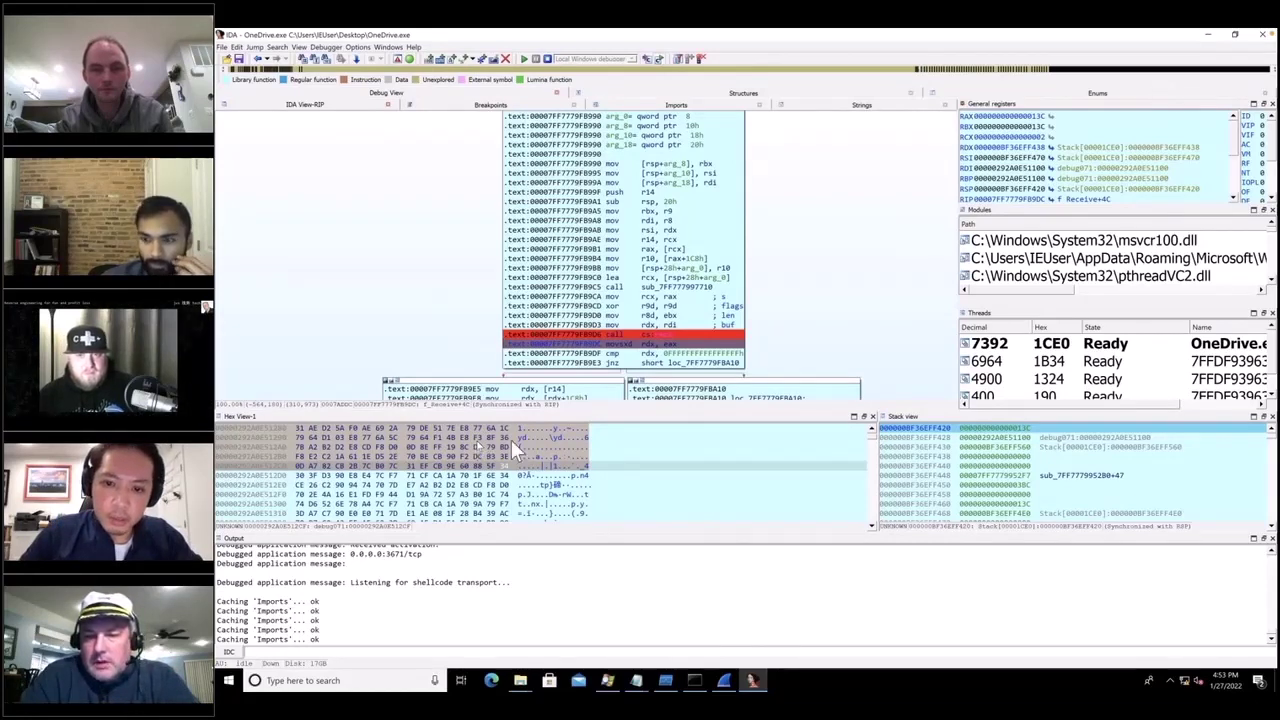
key(shift+Page_Down)
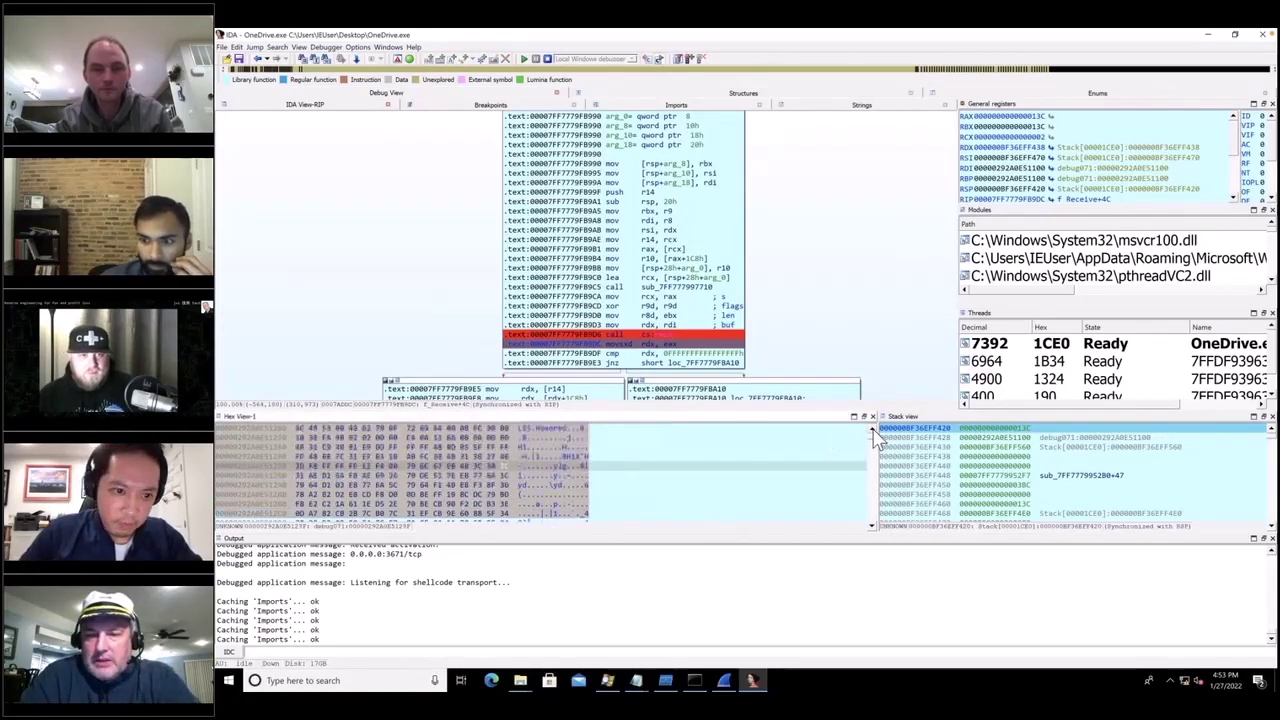
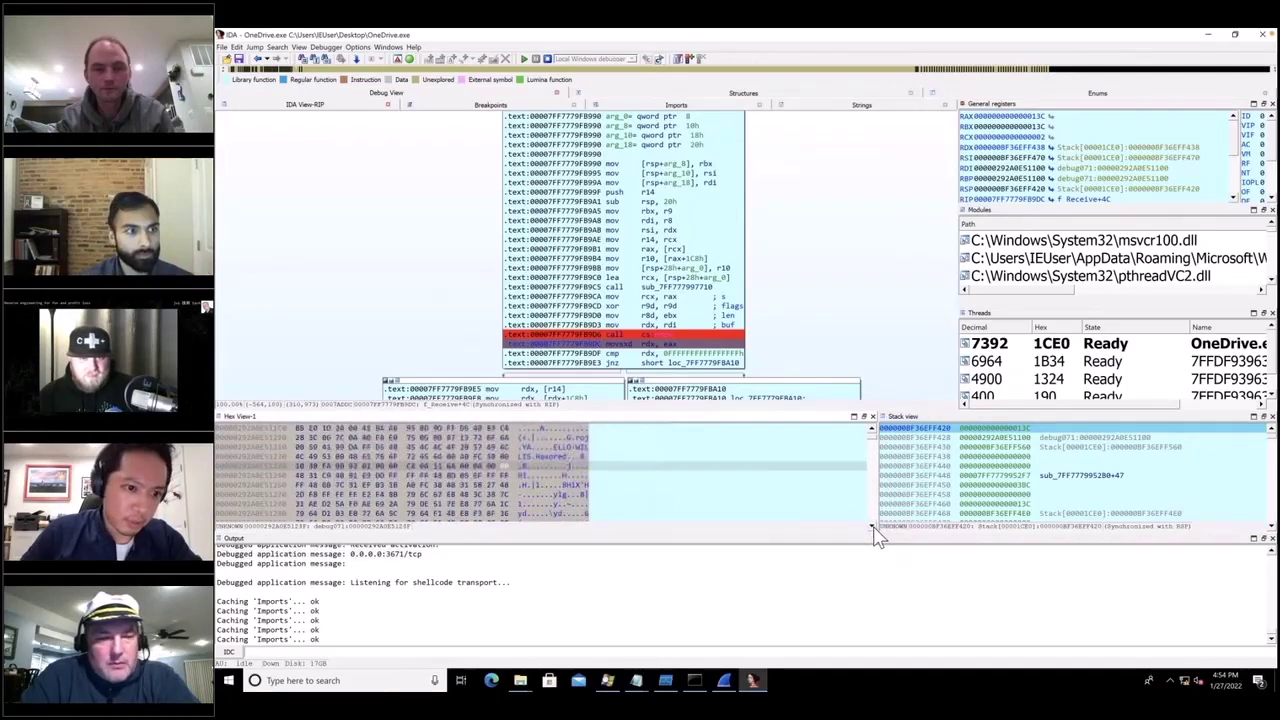
scroll(878, 443, up, 1)
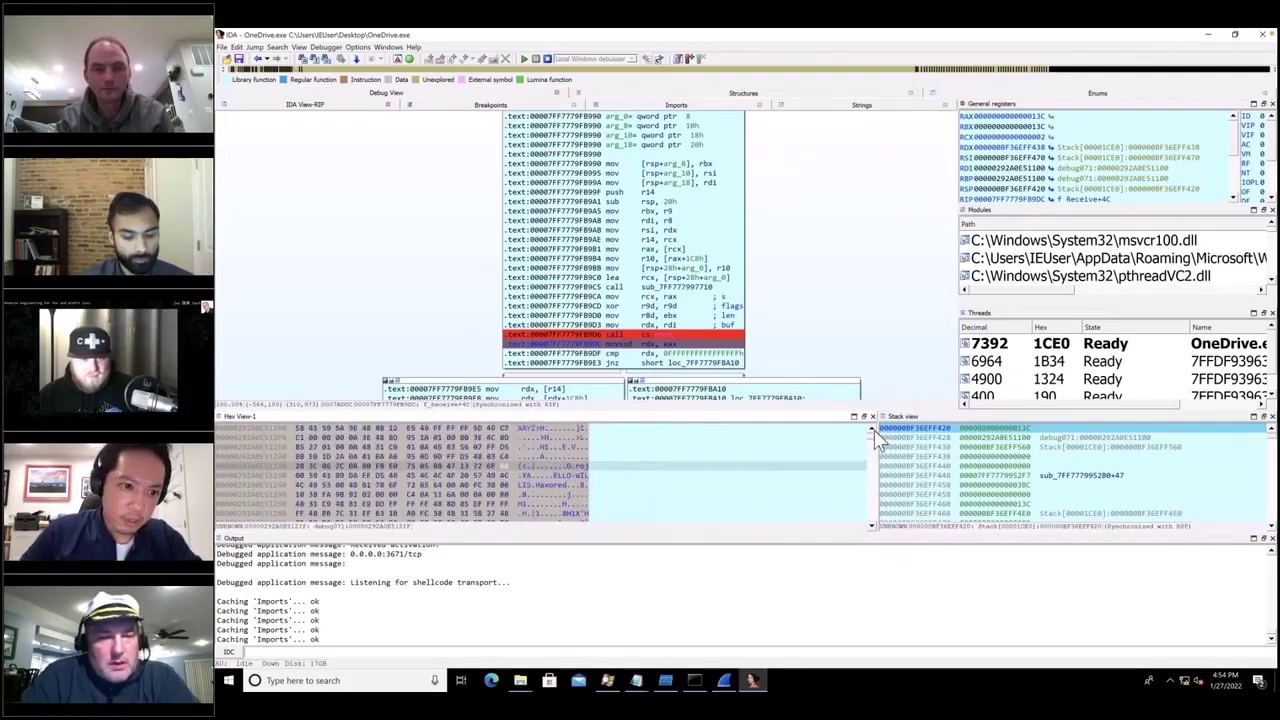
scroll(239, 450, down, 2)
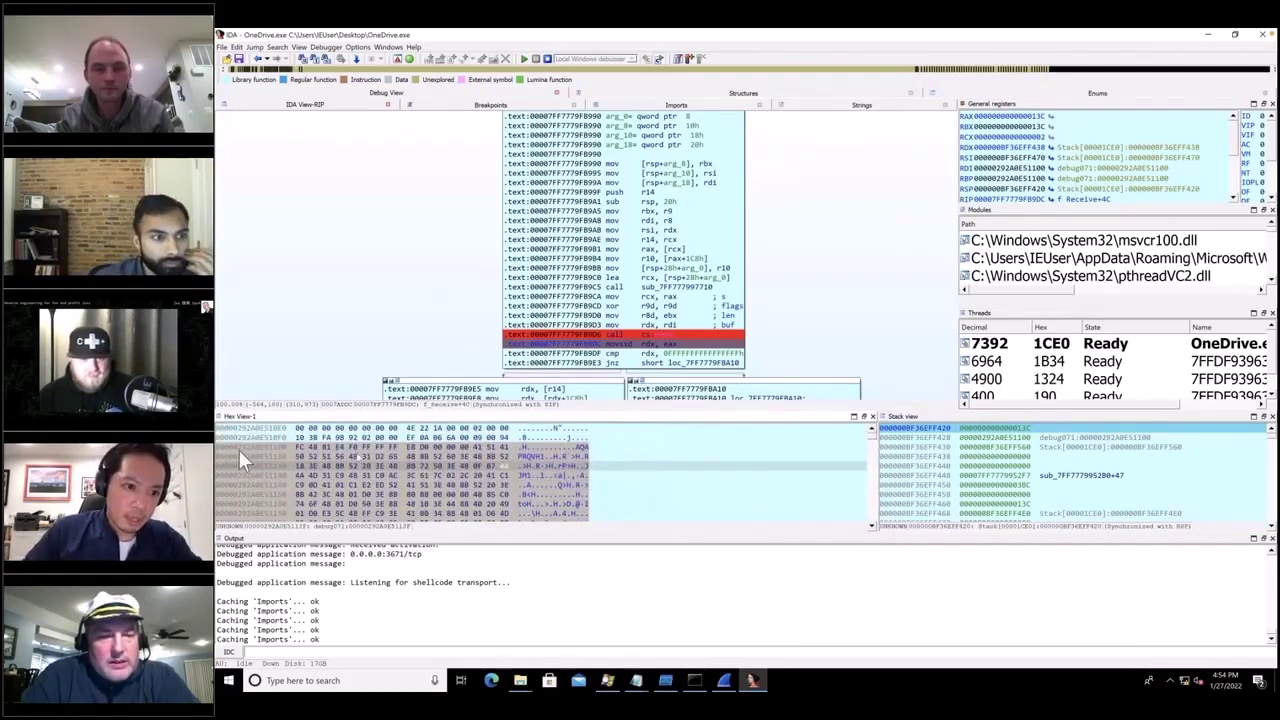
Step: Select the received bytes from 292A0E51100 through 292A0E5123F in the hex view and save them to the Desktop as message.shellcode
click(219, 446)
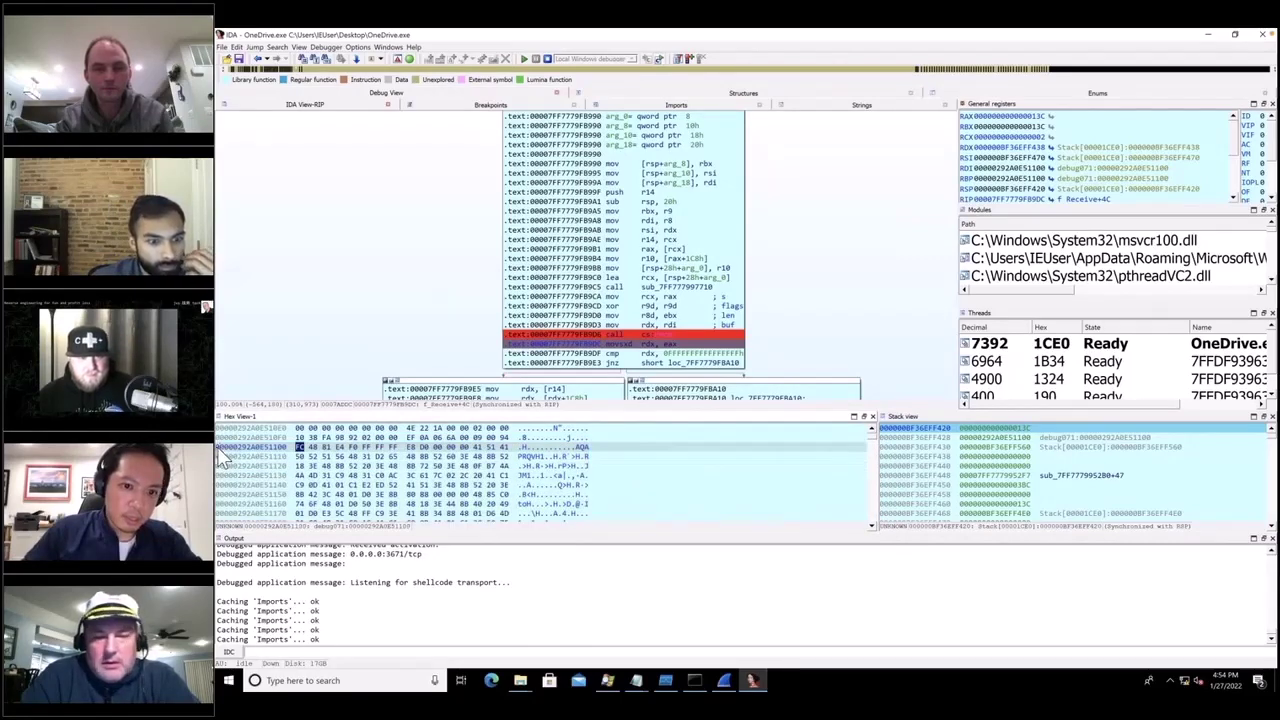
drag(300, 458, 594, 478)
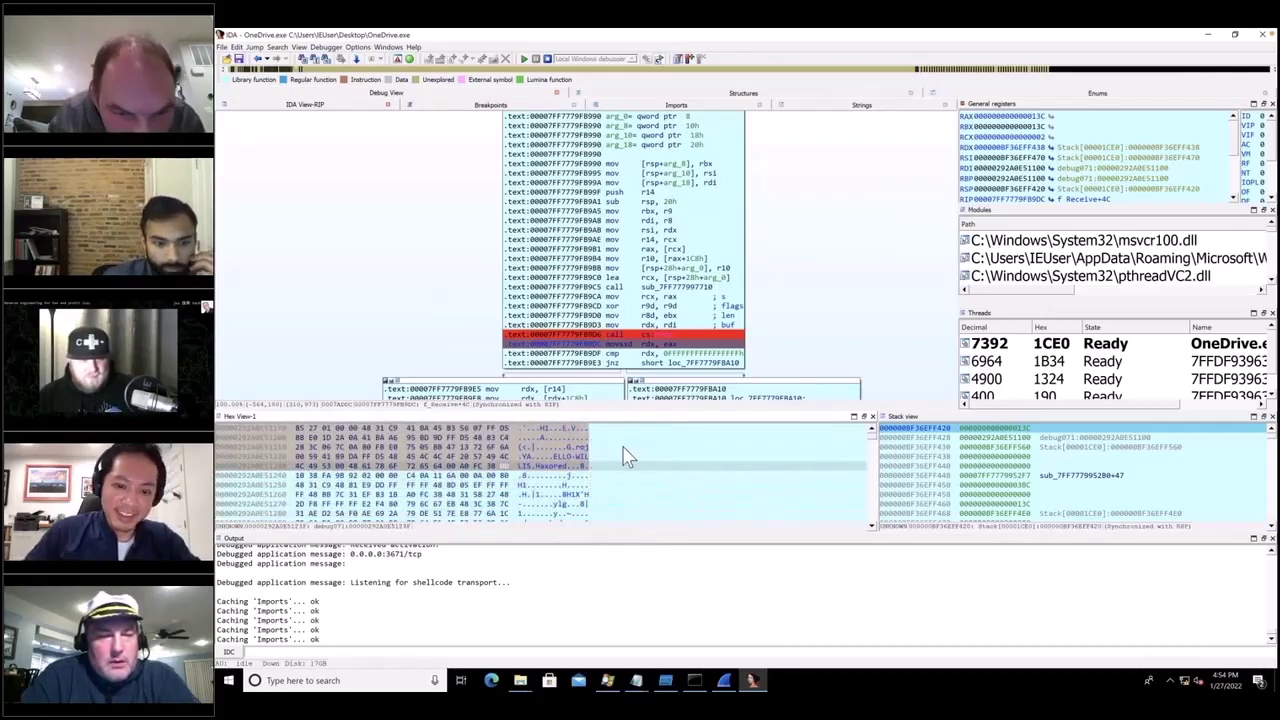
click(1200, 40)
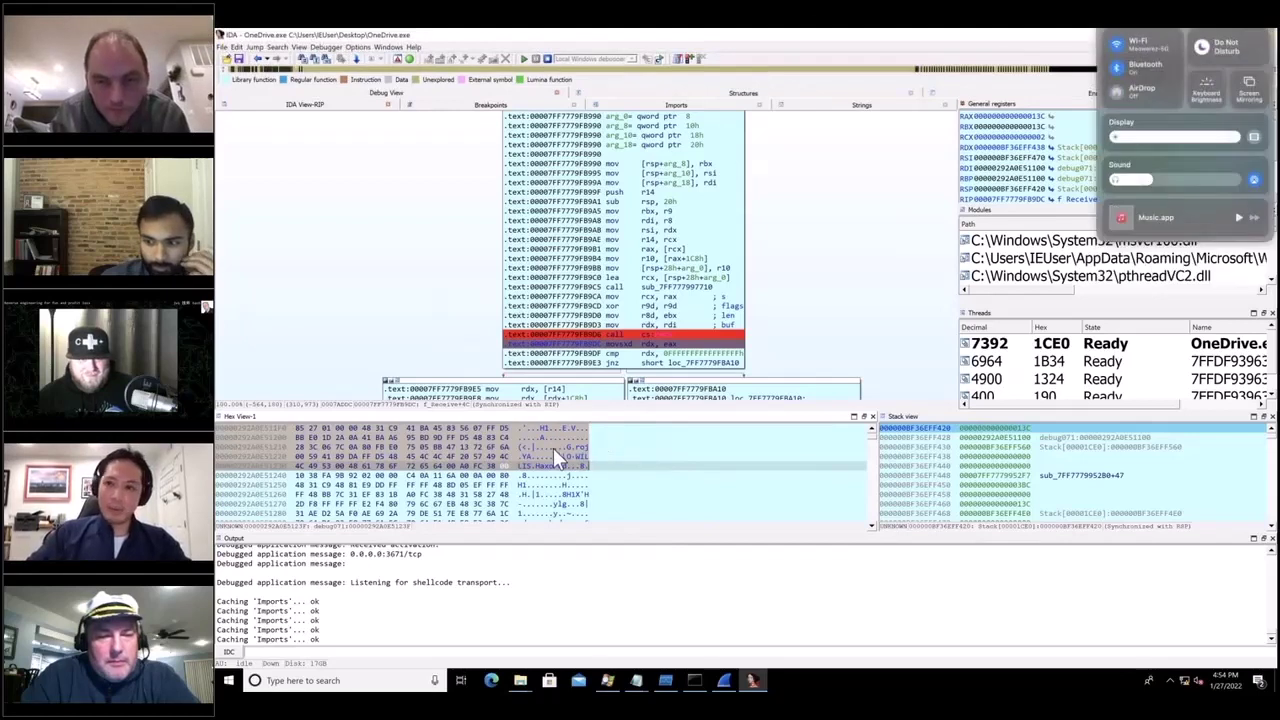
click(966, 51)
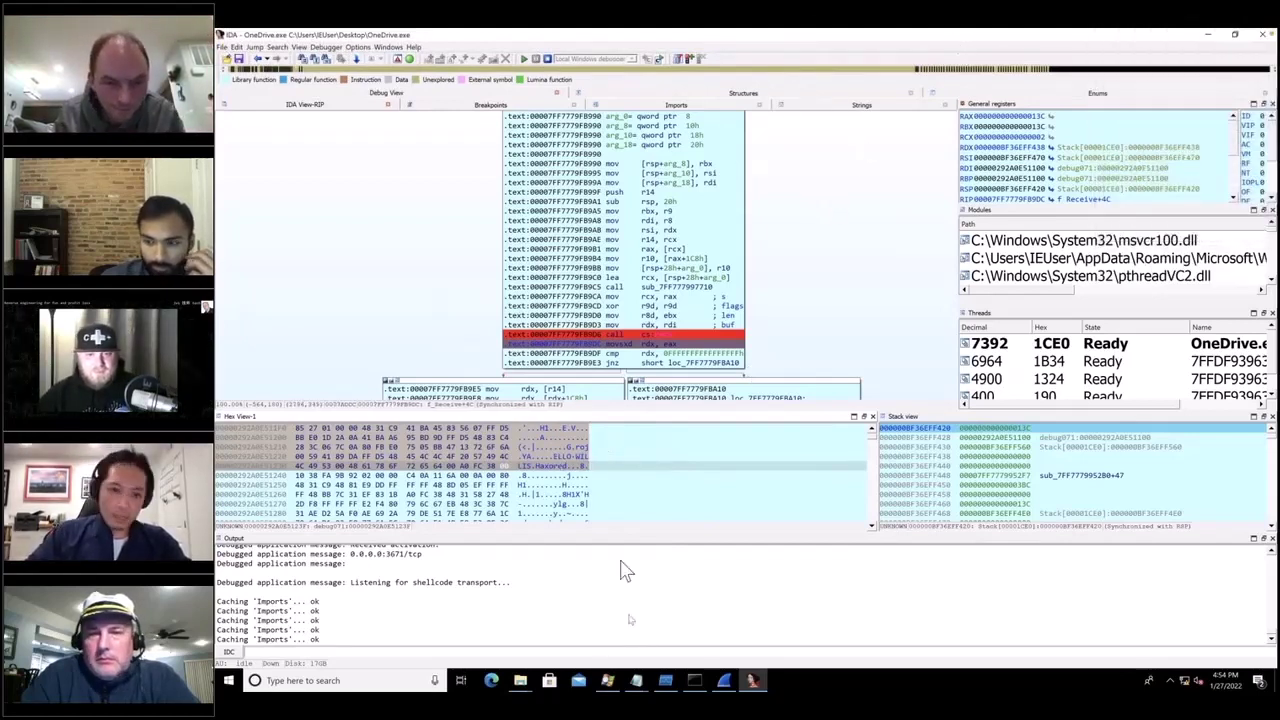
right_click(449, 457)
mouse_move(485, 460)
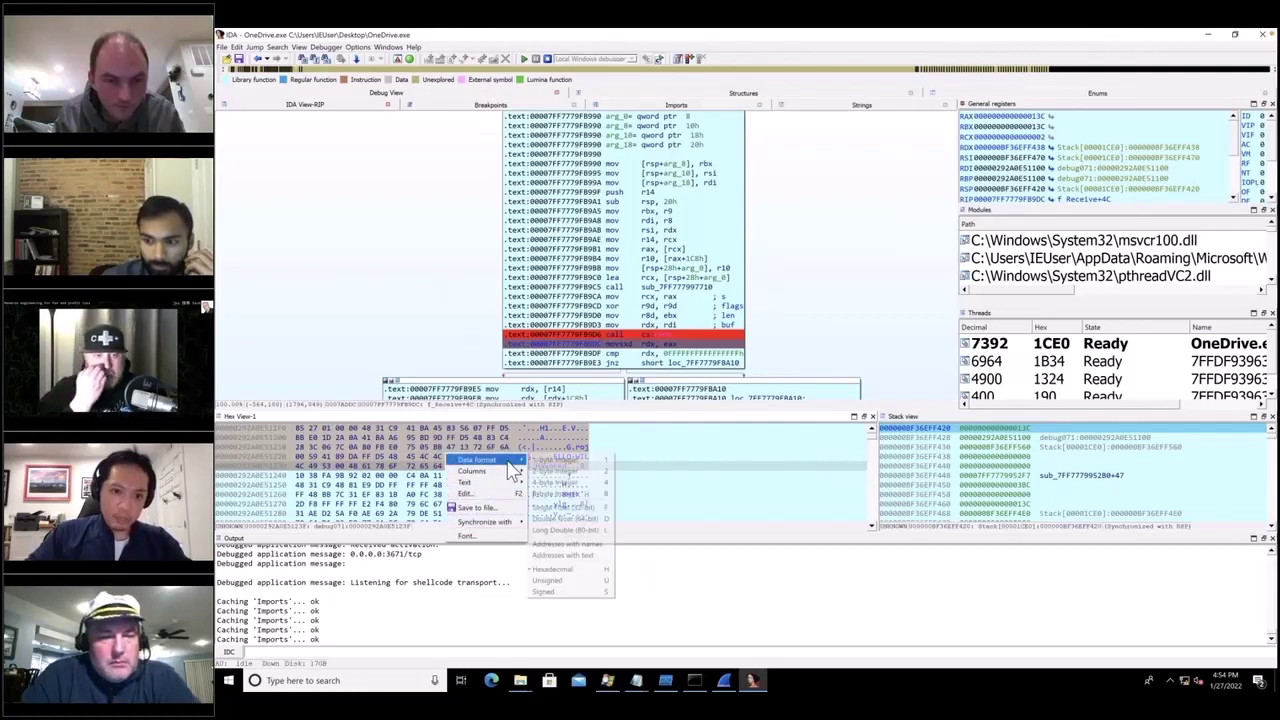
click(538, 448)
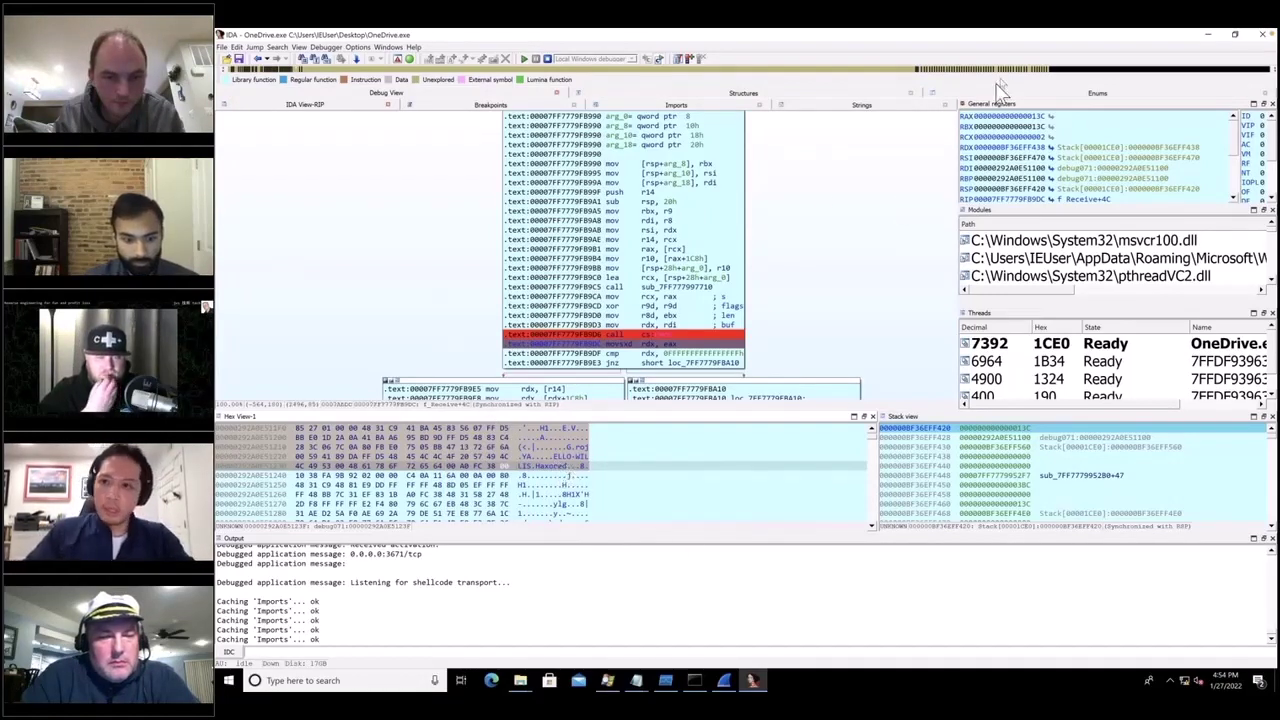
right_click(423, 432)
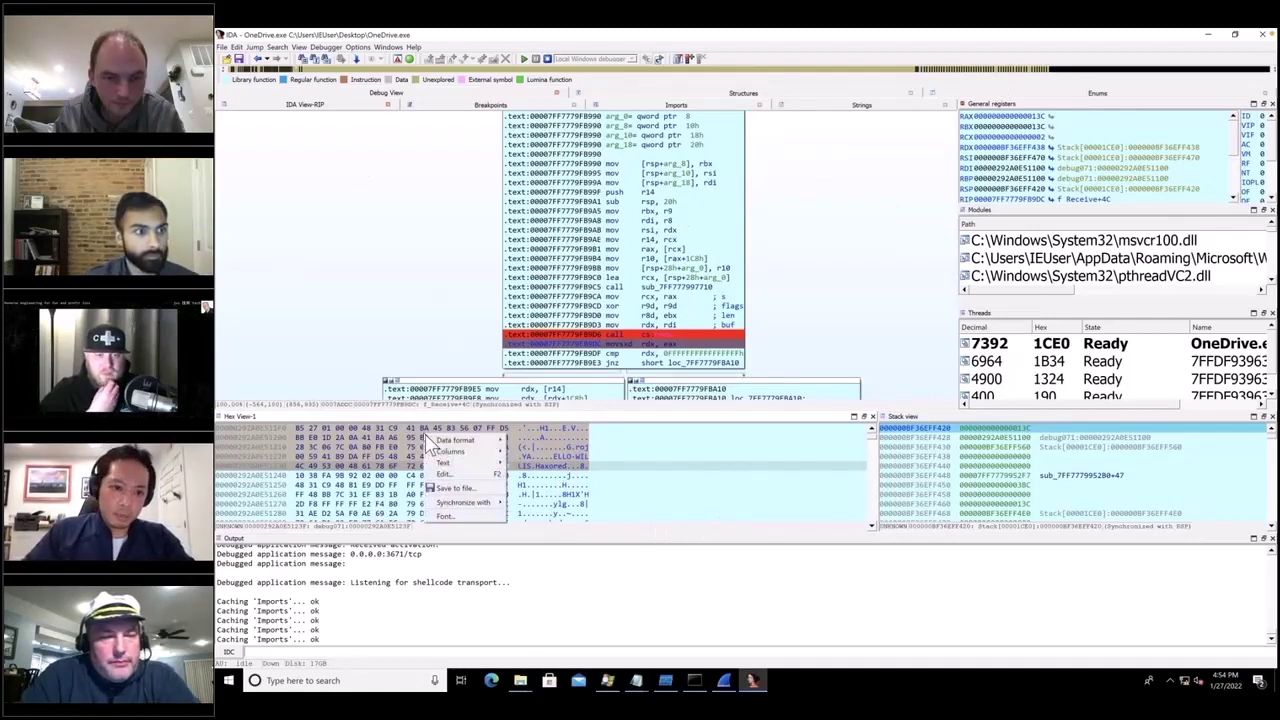
mouse_move(476, 468)
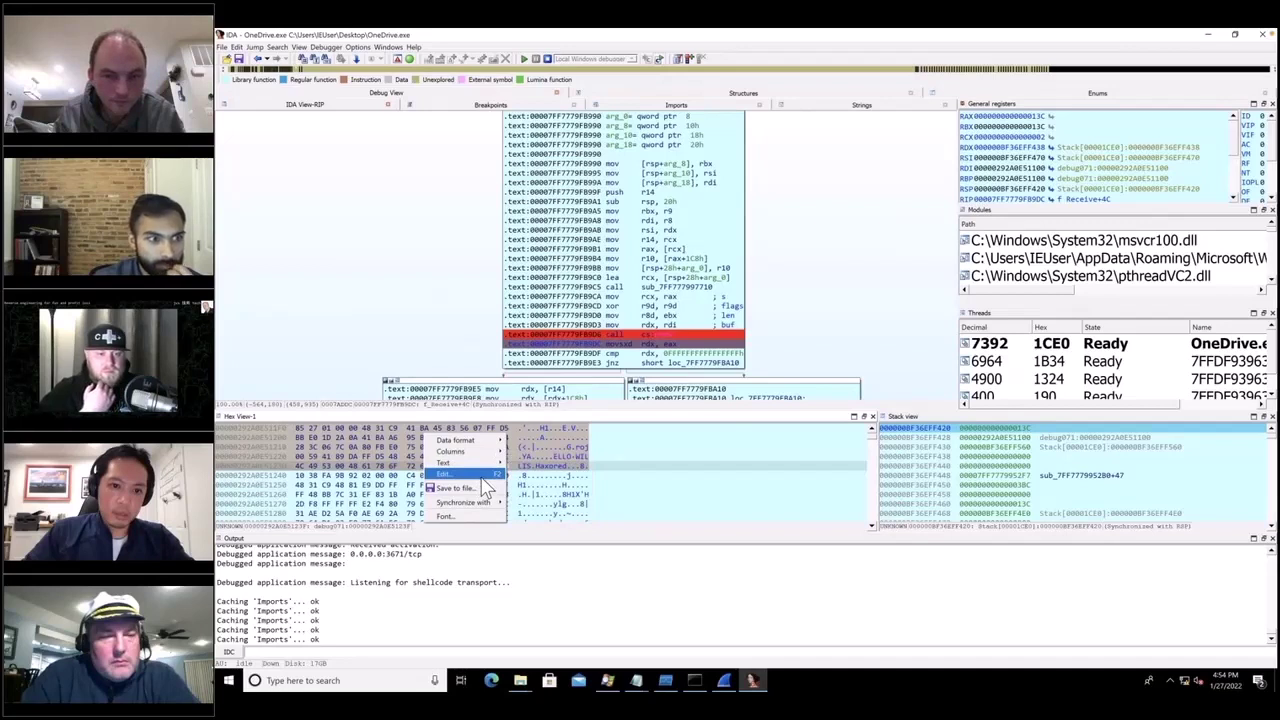
click(455, 488)
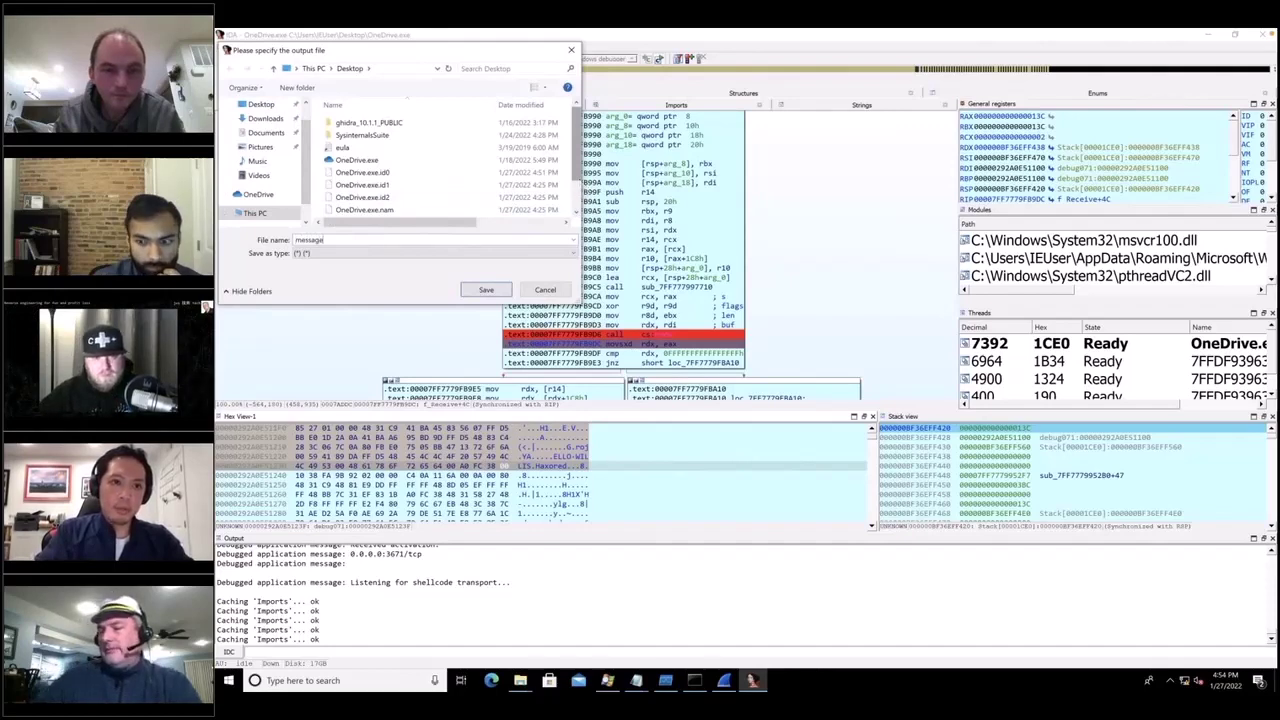
text(message.shellcode)
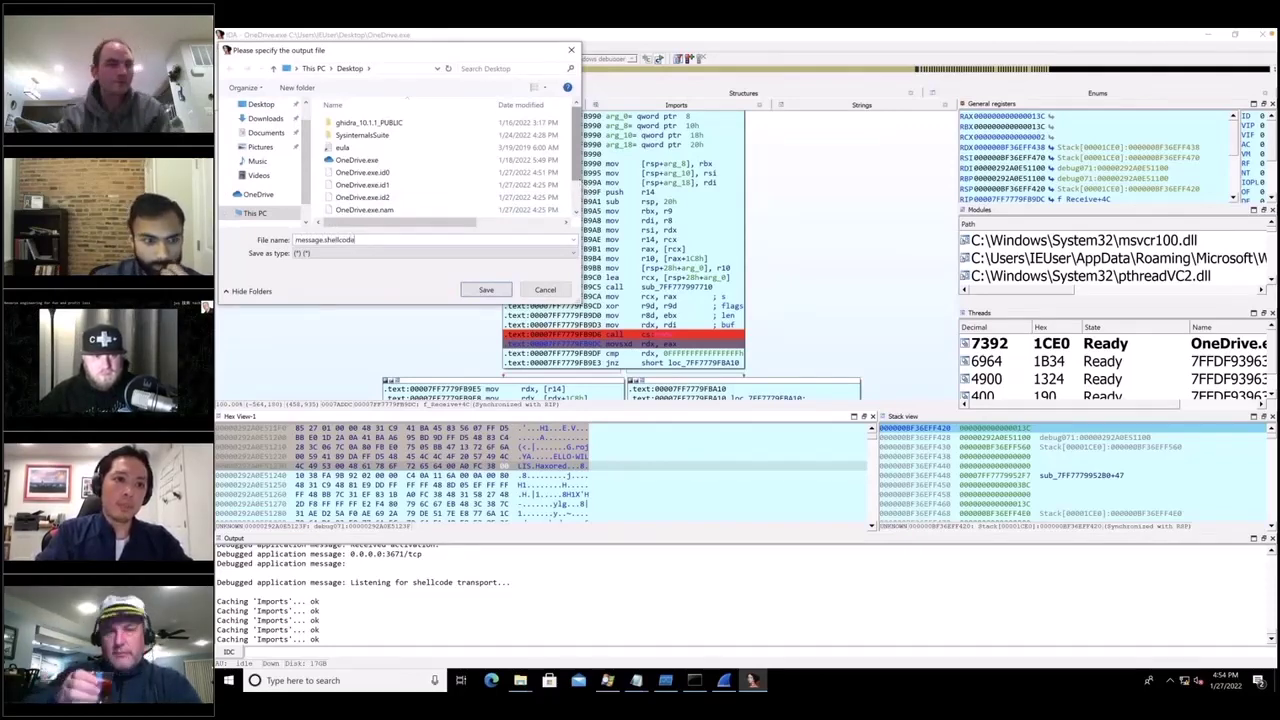
key(Return)
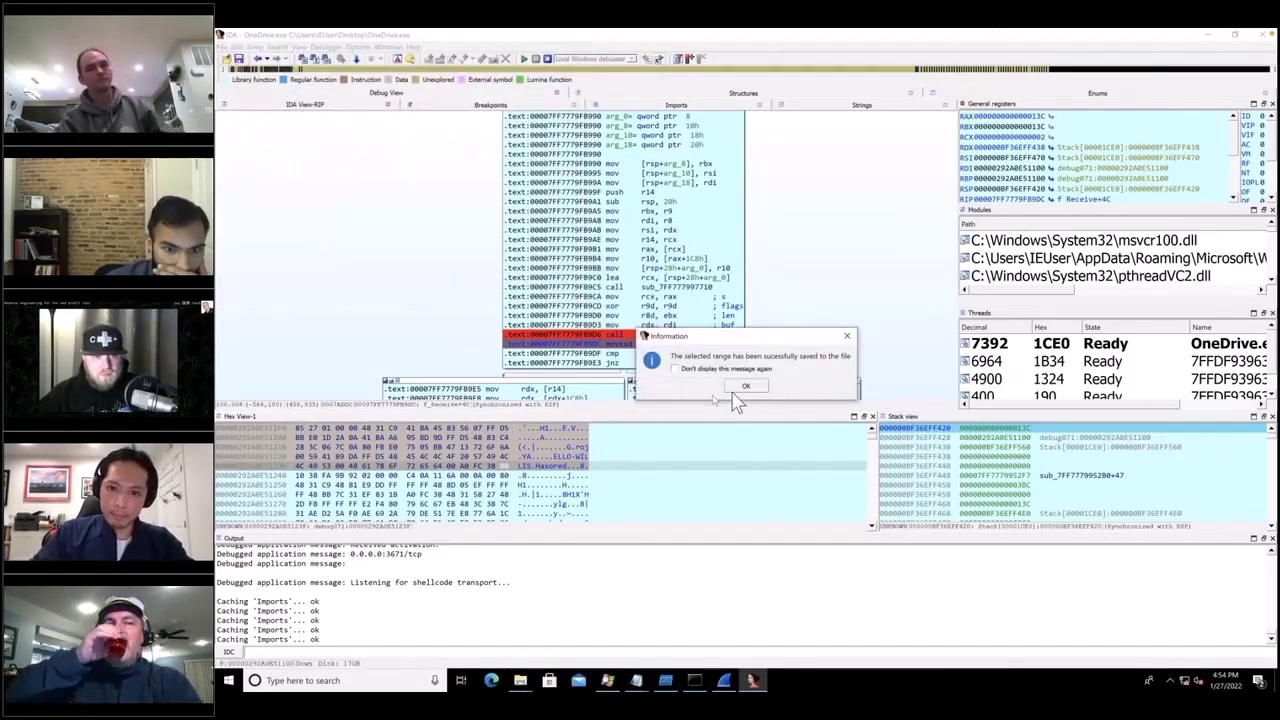
click(743, 388)
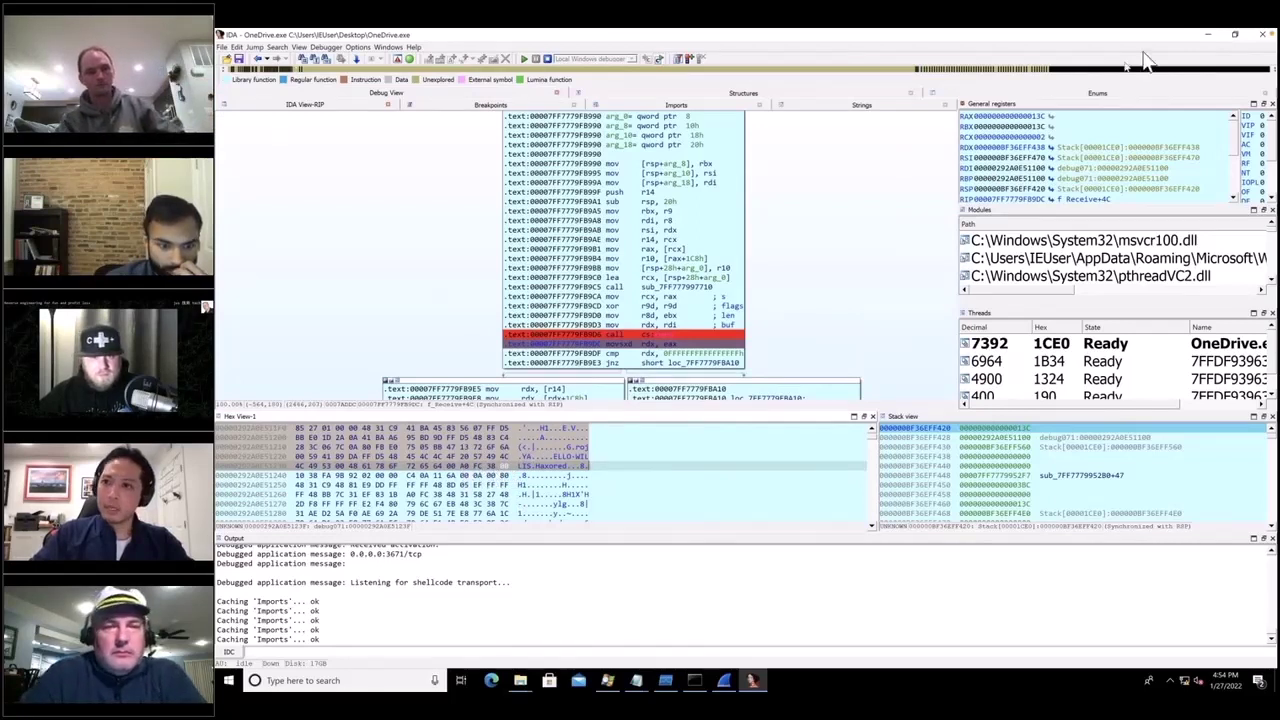
Step: Try to open message.shellcode from the desktop in IDA Freeware, and return to the OneDrive.exe debugging session
click(1207, 34)
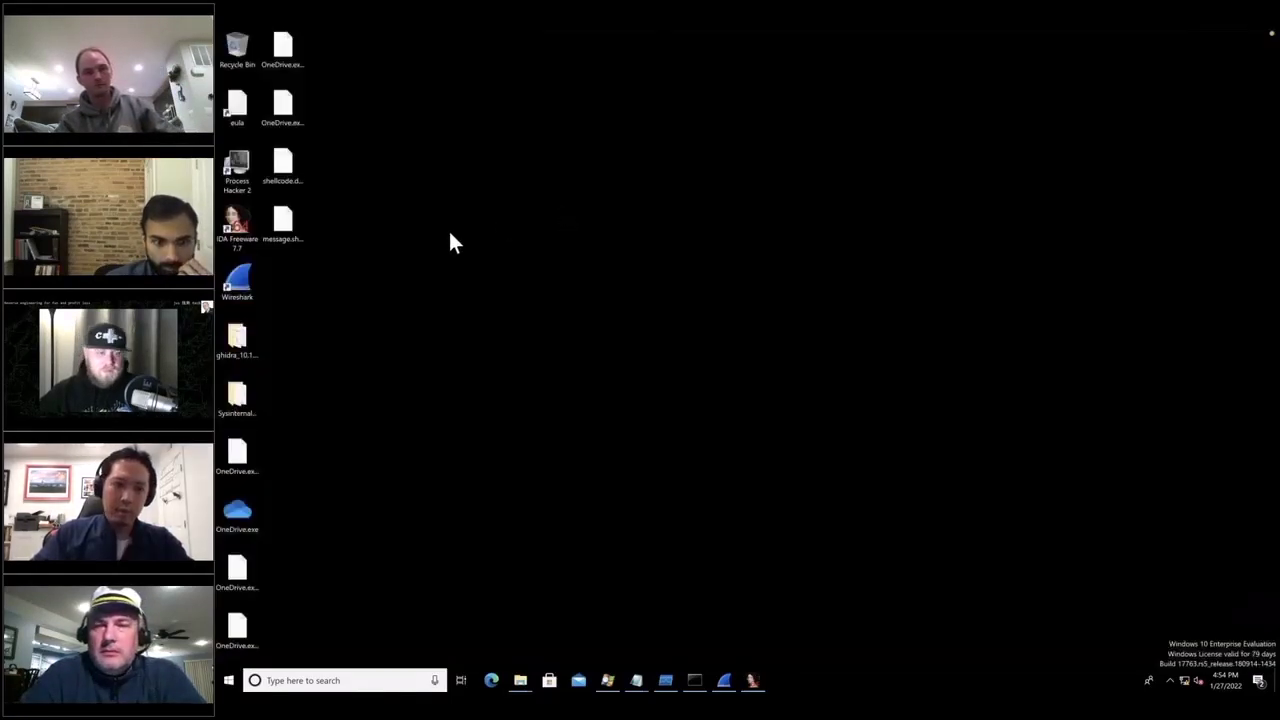
click(754, 680)
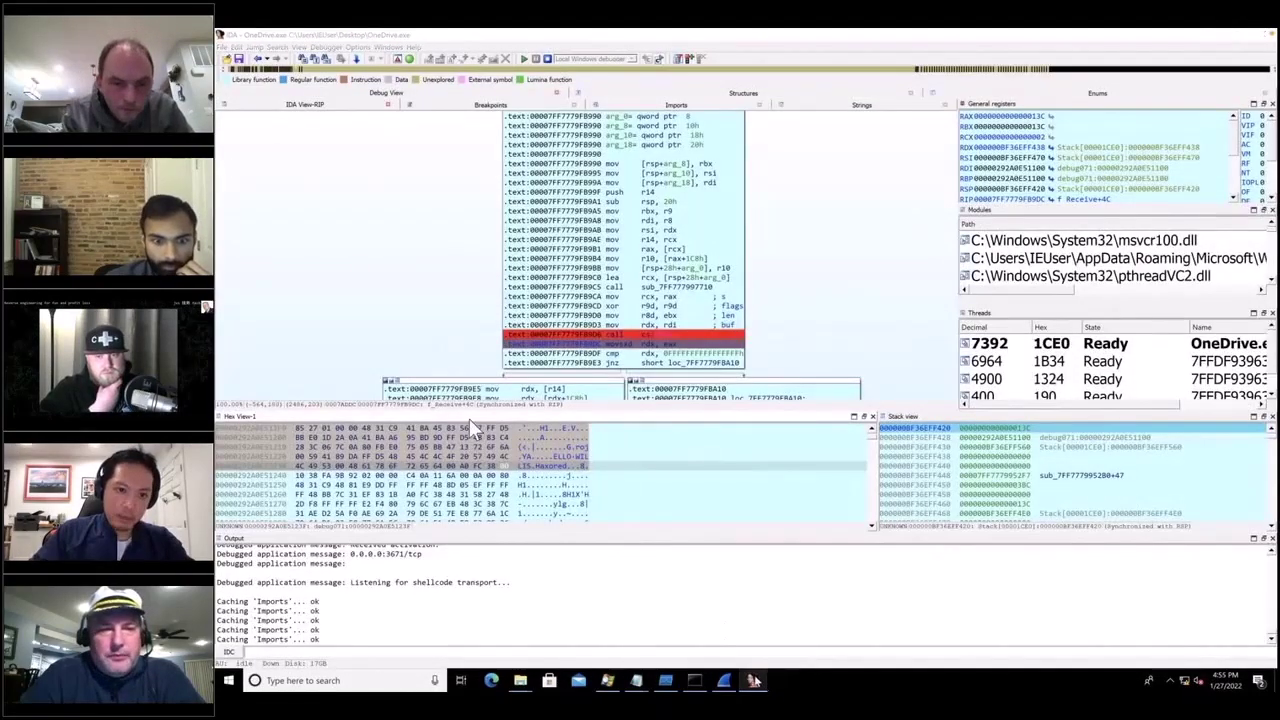
click(754, 680)
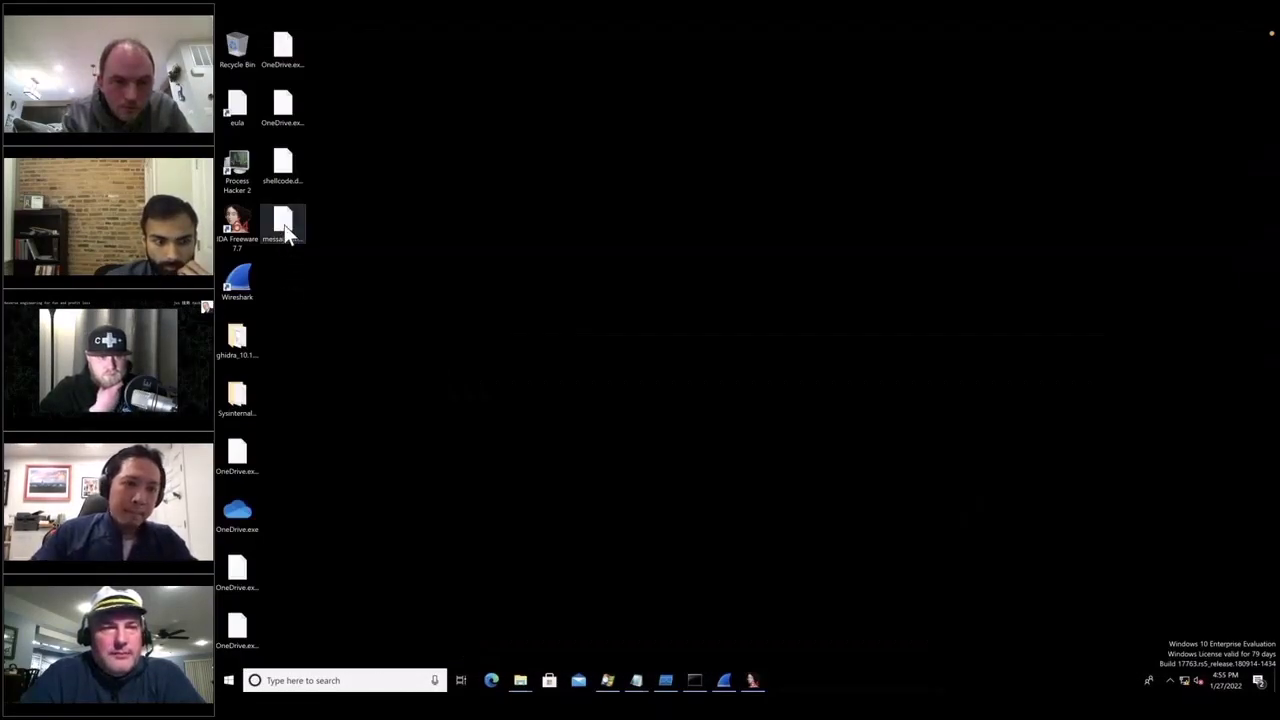
right_click(285, 228)
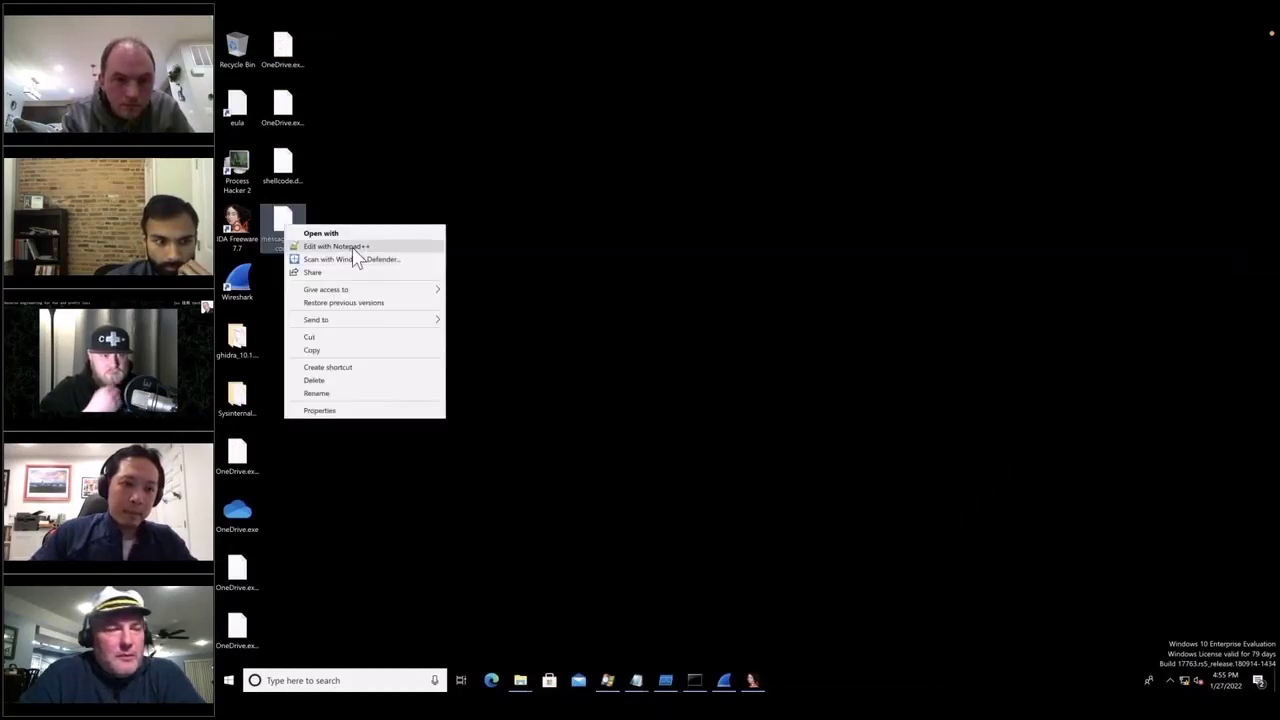
double_click(285, 220)
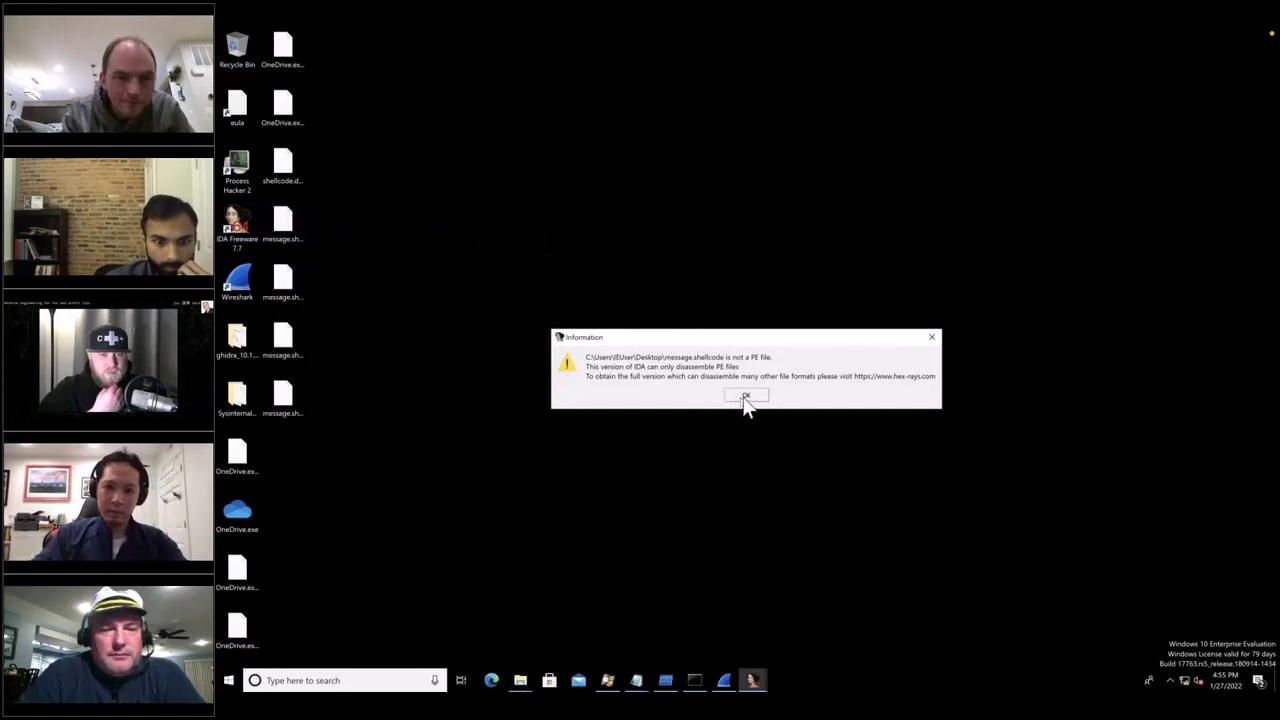
click(748, 397)
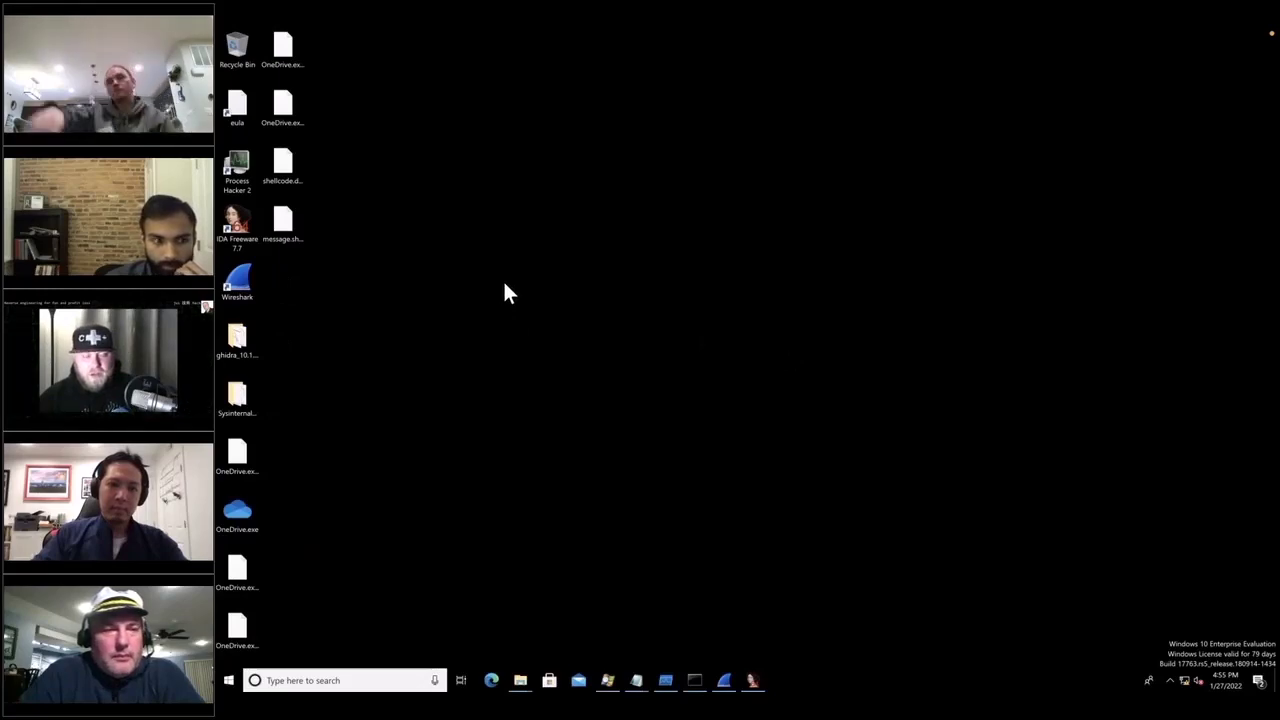
click(752, 680)
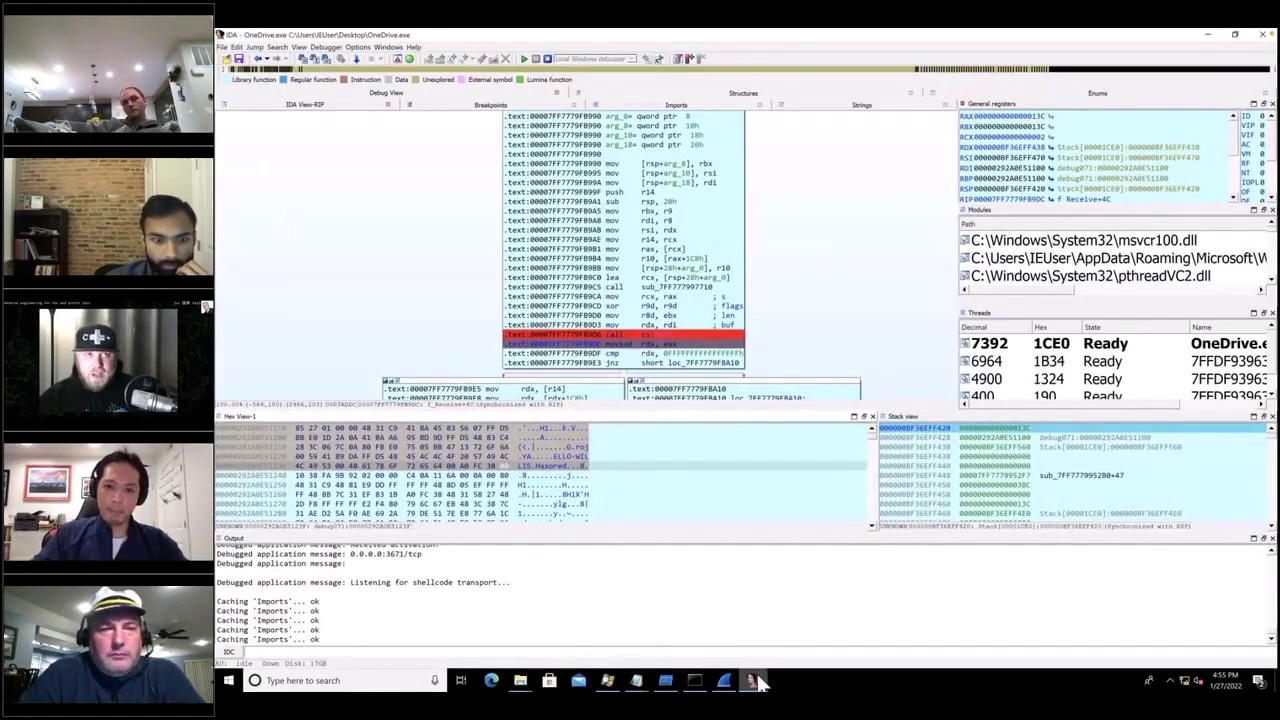
mouse_move(758, 680)
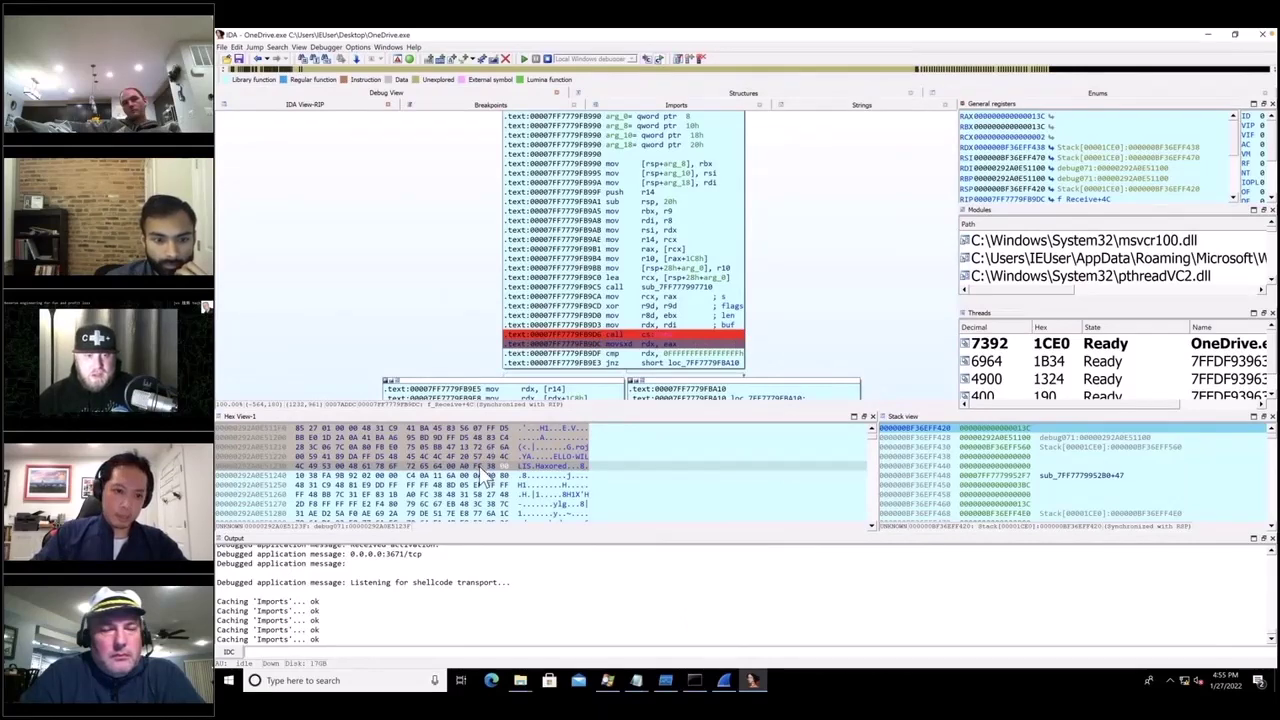
Step: Find the start of the received buffer at 292A0E51100 in the hex view and jump to that address in the disassembly
scroll(544, 451, up, 1)
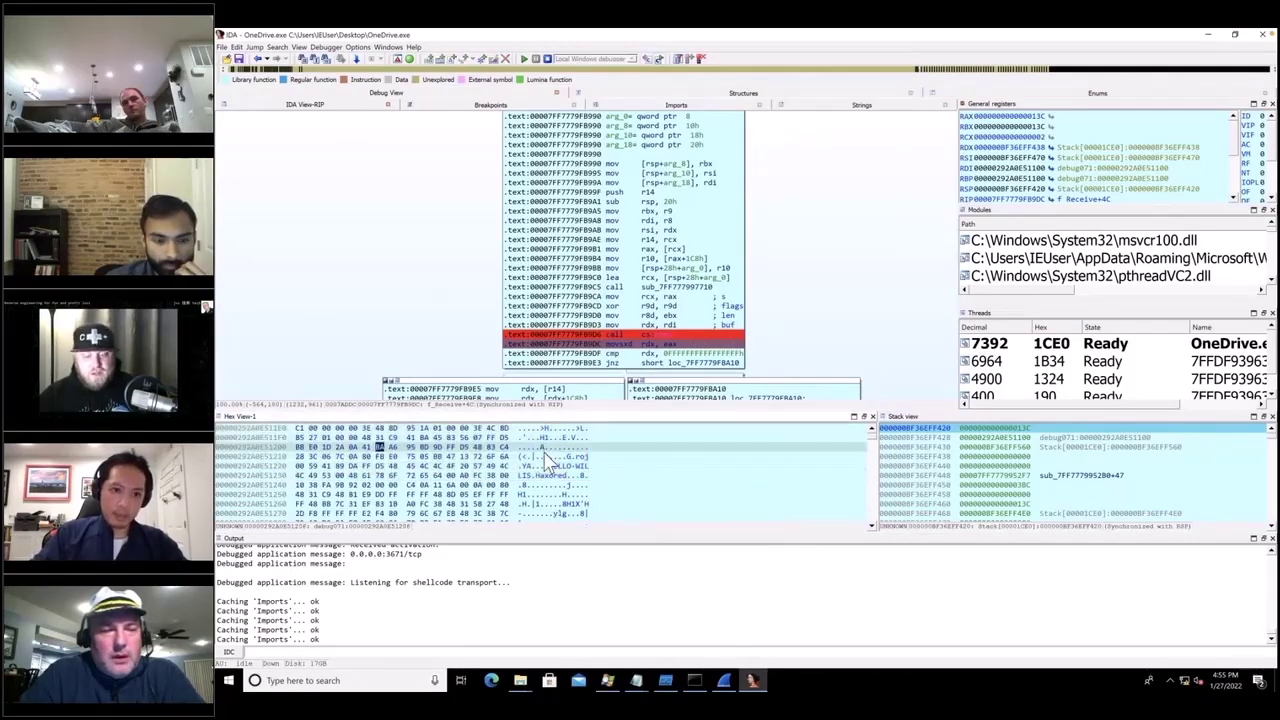
scroll(546, 458, up, 3)
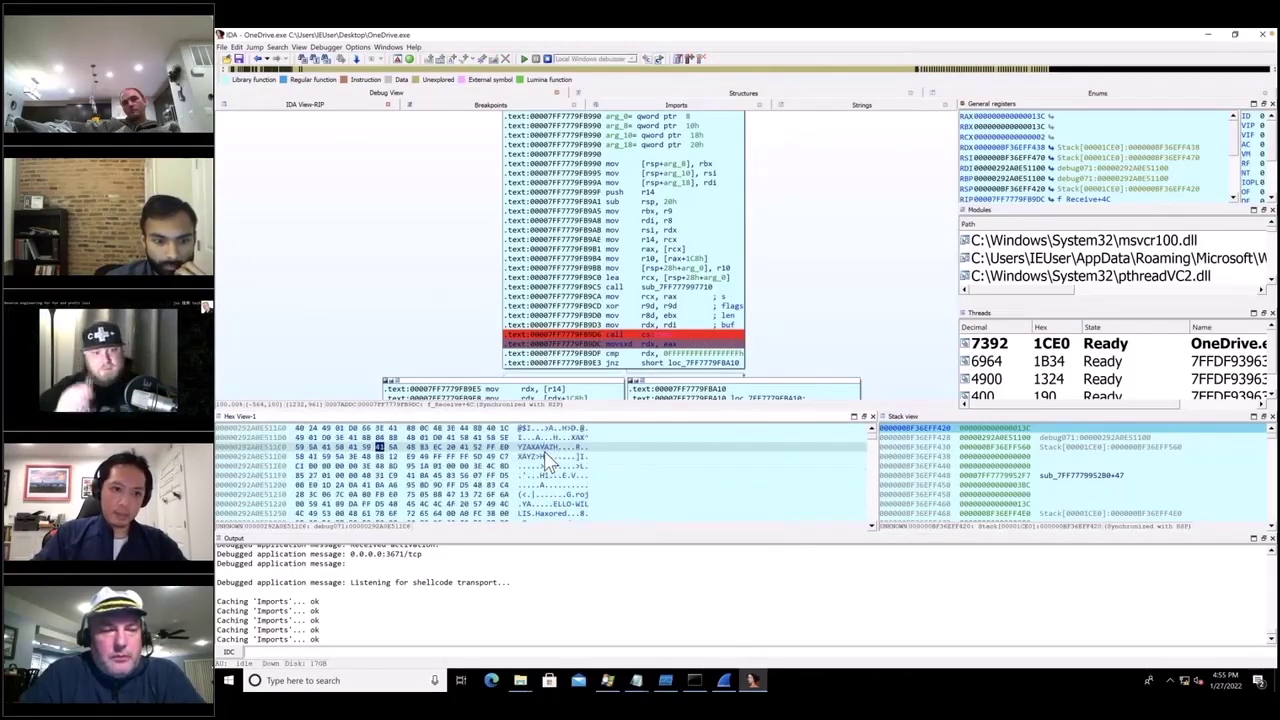
scroll(546, 461, up, 1)
scroll(548, 462, up, 1)
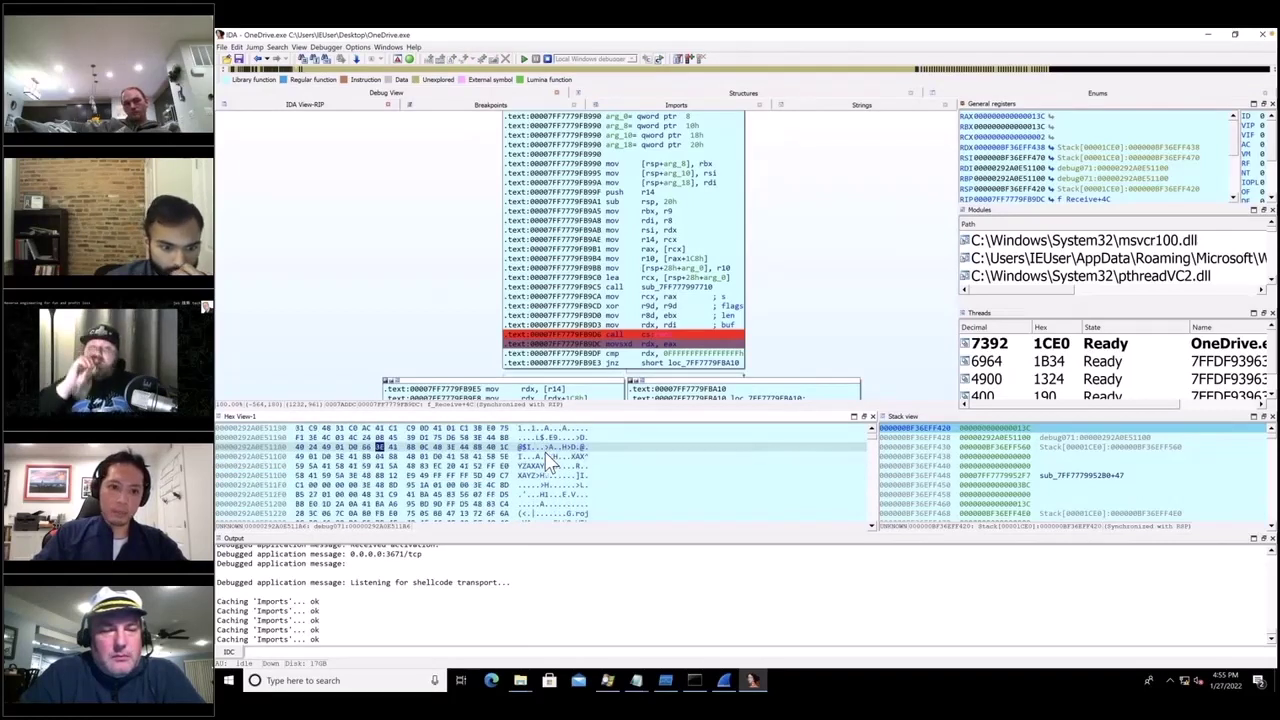
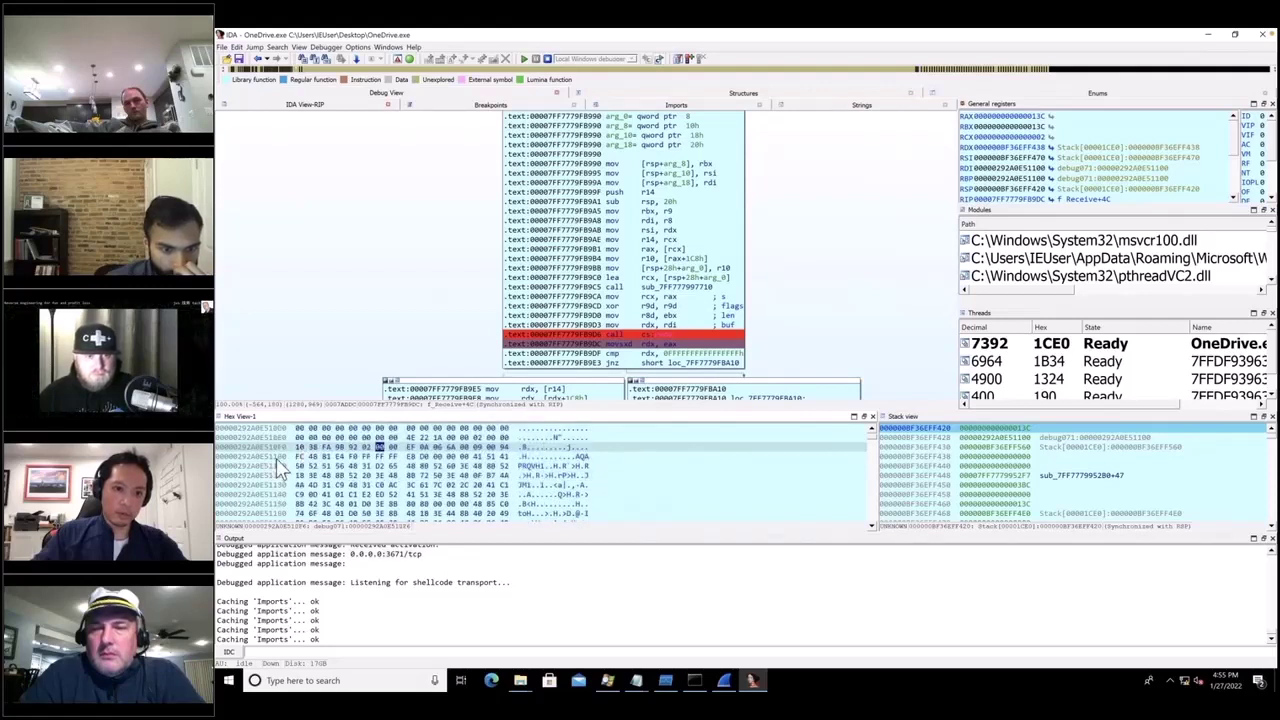
click(299, 457)
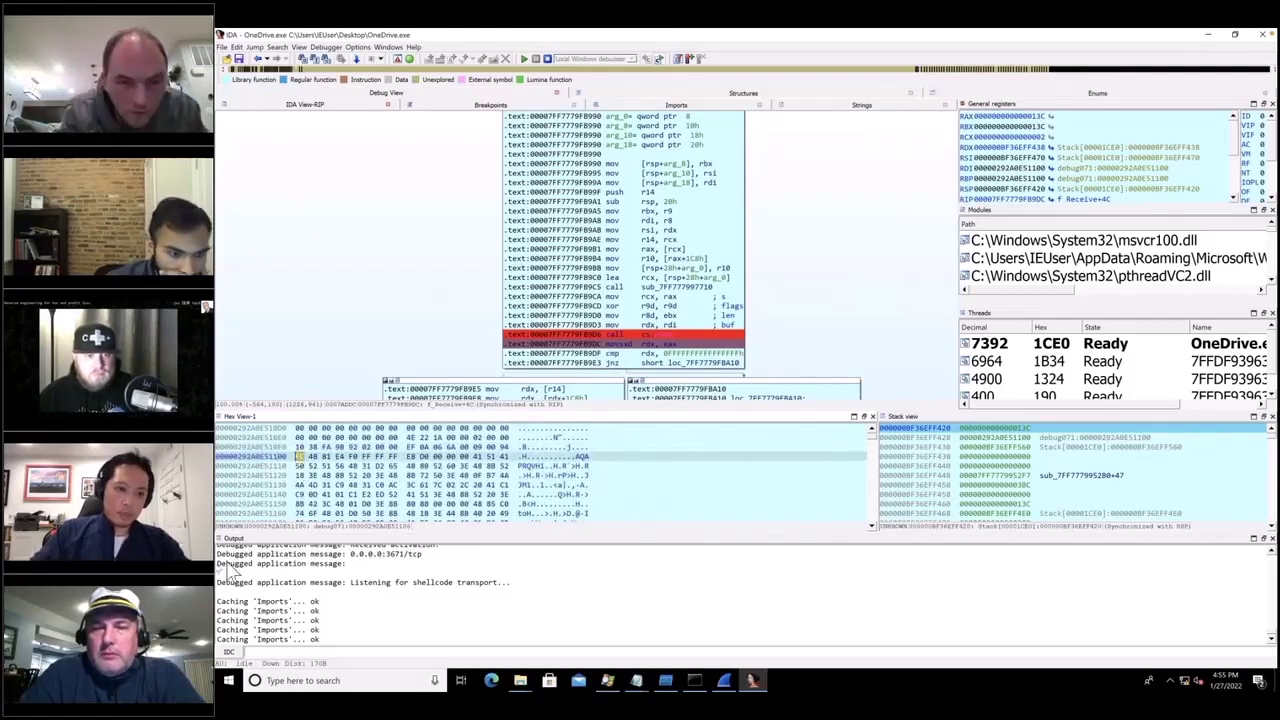
click(277, 457)
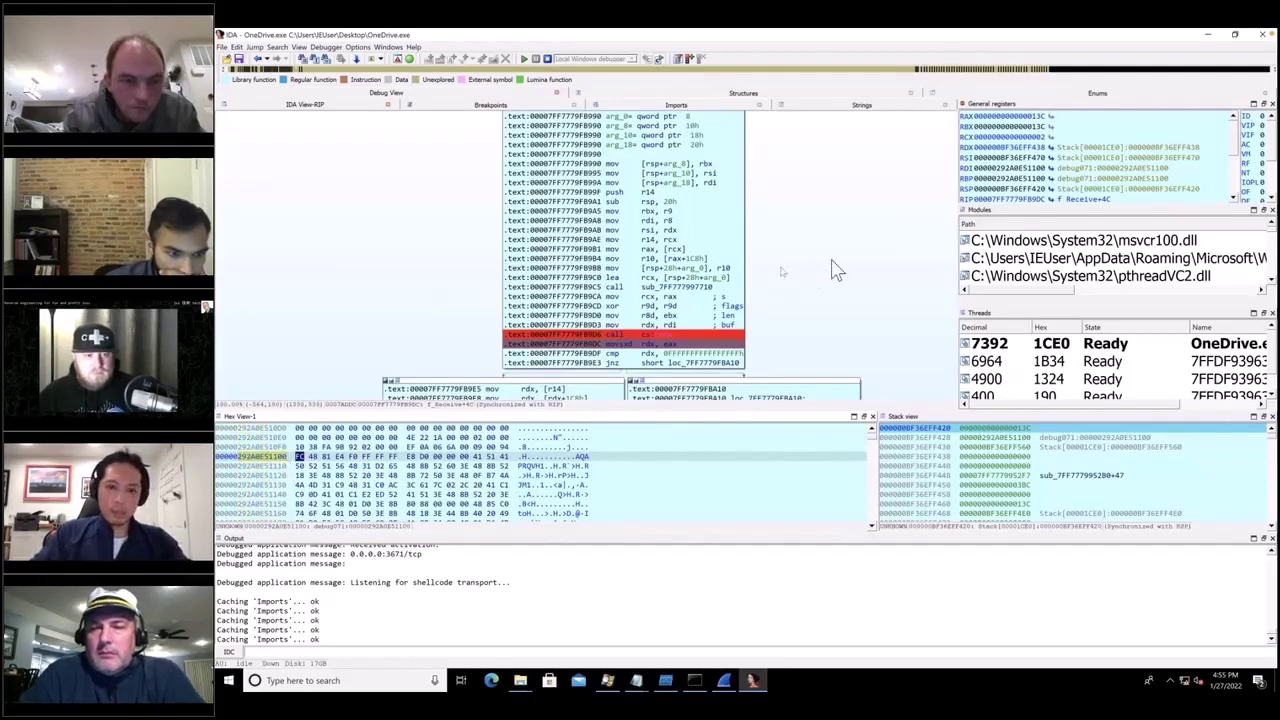
key(g)
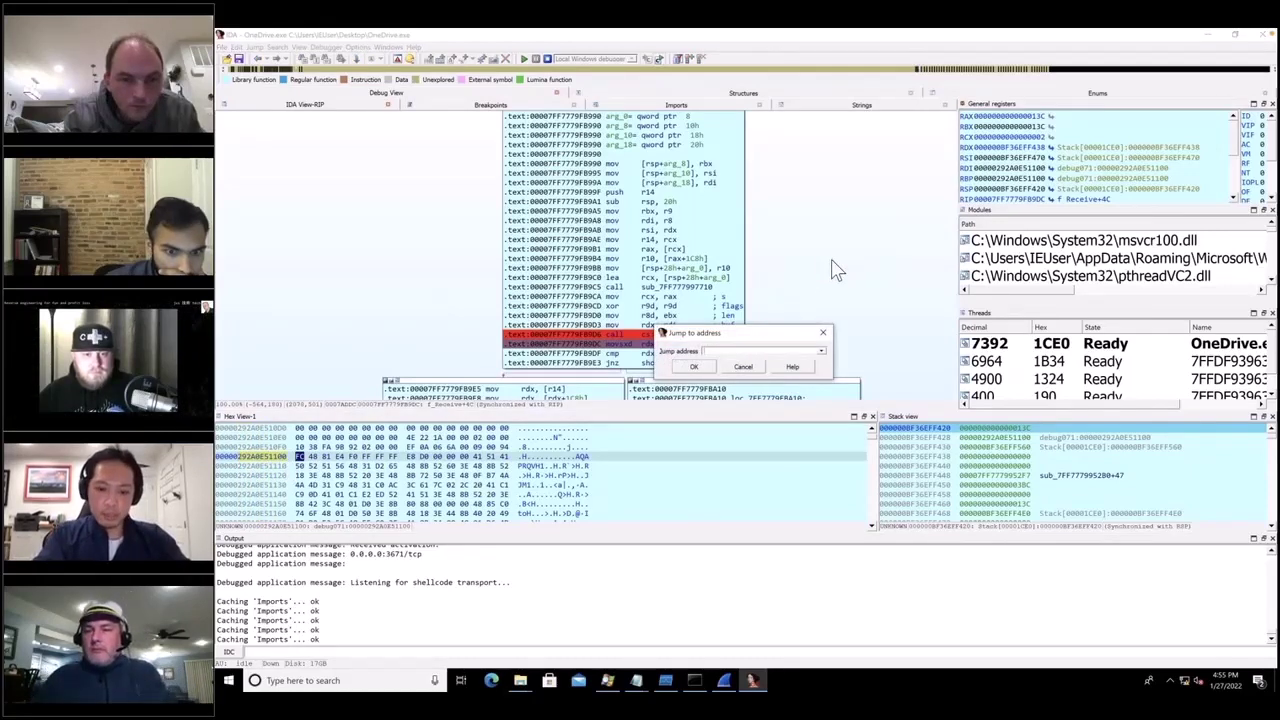
key(Return)
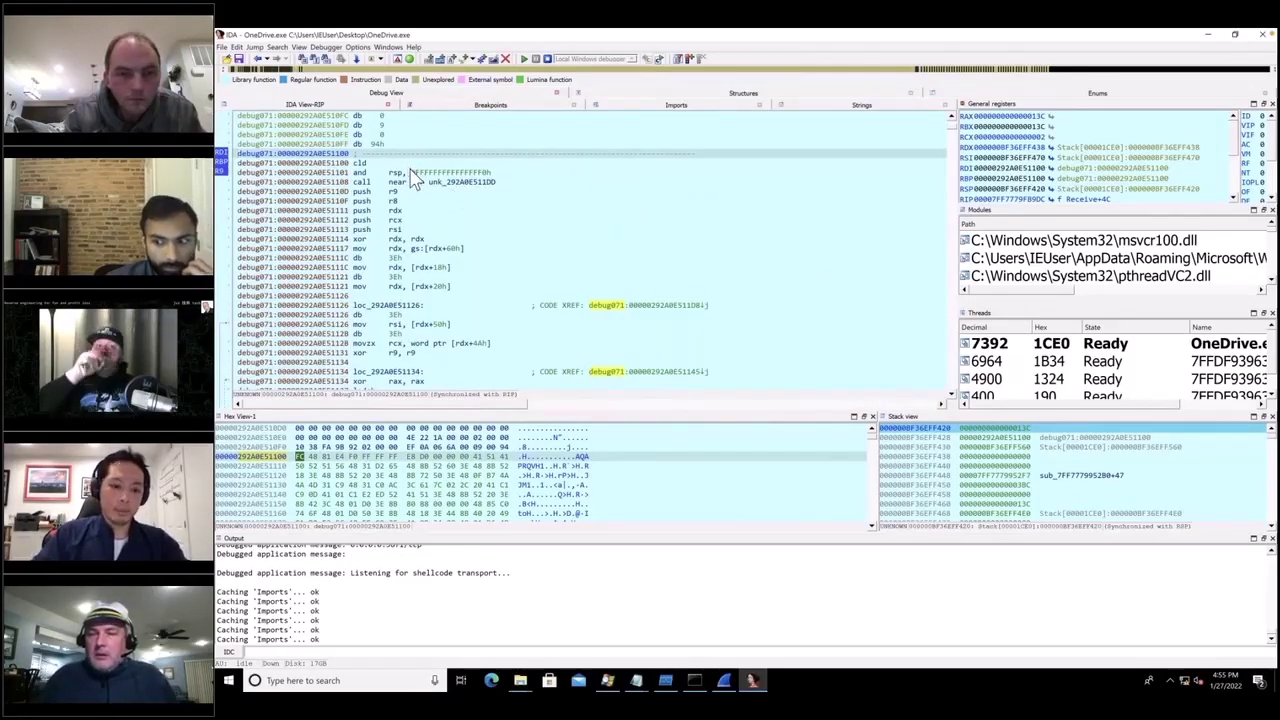
Step: Undefine the shellcode at 292A0E51100 into raw bytes and convert it back to code
key(u)
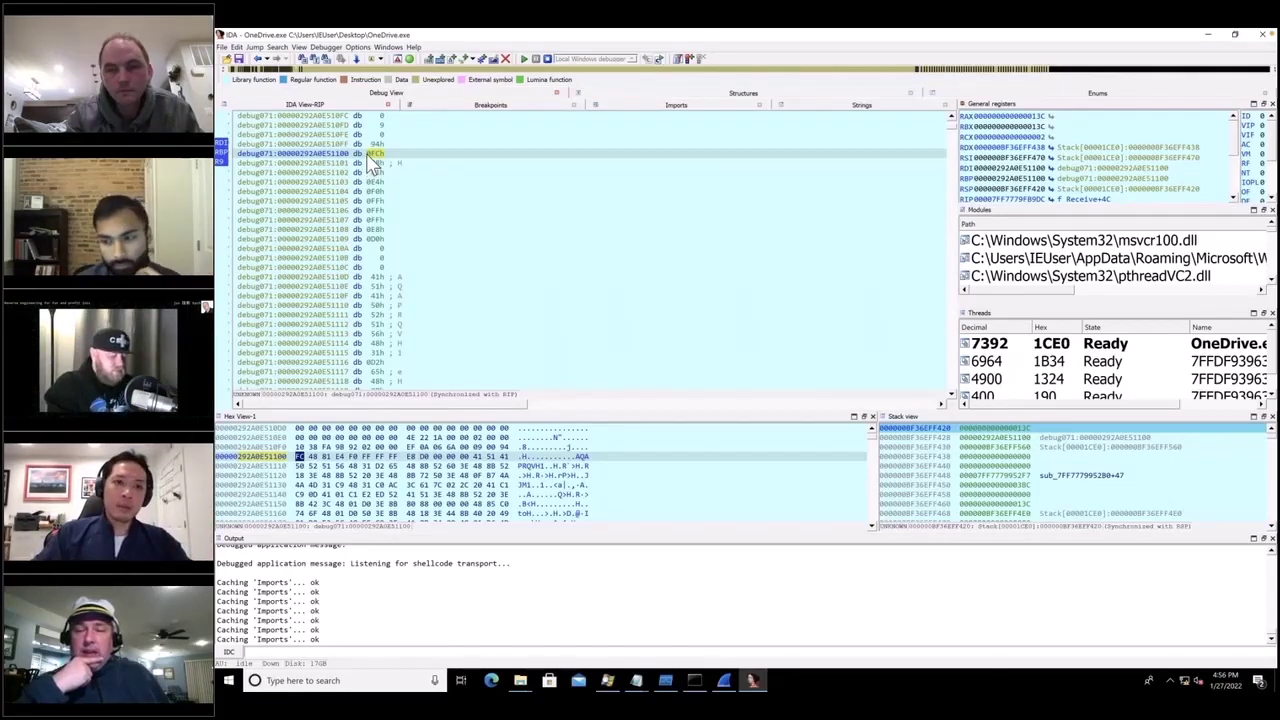
right_click(369, 158)
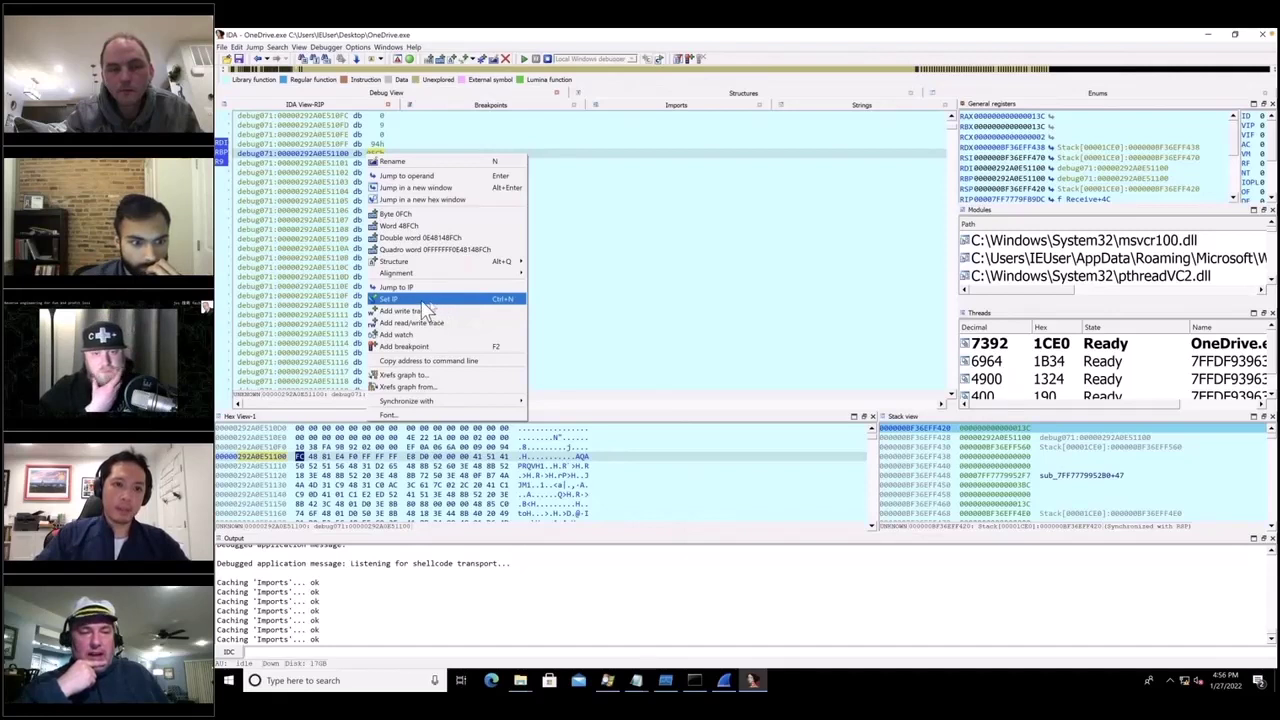
click(369, 154)
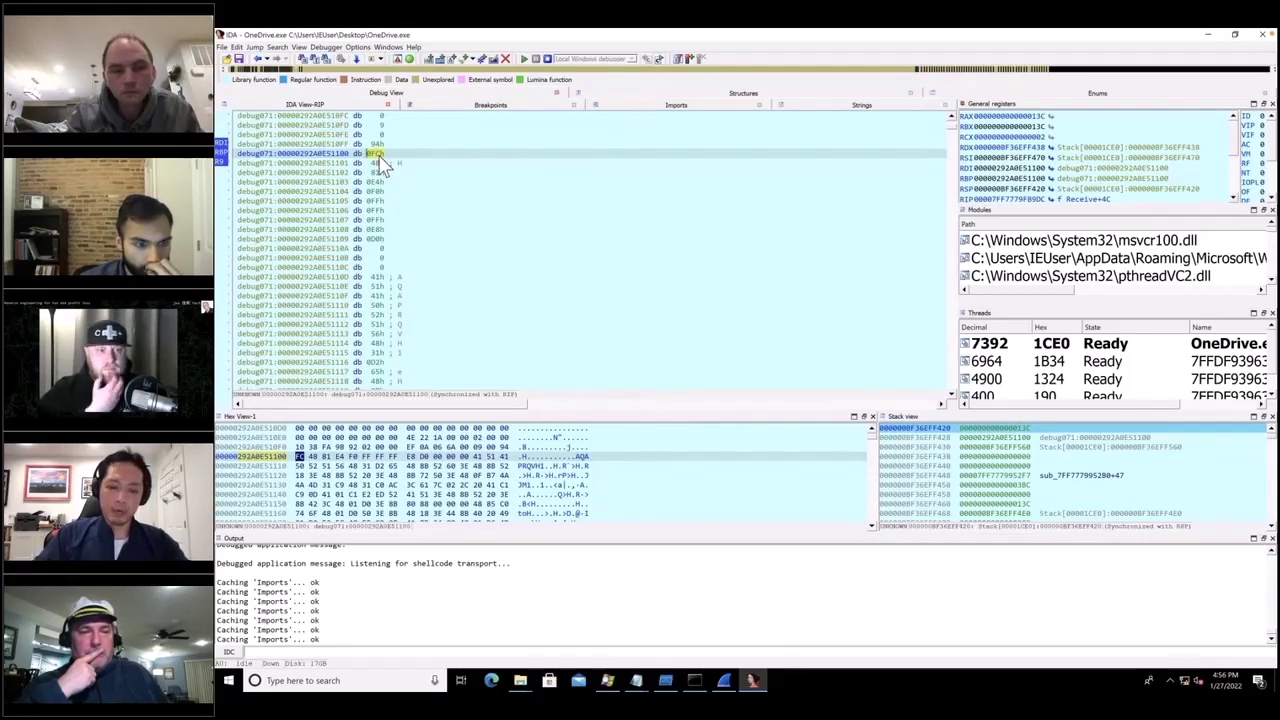
key(c)
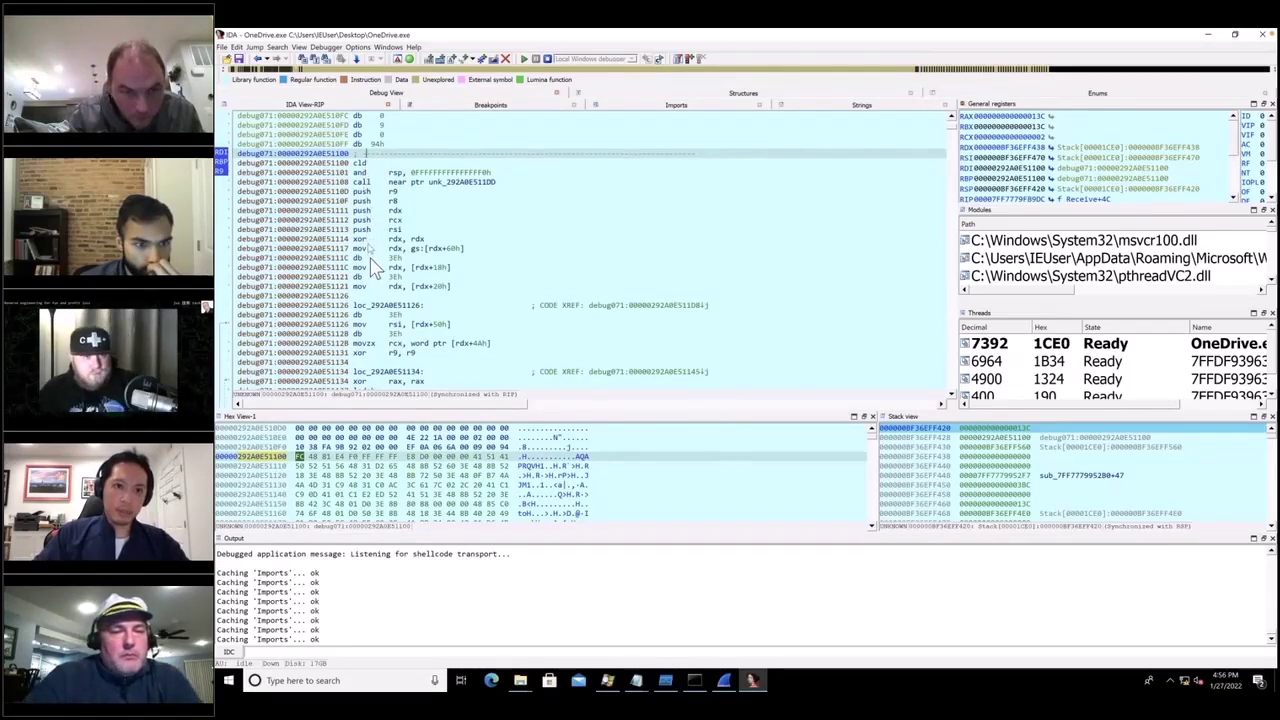
Step: Set the instruction pointer to the cld instruction at 292A0E51100
scroll(383, 240, down, 1)
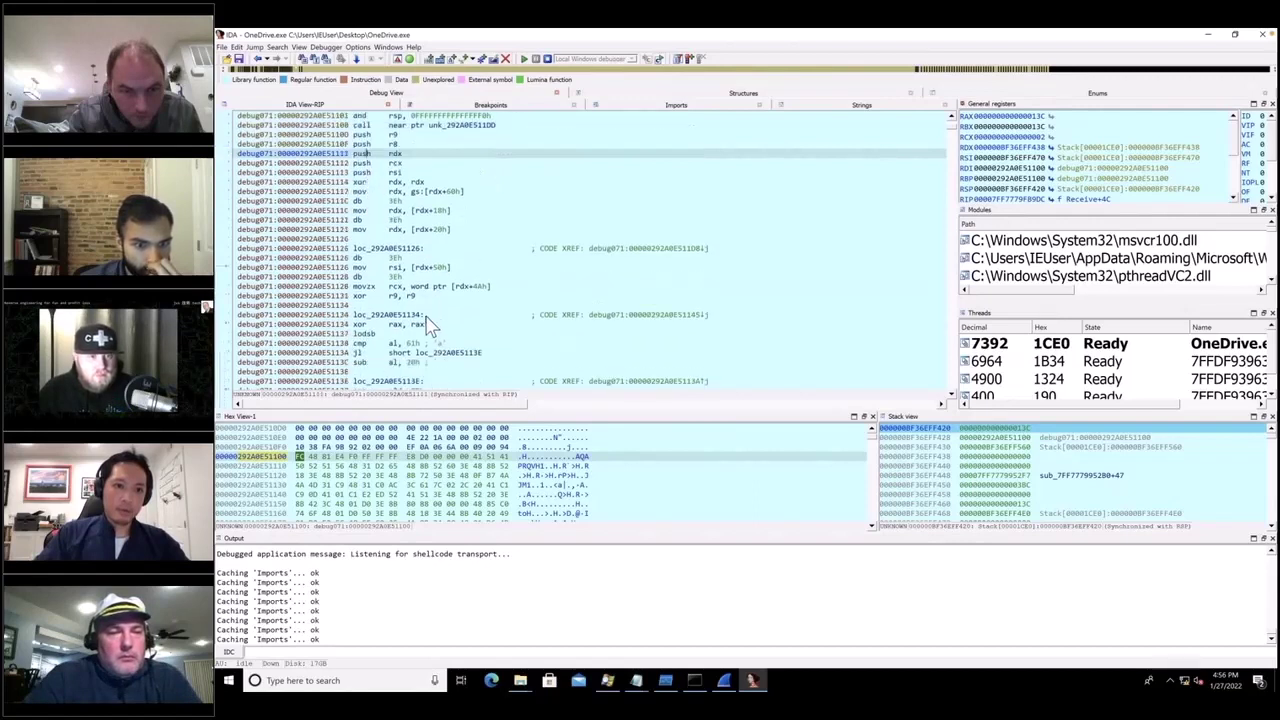
scroll(383, 240, up, 2)
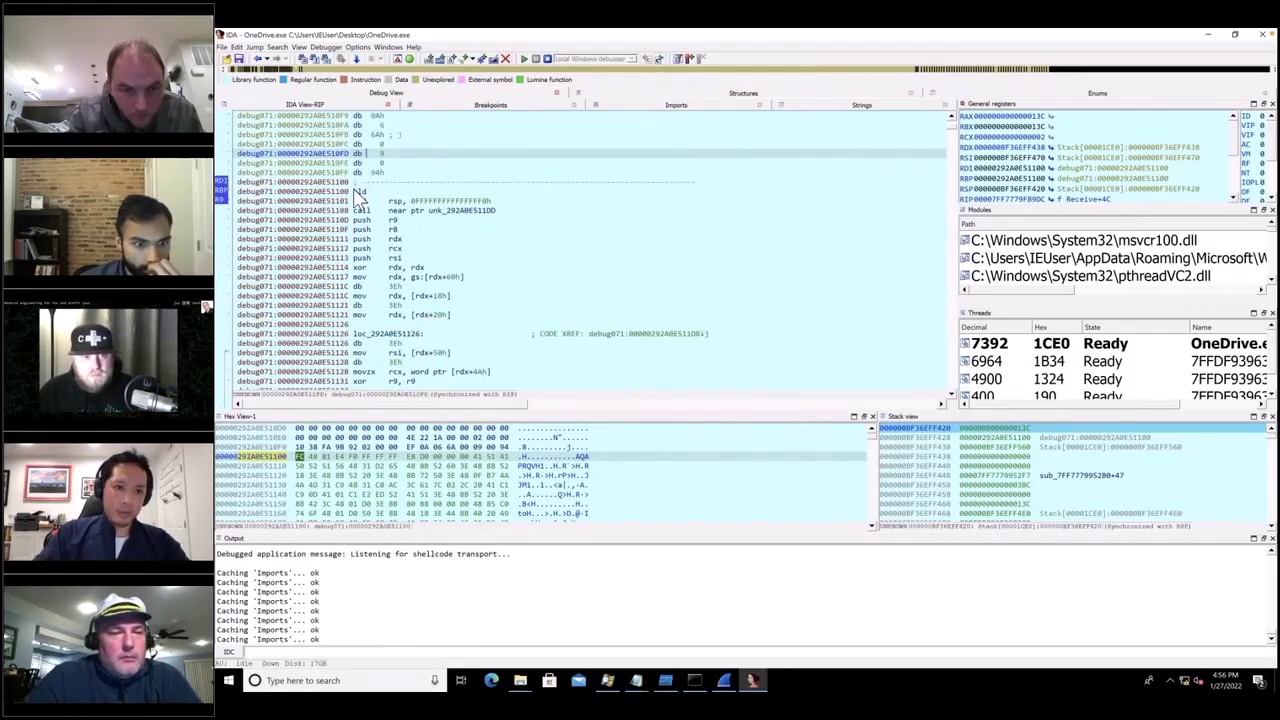
click(355, 190)
right_click(355, 190)
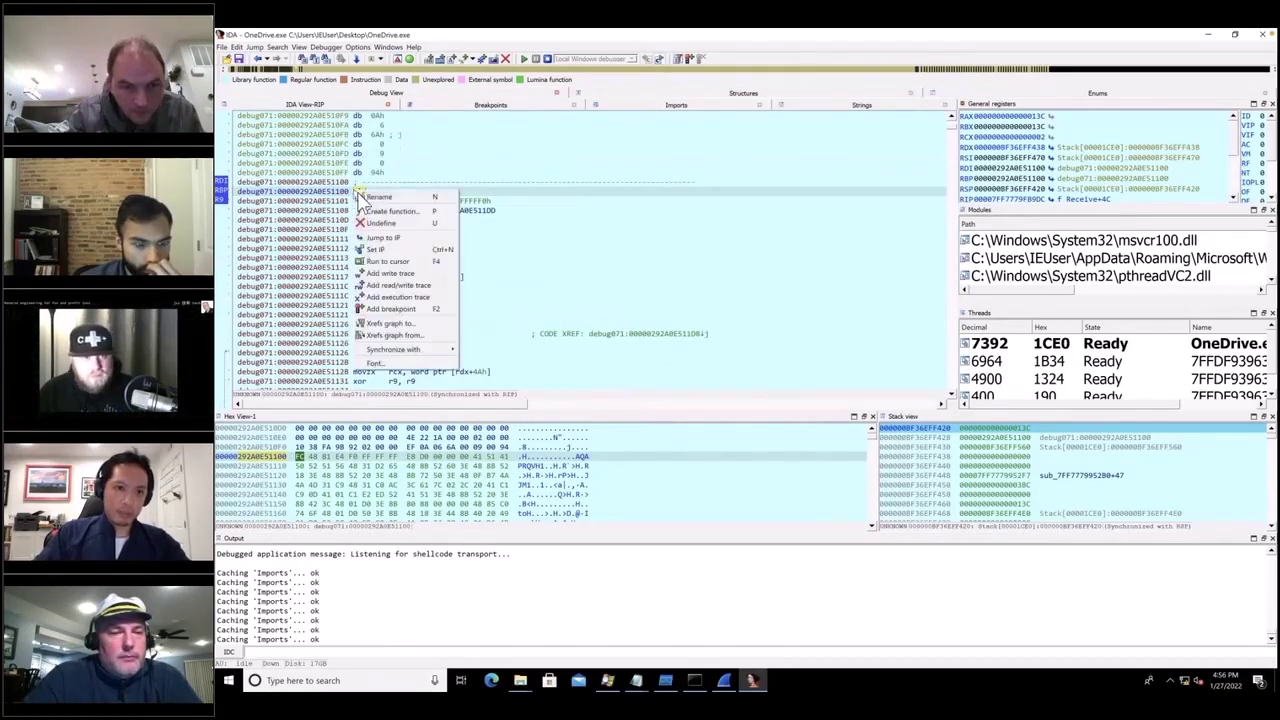
click(424, 250)
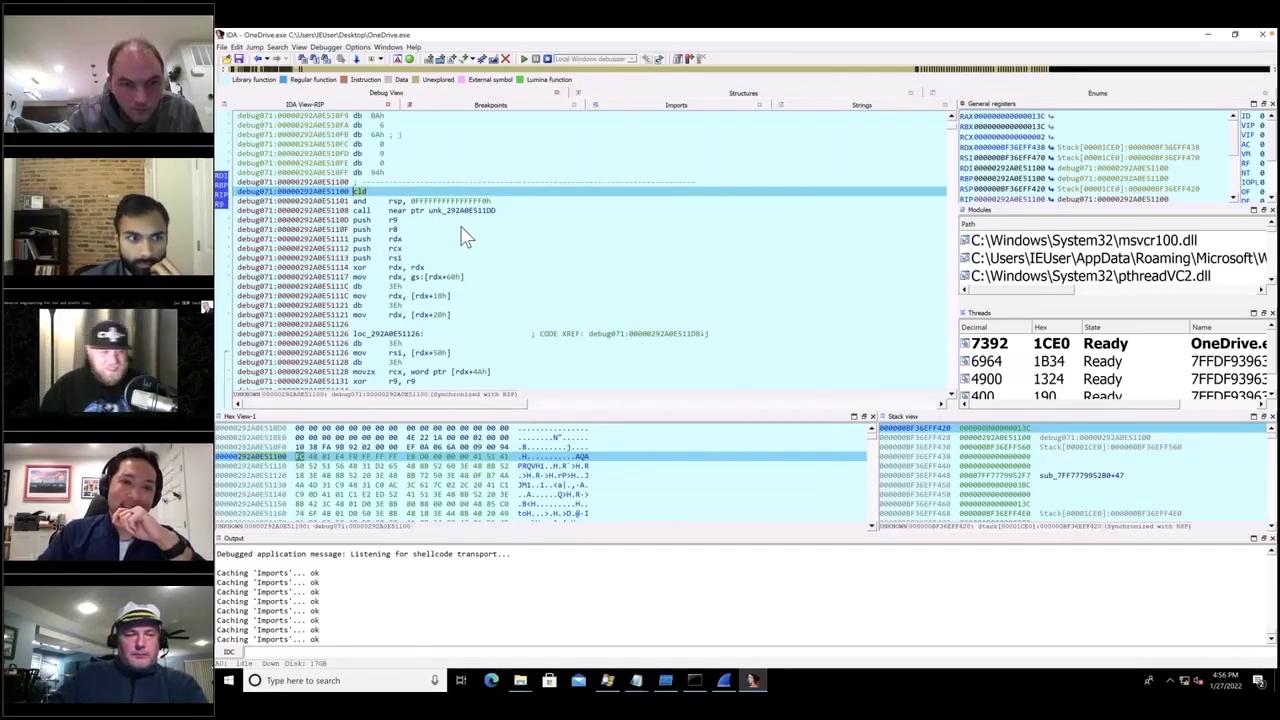
Step: Open the list of memory segments and check the permissions of debug071, which holds the shellcode
click(337, 192)
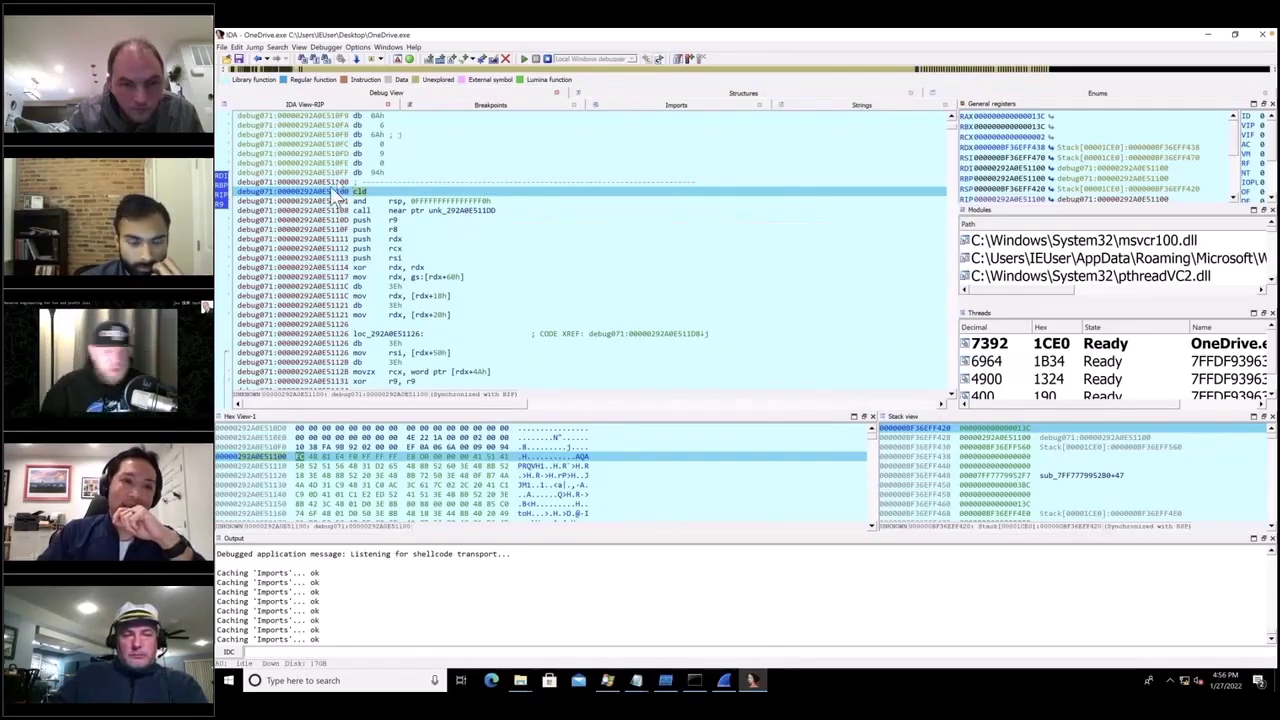
right_click(337, 195)
key(Escape)
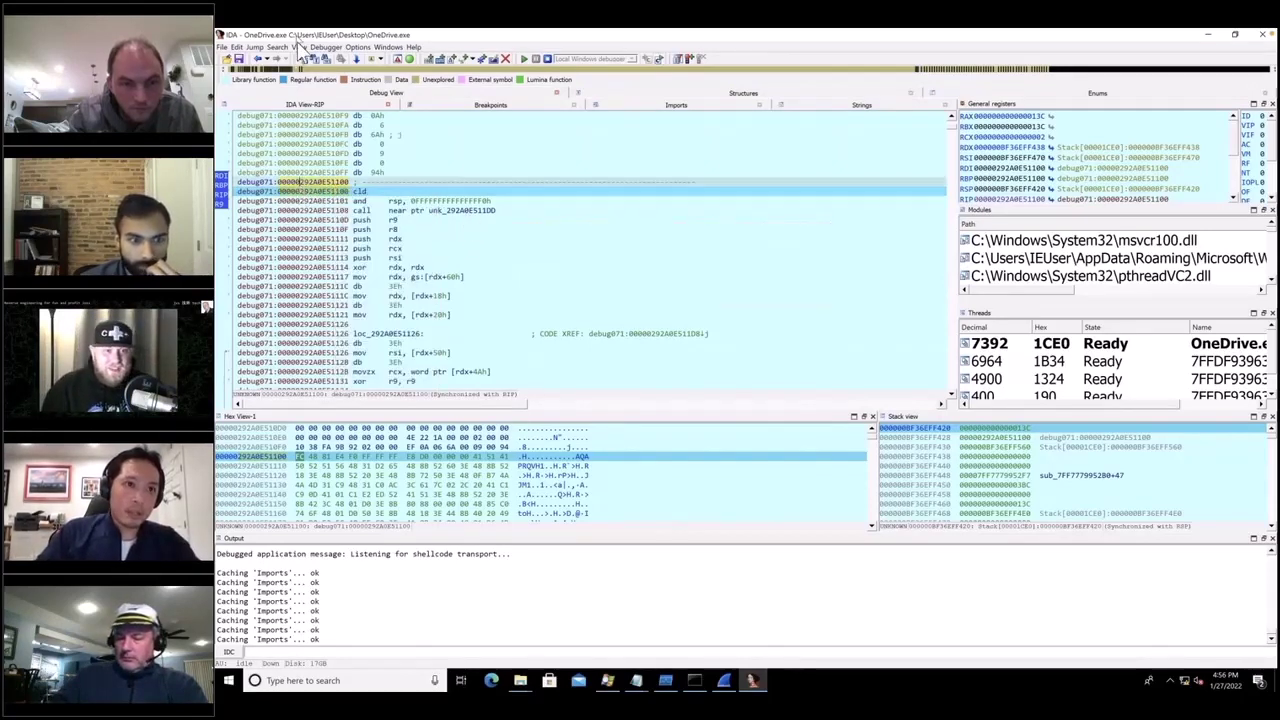
click(298, 47)
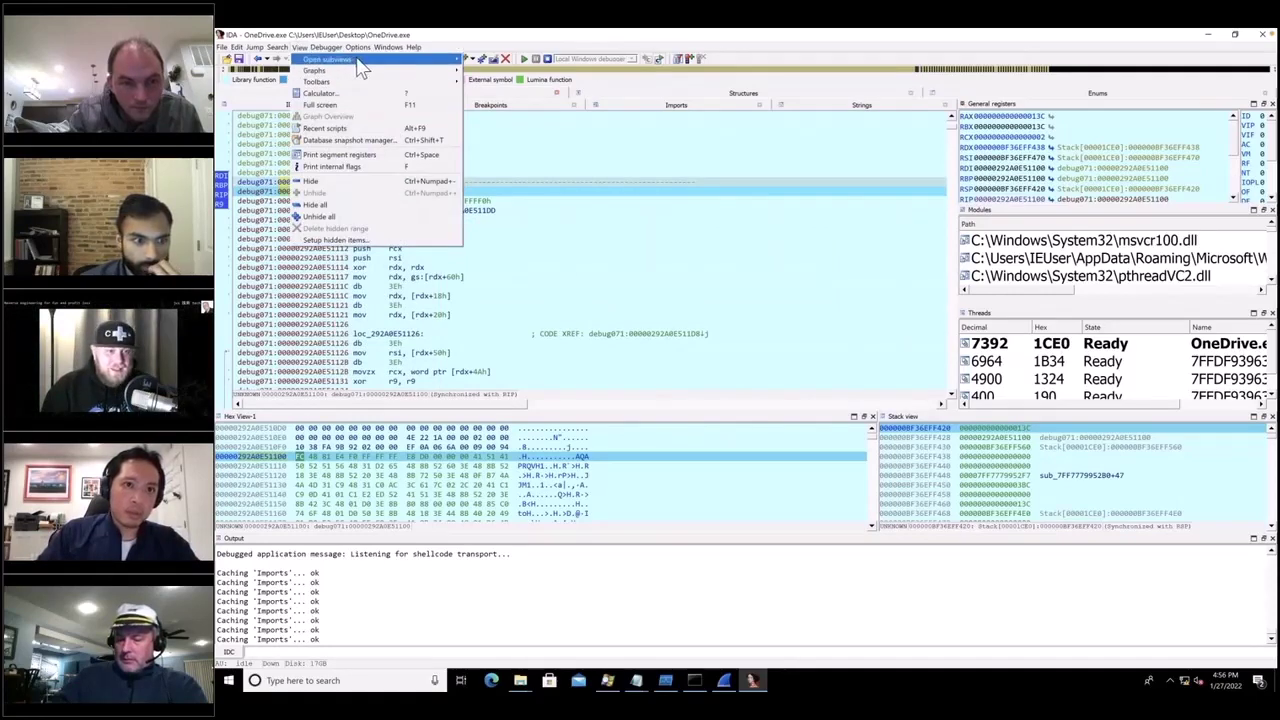
mouse_move(330, 59)
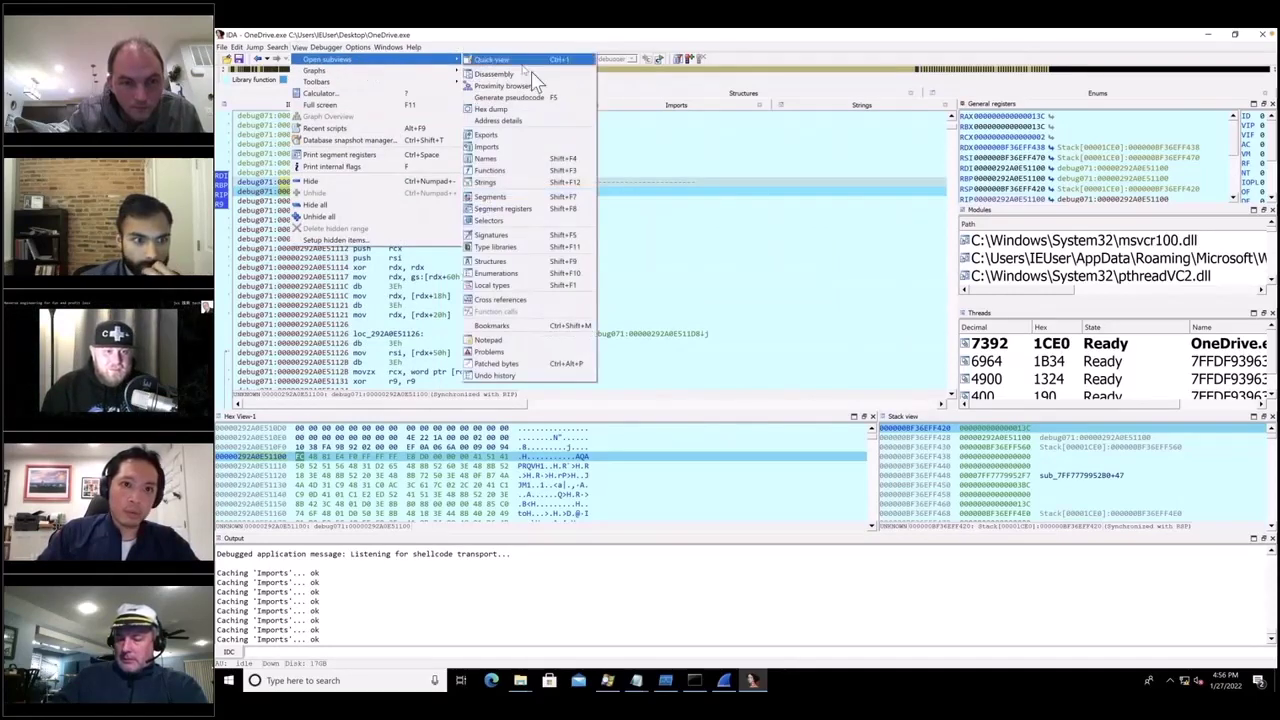
click(546, 198)
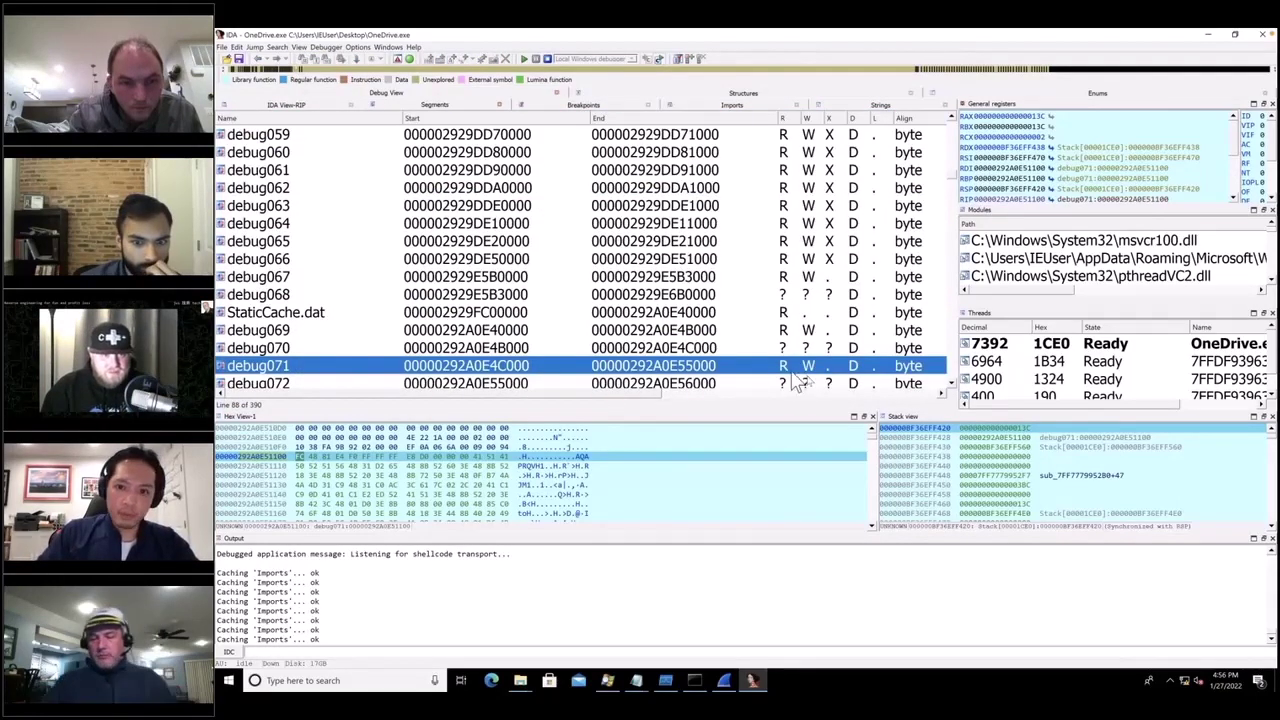
click(286, 104)
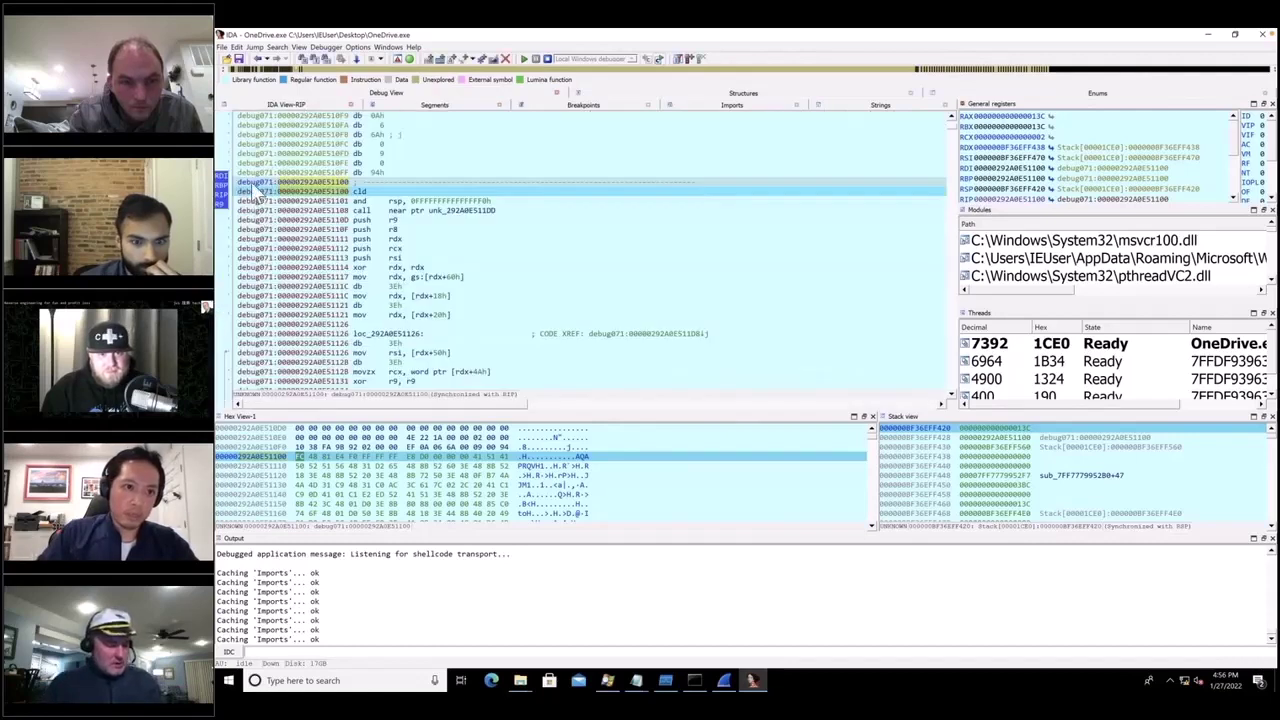
click(461, 108)
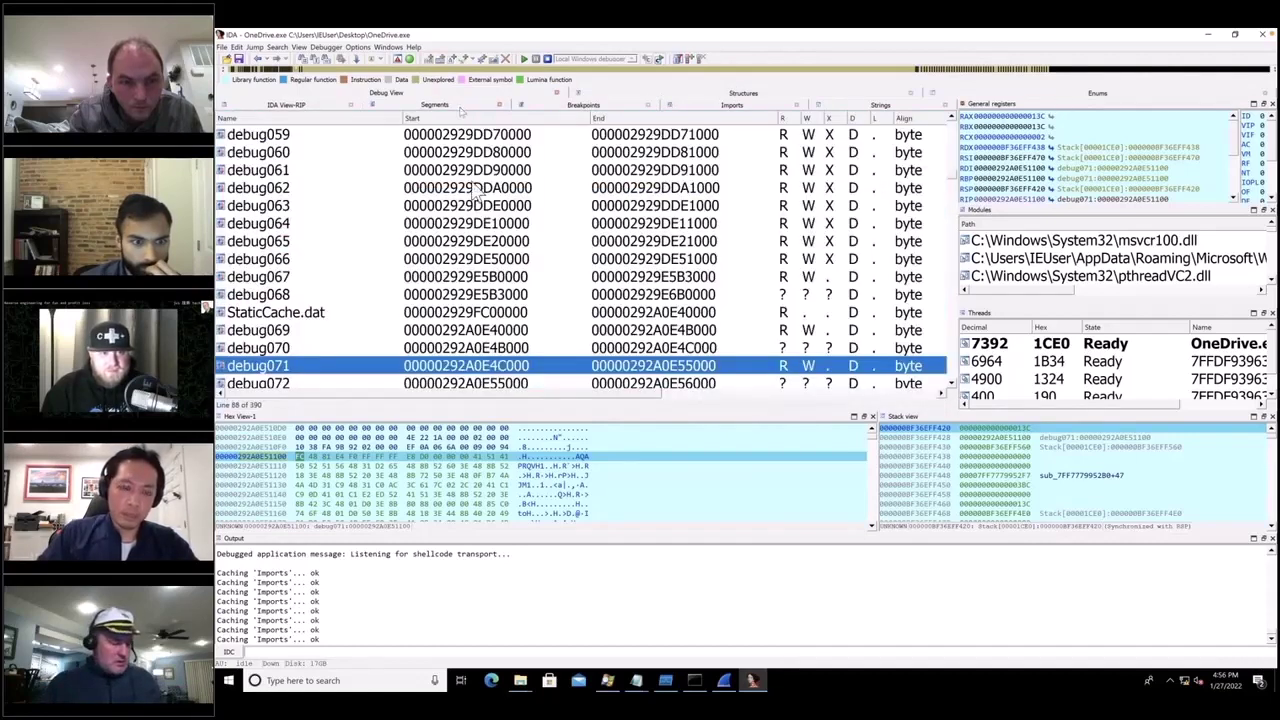
Step: Add the Execute permission to the debug071 segment in its segment attributes
right_click(749, 366)
click(782, 393)
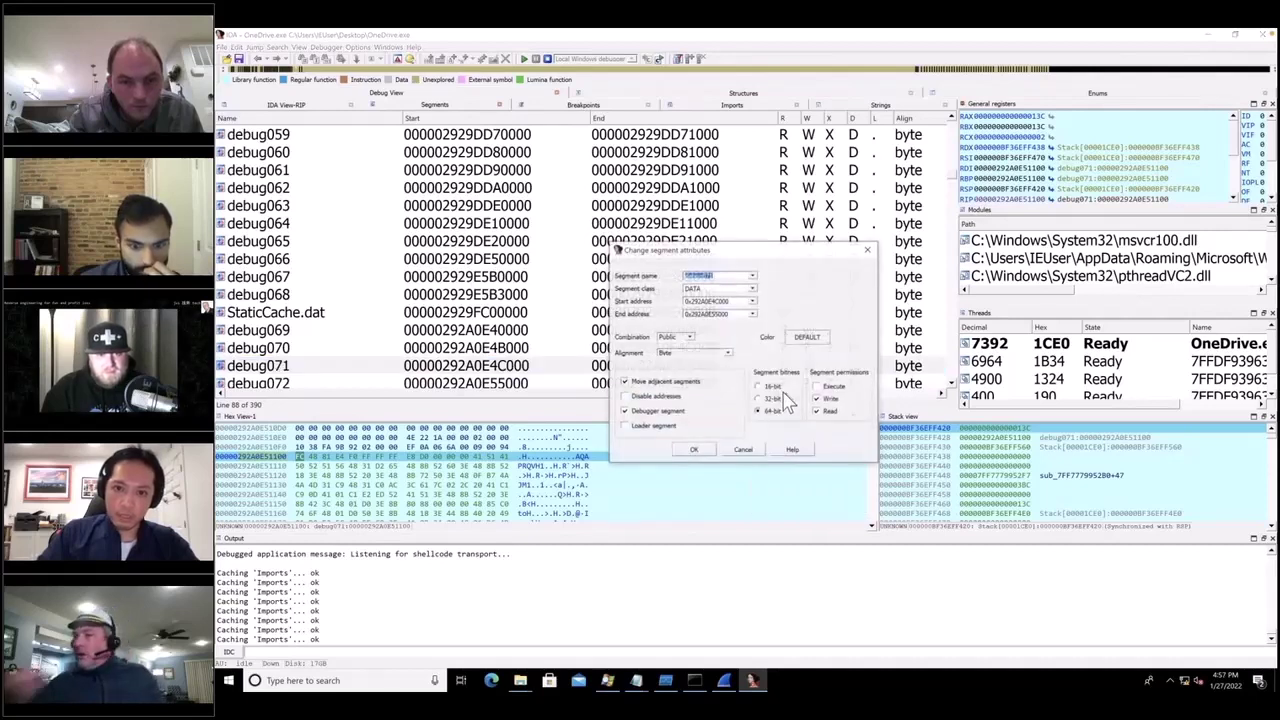
click(817, 386)
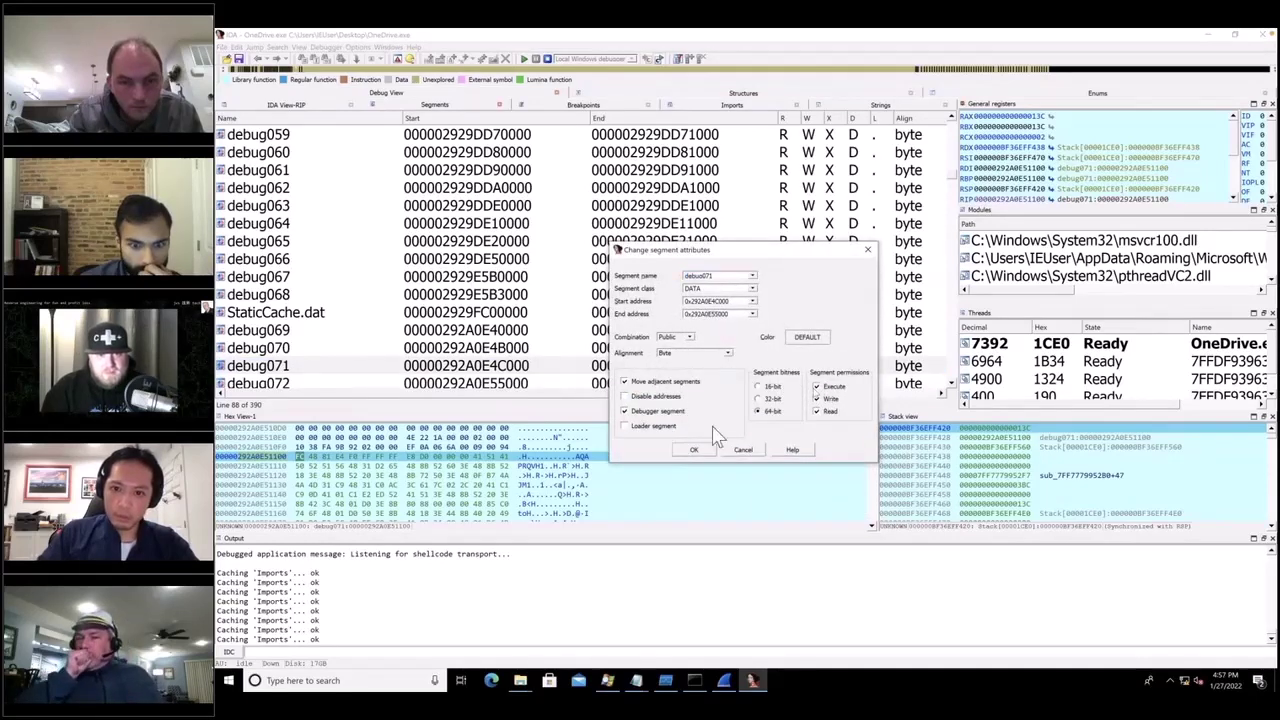
click(692, 451)
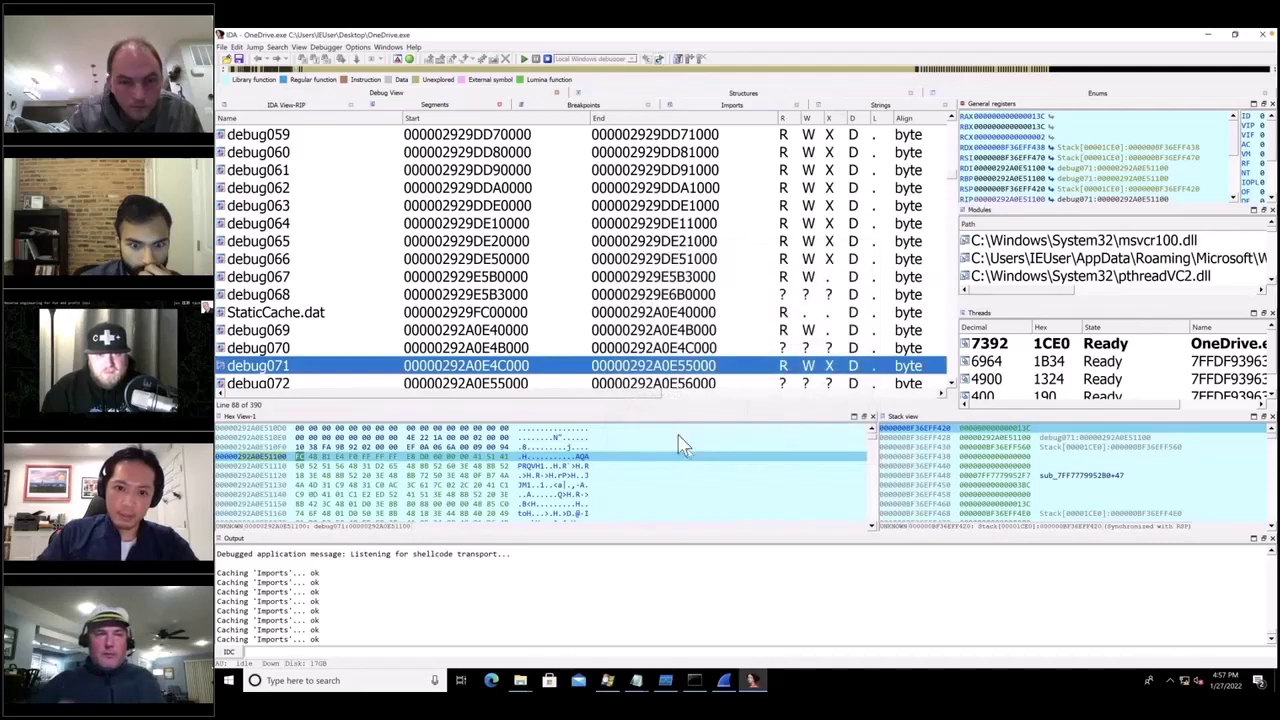
Step: Try to run the shellcode from 292A0E51100 and answer the exception handling prompts
click(322, 106)
click(415, 195)
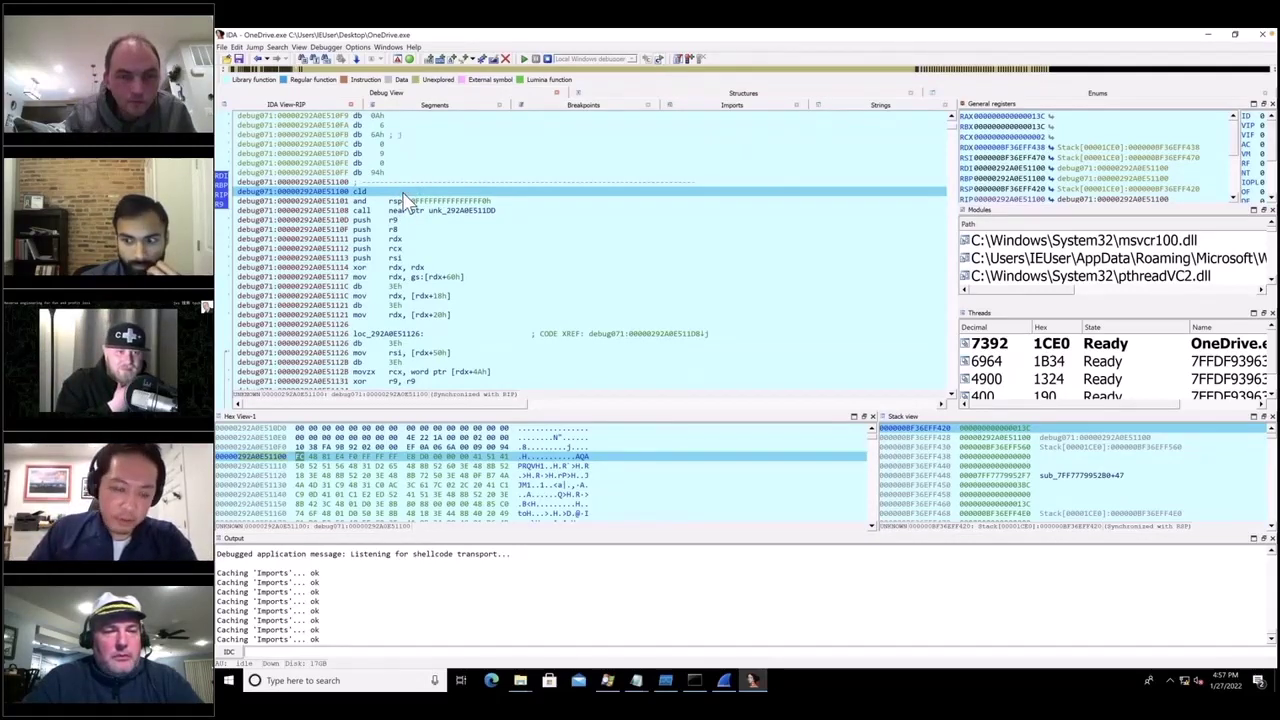
key(F9)
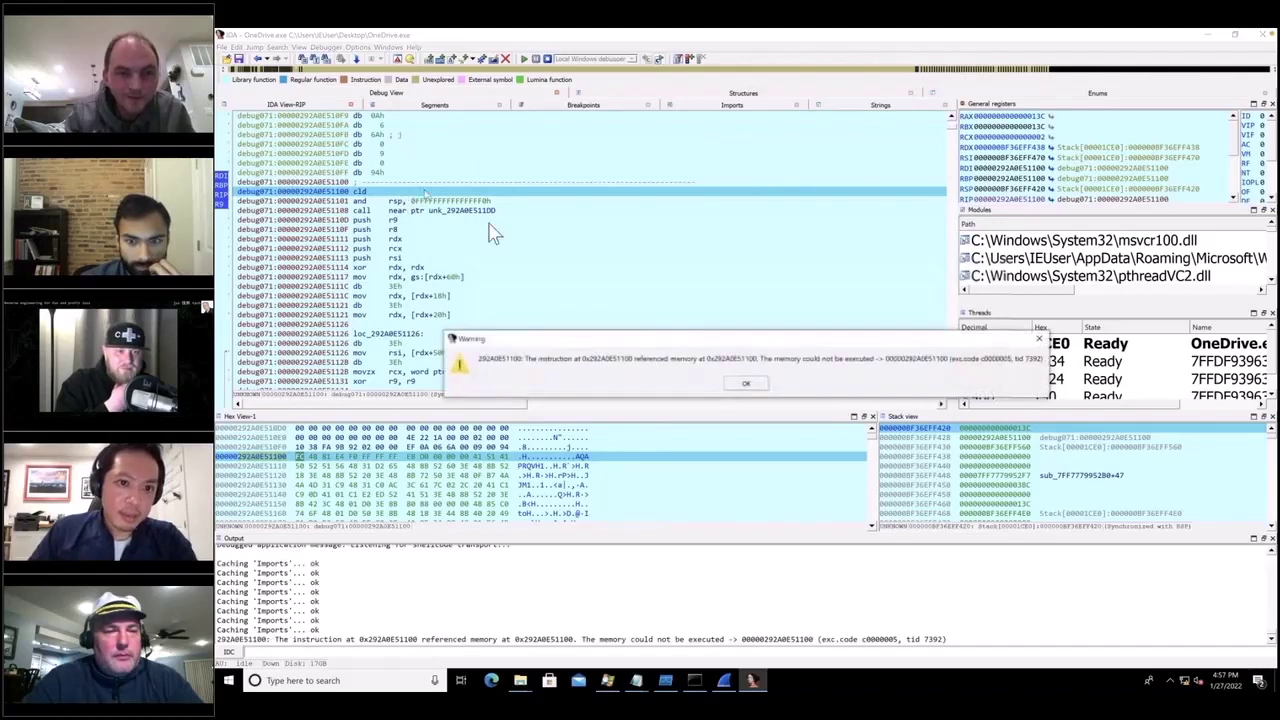
click(749, 386)
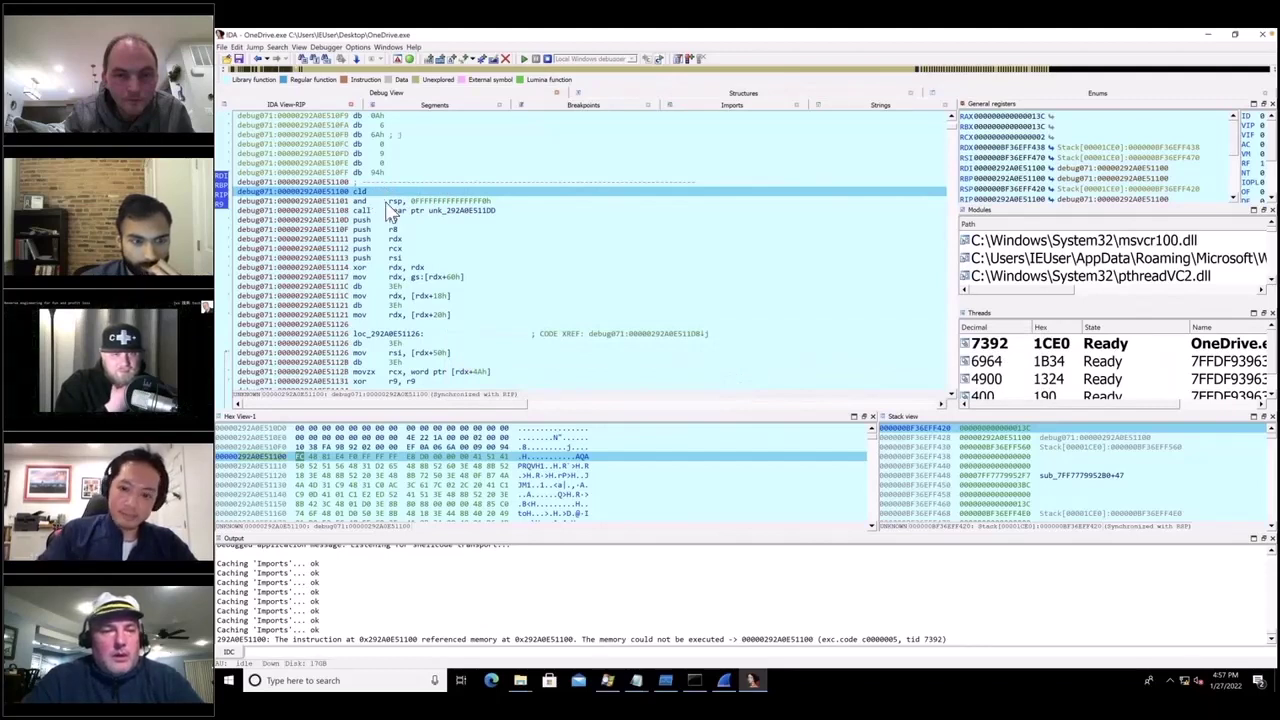
key(F9)
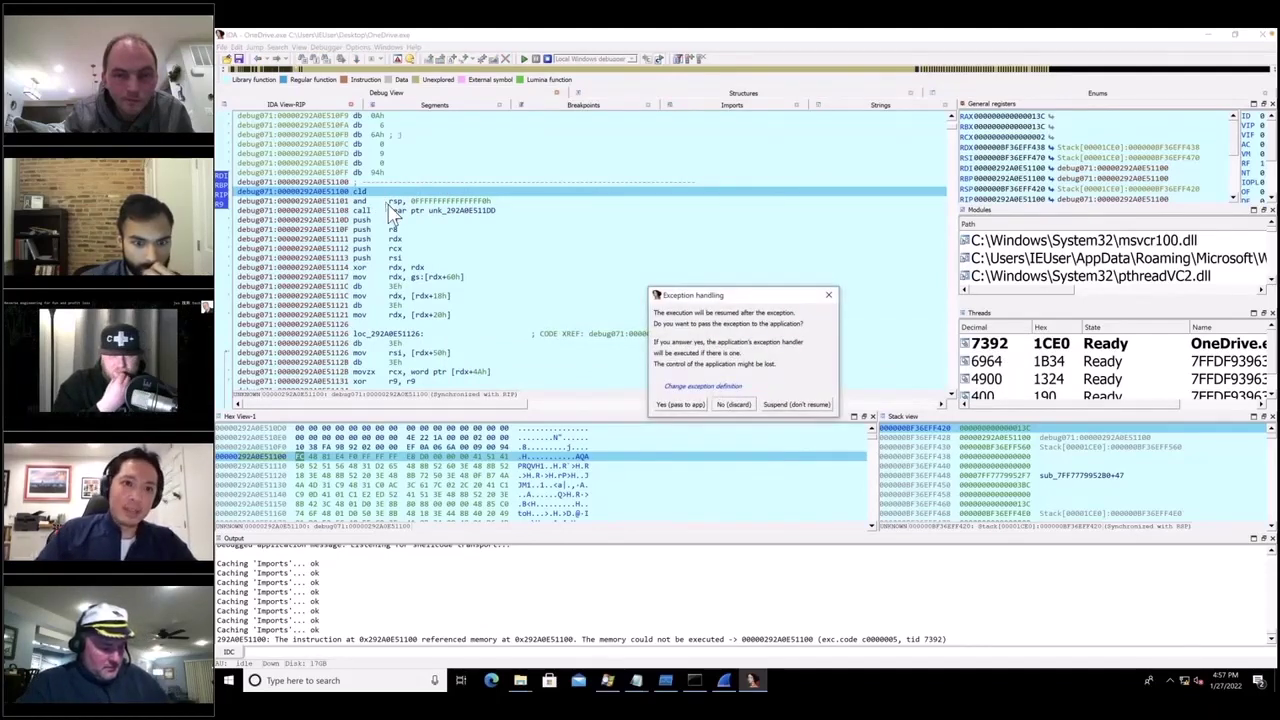
key(Return)
Step: Go back to the f_Receive graph and examine the blocks that follow the recv call
click(418, 201)
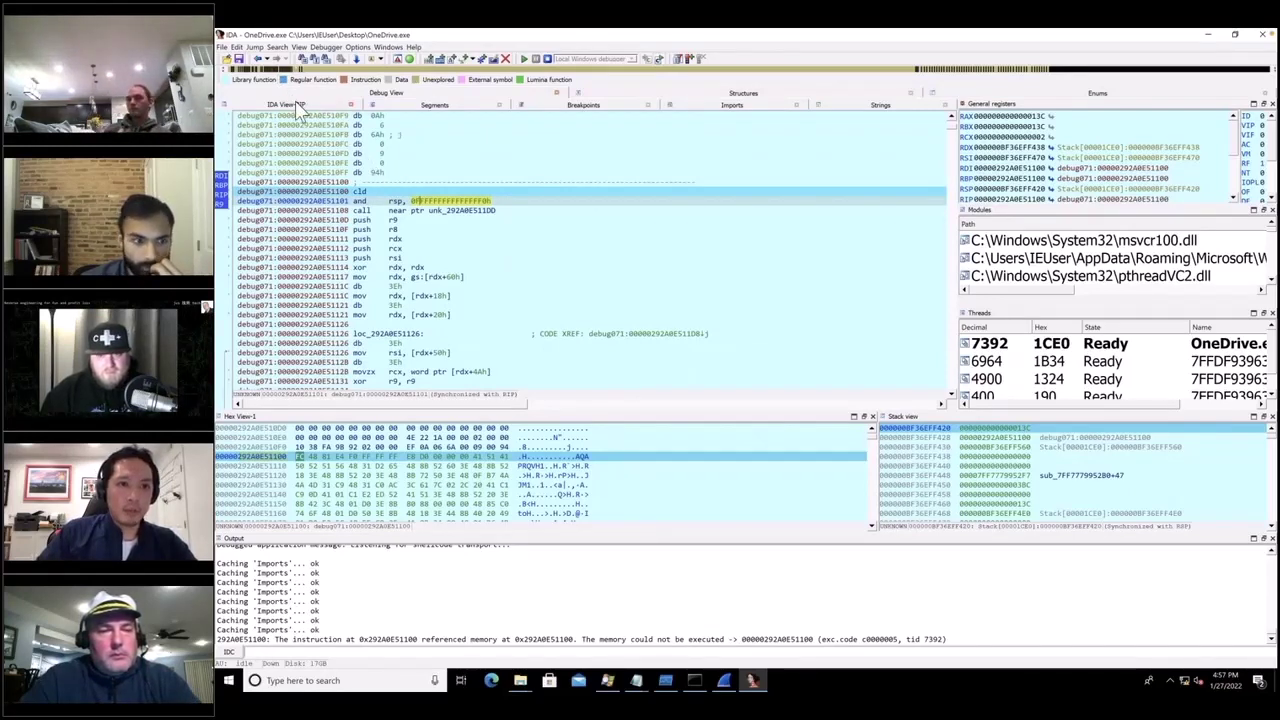
click(395, 104)
click(312, 104)
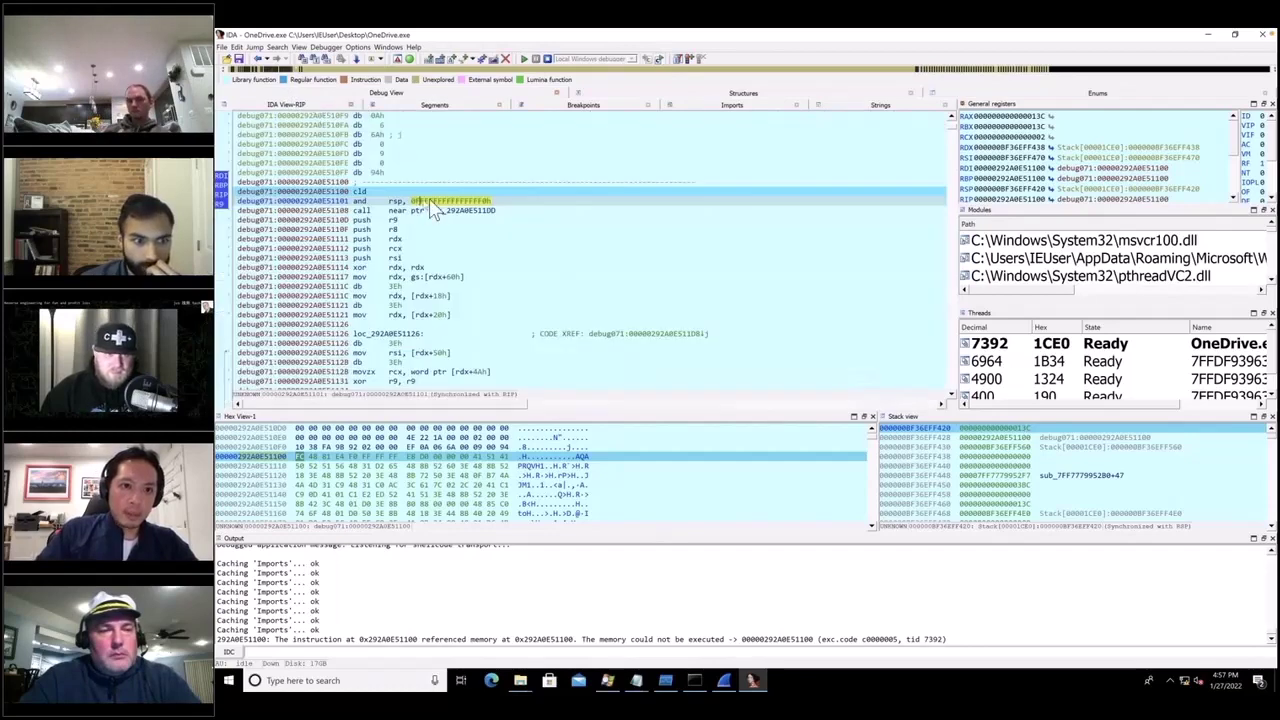
key(Escape)
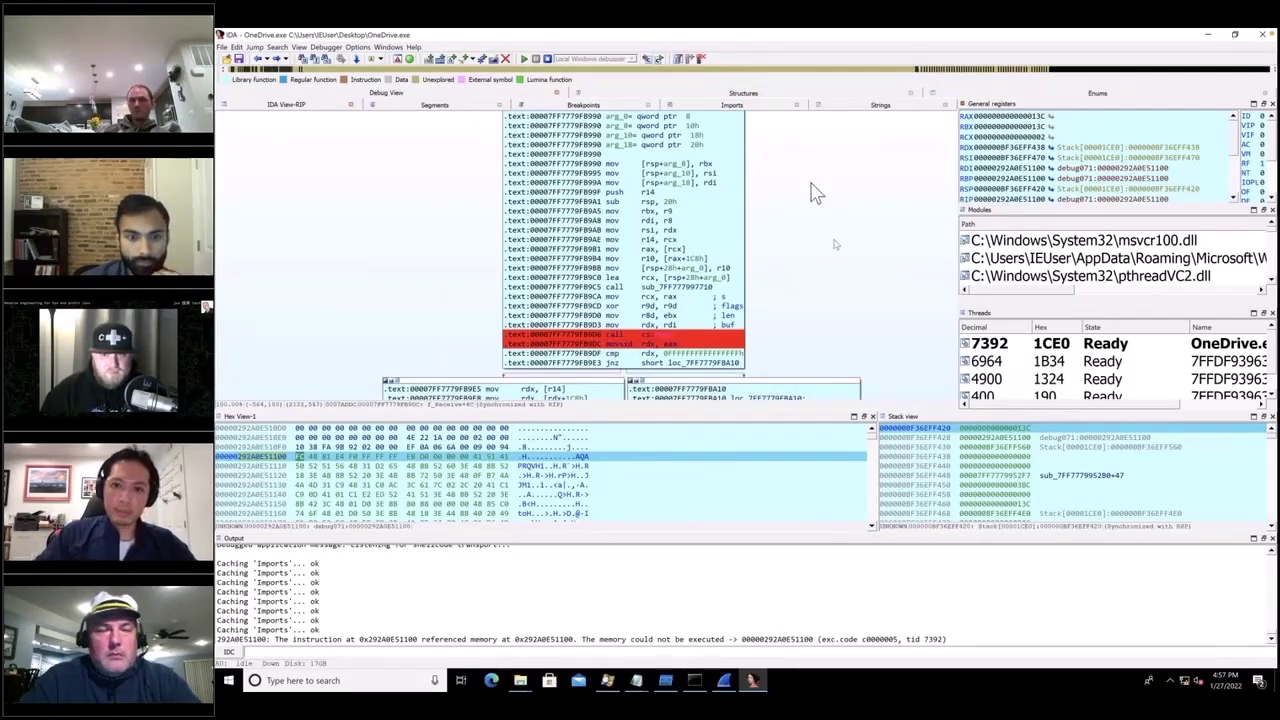
scroll(870, 230, down, 6)
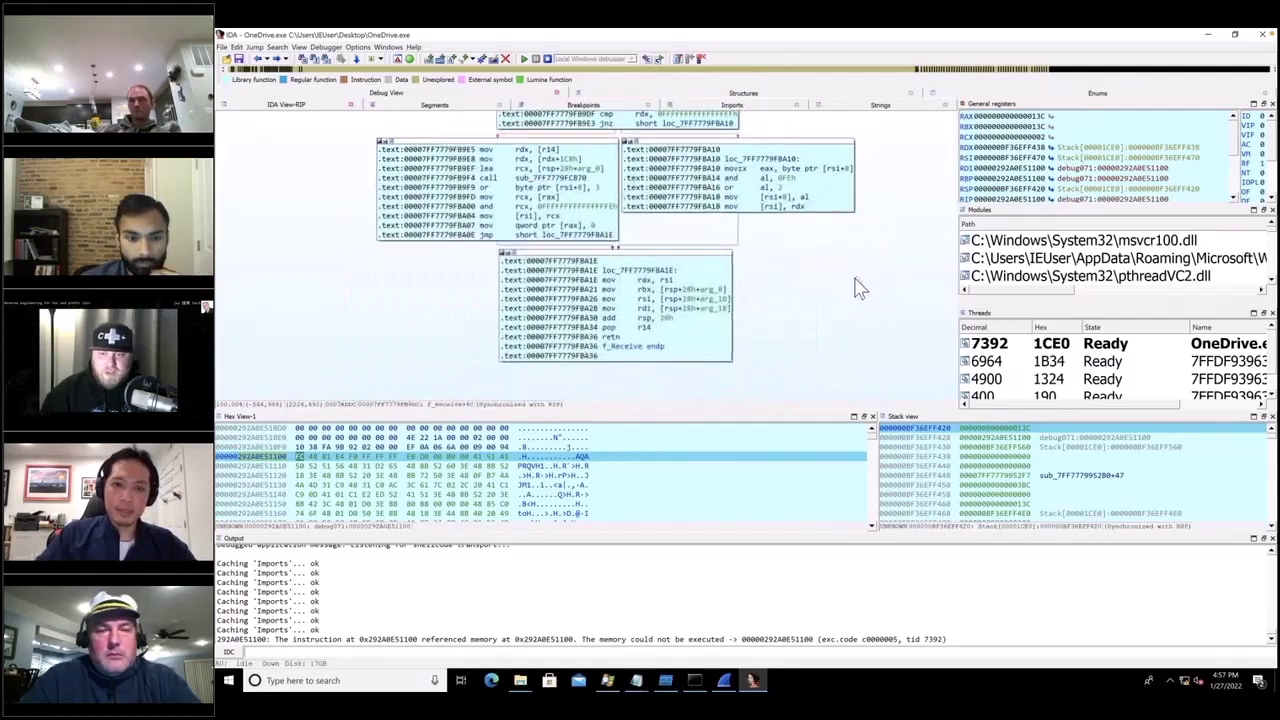
scroll(855, 288, up, 1)
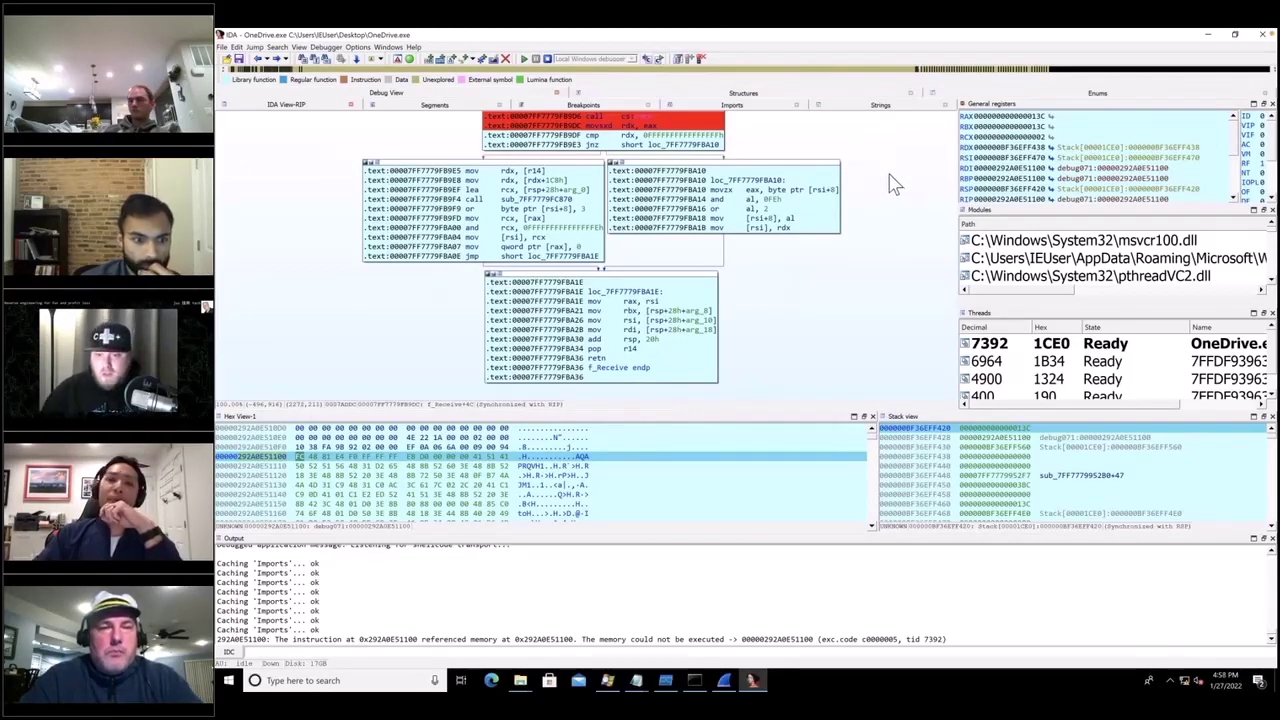
Step: Examine the f_Receive graph around the recv call, from the argument setup to the two branches after the return-value comparison
scroll(823, 189, up, 1)
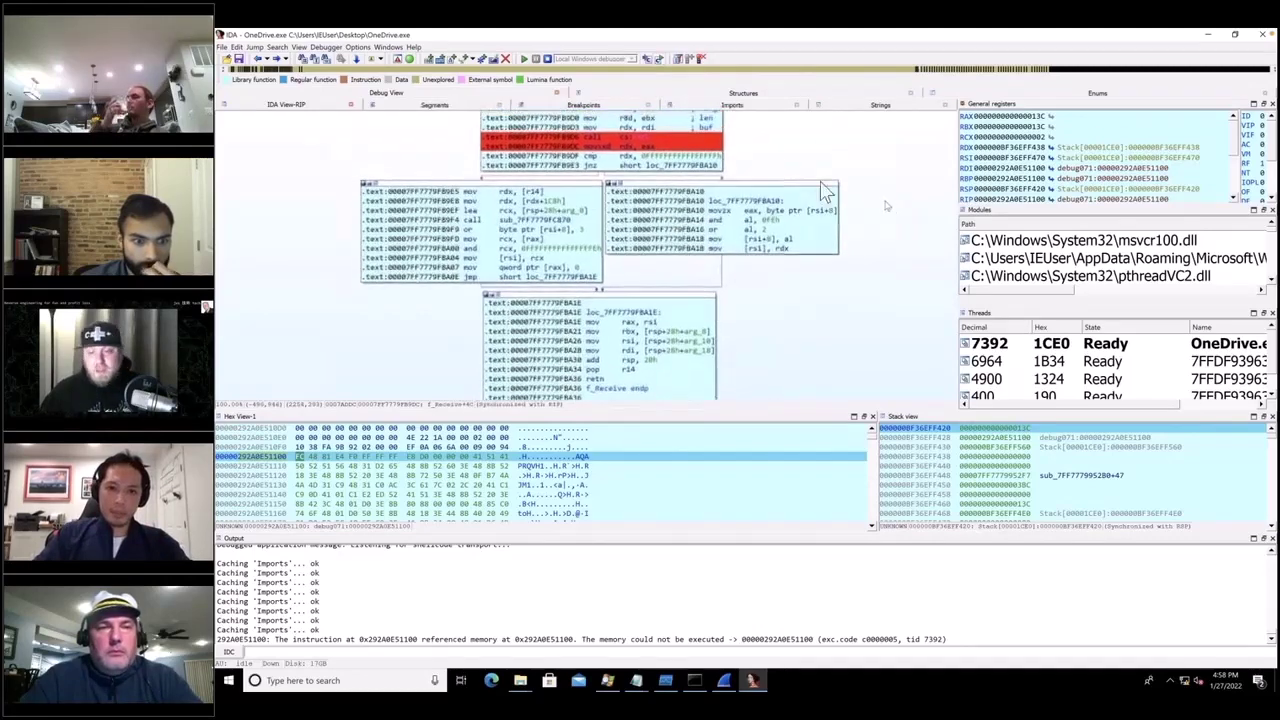
scroll(797, 205, up, 2)
scroll(798, 220, up, 1)
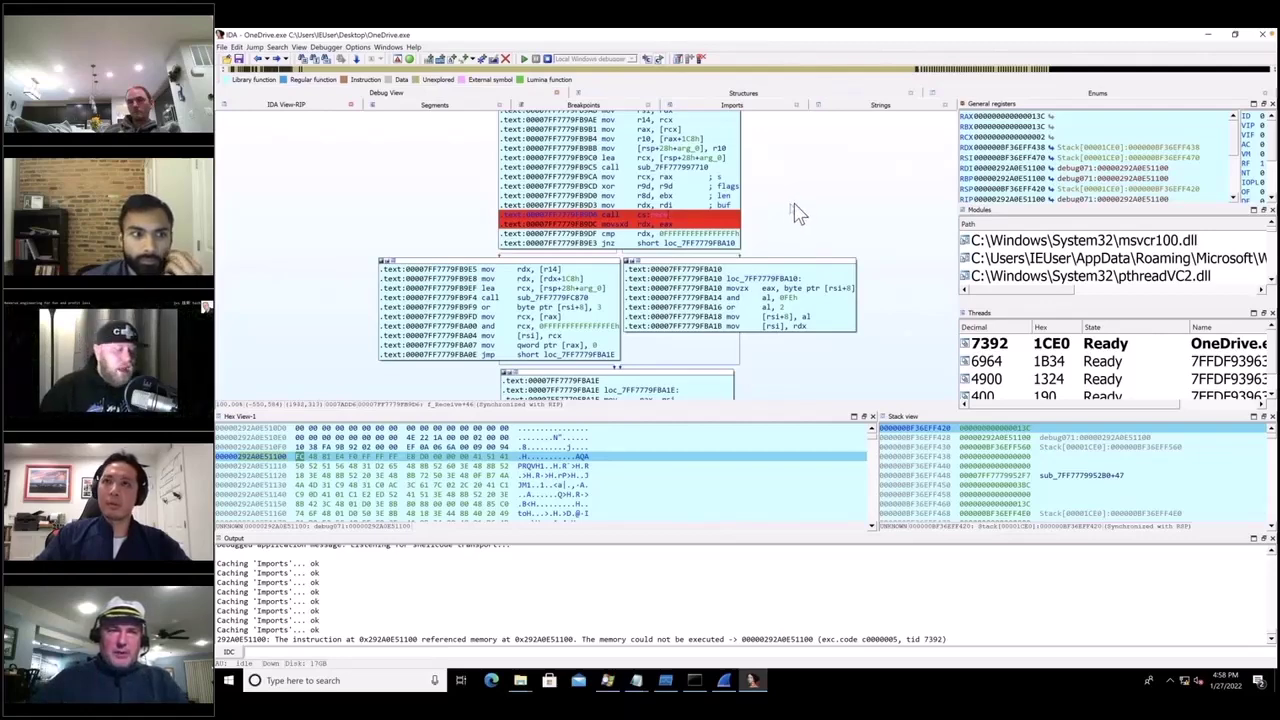
scroll(800, 205, down, 1)
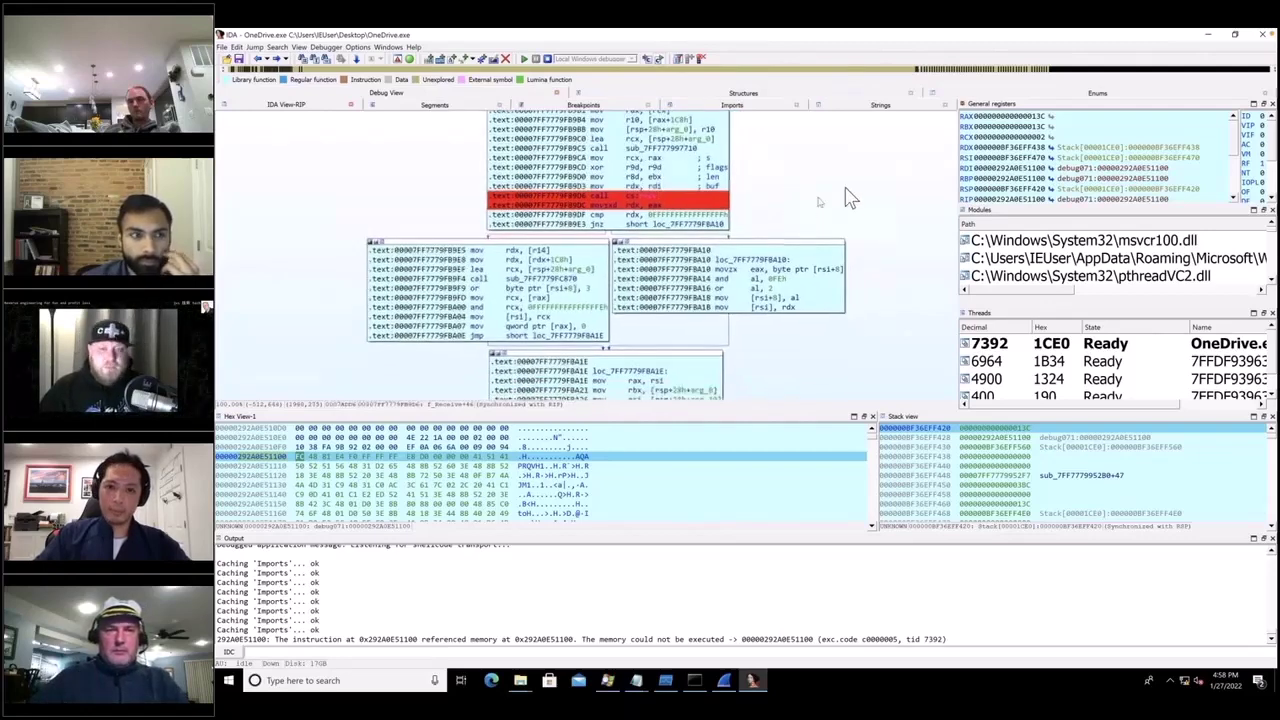
scroll(885, 206, left, 1)
scroll(880, 206, up, 6)
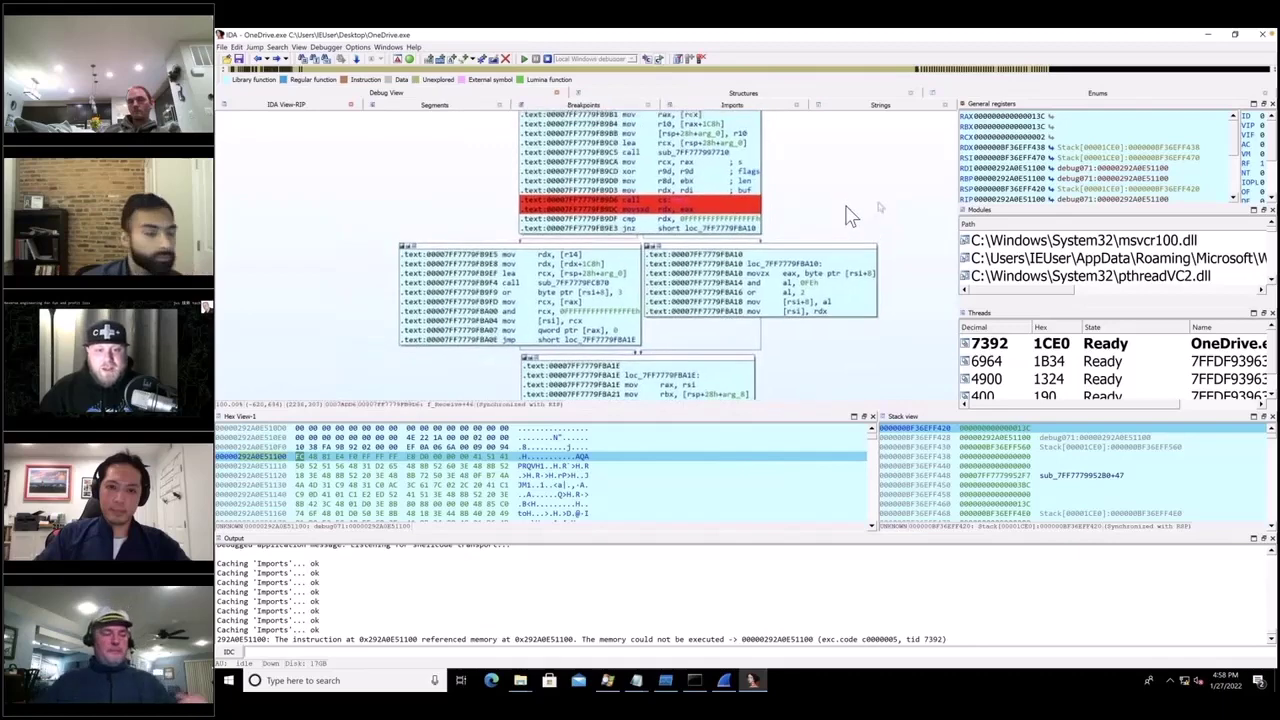
scroll(720, 245, right, 1)
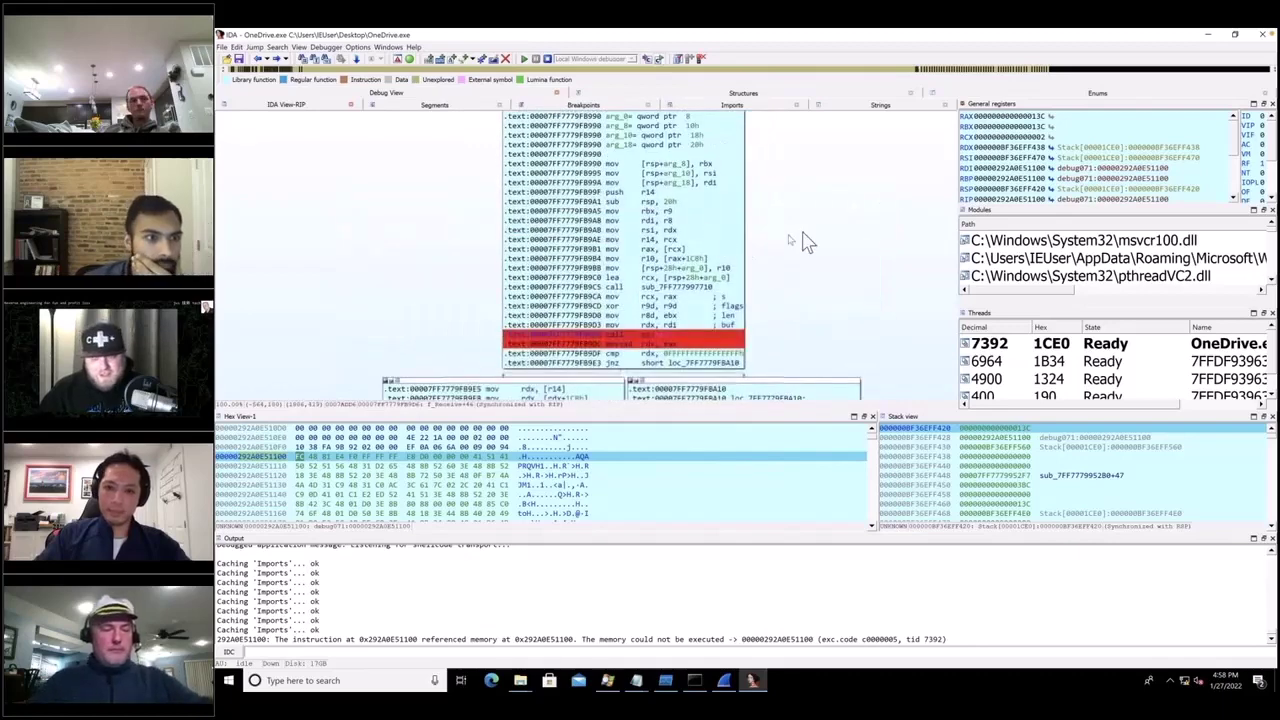
drag(820, 253, 800, 270)
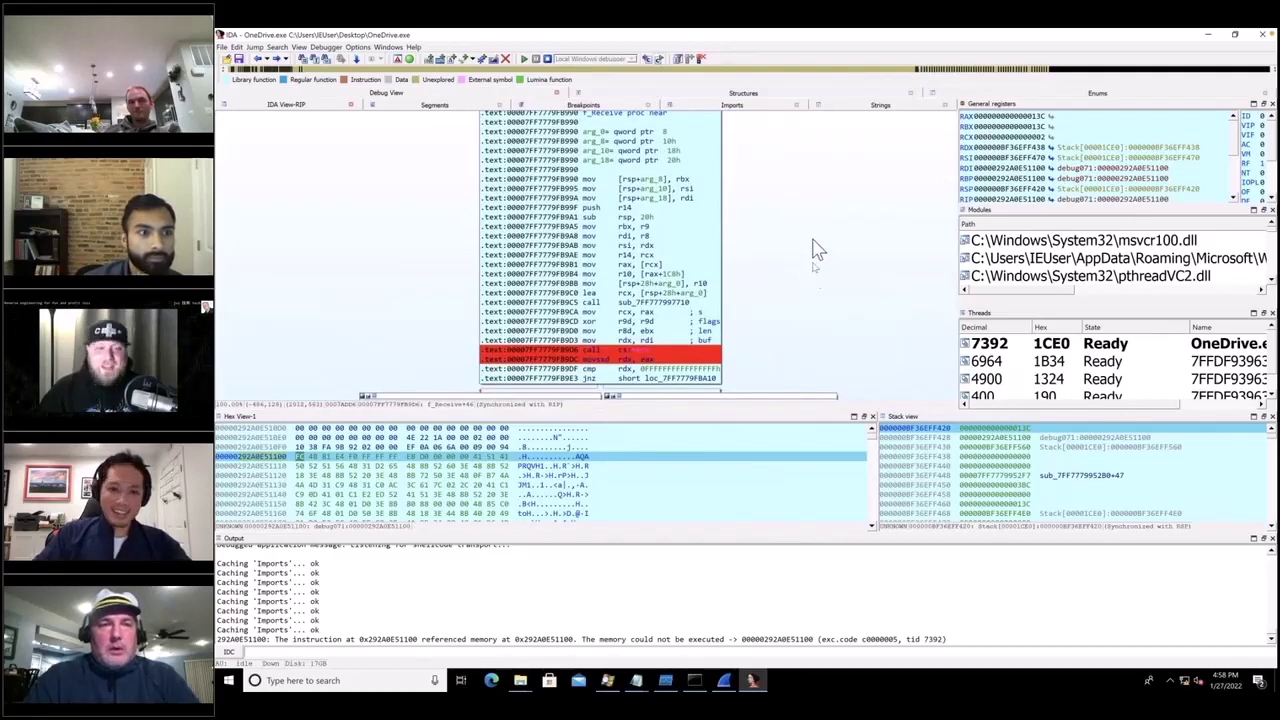
scroll(817, 250, down, 2)
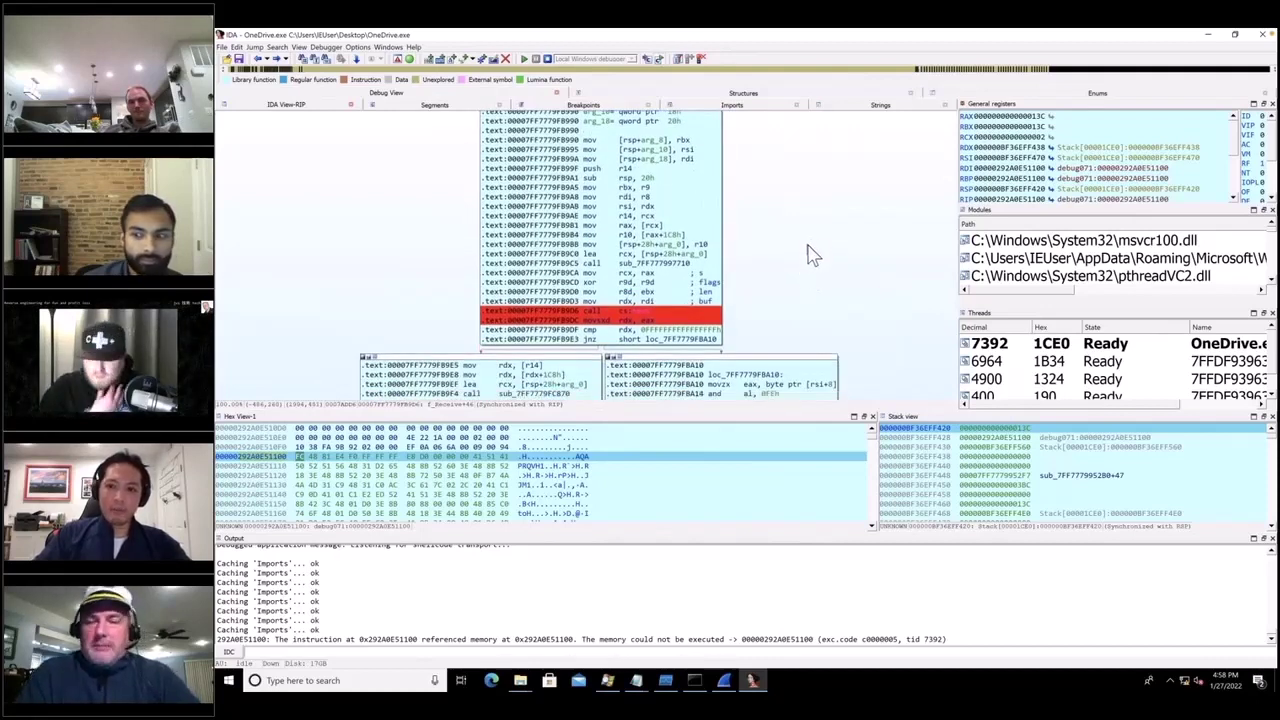
drag(812, 255, 800, 220)
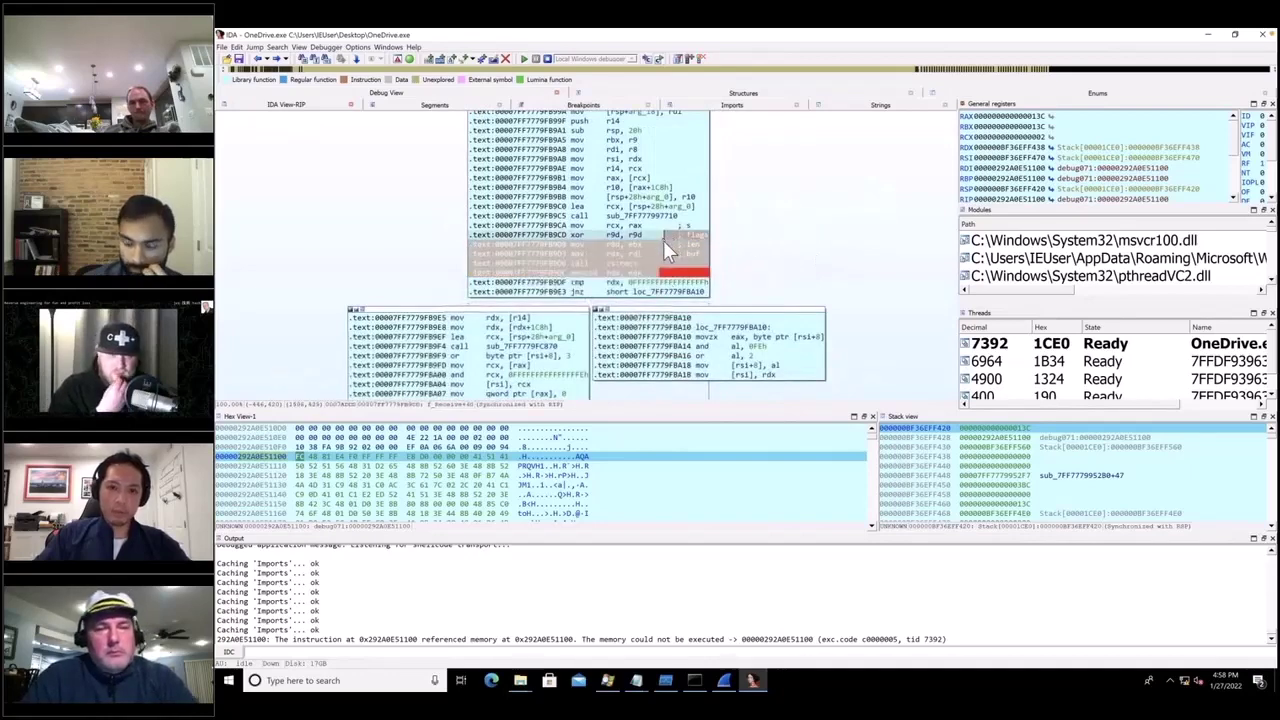
drag(826, 295, 862, 247)
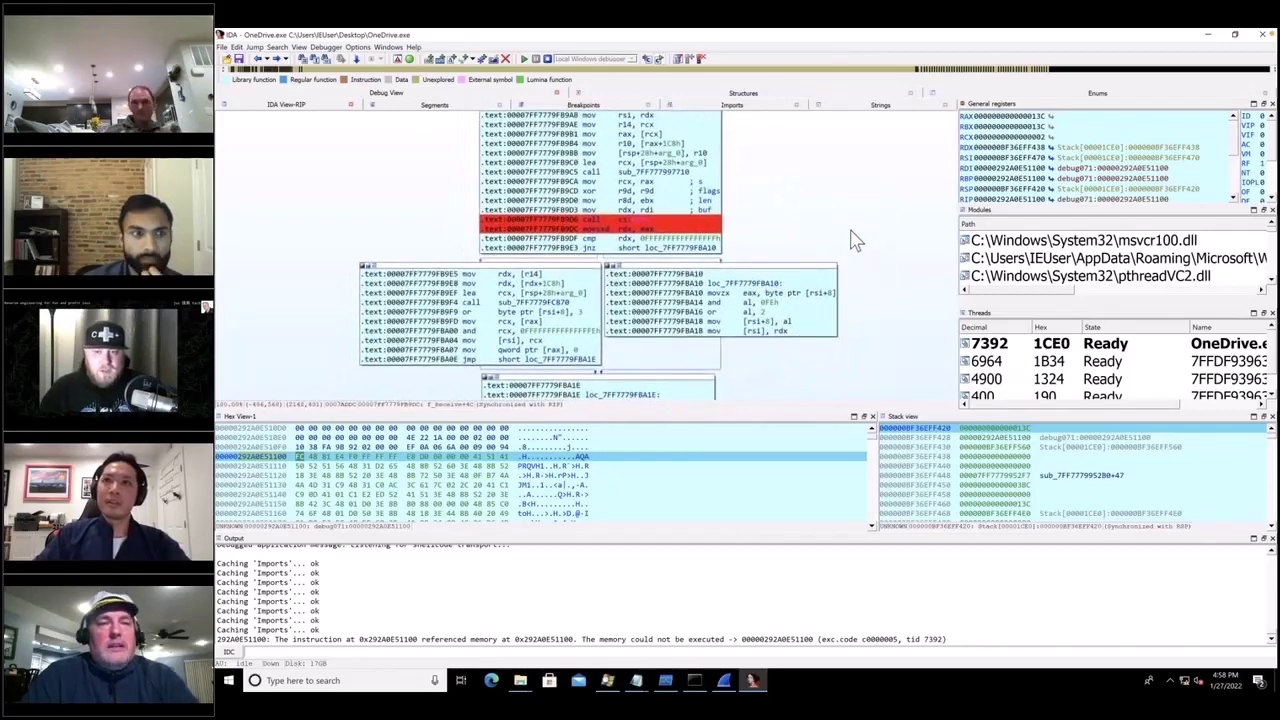
drag(846, 220, 850, 230)
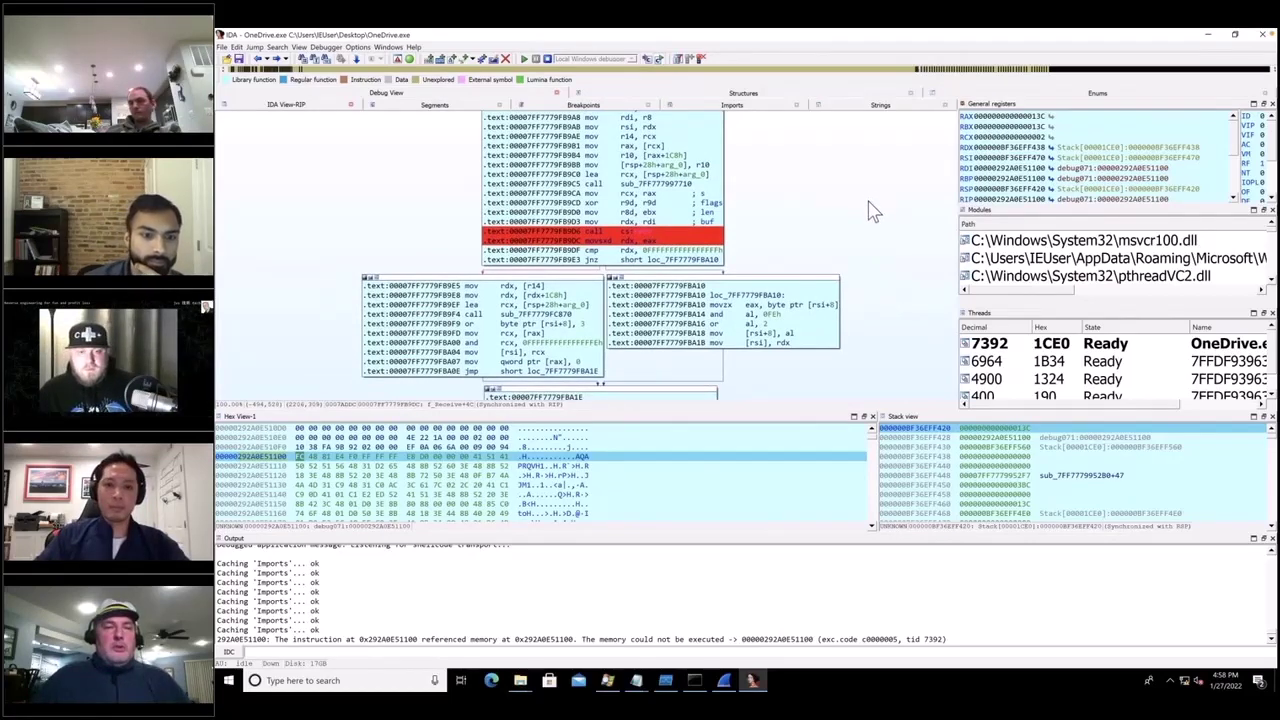
drag(870, 210, 869, 203)
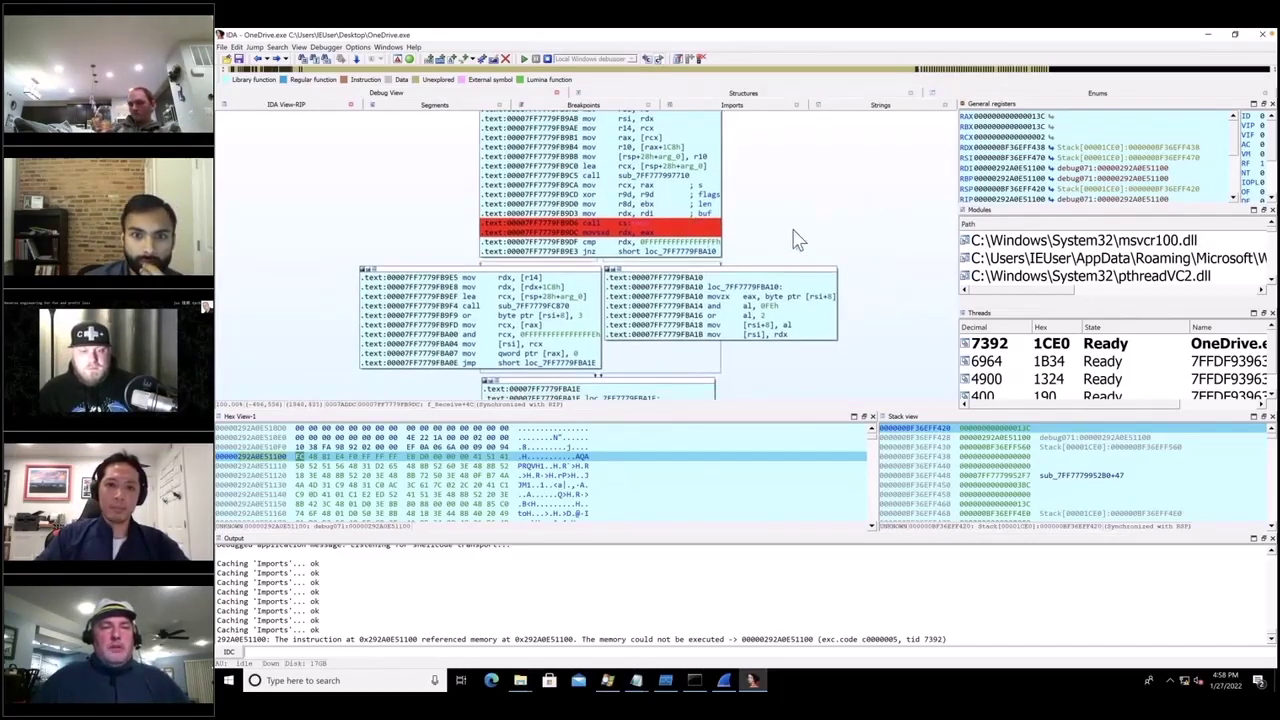
scroll(796, 235, down, 1)
scroll(833, 329, down, 1)
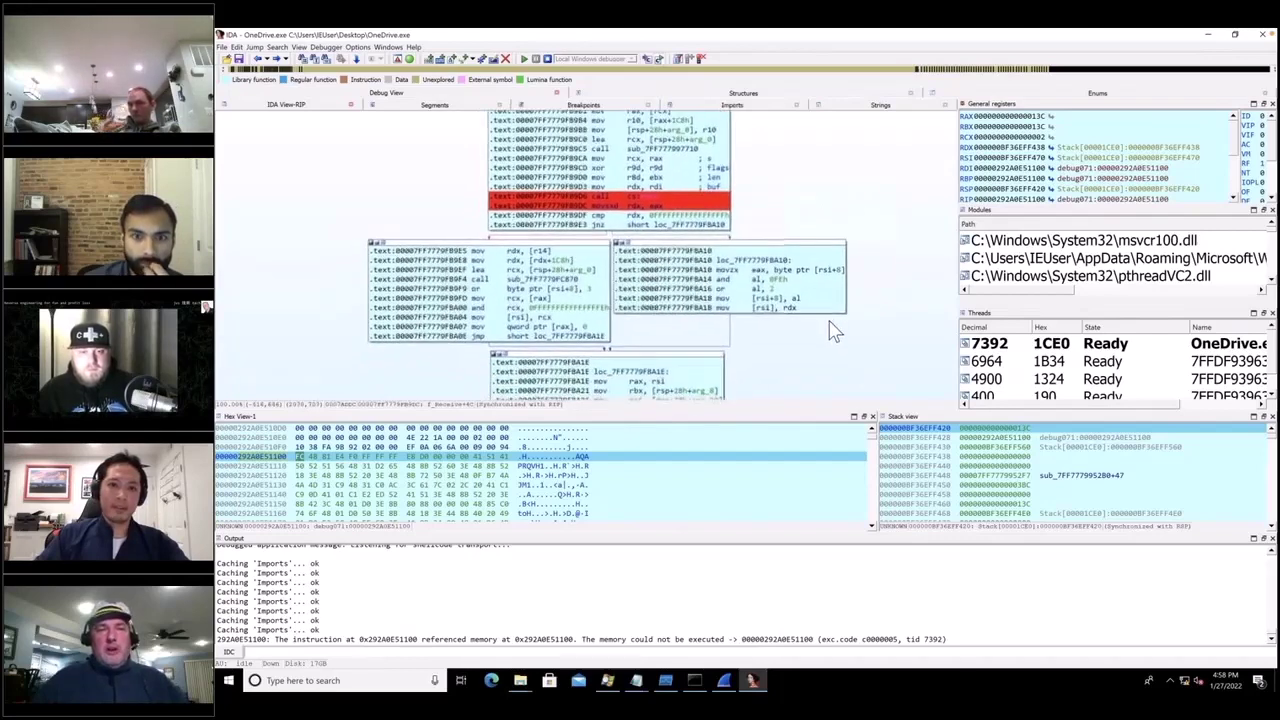
scroll(838, 335, right, 1)
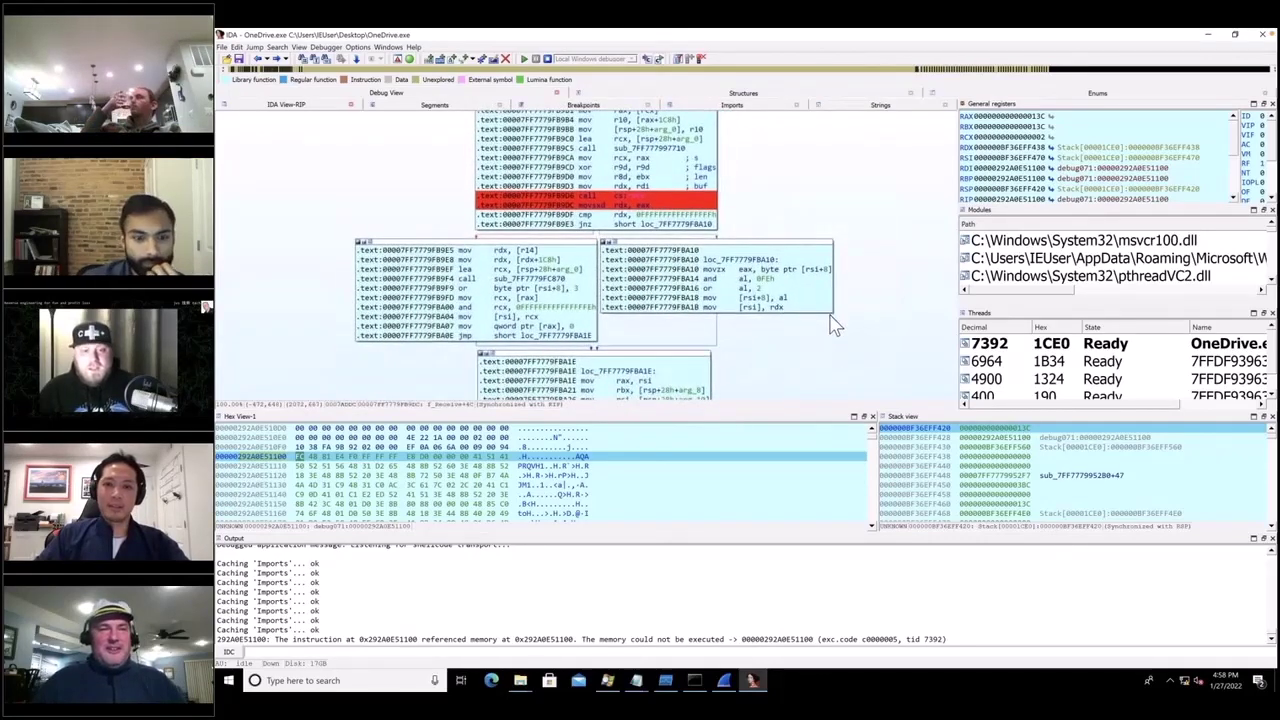
scroll(830, 326, down, 1)
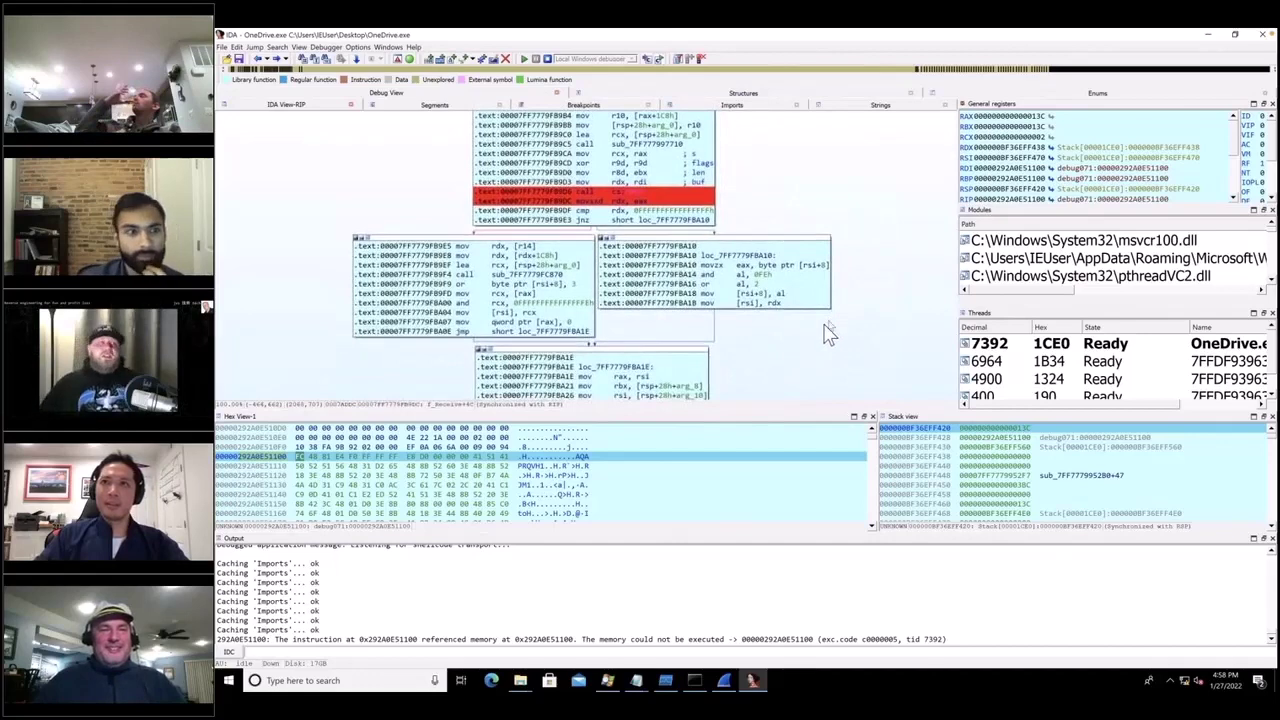
scroll(834, 325, down, 1)
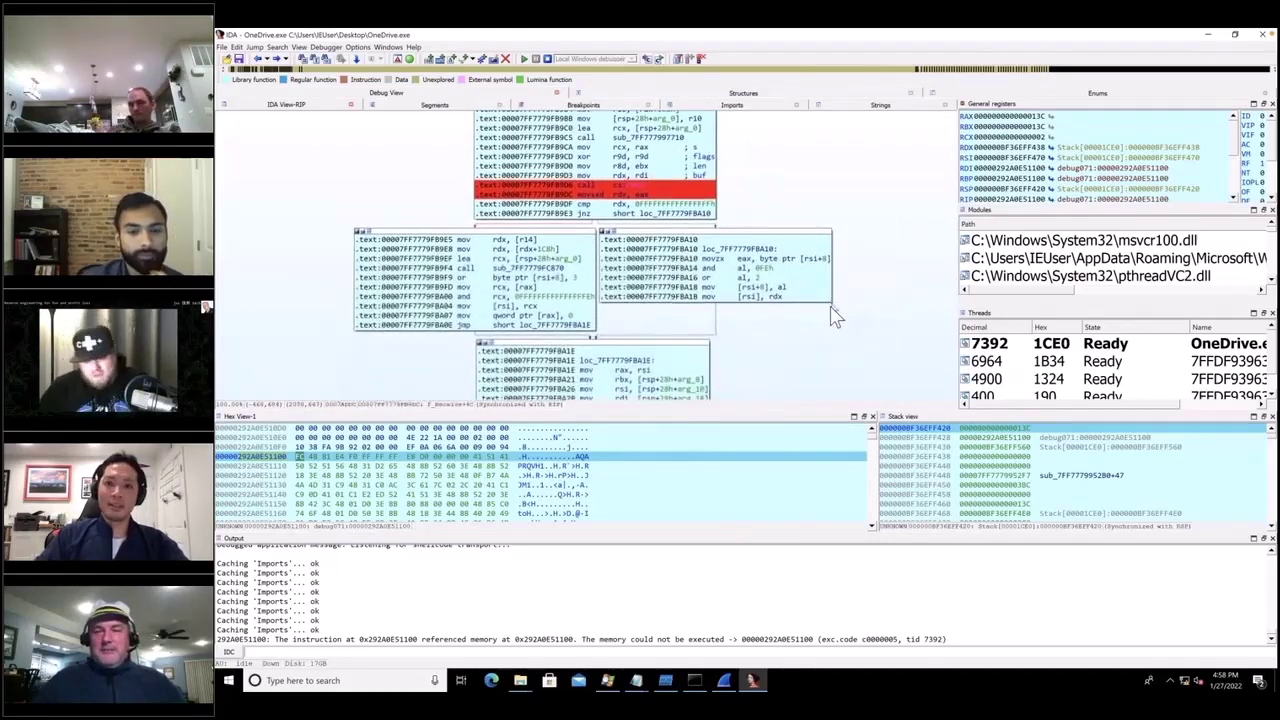
scroll(845, 328, down, 1)
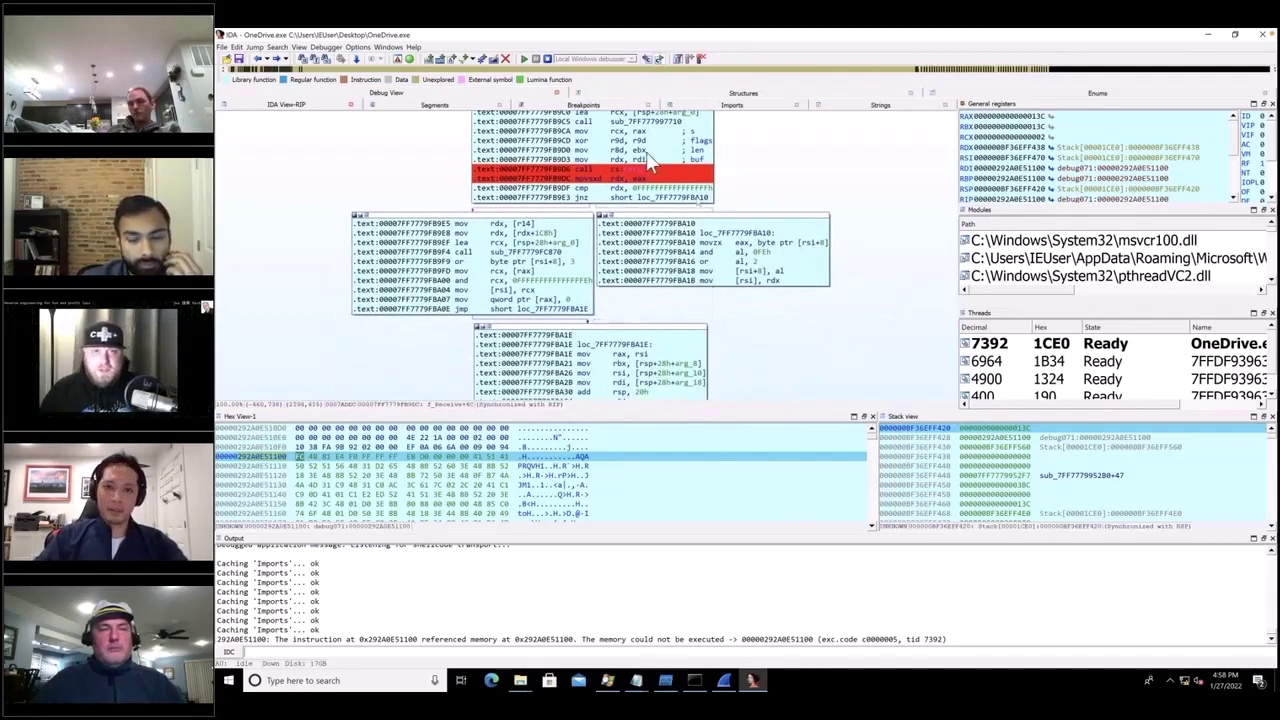
Step: Resume the suspended process, pass the memory exception to the application, and continue running past the repeated exception
click(527, 60)
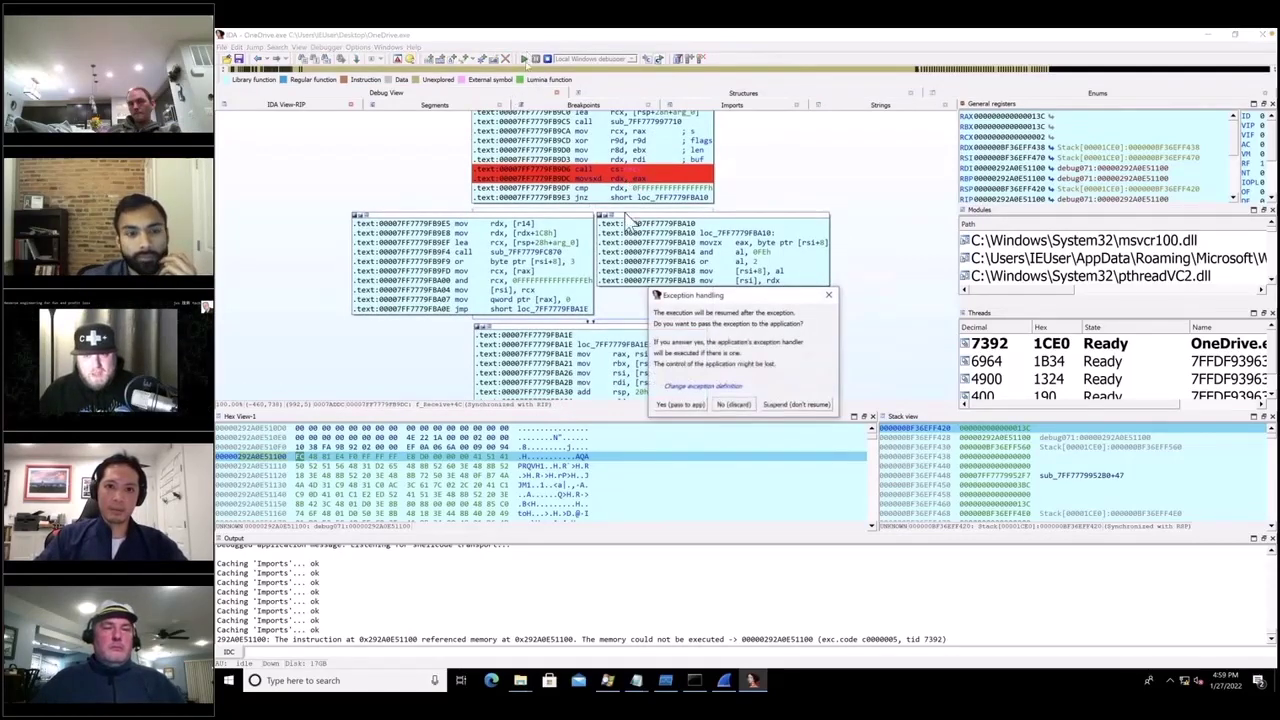
click(680, 404)
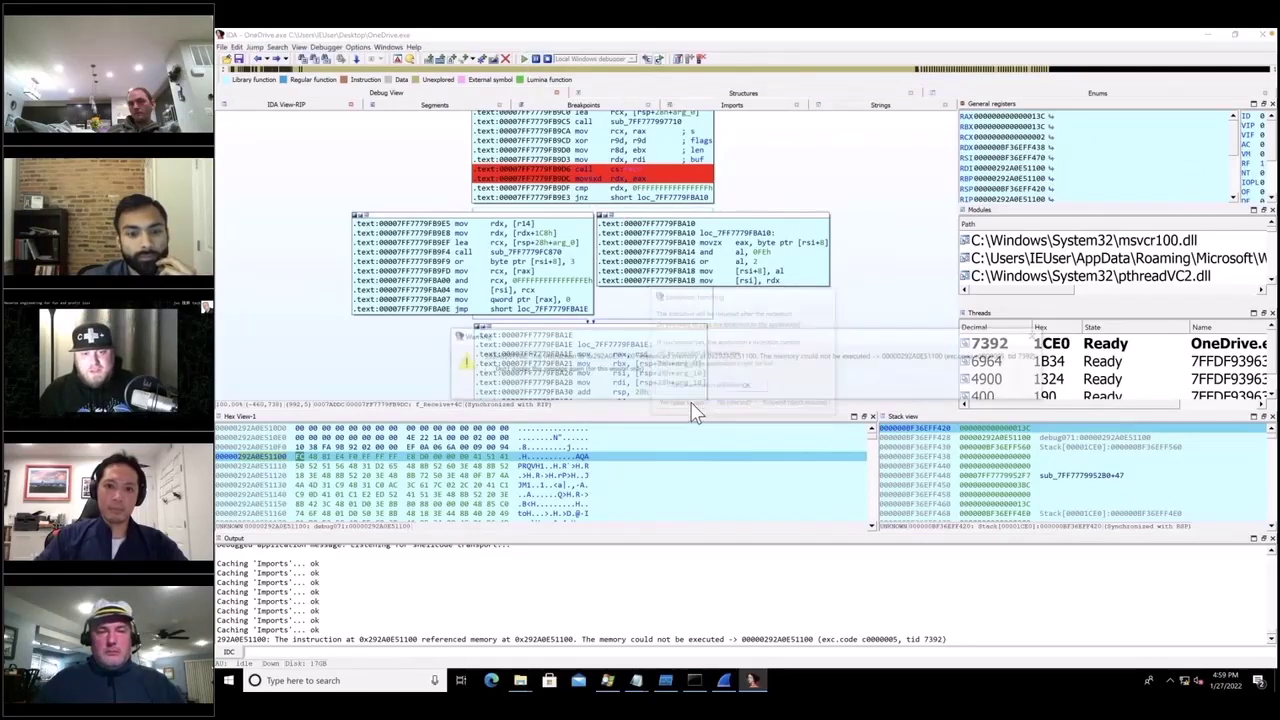
click(749, 392)
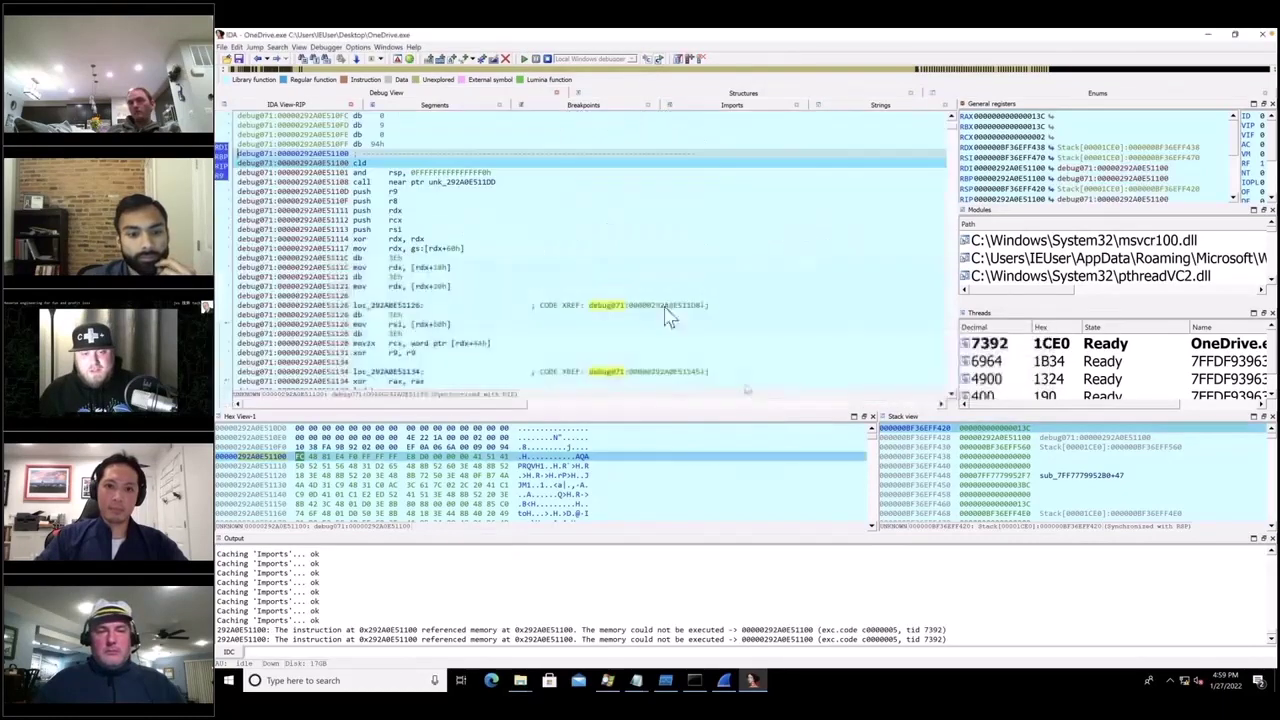
click(529, 61)
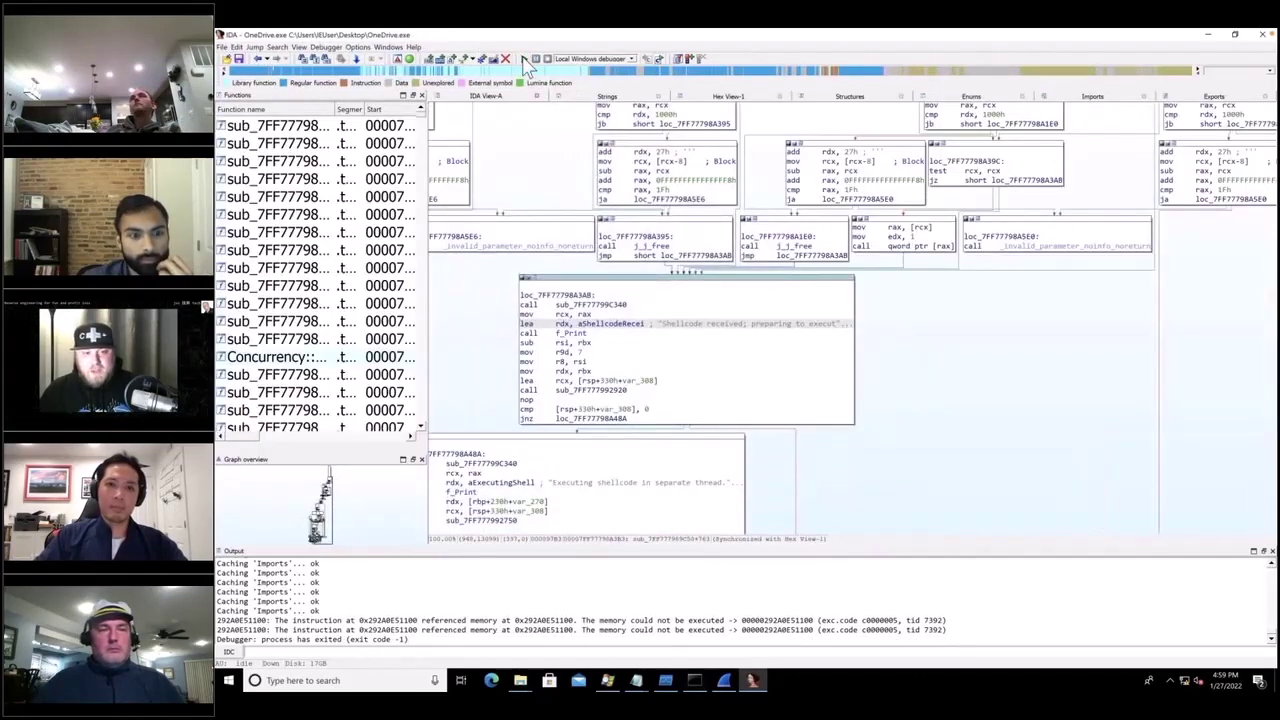
Step: Start OneDrive.exe again in the Local Windows debugger
click(524, 58)
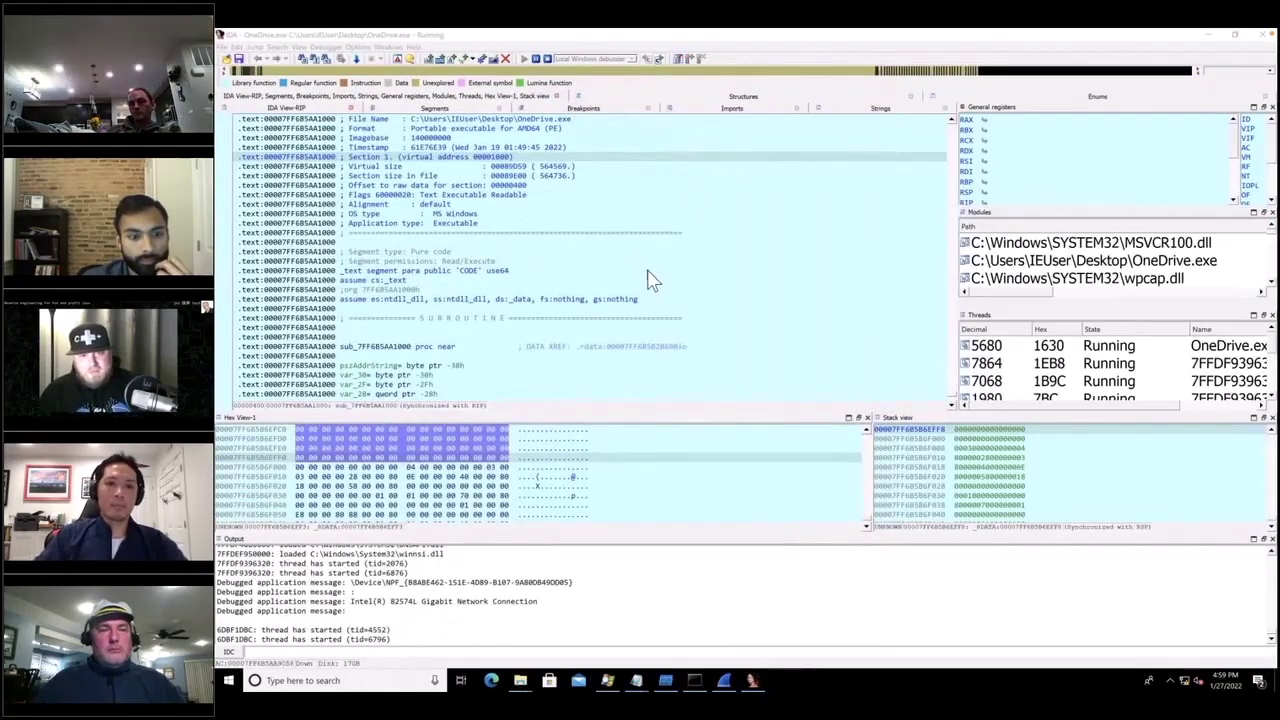
click(799, 262)
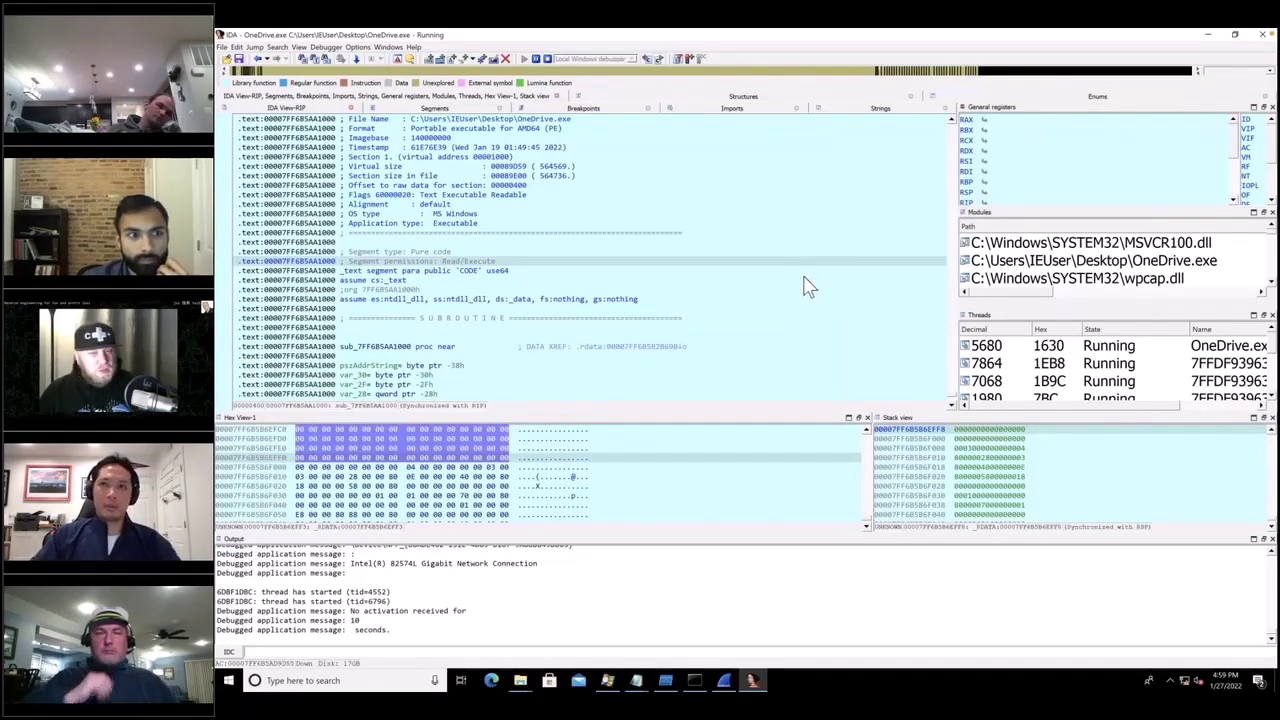
click(806, 279)
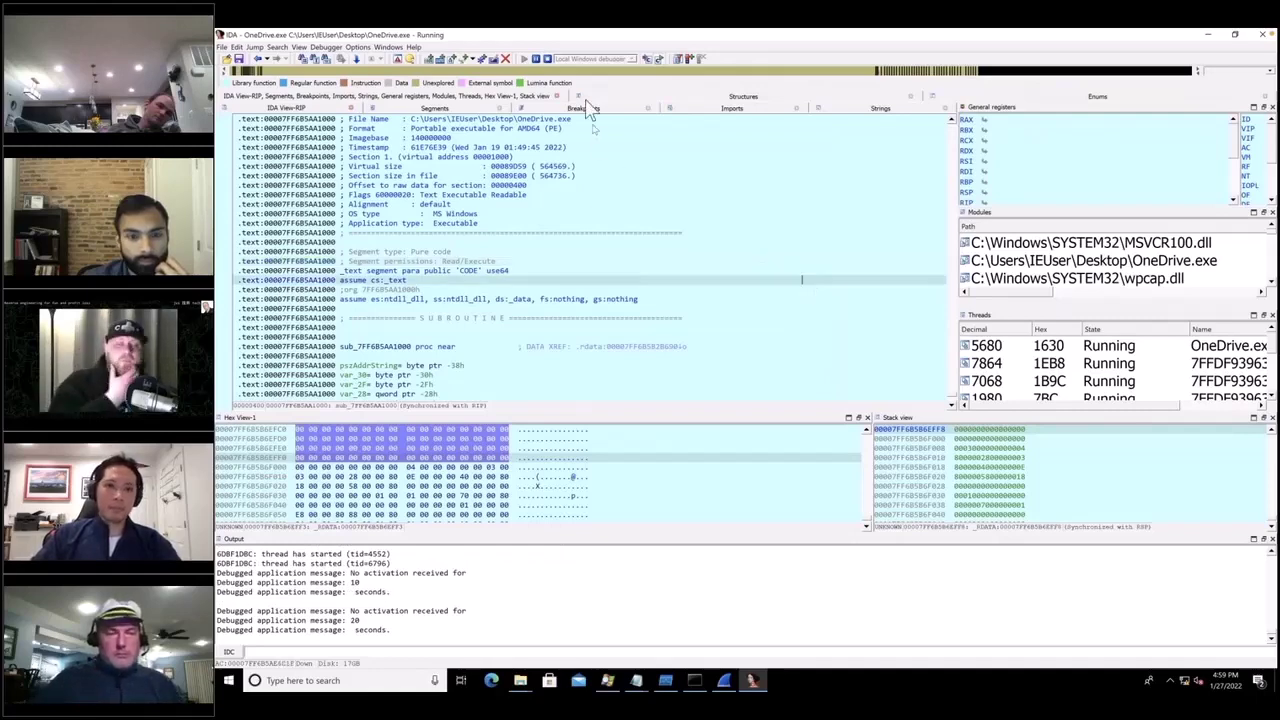
Step: Open the list of imported functions and go to the VirtualProtect entry from KERNEL32
click(745, 111)
click(656, 196)
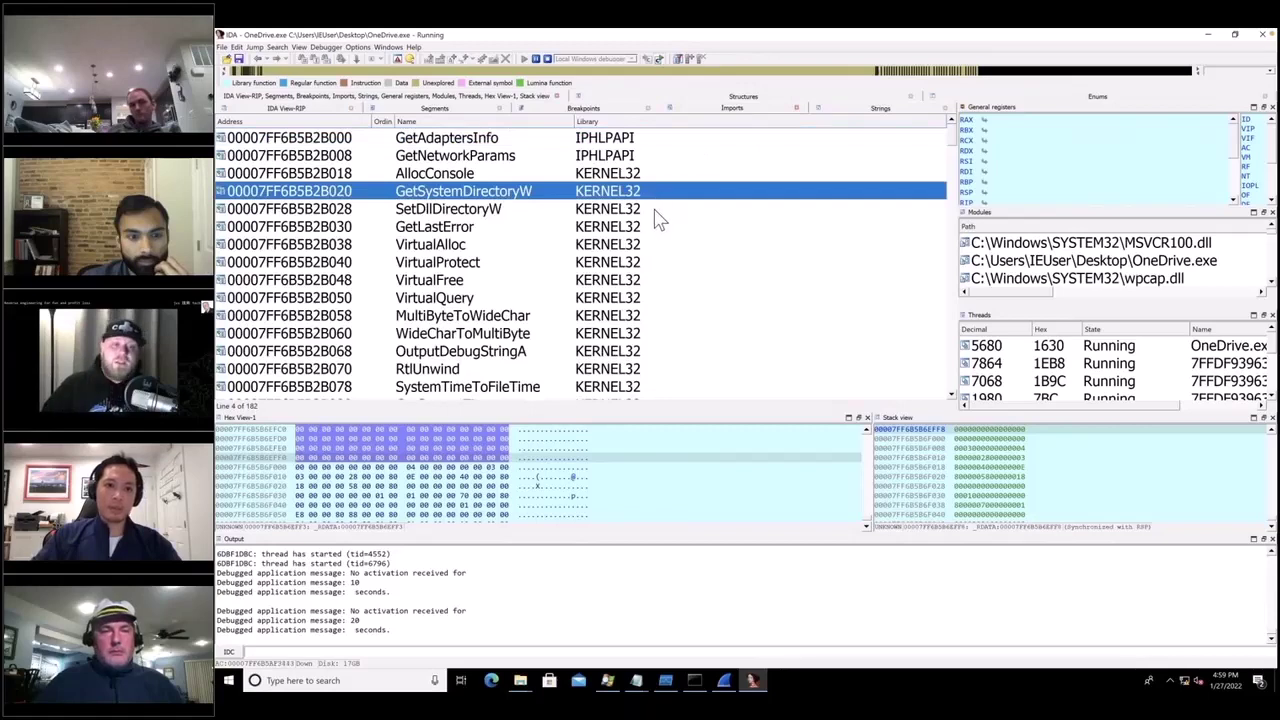
click(444, 261)
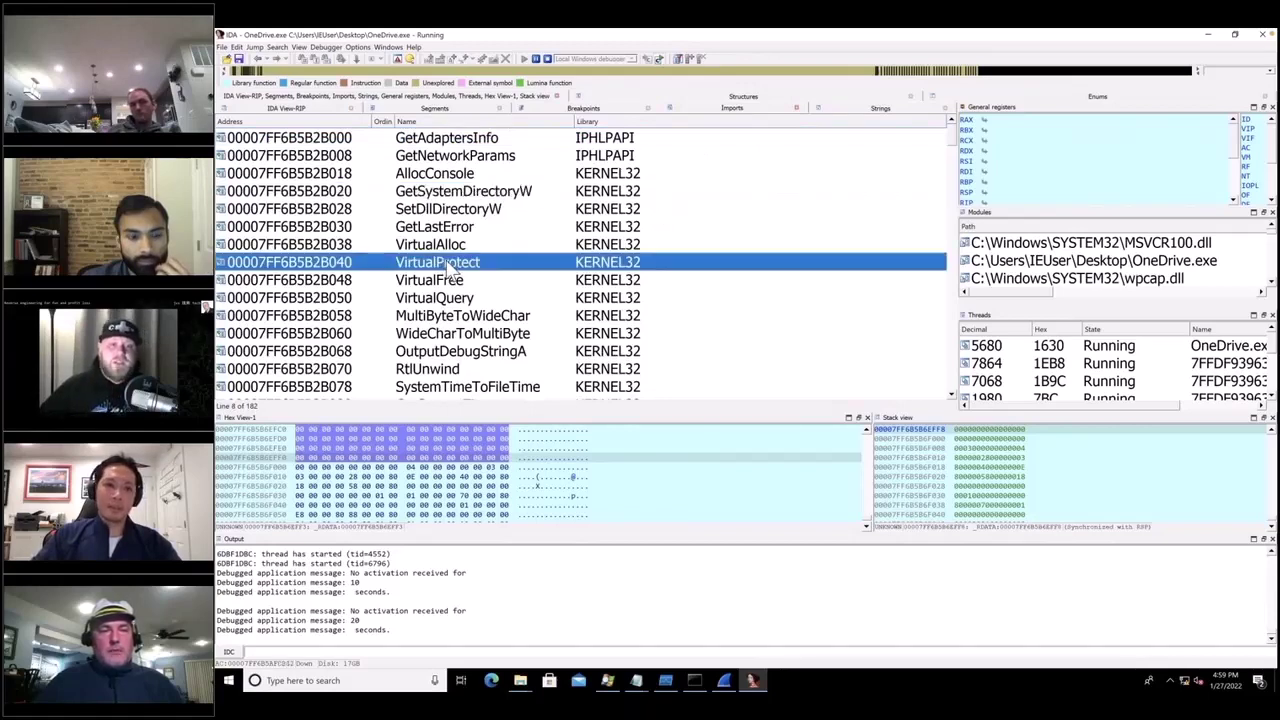
double_click(449, 265)
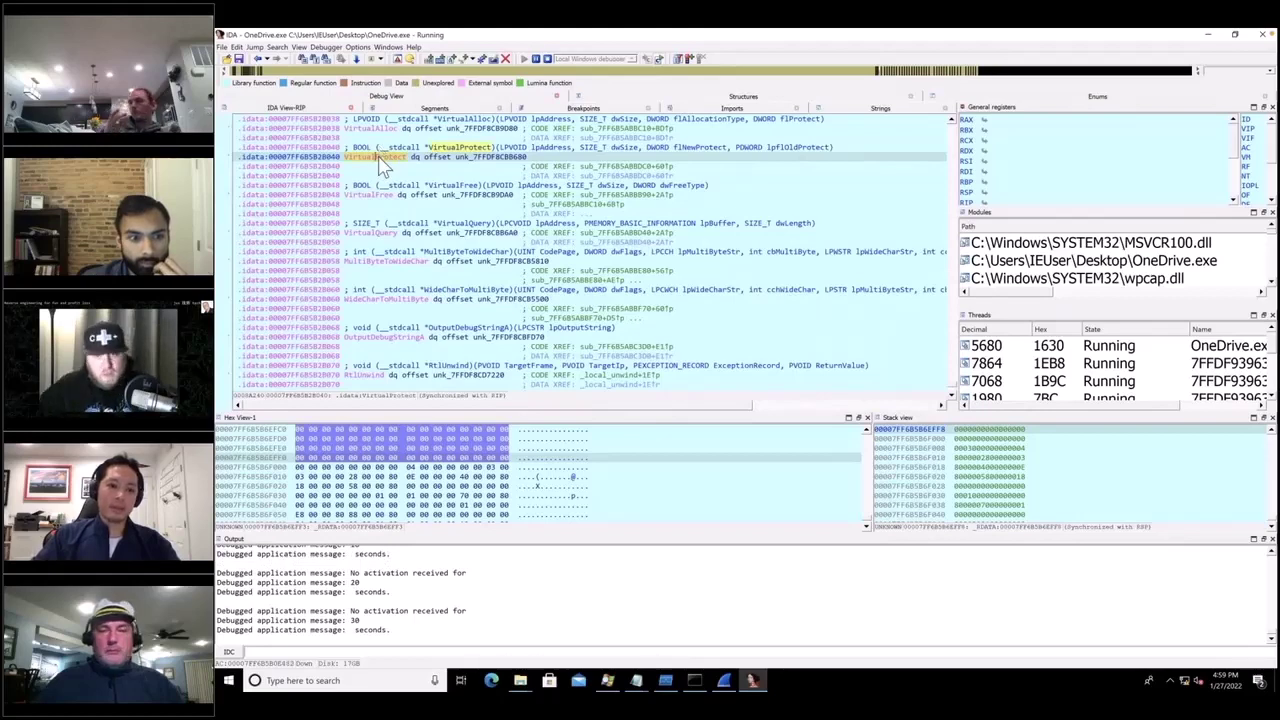
Step: List the cross references to VirtualProtect and go to its call at sub_7FF6B5ABBDC0+60
key(x)
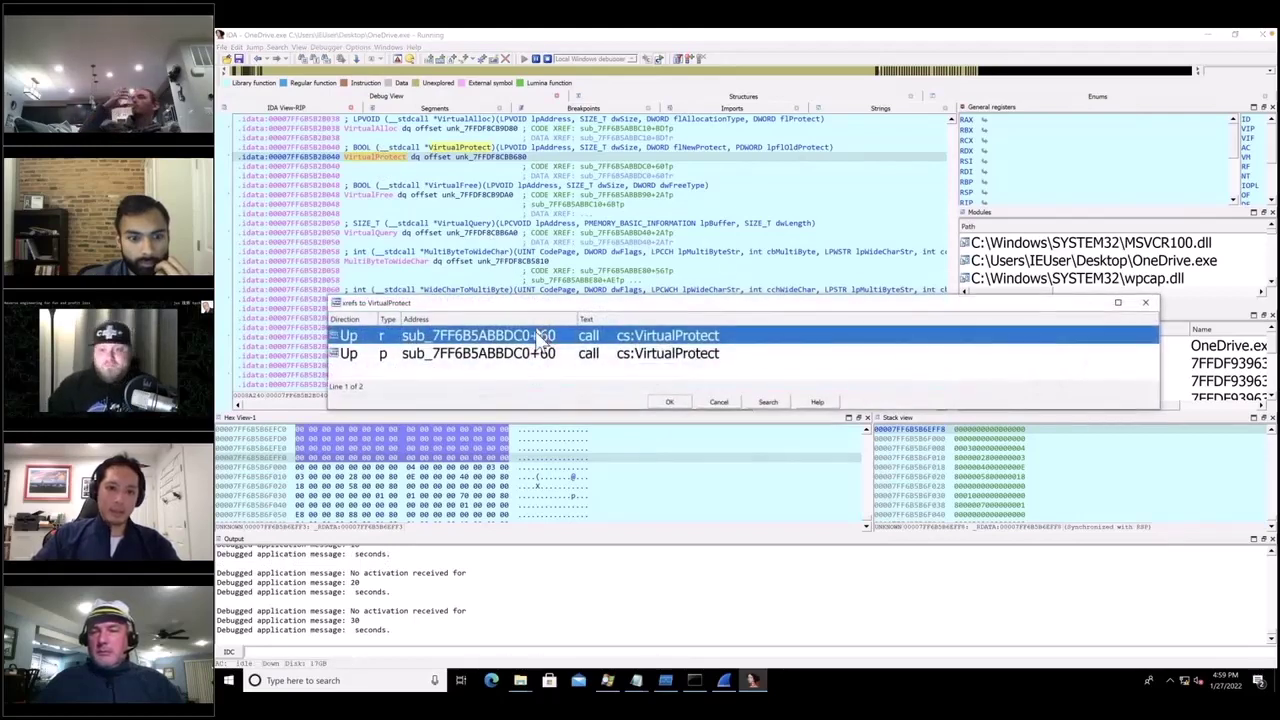
double_click(560, 330)
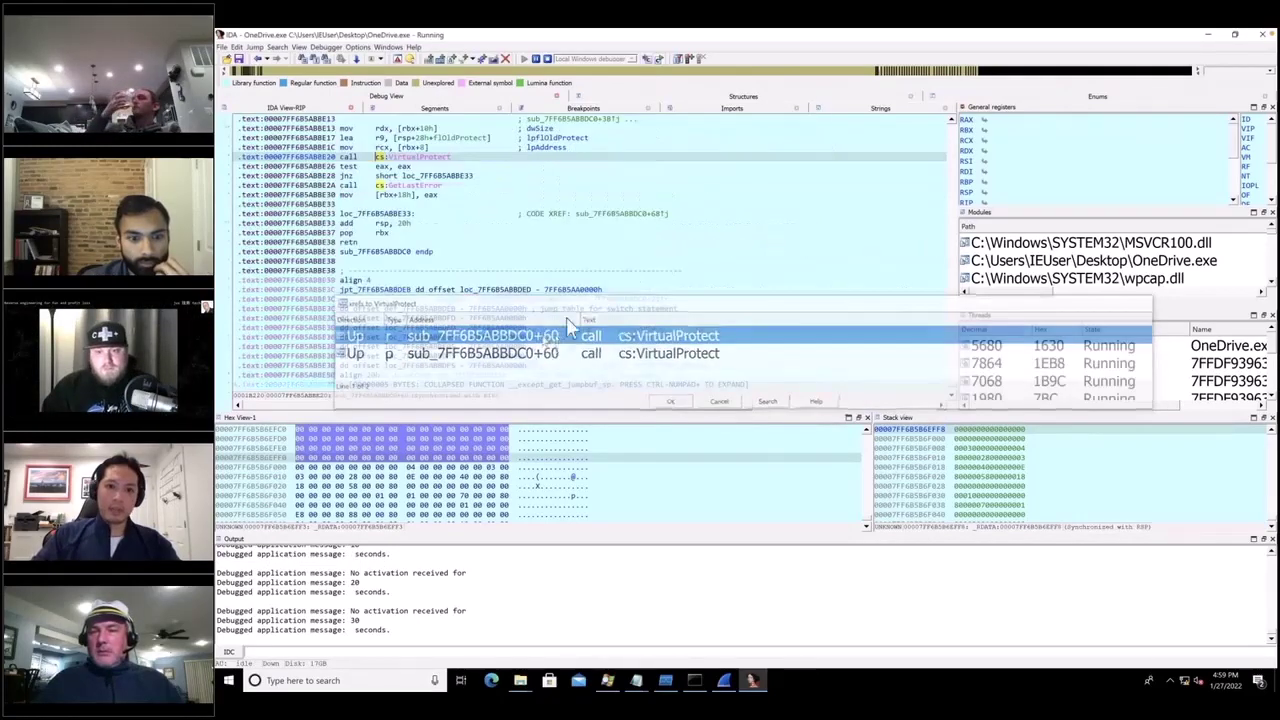
right_click(446, 164)
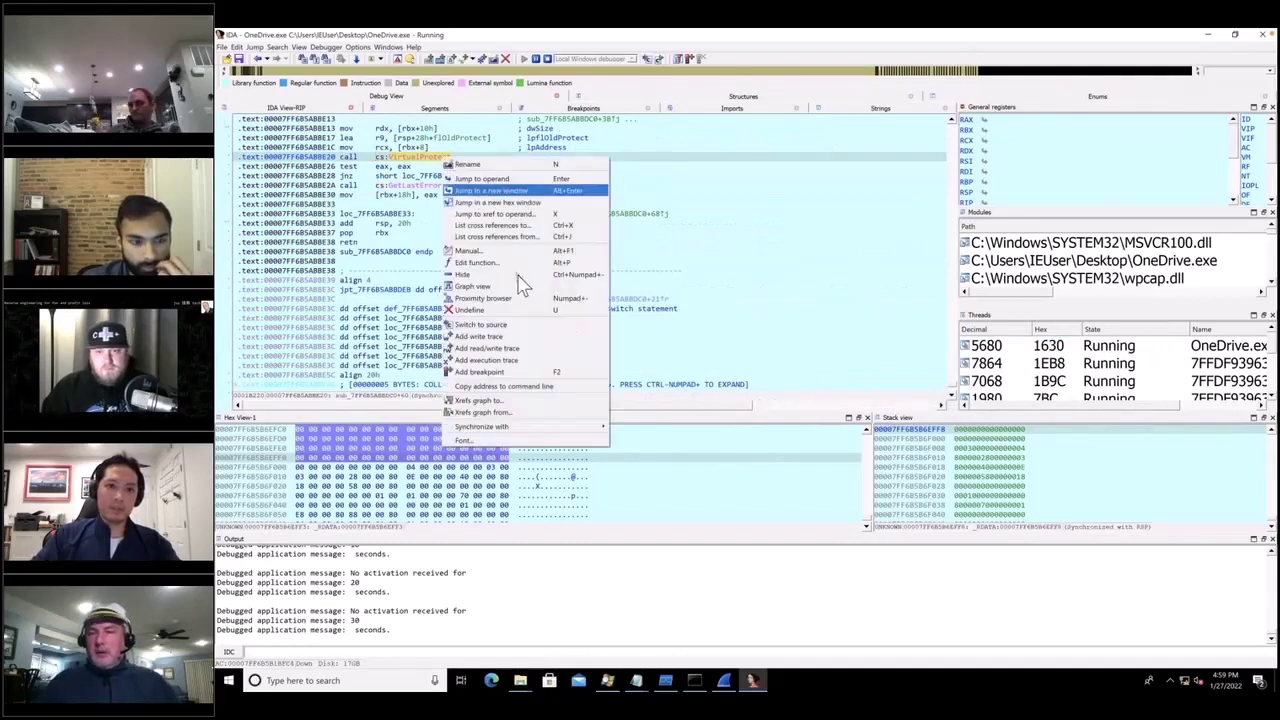
click(418, 165)
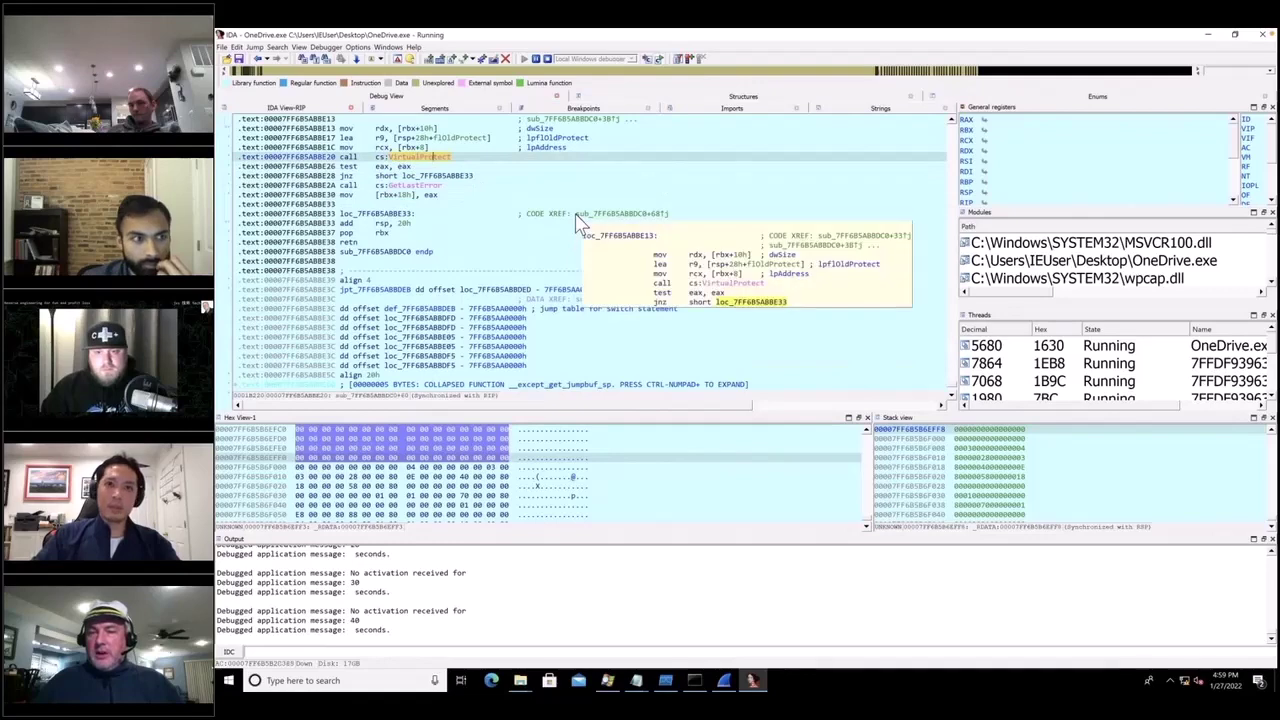
Step: Show the function as a graph and add a breakpoint on its call to VirtualProtect at 00007FF6B5ABBE20
key(space)
scroll(820, 245, up, 2)
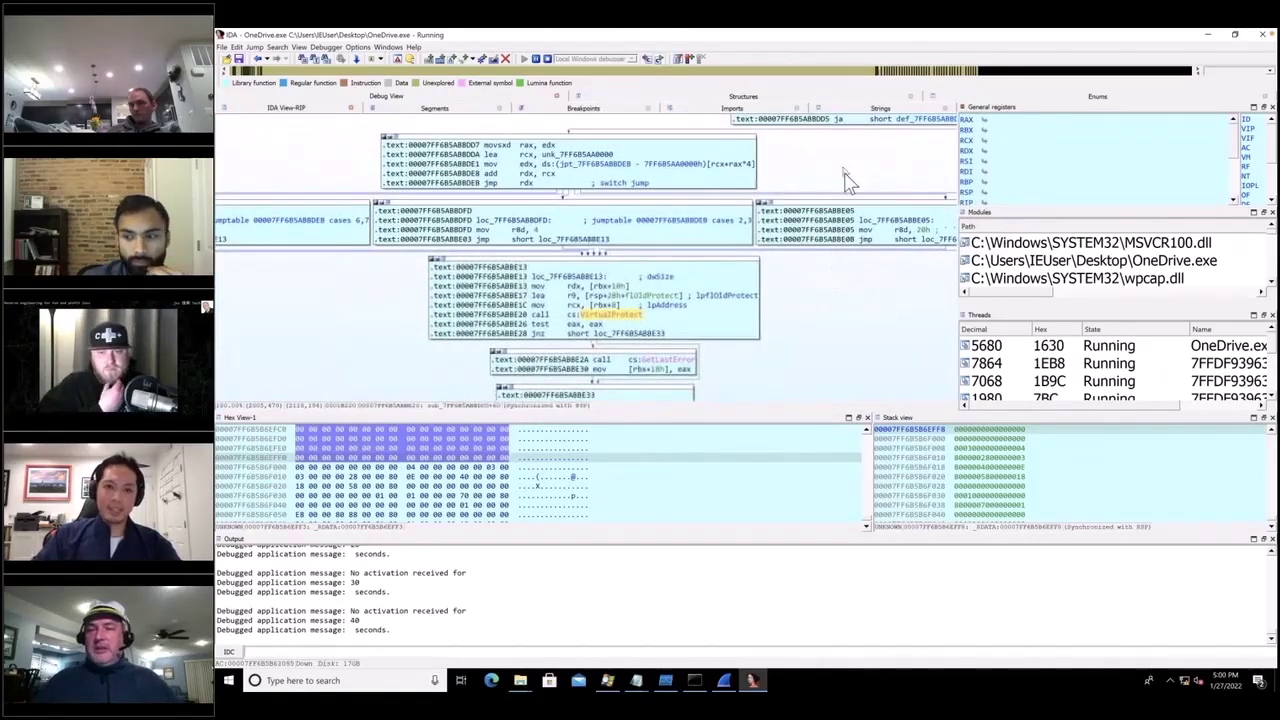
scroll(849, 176, up, 1)
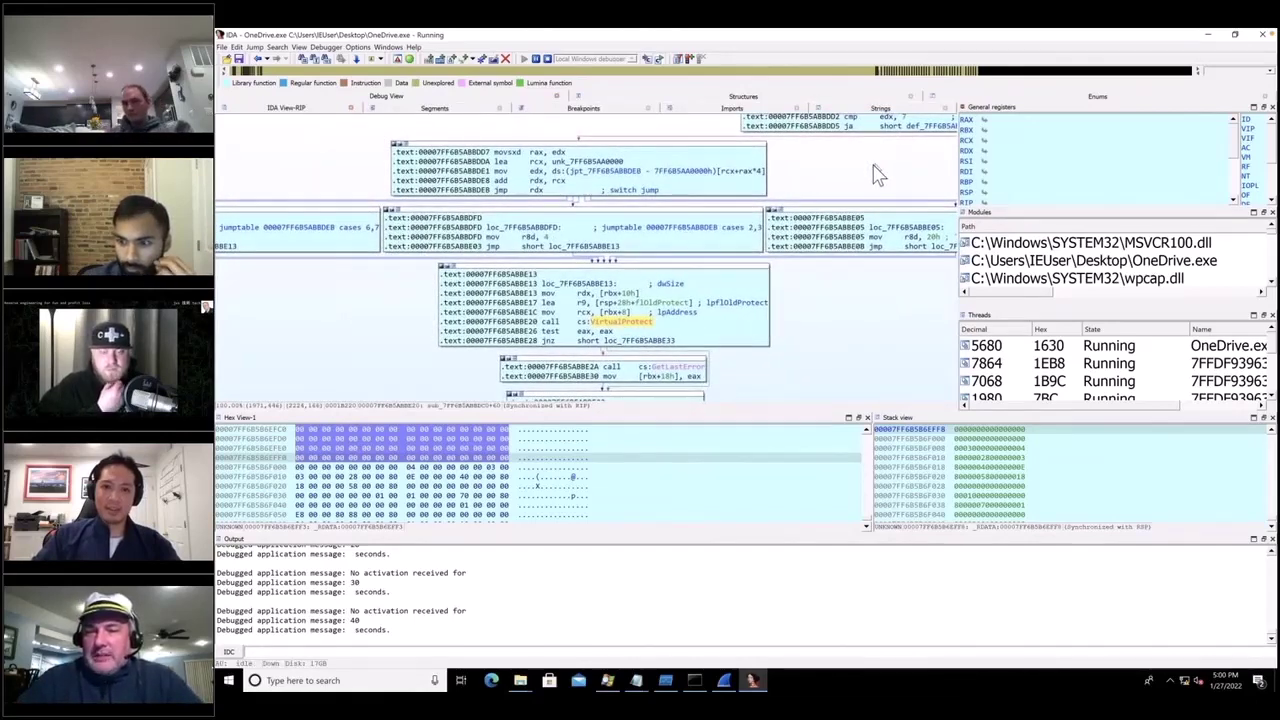
scroll(845, 300, down, 1)
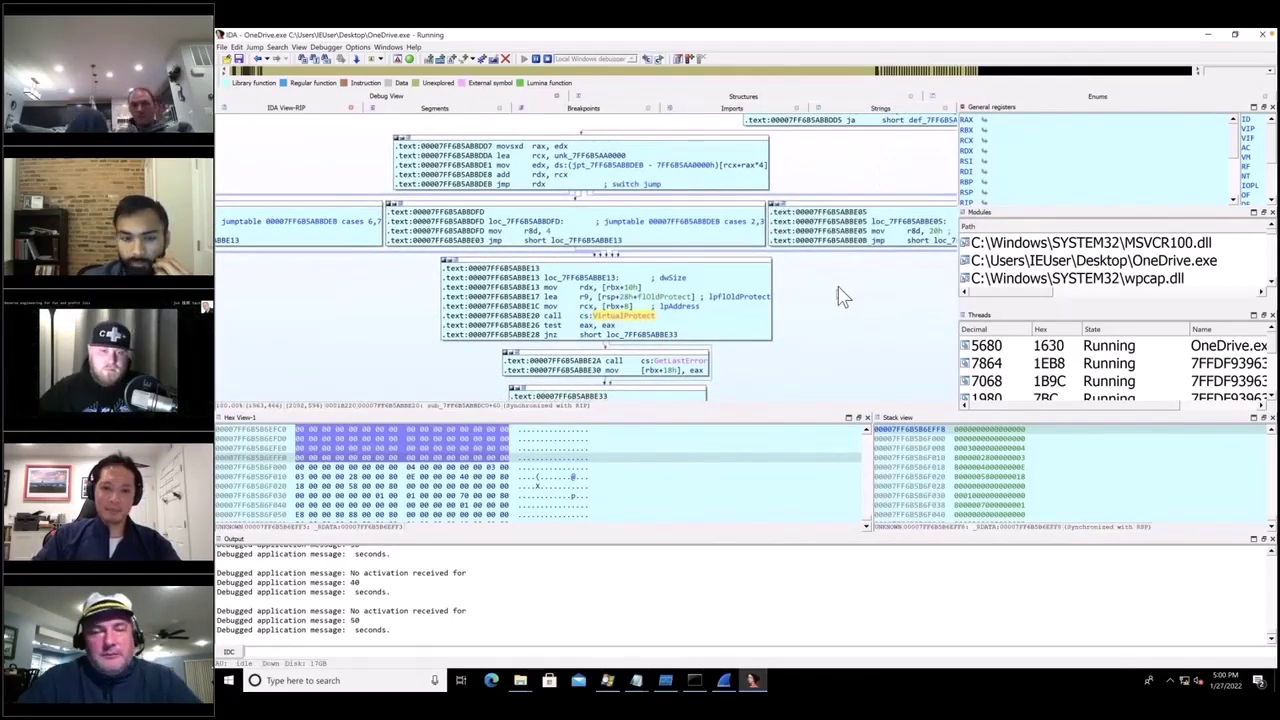
scroll(840, 296, down, 1)
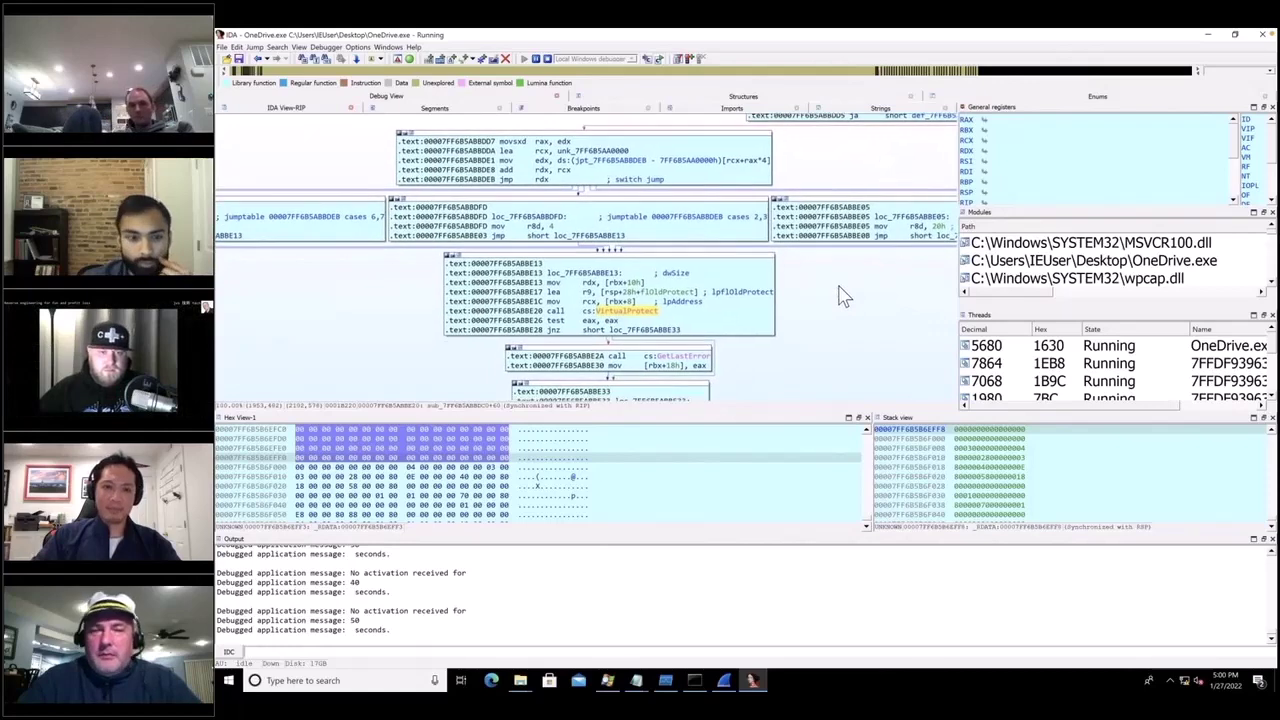
right_click(650, 312)
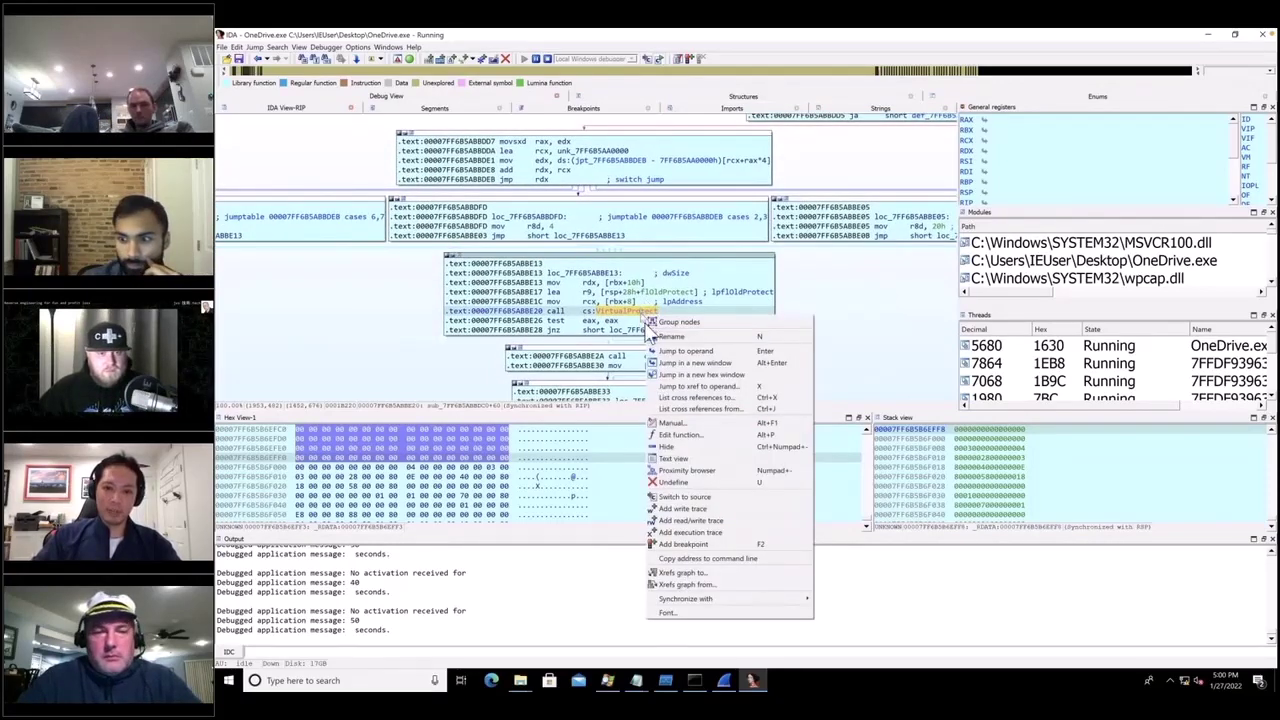
click(748, 546)
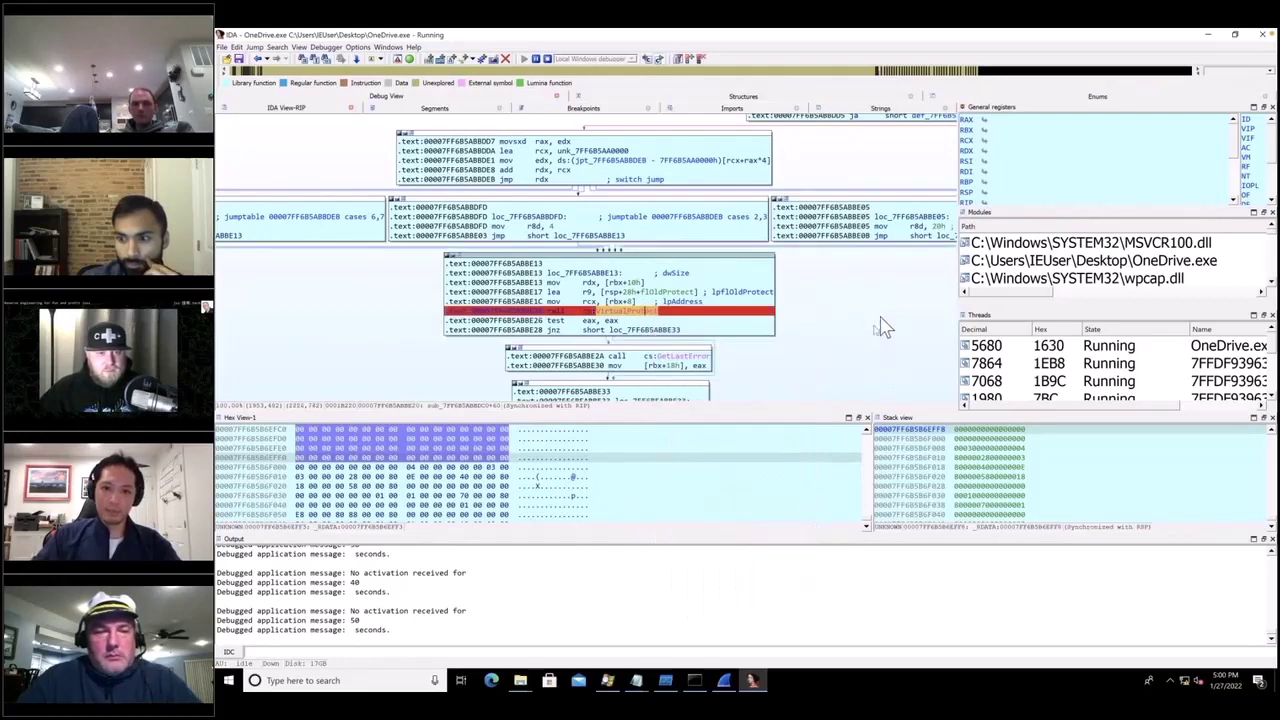
Step: Rename the function sub_7FF6B5ABBDC0 that contains the VirtualProtect call to f_VirtualProtect
scroll(866, 334, up, 3)
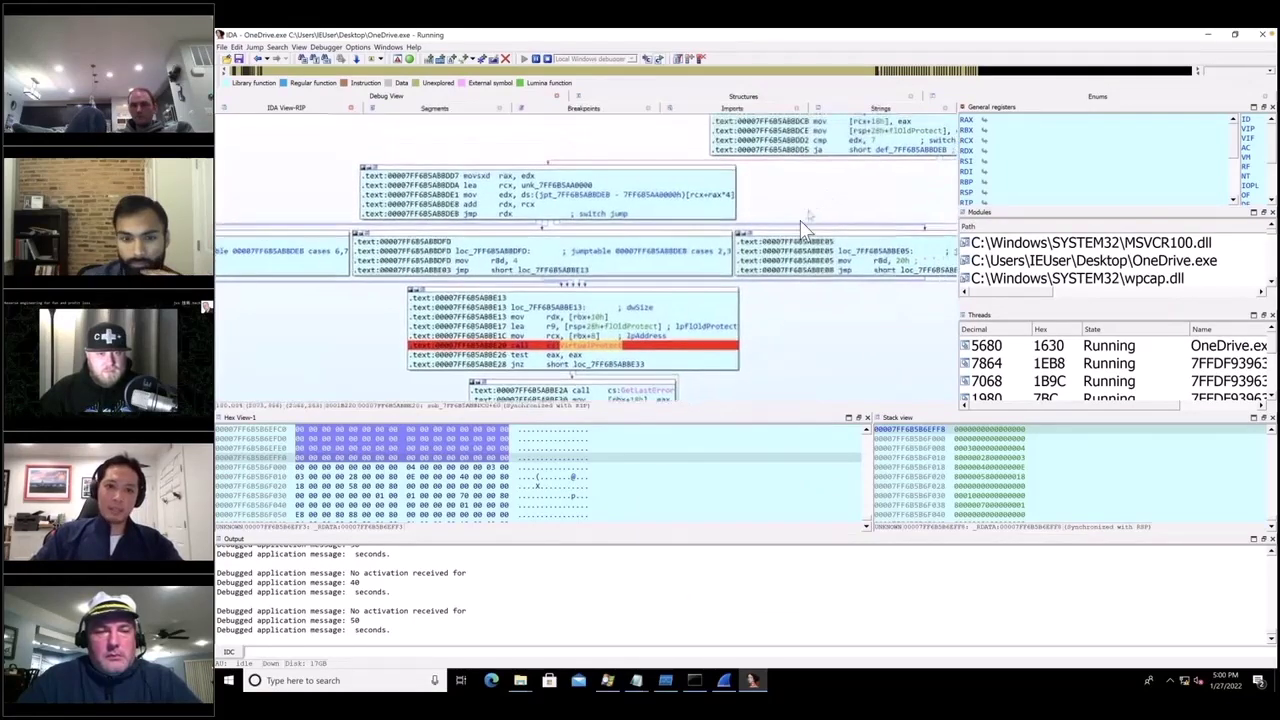
scroll(806, 225, up, 3)
scroll(806, 225, right, 5)
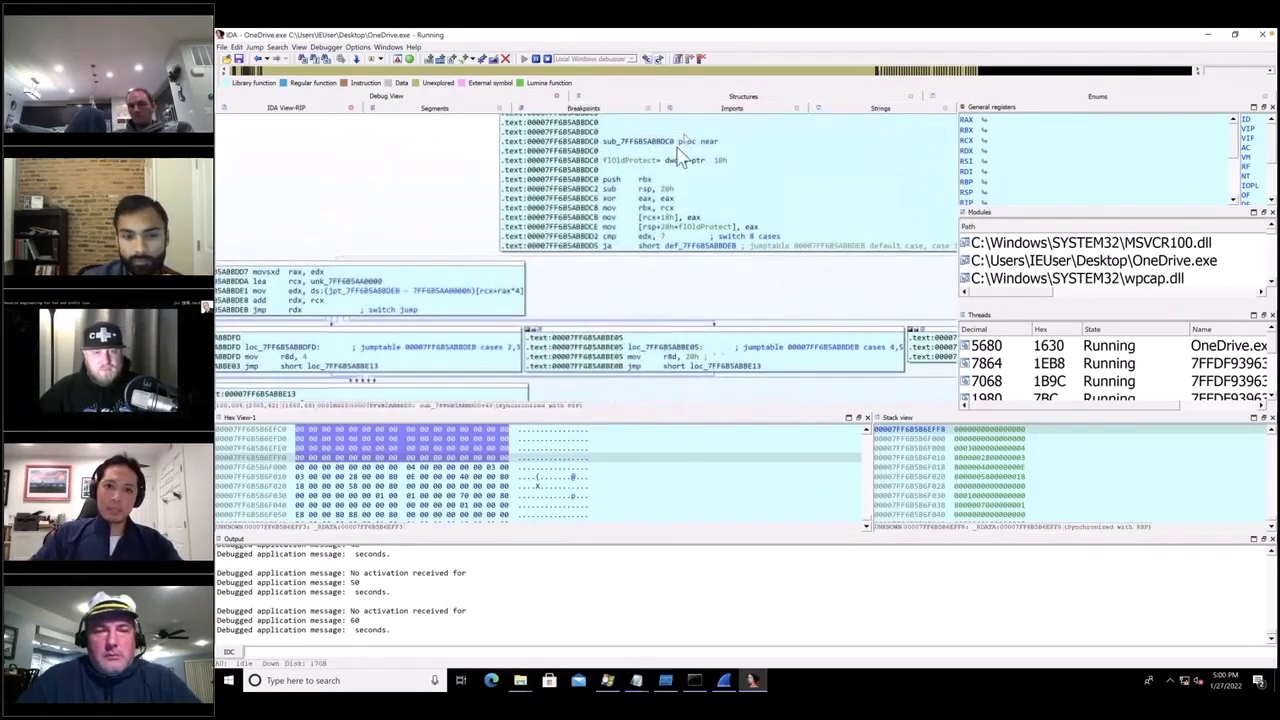
scroll(720, 140, down, 4)
scroll(720, 140, right, 3)
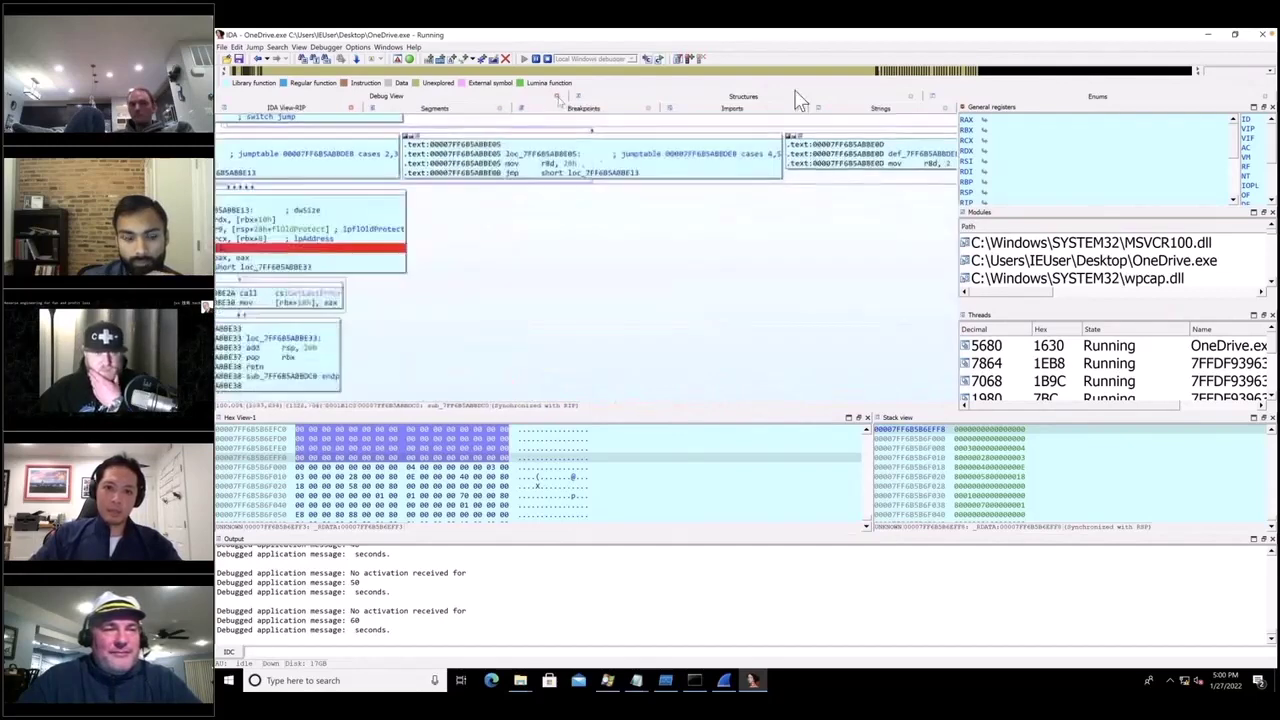
scroll(686, 306, up, 6)
scroll(686, 306, left, 3)
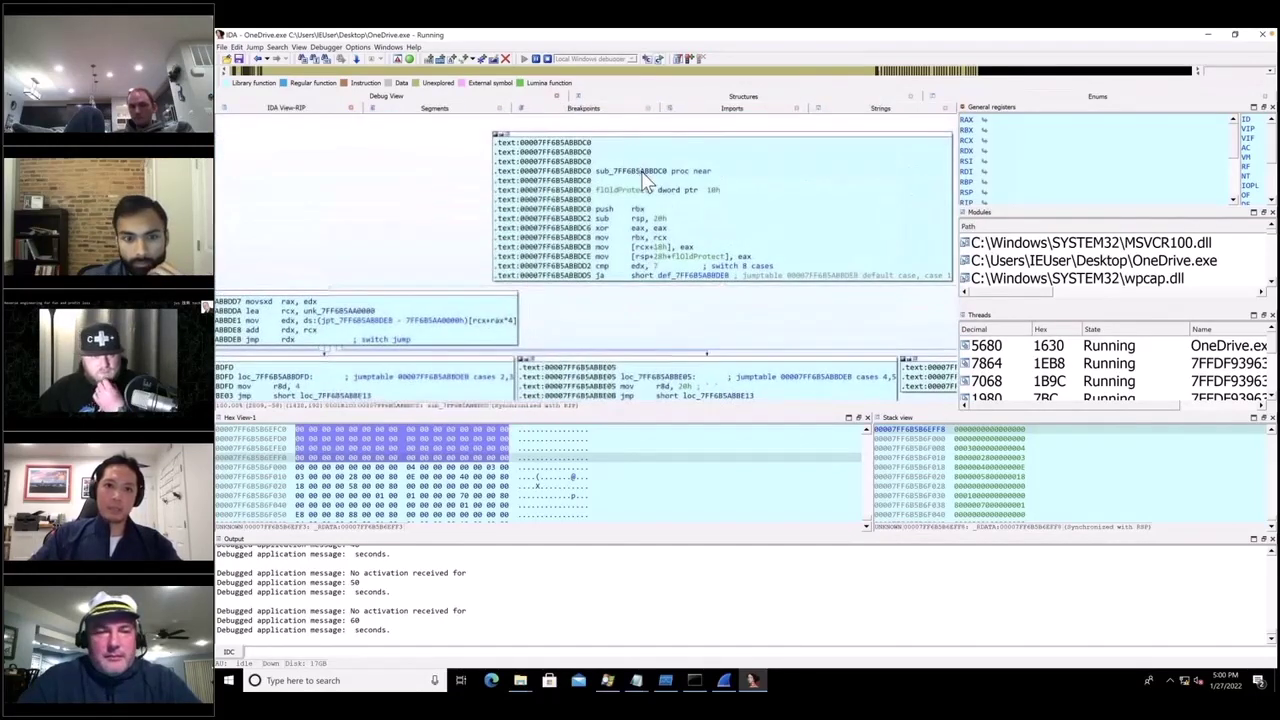
click(640, 172)
text(nf)
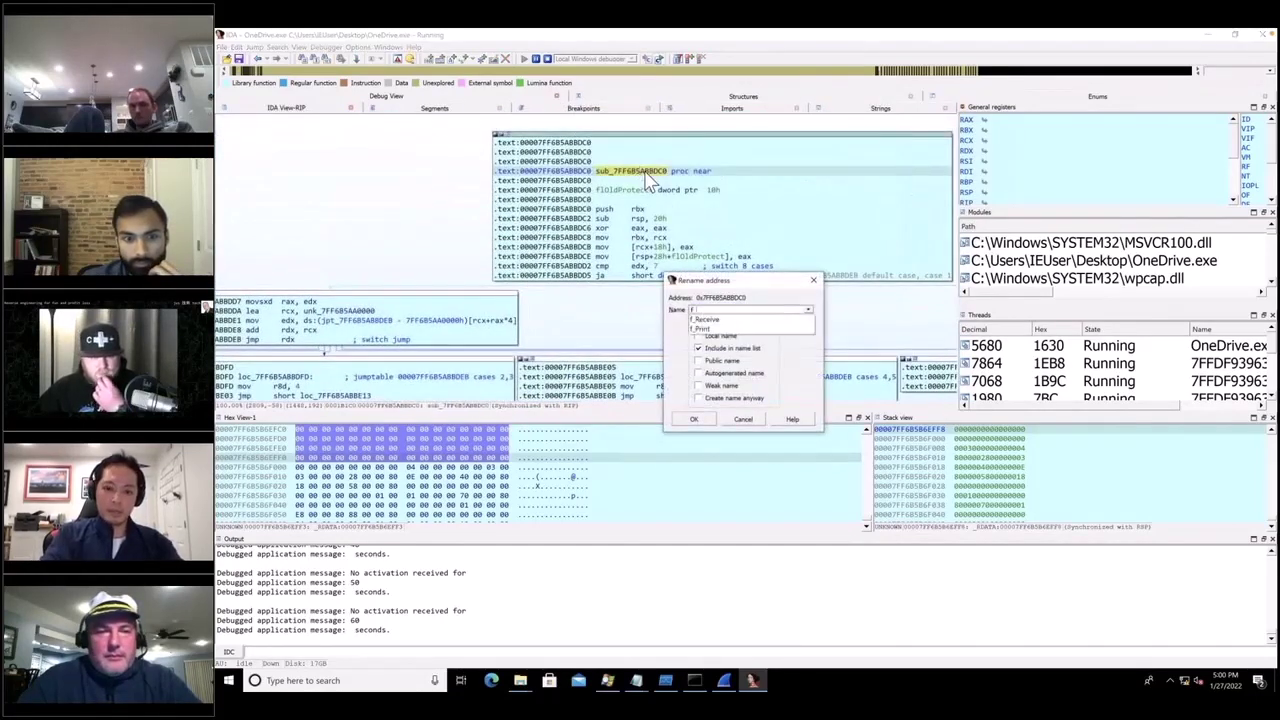
text(_Virtual)
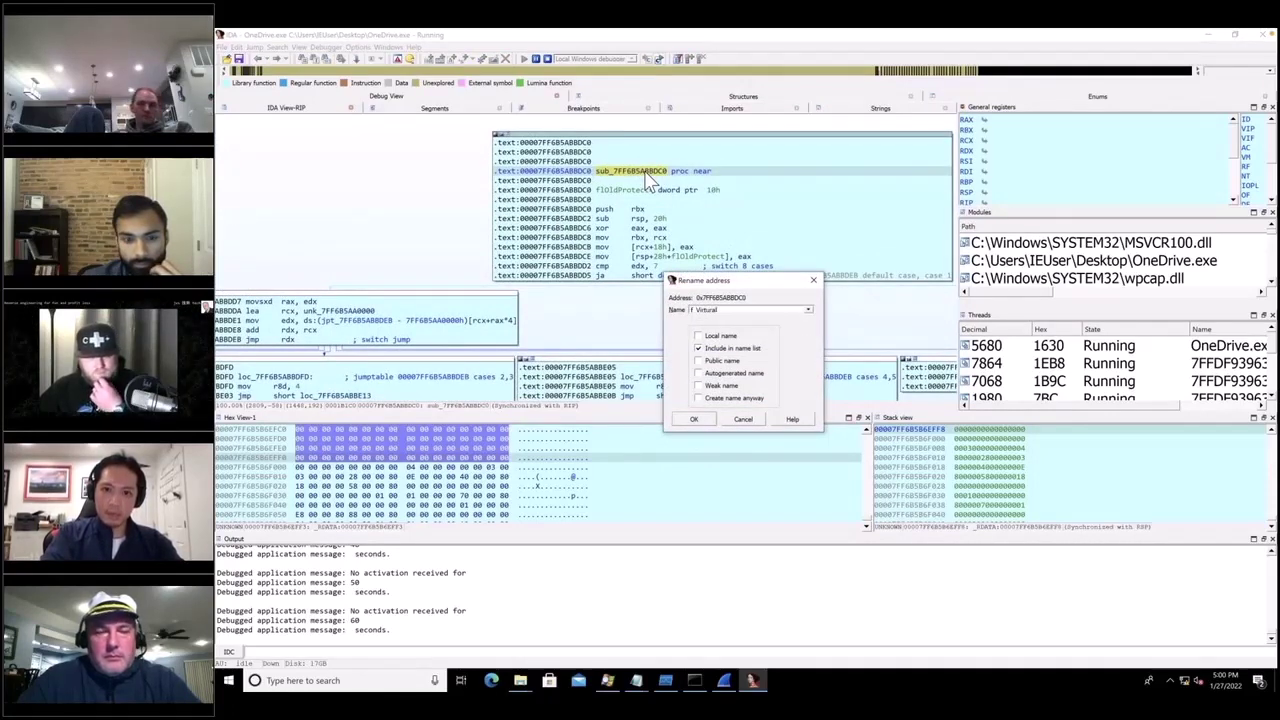
text(Prote)
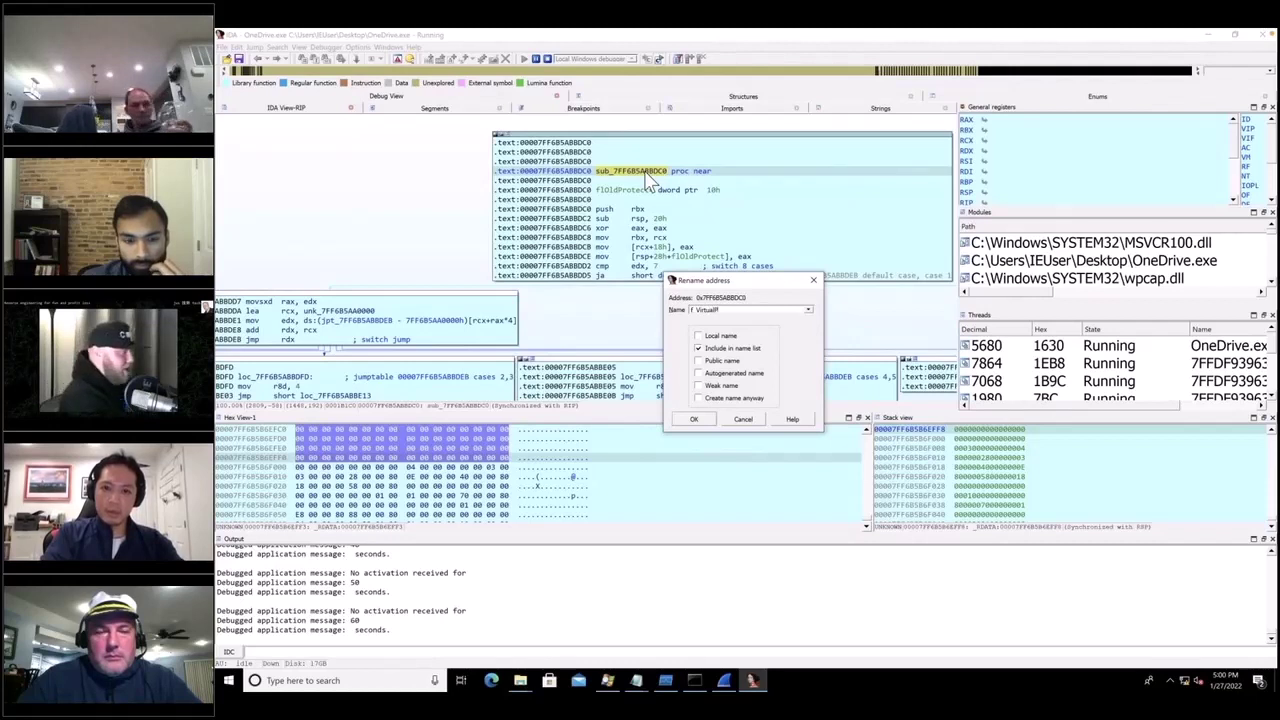
text(ct)
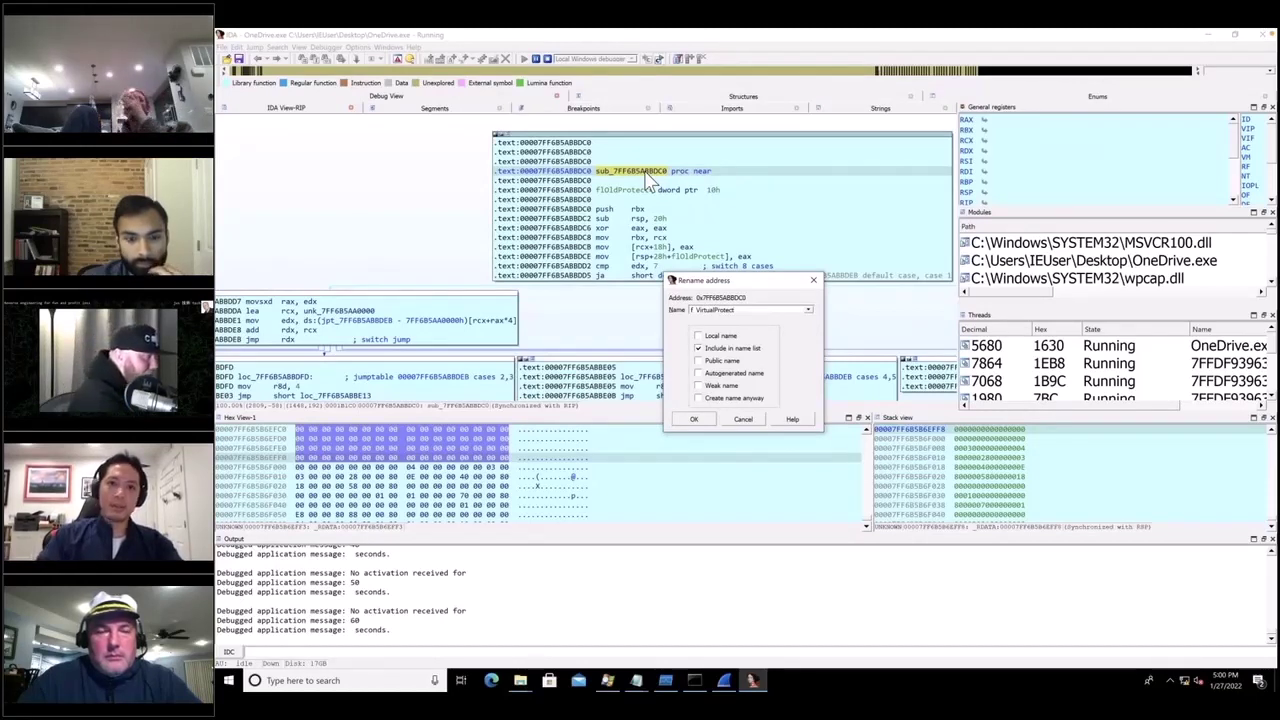
key(Return)
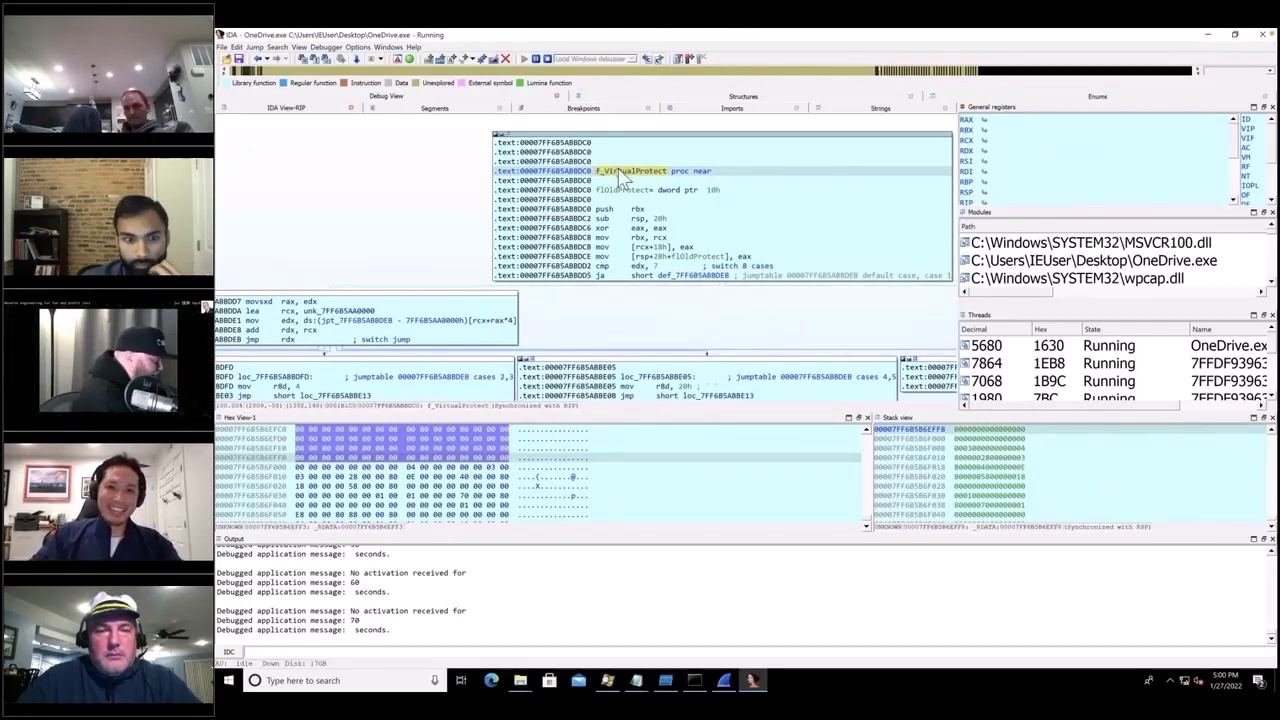
Step: List the cross references to f_VirtualProtect and go to its offset entry in the .rdata section
key(x)
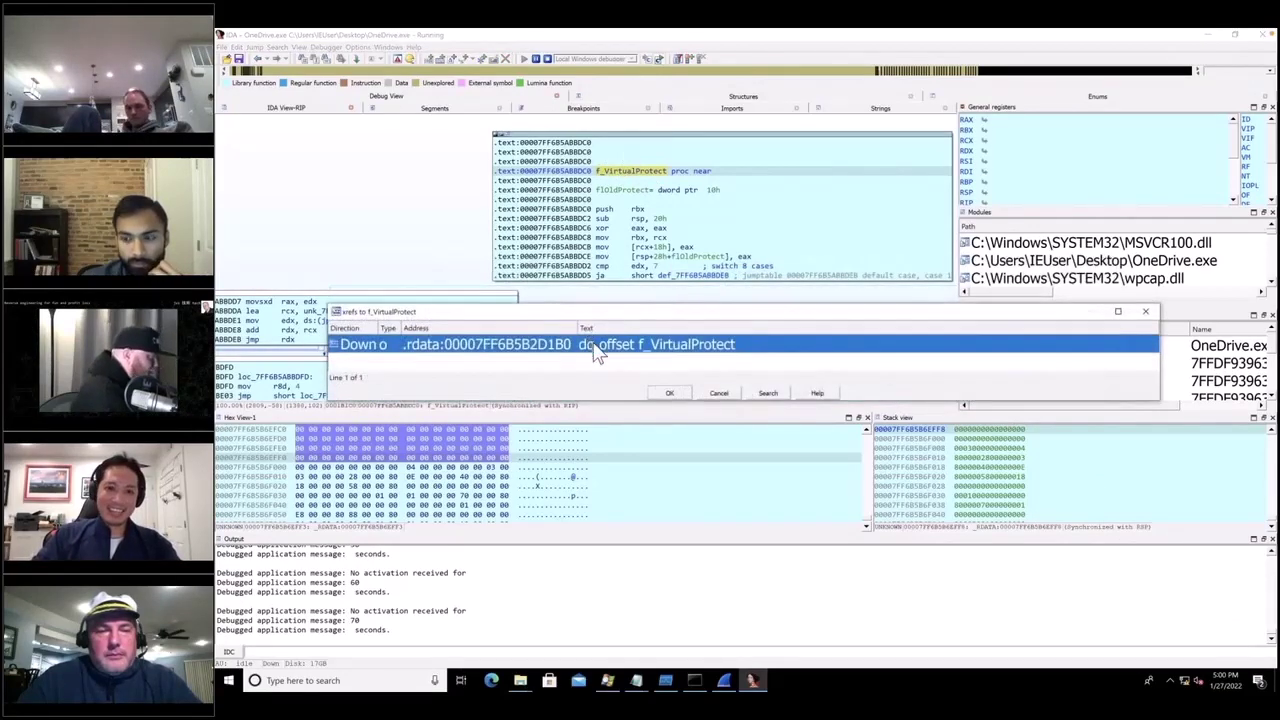
double_click(596, 348)
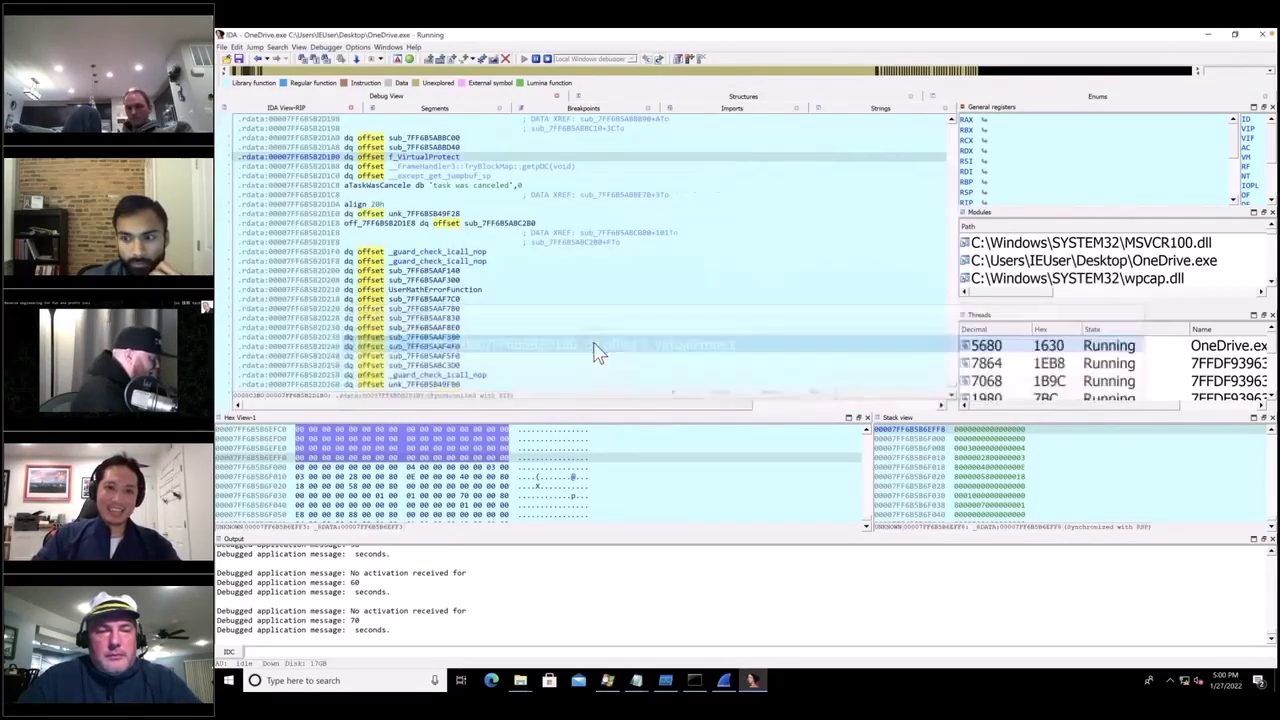
click(452, 158)
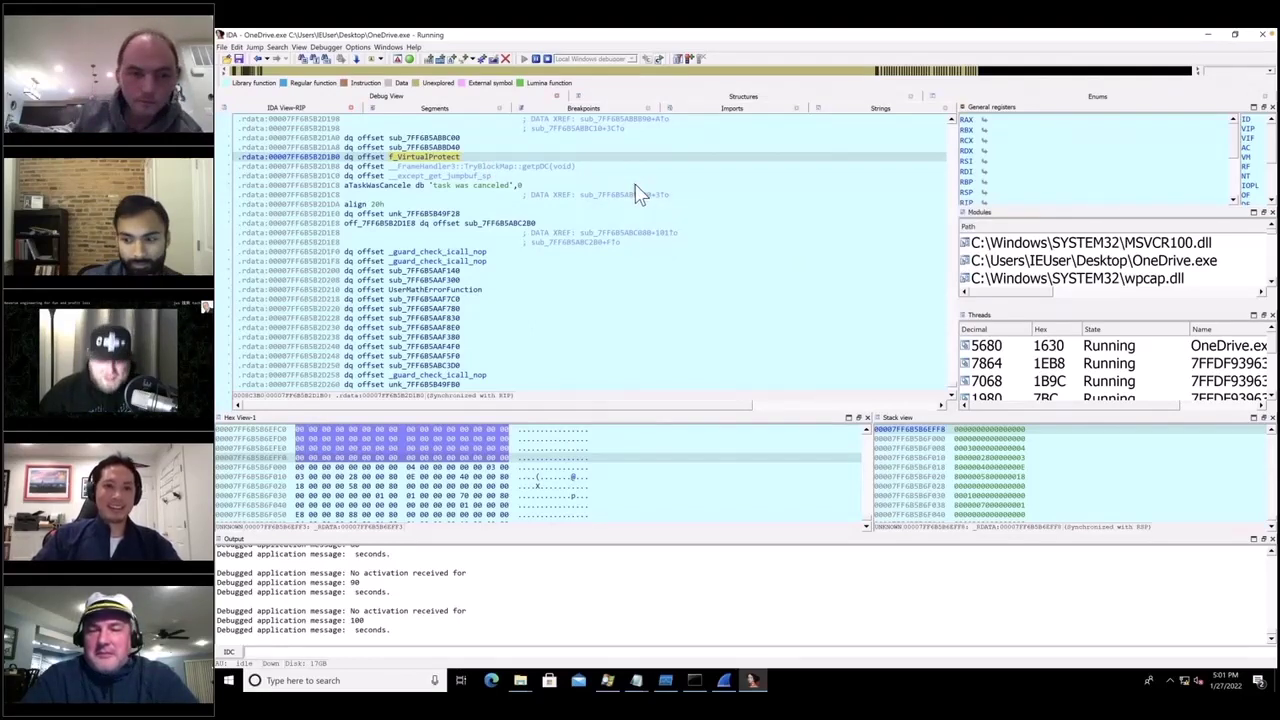
mouse_move(646, 200)
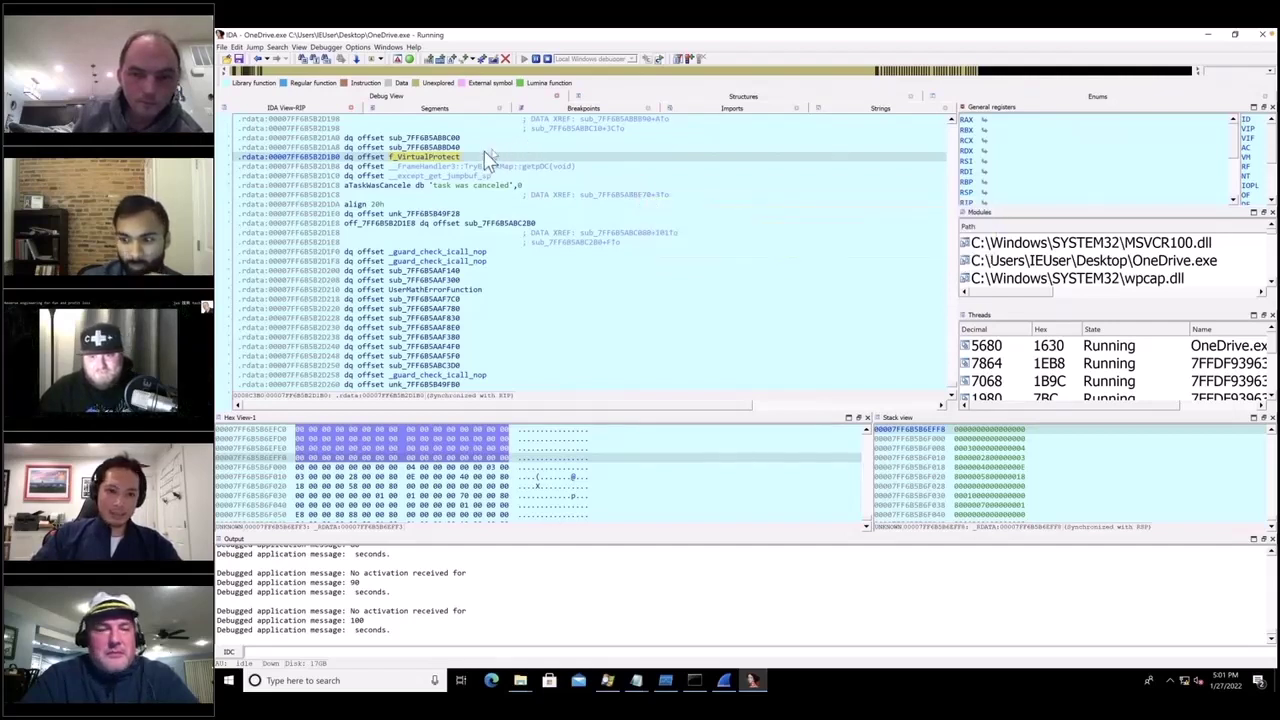
mouse_move(452, 168)
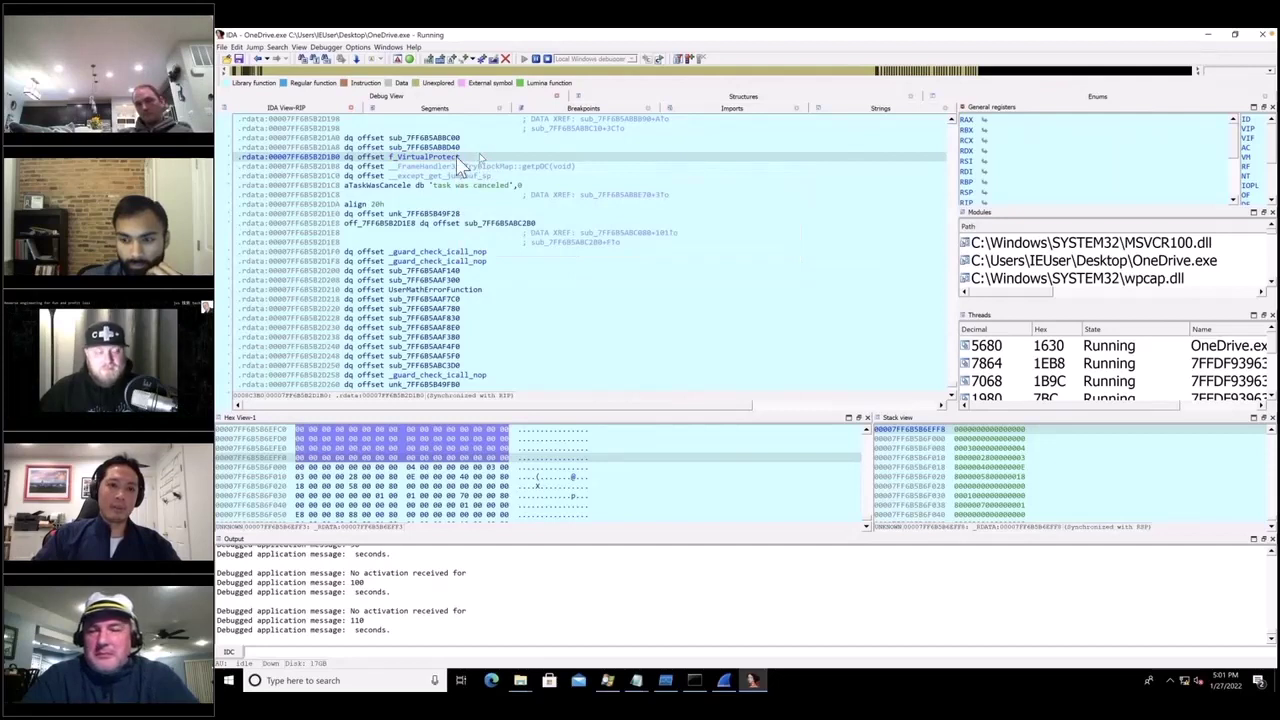
Step: Examine the .rdata entries around f_VirtualProtect, including the "task was canceled" string and the neighbouring function offsets
scroll(516, 178, down, 1)
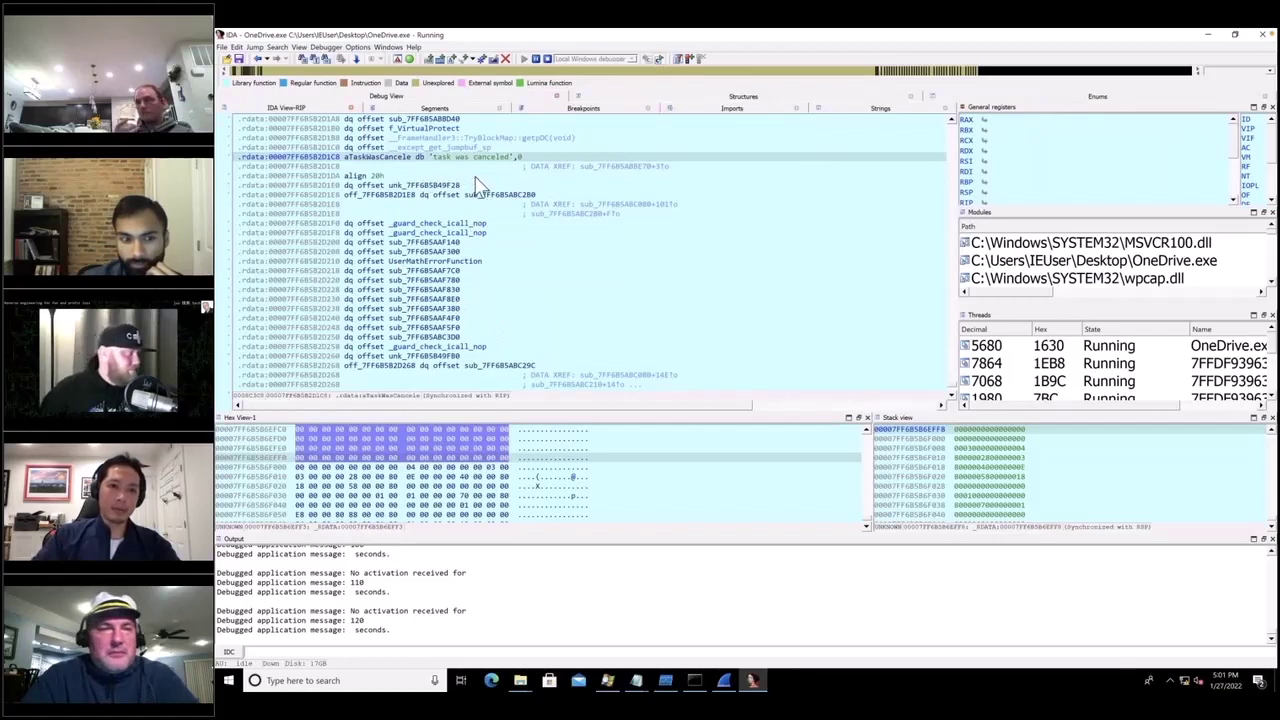
click(557, 158)
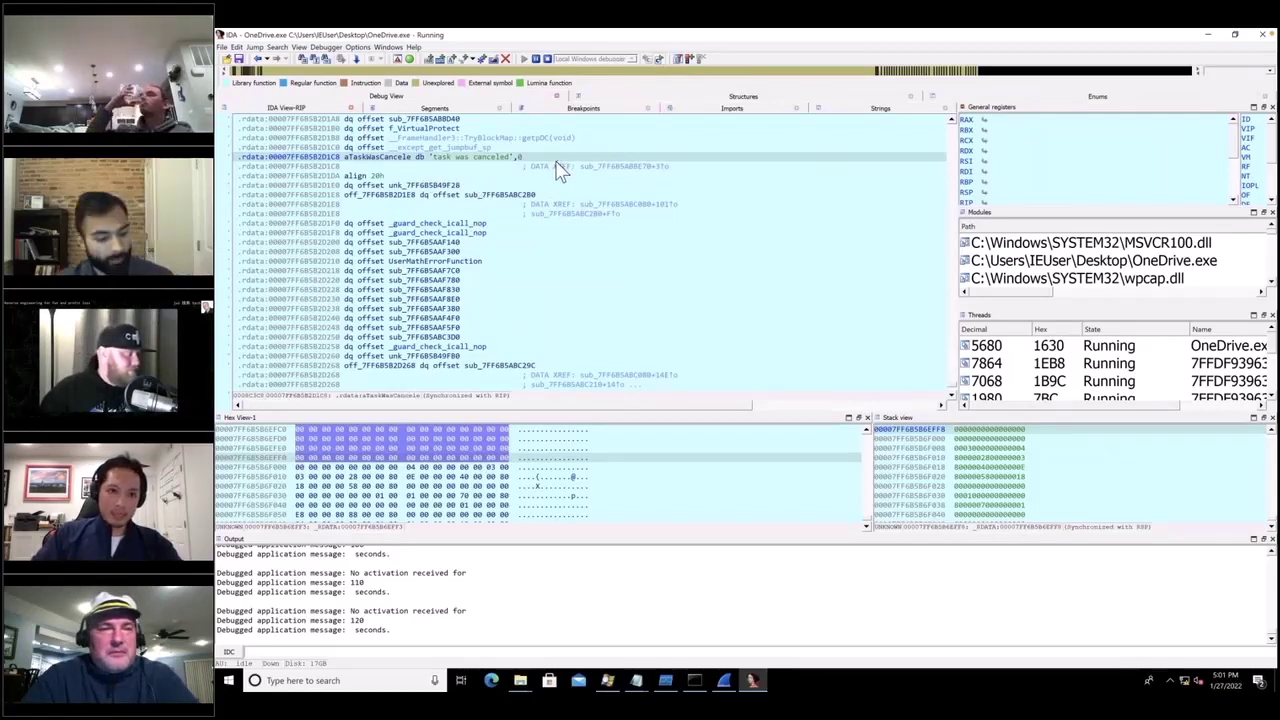
click(585, 168)
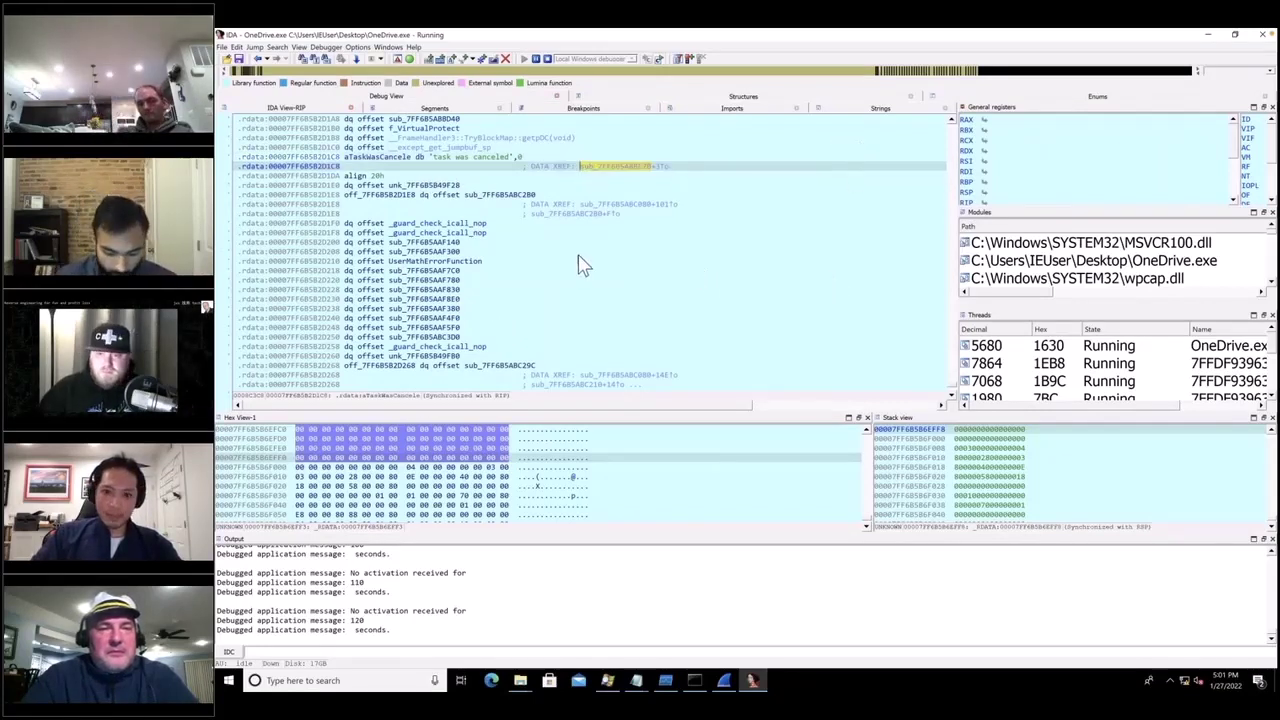
scroll(585, 265, up, 2)
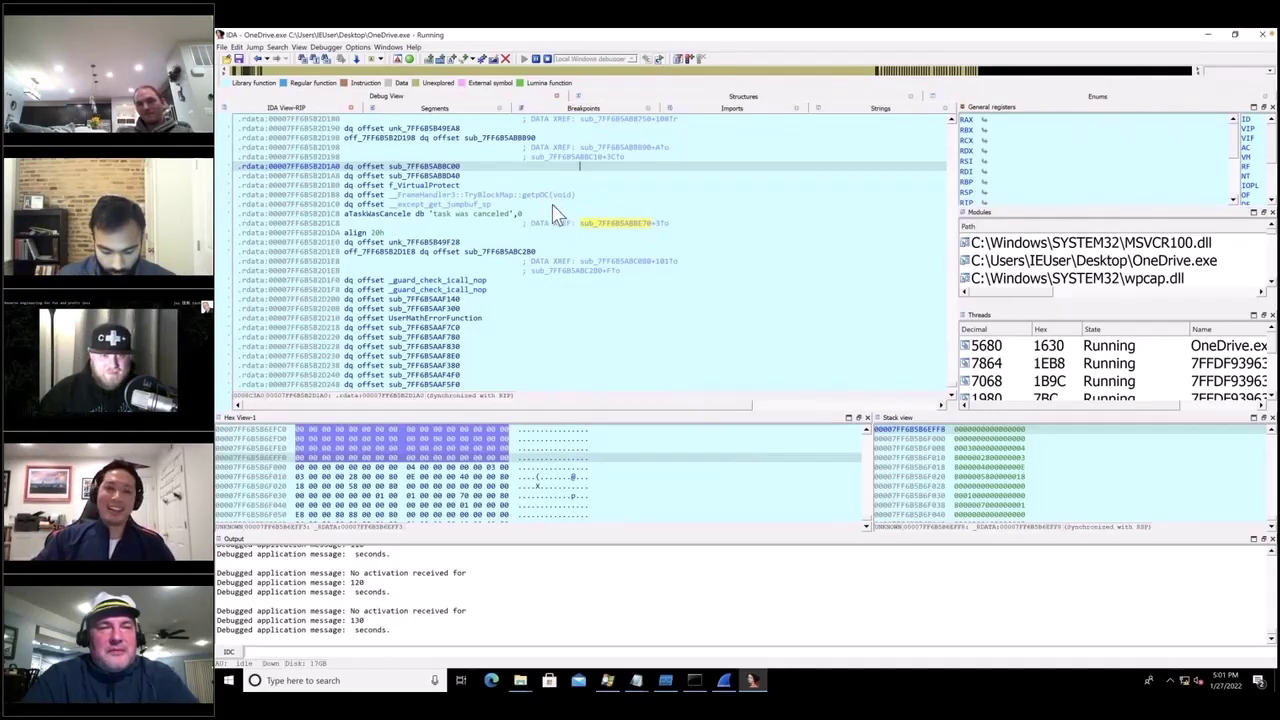
click(511, 177)
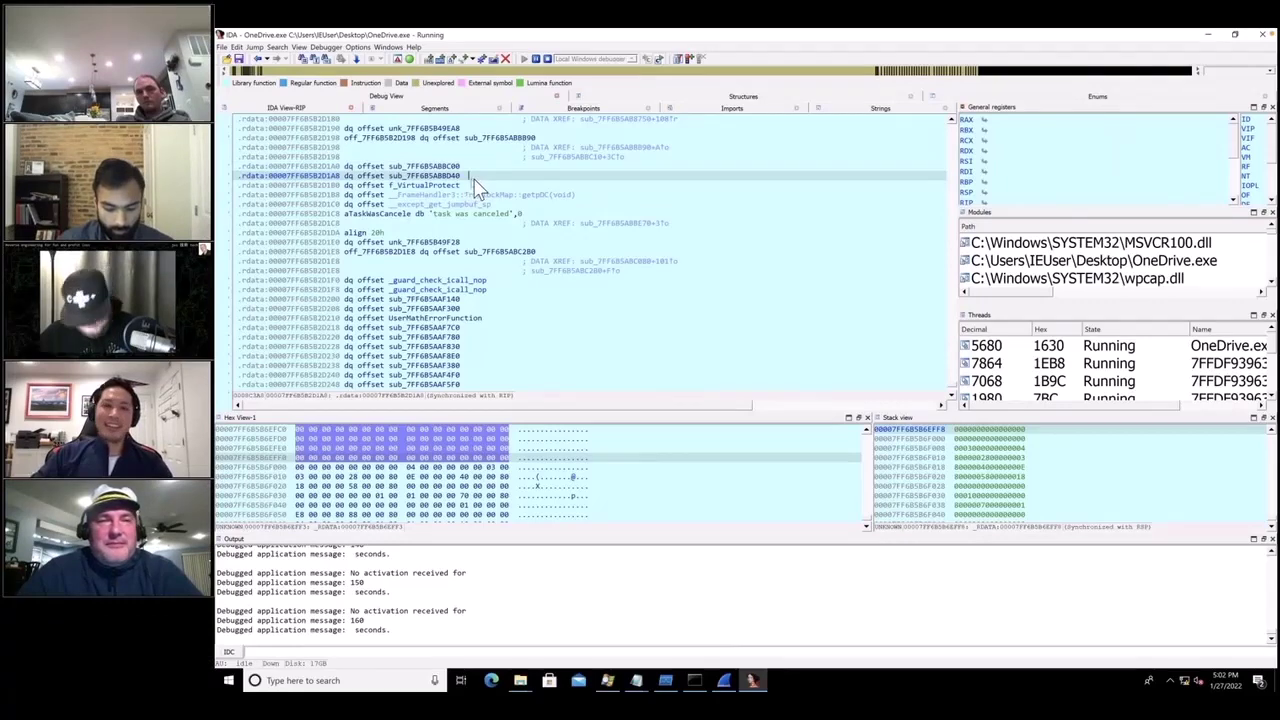
Step: Switch to Wireshark, clear the display filter, and follow the UDP stream of packet 448 as a hex dump
click(700, 563)
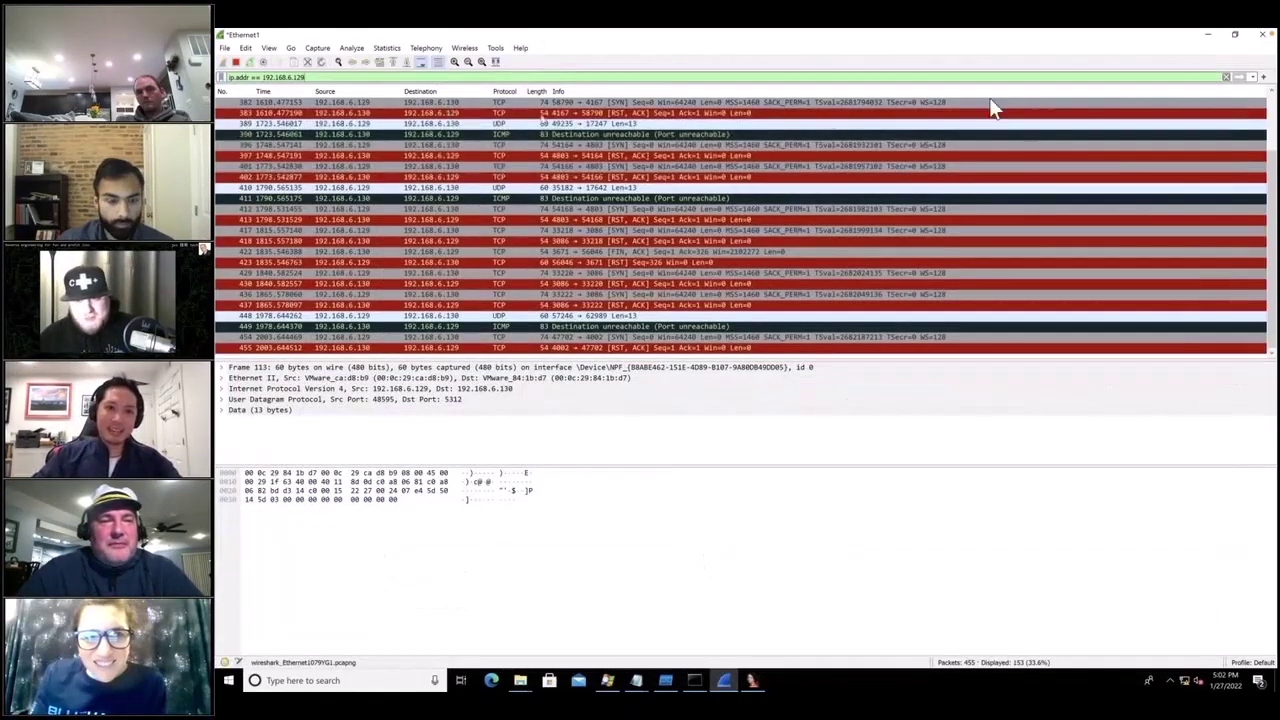
click(1226, 77)
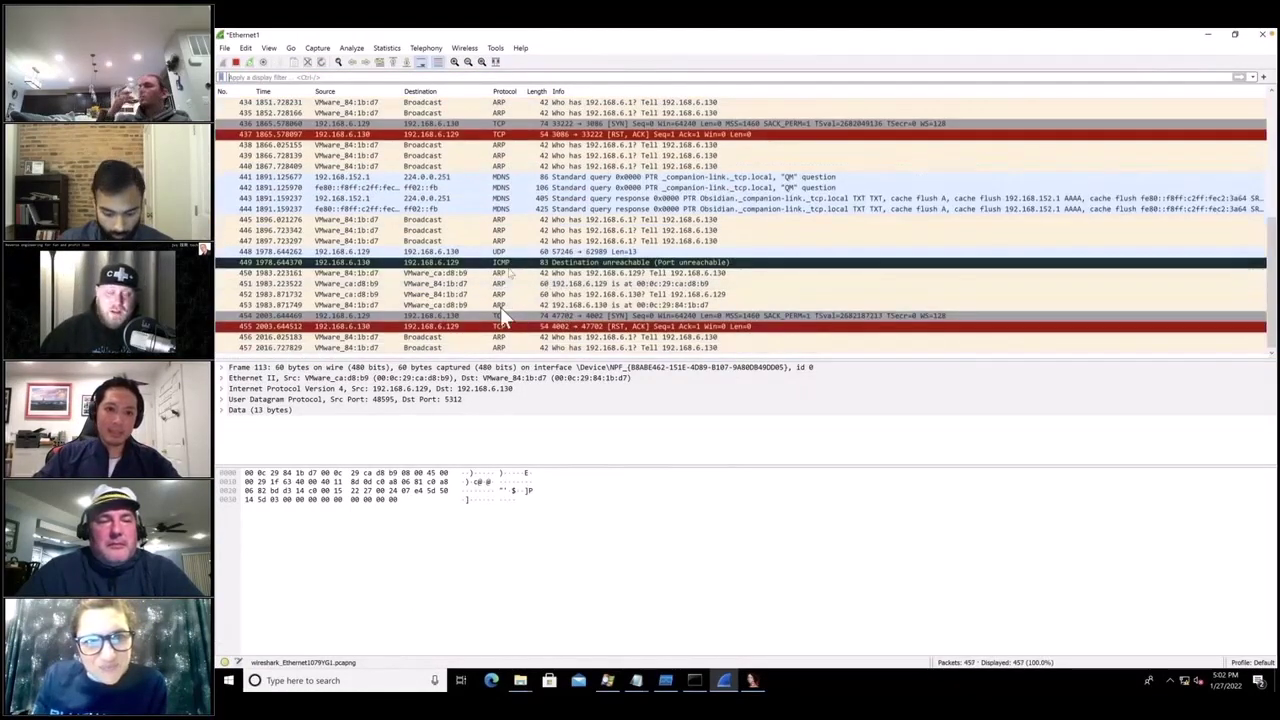
click(509, 243)
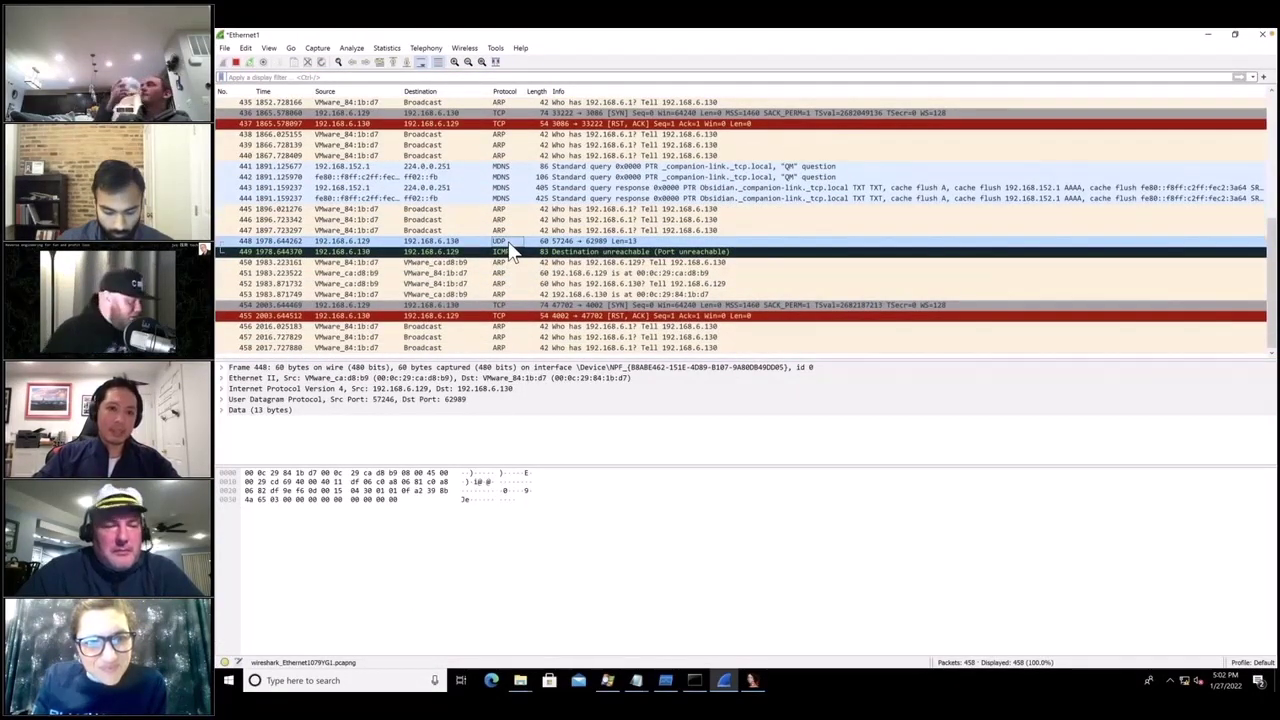
right_click(509, 244)
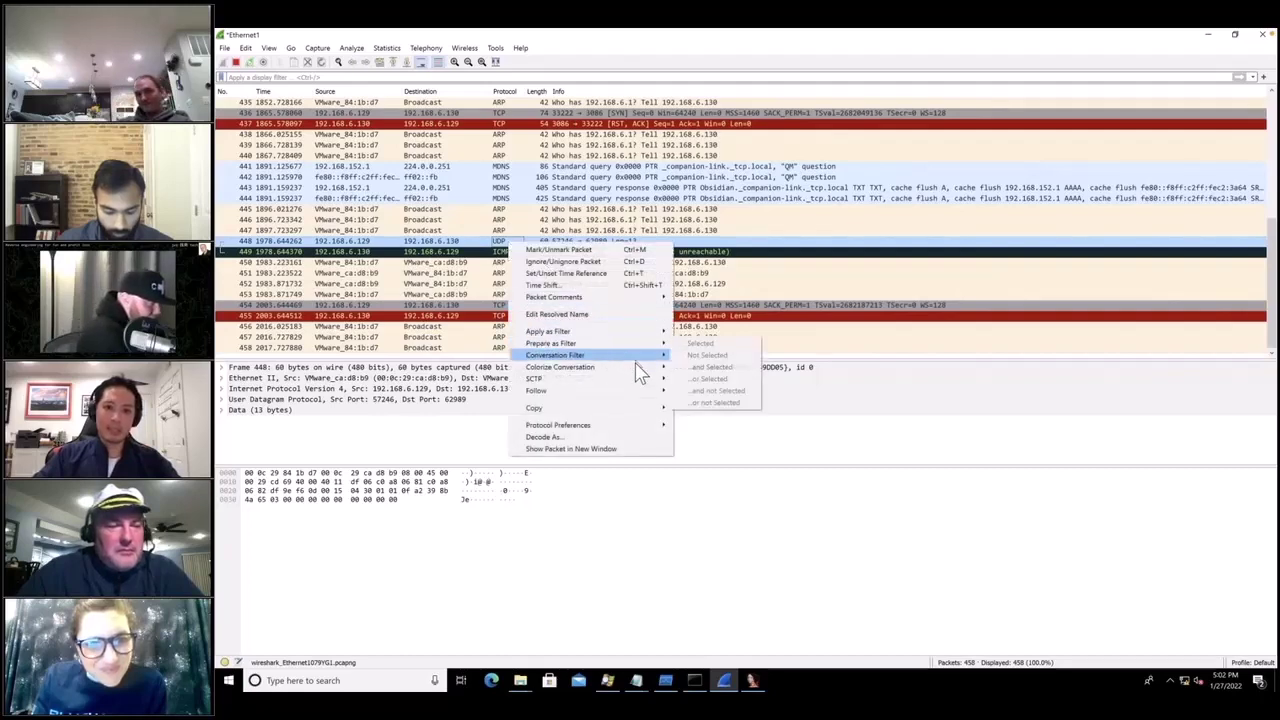
mouse_move(650, 391)
click(710, 403)
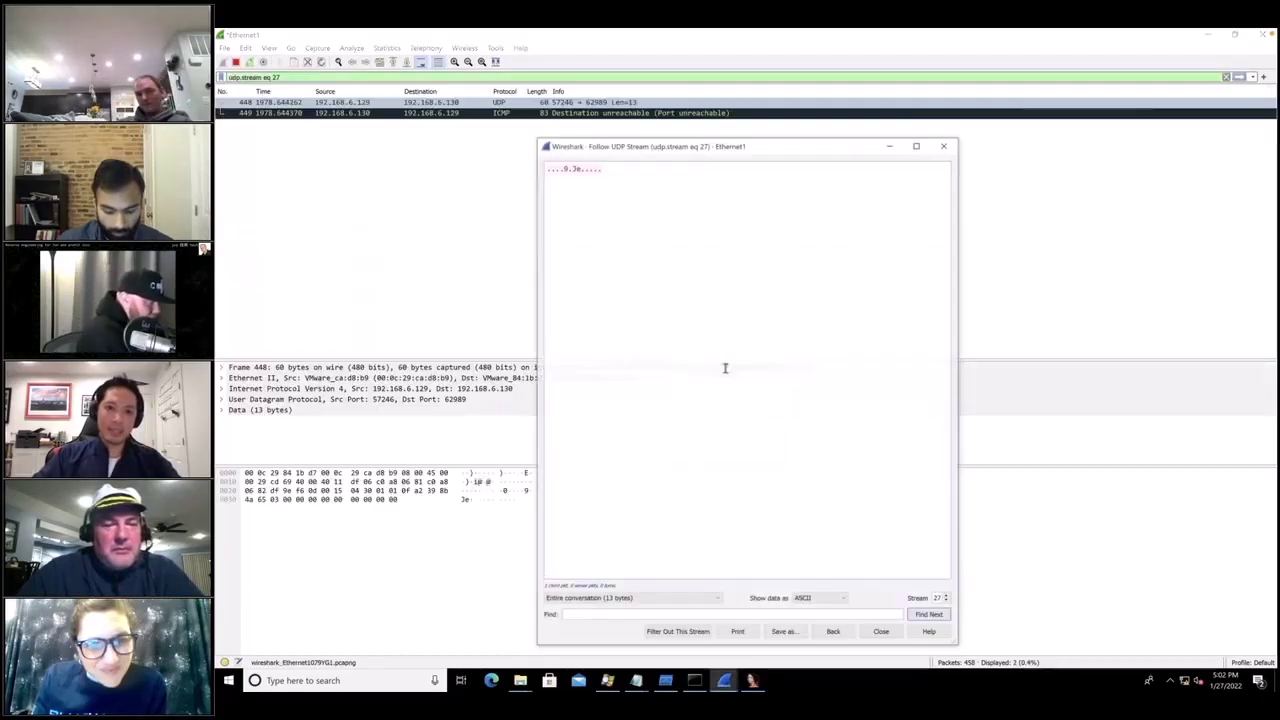
click(818, 598)
click(810, 640)
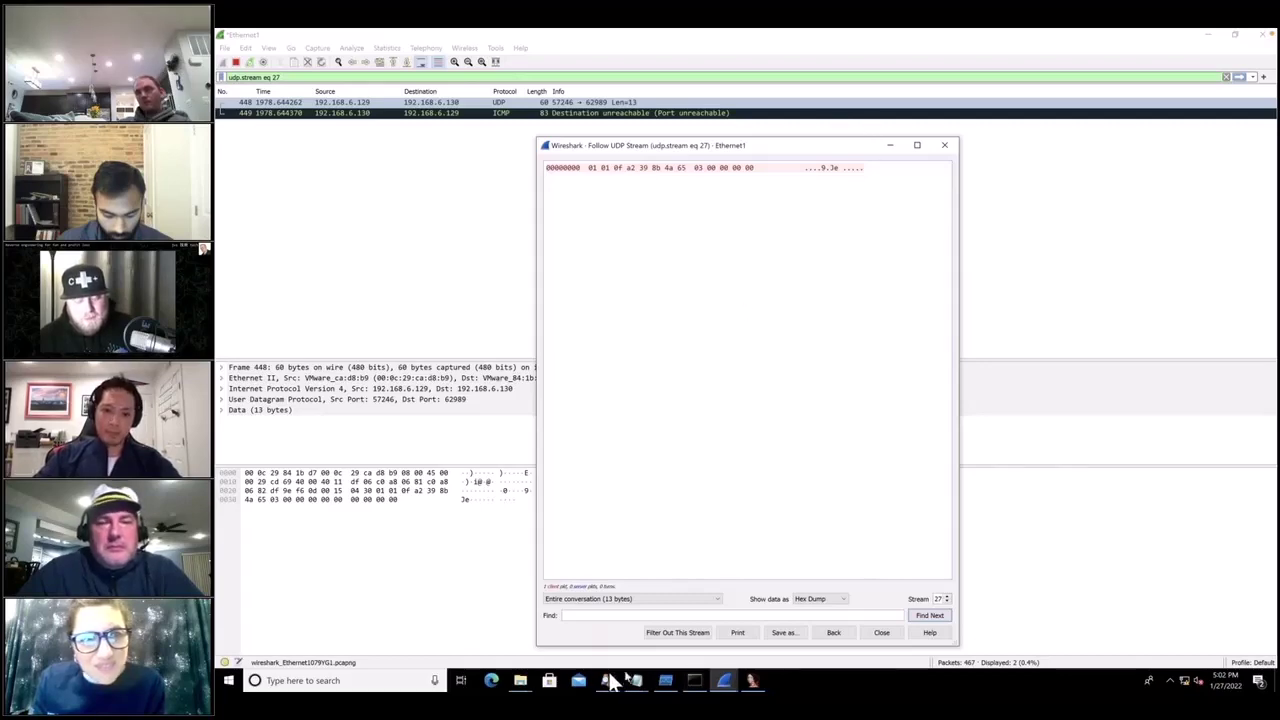
Step: Launch tcpview64.exe from the SysinternalsSuite folder in File Explorer and allow it to make changes to the device
click(665, 684)
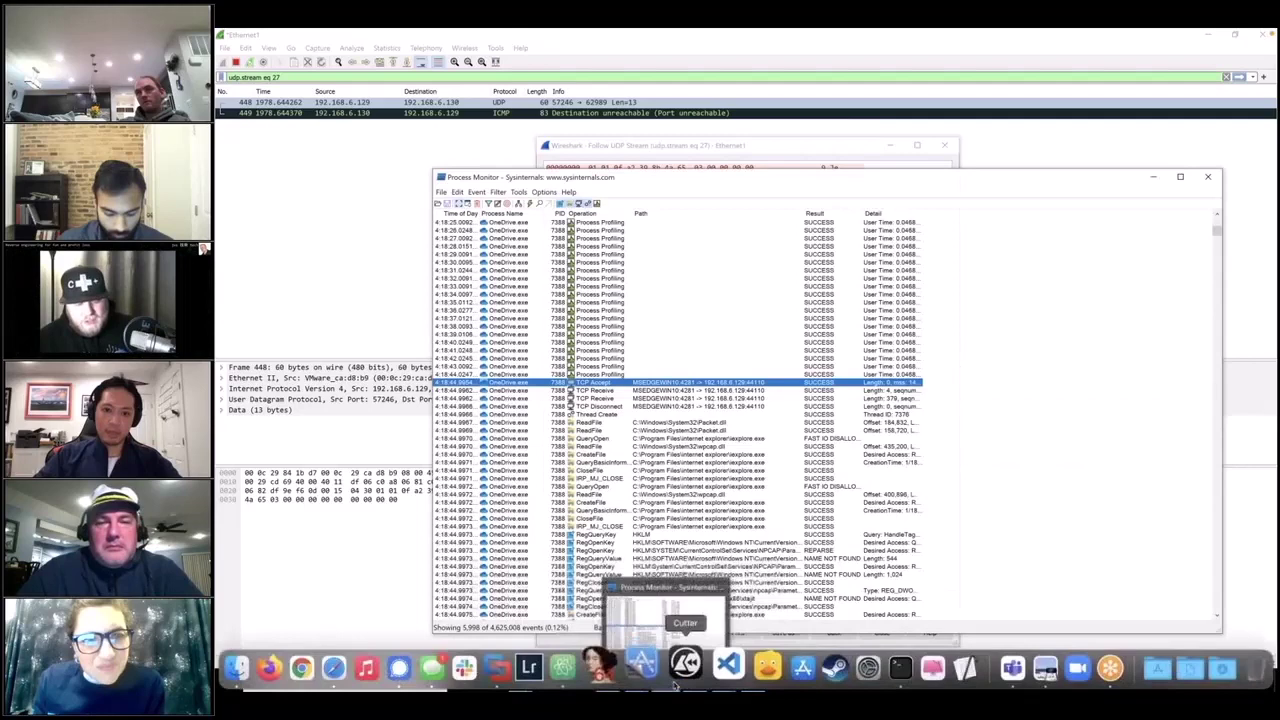
click(1153, 178)
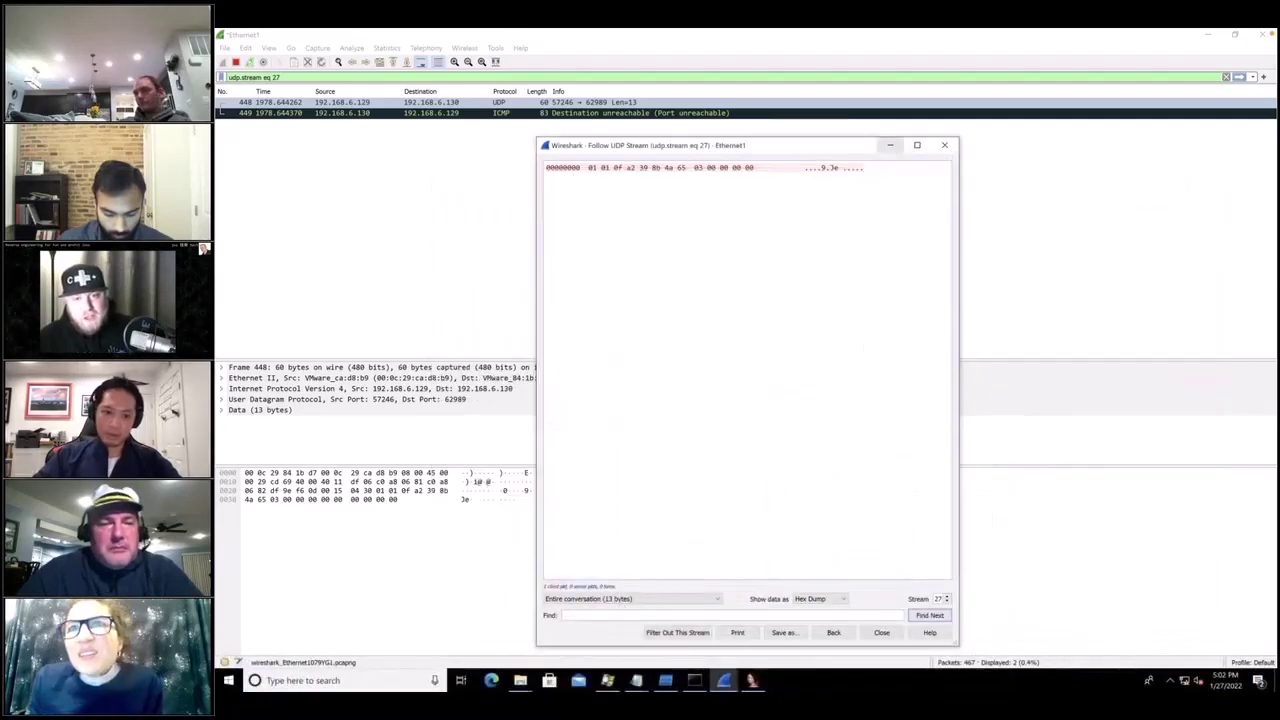
click(520, 684)
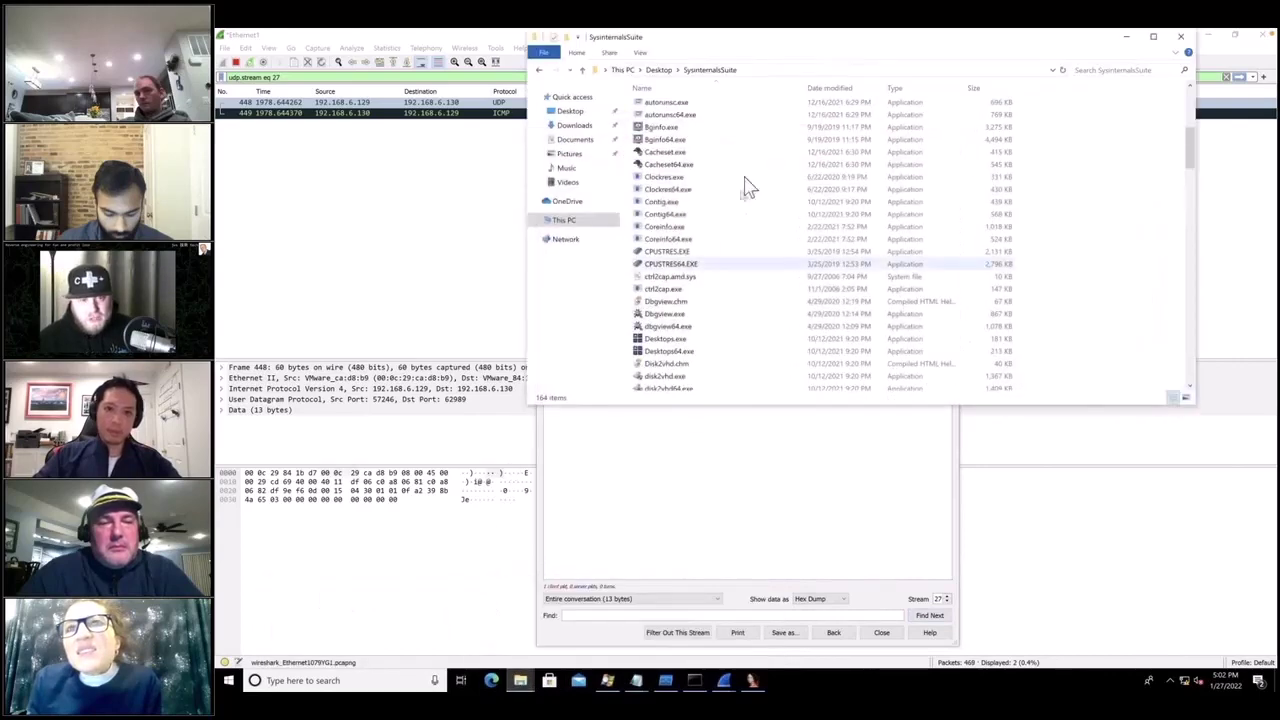
scroll(740, 275, down, 20)
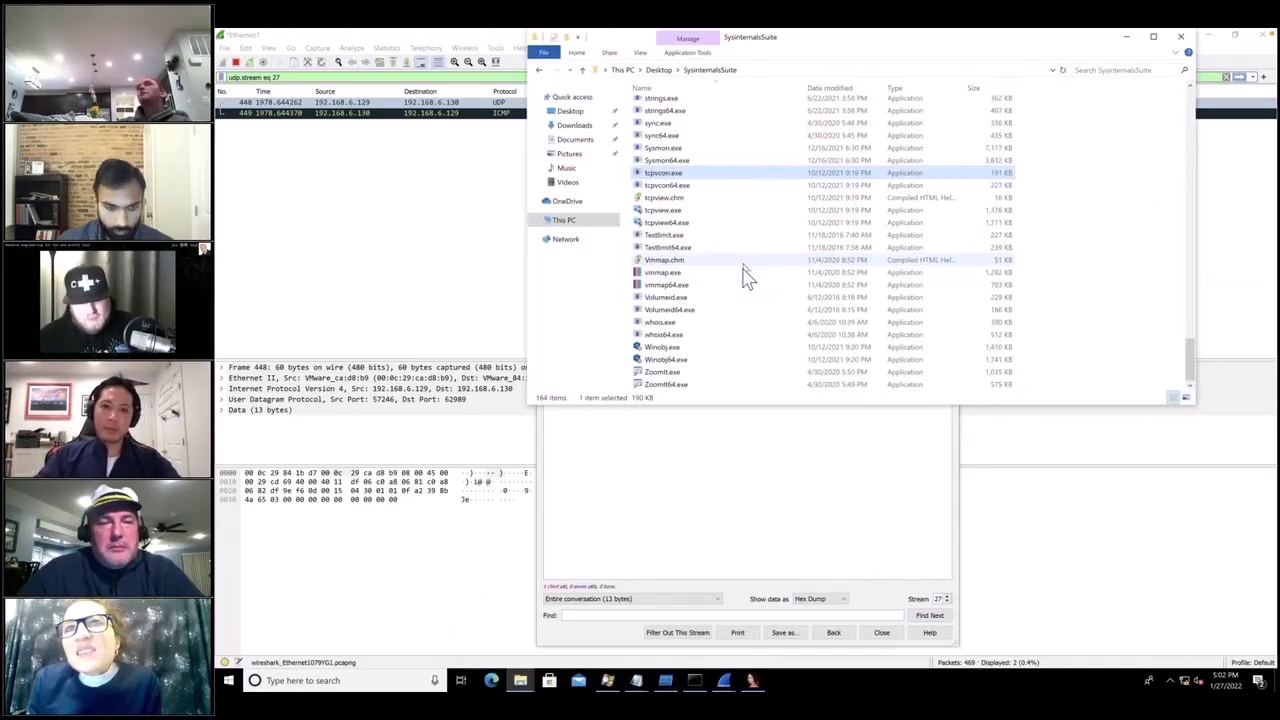
click(665, 173)
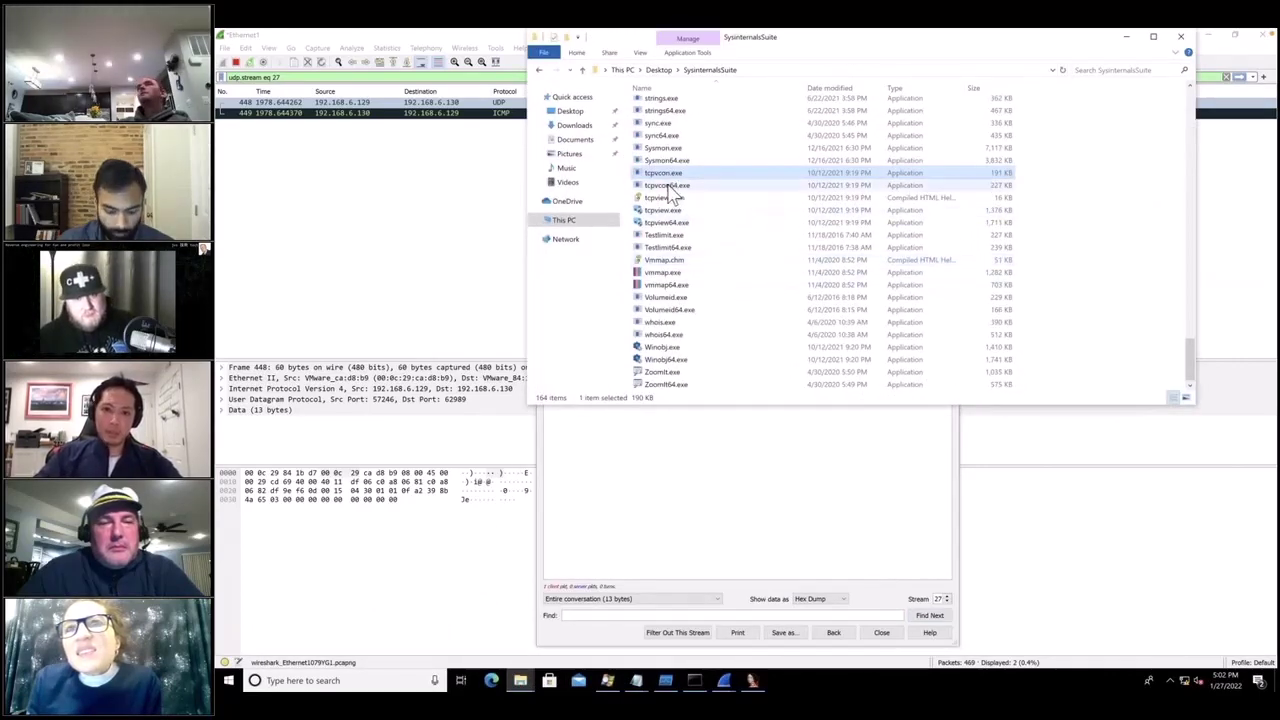
click(684, 224)
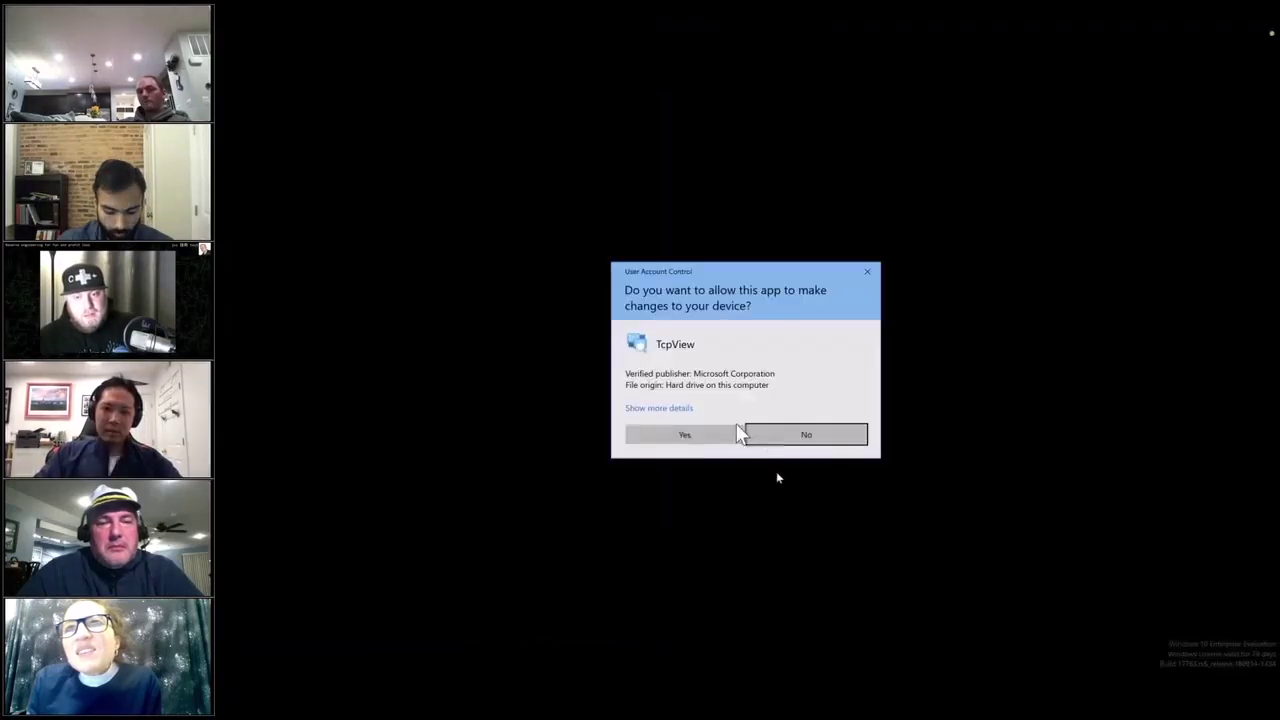
click(699, 434)
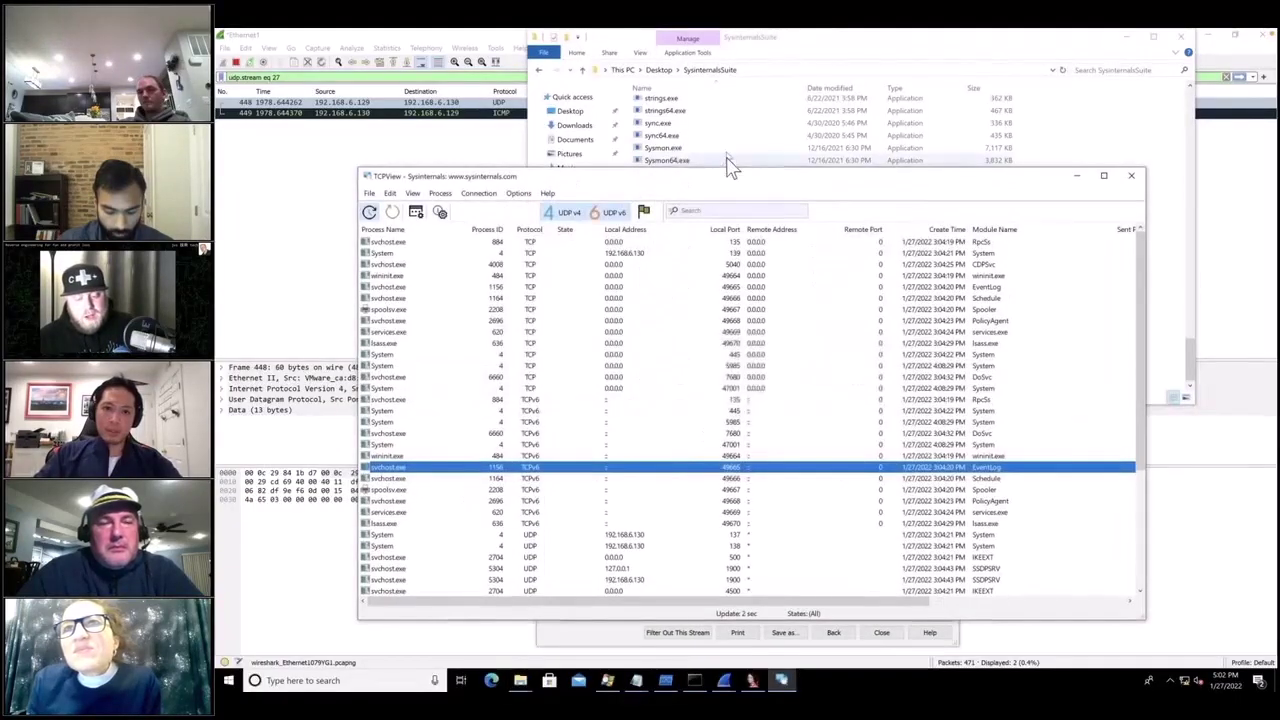
Step: Place the TCPView and UDP stream windows side by side and examine the listed TCP and UDP endpoints
drag(749, 165, 637, 146)
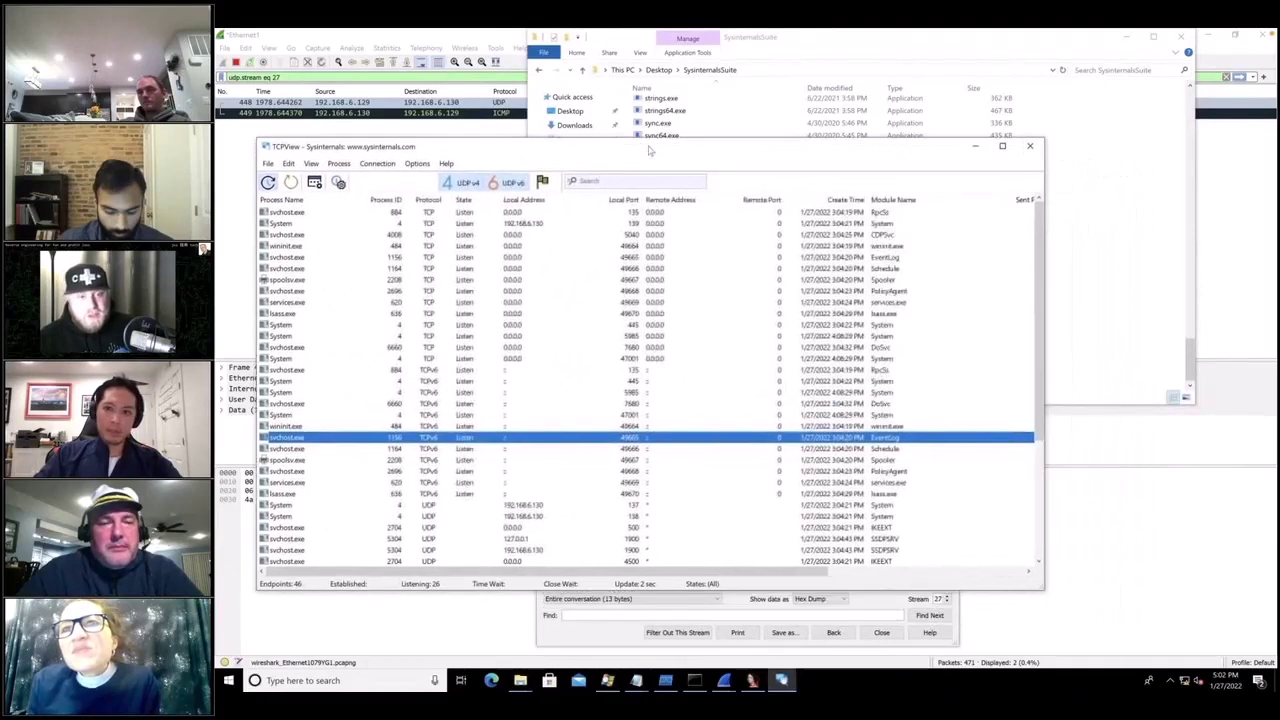
scroll(870, 378, down, 4)
scroll(874, 376, down, 1)
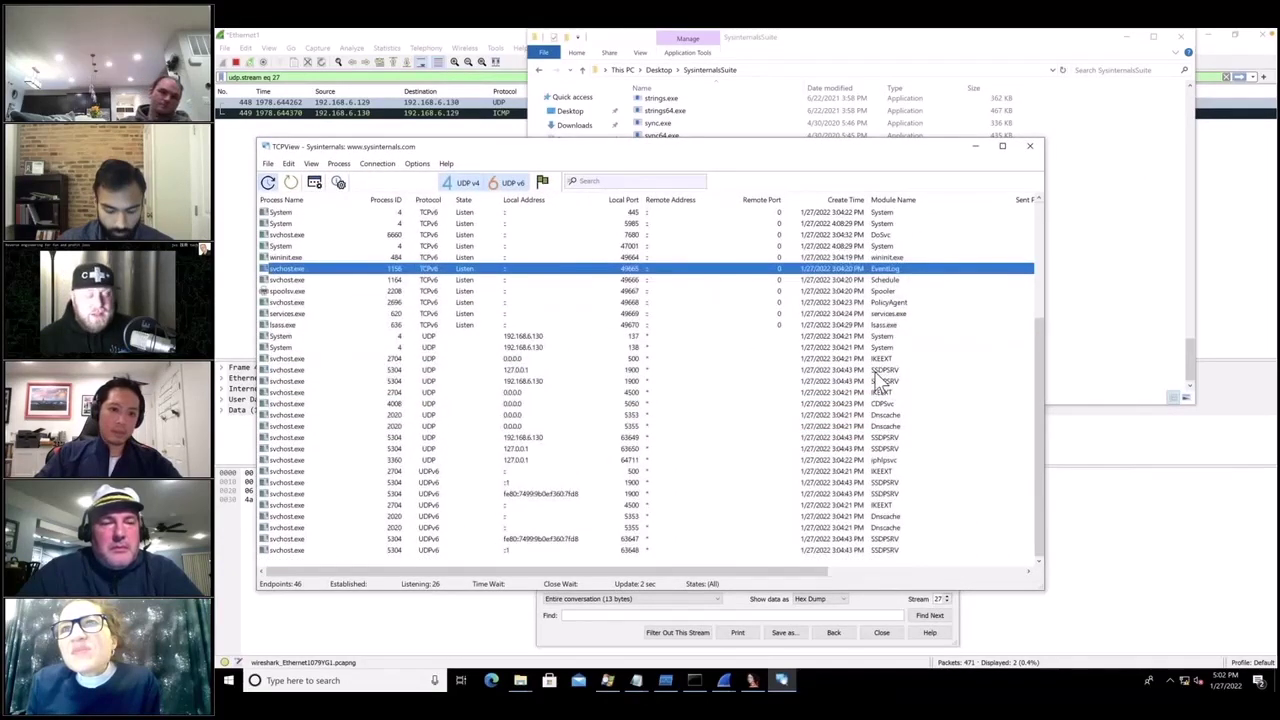
scroll(880, 390, up, 5)
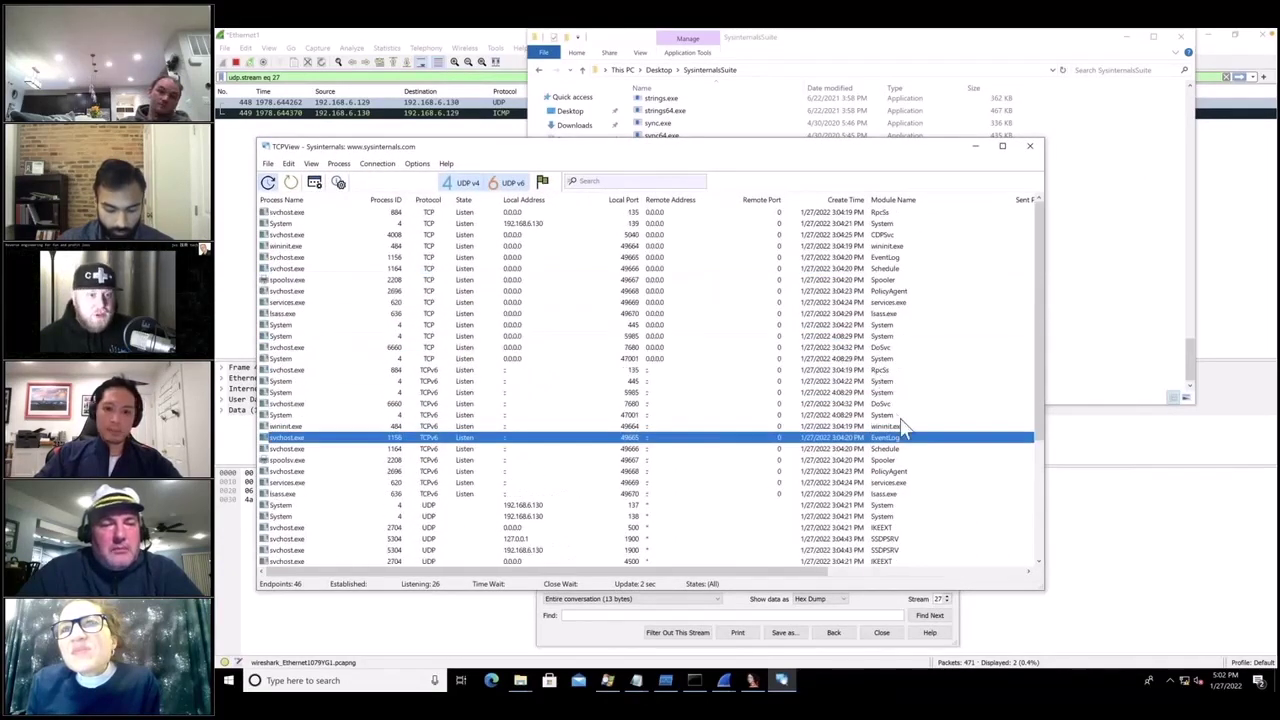
click(889, 610)
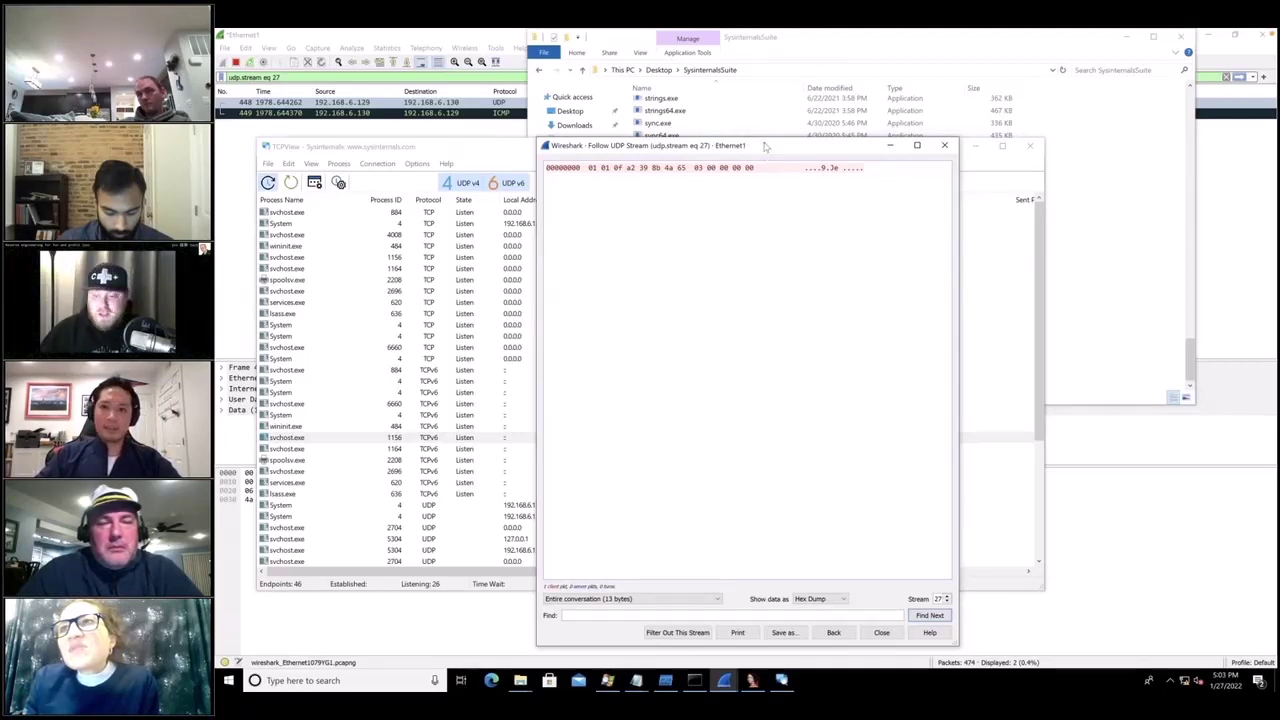
drag(765, 146, 933, 113)
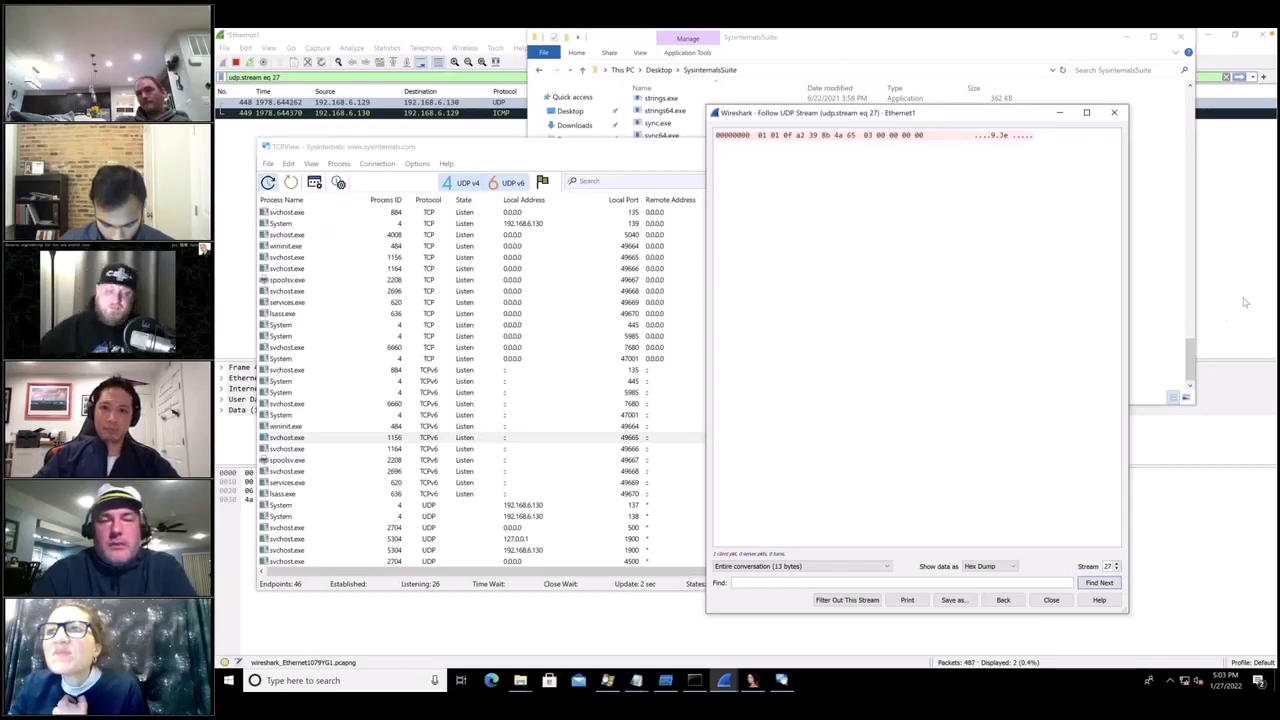
click(626, 146)
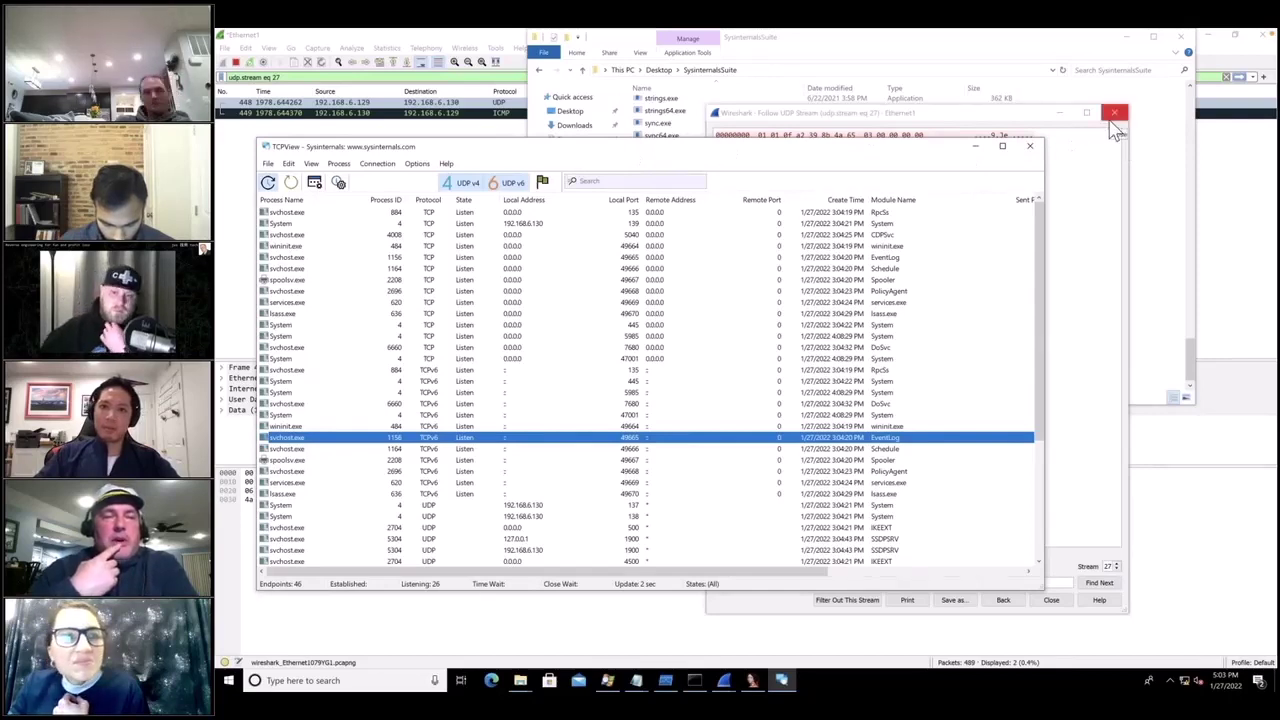
Step: Return to the Wireshark capture, close the UDP stream window, and clear the udp.stream eq 27 display filter
click(1078, 382)
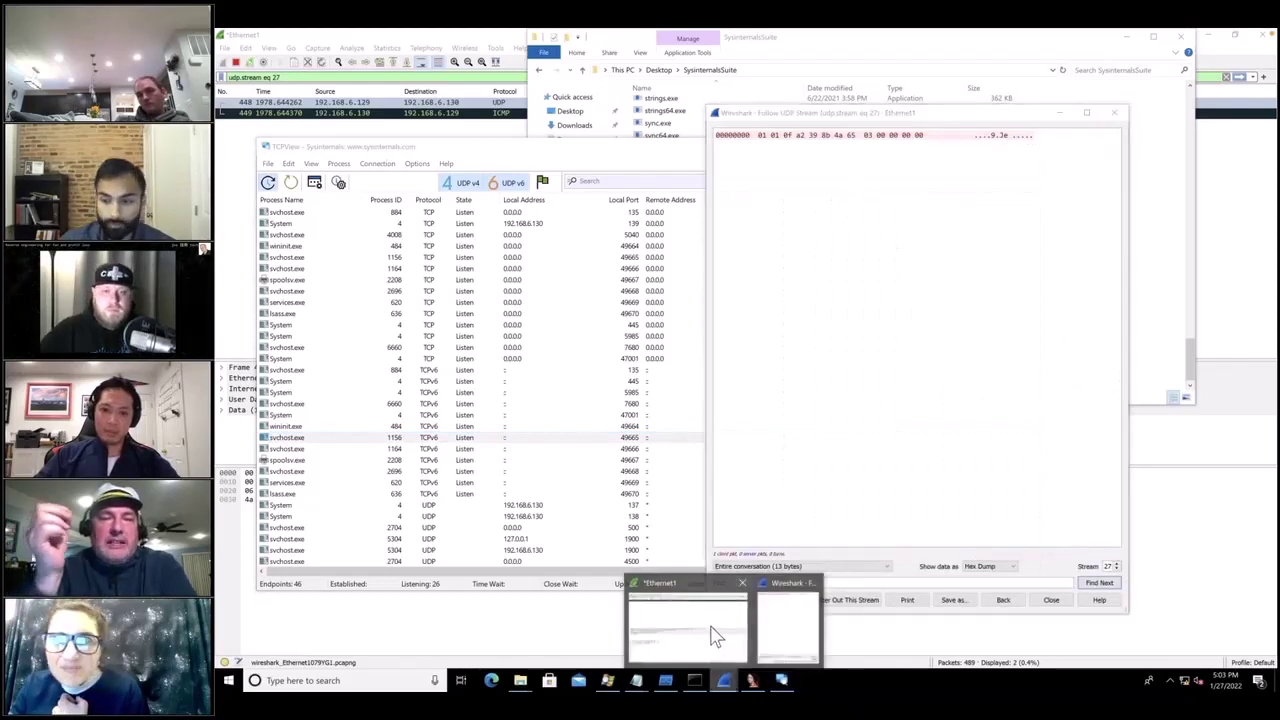
click(716, 632)
mouse_move(728, 680)
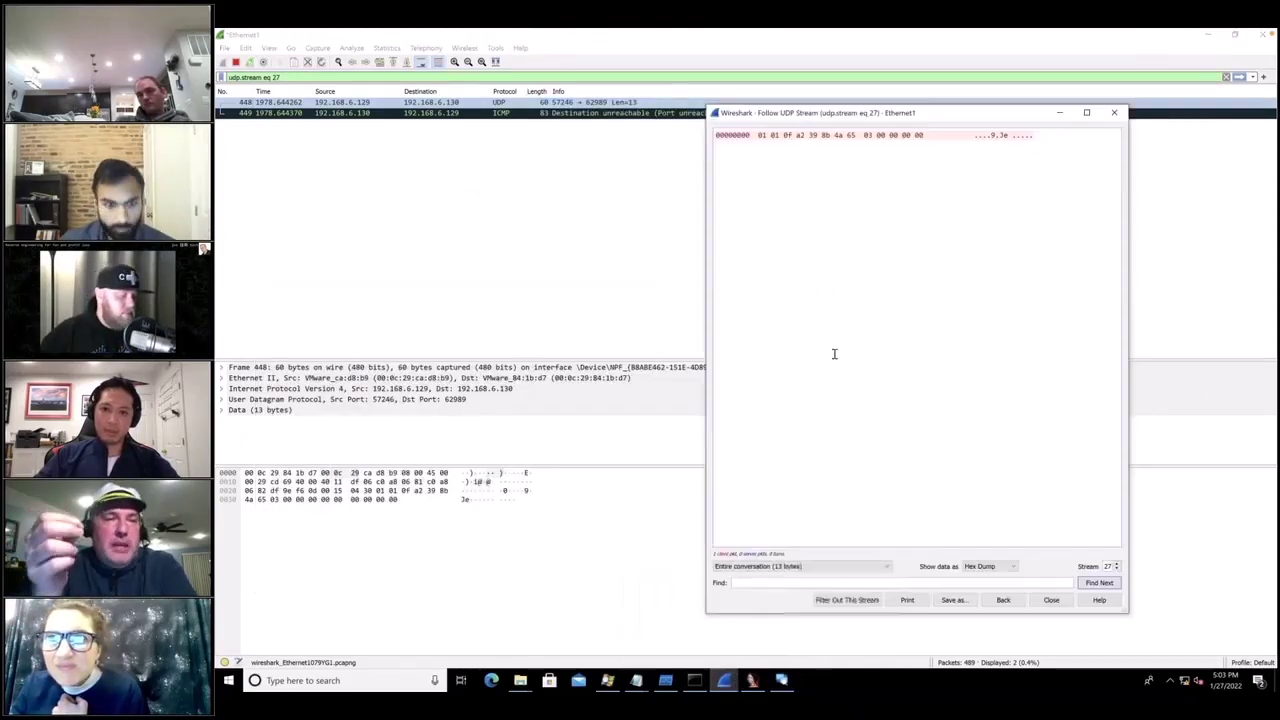
click(763, 645)
click(1118, 113)
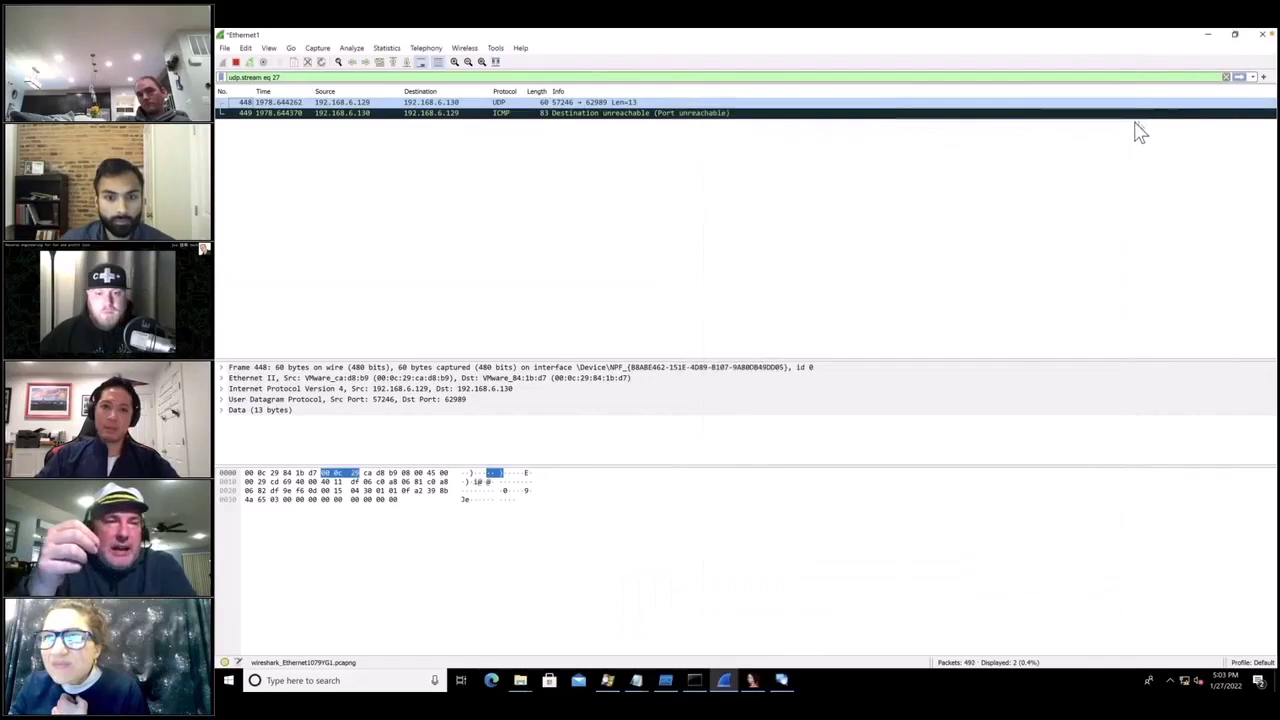
click(1226, 77)
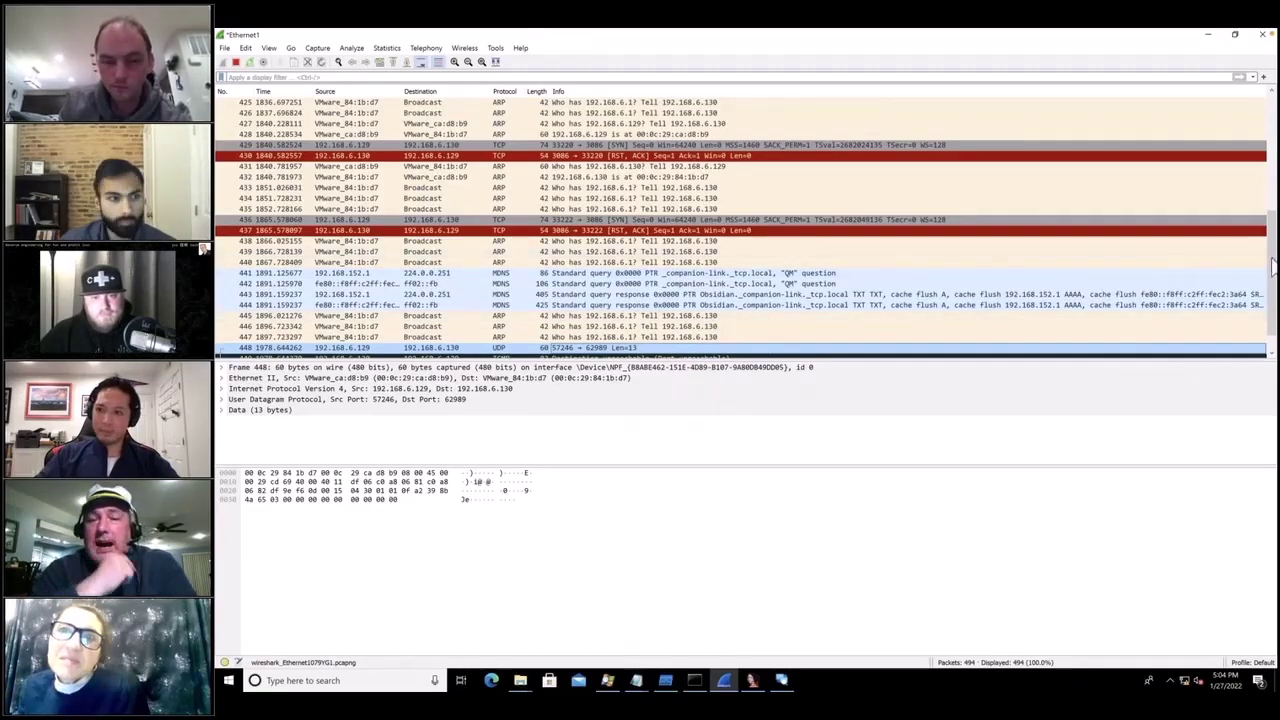
scroll(1272, 272, down, 6)
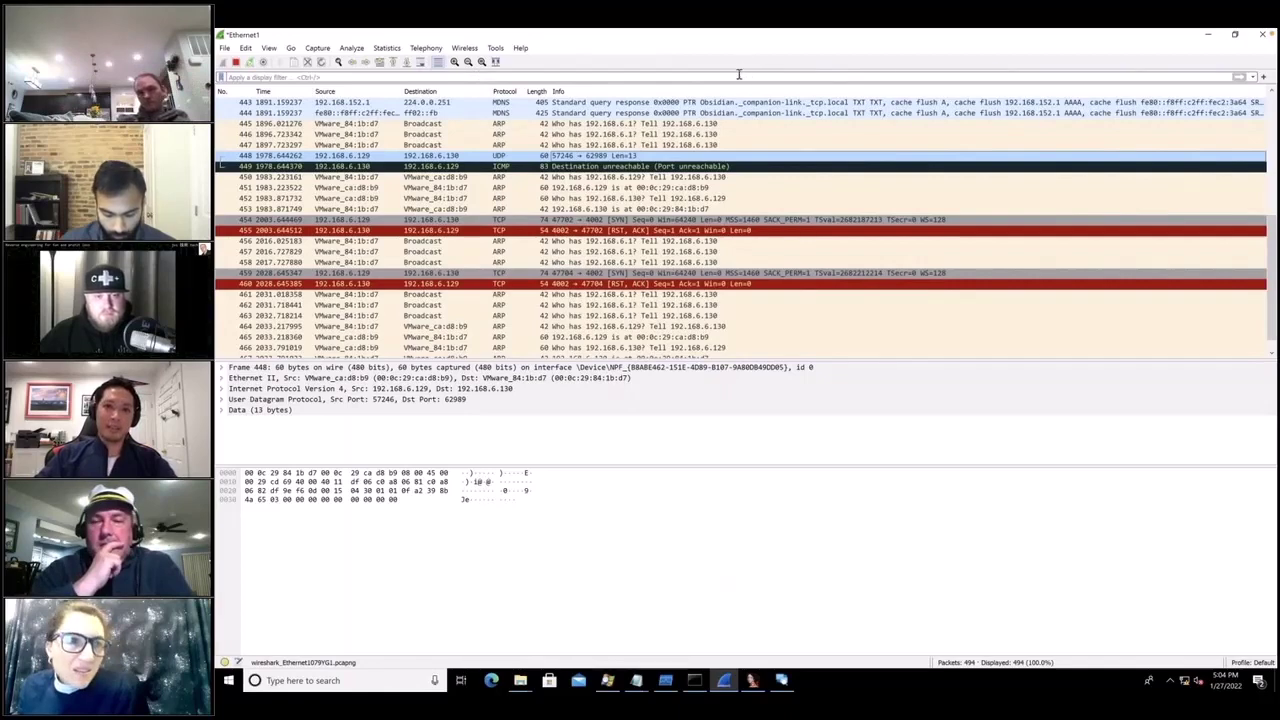
click(800, 78)
text(frame)
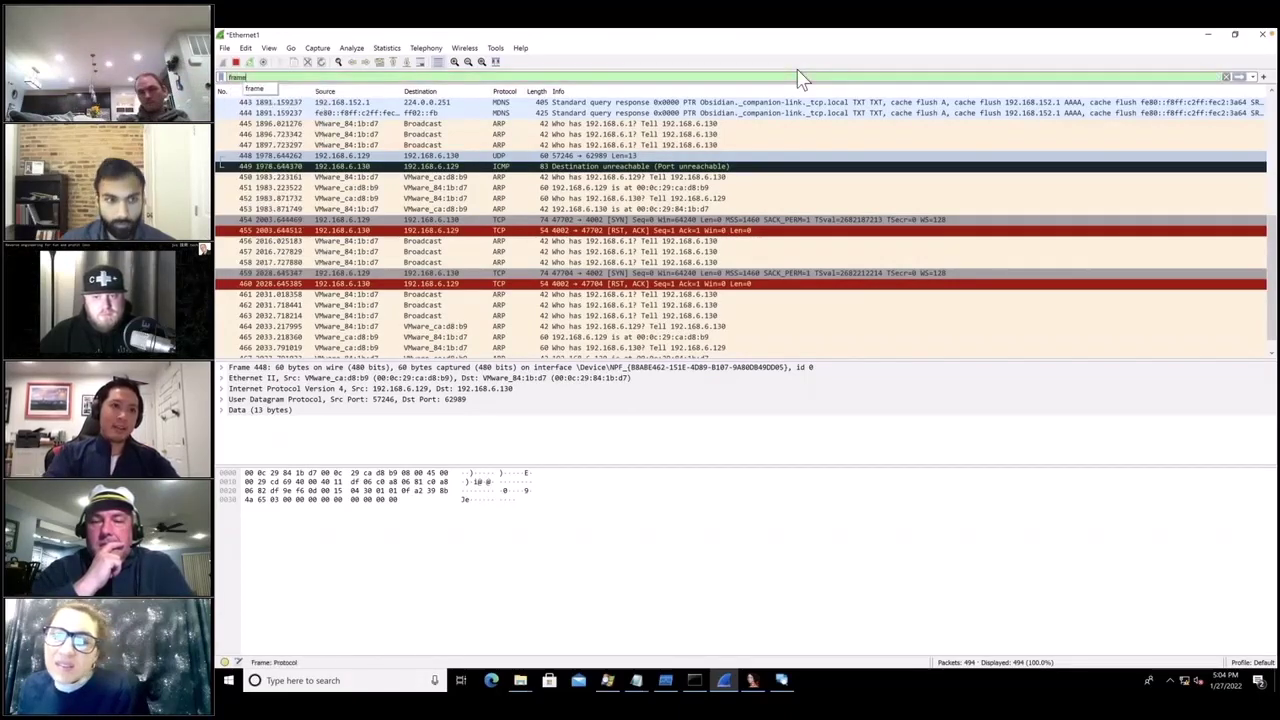
text(.contains)
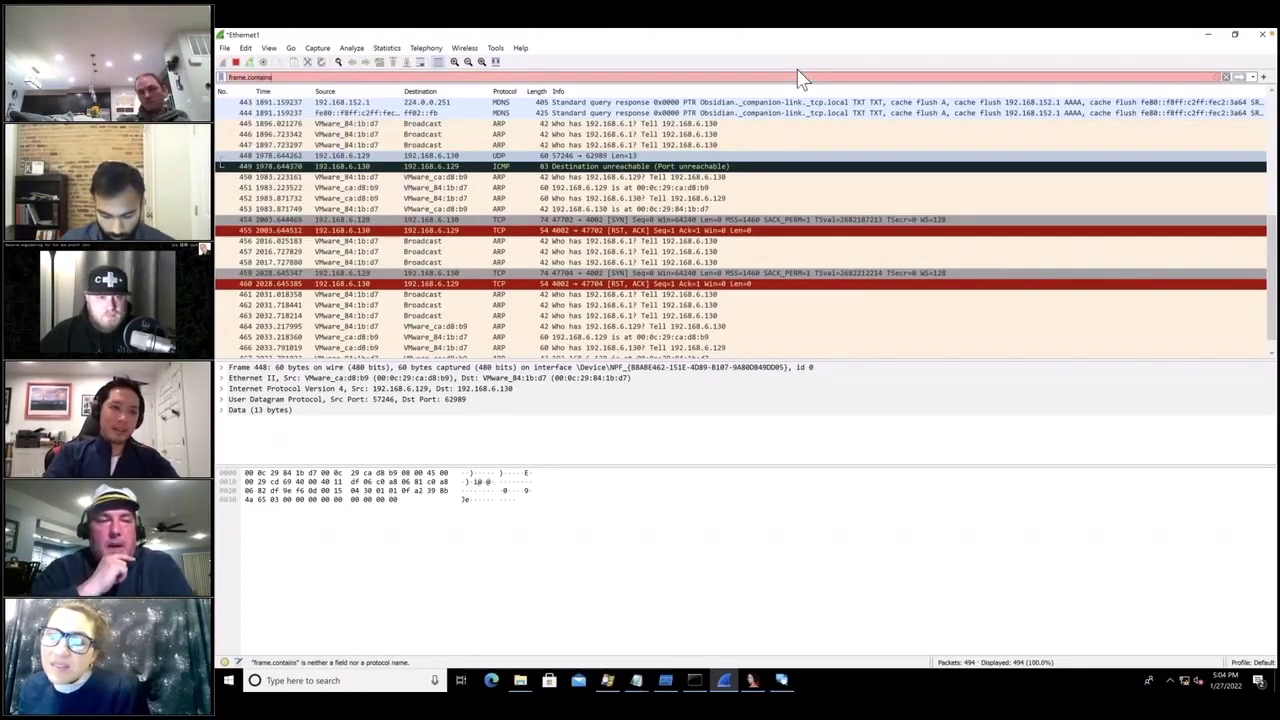
text( ==)
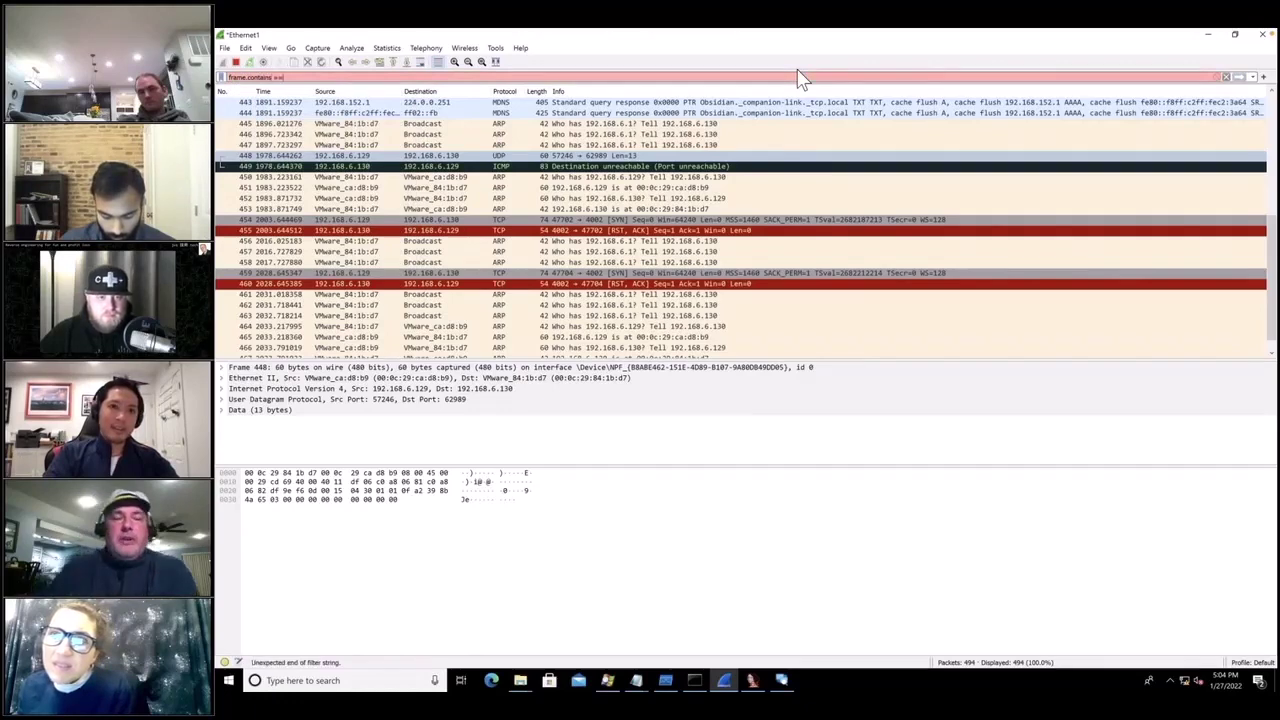
key(ctrl+a)
key(BackSpace)
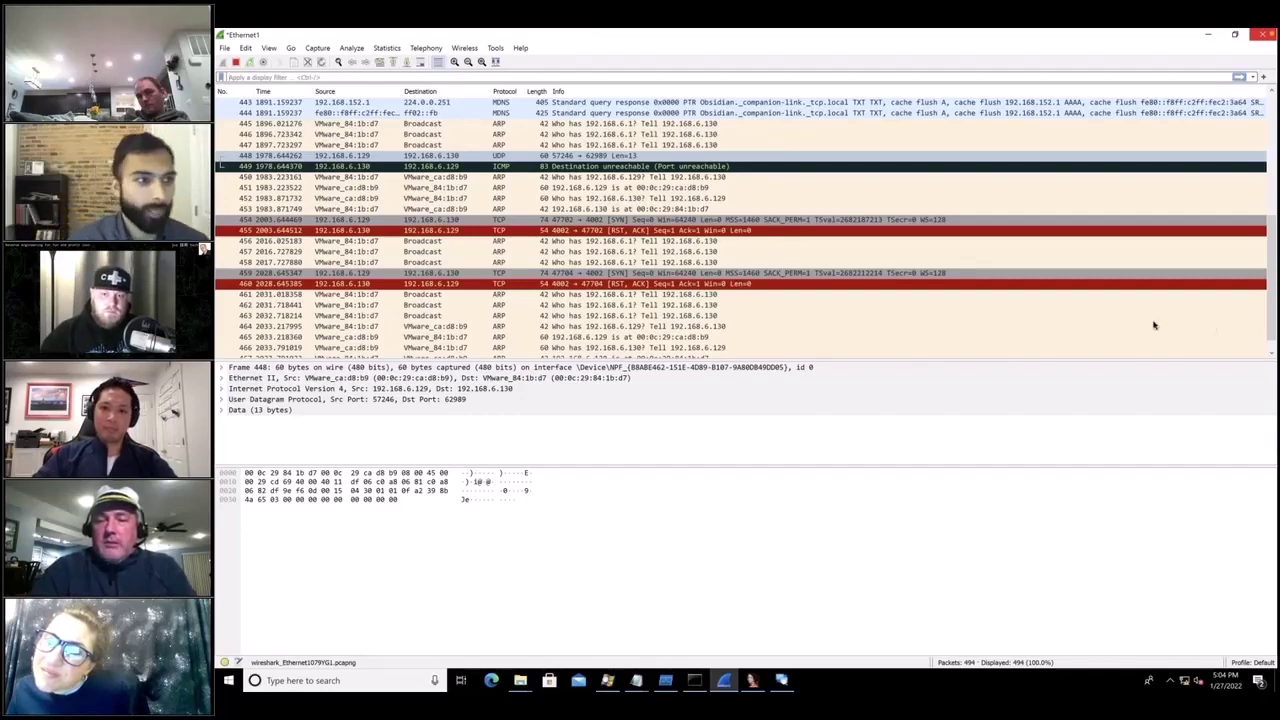
Step: Minimise Wireshark and the other open windows, leaving only TCPView on the desktop
click(1208, 34)
click(1127, 37)
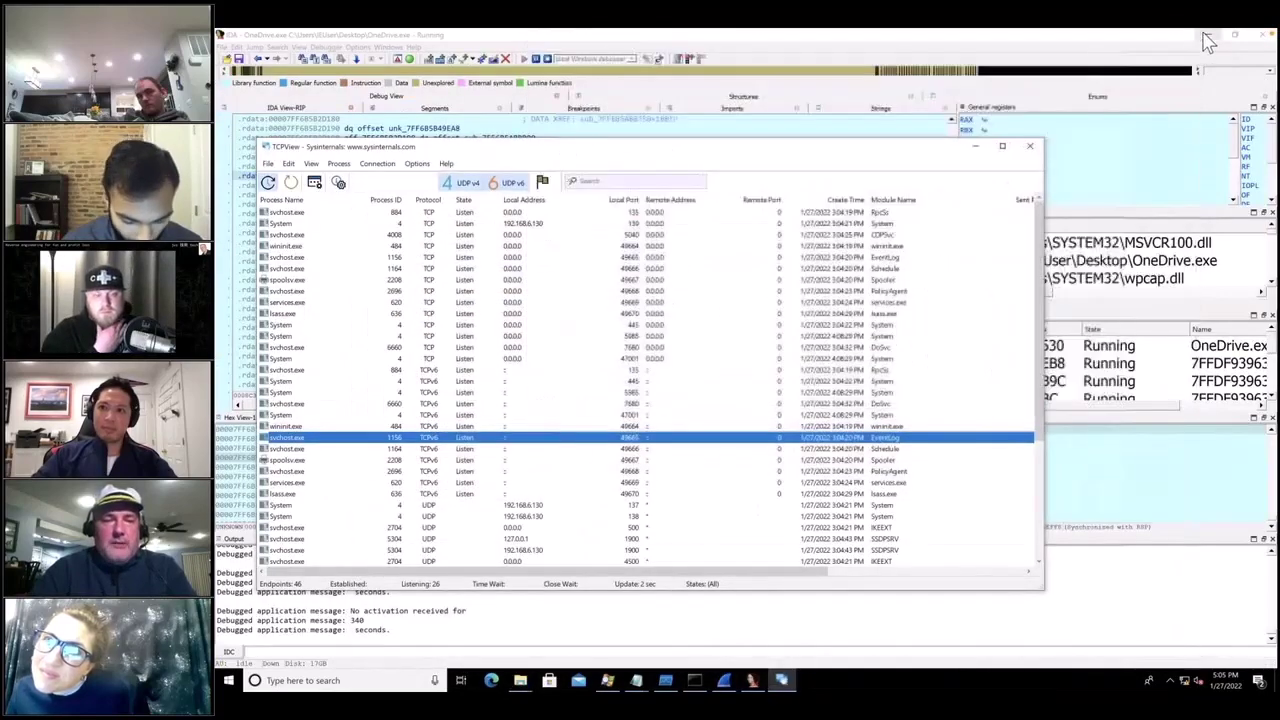
click(1165, 34)
click(1208, 34)
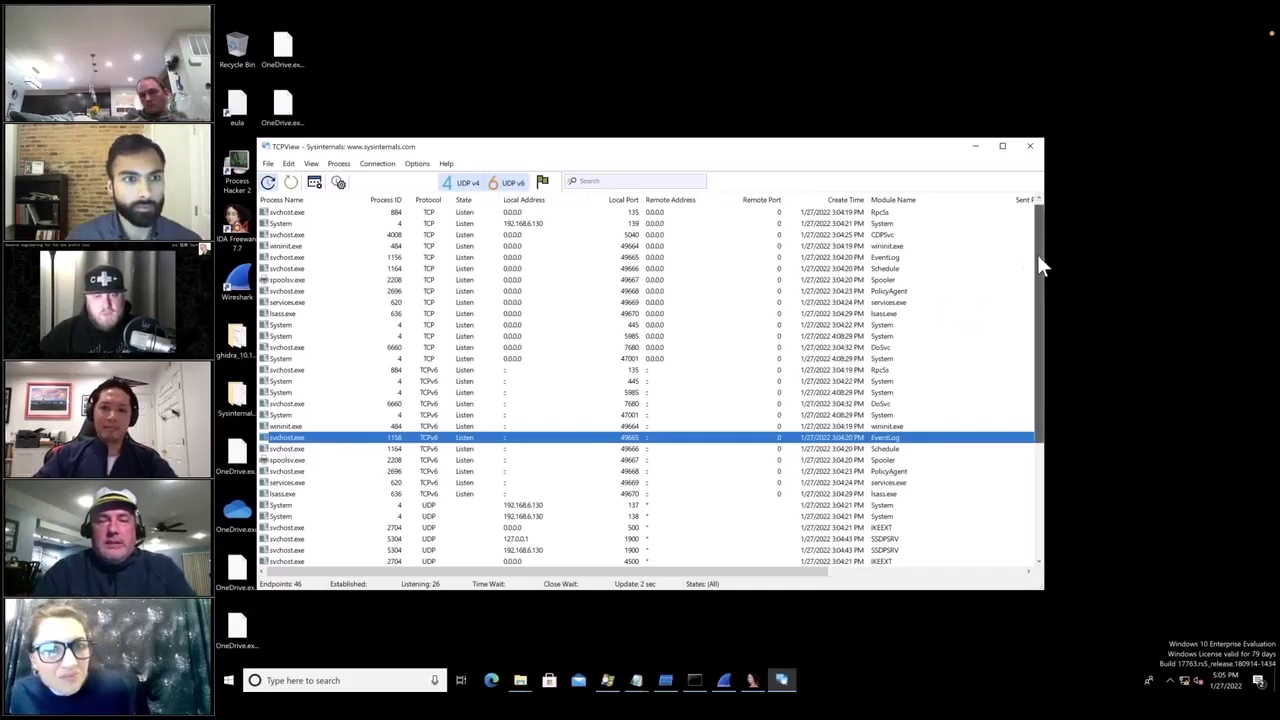
Step: Maximise TCPView and select the new OneDrive.exe listening entry
drag(1037, 254, 1046, 400)
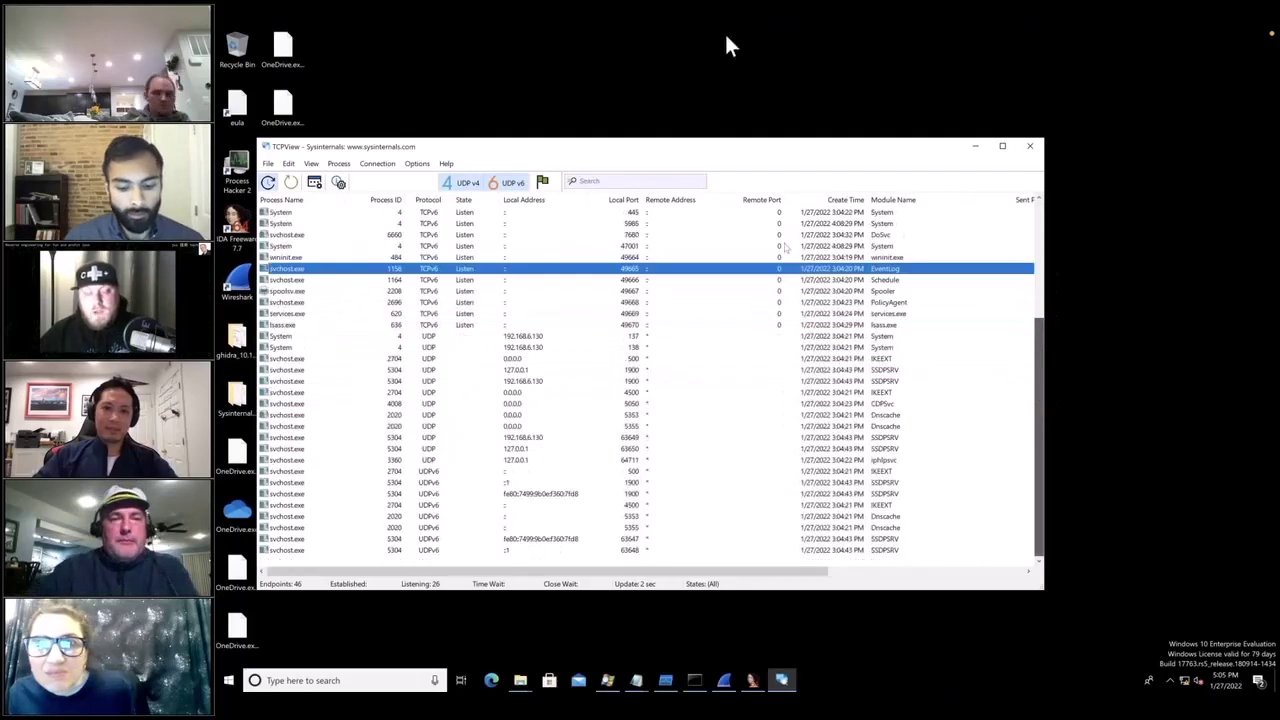
click(1002, 146)
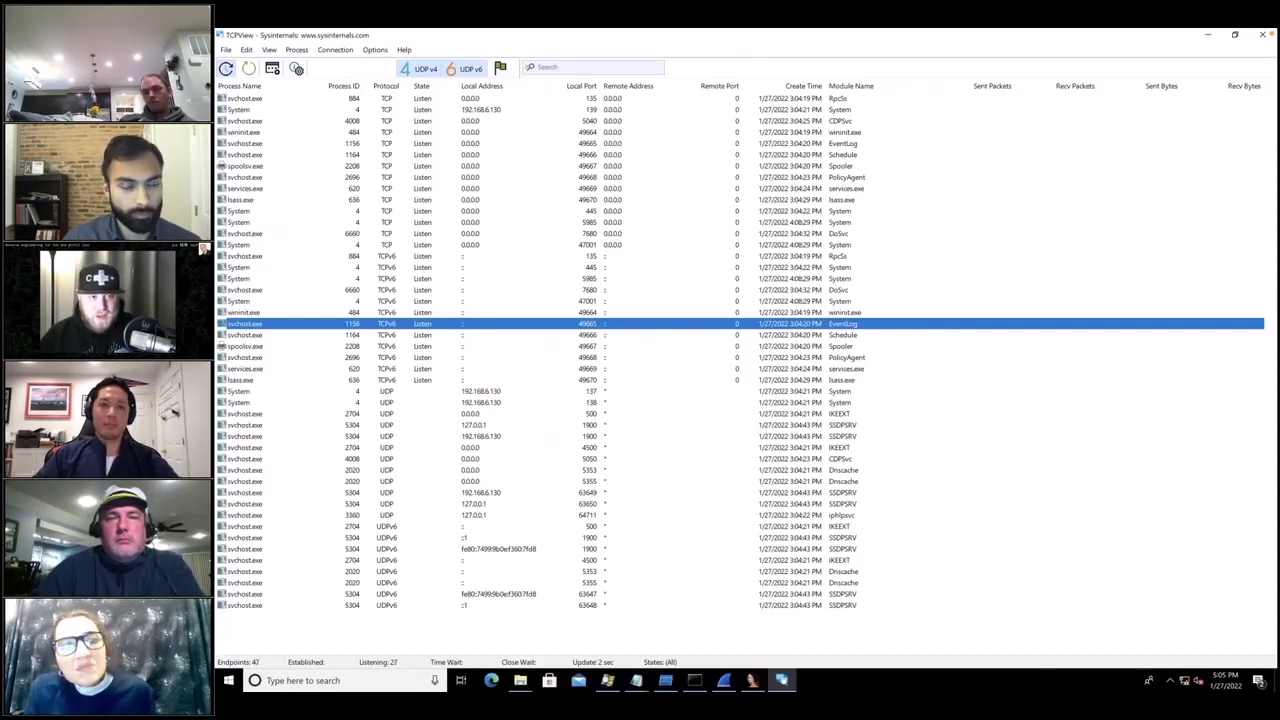
click(331, 121)
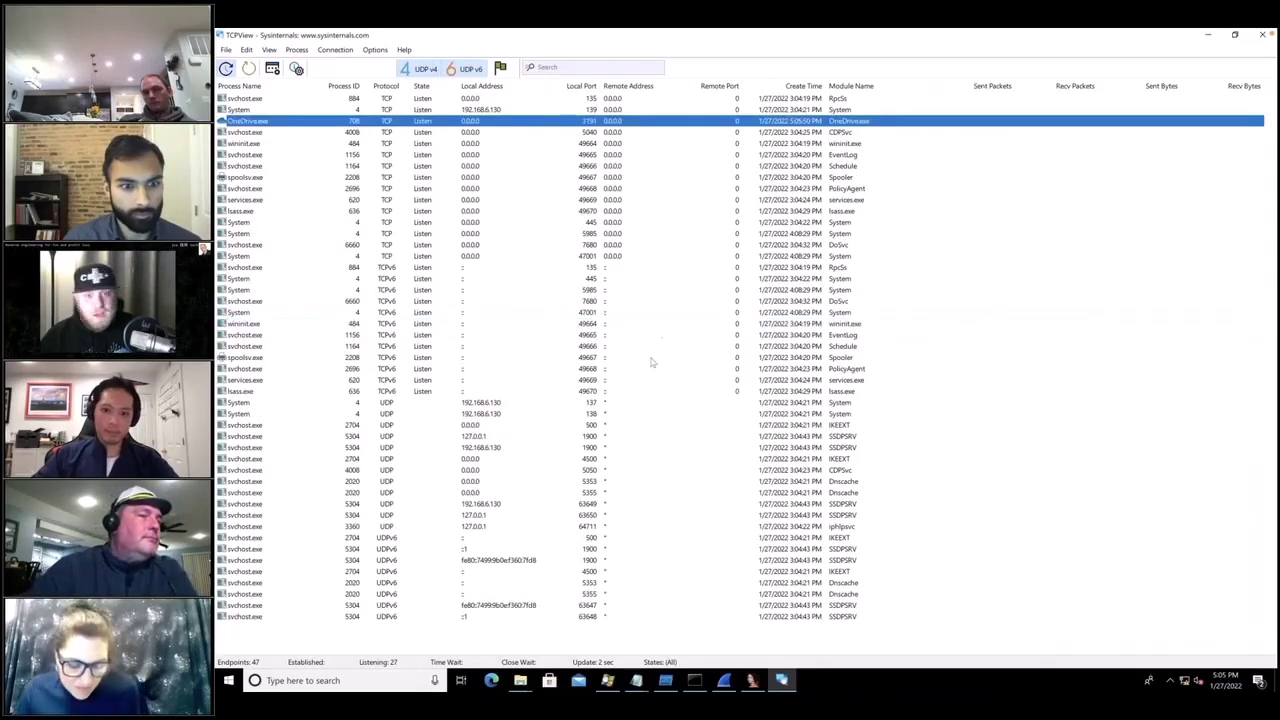
Step: Switch to Wireshark in a smaller window over TCPView and follow the UDP stream of packet 495 as a hex dump
key(alt+Tab)
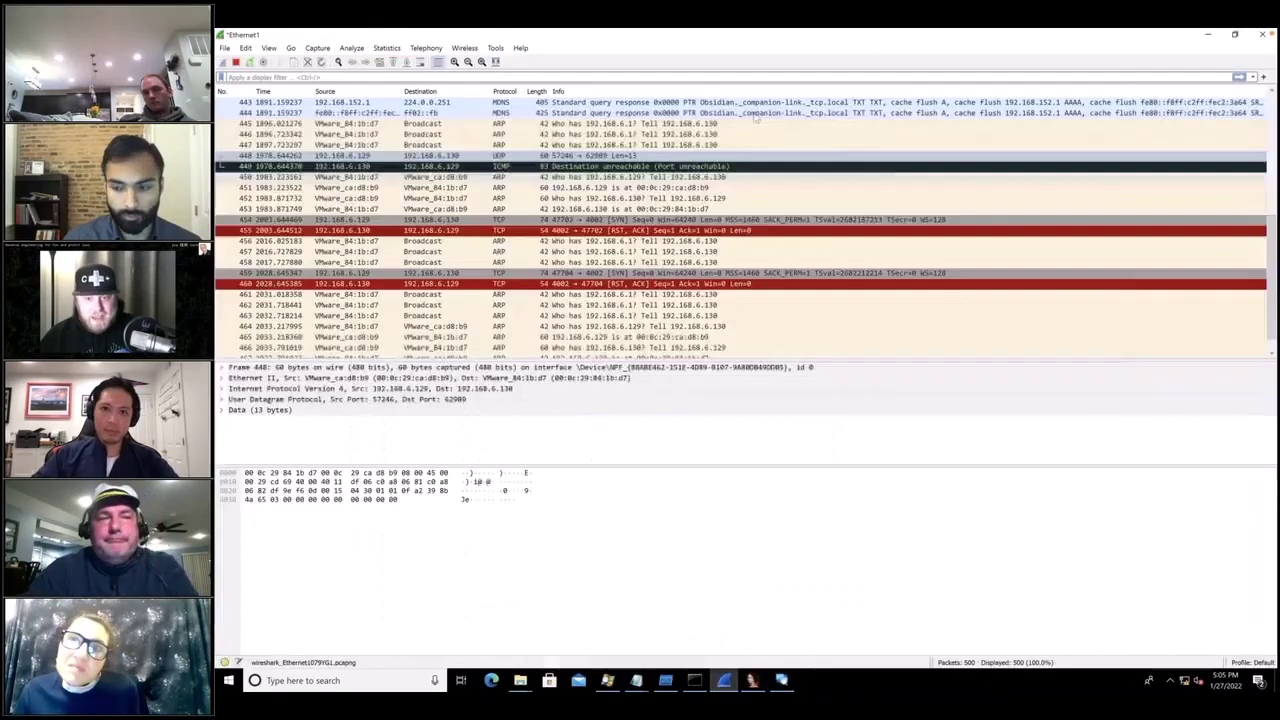
drag(958, 41, 658, 145)
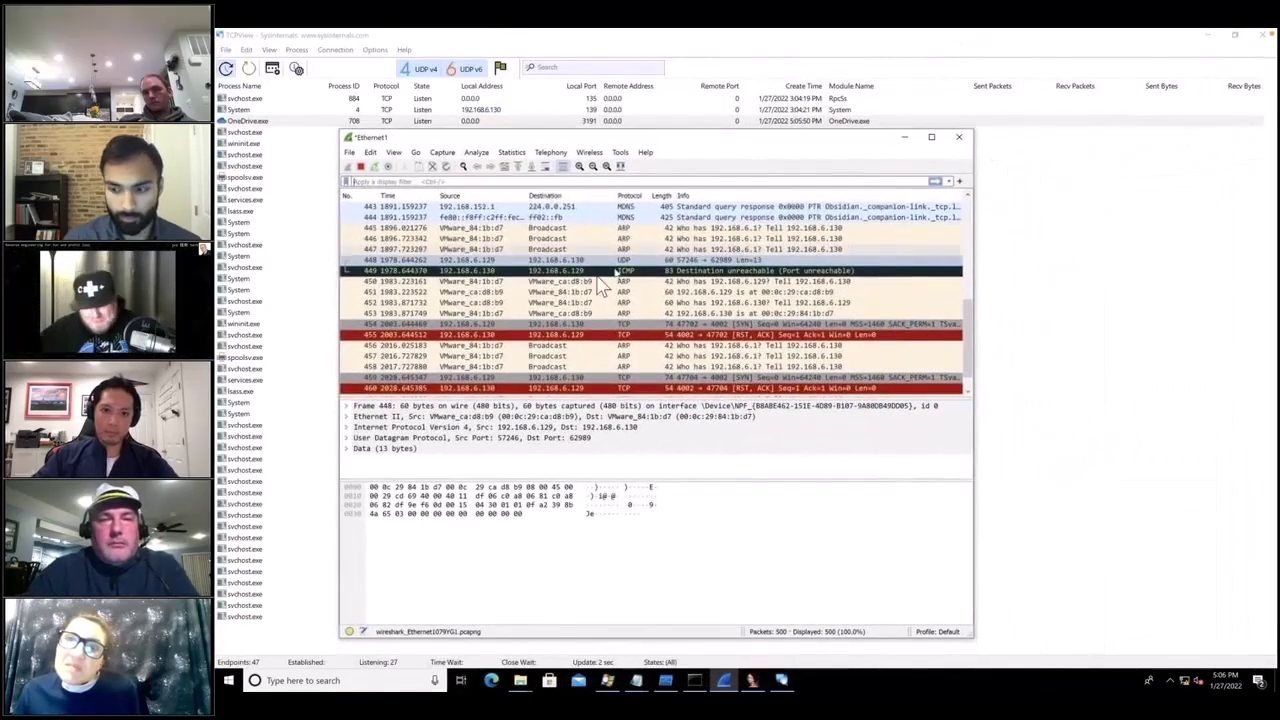
scroll(755, 330, down, 4)
scroll(760, 330, down, 9)
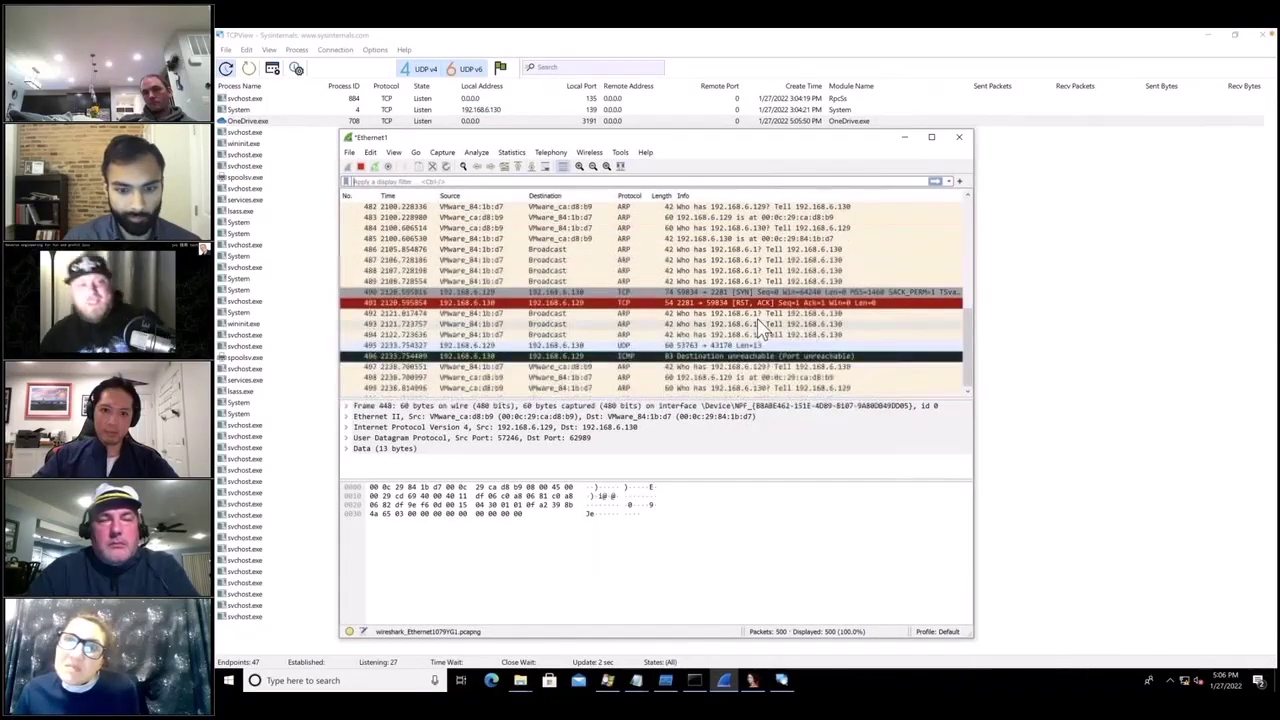
right_click(695, 336)
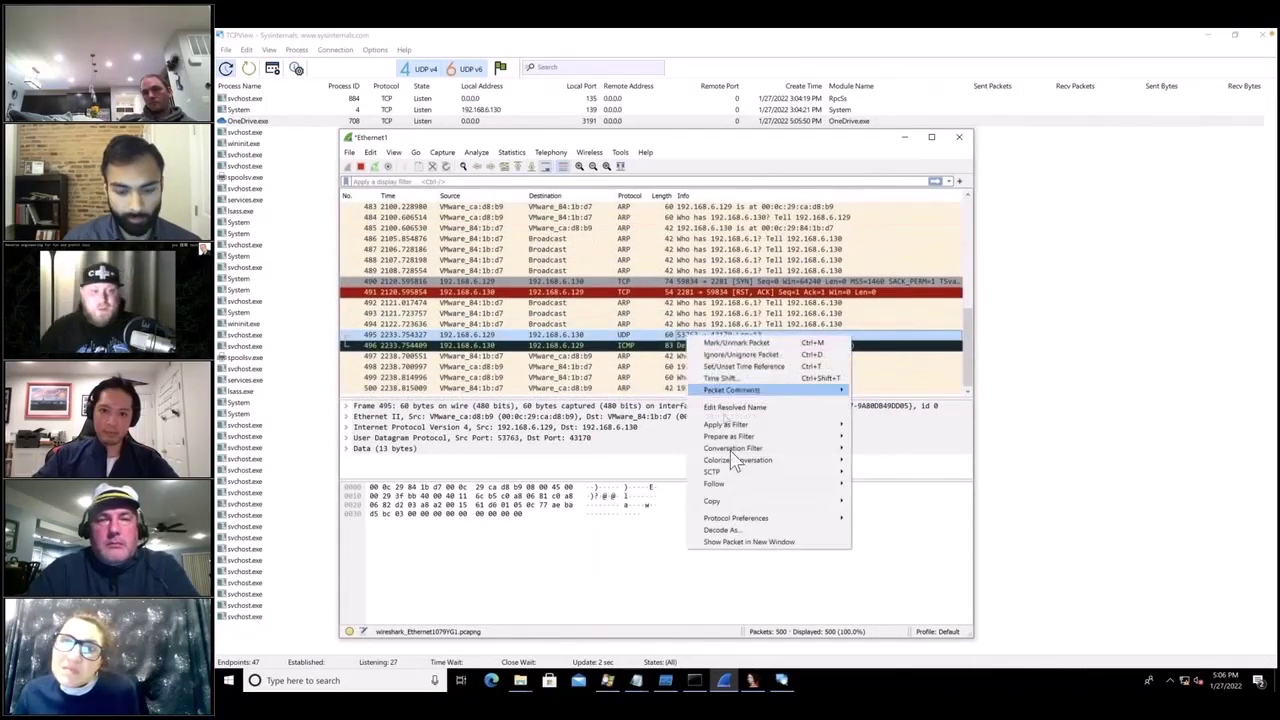
mouse_move(790, 484)
click(880, 495)
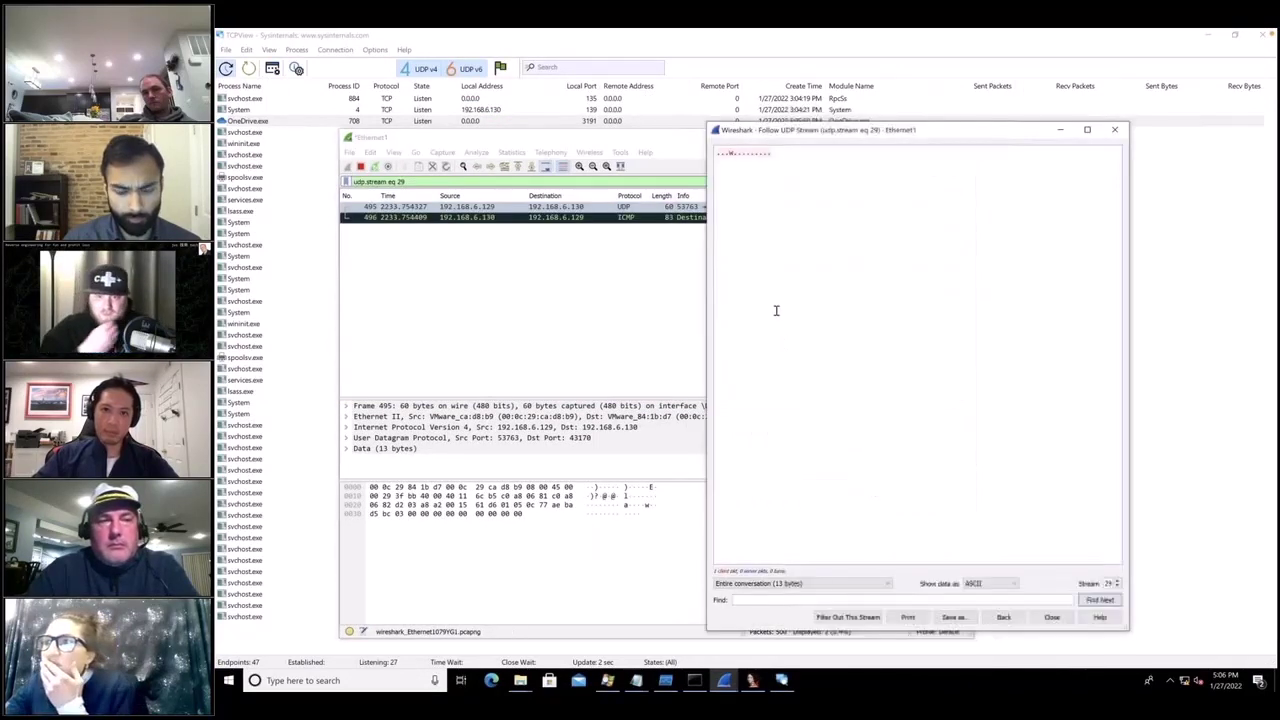
click(999, 587)
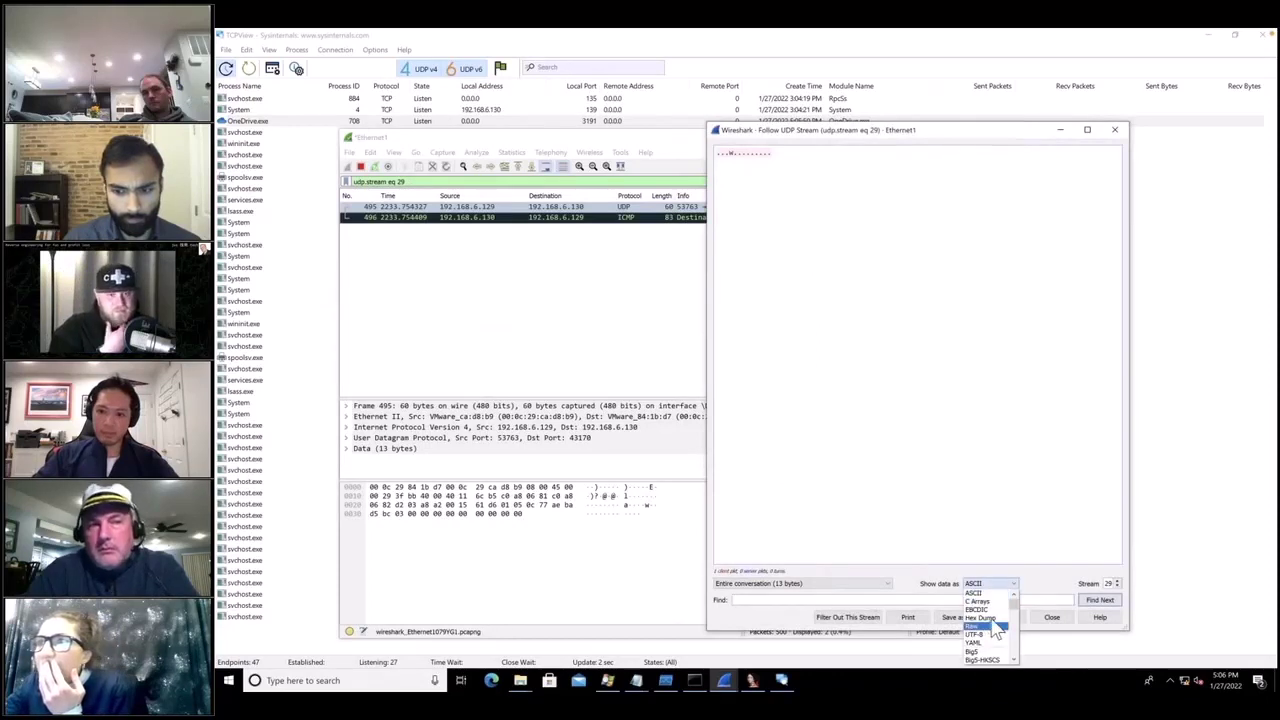
click(990, 612)
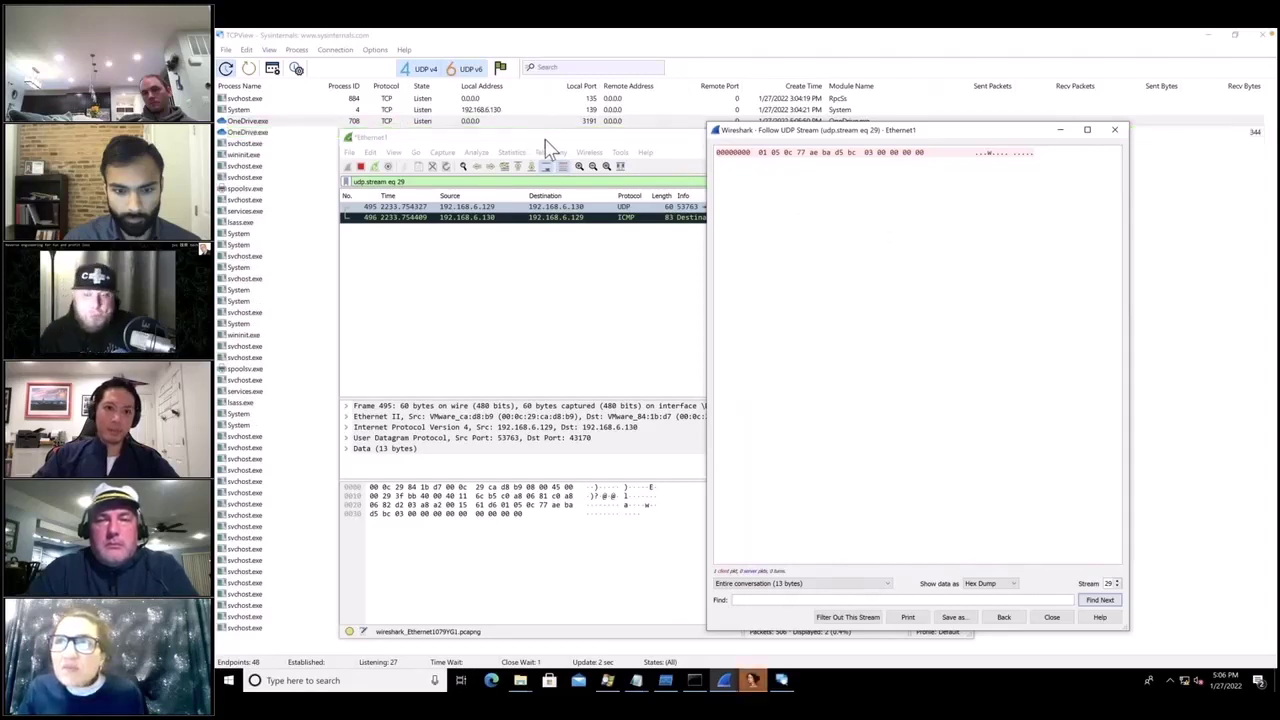
drag(549, 143, 547, 153)
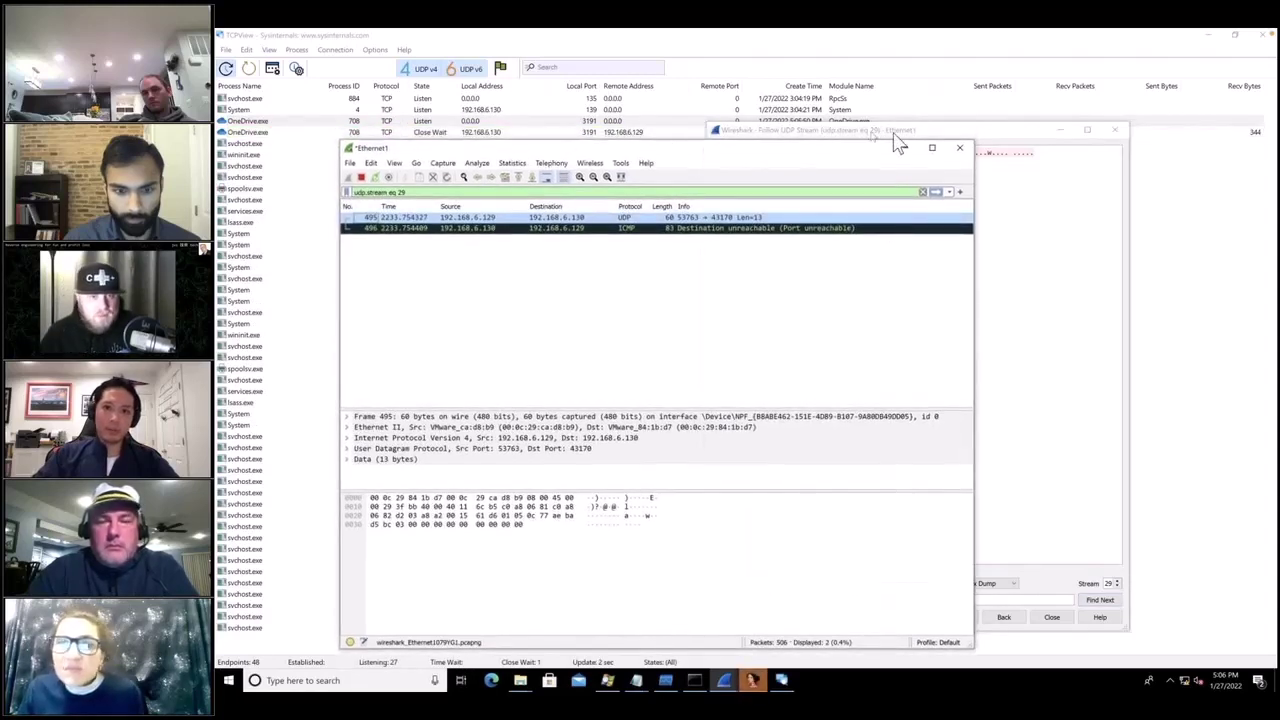
Step: Move the UDP stream window beside the packet list, reselect packet 495, and clear the udp.stream eq 29 display filter
drag(932, 135, 995, 137)
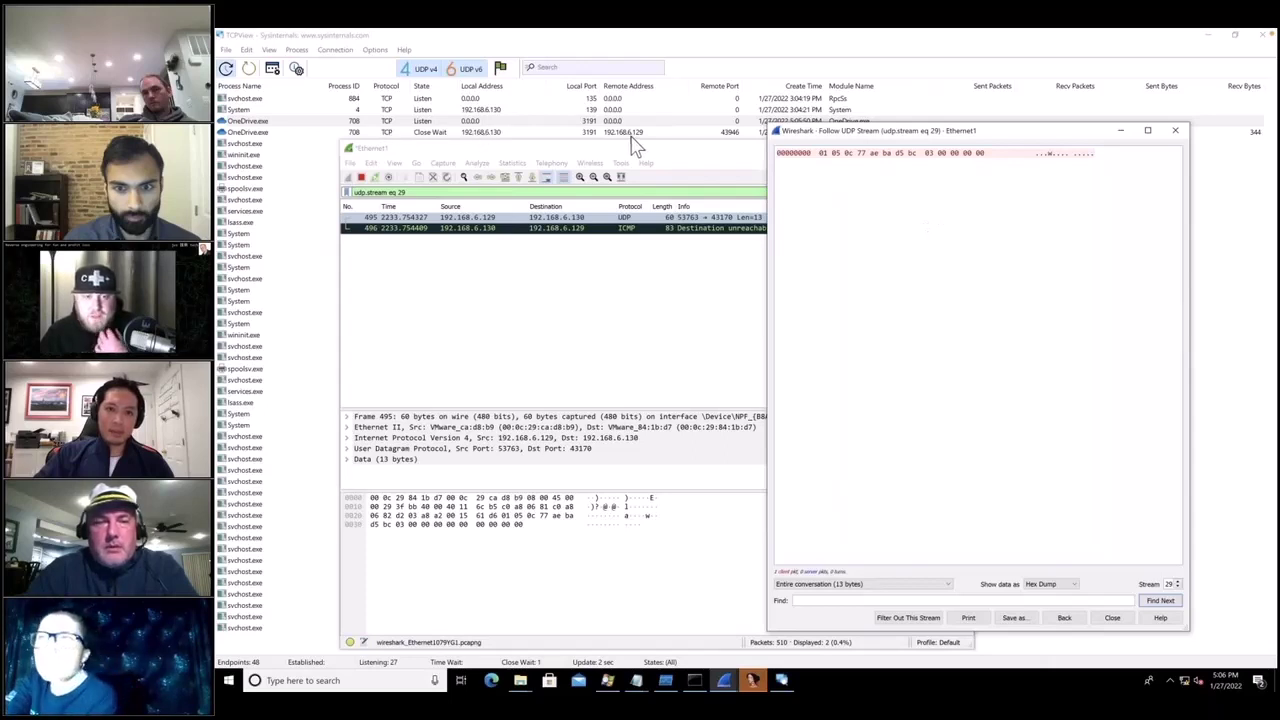
click(679, 277)
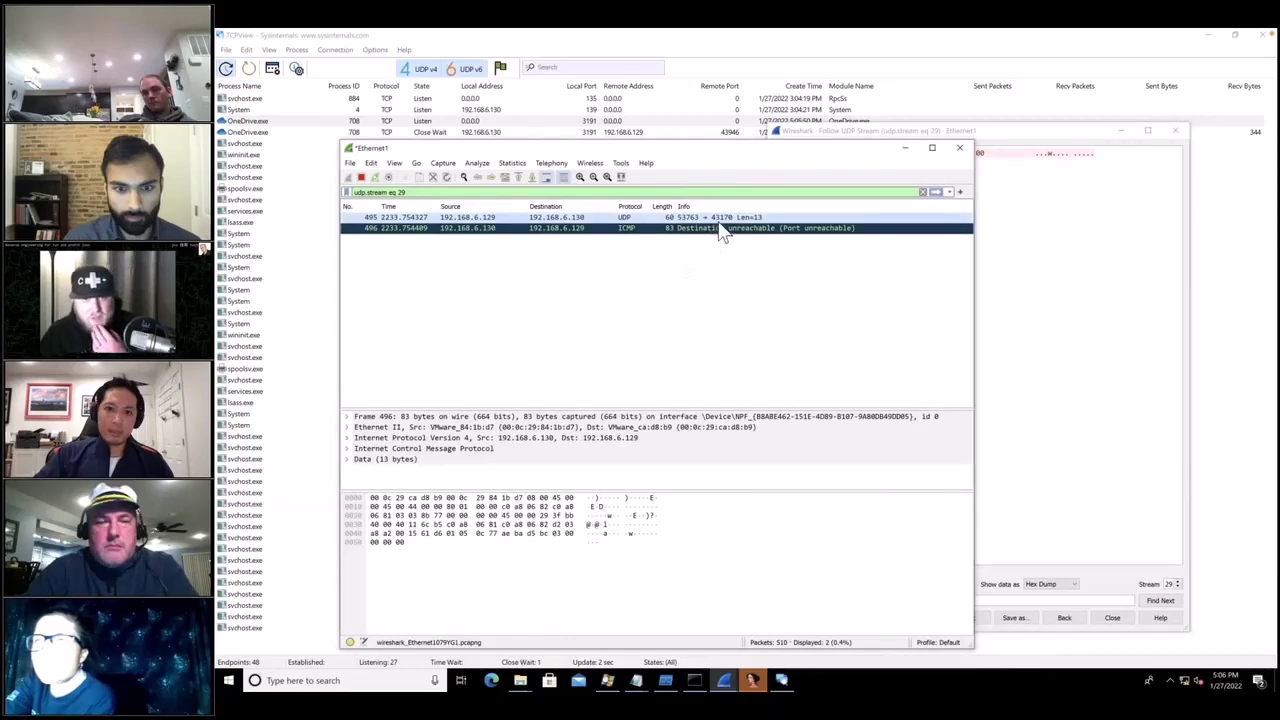
click(717, 219)
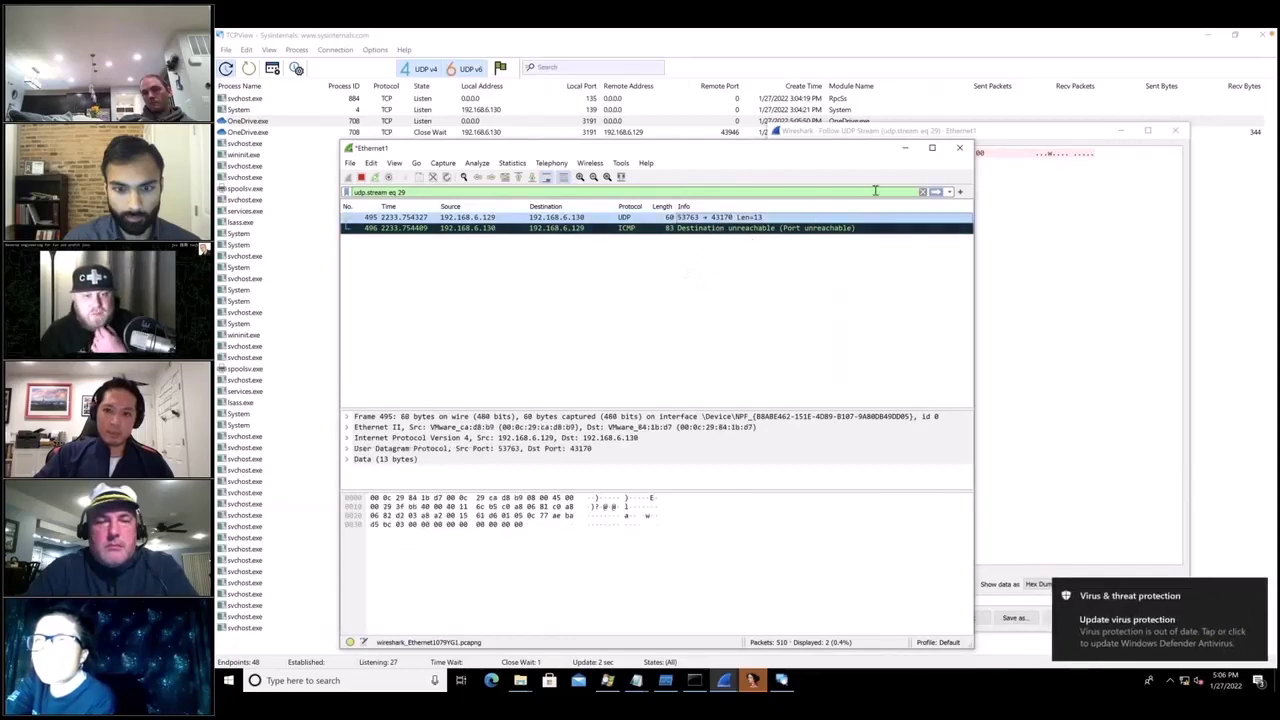
click(923, 192)
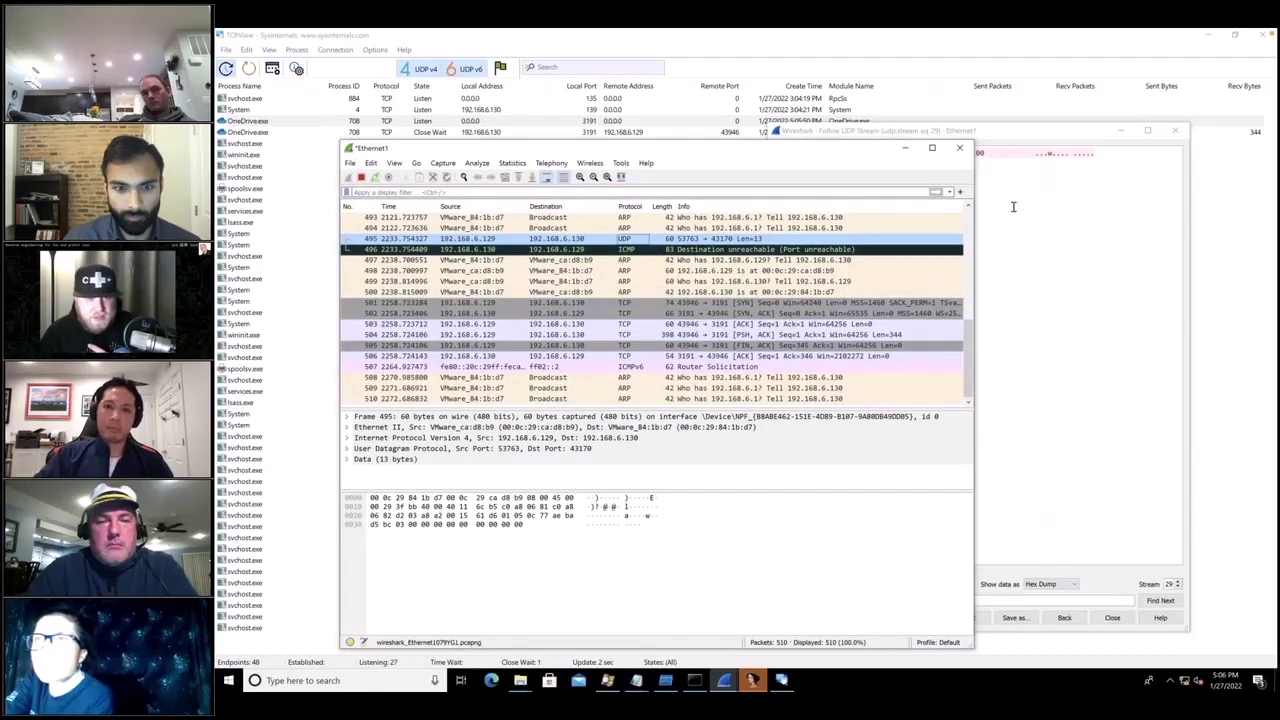
Step: Examine the UDP stream's hex dump by highlighting bytes 0c 77, ae ba d5 bc and 03, closing the second Startup folder window in between
click(1046, 253)
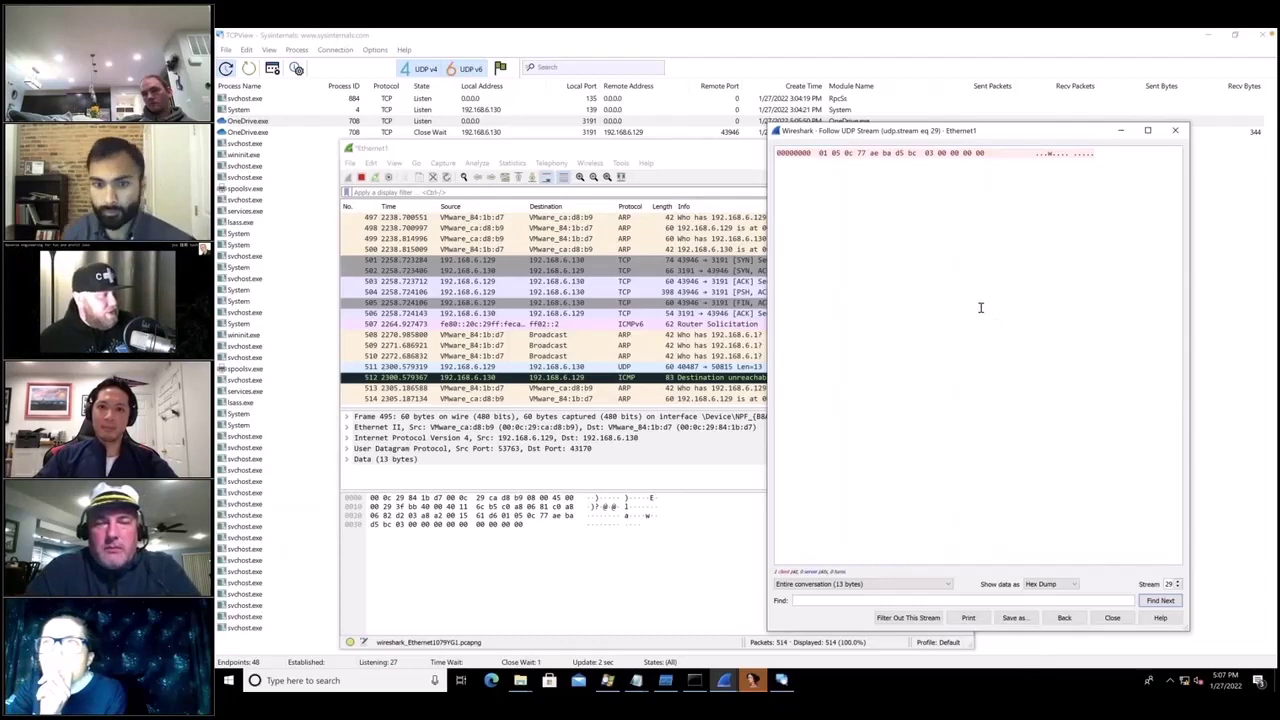
drag(844, 153, 872, 155)
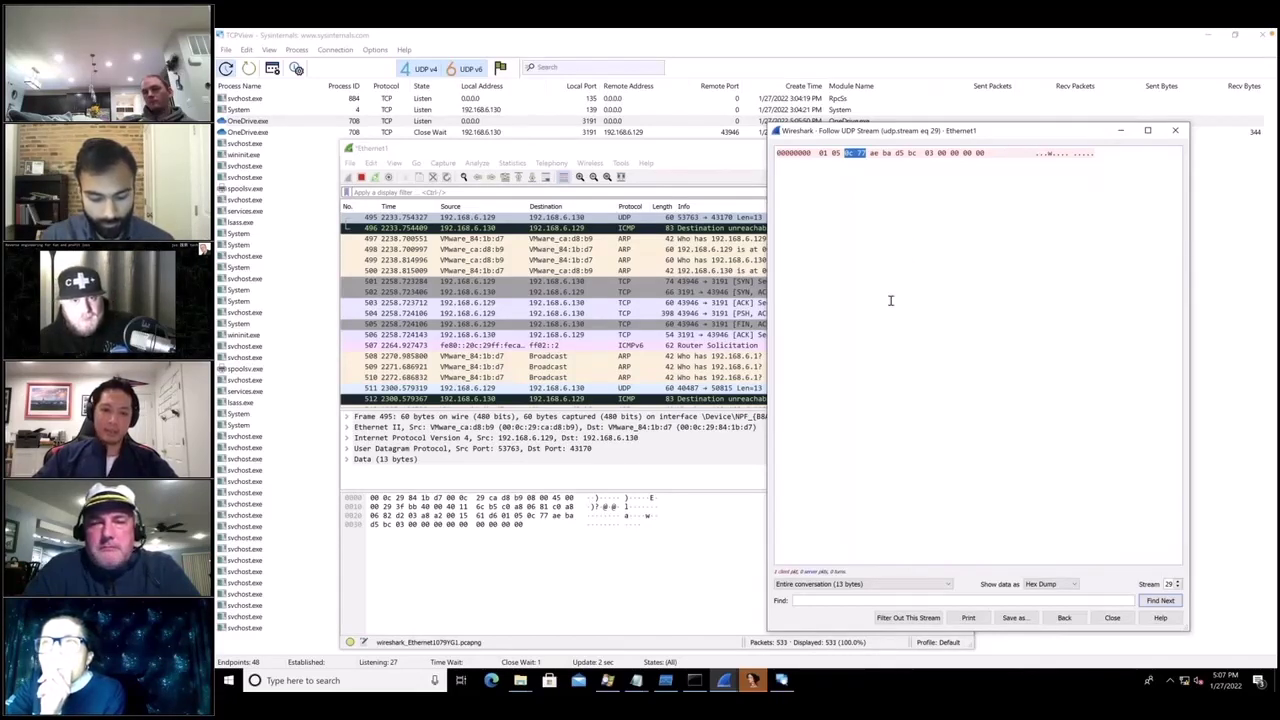
click(521, 680)
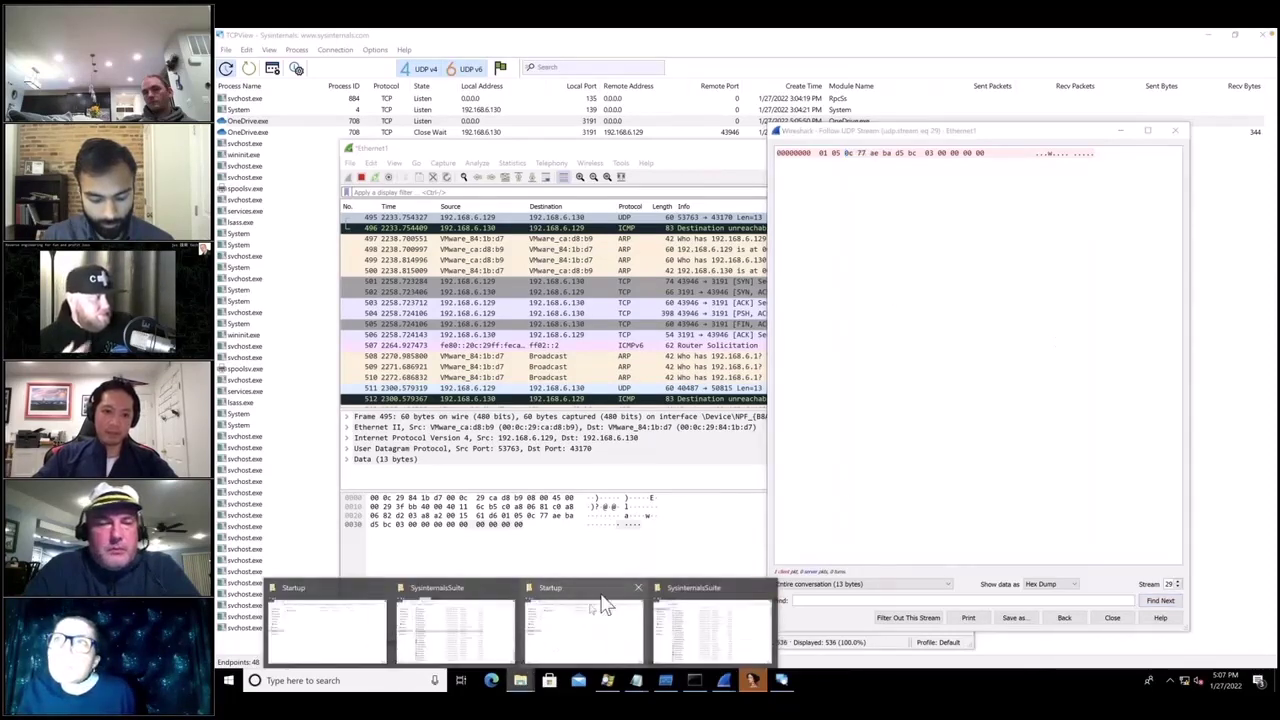
click(637, 587)
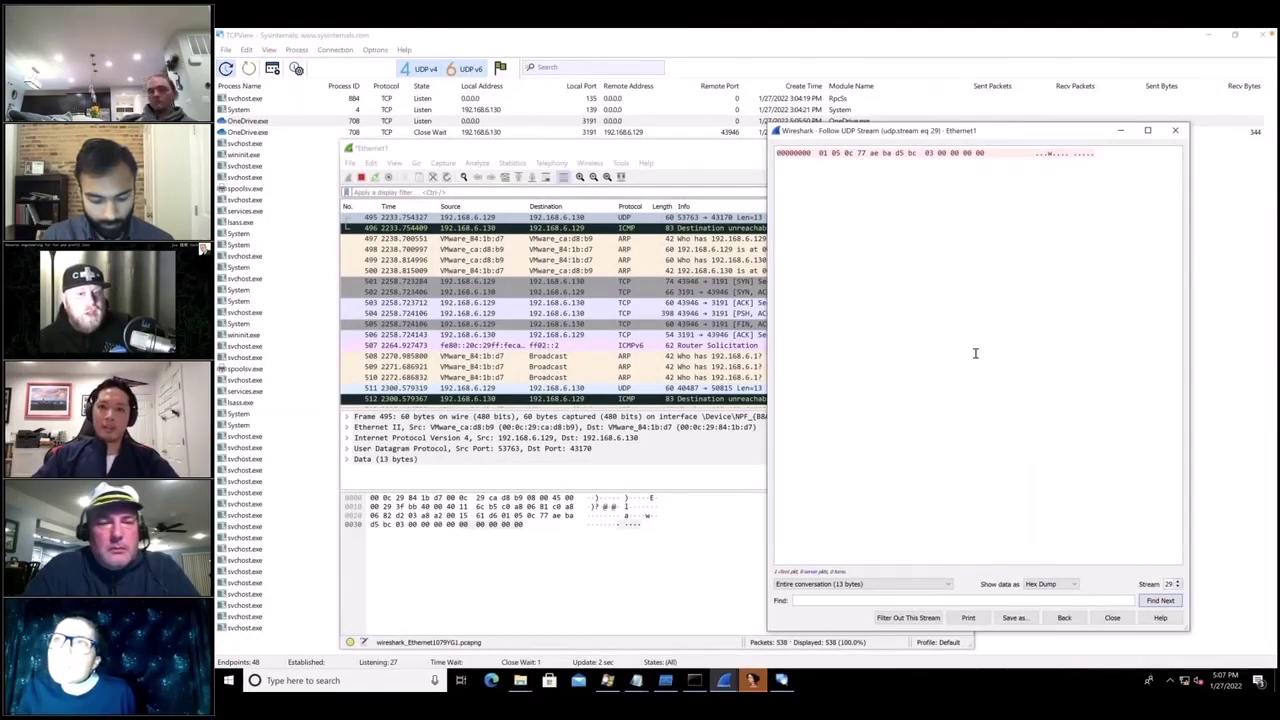
drag(872, 152, 916, 155)
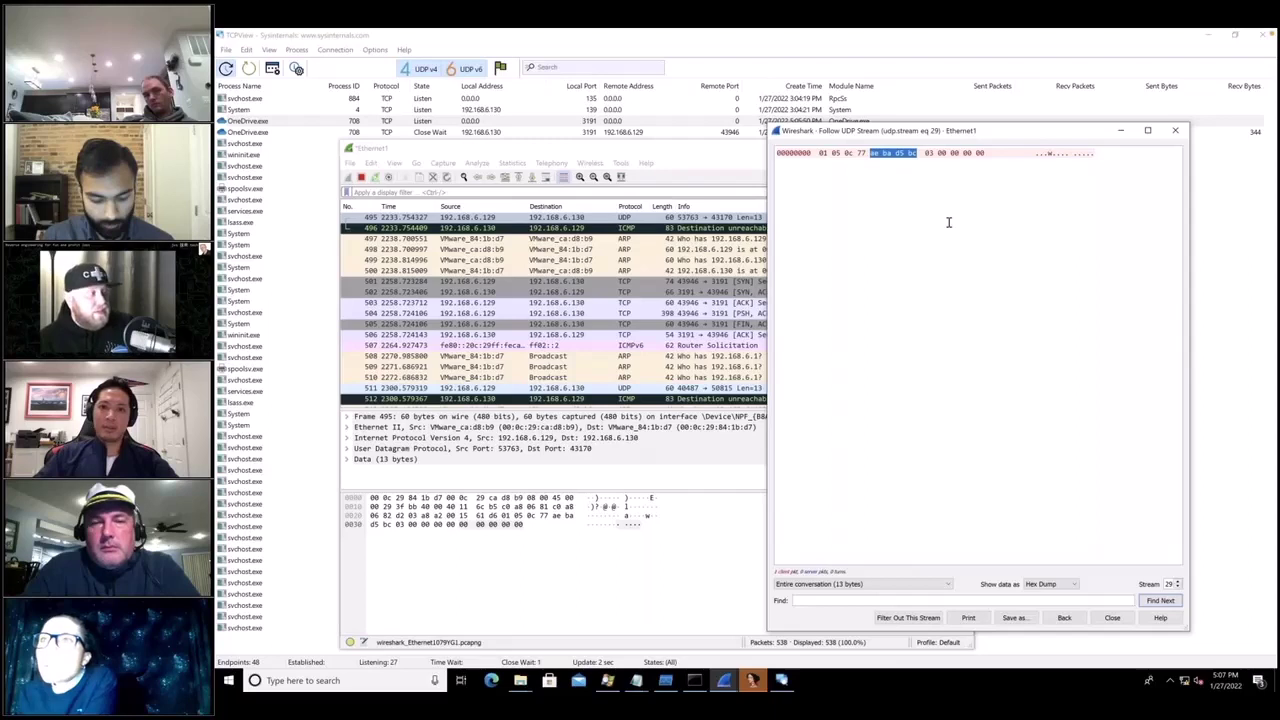
click(927, 155)
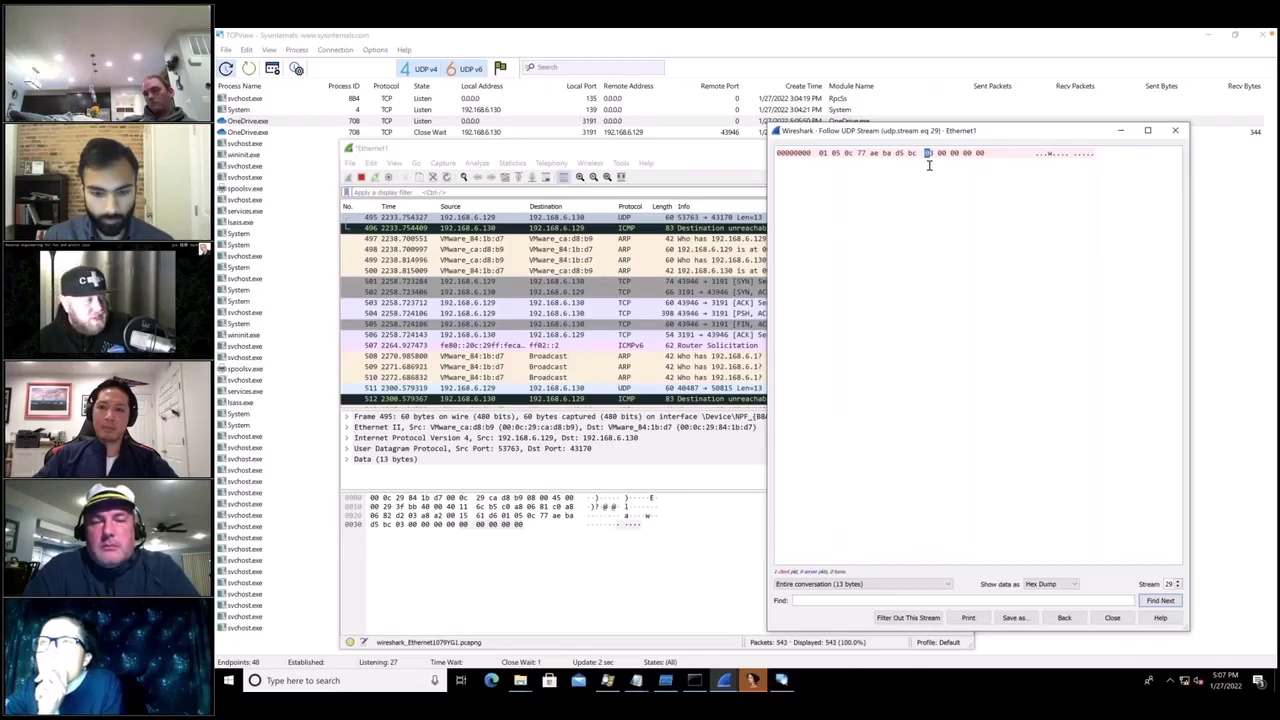
Step: Check the UDP stream data as Raw, return it to Hex Dump, and close the stream window
click(1066, 586)
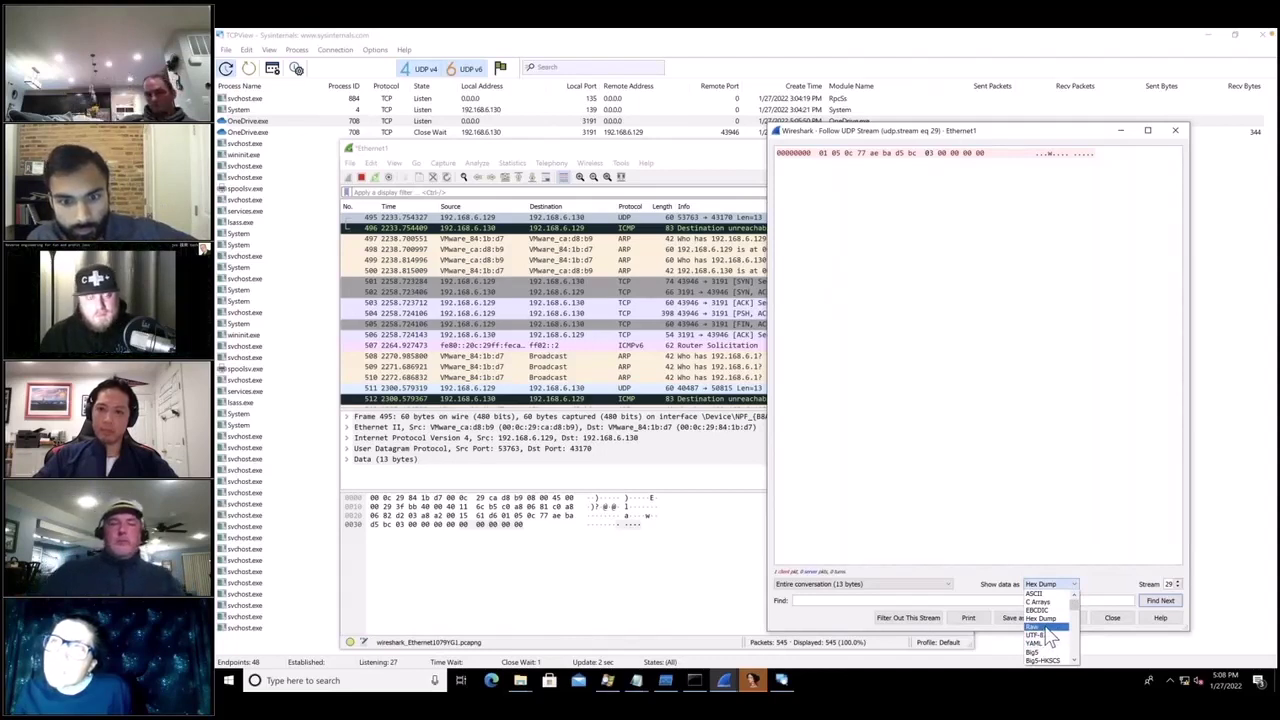
click(1042, 630)
click(1048, 585)
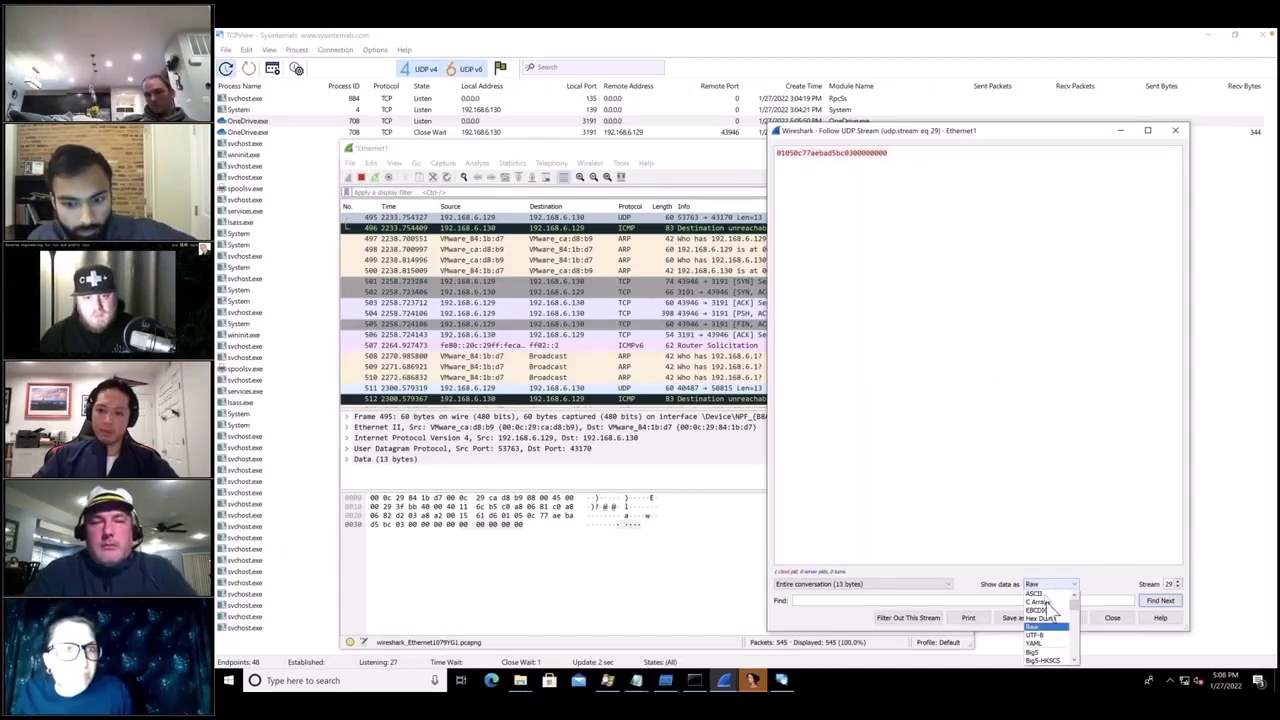
click(1050, 619)
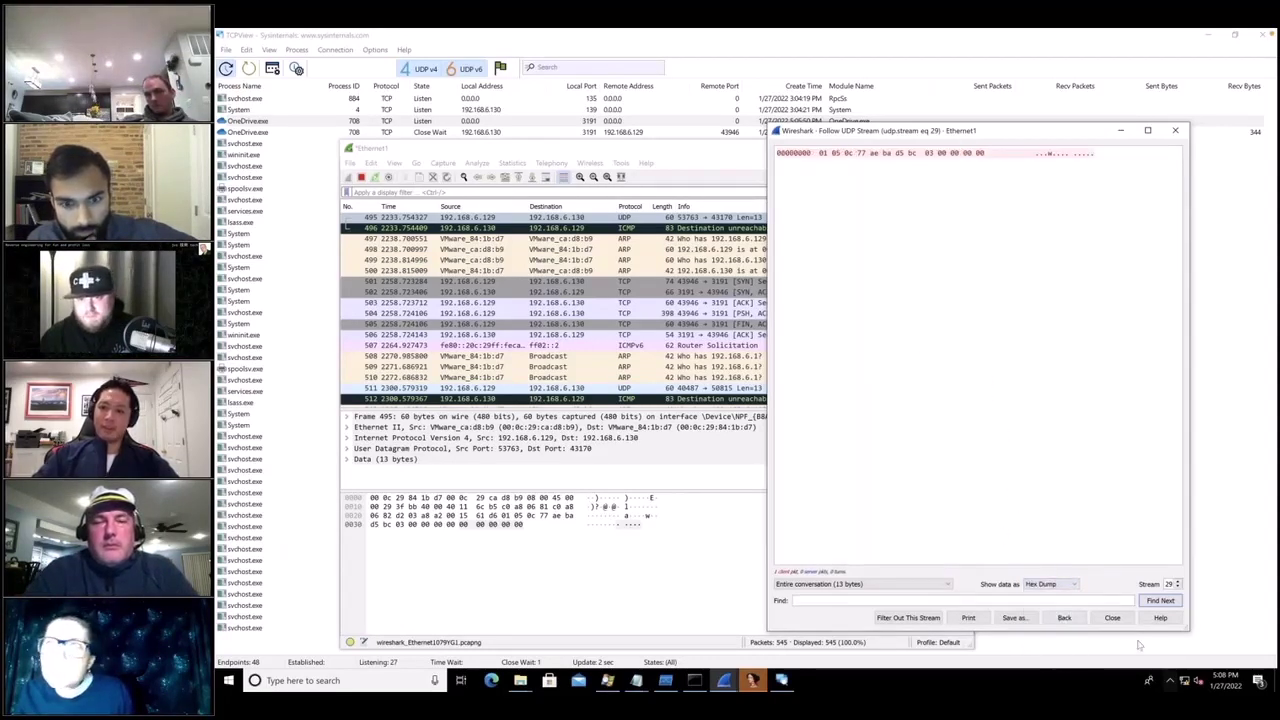
click(1112, 617)
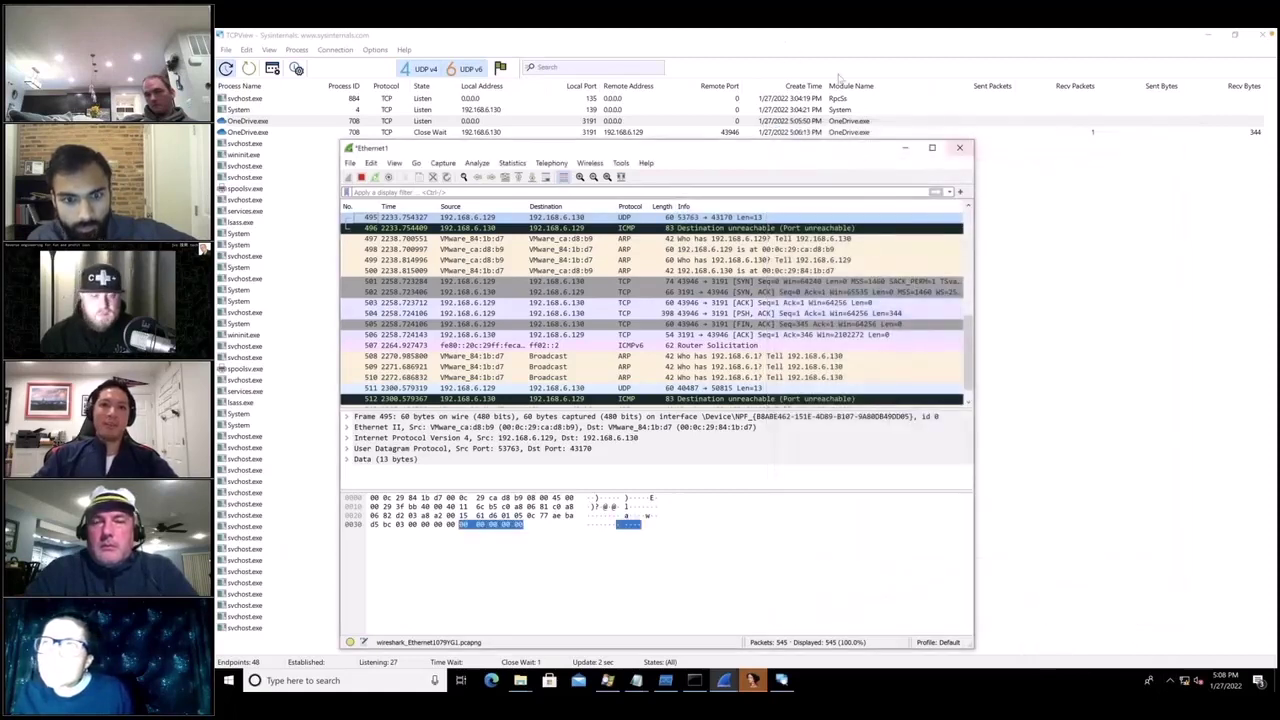
mouse_move(685, 37)
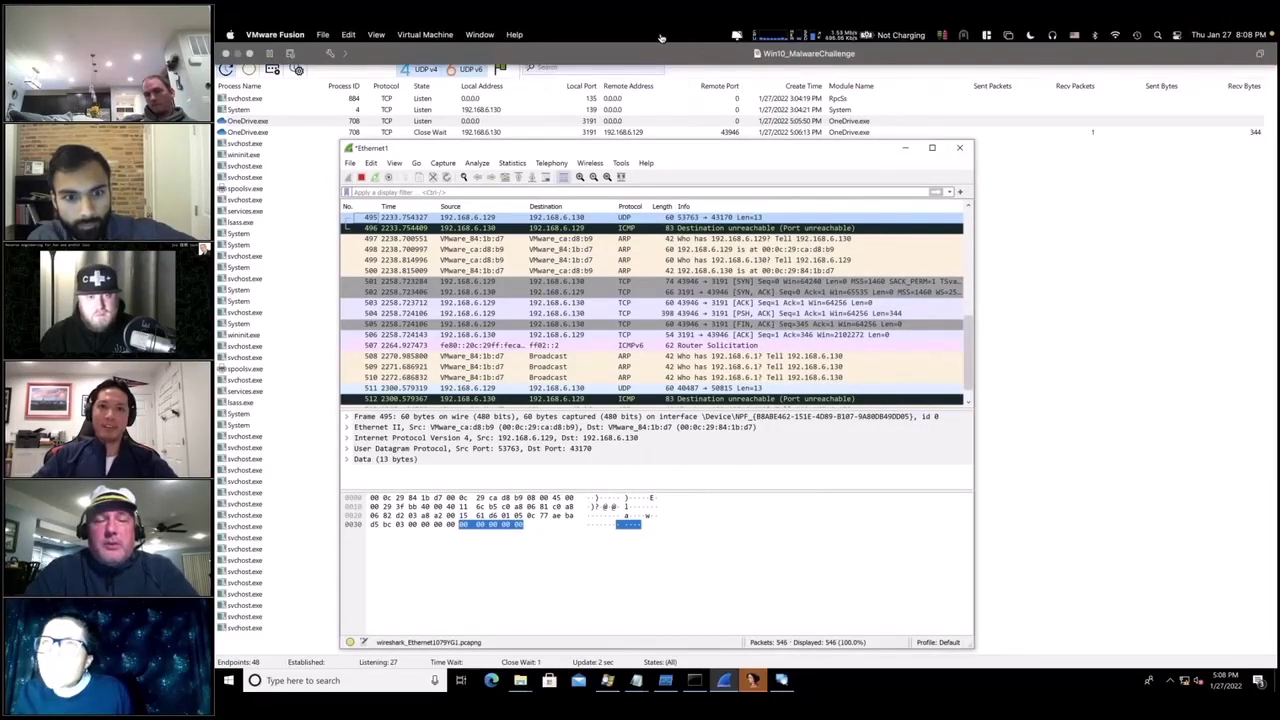